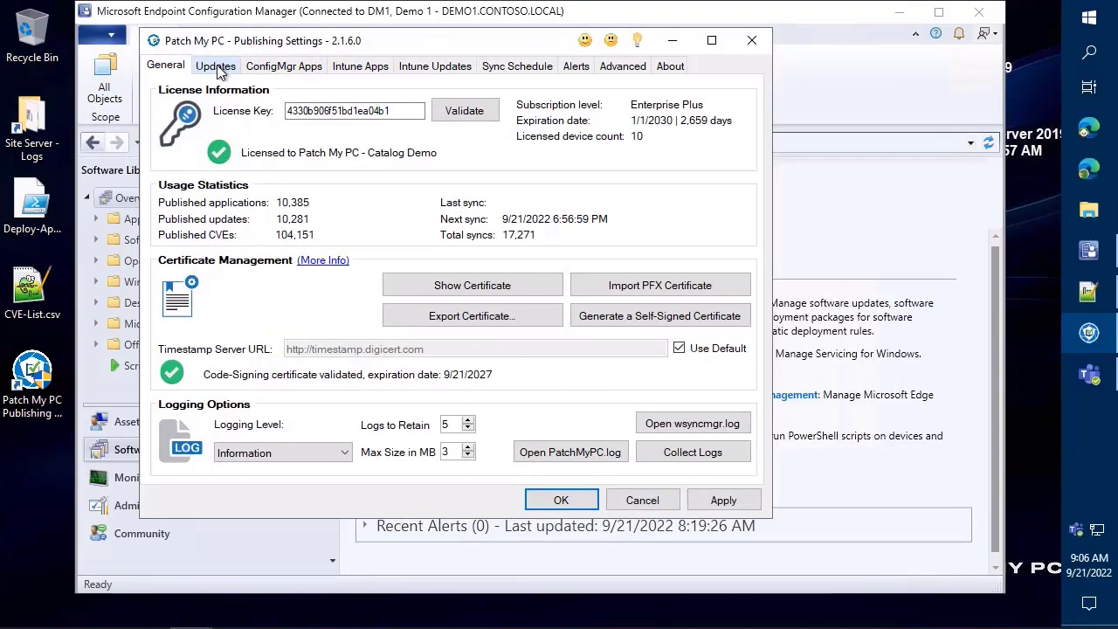
Compare the third-party updates and ConfigMgr application product lists with the console's Software Library folders, moving the settings window clear of them
left_click(216, 67)
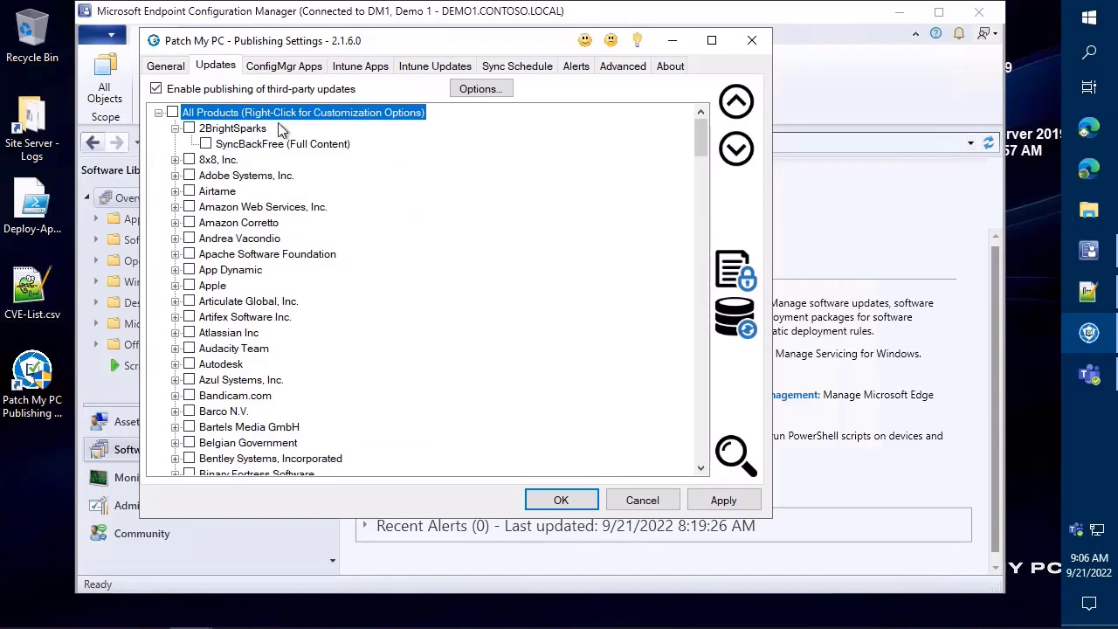
left_click_drag(294, 42, 568, 51)
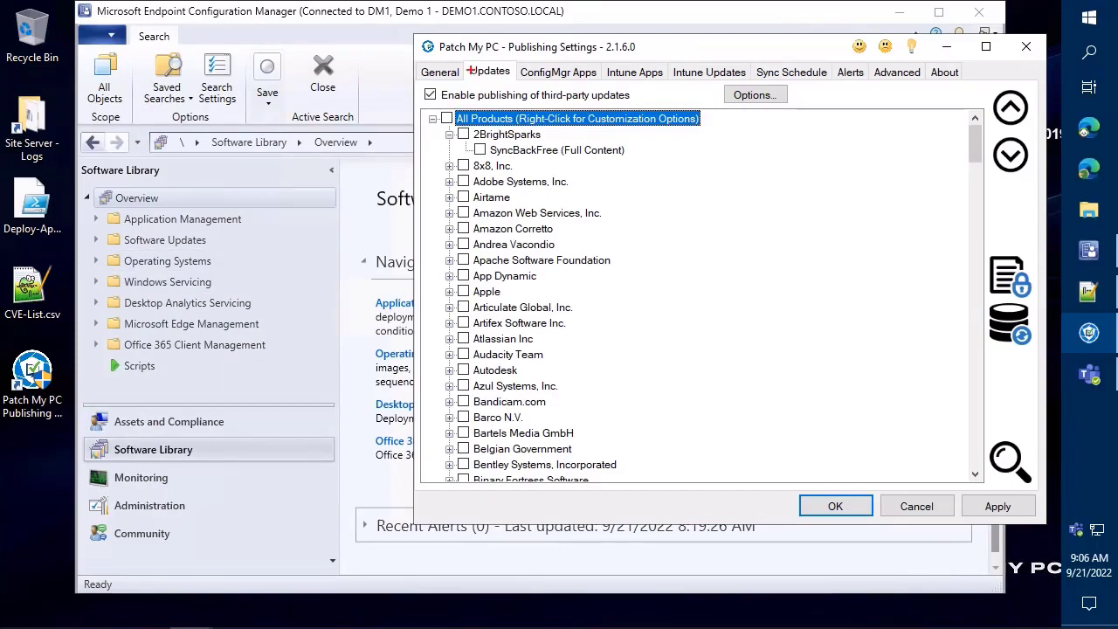
mouse_move(468, 75)
left_mouse_down()
mouse_move(224, 302)
mouse_move(212, 241)
left_mouse_up()
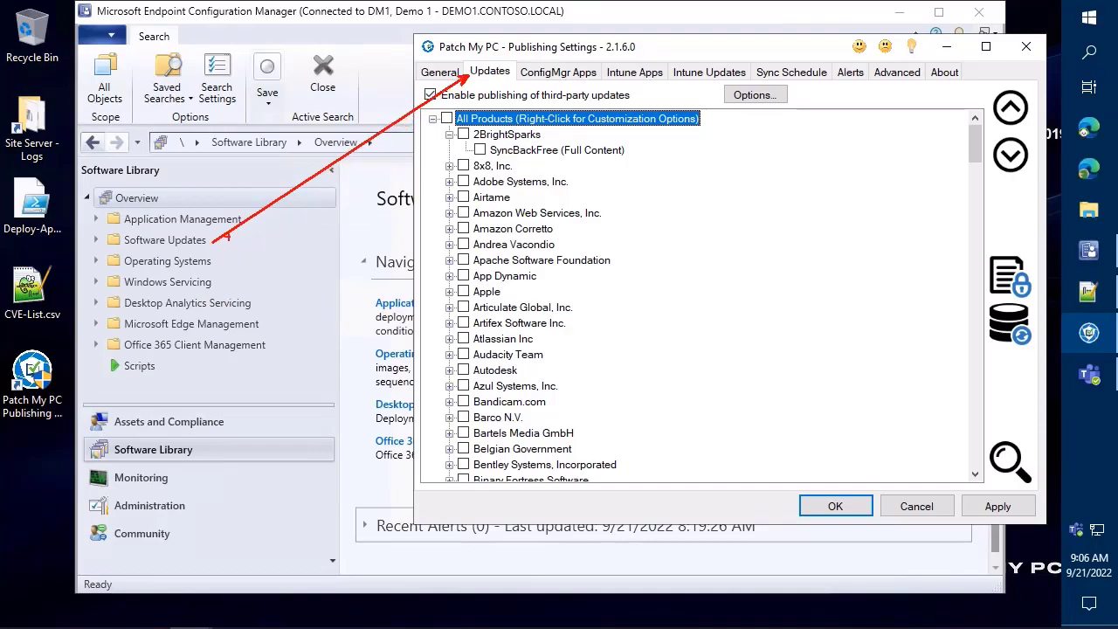
mouse_move(515, 63)
left_mouse_down()
mouse_move(290, 119)
mouse_move(206, 196)
mouse_move(231, 221)
left_mouse_up()
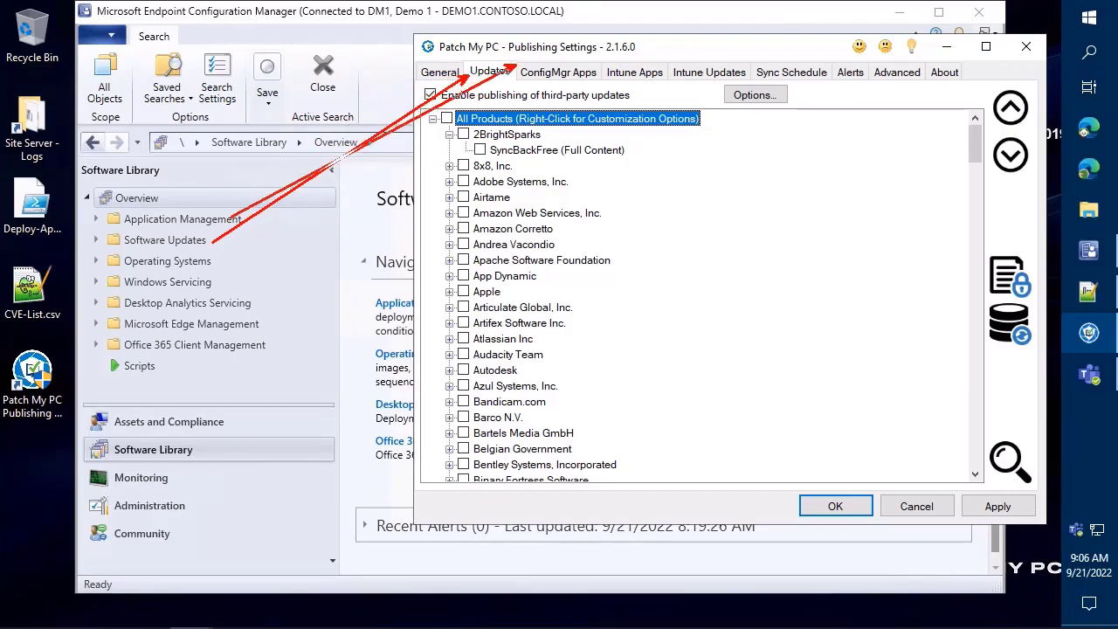
key("Escape")
left_click(559, 72)
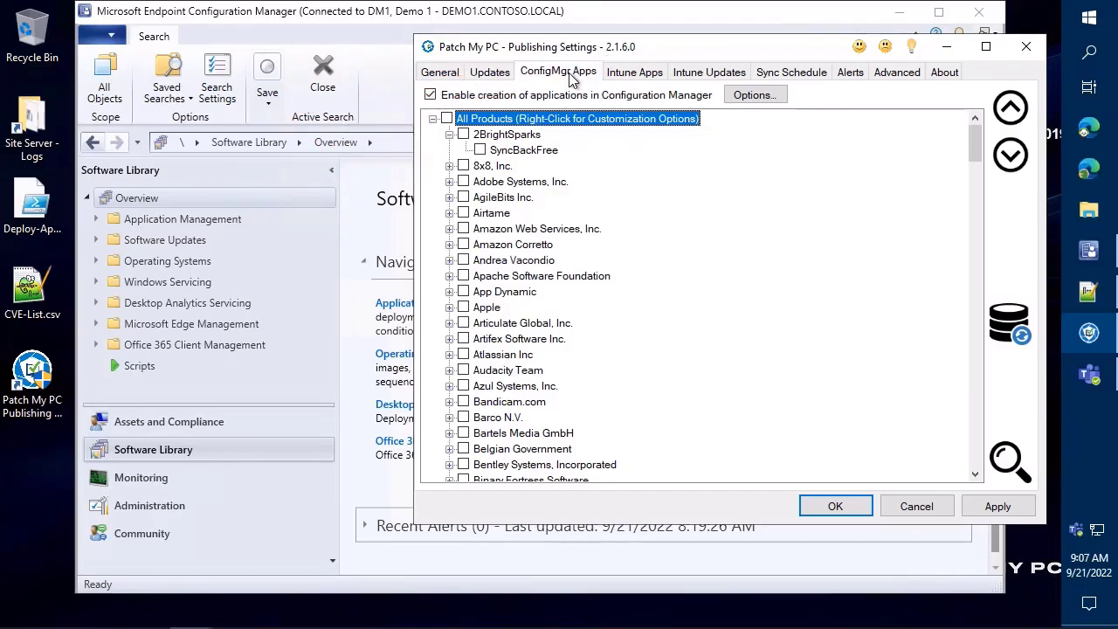
In the Configuration Manager console, expand Application Management and Software Updates, and show All Software Updates
left_click(156, 221)
scroll(169, 288, "down", 3)
left_click(169, 264)
left_click(171, 282)
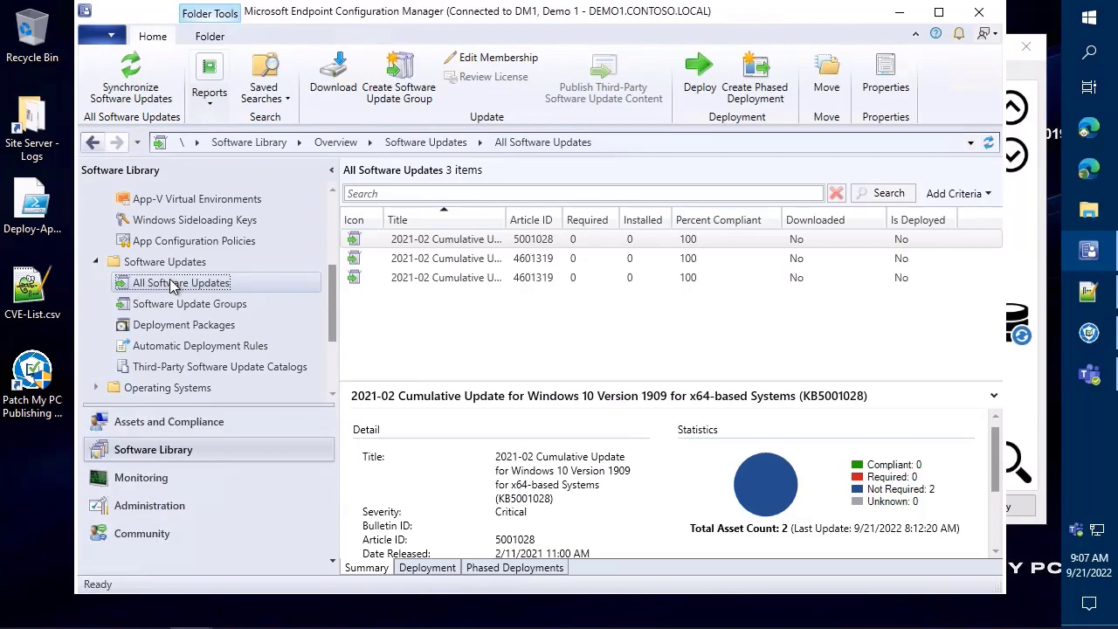
Return to Patch My PC Publishing Settings and view the Intune Apps product list and its All Products customization options
left_click(1046, 79)
left_click(505, 75)
left_click(551, 74)
left_click(614, 73)
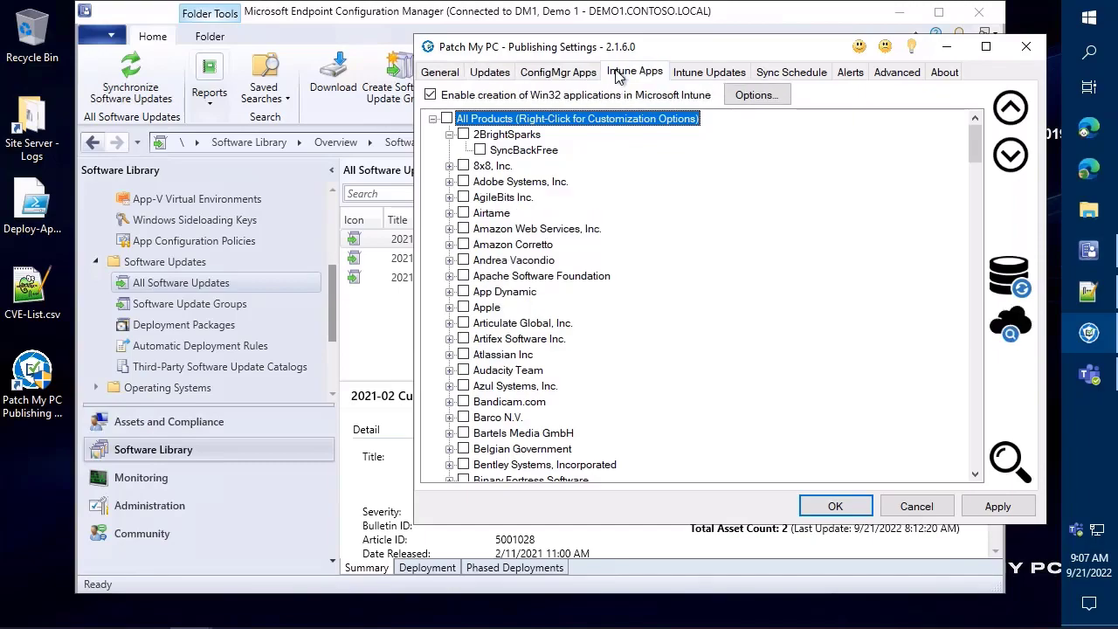
right_click(601, 120)
Enable creation of Win32 updates in Microsoft Intune and show the customization options for All Products
left_click(700, 77)
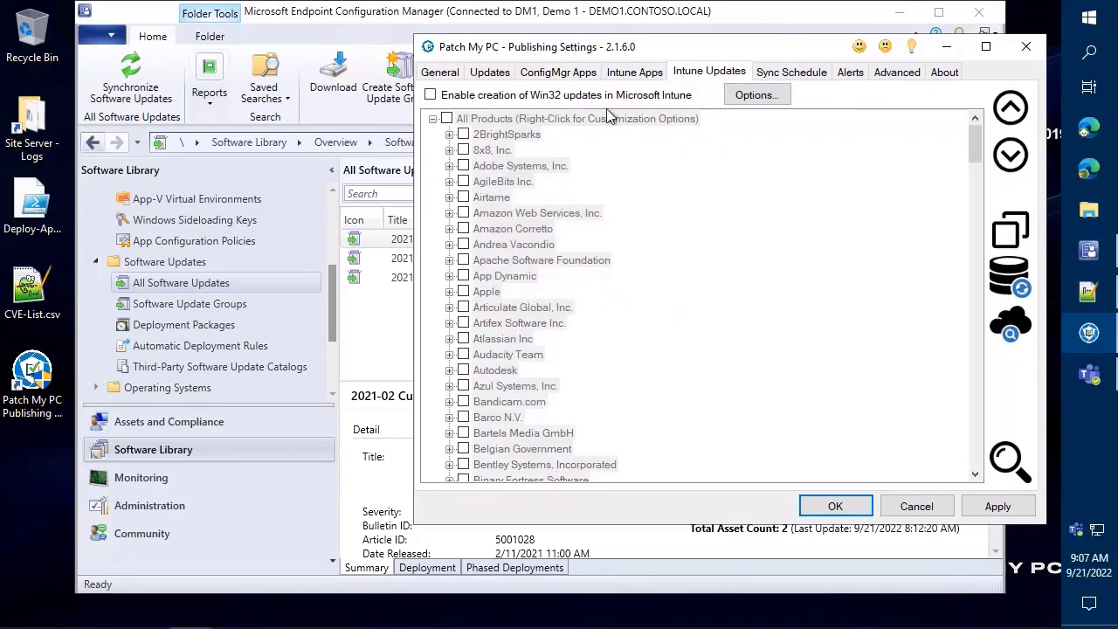
left_click(517, 96)
right_click(530, 117)
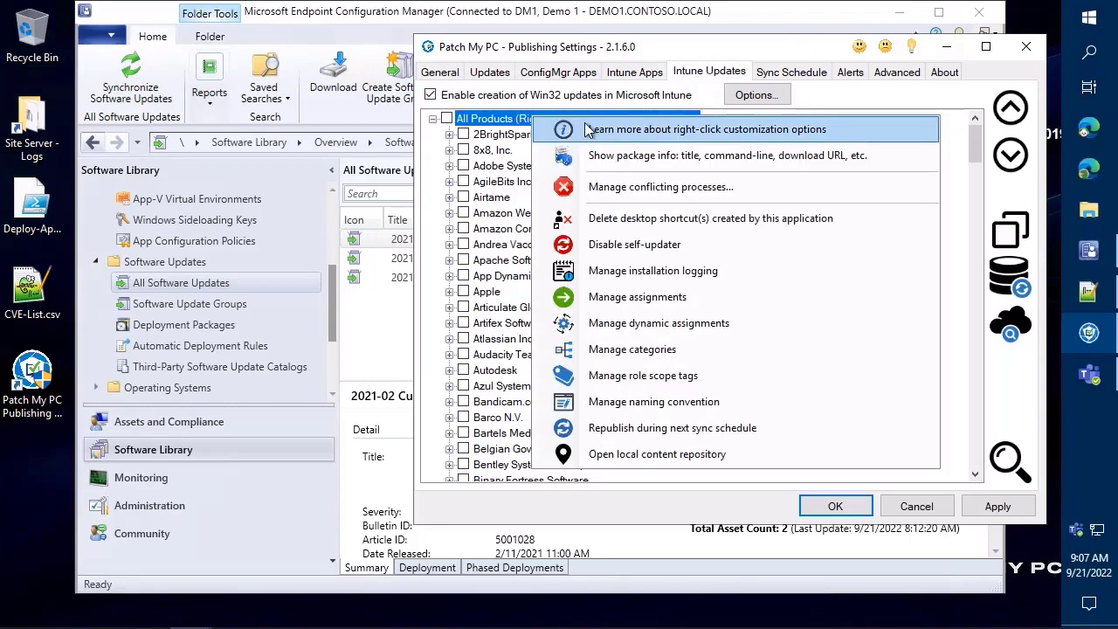
Return to the third-party updates list and open the online help about customization options from All Products
left_click(632, 73)
left_click(559, 73)
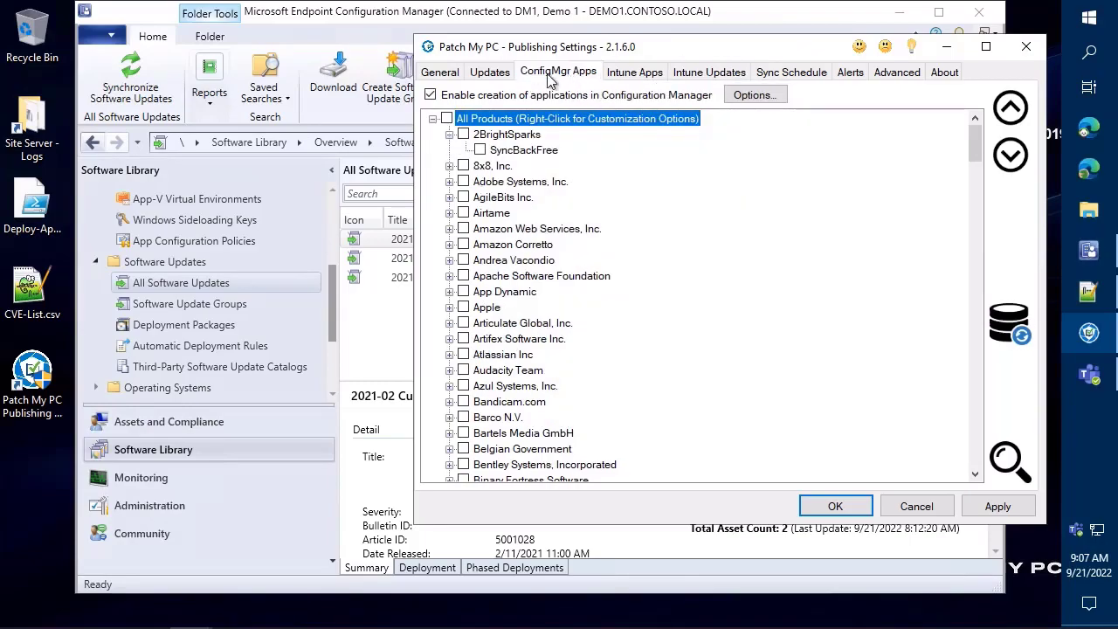
left_click(482, 75)
left_click_drag(623, 49, 534, 45)
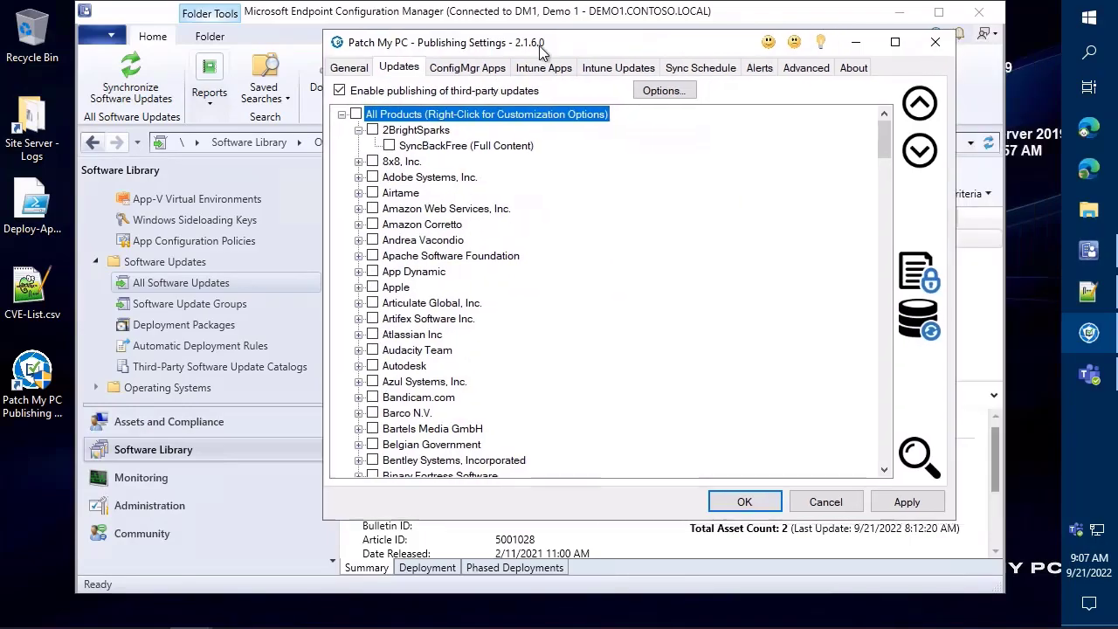
right_click(500, 117)
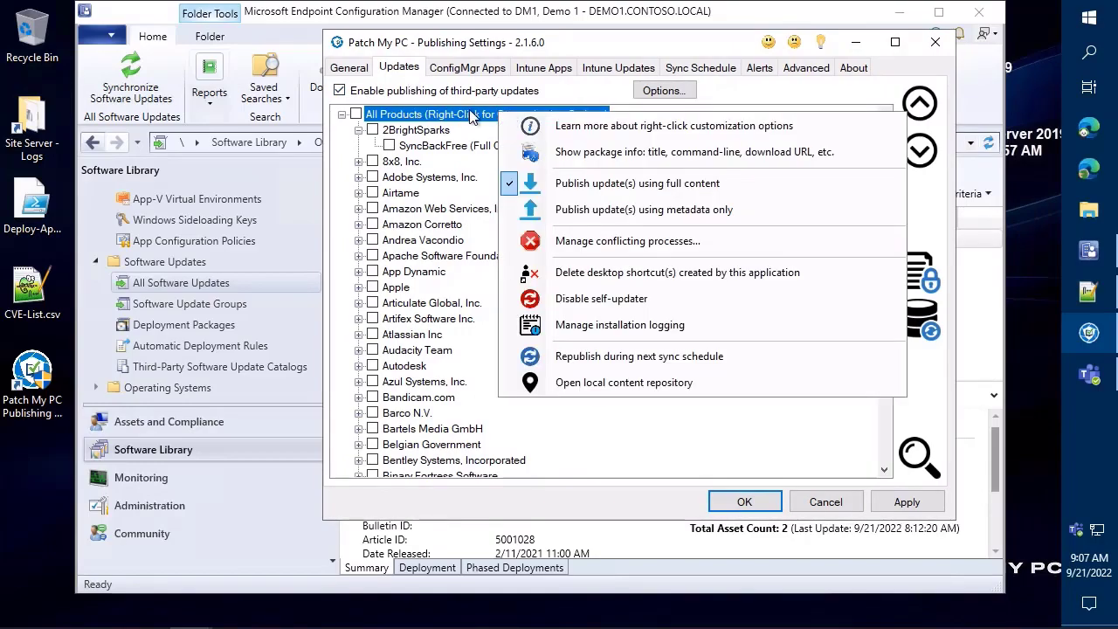
left_click(588, 127)
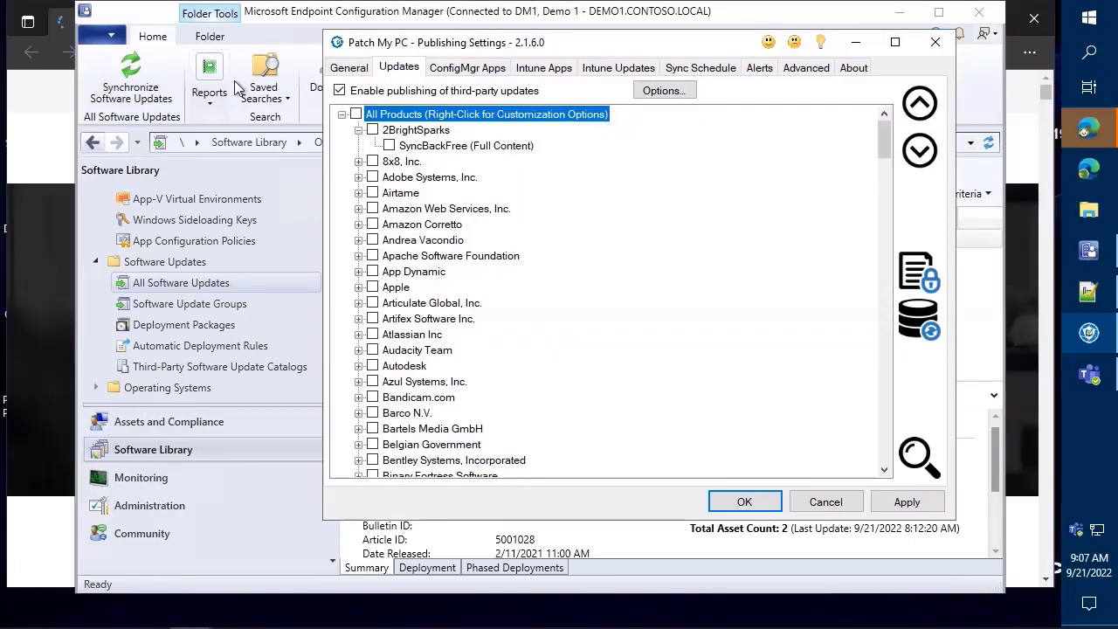
Examine the article's list of customization options and where Pause product updates is available and applicable
scroll(103, 254, "down", 4)
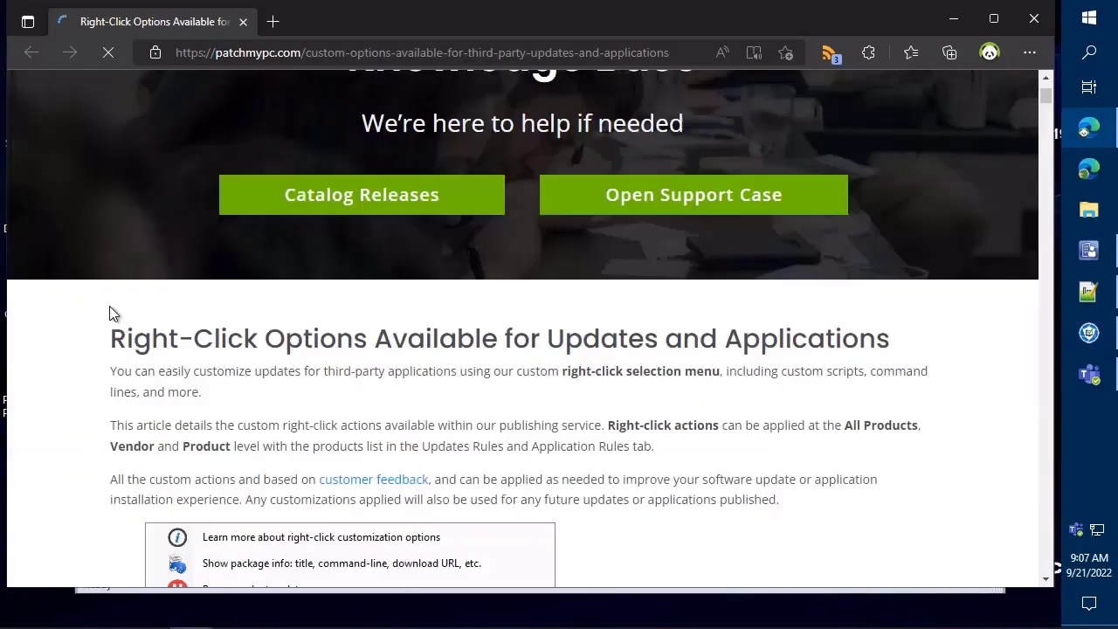
scroll(124, 312, "down", 1)
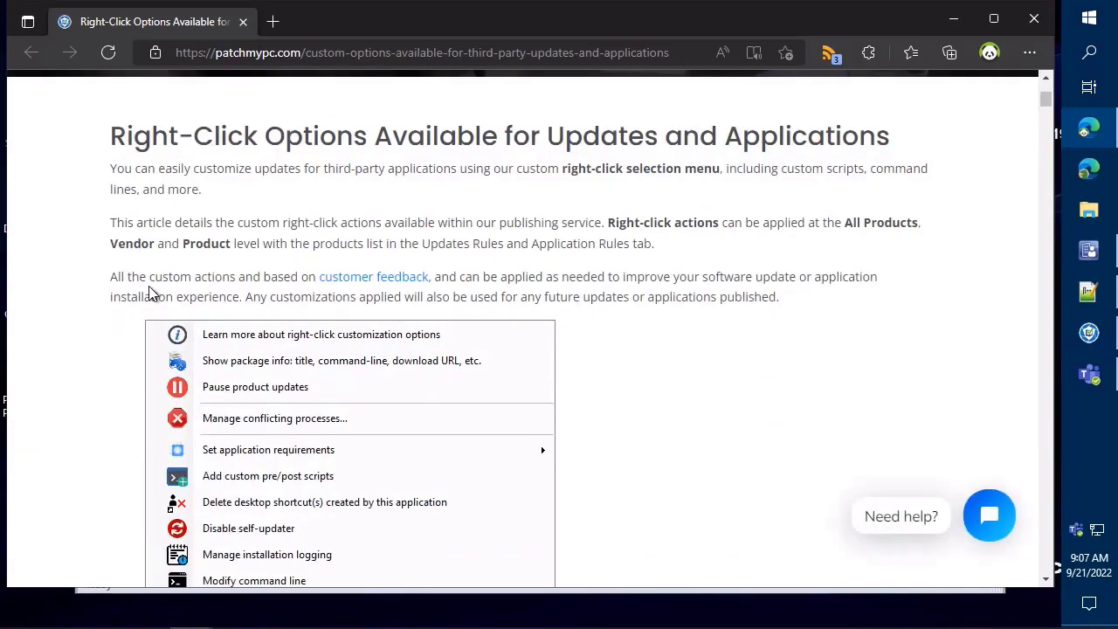
scroll(408, 375, "down", 10)
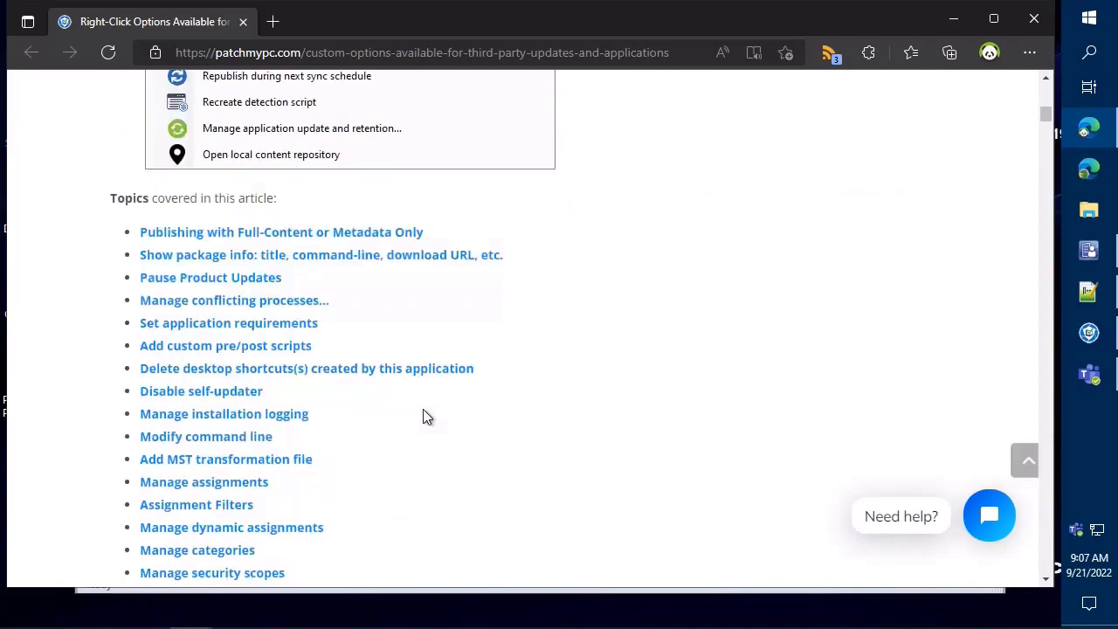
scroll(434, 380, "down", 3)
scroll(434, 380, "down", 3)
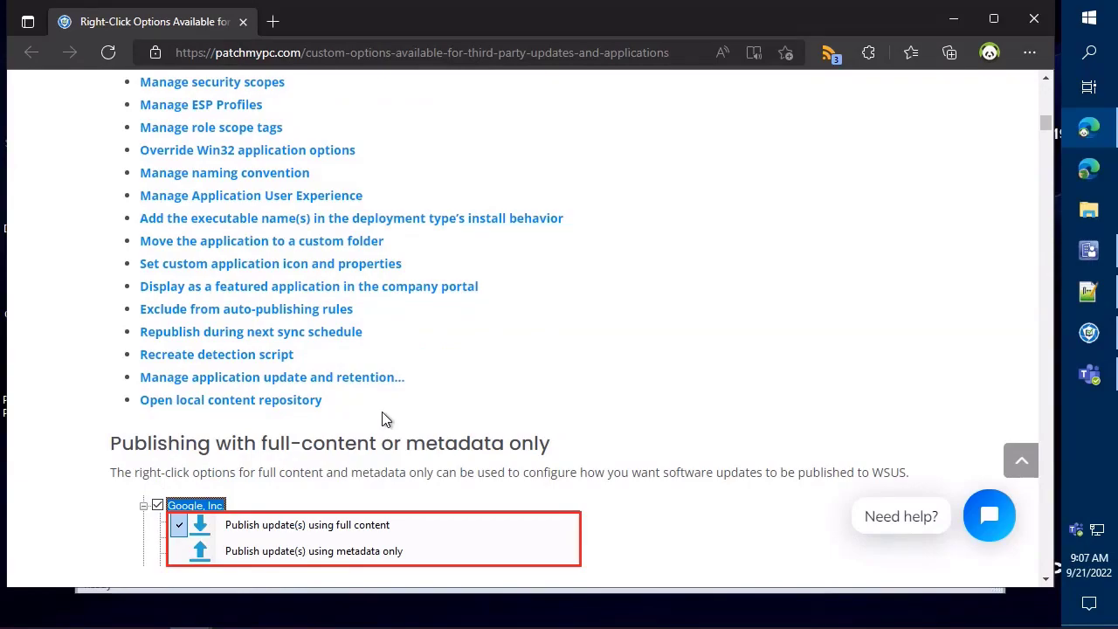
scroll(382, 419, "down", 12)
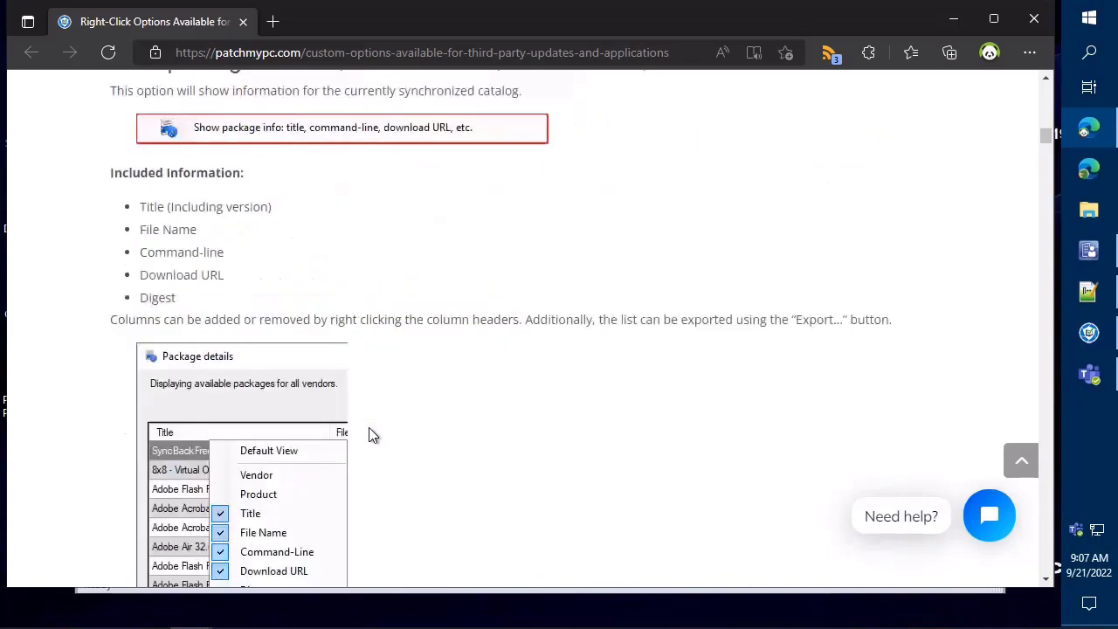
scroll(356, 395, "down", 20)
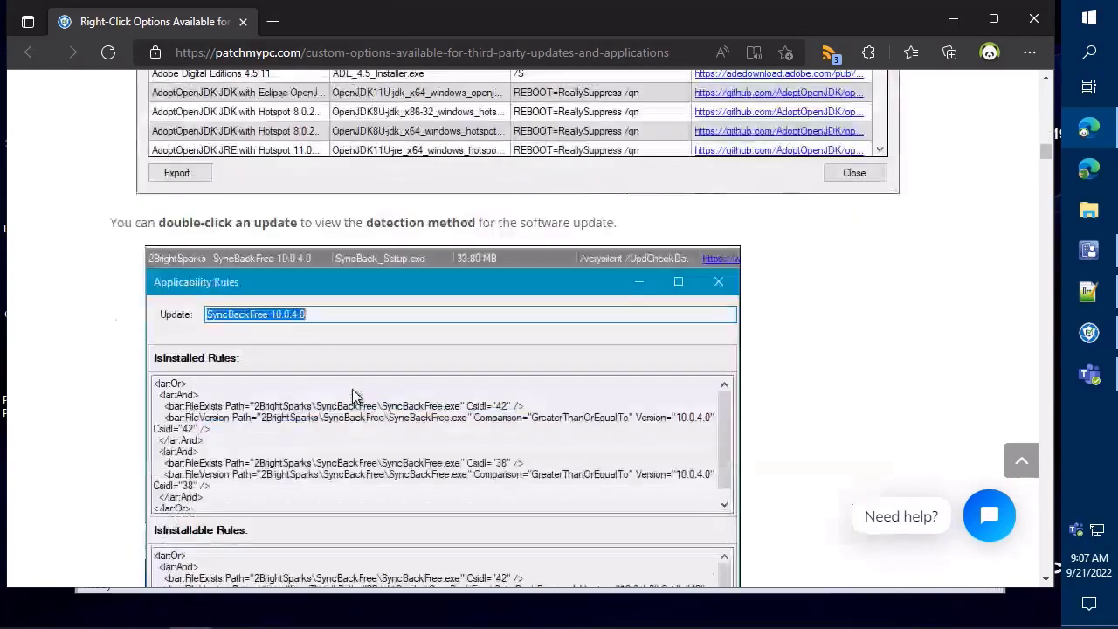
scroll(417, 288, "down", 4)
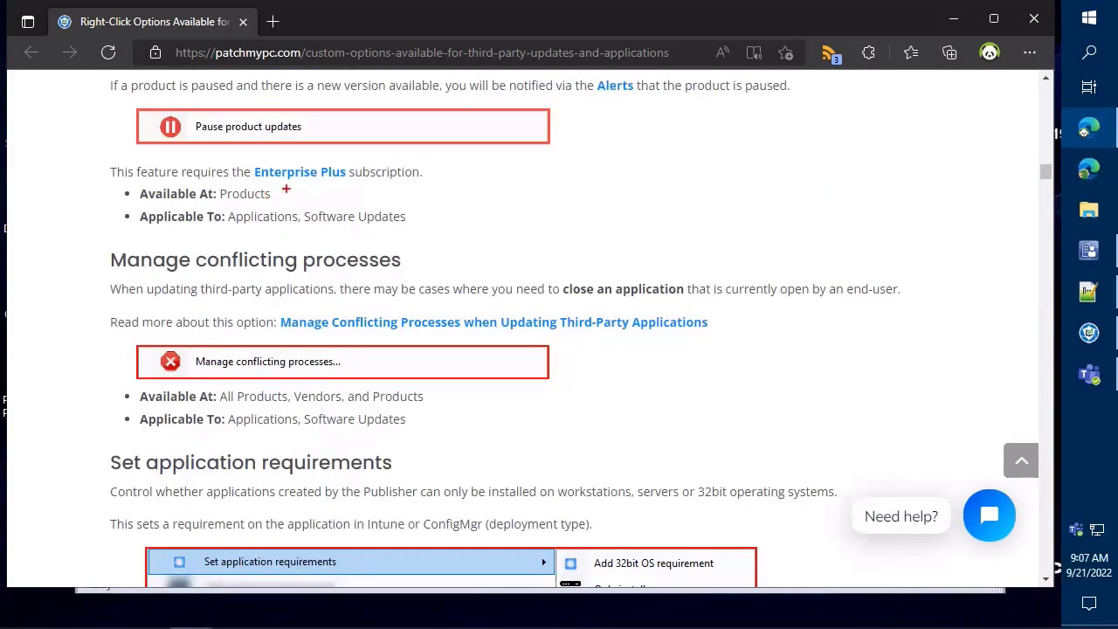
left_click_drag(282, 193, 333, 169)
left_click_drag(214, 185, 275, 203)
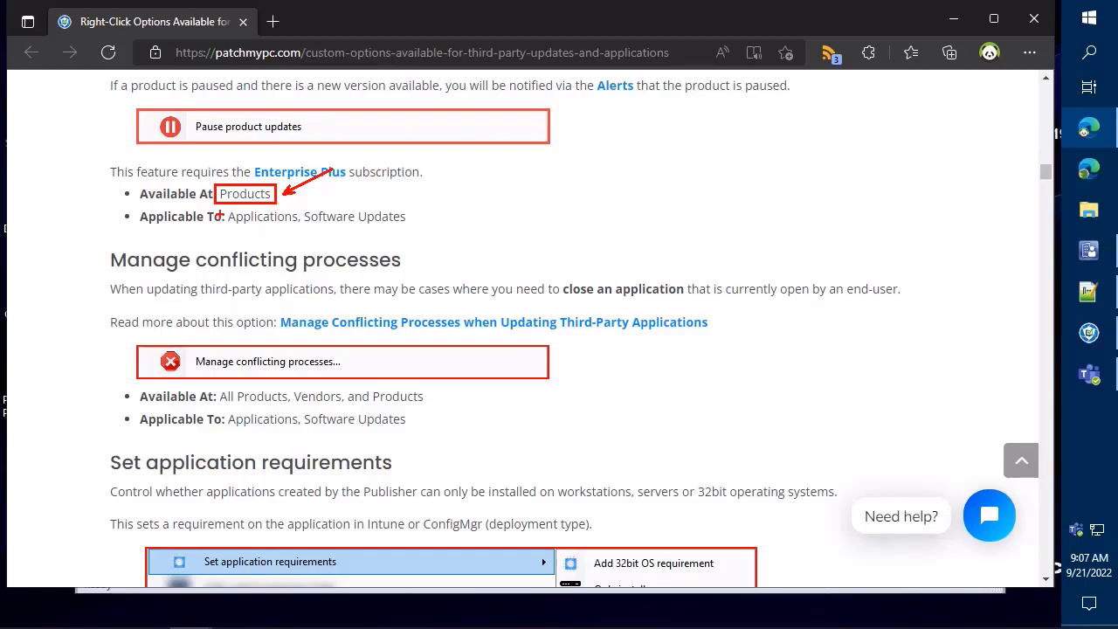
left_click_drag(224, 206, 429, 227)
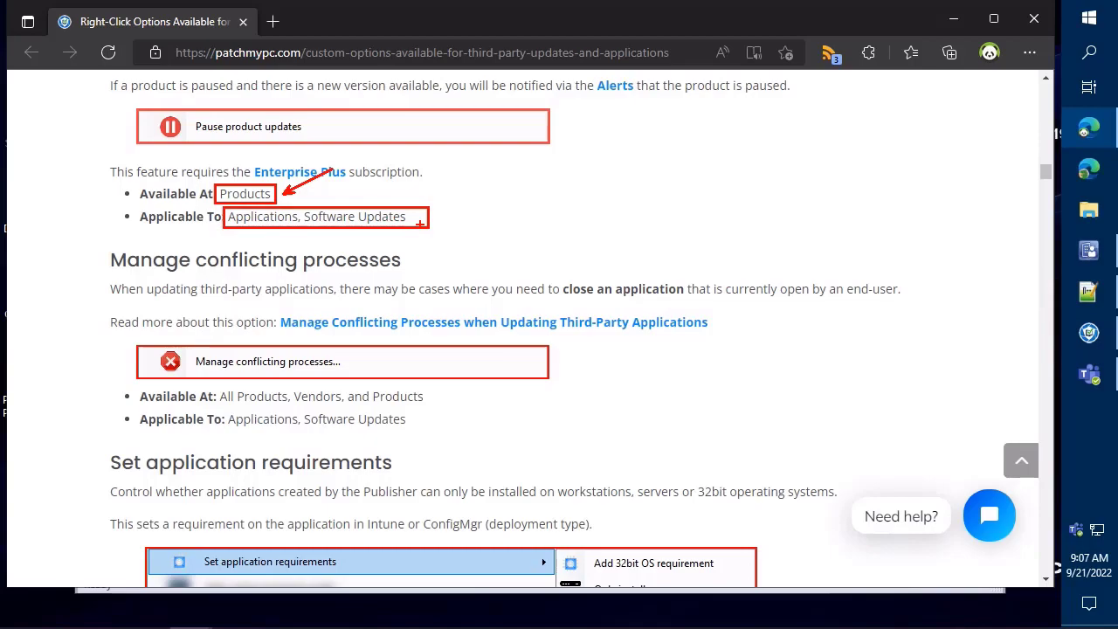
key("Escape")
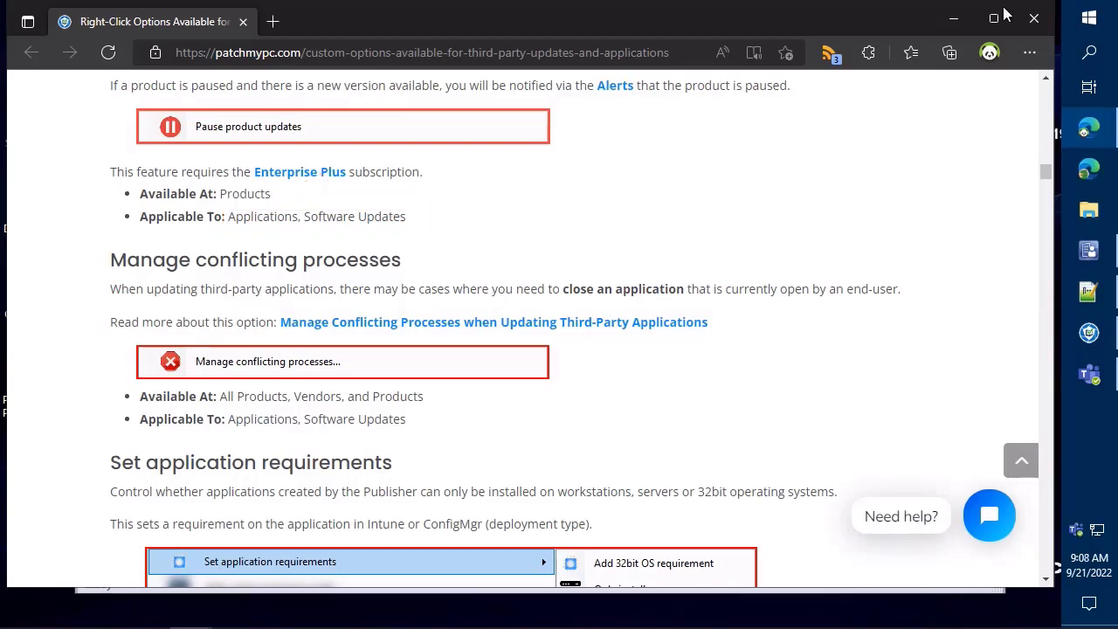
Minimize the browser and review the customization options offered for All Products in the third-party updates list
left_click(954, 23)
left_click_drag(656, 38, 498, 33)
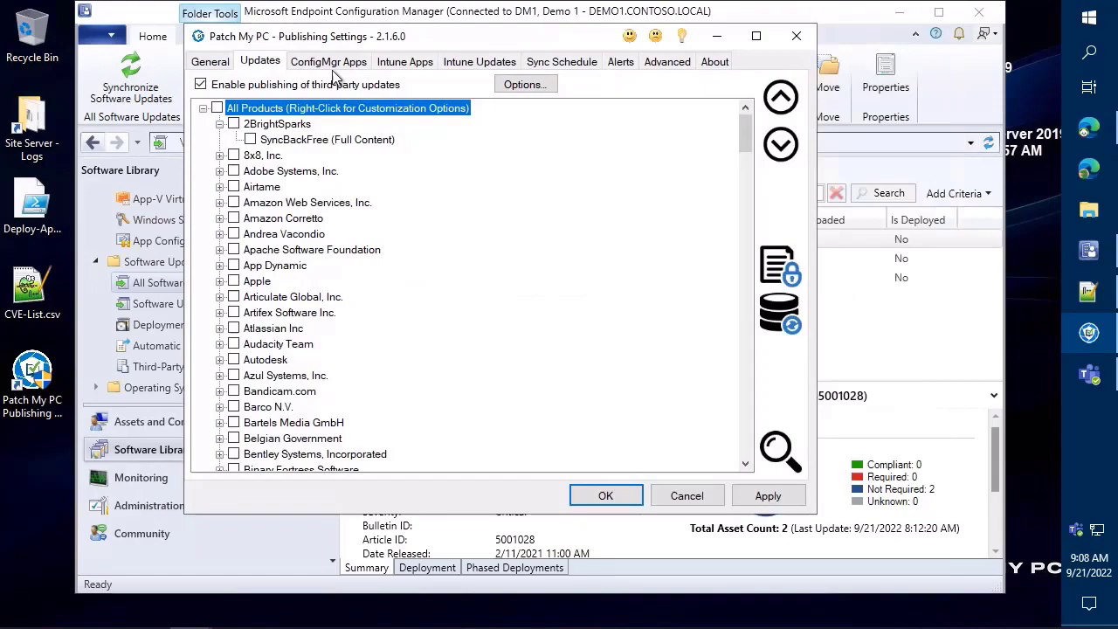
right_click(288, 112)
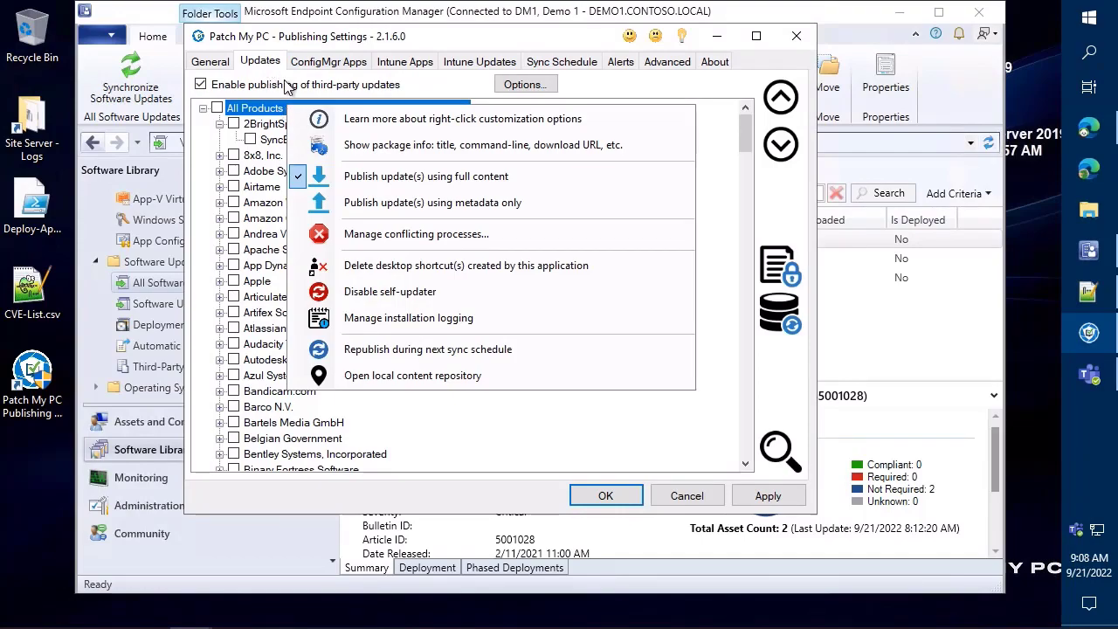
right_click(233, 118)
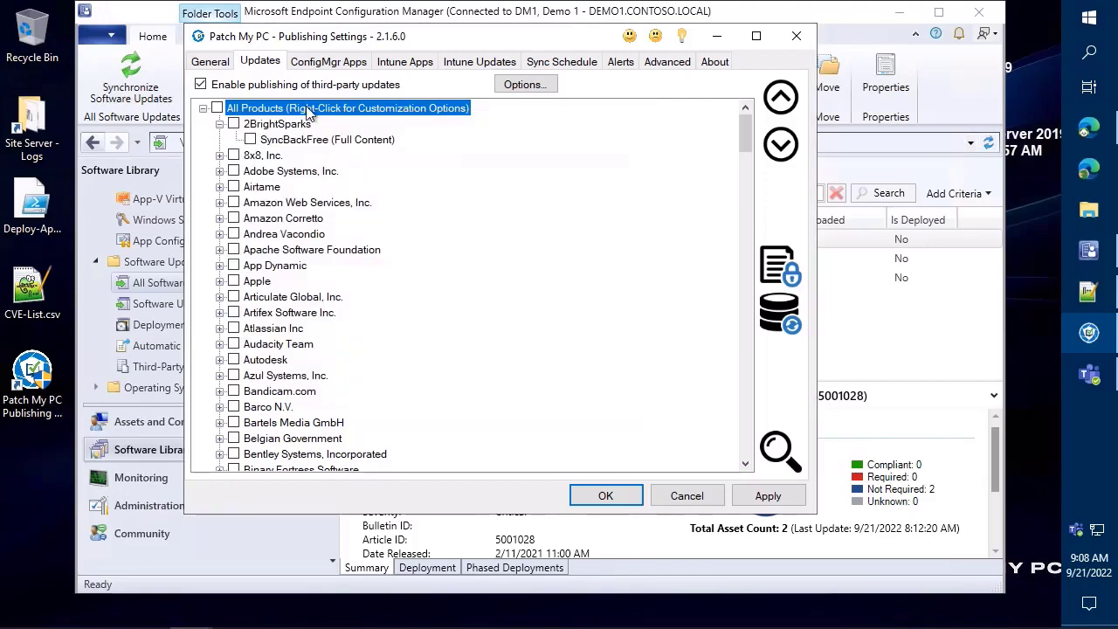
right_click(310, 112)
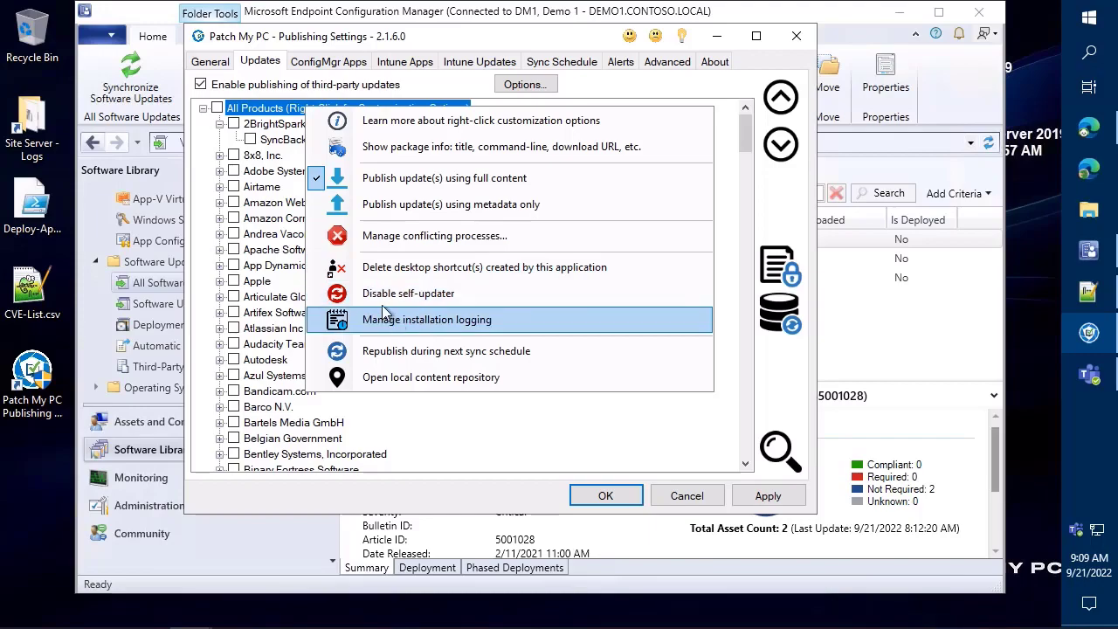
View the vendor-level customization options for 2BrightSparks, leaving them unapplied
left_click(286, 128)
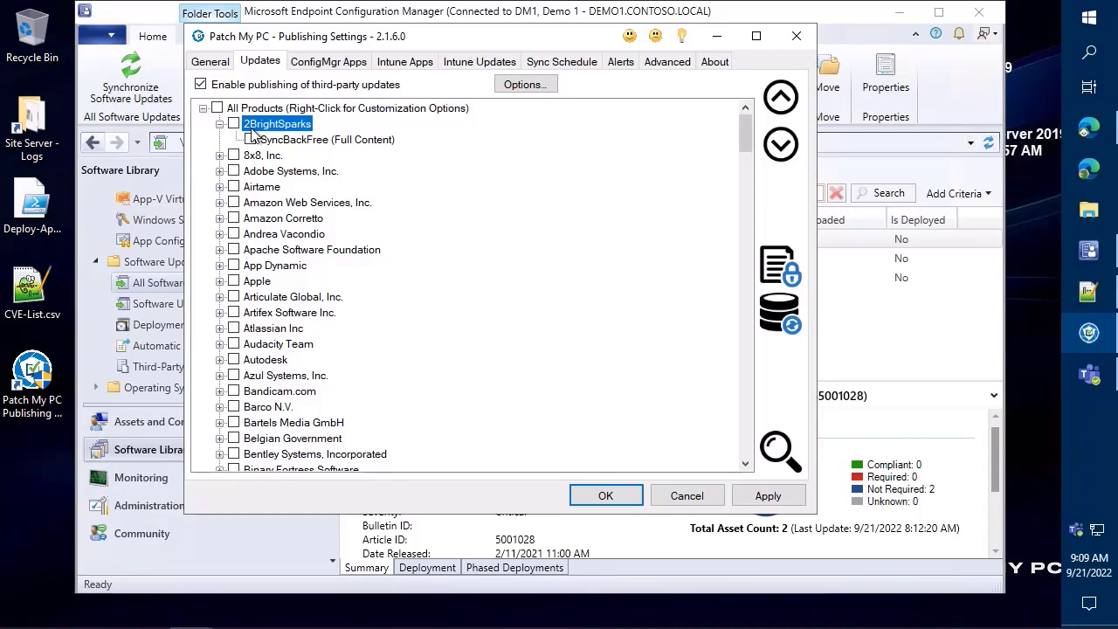
right_click(253, 131)
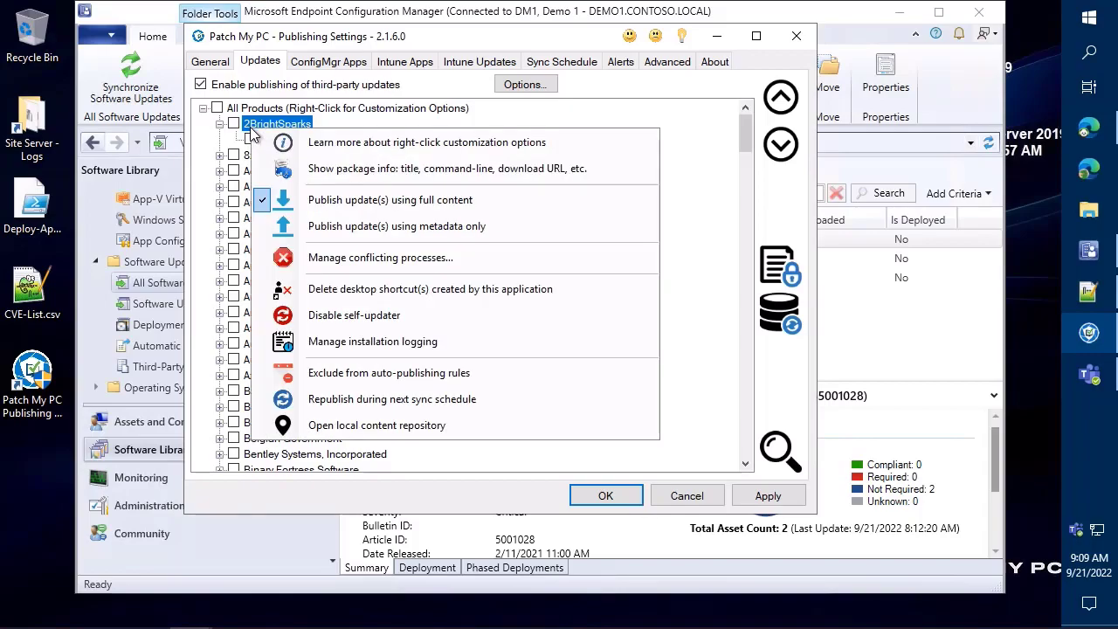
left_click(275, 128)
Search the third-party updates product list for "google chrome"
key("ctrl+f")
type("gogole")
key("ctrl+a")
type("google chrome")
key("Return")
scroll(256, 349, "down", 1)
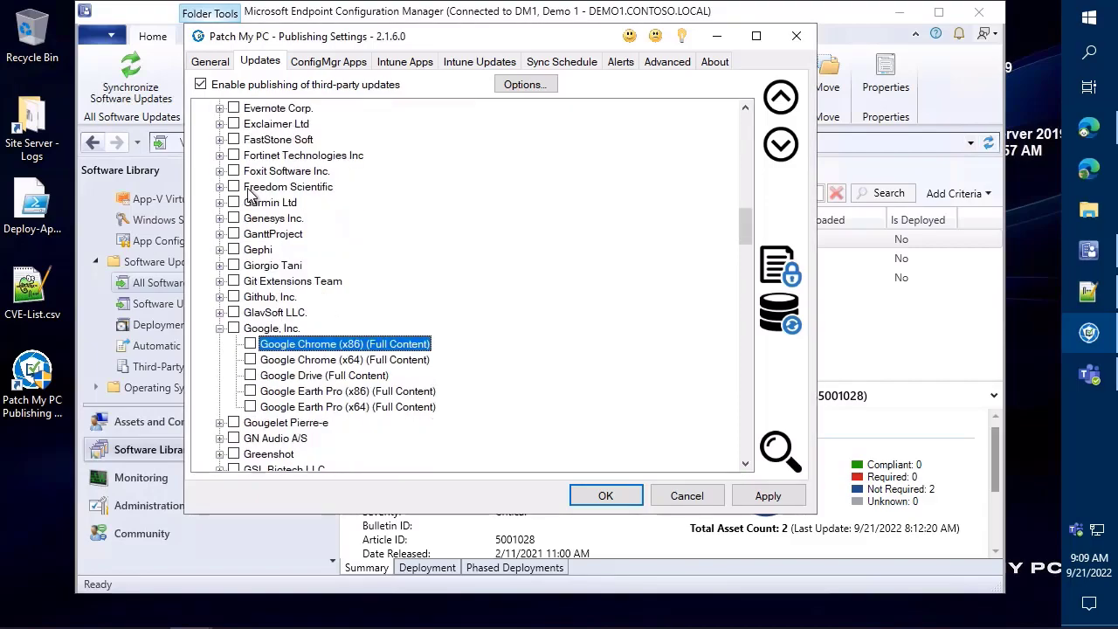
Review the vendor-level customization options for Google, Inc. and the products listed beneath it
left_click(271, 328)
scroll(262, 332, "down", 4)
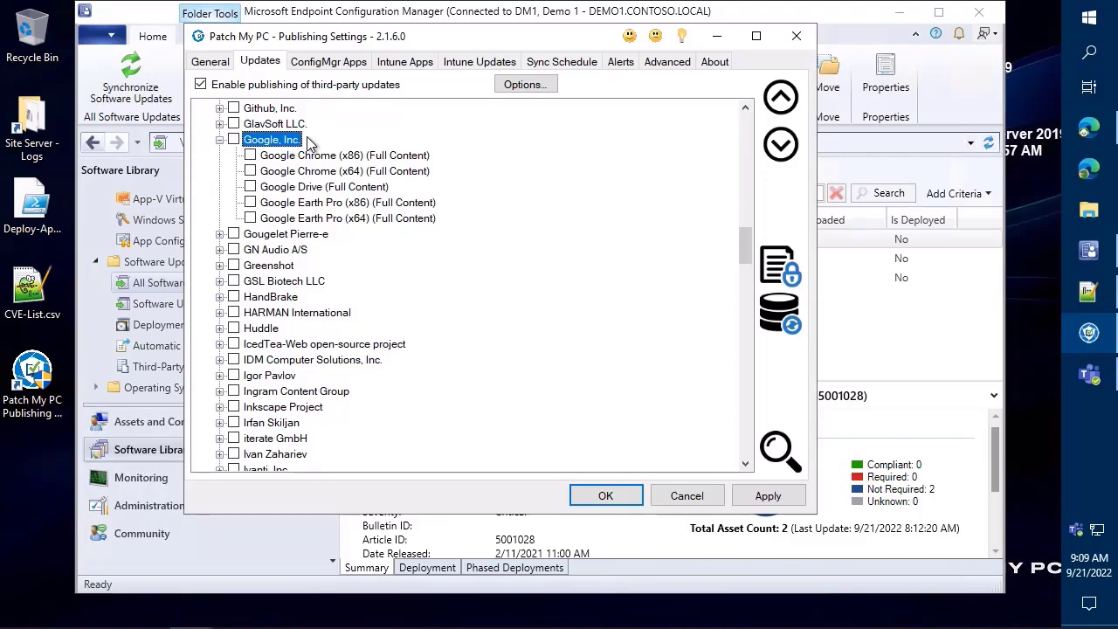
right_click(288, 148)
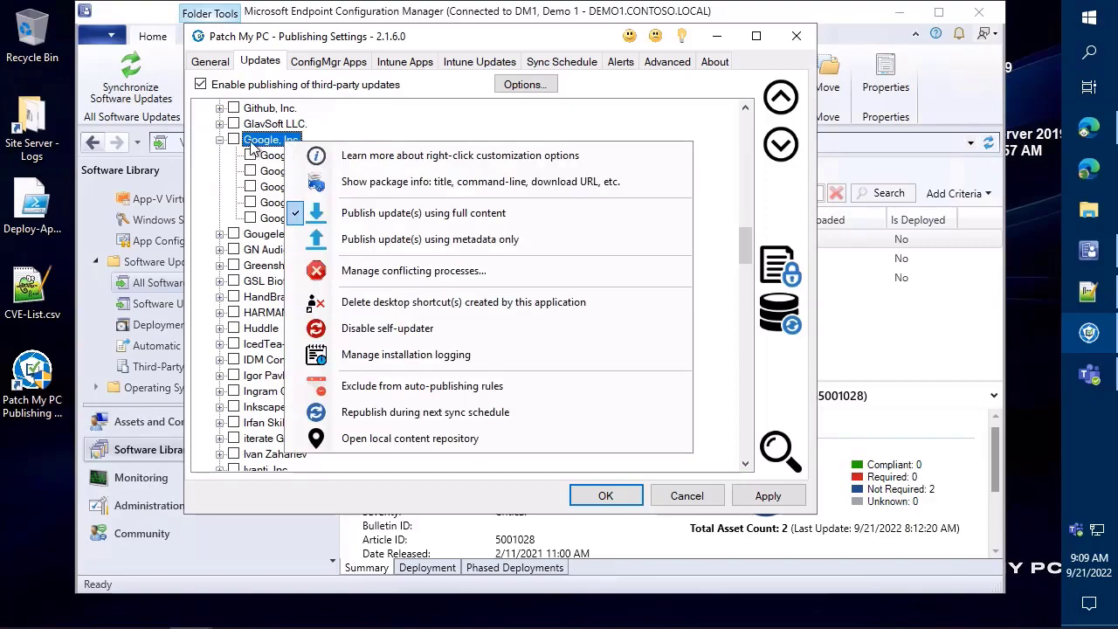
key("Escape")
left_click(282, 158)
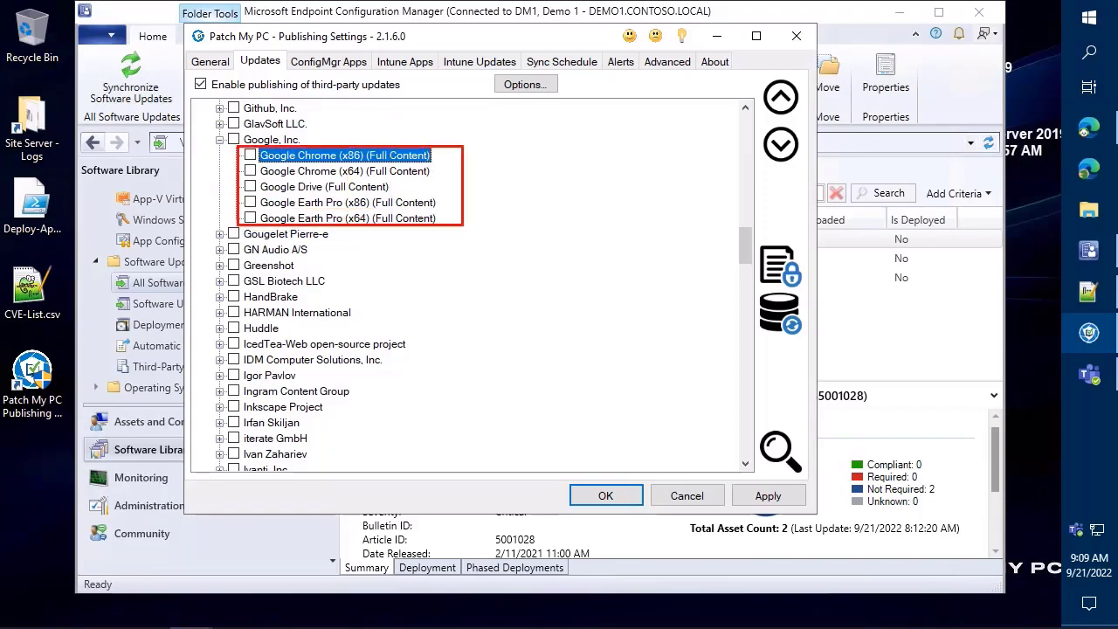
right_click(274, 141)
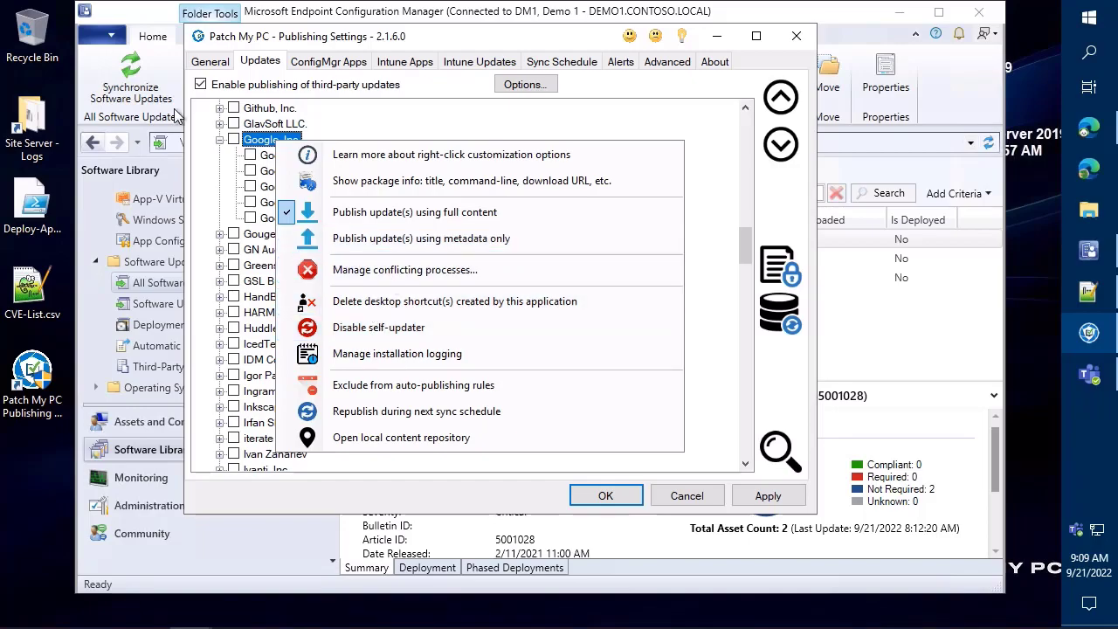
left_click(249, 144)
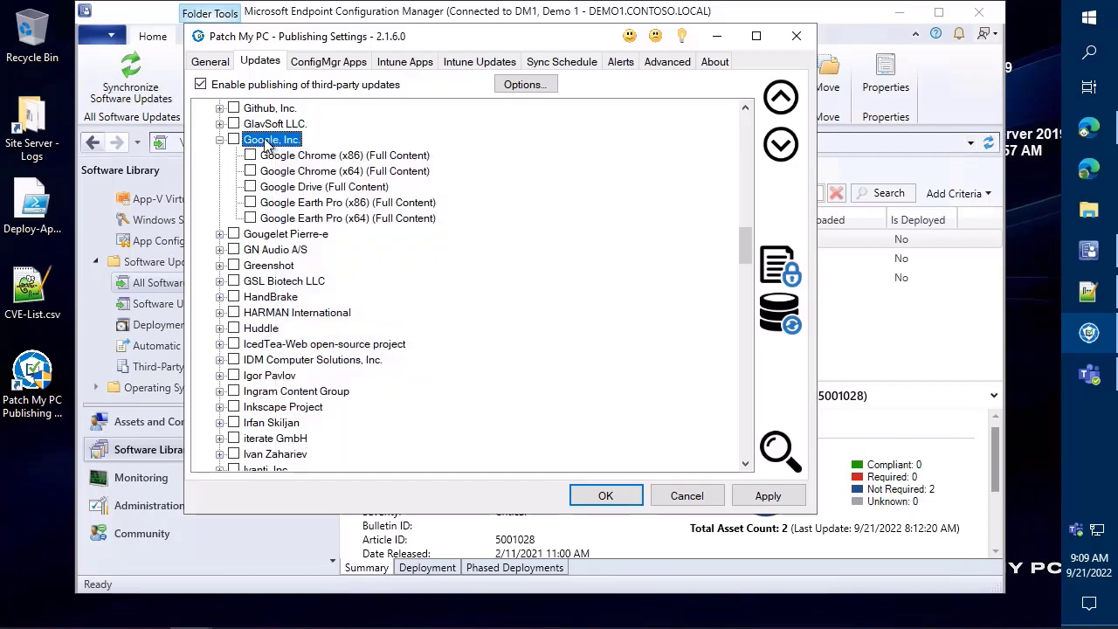
Review the product-level customization options for Google Chrome (x64) in the third-party updates list, including custom scripts, command line and MST options
left_click(305, 159)
scroll(306, 162, "down", 1)
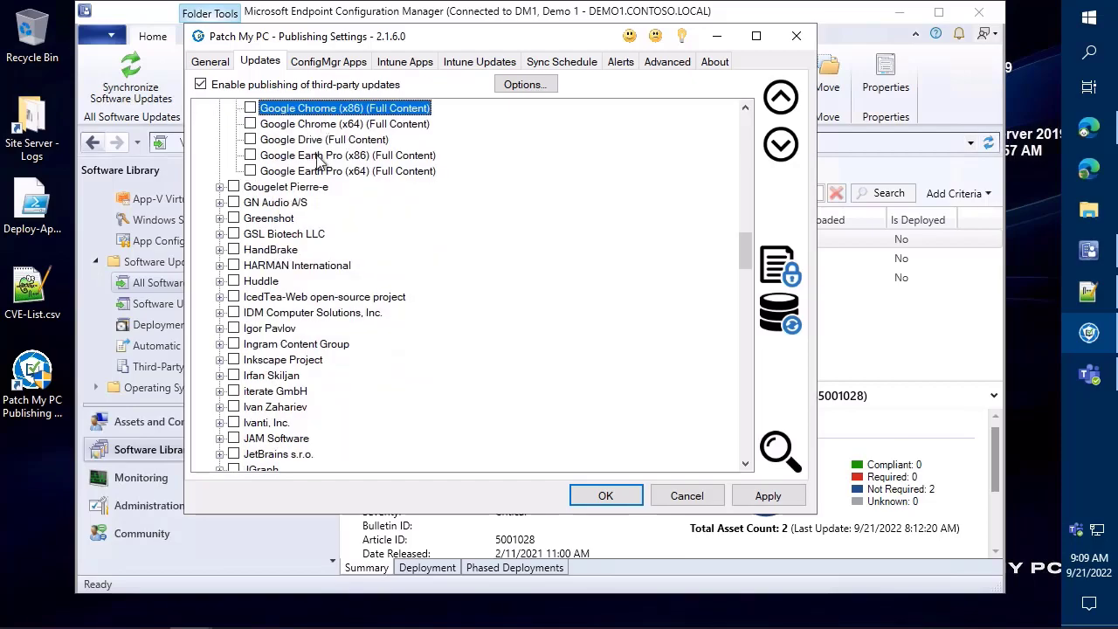
right_click(310, 129)
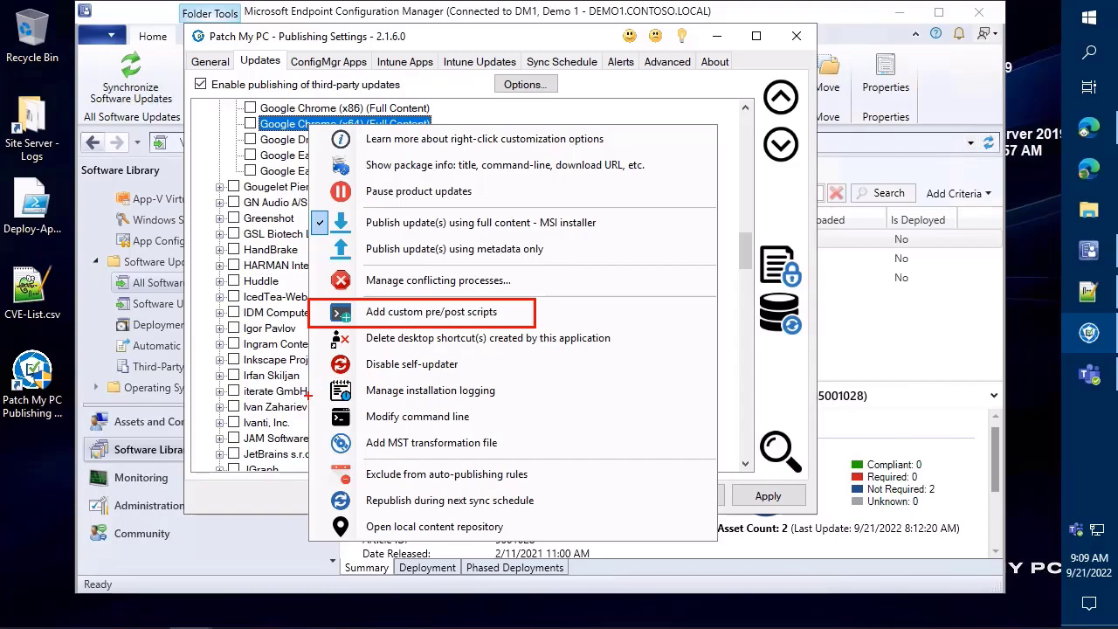
mouse_move(305, 401)
left_mouse_down()
mouse_move(535, 429)
mouse_move(536, 456)
left_mouse_up()
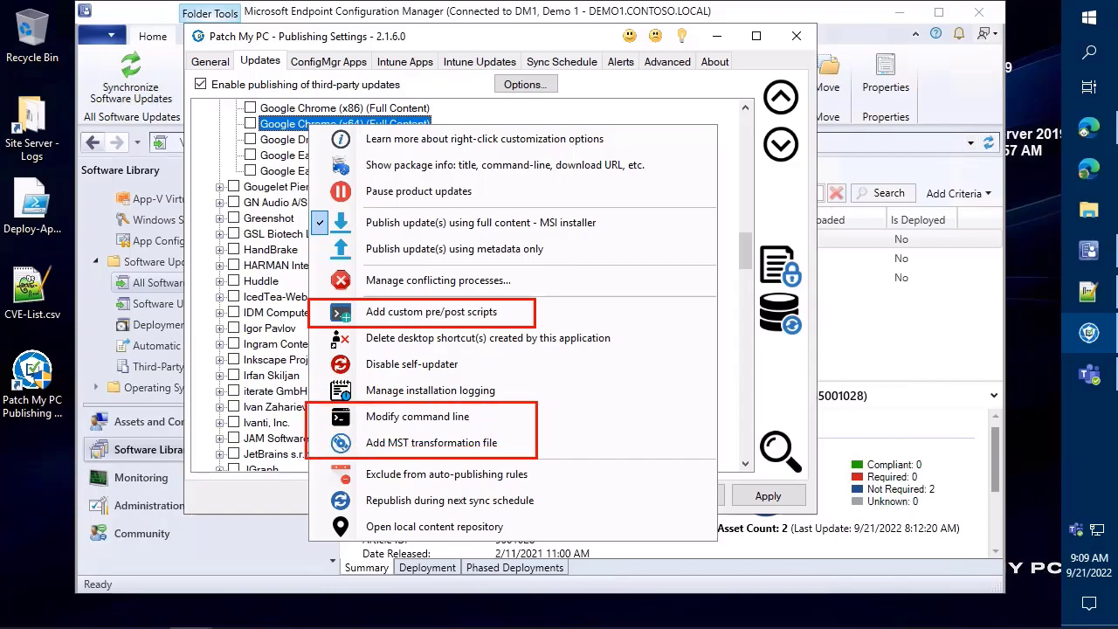
left_click_drag(297, 425, 229, 427)
left_click_drag(299, 311, 216, 312)
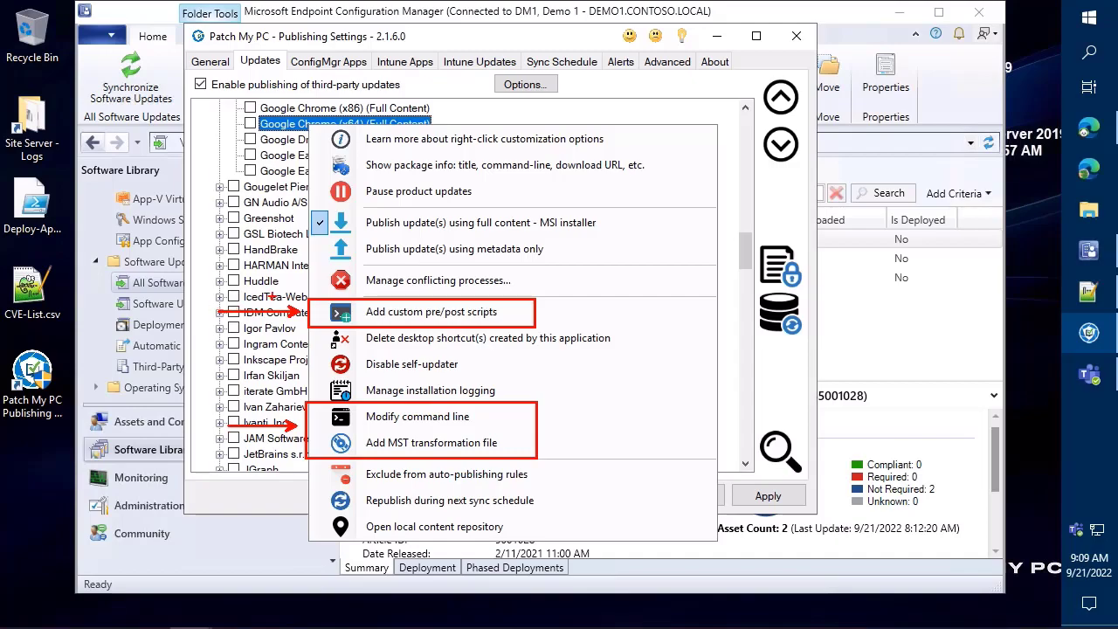
key("Escape")
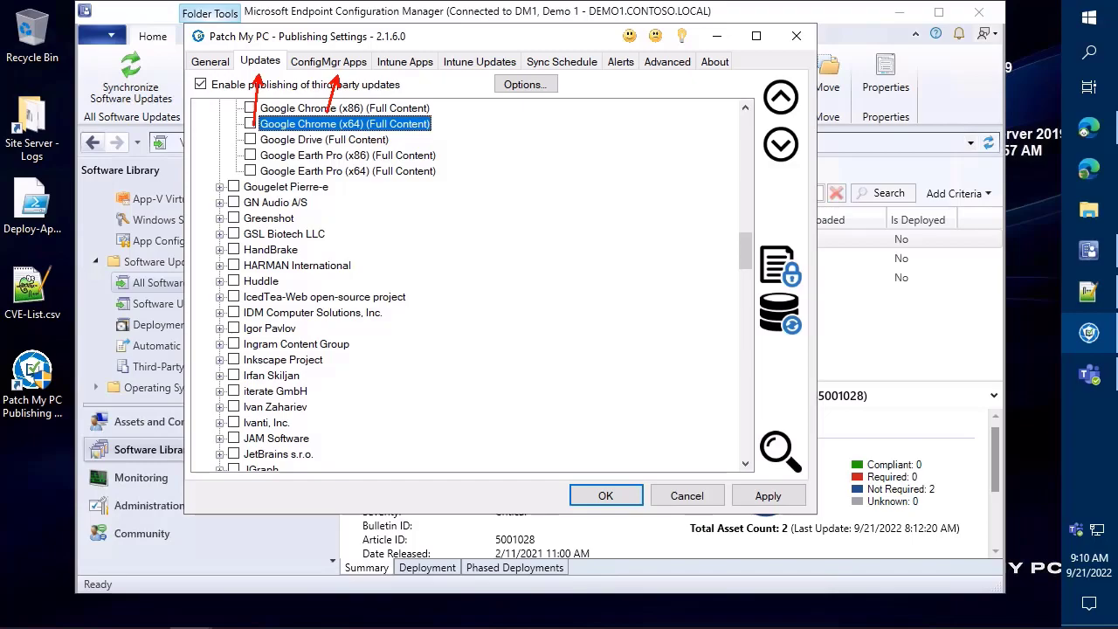
Review the customization options offered for All Products in the ConfigMgr applications list, from categories and security scopes through application update and retention
left_click(352, 62)
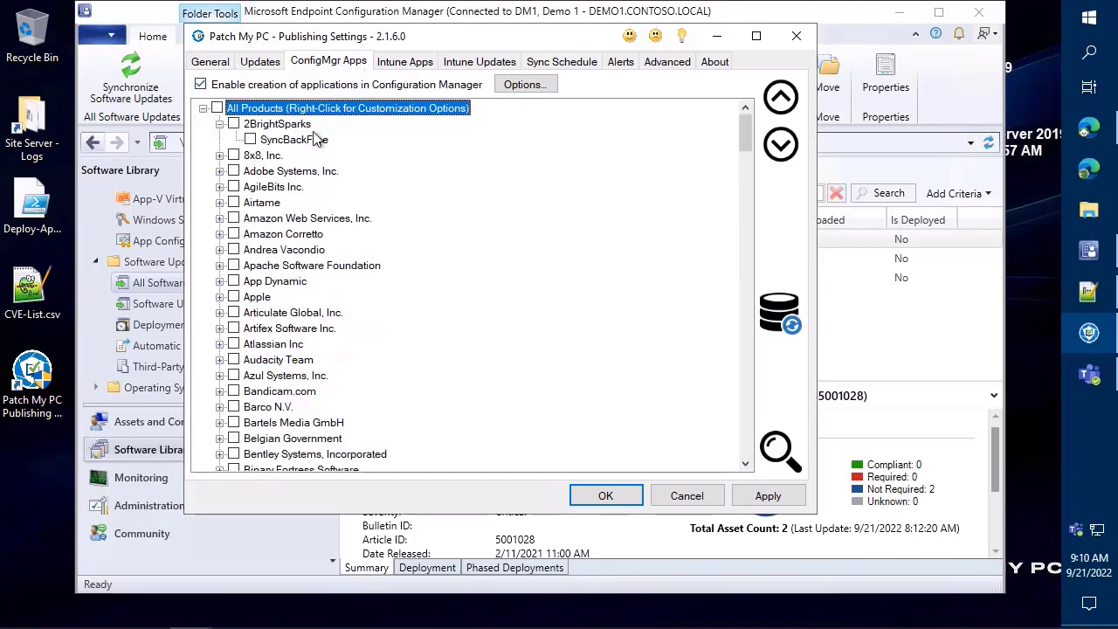
left_click(220, 124)
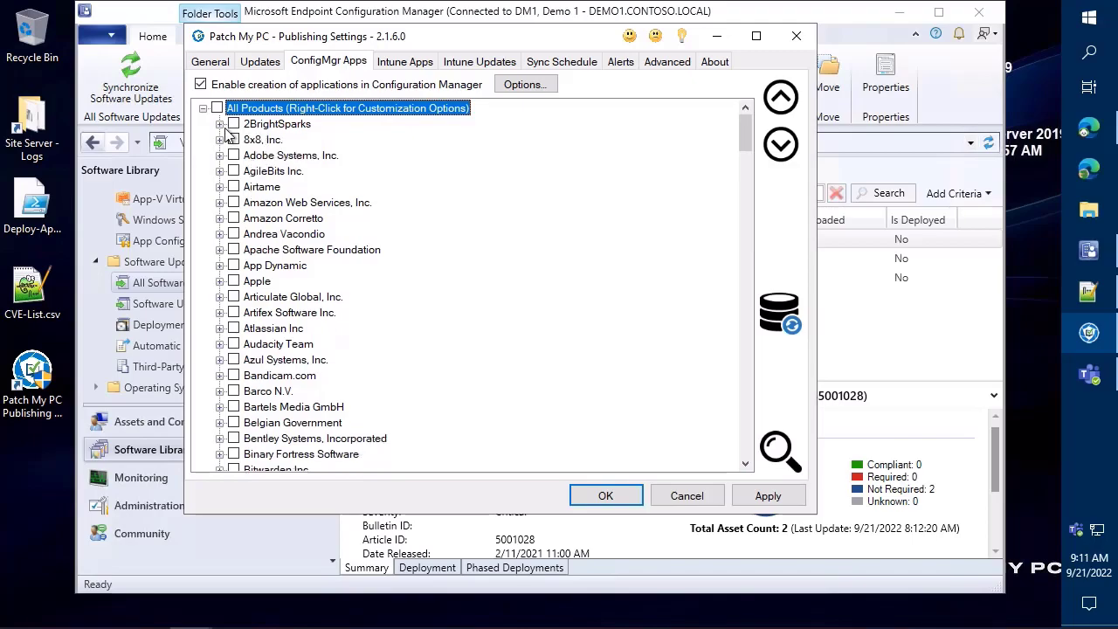
right_click(282, 115)
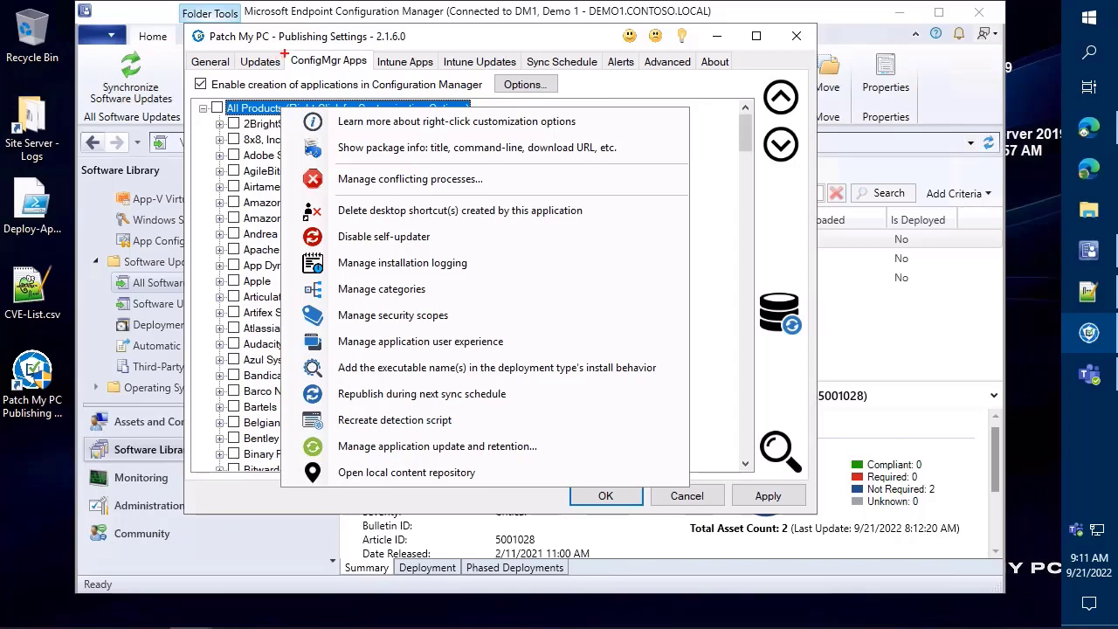
left_click_drag(283, 49, 373, 74)
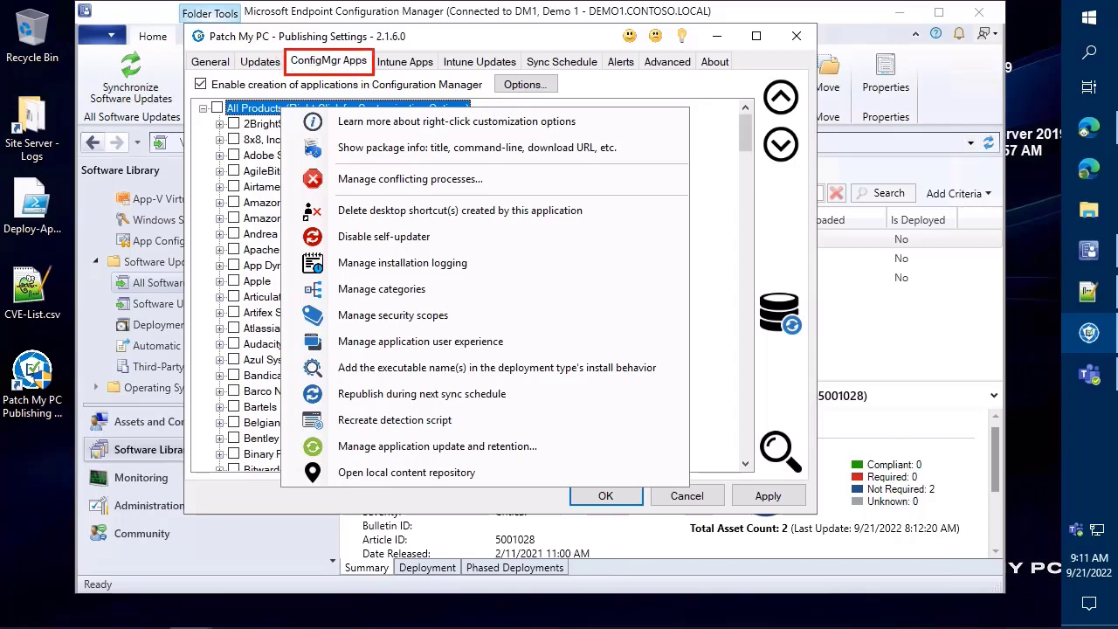
mouse_move(299, 285)
left_mouse_down()
mouse_move(247, 286)
mouse_move(279, 313)
mouse_move(245, 312)
left_mouse_up()
left_click_drag(291, 342, 234, 342)
left_click_drag(308, 371, 253, 365)
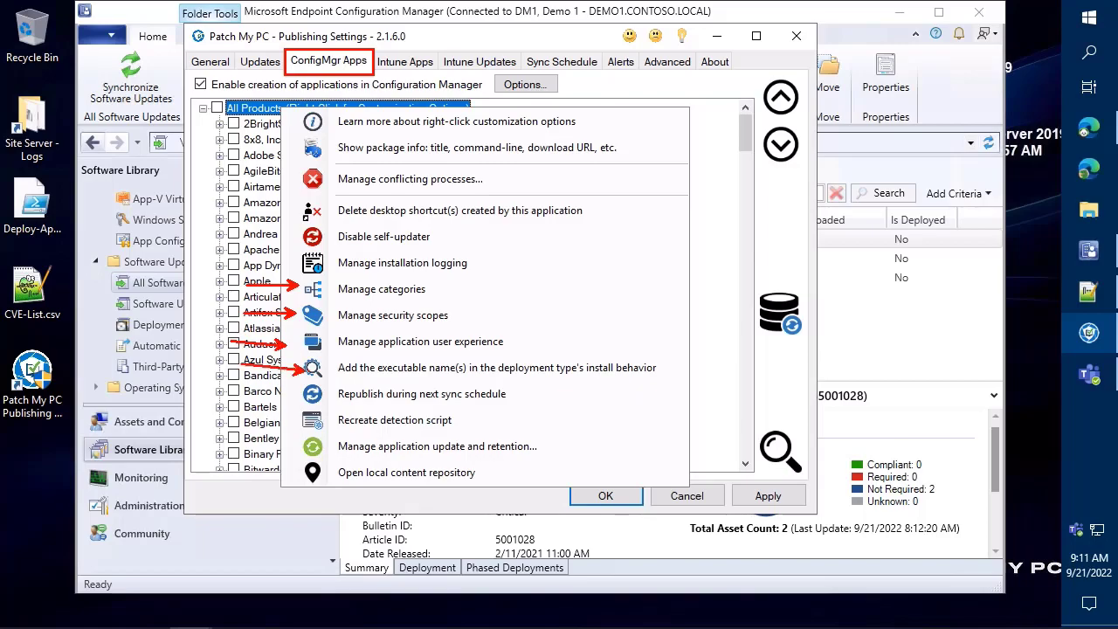
left_click_drag(302, 393, 240, 385)
left_click_drag(296, 419, 240, 407)
left_click_drag(292, 441, 232, 447)
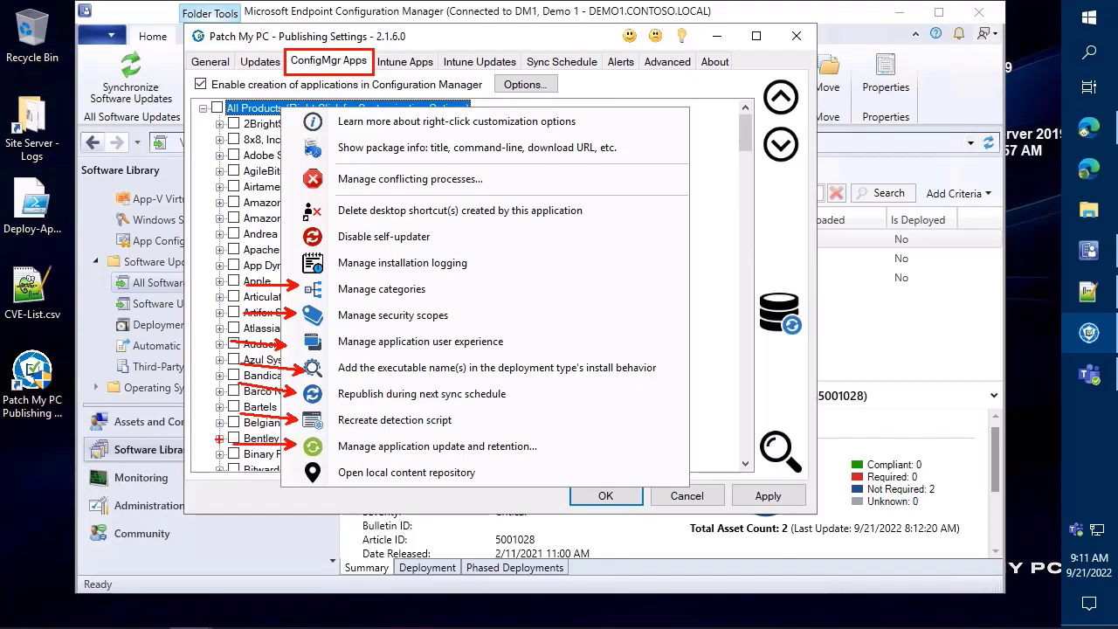
key("Escape")
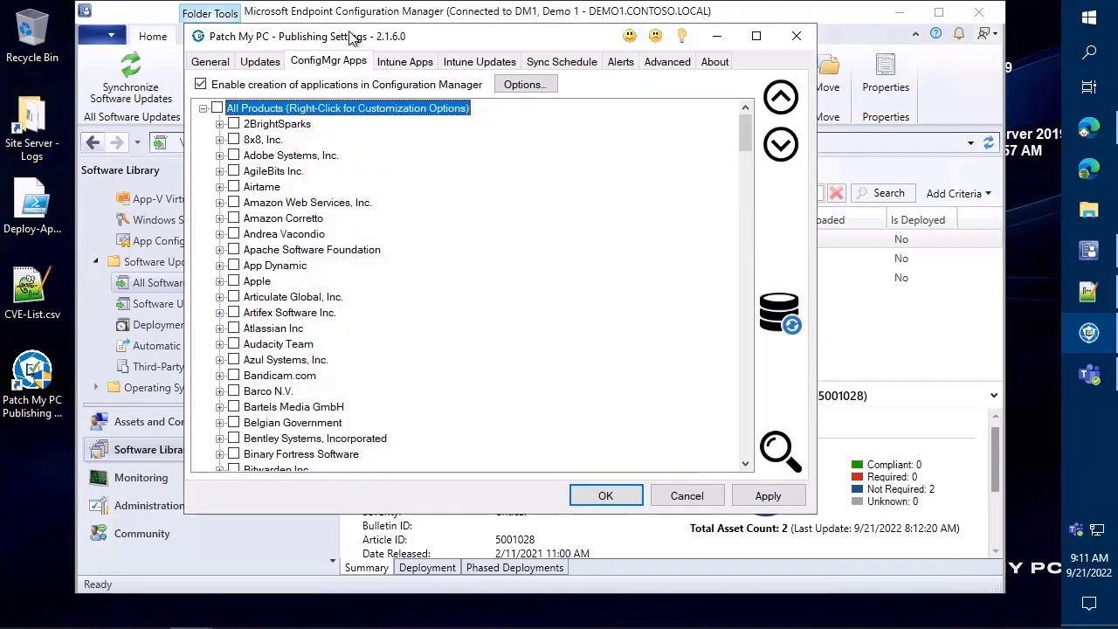
Open the category management for All Products in the ConfigMgr applications list
right_click(322, 109)
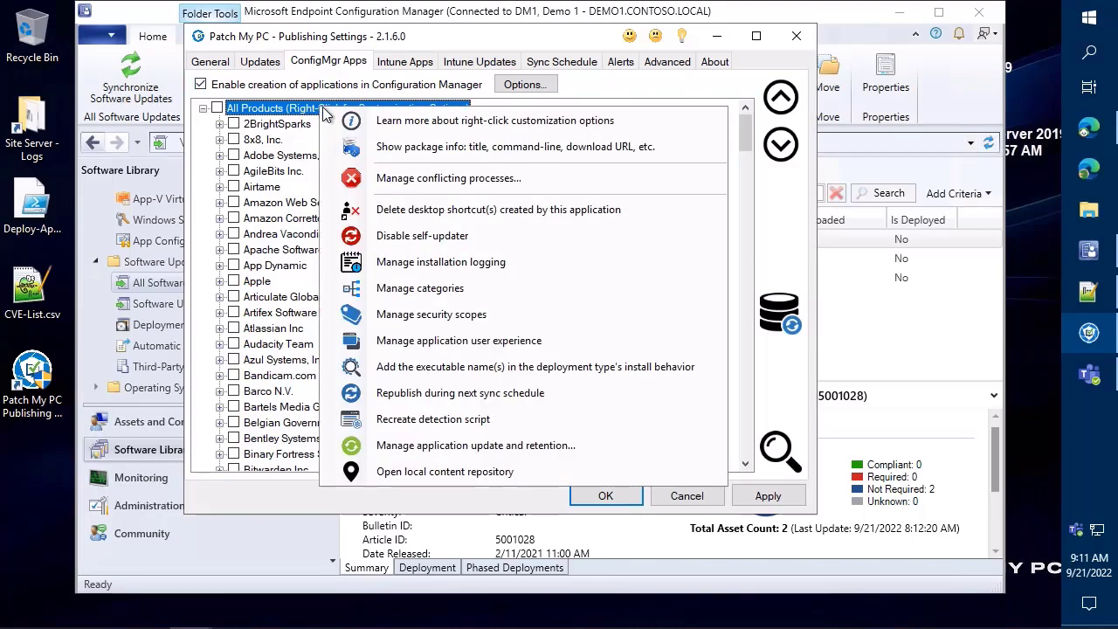
left_click(429, 297)
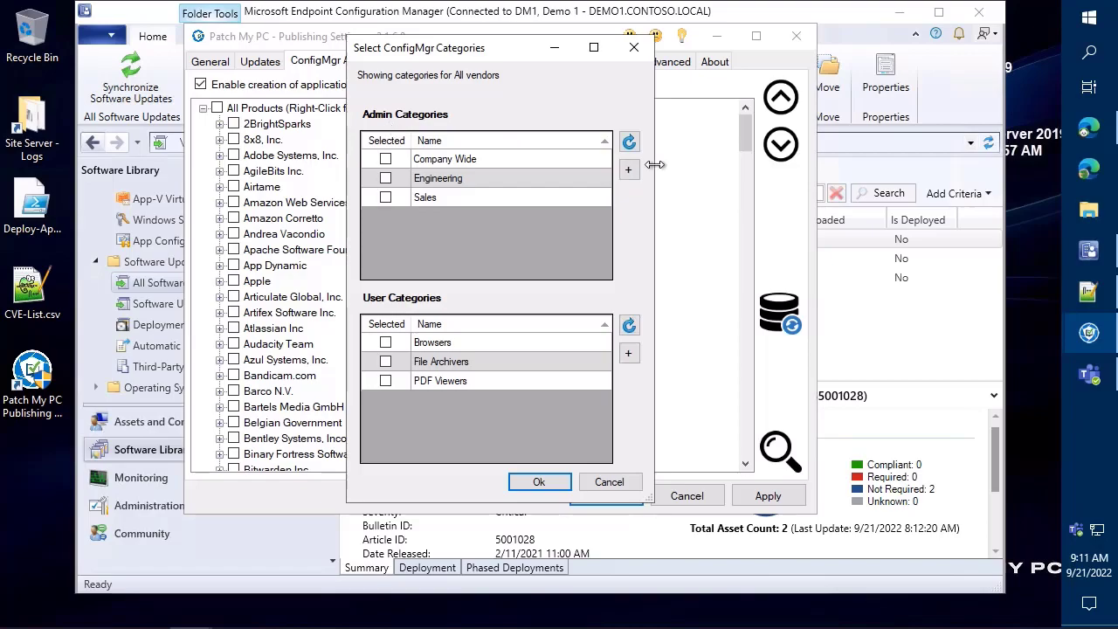
View the Applications node of the Software Library in Configuration Manager, and return to the Patch My PC category selection
left_click(157, 450)
scroll(156, 262, "up", 2)
left_click(154, 219)
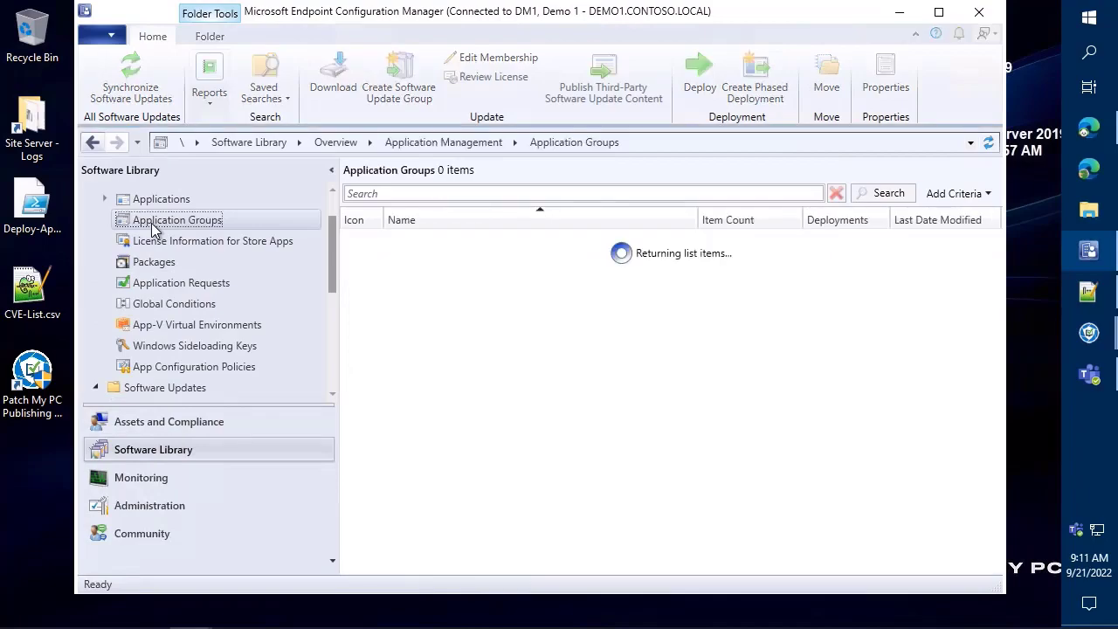
left_click(160, 201)
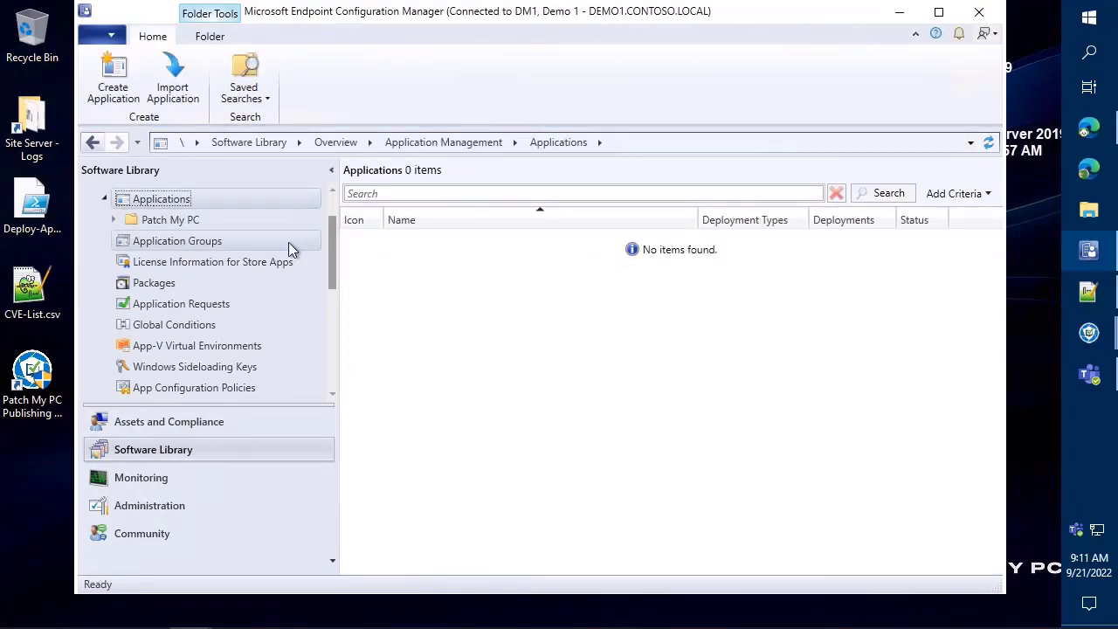
right_click(387, 273)
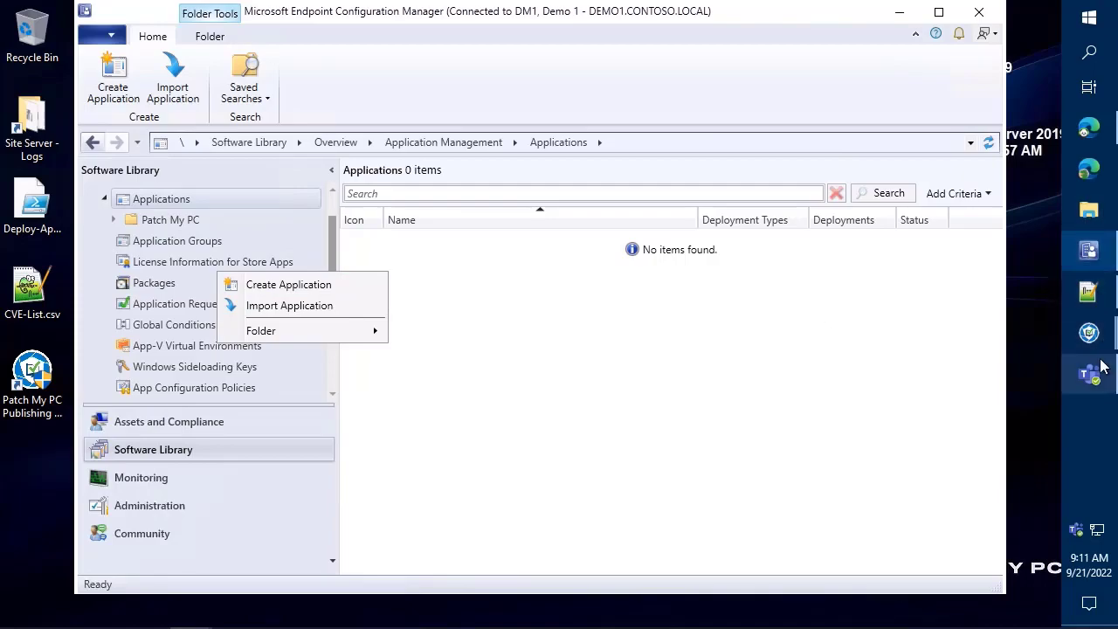
left_click(1089, 333)
left_click(992, 370)
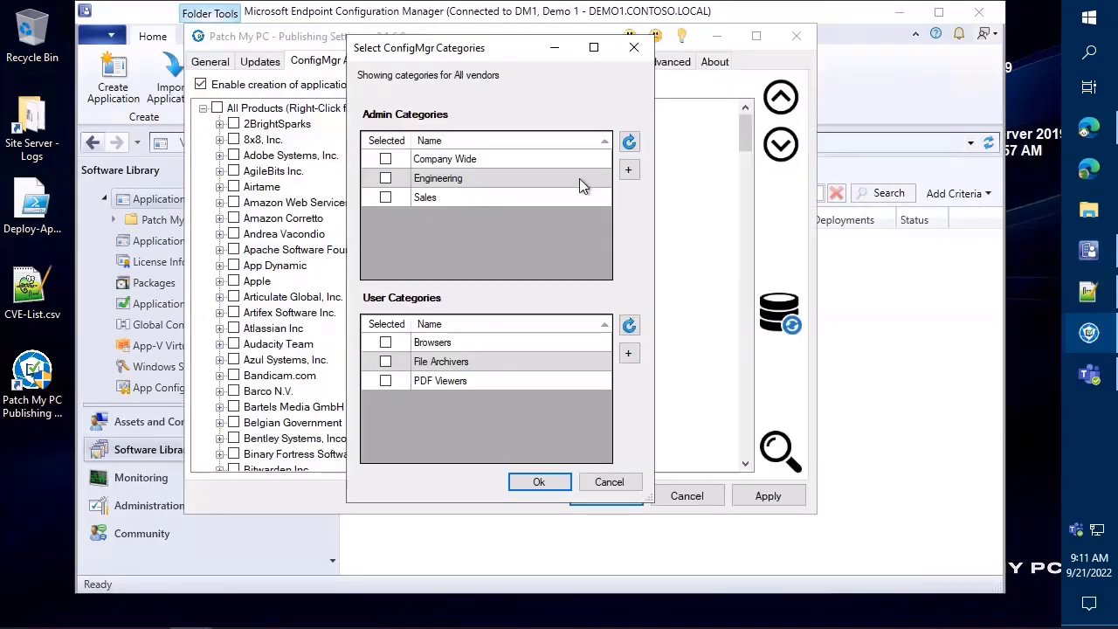
Create an admin category named "Patch My PC Applications", assign it to all vendors, and check the categories entry for All Products
left_click(630, 169)
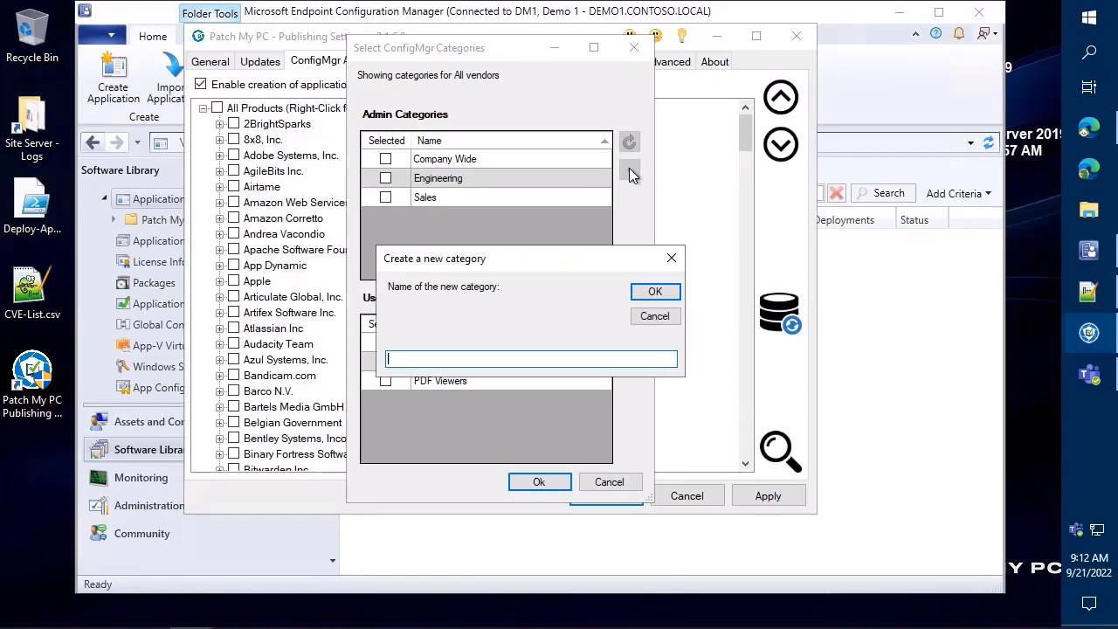
type("Patch My P")
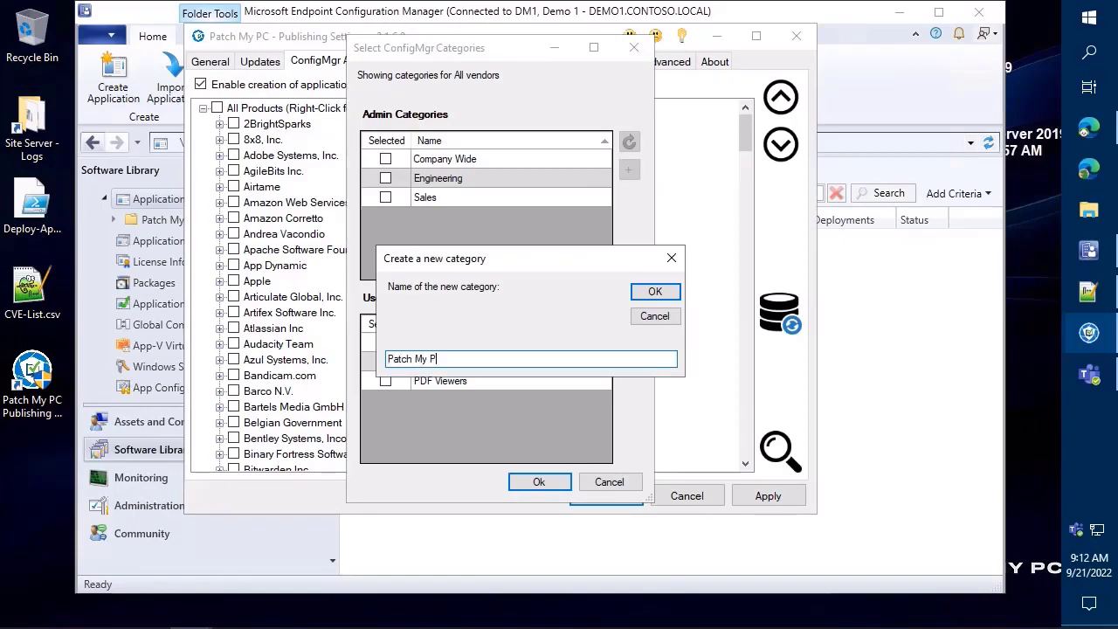
type("C Applications")
left_click(656, 293)
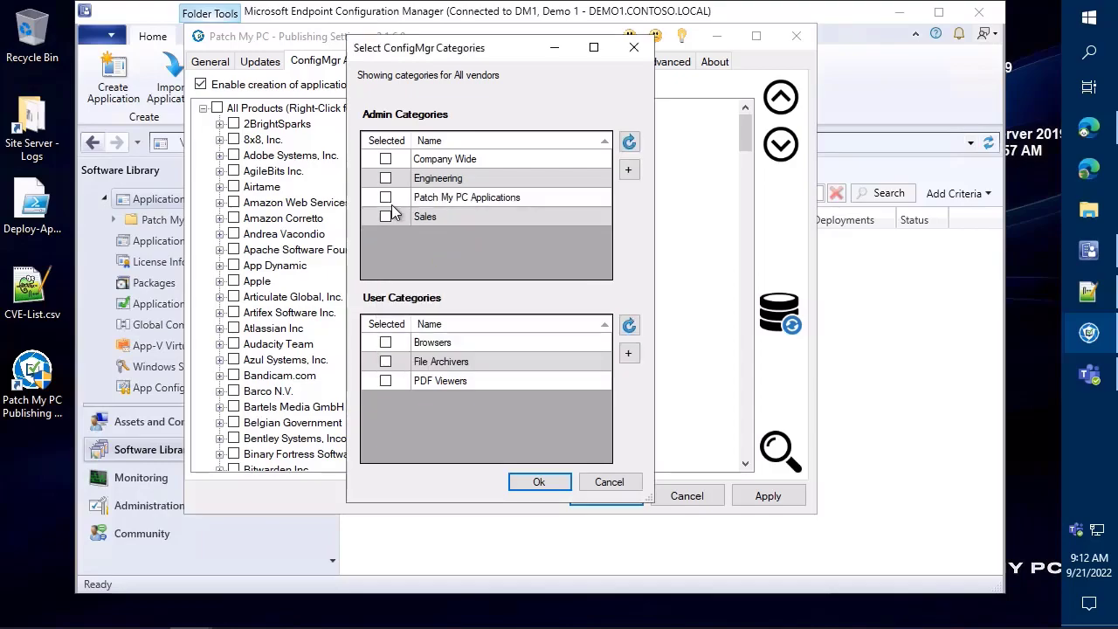
left_click(385, 197)
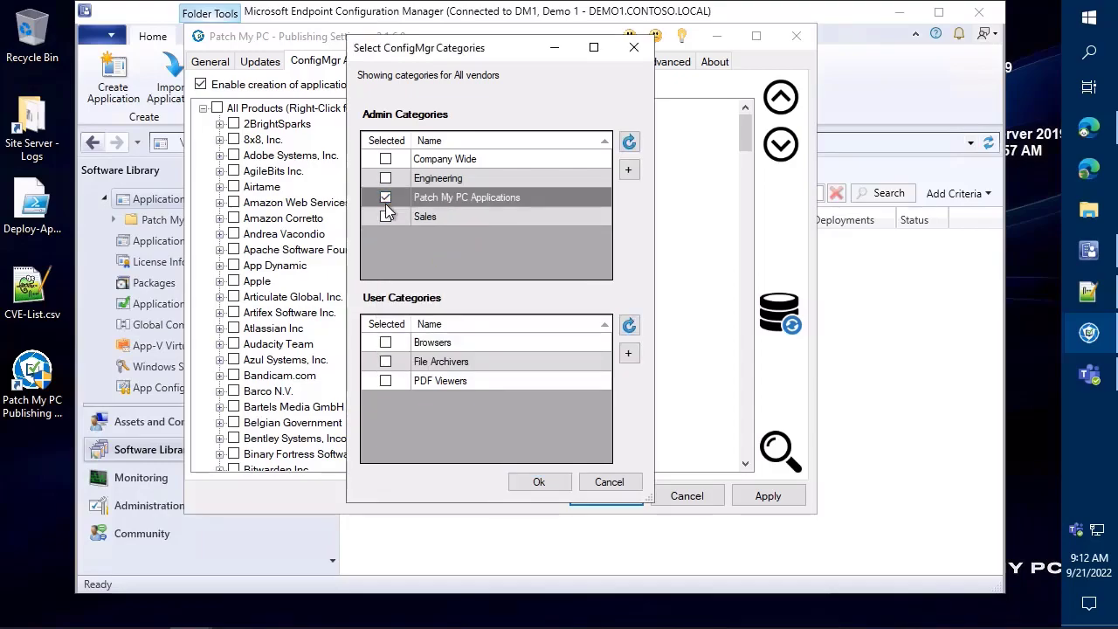
left_click(537, 484)
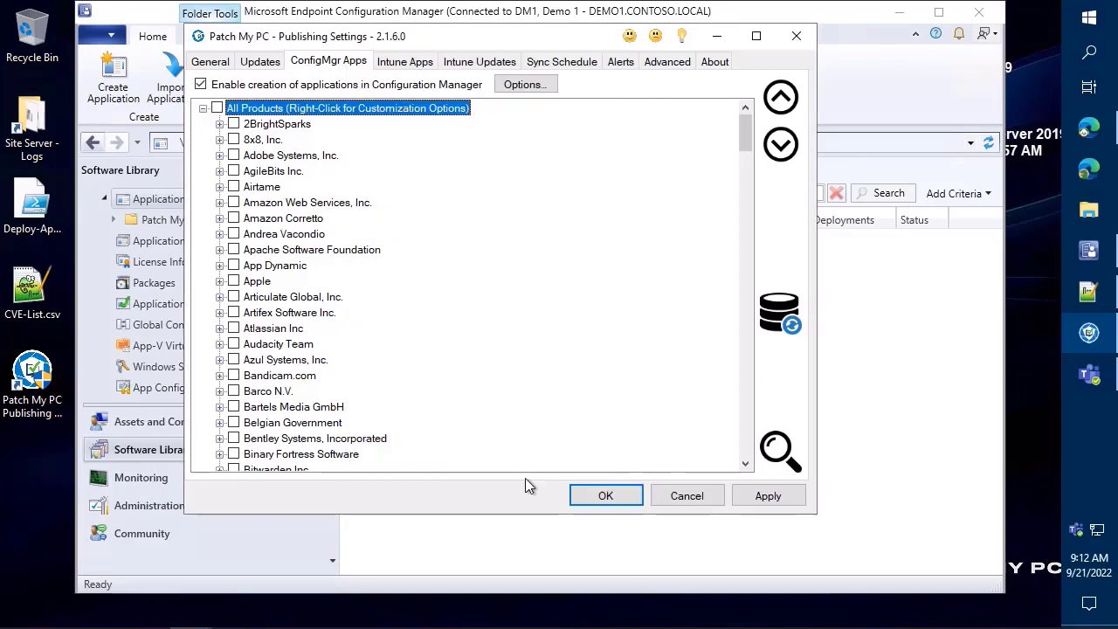
right_click(375, 113)
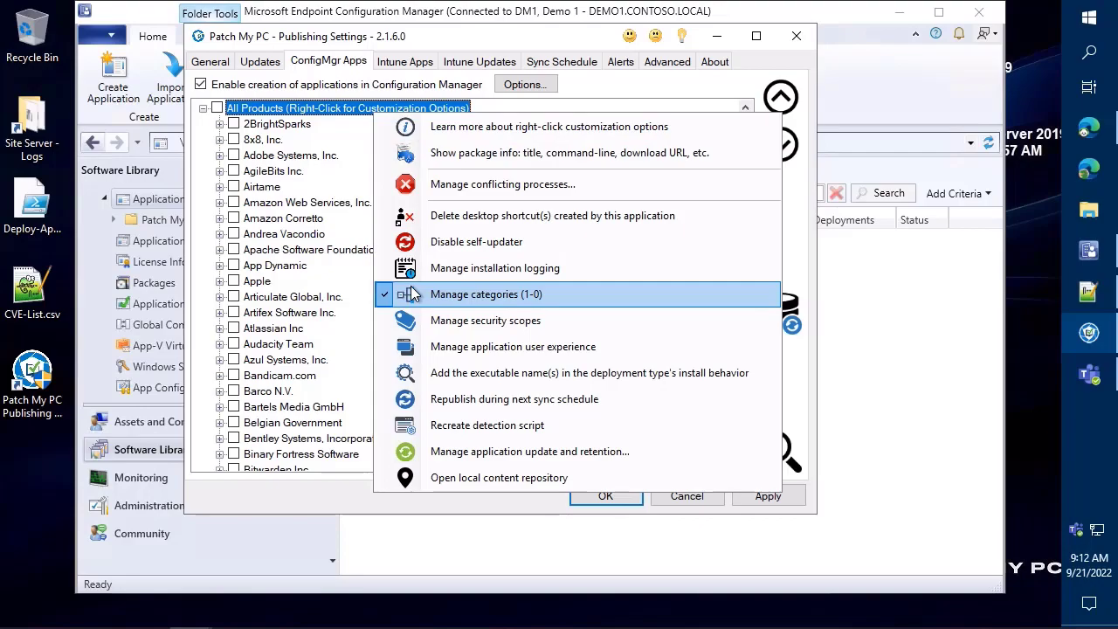
Review the customization options for All Products in the Intune applications list, including assignments and ESP profiles
left_click(423, 61)
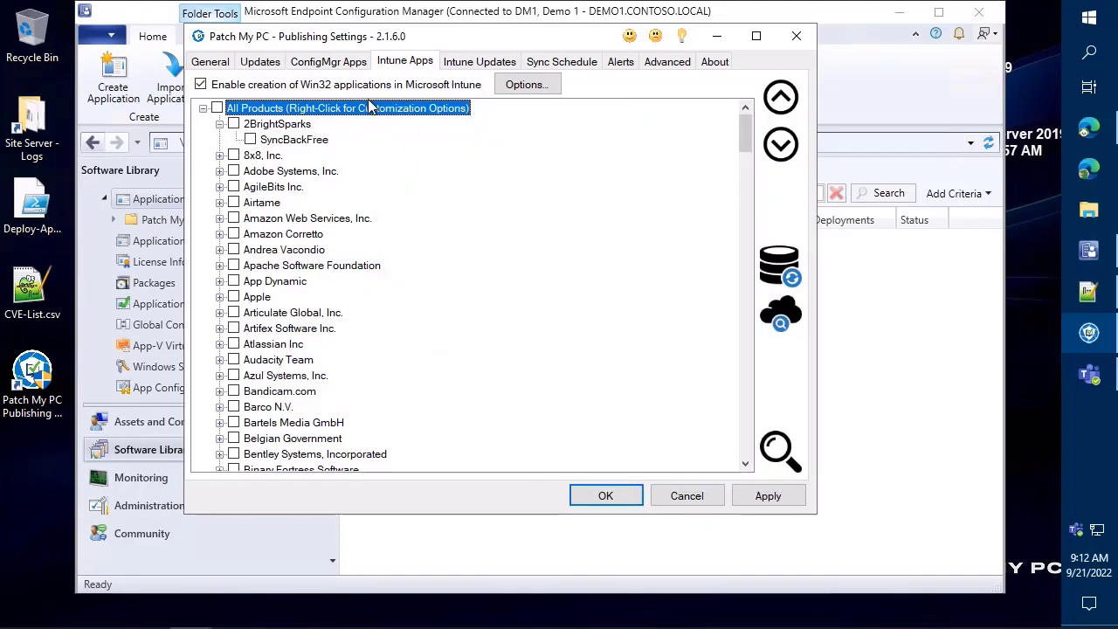
right_click(267, 113)
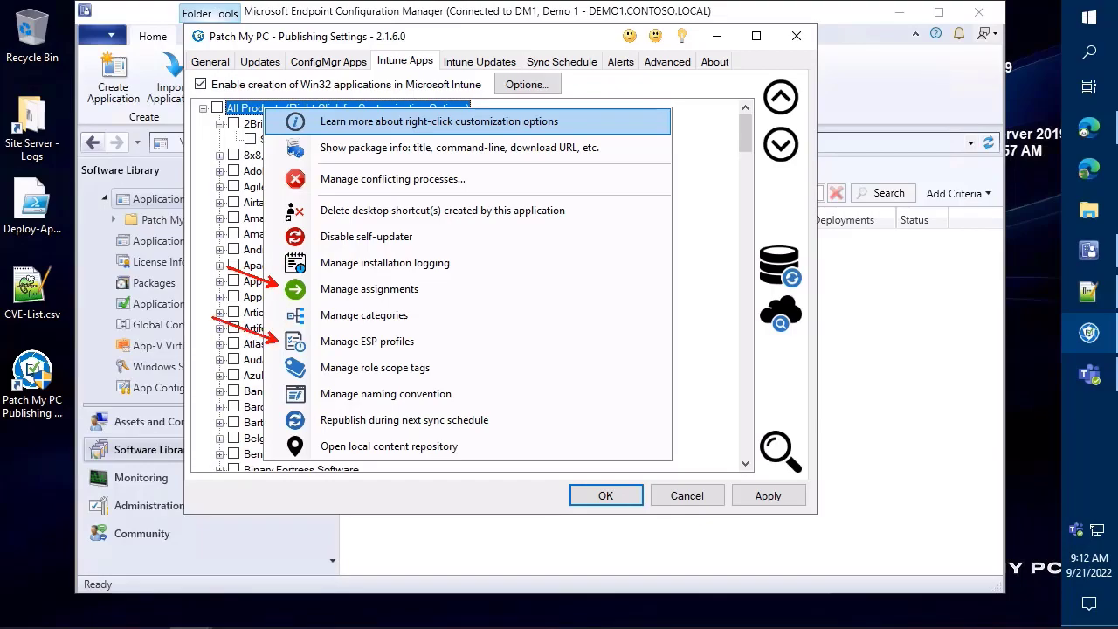
key("Escape")
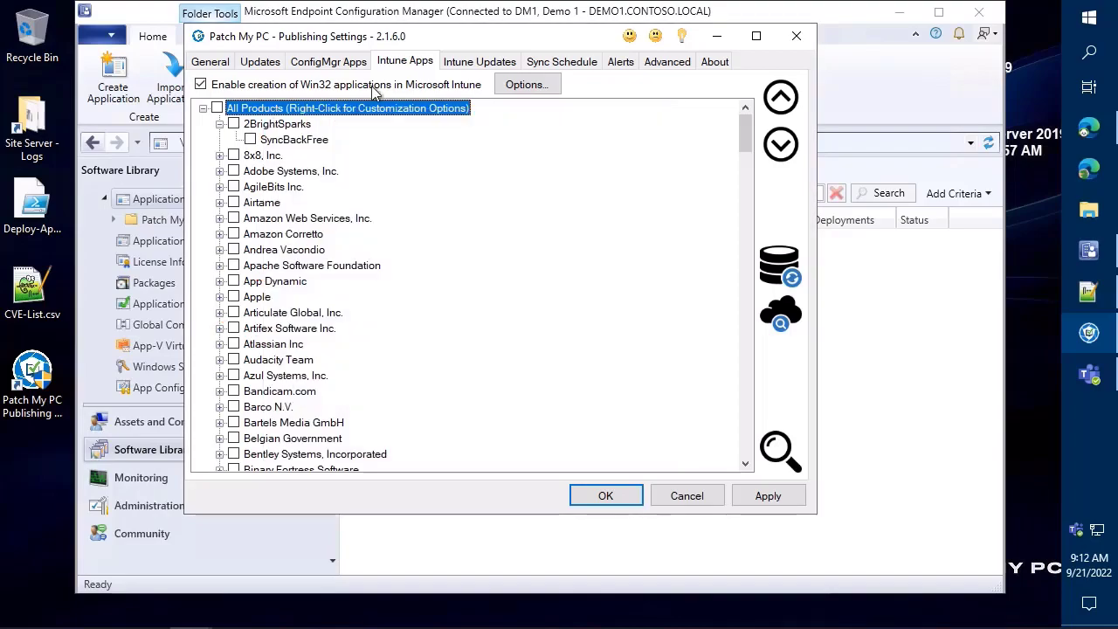
Open the installation logging options for All Products in the third-party updates list and enable logging during update installation
left_click(260, 61)
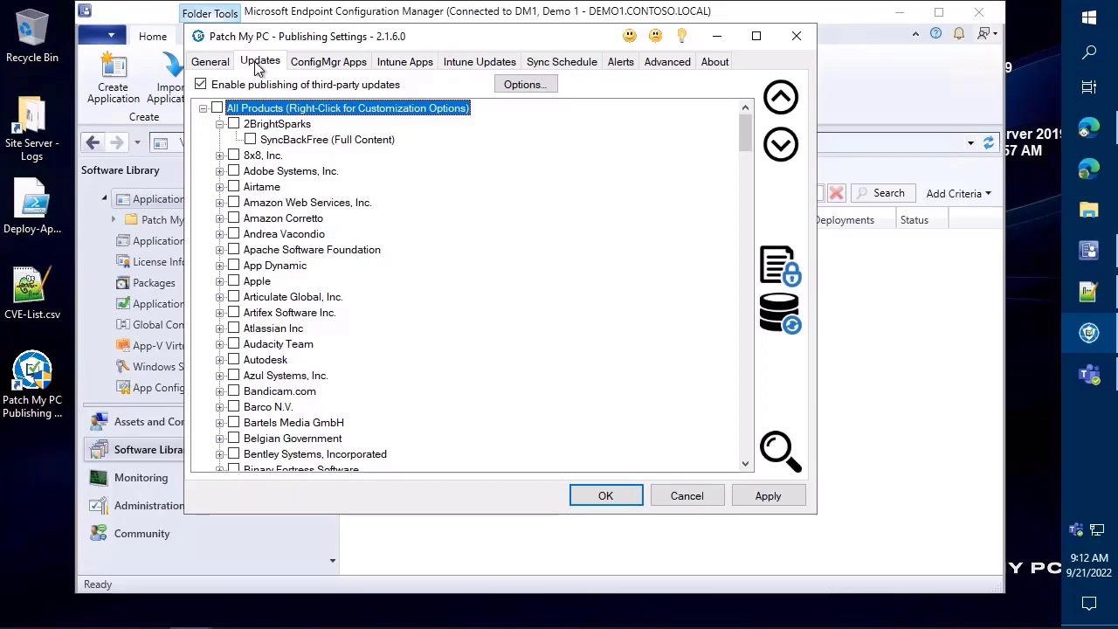
right_click(344, 110)
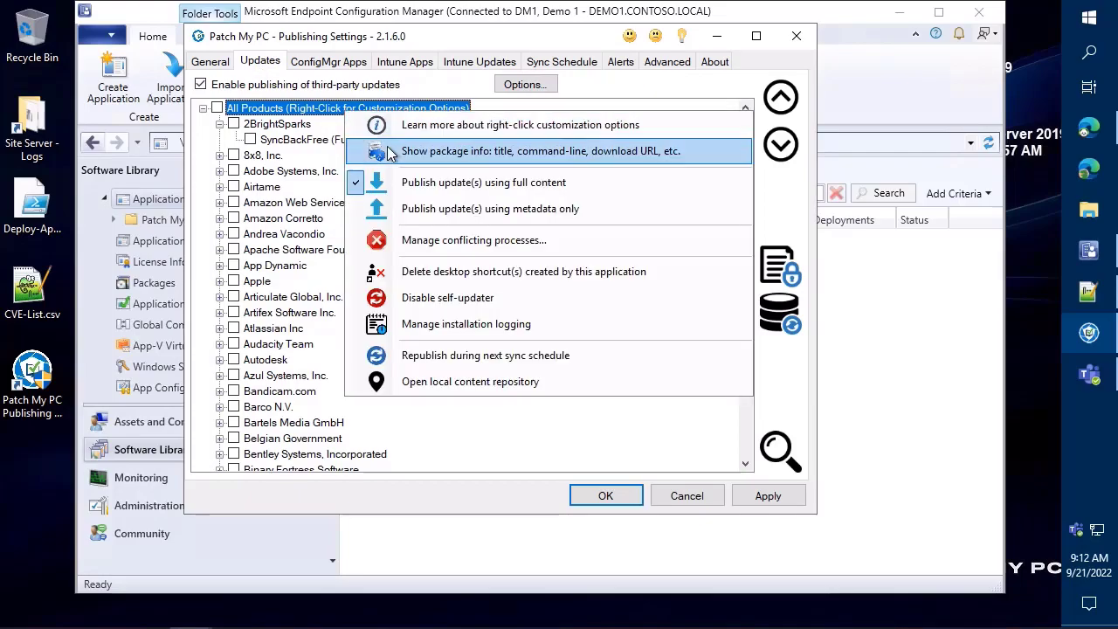
left_click(441, 325)
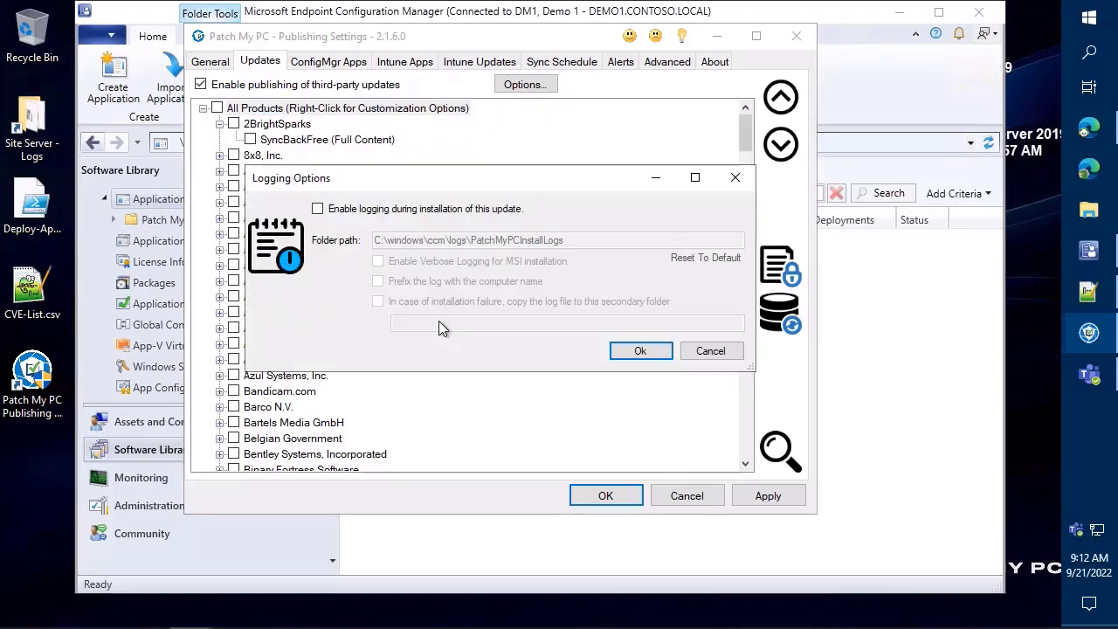
left_click_drag(446, 181, 418, 151)
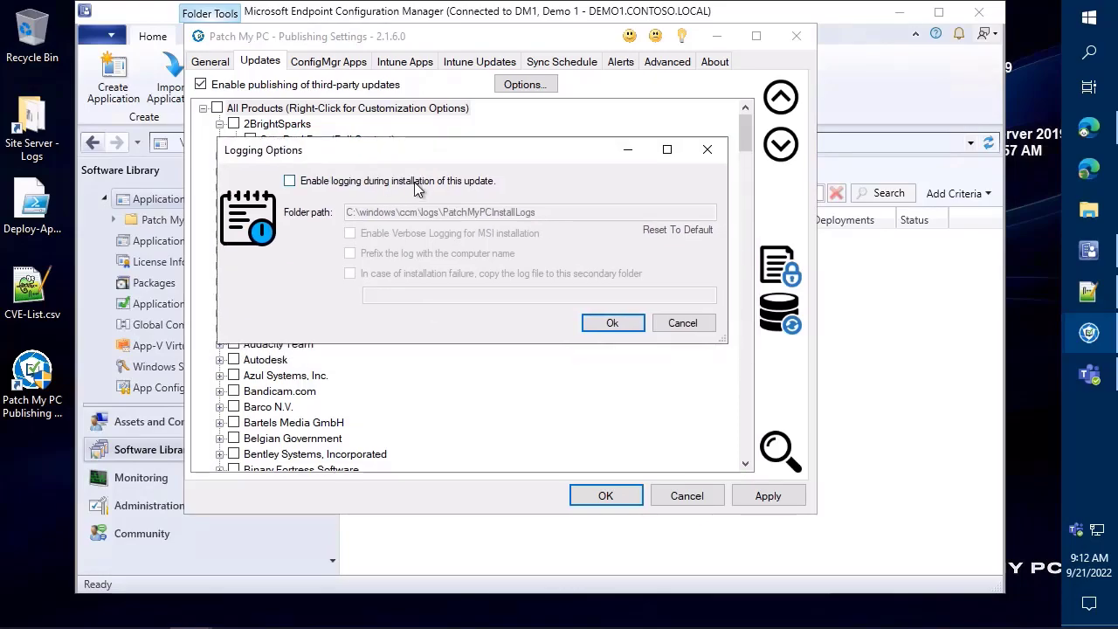
left_click(417, 191)
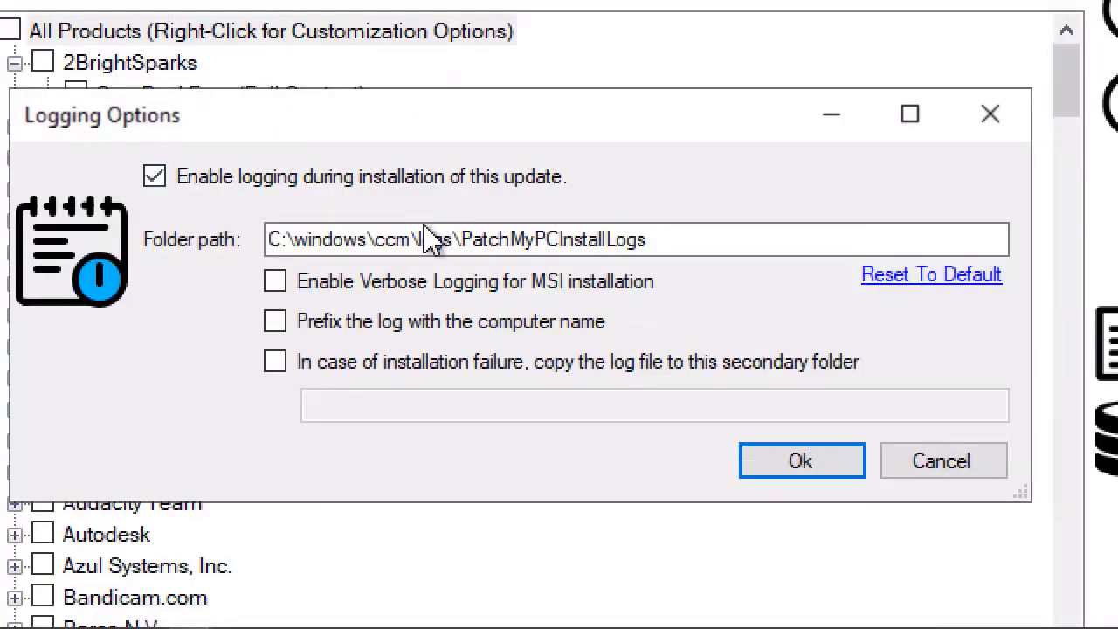
Enable verbose logging for MSI installation and prefix the log with the computer name, keeping the default log folder path
left_click_drag(648, 239, 262, 228)
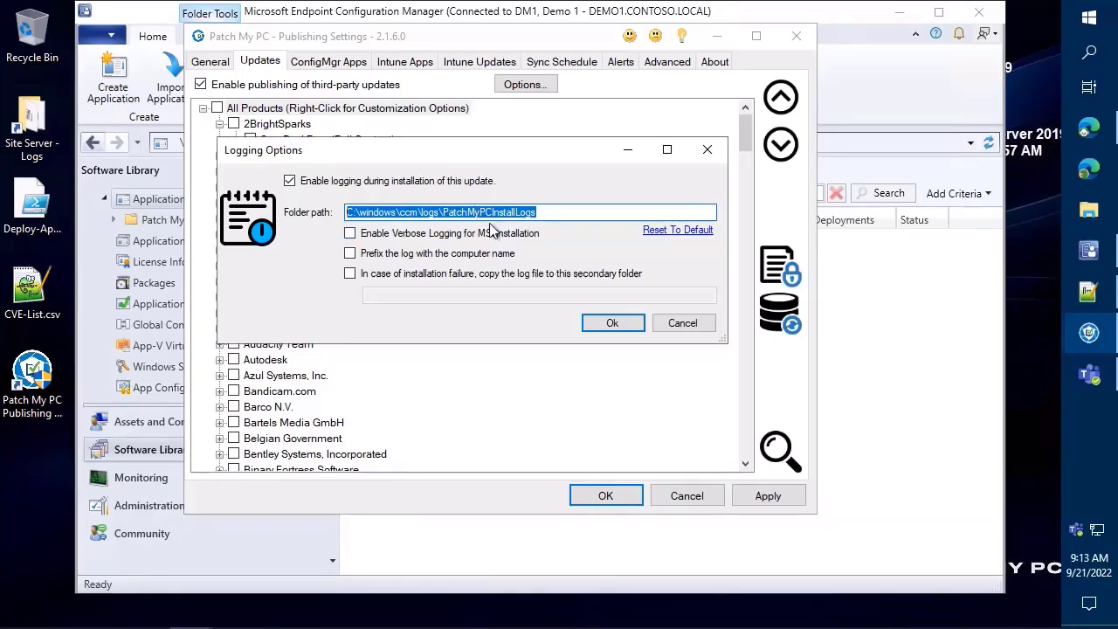
left_click(491, 232)
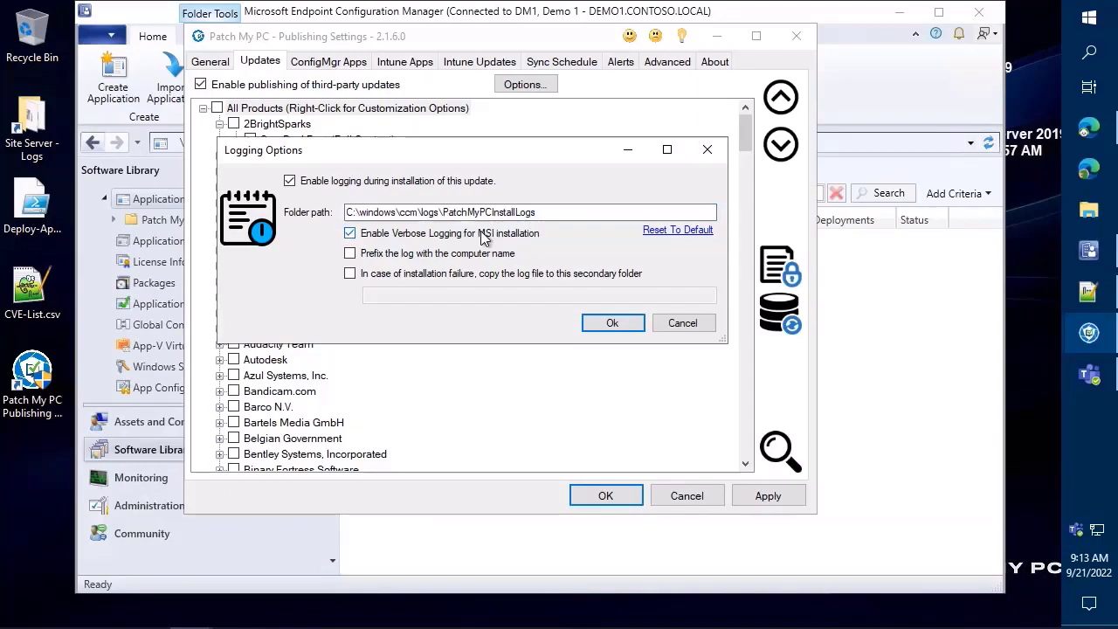
left_click(482, 253)
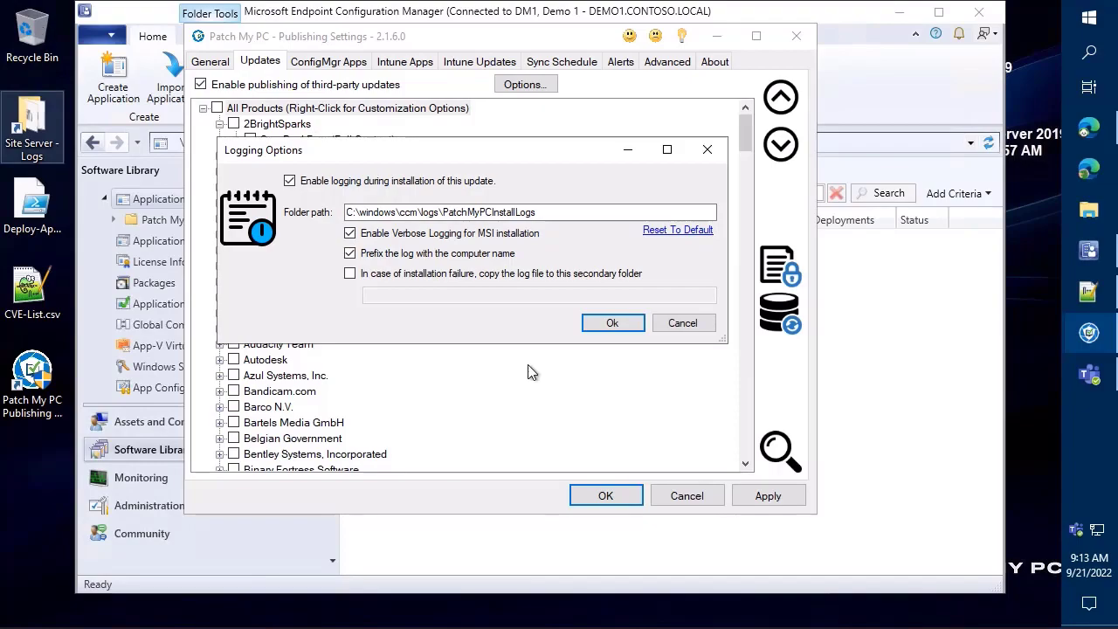
Enable copying the log to a secondary folder on installation failure and copy the Failed-Logs share path from File Explorer
left_click(457, 277)
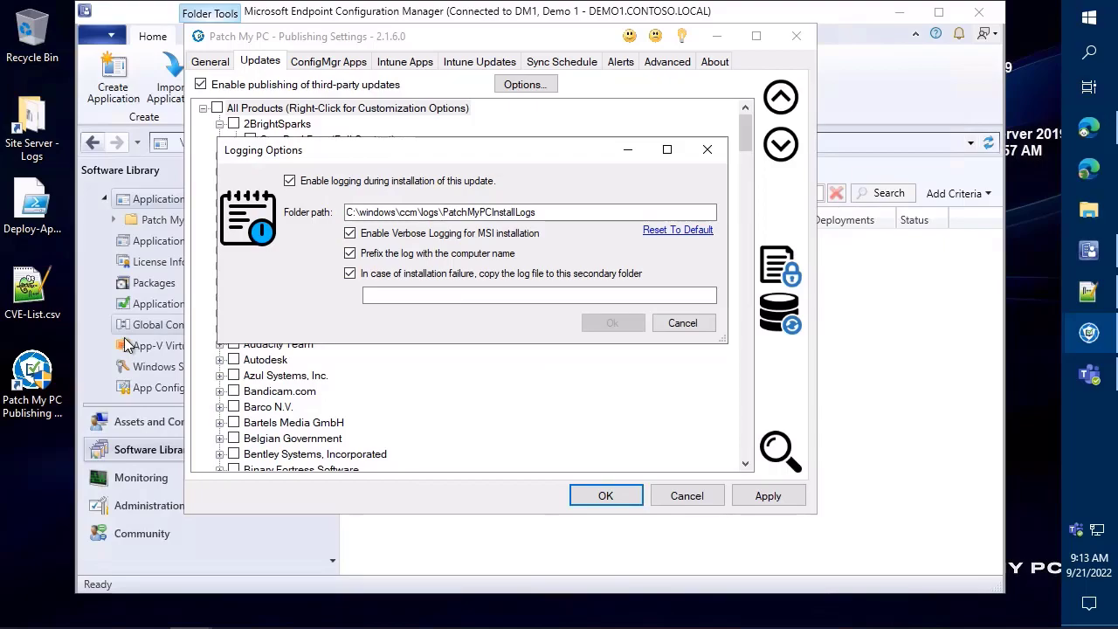
left_click(47, 109)
double_click(47, 109)
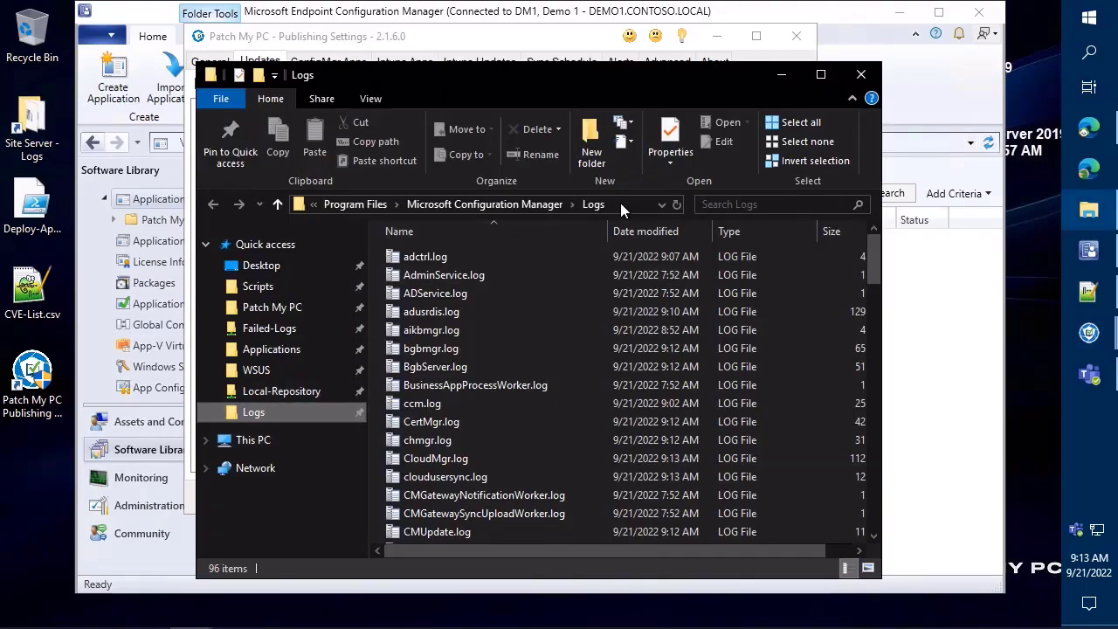
left_click(285, 332)
left_click(537, 204)
key("ctrl+c")
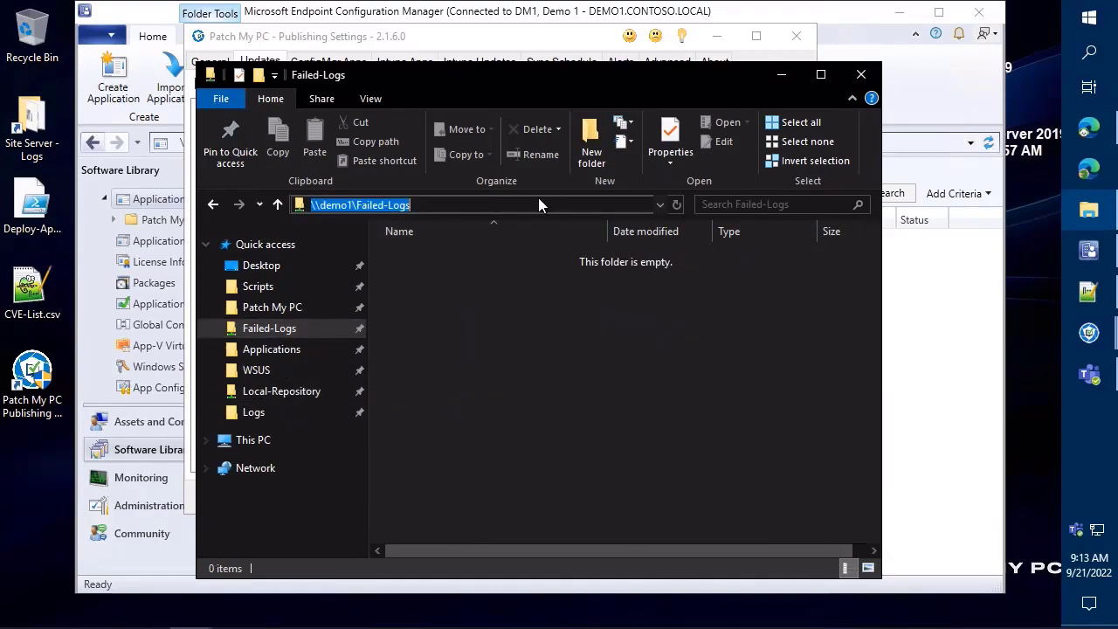
Set the secondary folder for failed installation logs to \\demo1\Failed-Logs and save the logging options
left_click(783, 75)
left_click(430, 298)
key("ctrl+v")
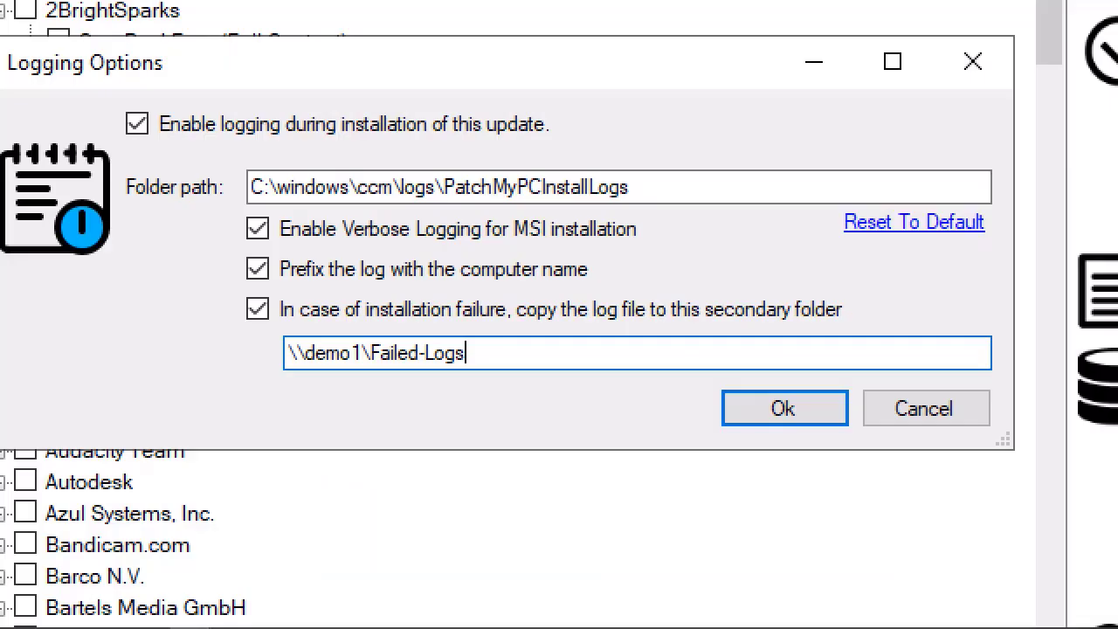
mouse_move(337, 215)
left_mouse_down()
mouse_move(688, 254)
mouse_move(672, 250)
left_mouse_up()
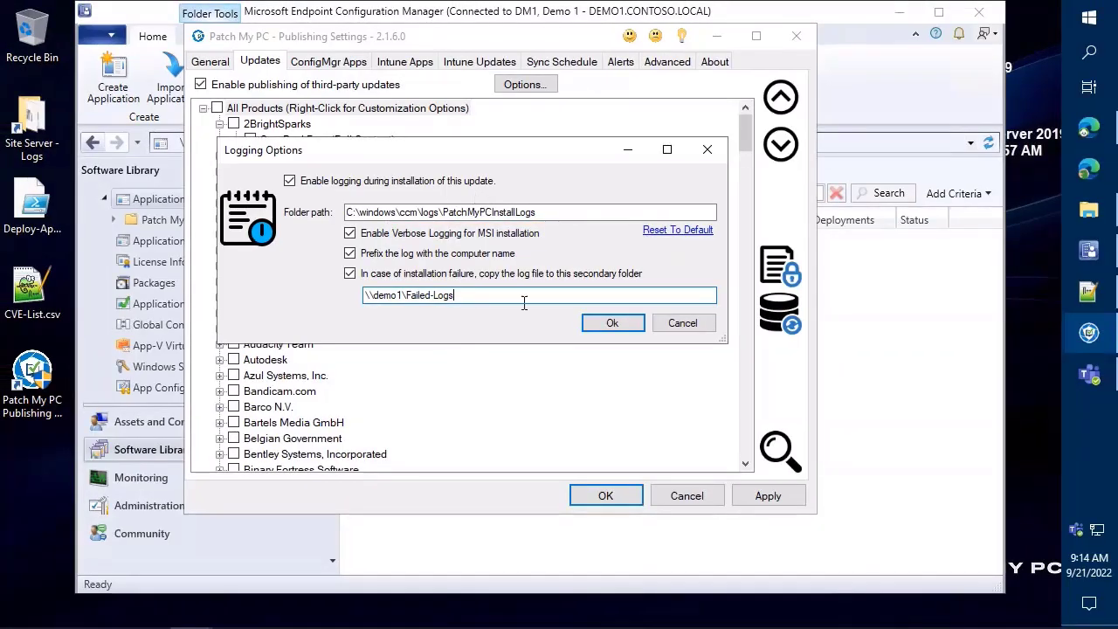
left_click_drag(615, 359, 264, 402)
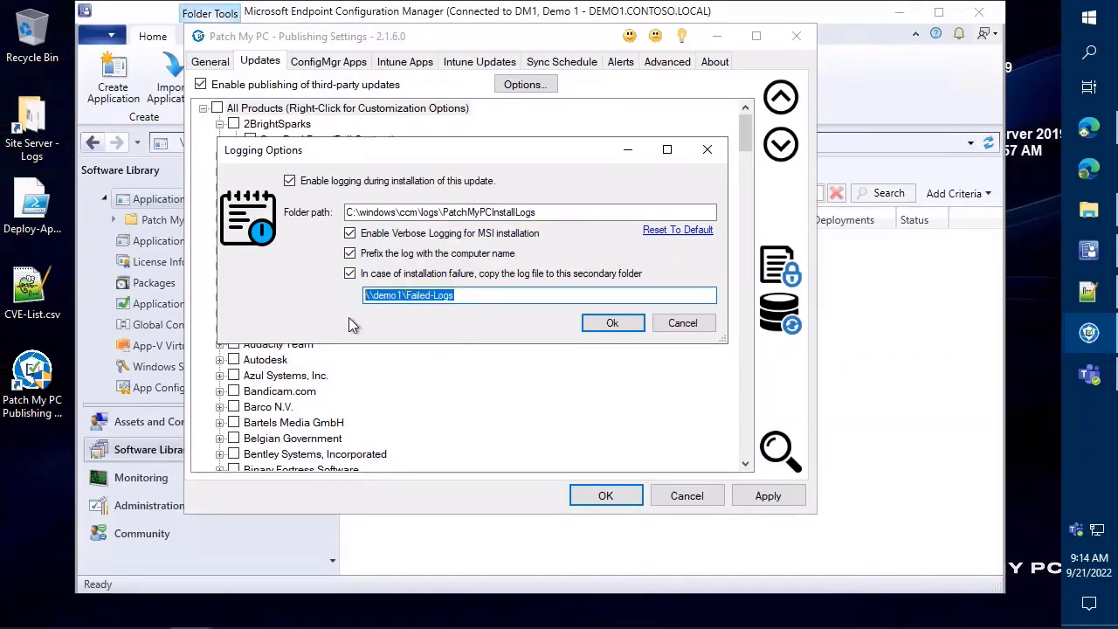
left_click(598, 324)
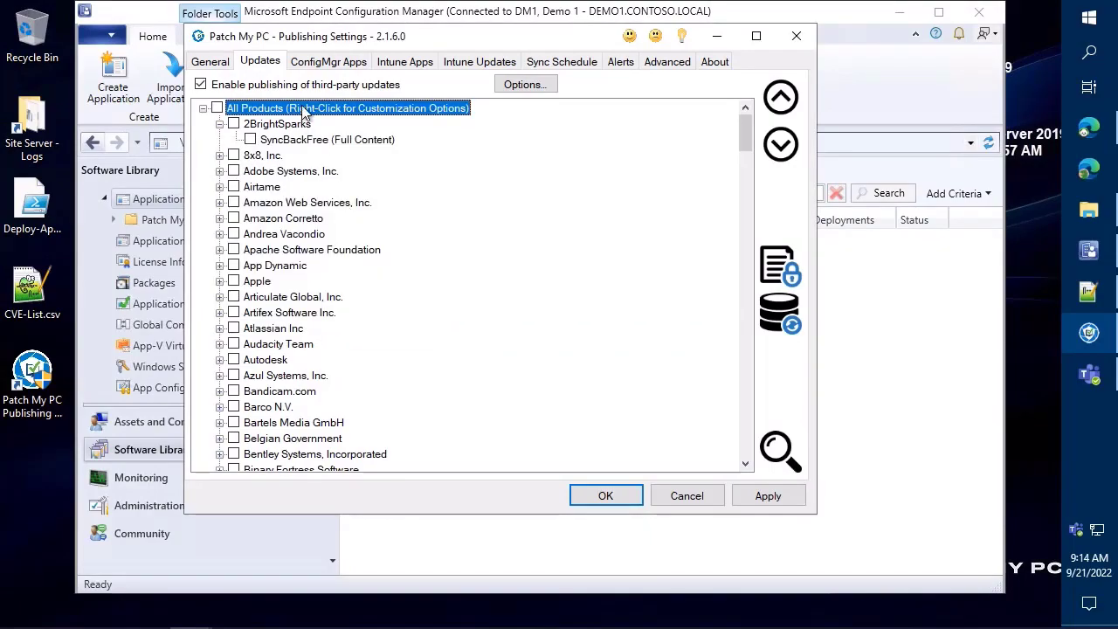
Disable the self-updater recursively for All Products in the updates list, reviewing the supported products before confirming
right_click(303, 111)
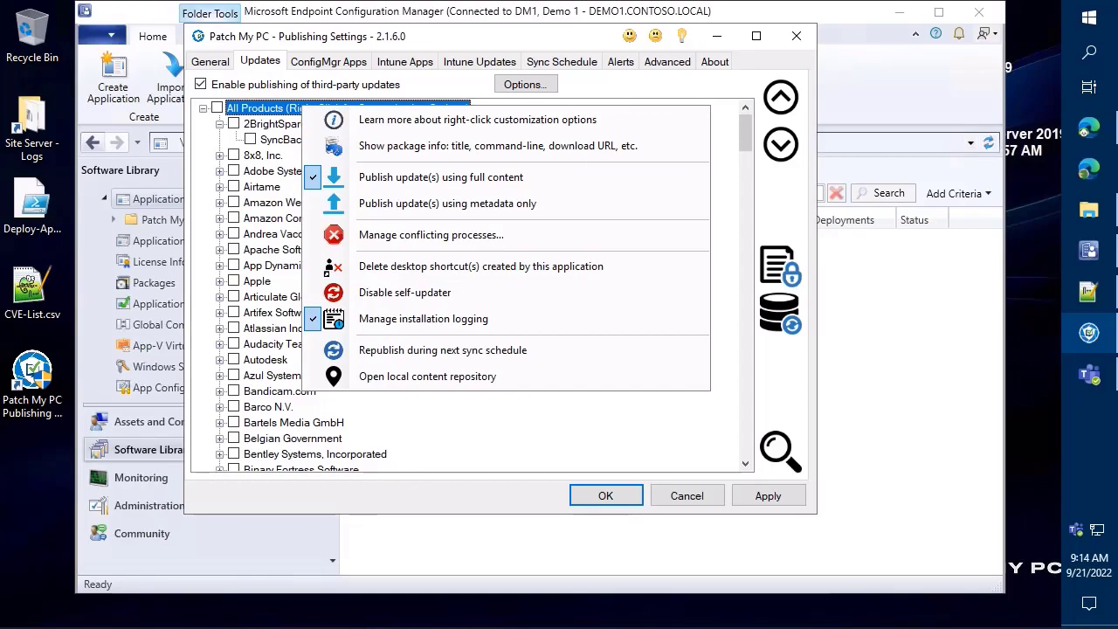
left_click(422, 292)
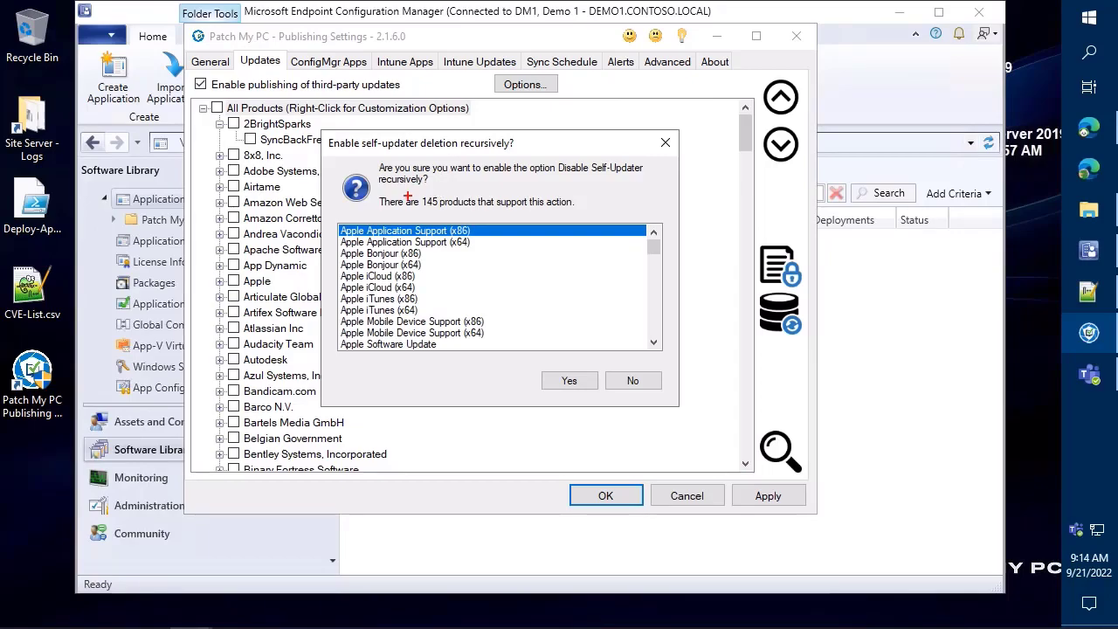
left_click_drag(374, 192, 581, 213)
scroll(519, 249, "down", 10)
scroll(520, 249, "down", 10)
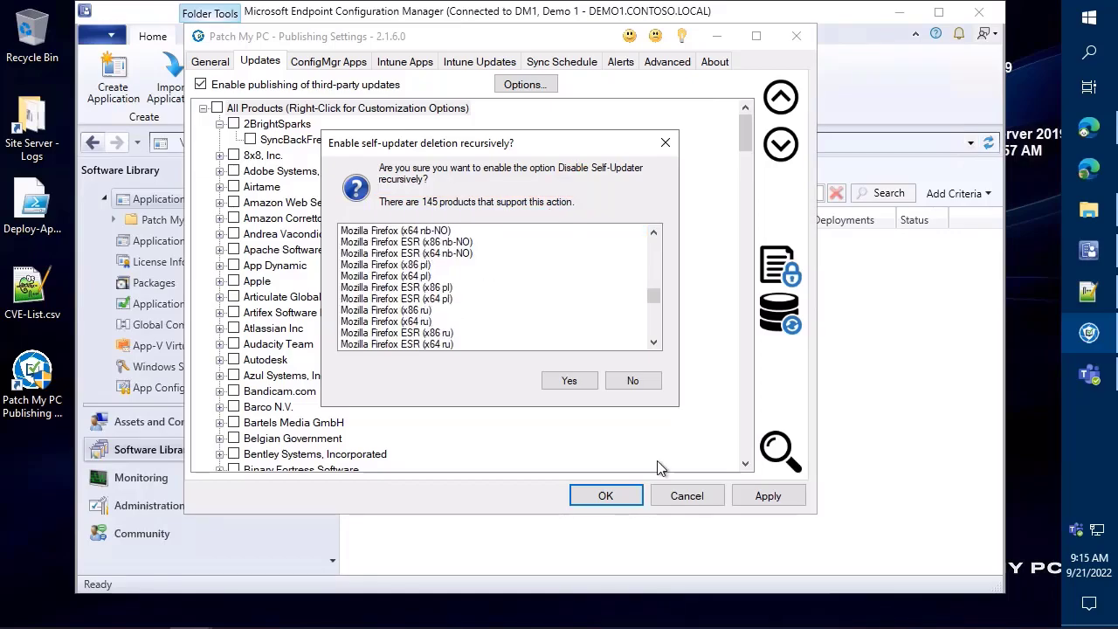
left_click(569, 382)
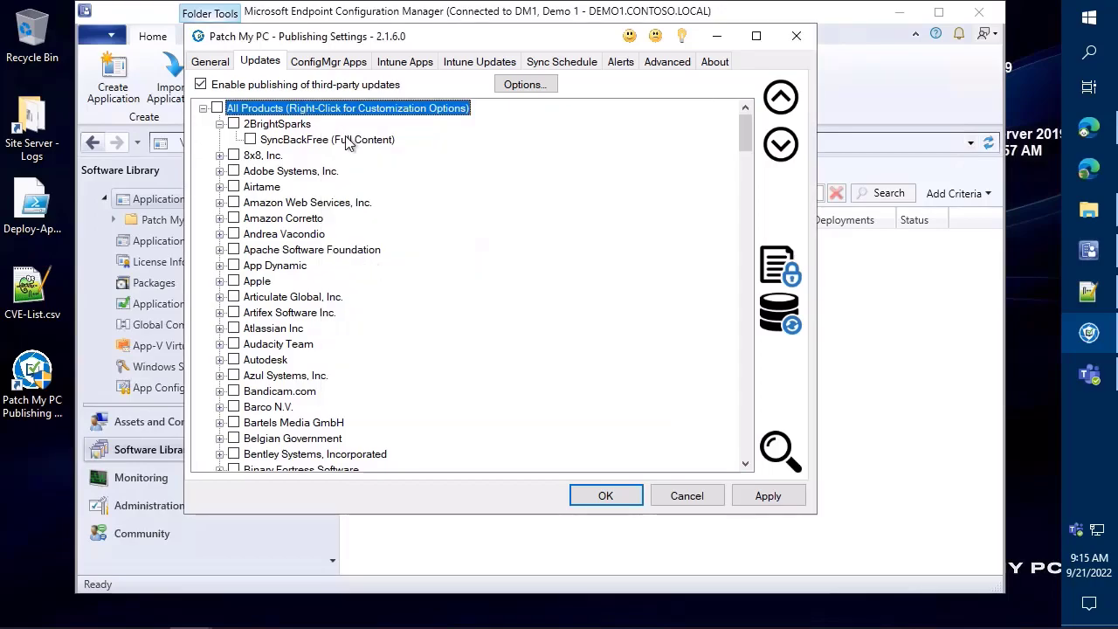
Enable recursive deletion of desktop shortcuts created by the applications for All Products
right_click(340, 106)
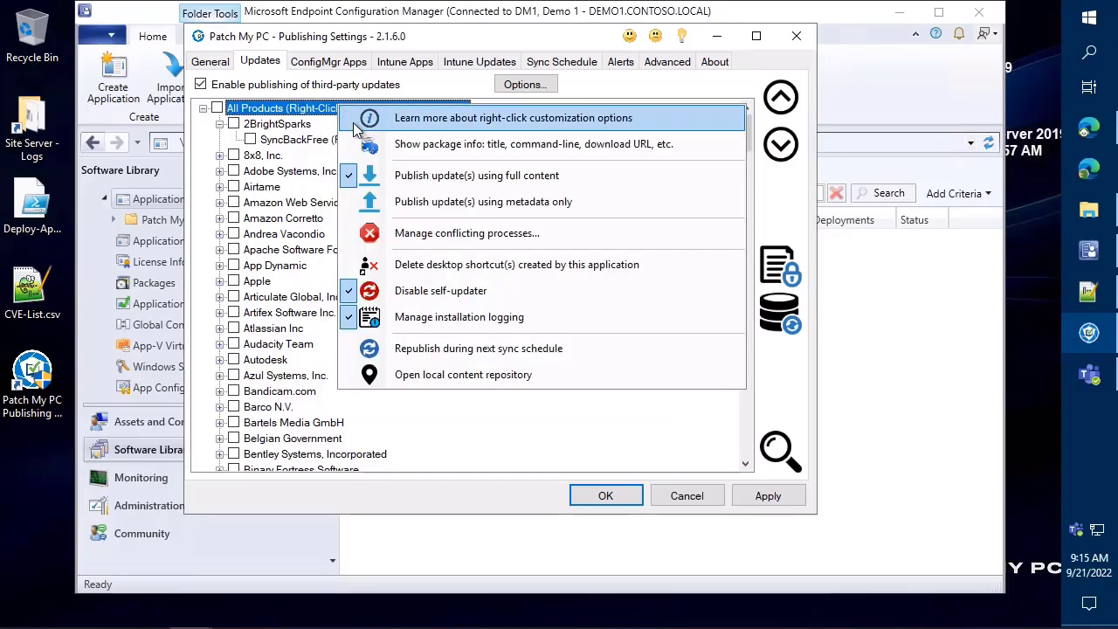
left_click(437, 267)
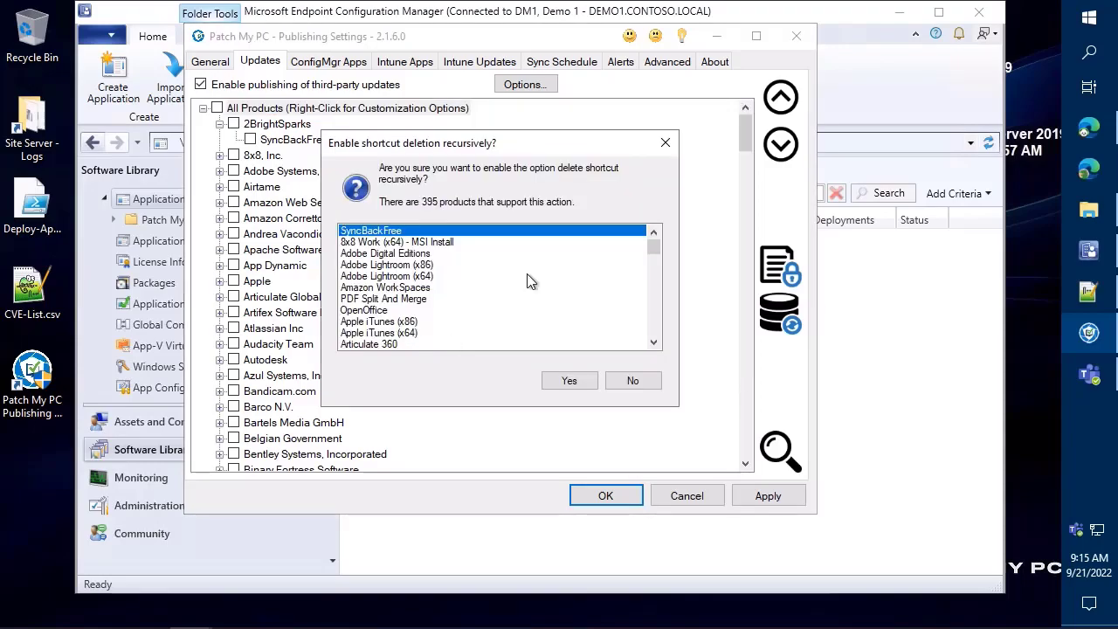
left_click(570, 382)
Review the All Products options for conflicting processes and for publishing updates with full content or metadata only
right_click(368, 108)
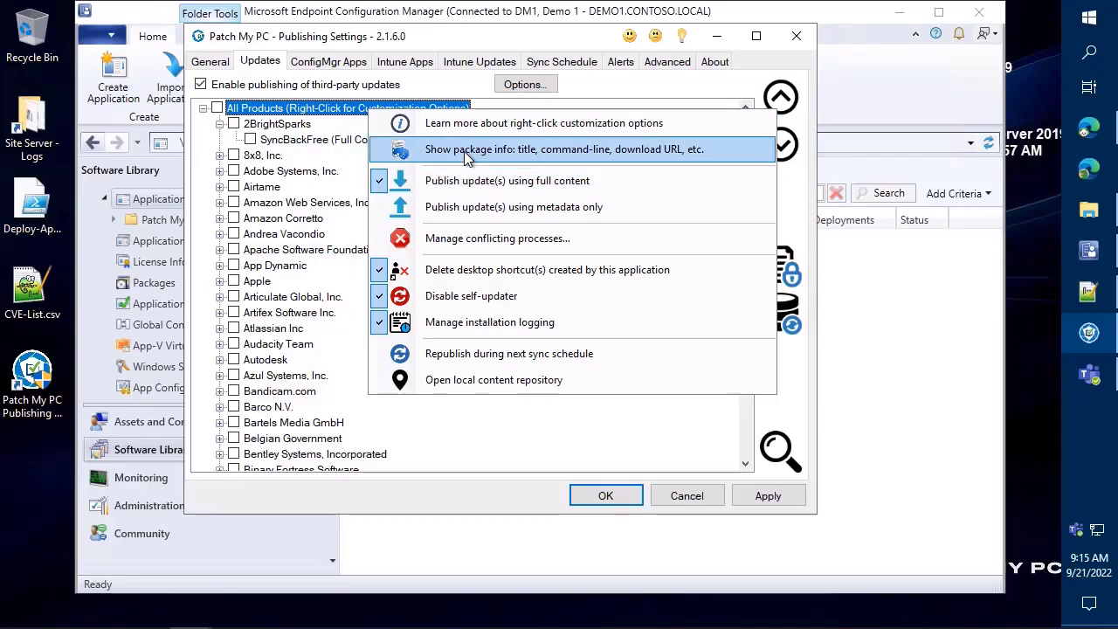
mouse_move(363, 224)
left_mouse_down()
mouse_move(423, 248)
mouse_move(586, 255)
left_mouse_up()
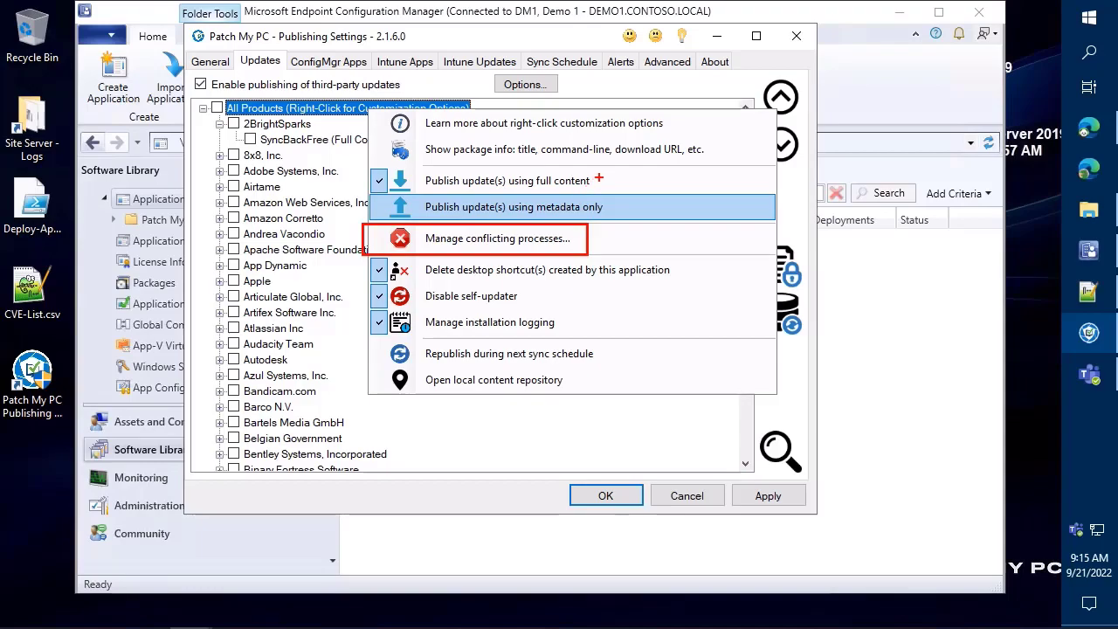
left_click_drag(600, 179, 638, 165)
left_click_drag(617, 211, 664, 183)
key("Escape")
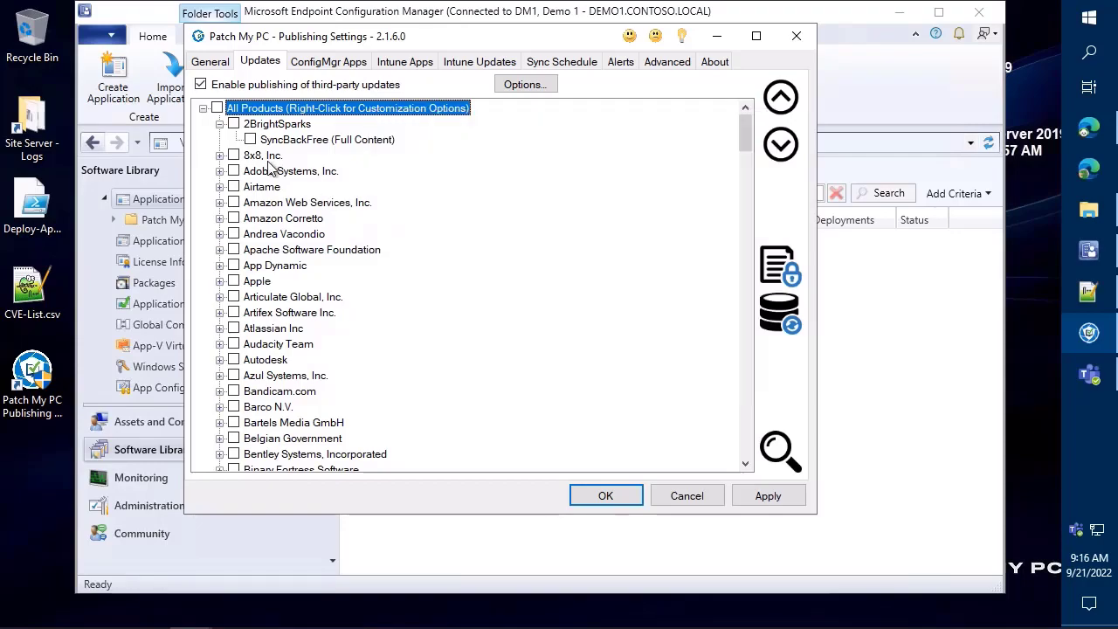
Try selecting SyncBackFree for update publishing, clear the selection for All Products, and check the publishing options
left_click(251, 140)
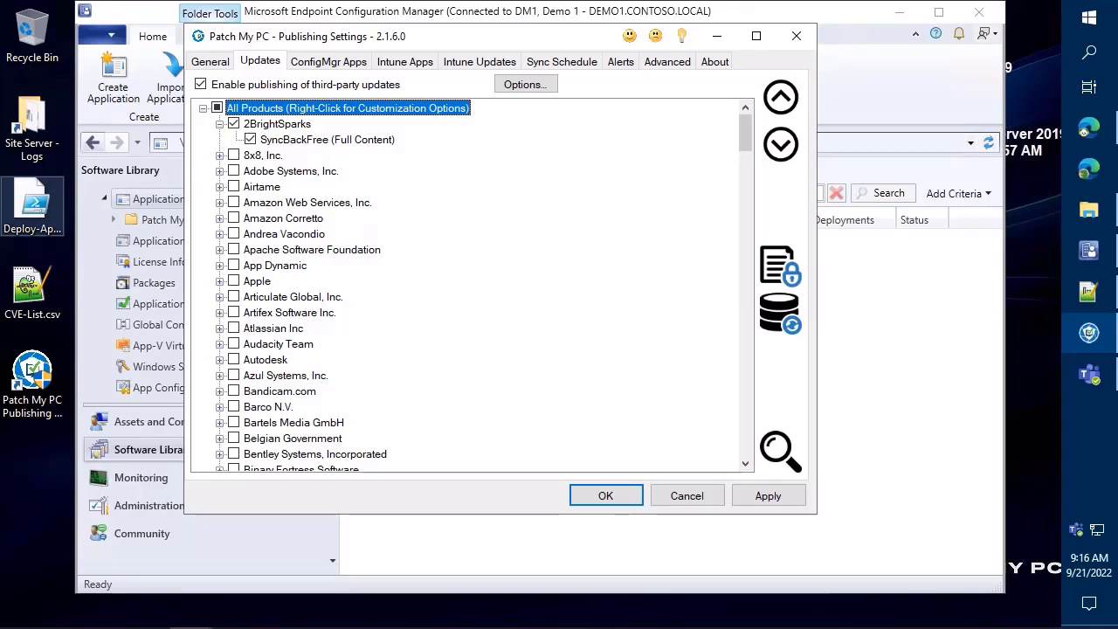
left_click(216, 108)
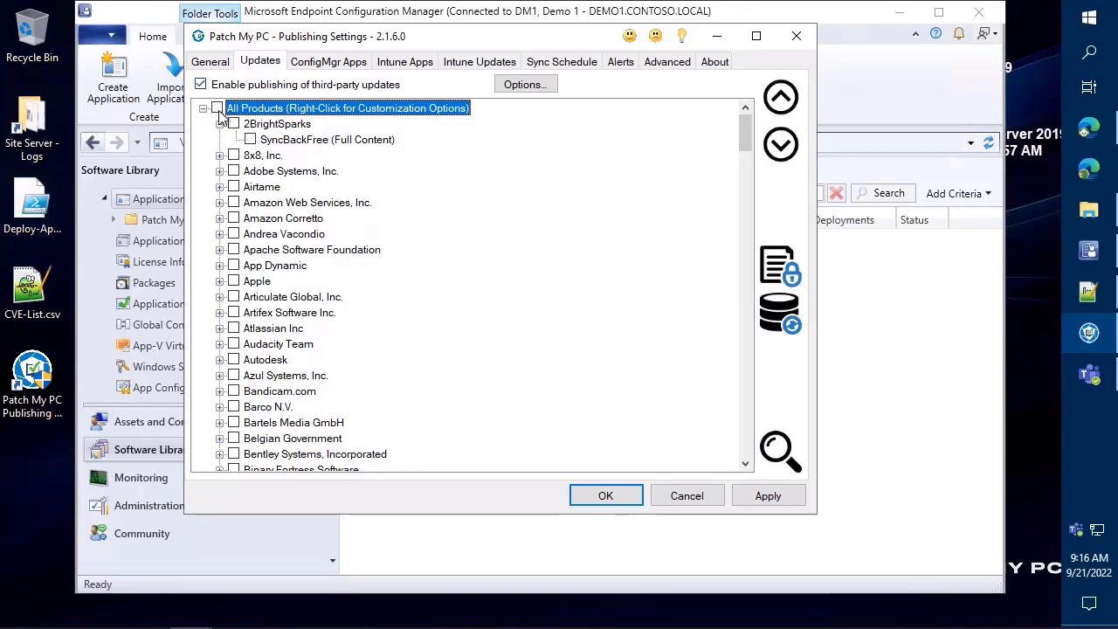
right_click(279, 108)
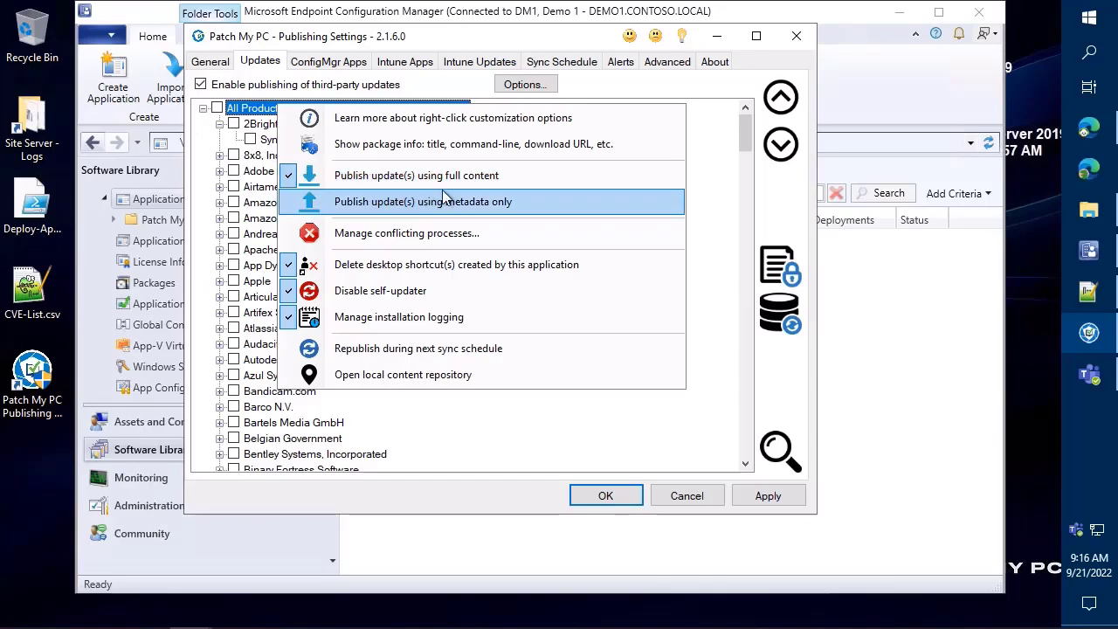
left_click(768, 194)
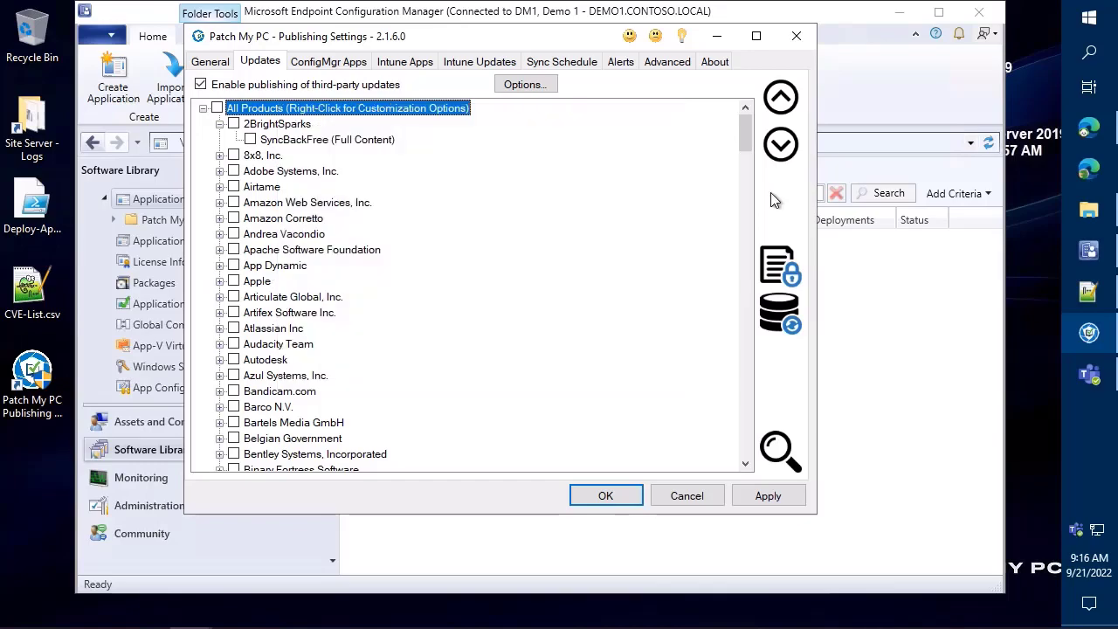
Query the Configuration Manager database for supported installed products and close the scan without enabling any
left_click(777, 307)
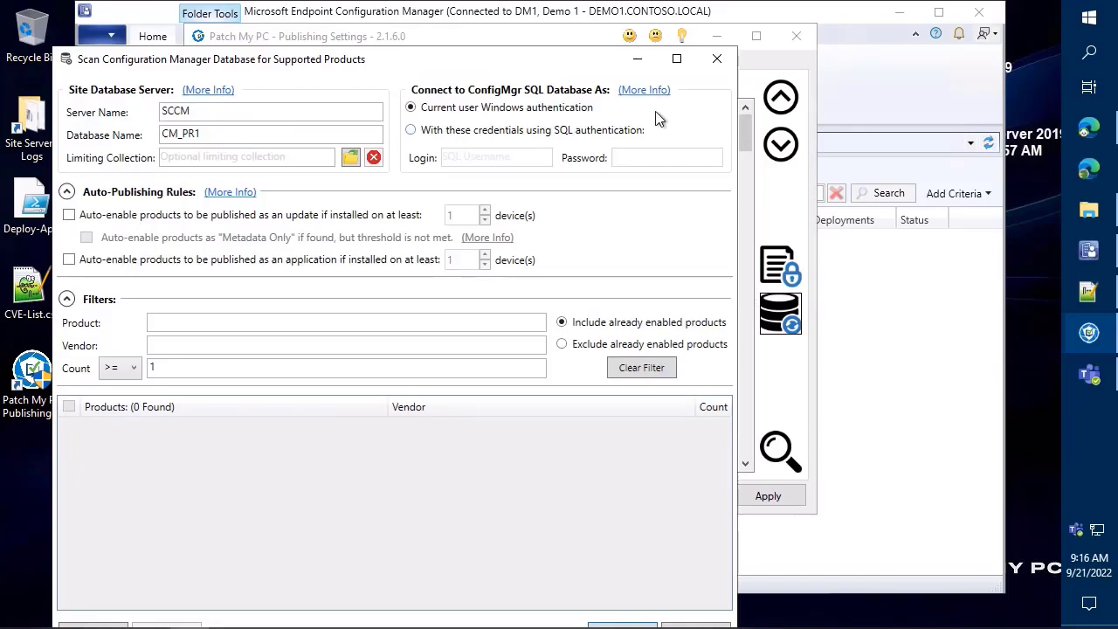
left_click(678, 59)
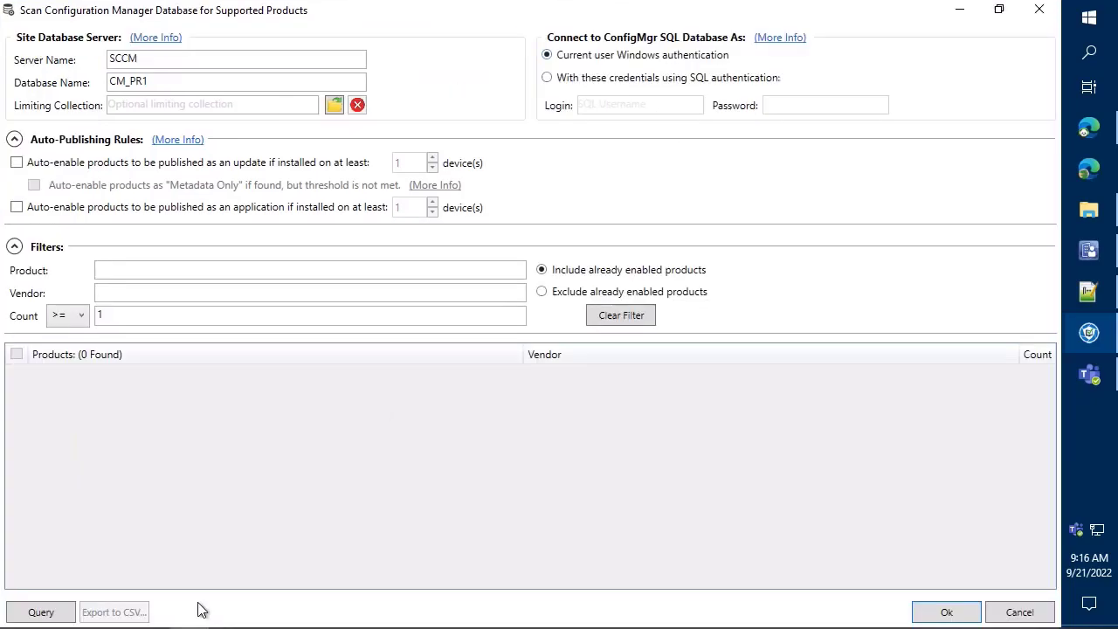
left_click(39, 611)
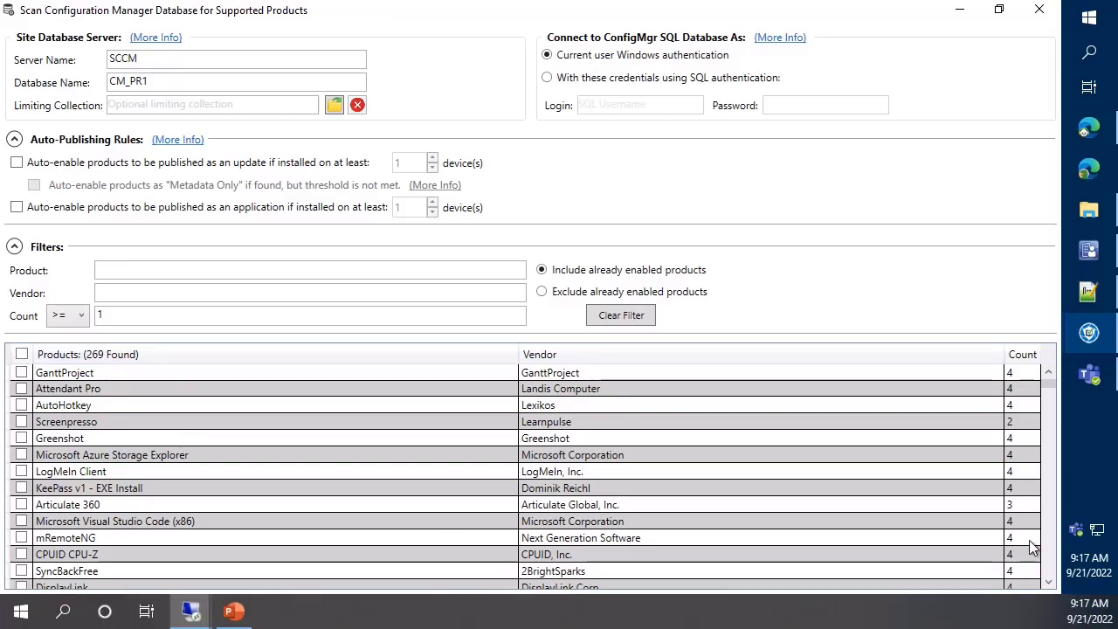
left_click(1017, 611)
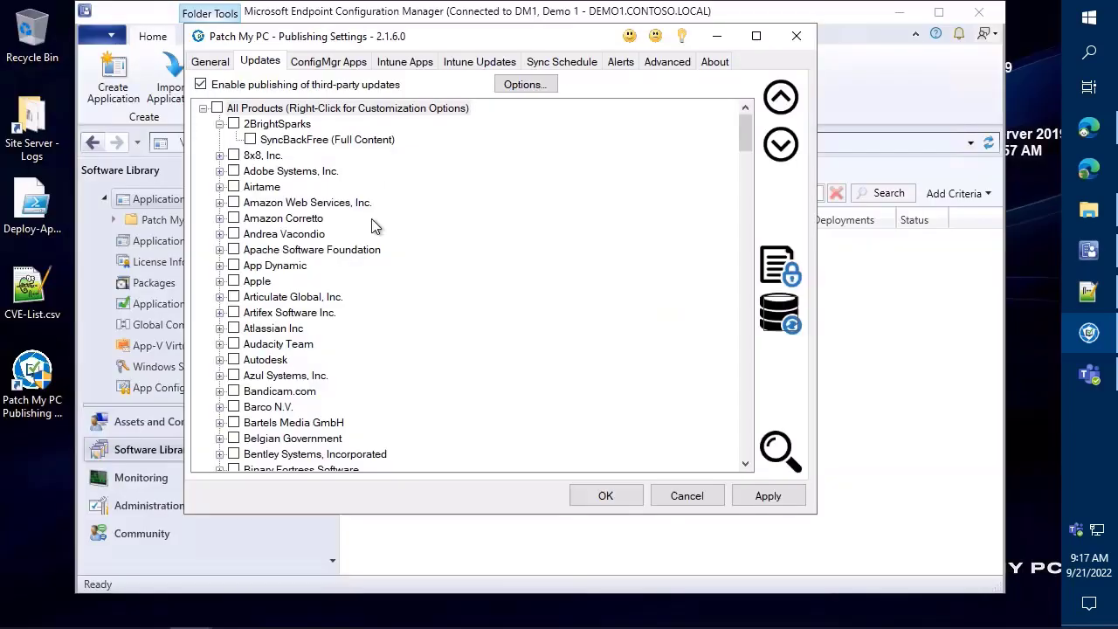
View the package details for All Products, including titles, command lines and download URLs, and close the list
right_click(293, 109)
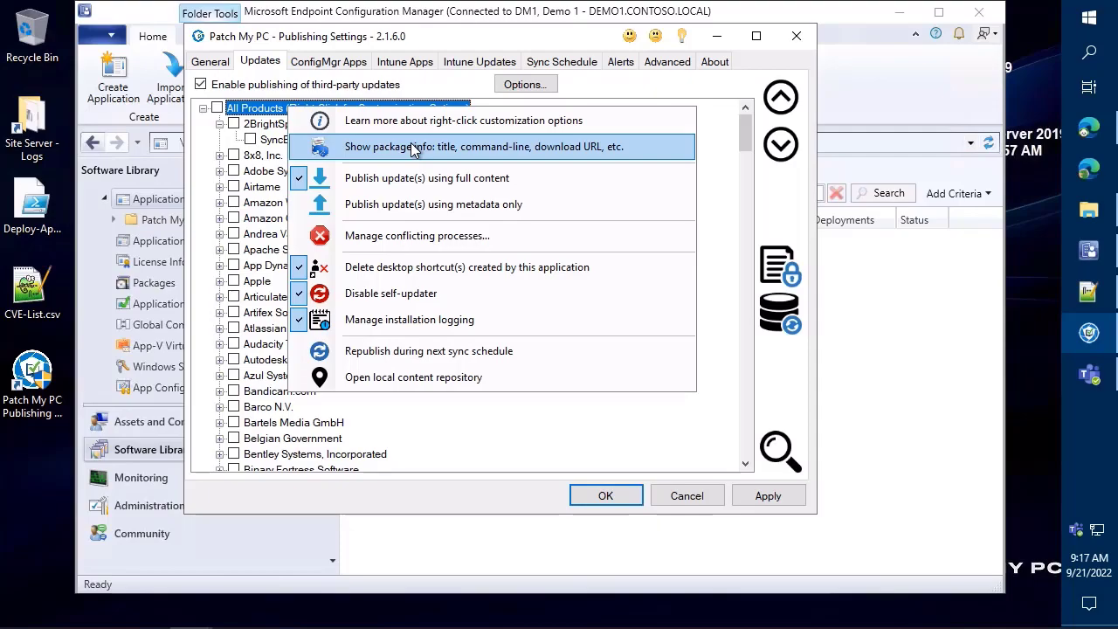
right_click(274, 113)
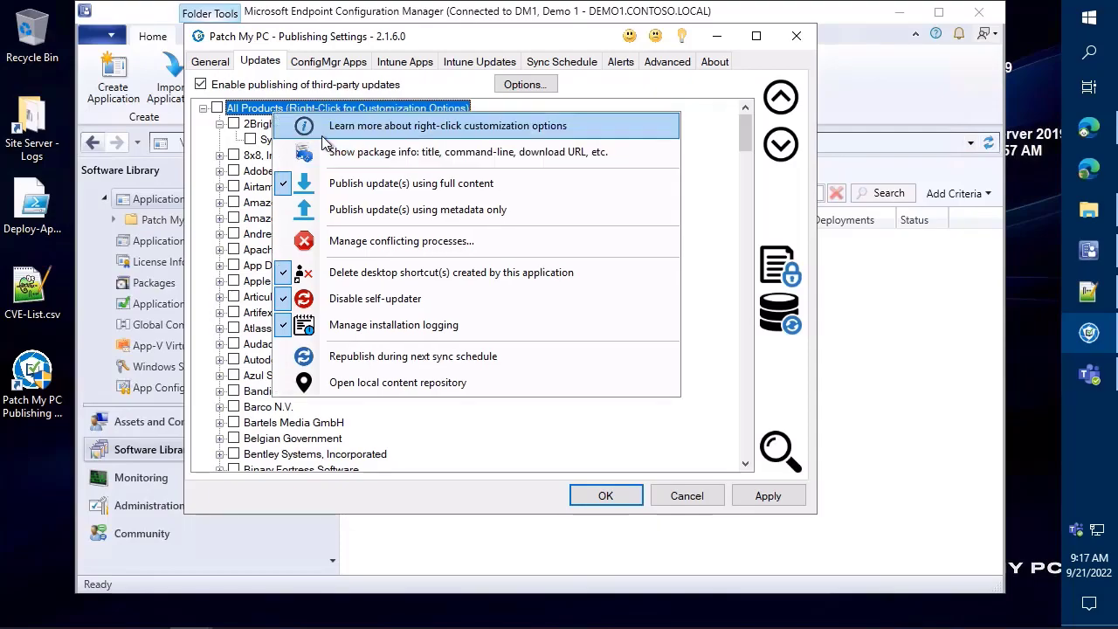
left_click(393, 153)
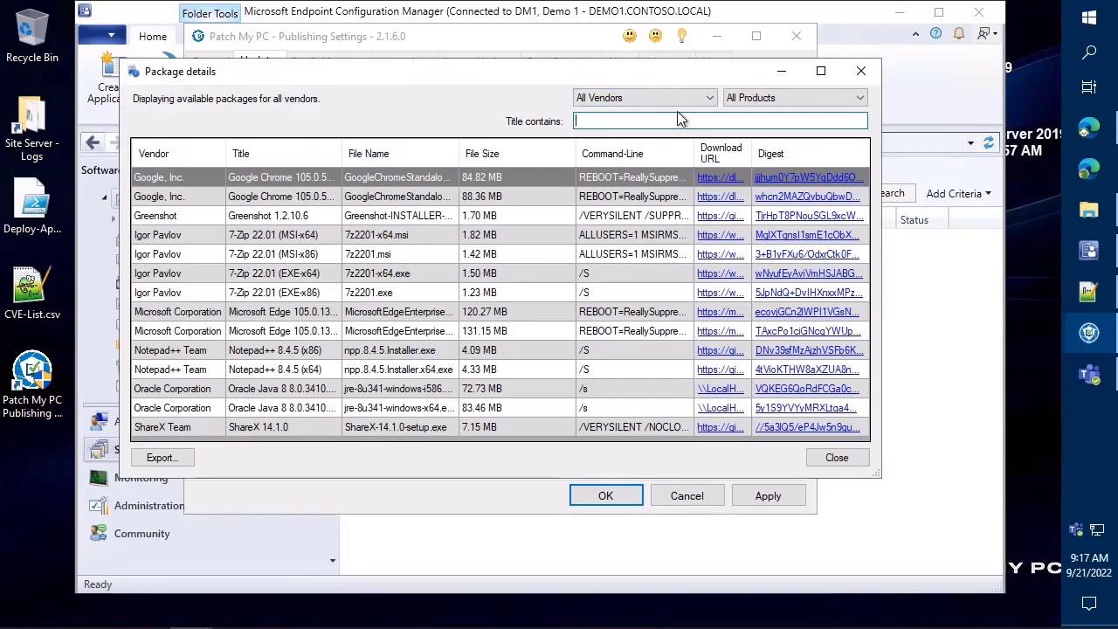
left_click(561, 334)
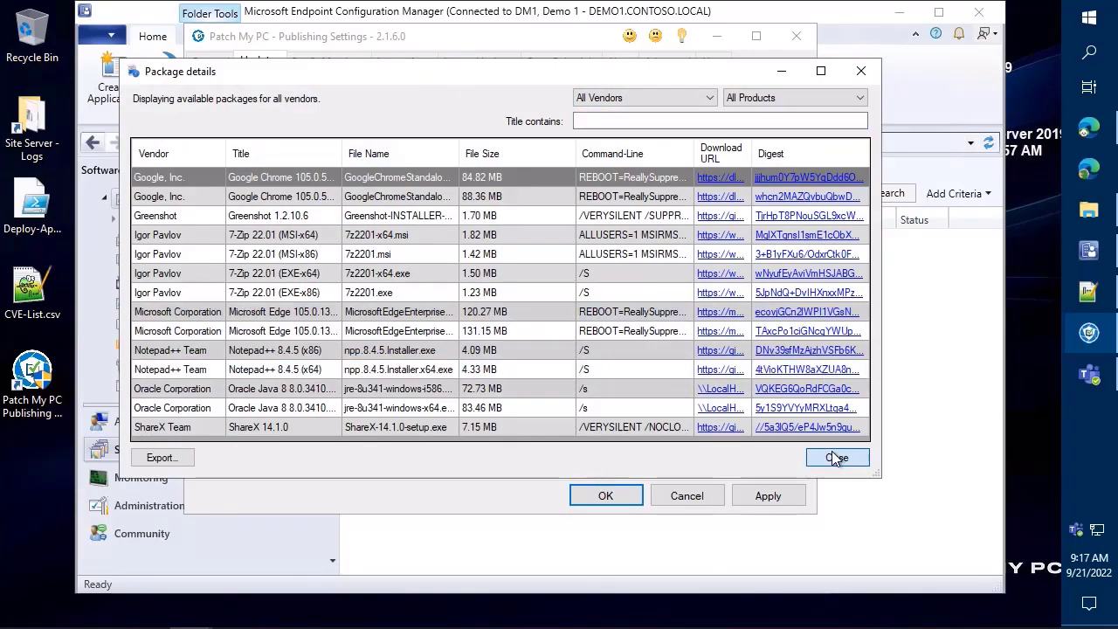
left_click(836, 456)
Search the product list for "google" to locate the Google, Inc. products
scroll(451, 333, "down", 4)
key("ctrl+f")
type("gogol")
key("ctrl+a")
type("google")
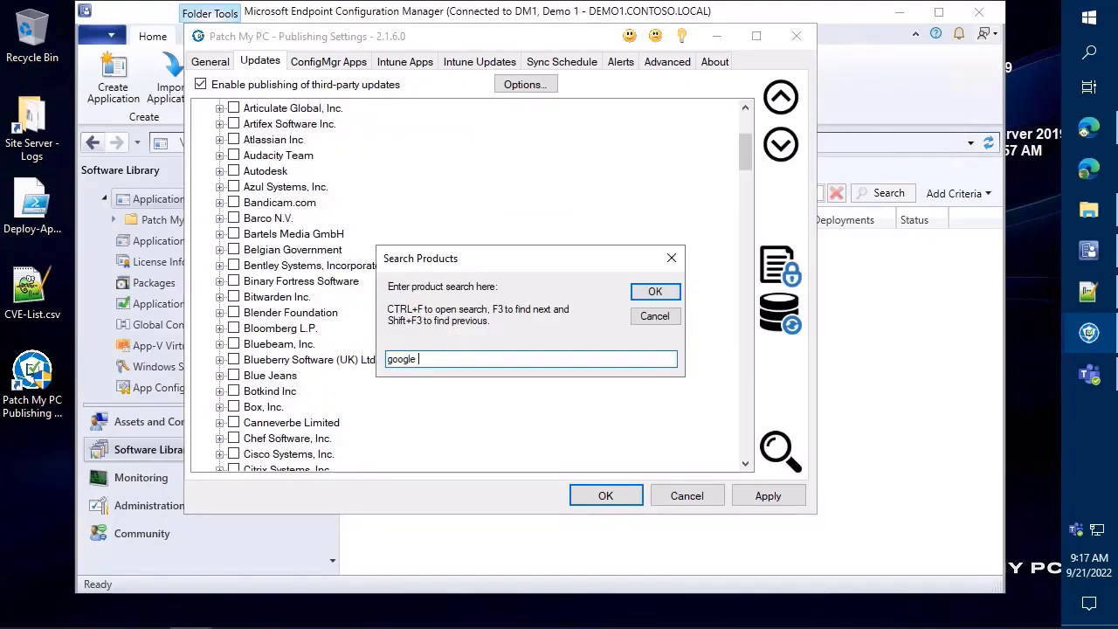
key("Return")
scroll(452, 332, "down", 4)
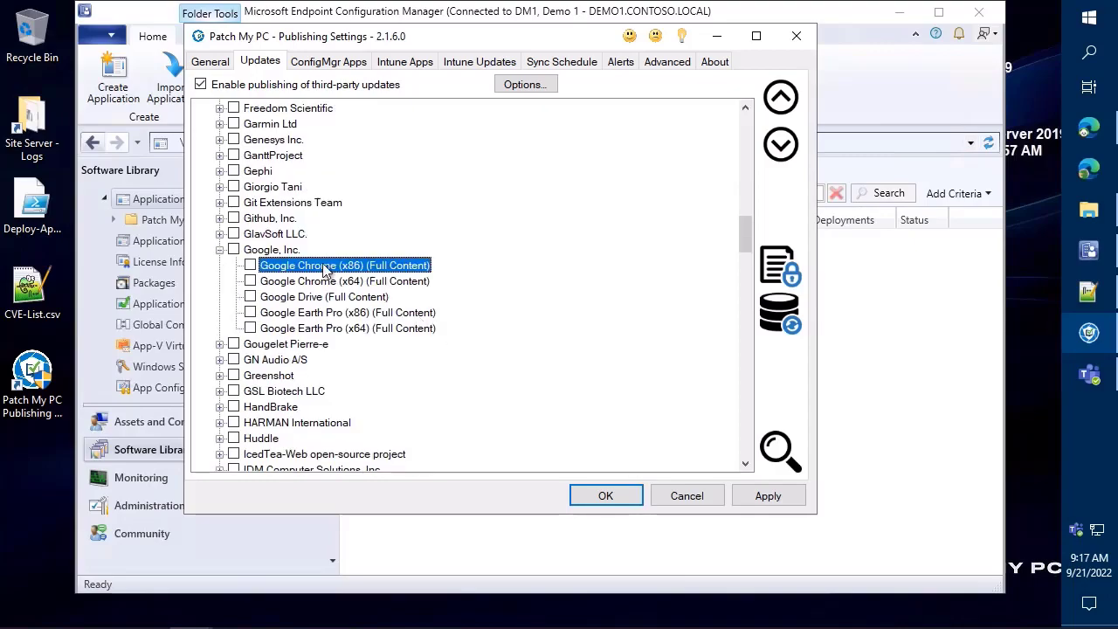
Show the package info for Google, Inc. in a maximized view and examine the Chrome x86 and x64 file names and command lines
right_click(265, 249)
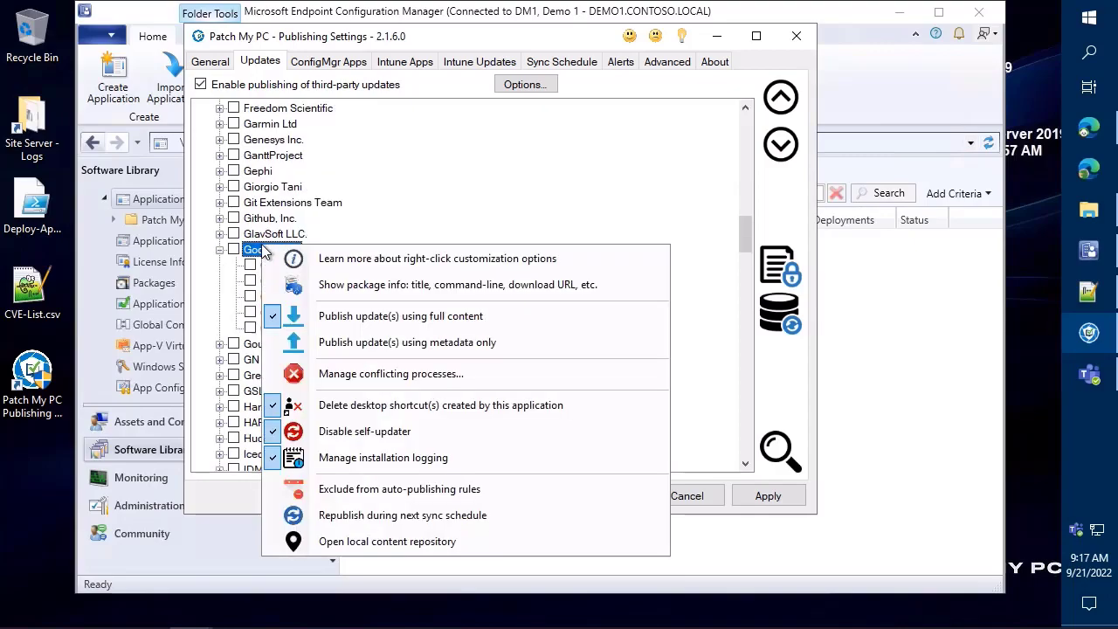
left_click(347, 286)
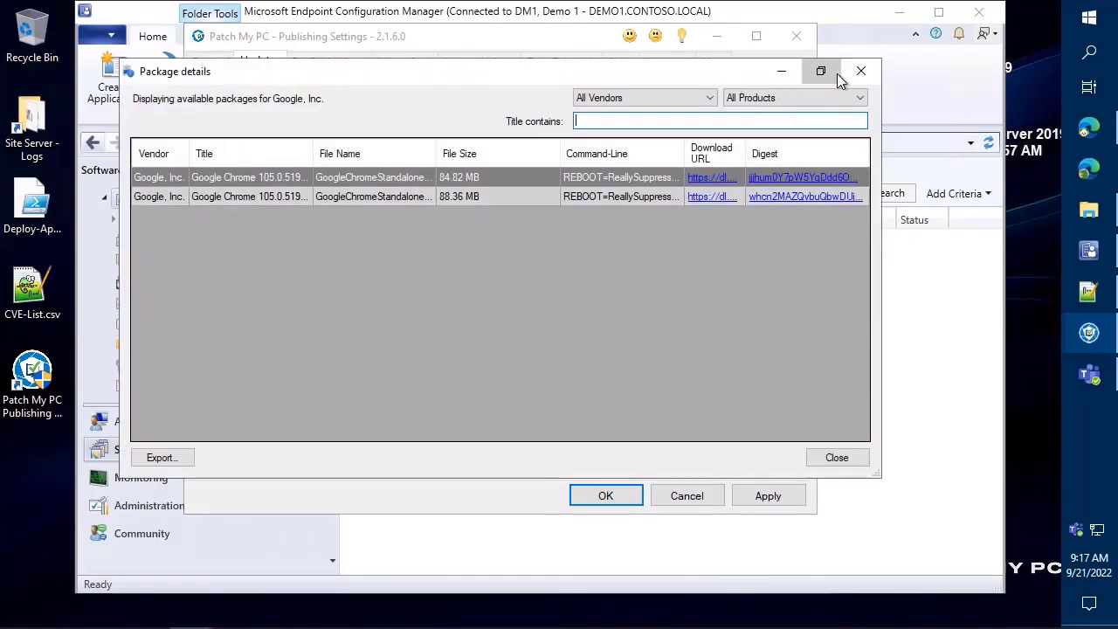
left_click(828, 71)
left_click(212, 133)
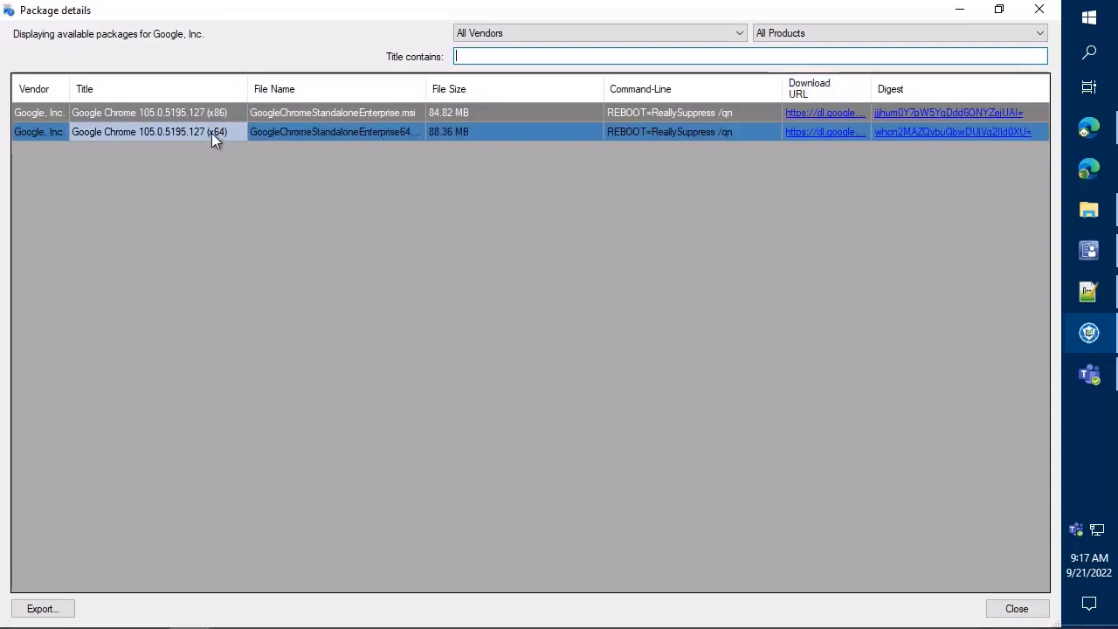
left_click(228, 115)
left_click(208, 135)
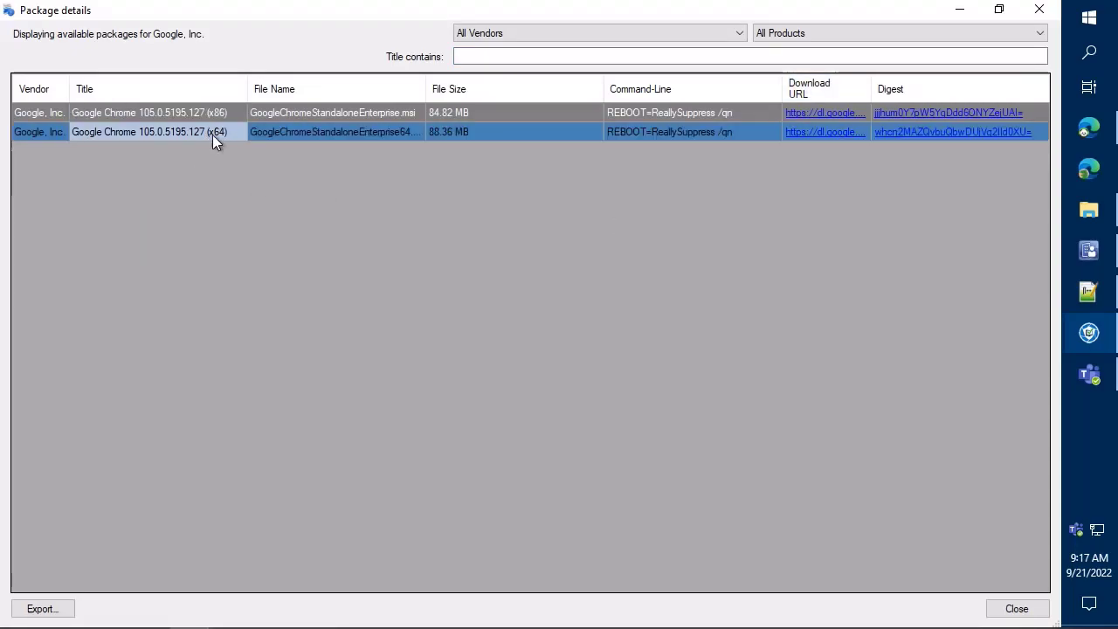
left_click(342, 131)
left_click(665, 55)
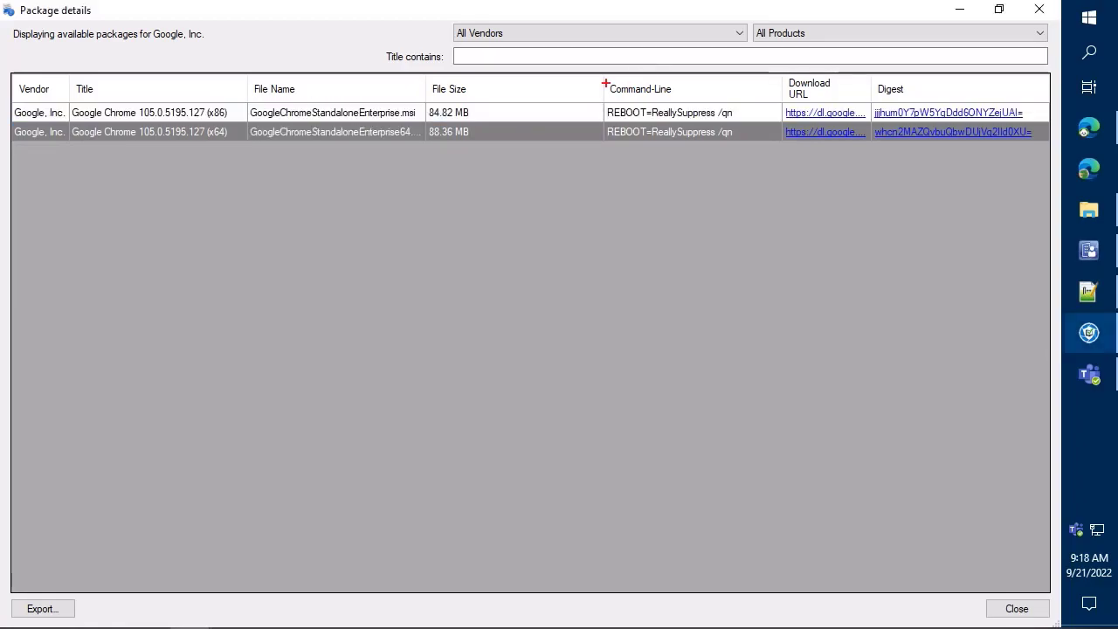
Examine the command lines of both Google Chrome packages and the download URL of the x86 package
mouse_move(600, 83)
left_mouse_down()
mouse_move(695, 140)
mouse_move(752, 147)
left_mouse_up()
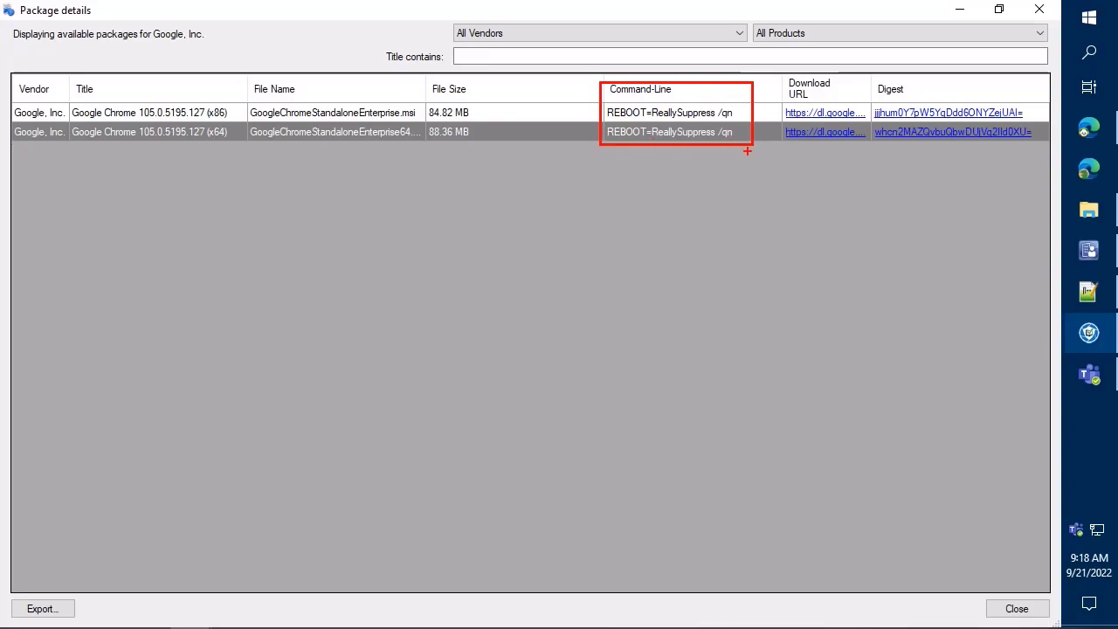
left_click_drag(747, 150, 779, 184)
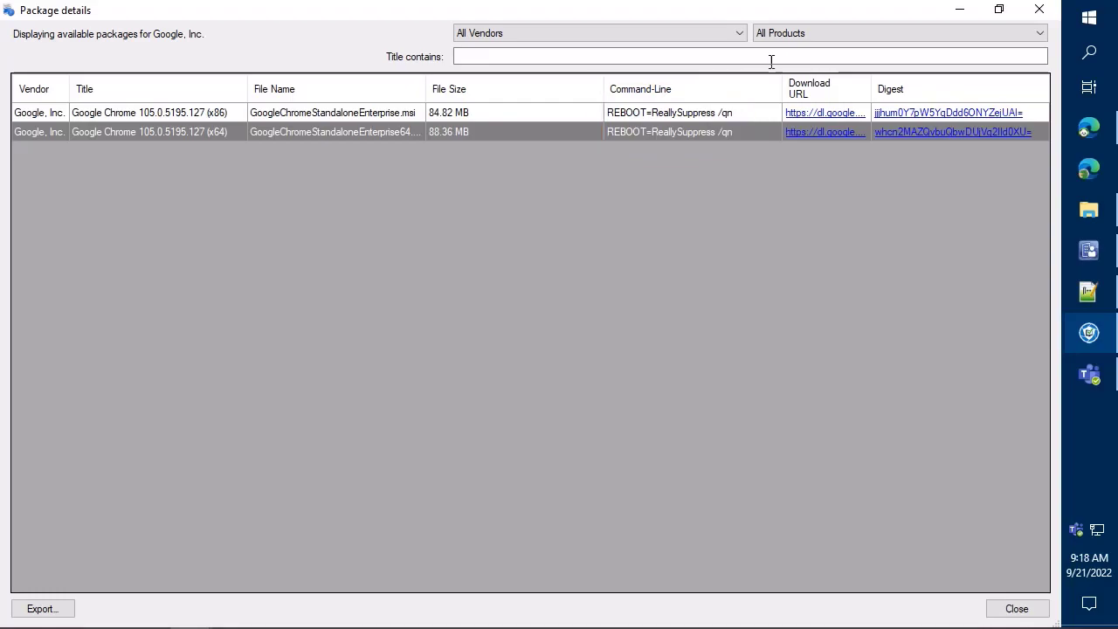
left_click(830, 118)
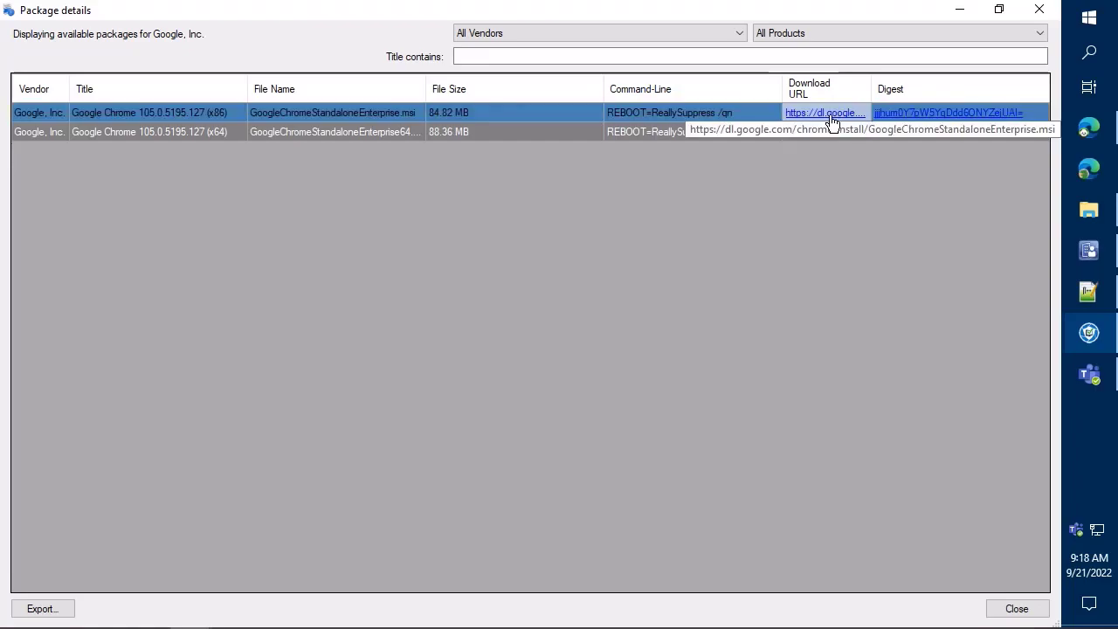
left_click(836, 202)
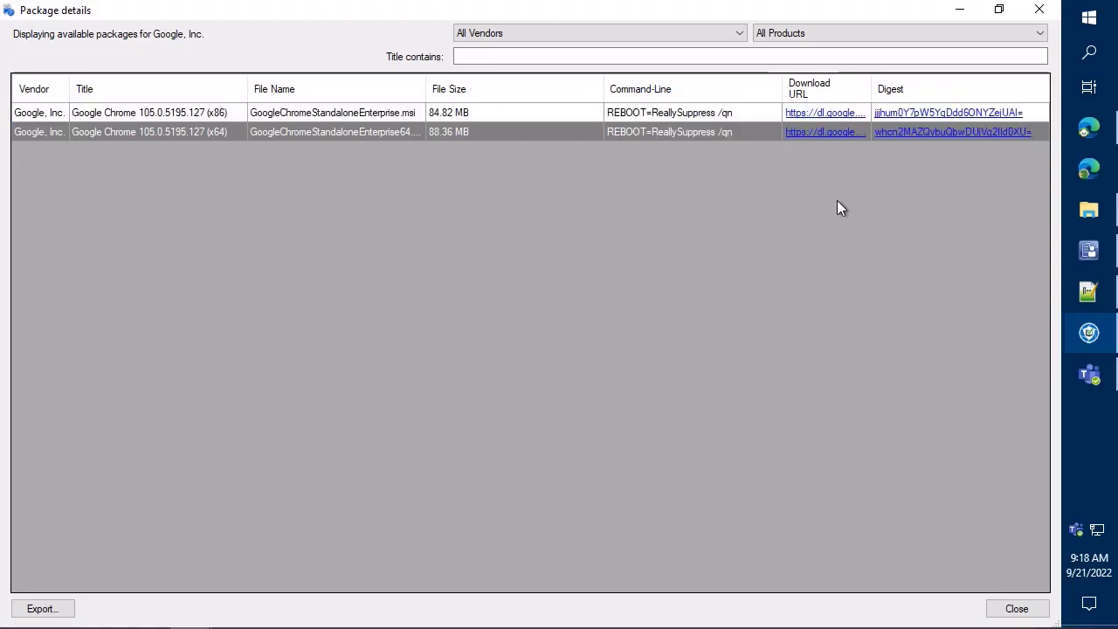
Look up the Chrome x86 package's digest on VirusTotal, review the security vendors' analysis, and close the package details
left_click(939, 115)
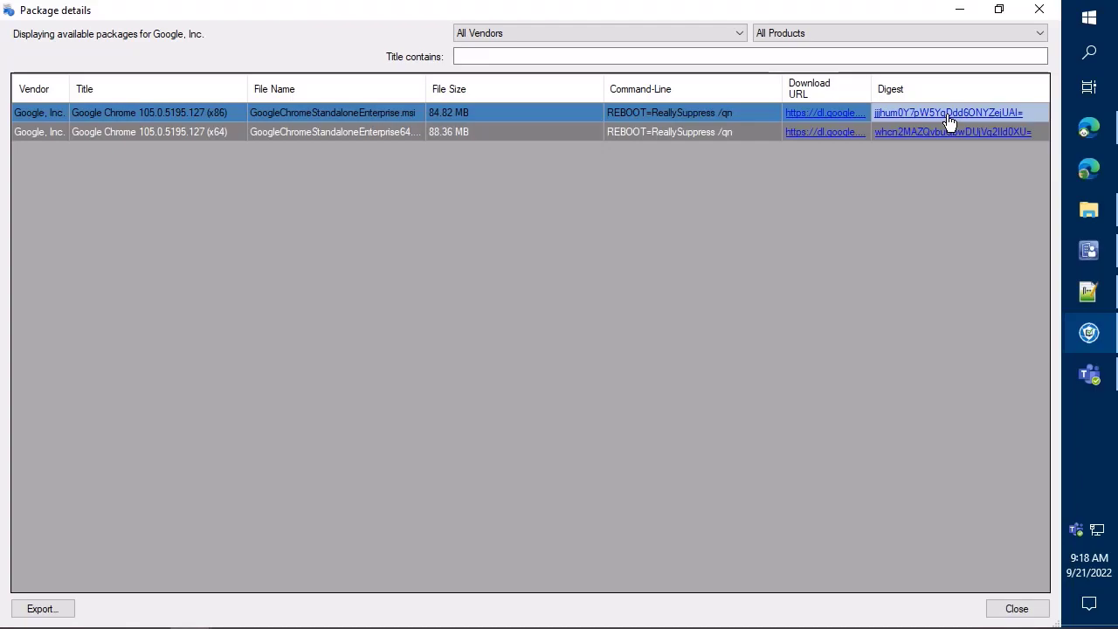
left_click(948, 115)
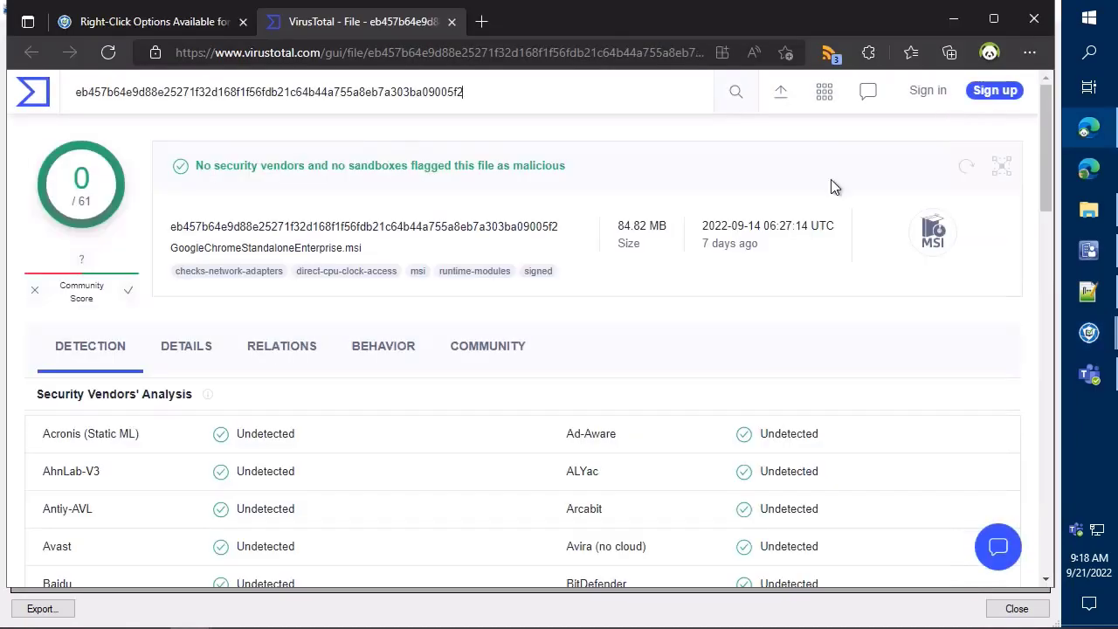
left_click(457, 348)
scroll(454, 347, "down", 1)
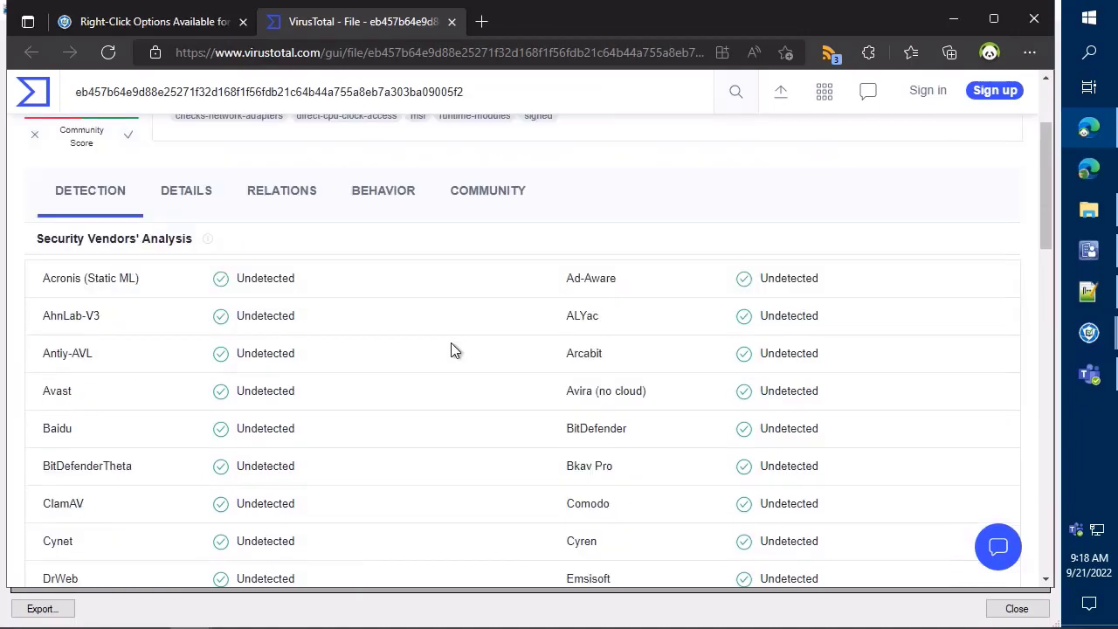
scroll(450, 349, "down", 3)
scroll(451, 350, "down", 4)
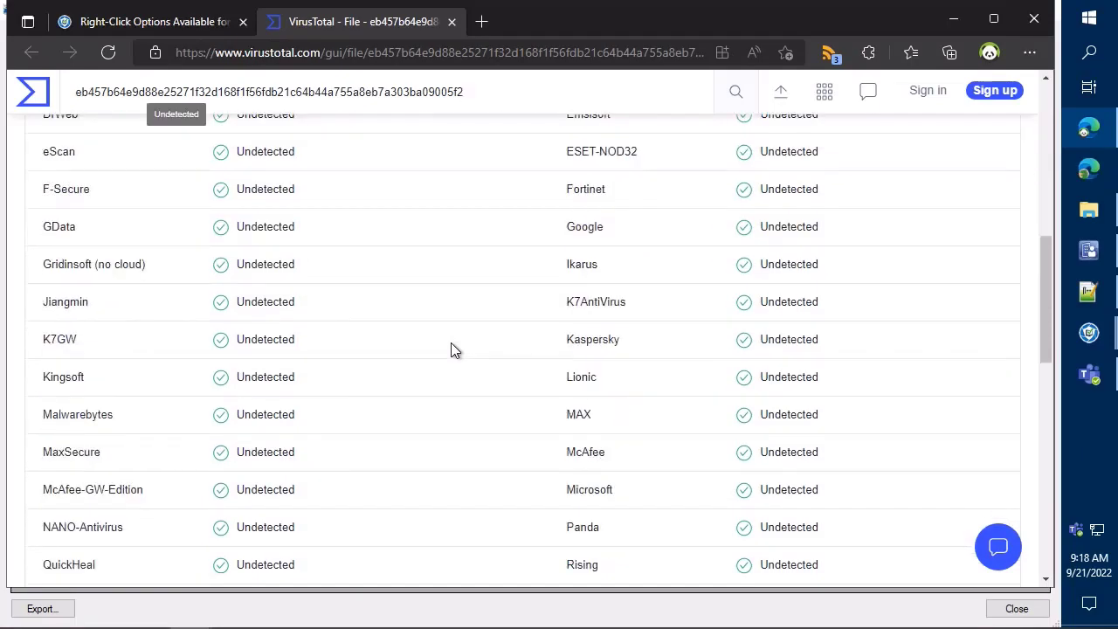
scroll(450, 350, "down", 2)
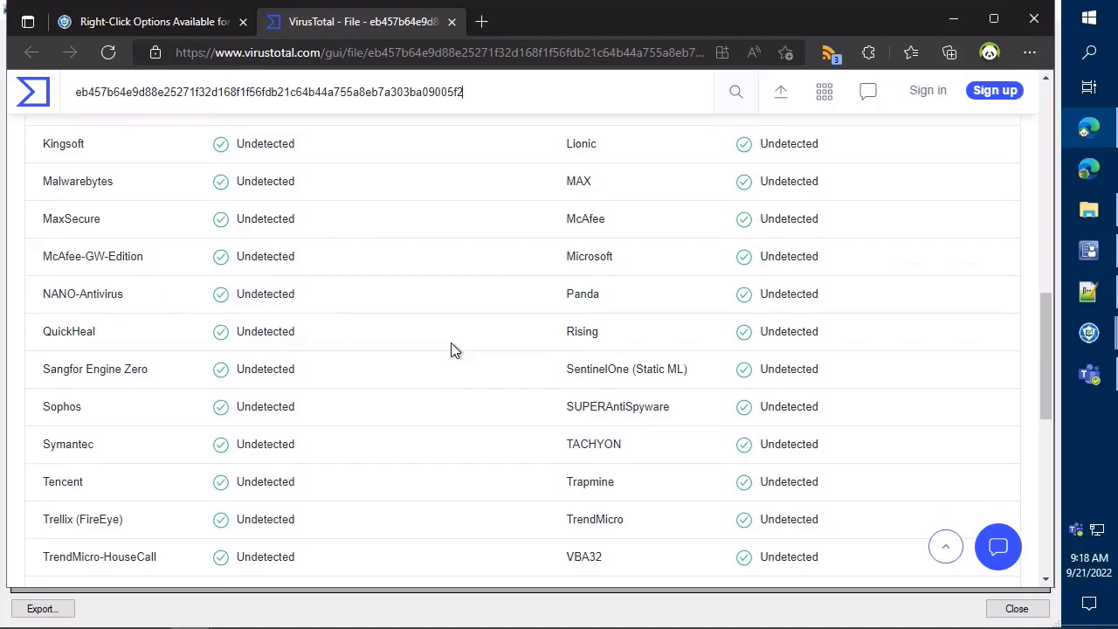
scroll(451, 349, "down", 6)
scroll(450, 349, "up", 12)
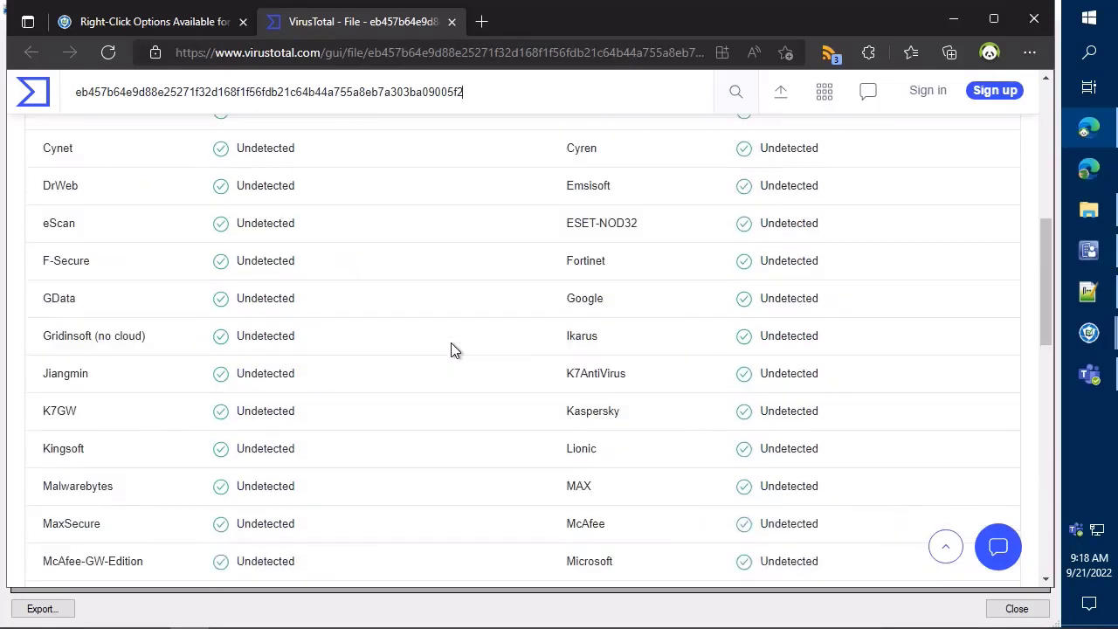
scroll(451, 349, "up", 8)
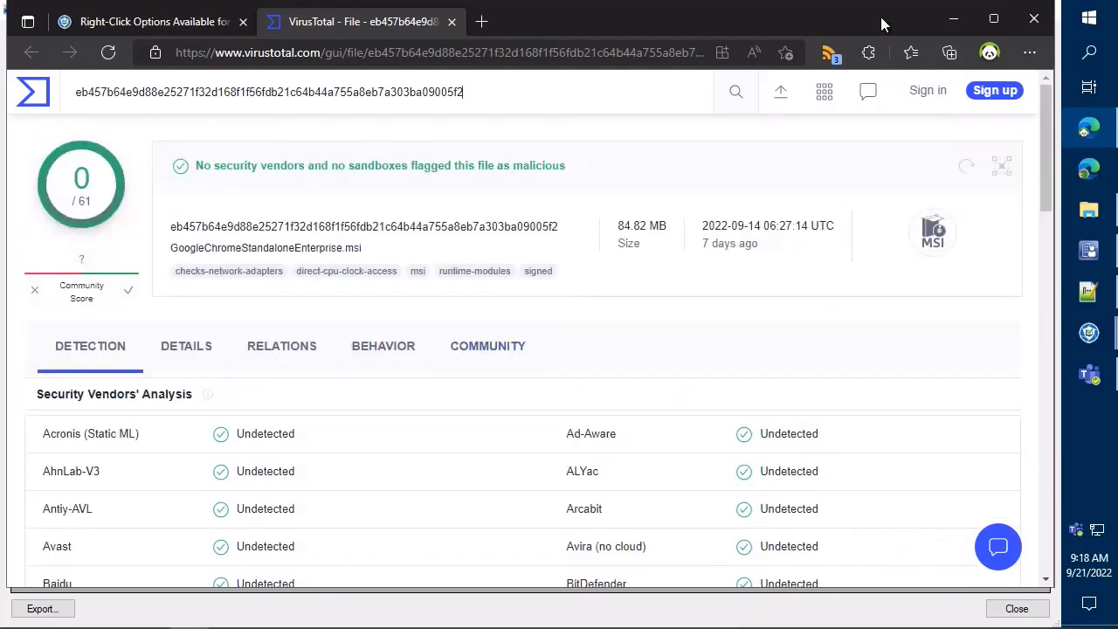
left_click(951, 19)
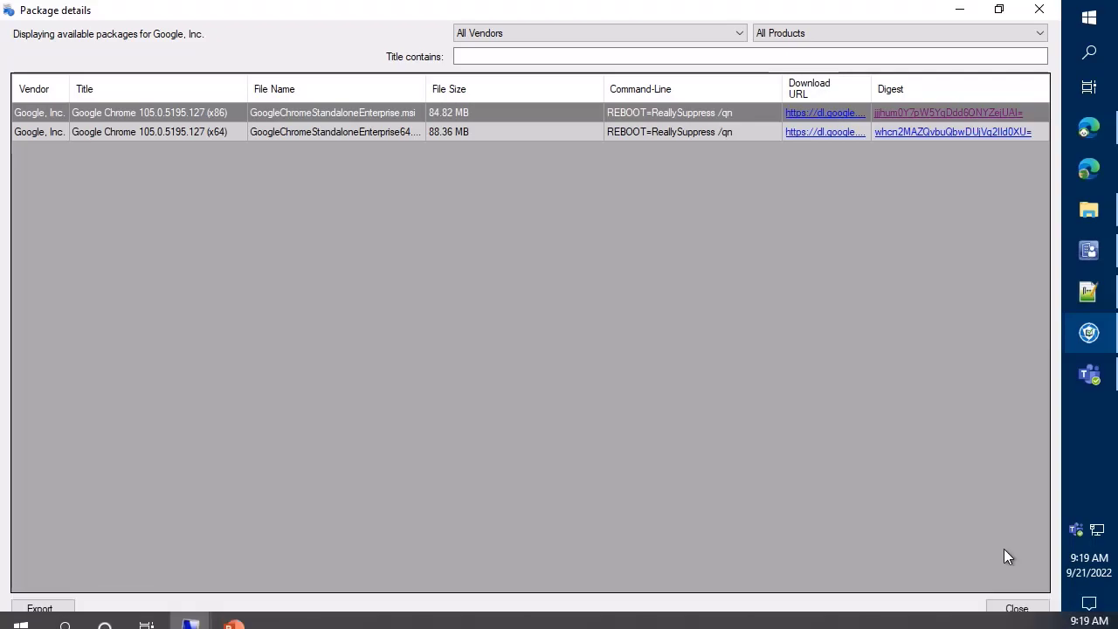
left_click(1013, 610)
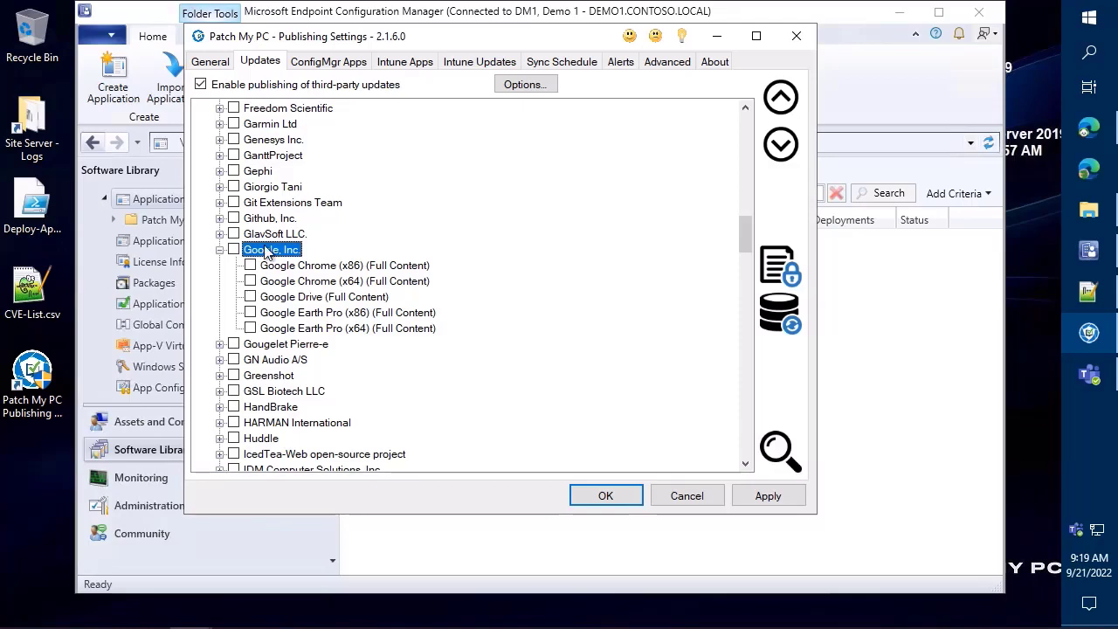
Search the product list for "notepad" and enable Notepad++ (x64) (Full Content) for publishing
key("ctrl+f")
type("notepad")
key("Return")
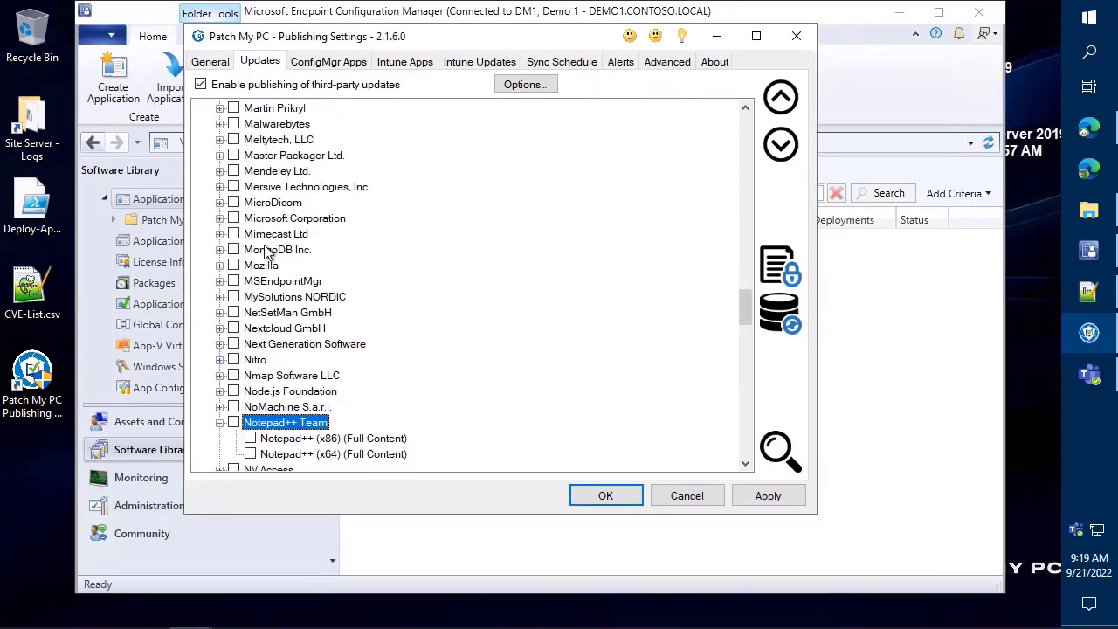
scroll(267, 253, "down", 2)
left_click(251, 360)
scroll(300, 324, "down", 4)
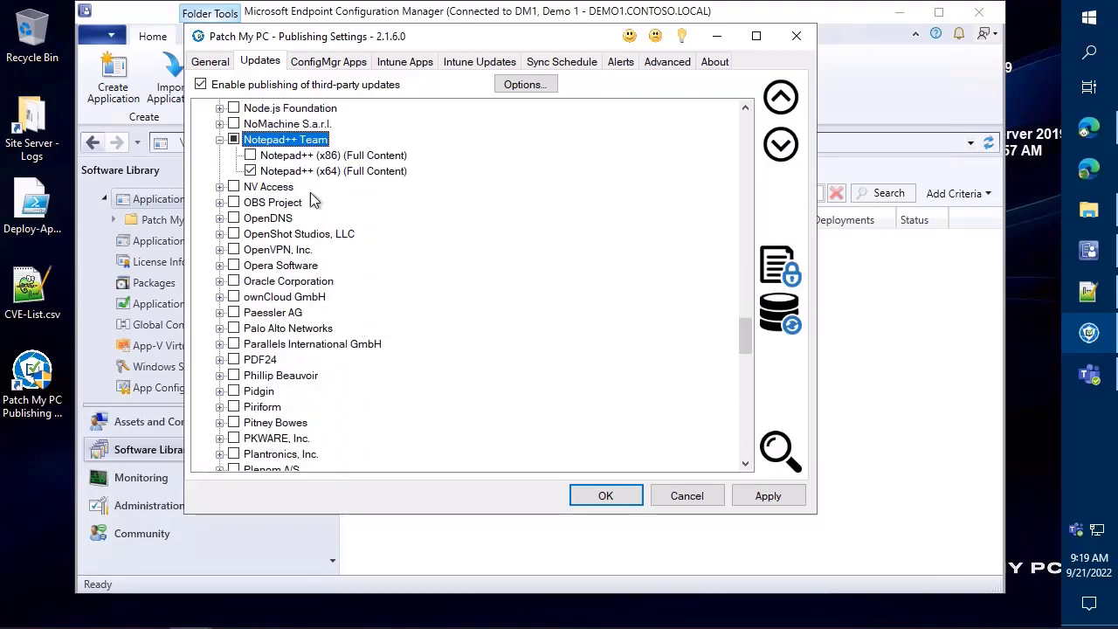
Open the conflicting process settings for Notepad++ (x64) and move the dialog aside
right_click(314, 172)
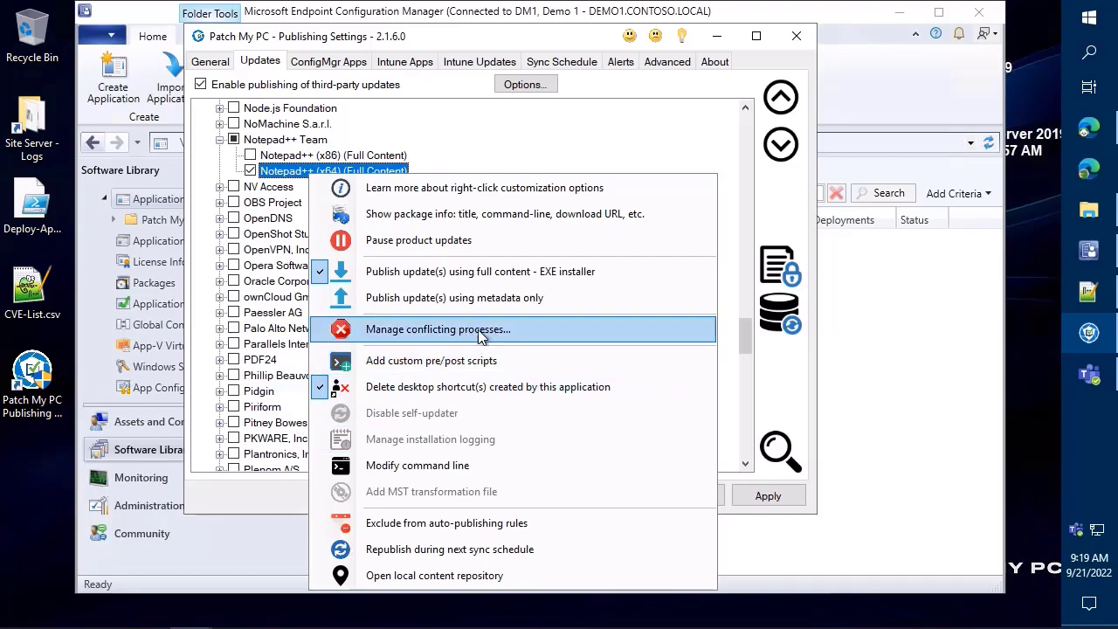
left_click(406, 336)
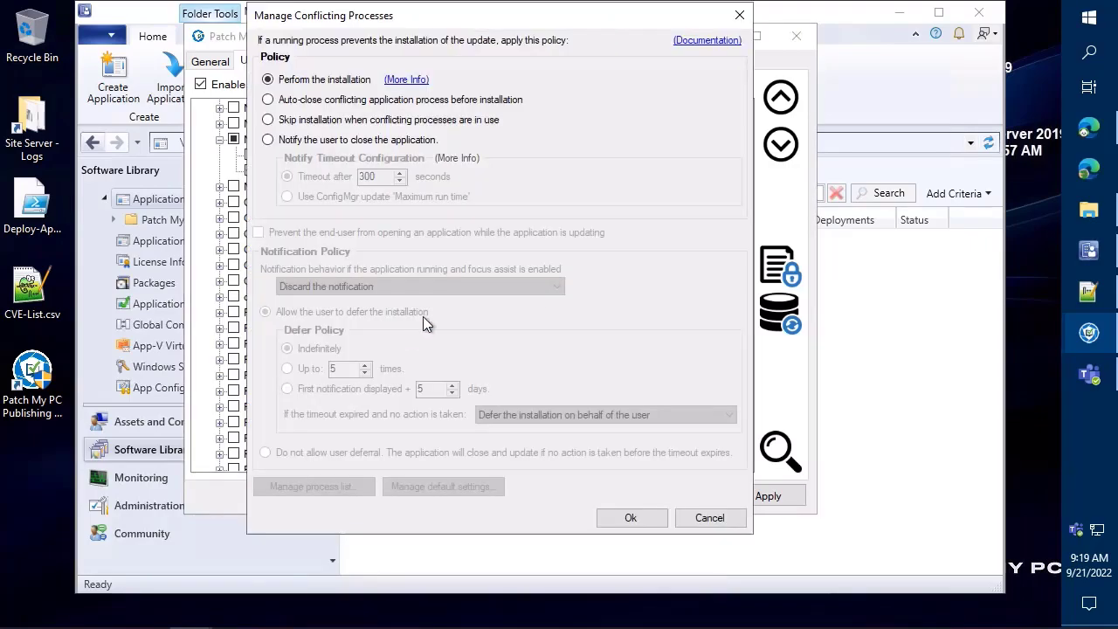
left_click_drag(359, 26, 164, 30)
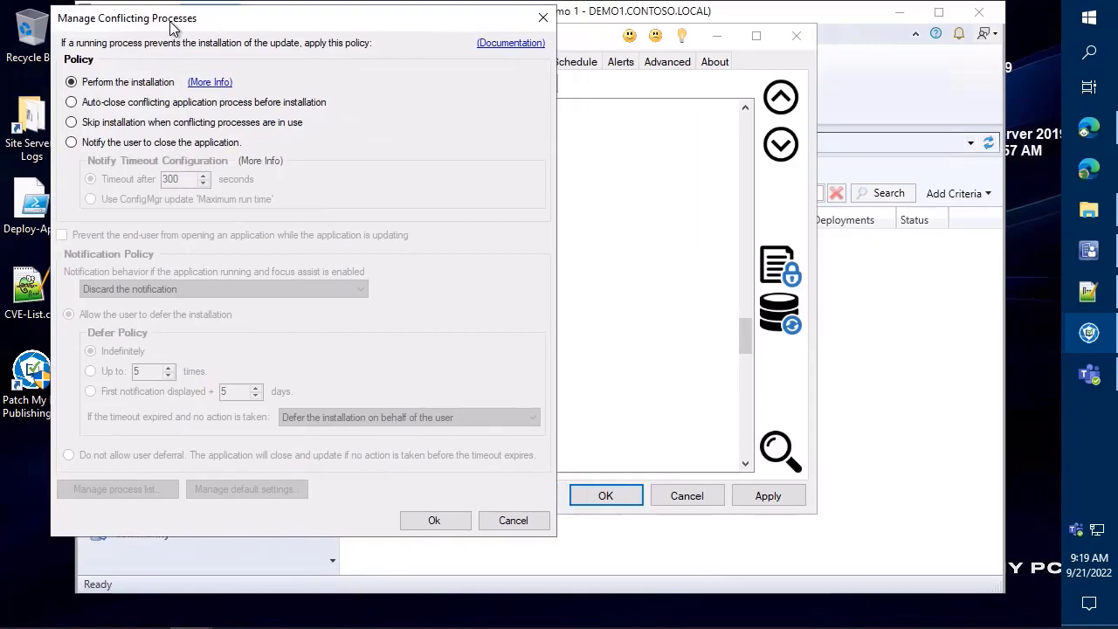
Read the conflicting processes documentation on when to notify users to close the application, including the Notepad++ entry, and minimize the browser
left_click(505, 46)
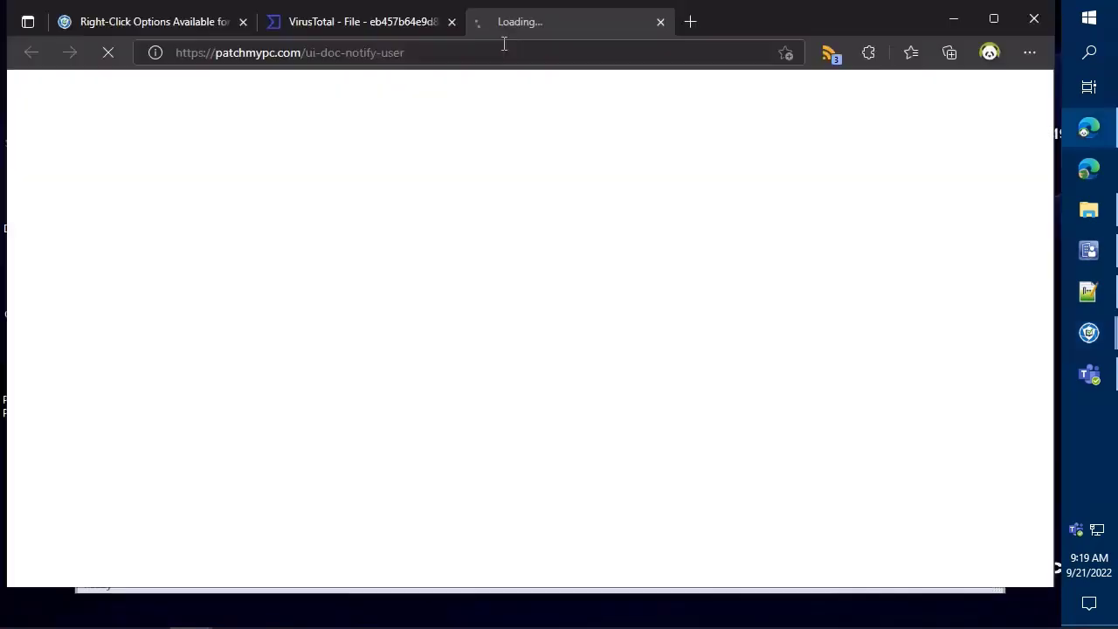
scroll(407, 320, "down", 10)
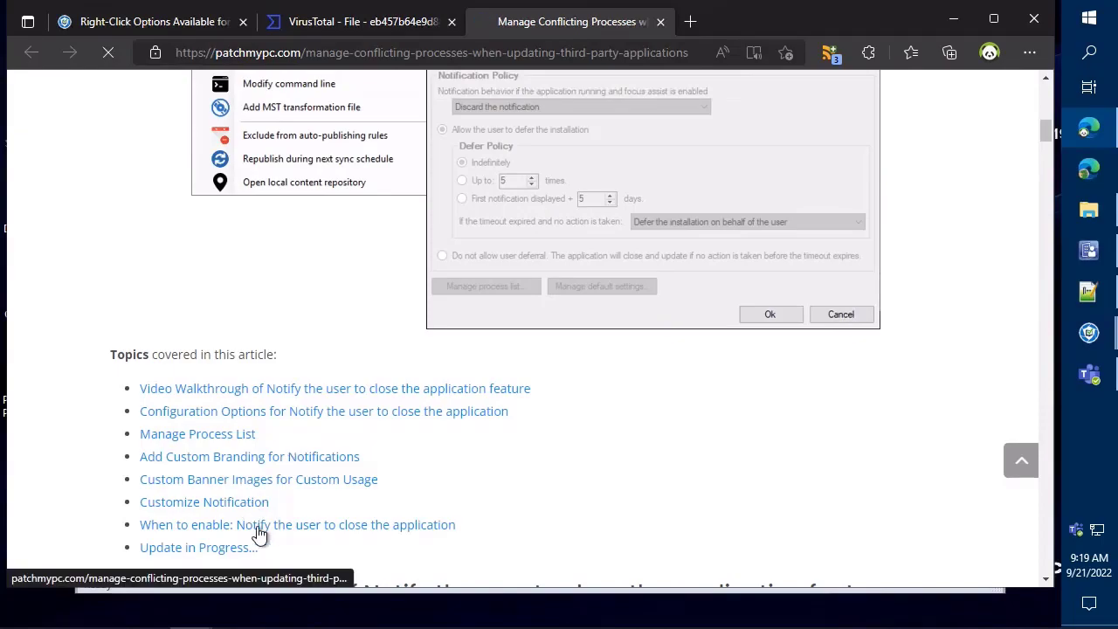
left_click(258, 525)
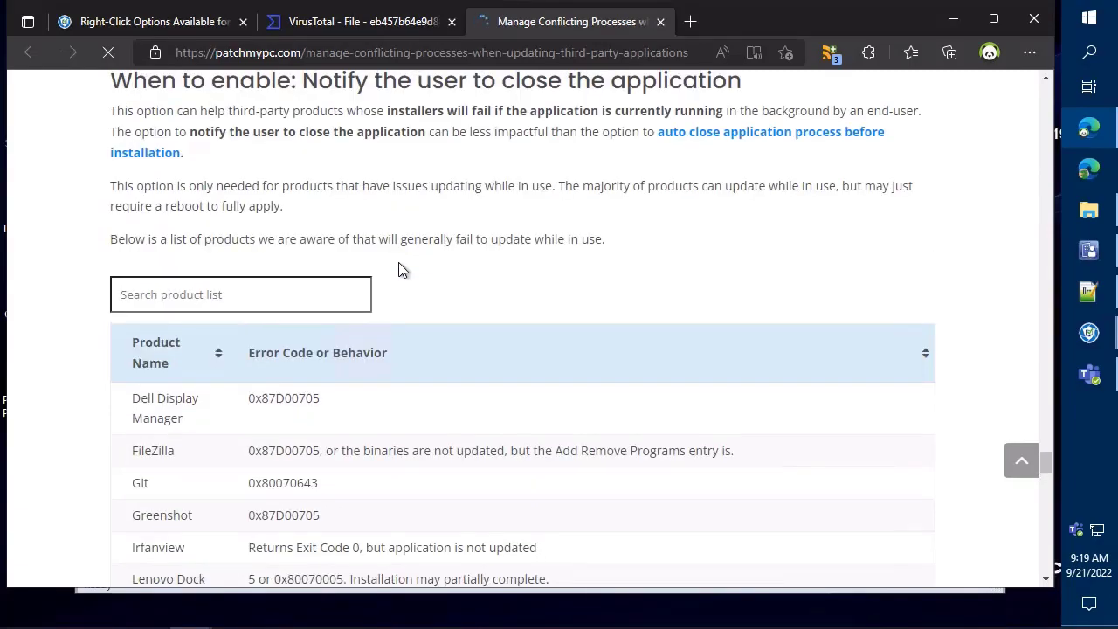
scroll(506, 169, "down", 2)
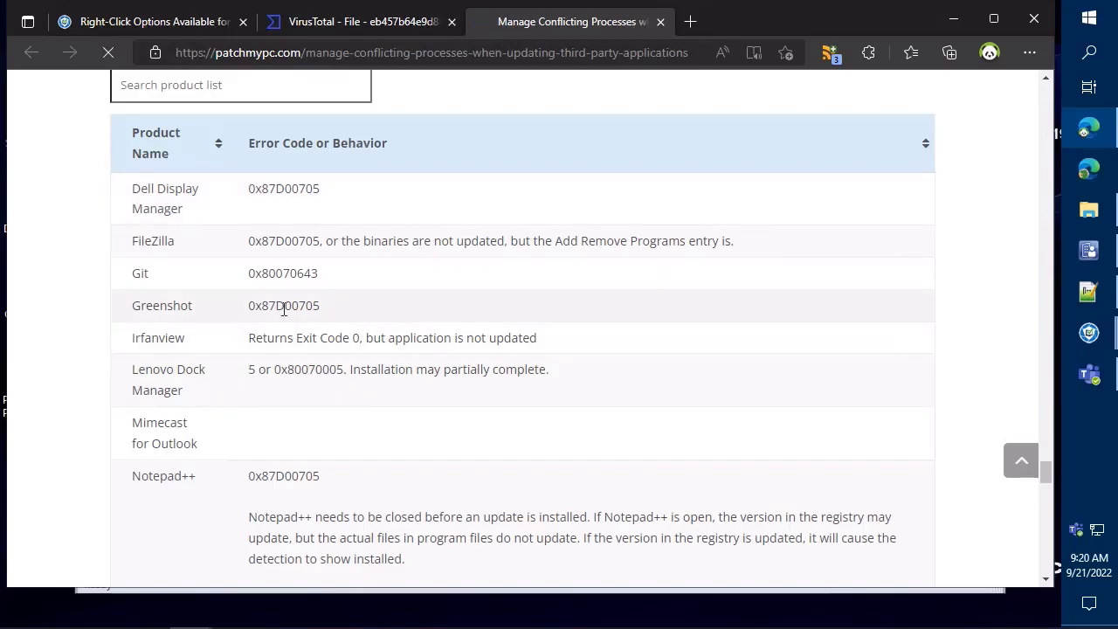
scroll(294, 284, "down", 2)
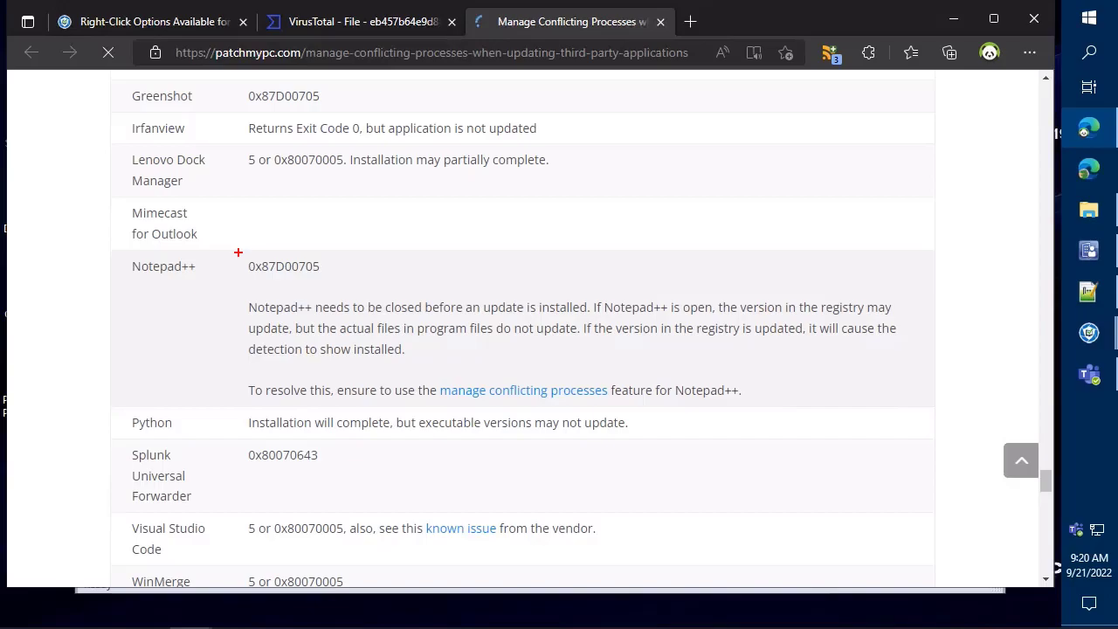
mouse_move(245, 261)
left_mouse_down()
mouse_move(669, 392)
mouse_move(908, 402)
left_mouse_up()
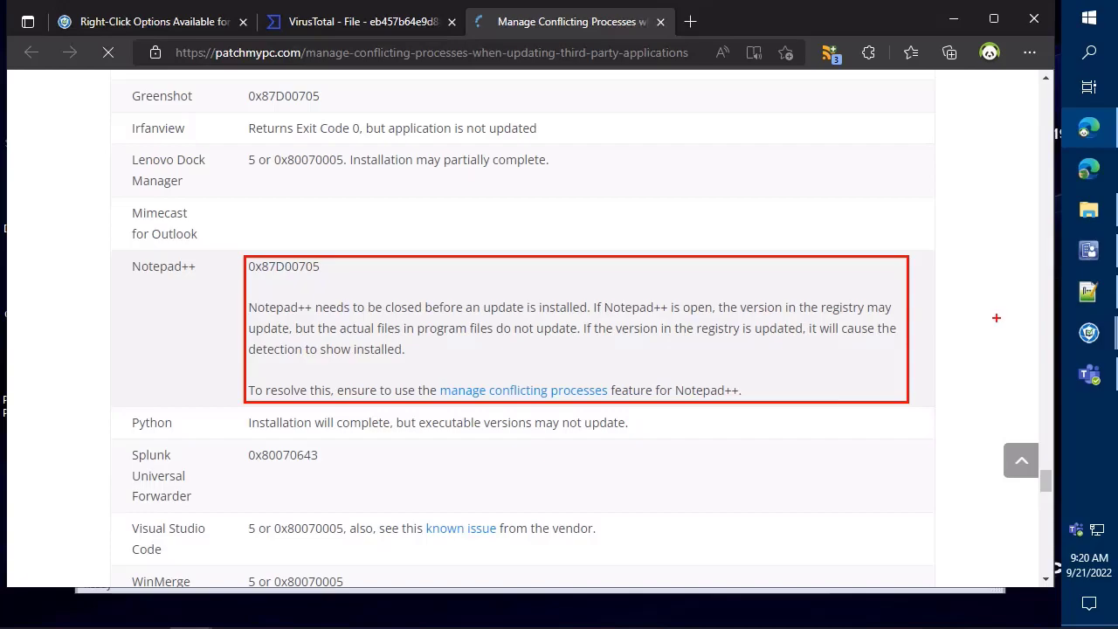
key("Escape")
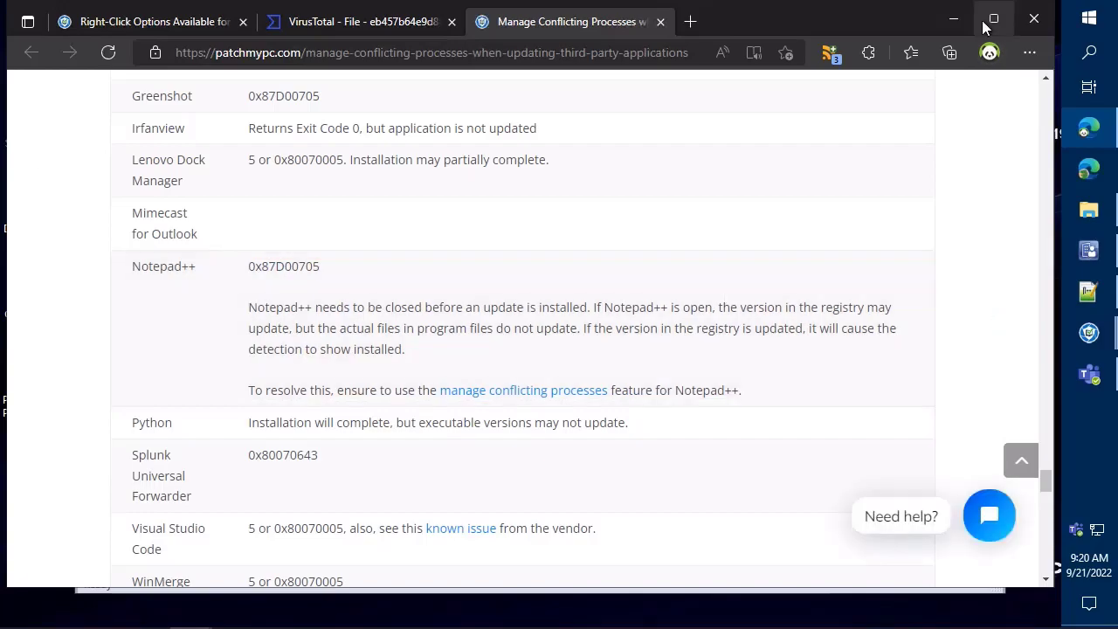
left_click(950, 22)
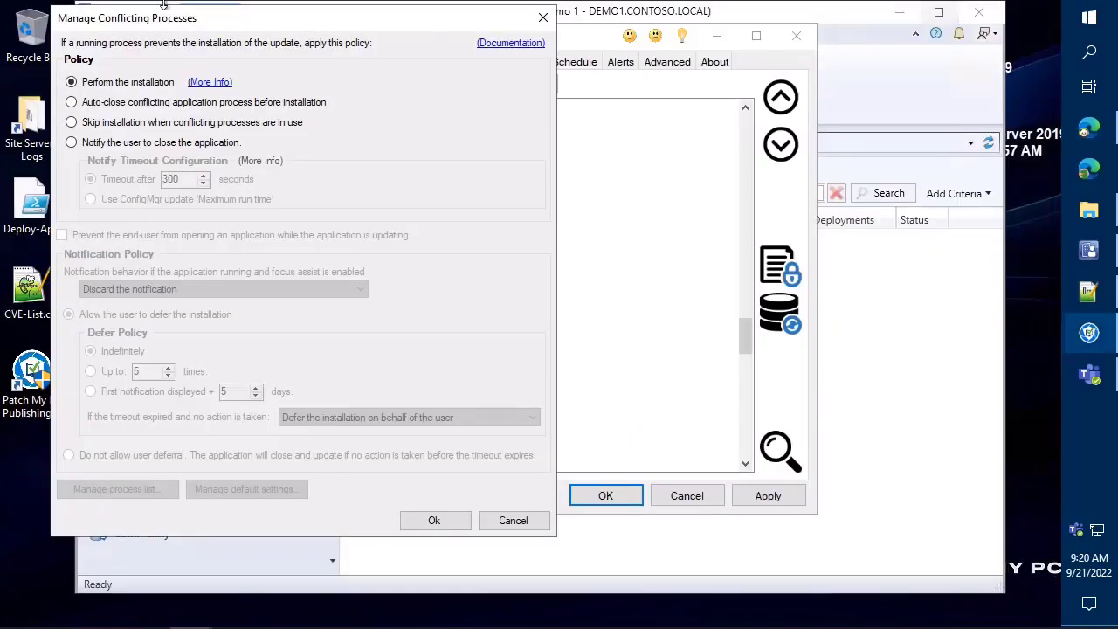
Review the conflicting process policies for Notepad++ (x64) and try the option to auto-close the conflicting application process before installation
left_click_drag(159, 12, 507, 35)
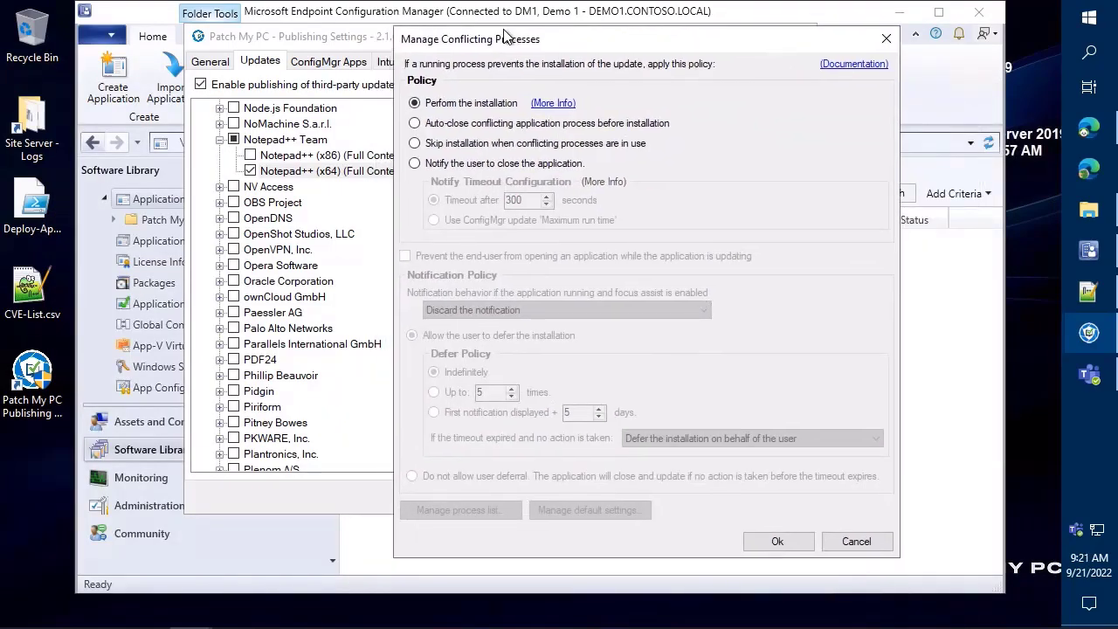
left_click_drag(406, 93, 592, 112)
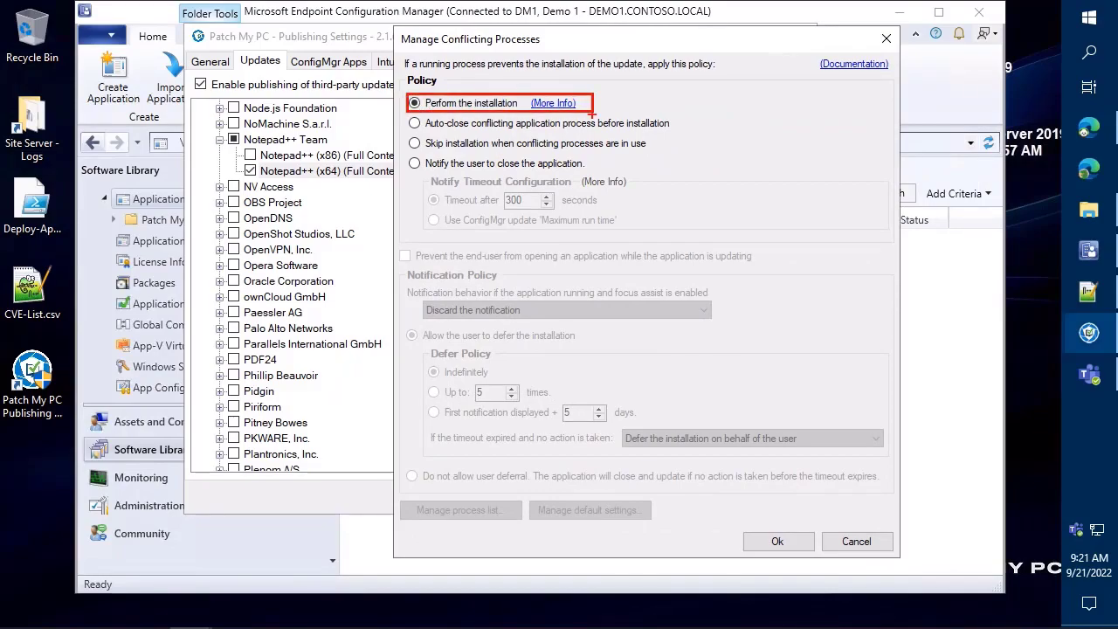
left_click_drag(597, 103, 625, 96)
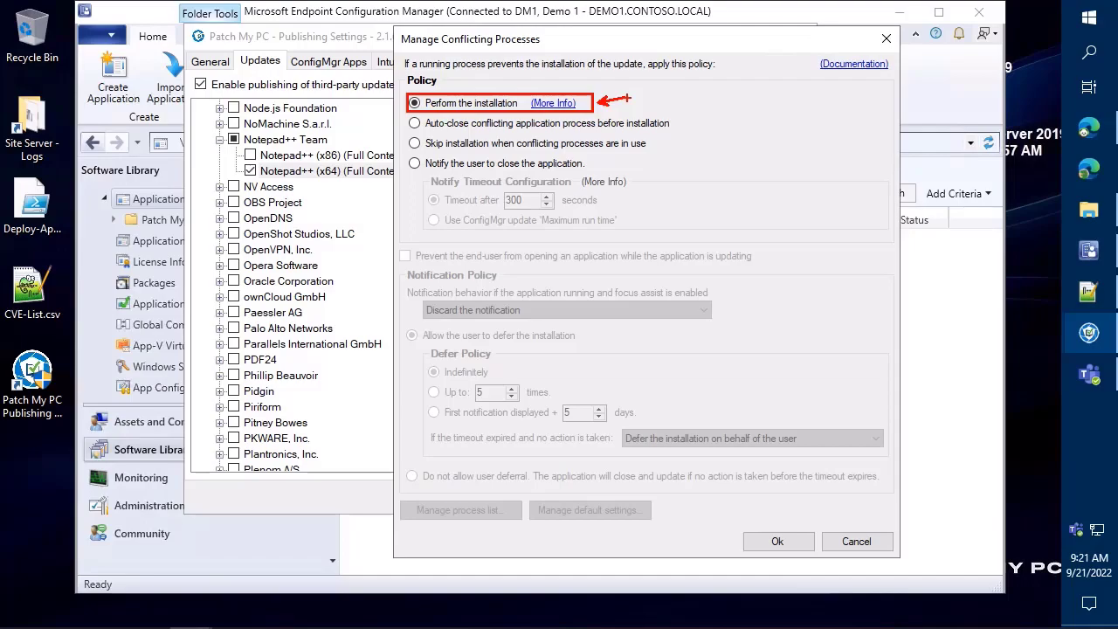
left_click(511, 129)
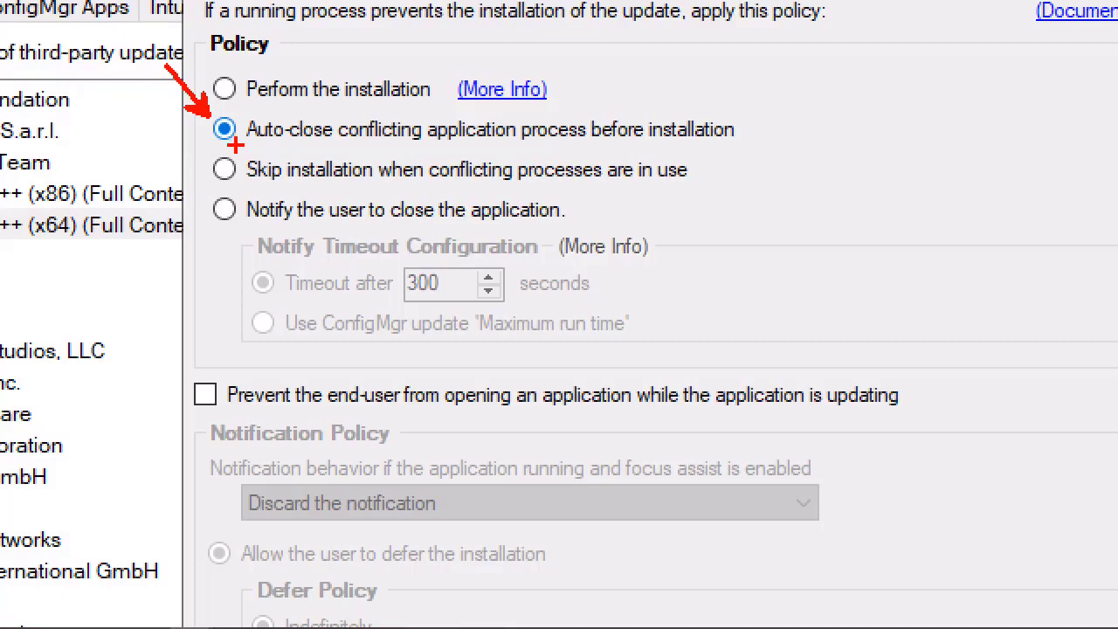
mouse_move(202, 149)
left_mouse_down()
mouse_move(300, 168)
mouse_move(729, 170)
mouse_move(734, 185)
left_mouse_up()
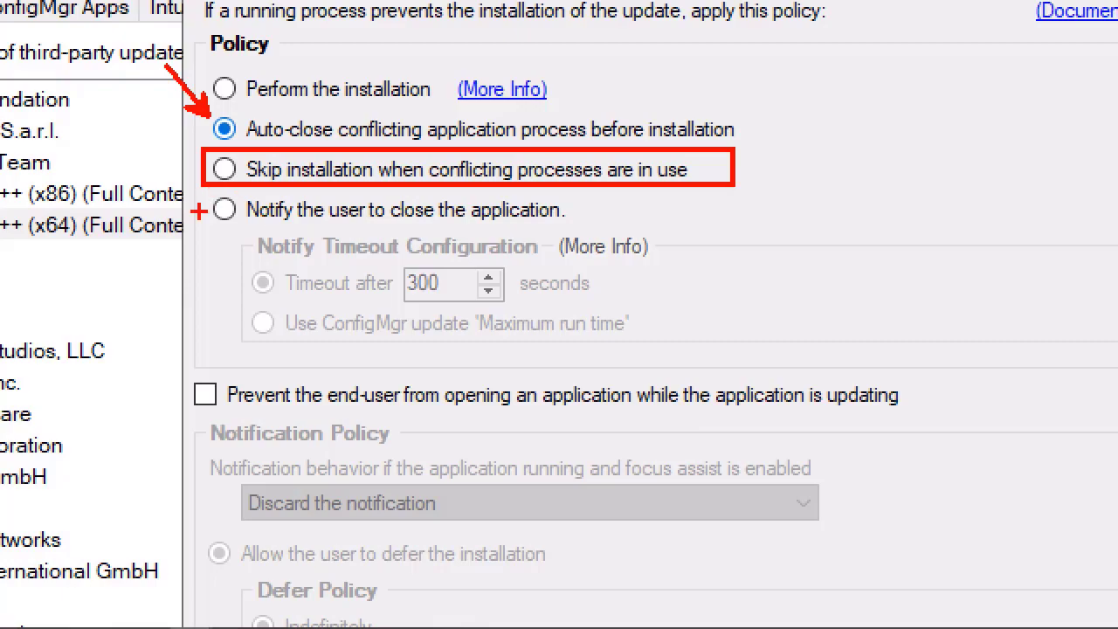
left_click_drag(200, 210, 148, 287)
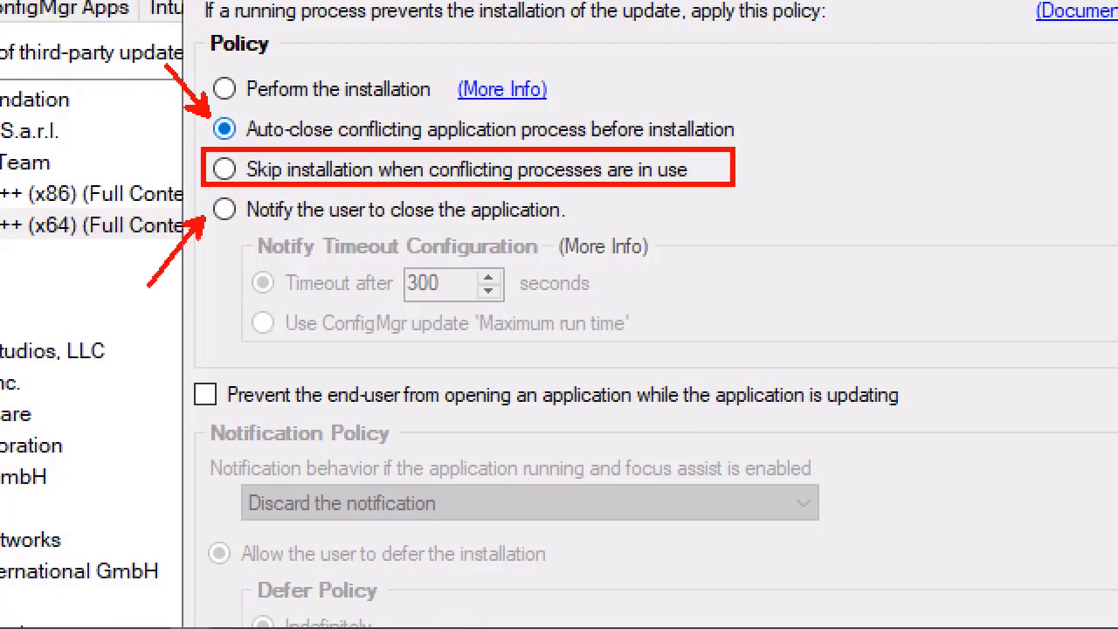
Set the policy to notify the user to close the application, with the timeout using the ConfigMgr update 'Maximum run time'
key("Escape")
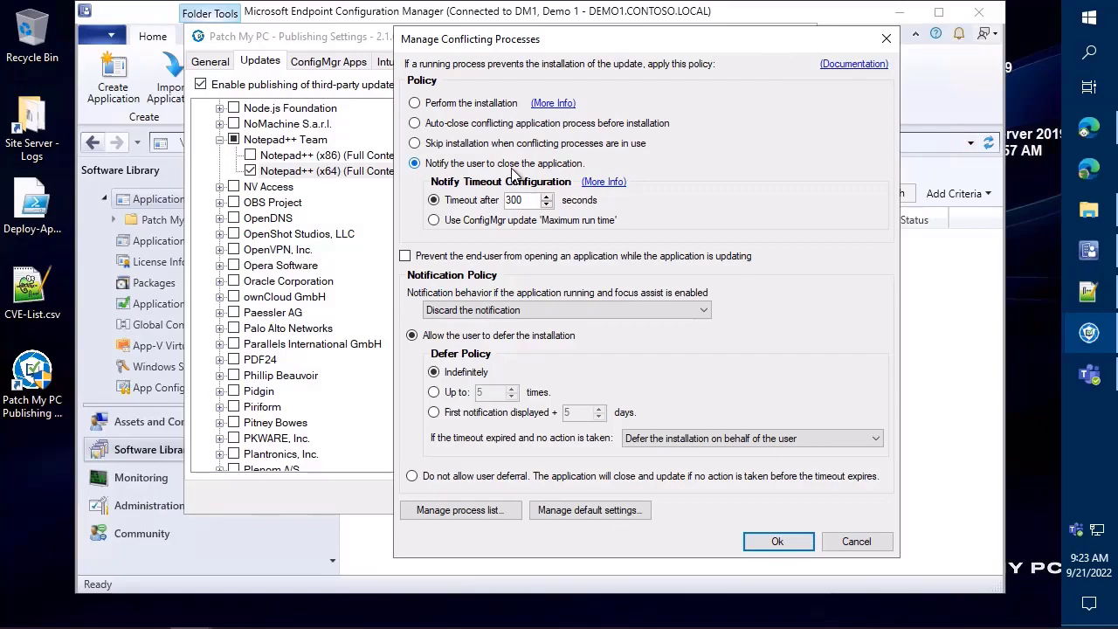
left_click(494, 220)
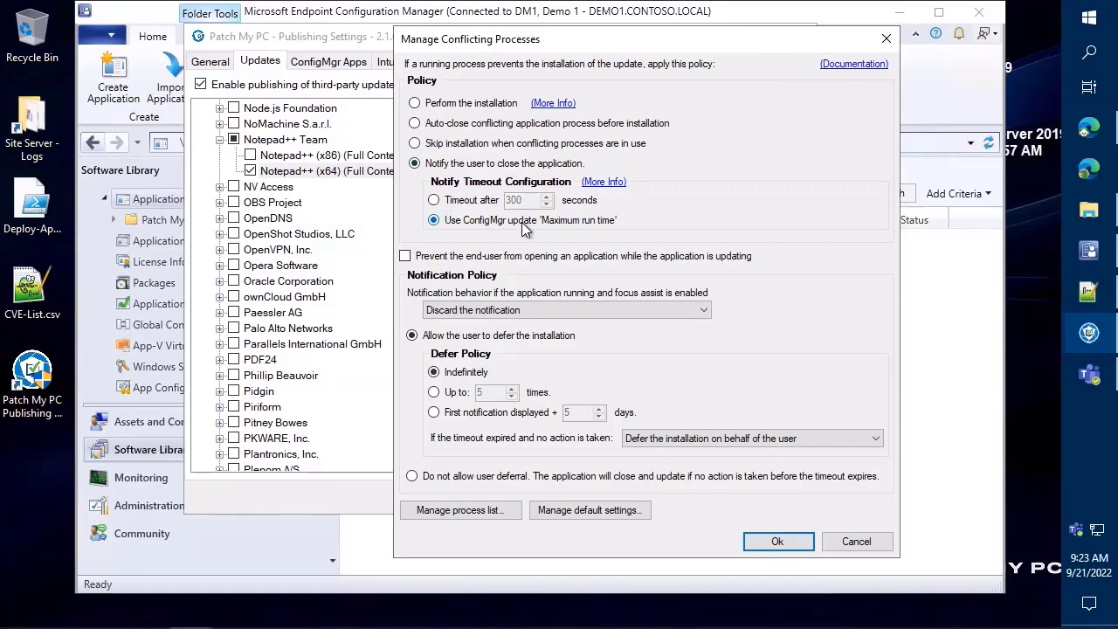
mouse_move(472, 222)
In the Configuration Manager console, check the maximum run time of the 2021-02 cumulative update with article ID 5001028 under All Software Updates
left_click(143, 453)
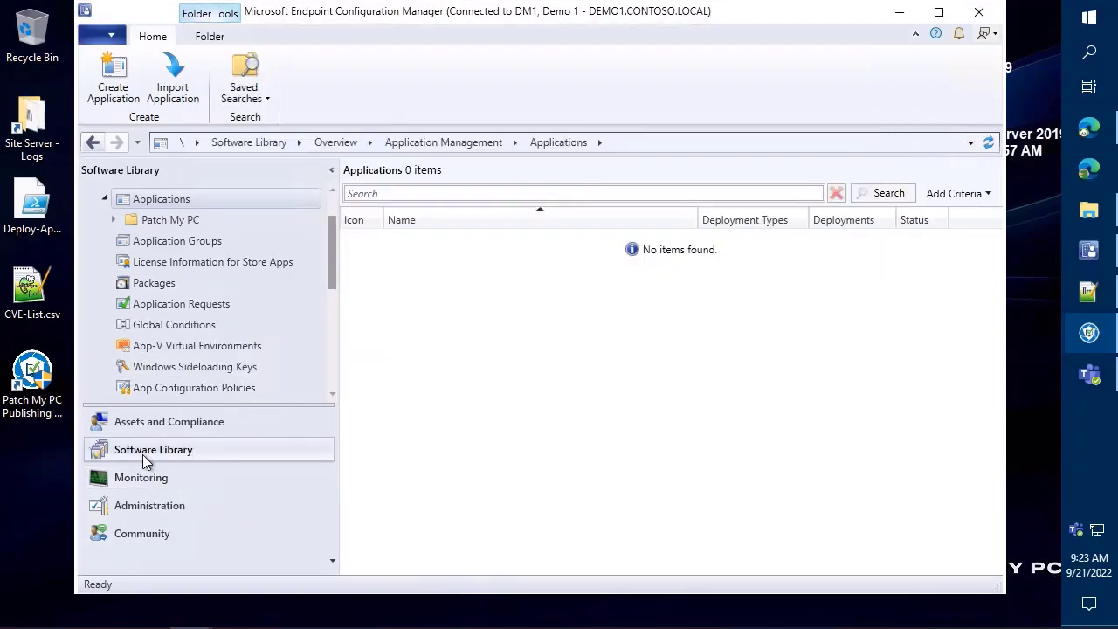
scroll(200, 344, "down", 2)
left_click(207, 305)
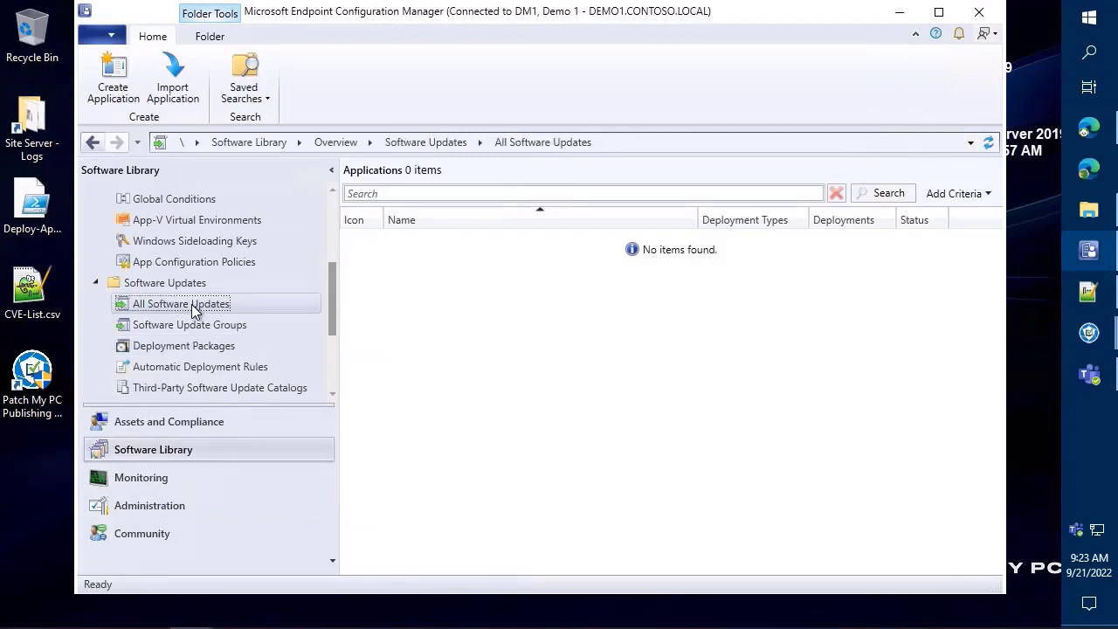
left_click(462, 244)
right_click(463, 245)
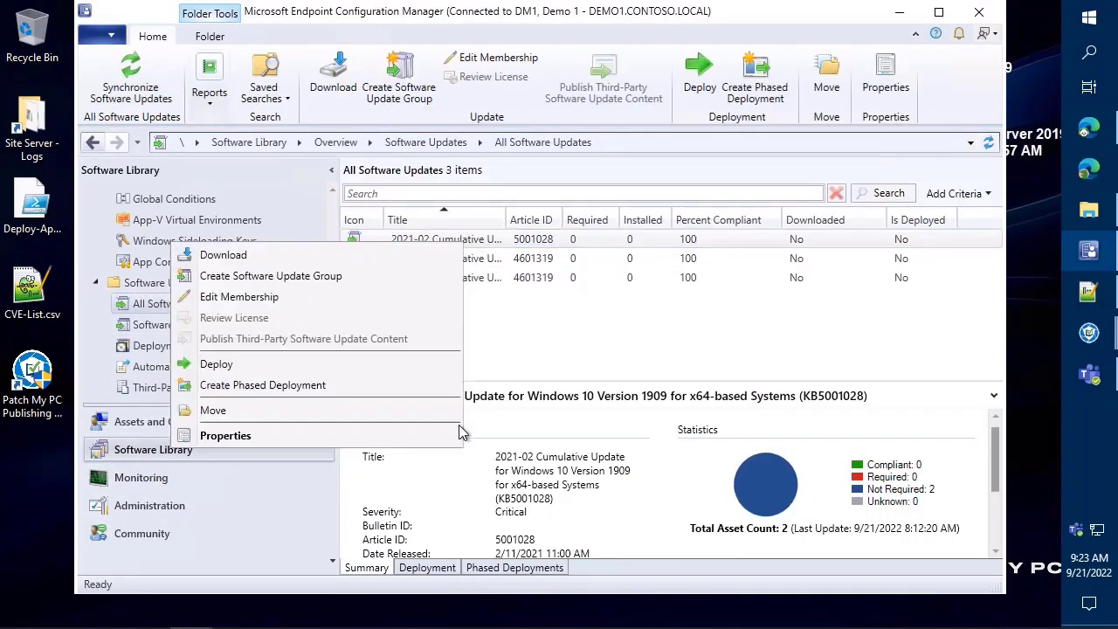
left_click(404, 437)
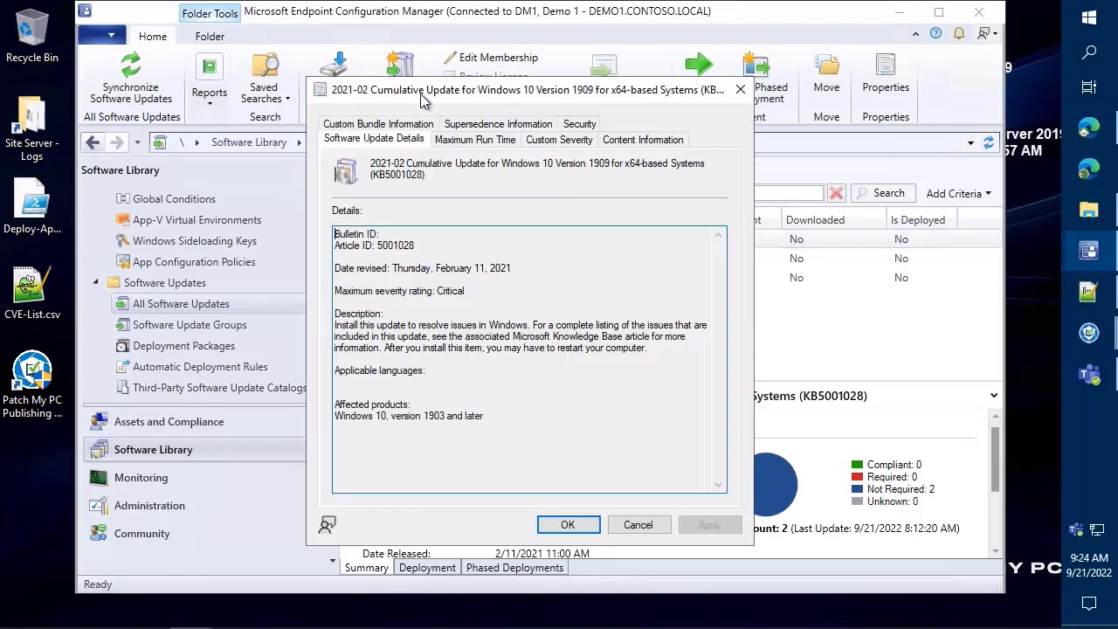
left_click(509, 139)
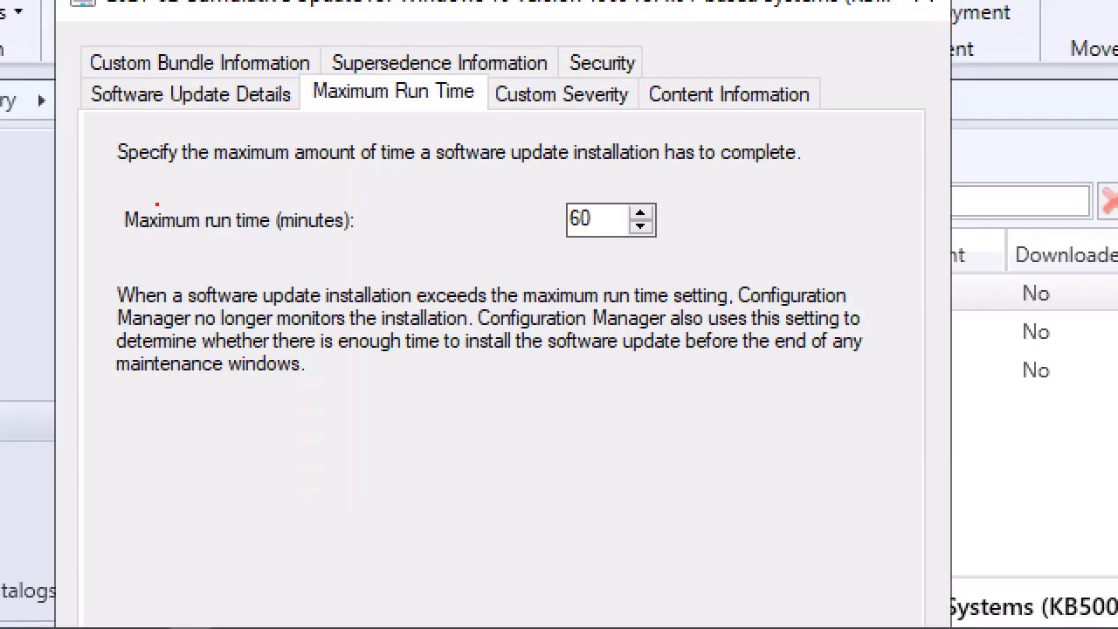
mouse_move(110, 190)
left_mouse_down()
mouse_move(554, 256)
mouse_move(675, 257)
left_mouse_up()
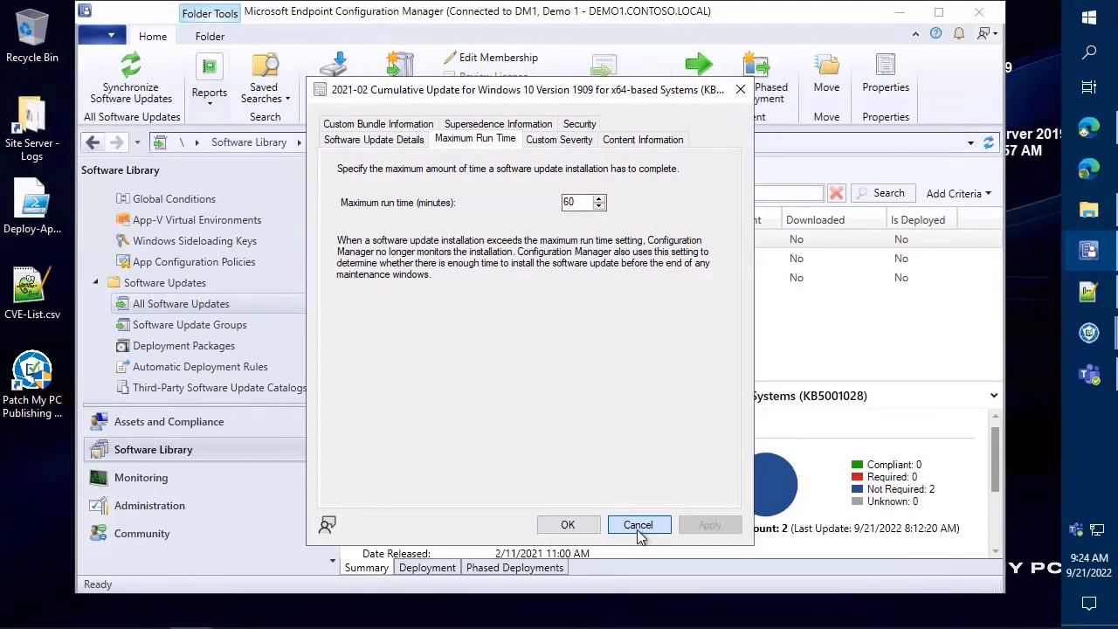
left_click(641, 530)
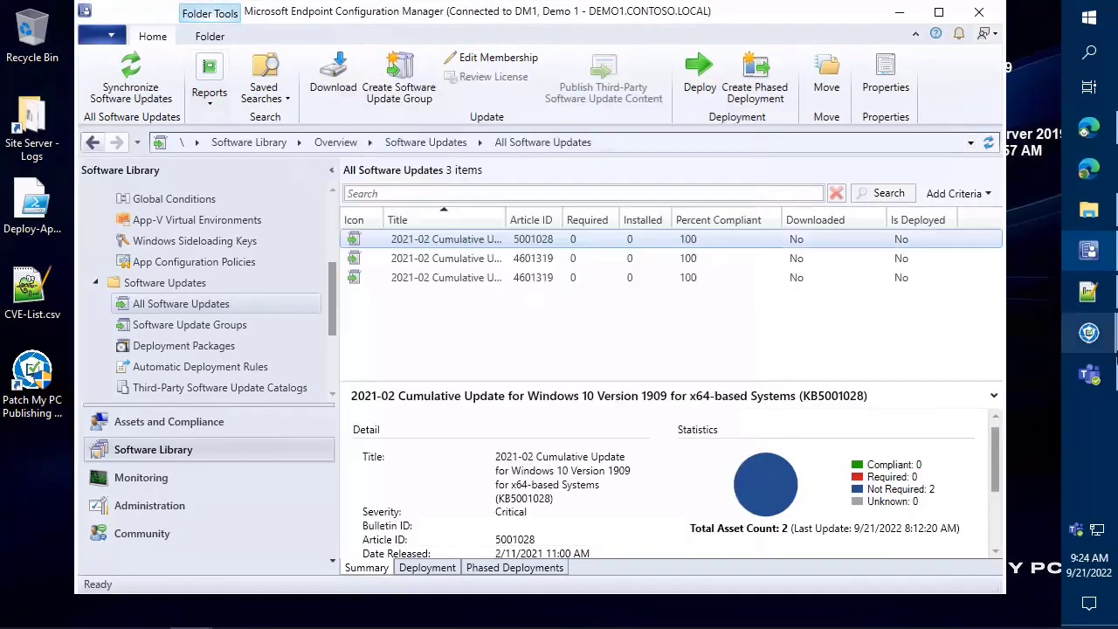
Back in the Patch My PC conflicting process settings, allow up to 3 deferrals and keep discarding notifications when focus assist is enabled
mouse_move(1092, 345)
left_click(893, 348)
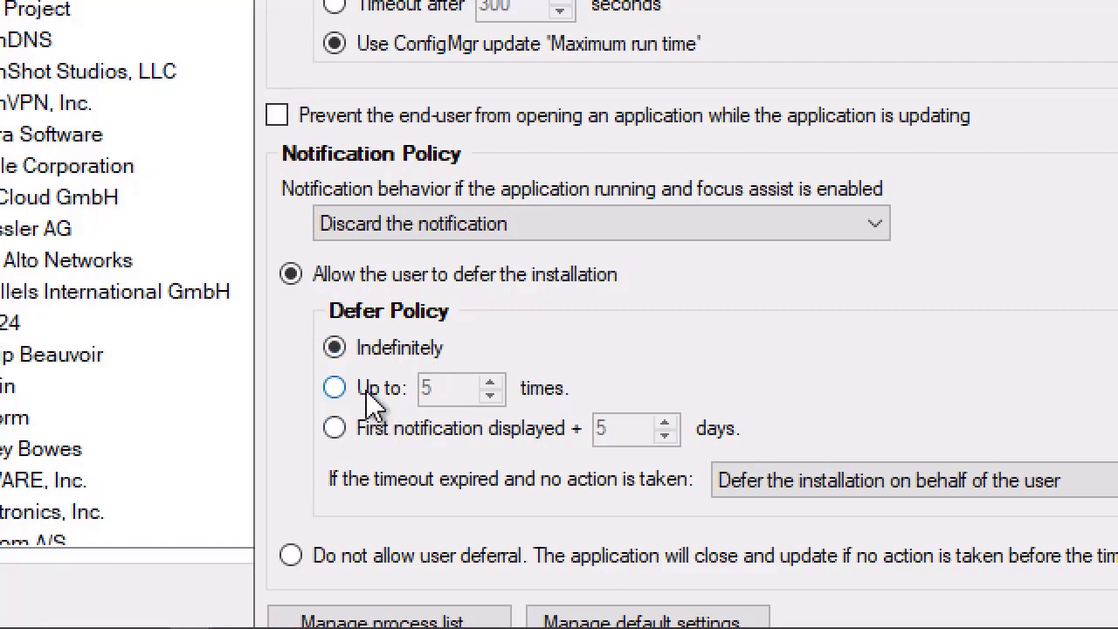
left_click(336, 390)
left_click(490, 394)
left_click(490, 395)
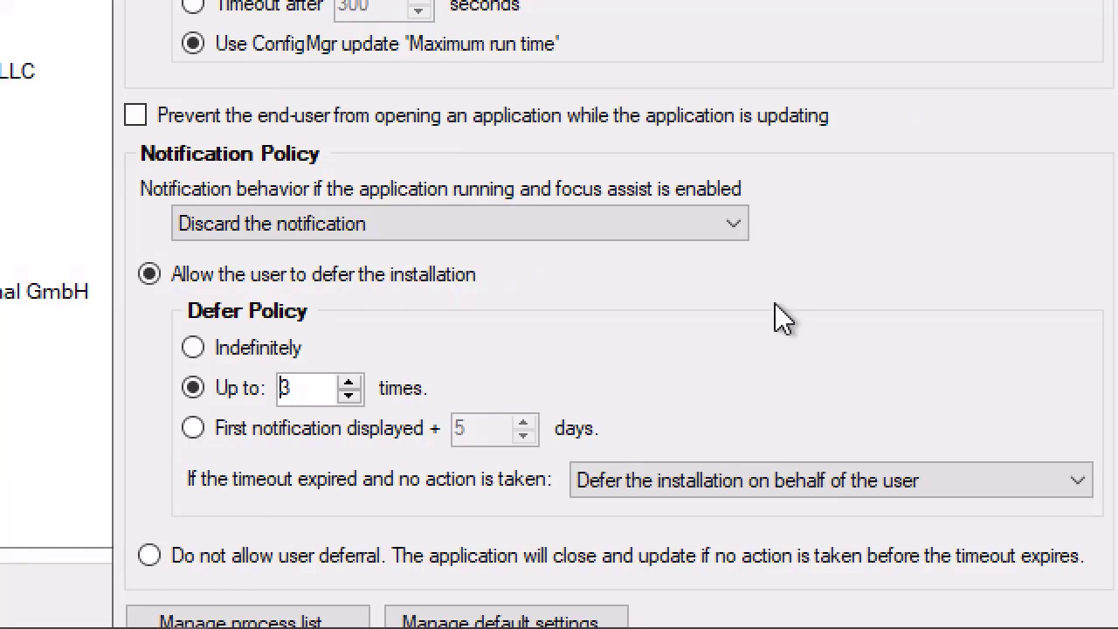
left_click(687, 224)
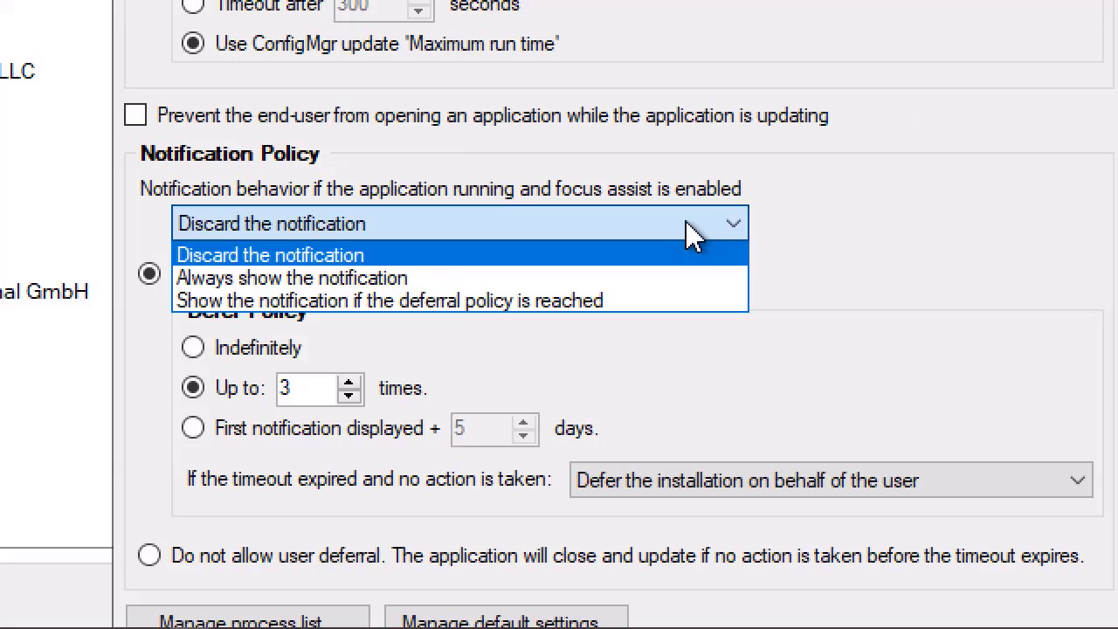
left_click(285, 248)
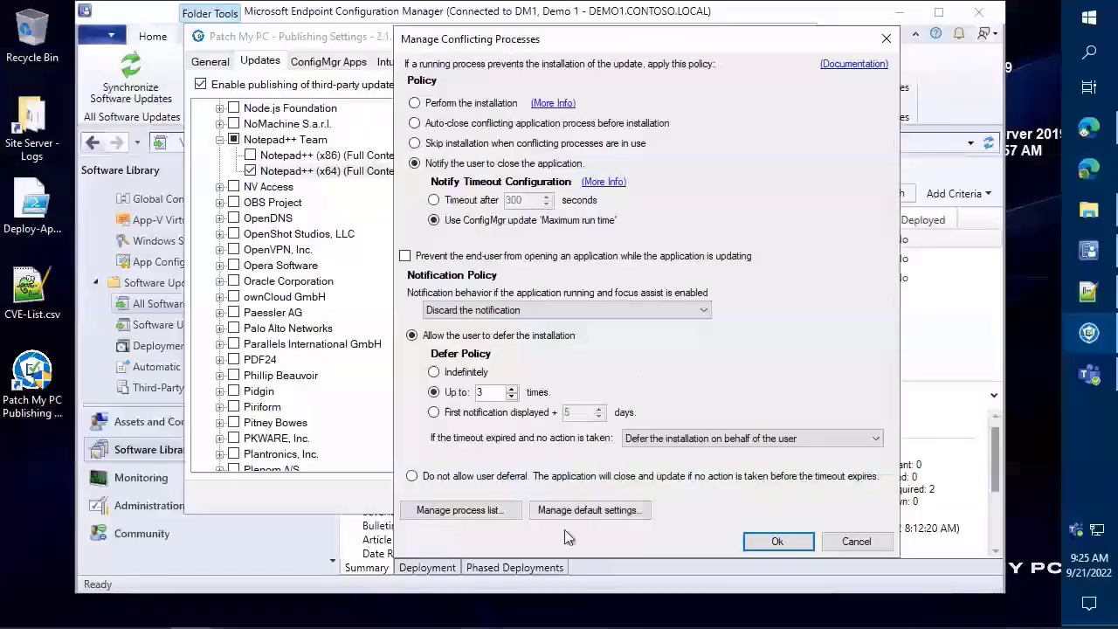
Review the conflicting process list for Notepad++ (x64), including its notepad++.exe entry, and leave the list without saving changes
left_click_drag(730, 40, 761, 25)
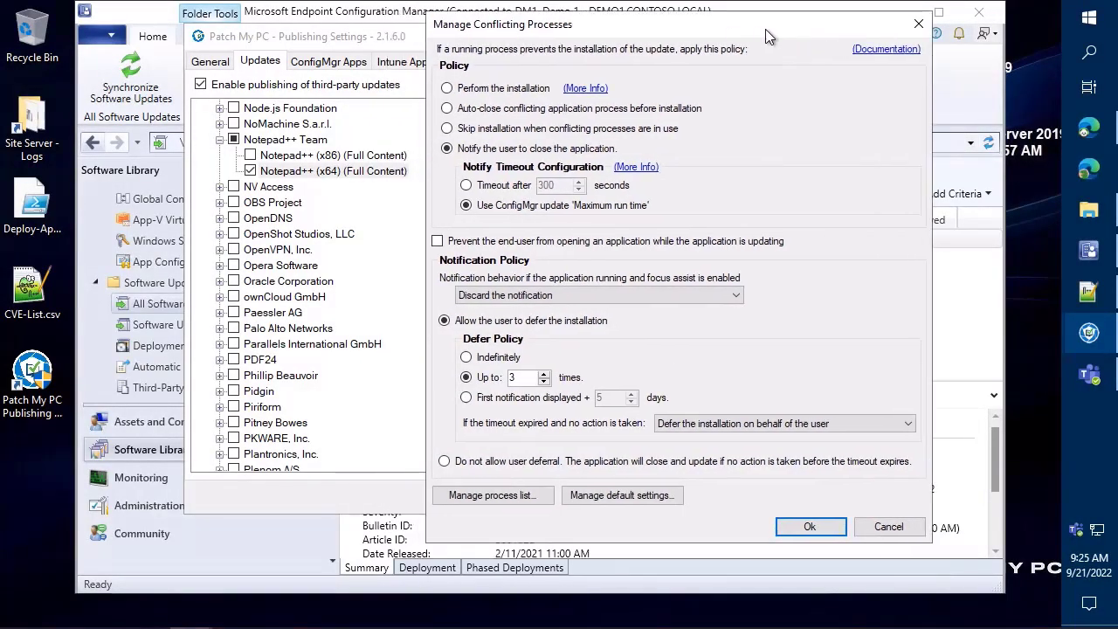
left_click(520, 495)
left_click_drag(609, 132, 169, 137)
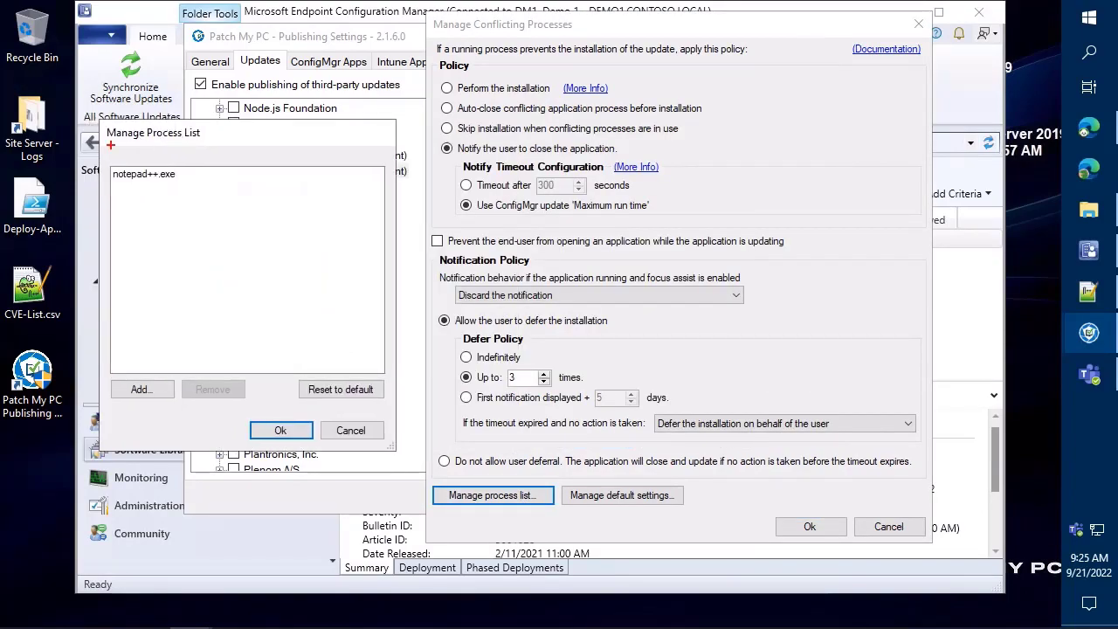
left_click_drag(105, 160, 186, 186)
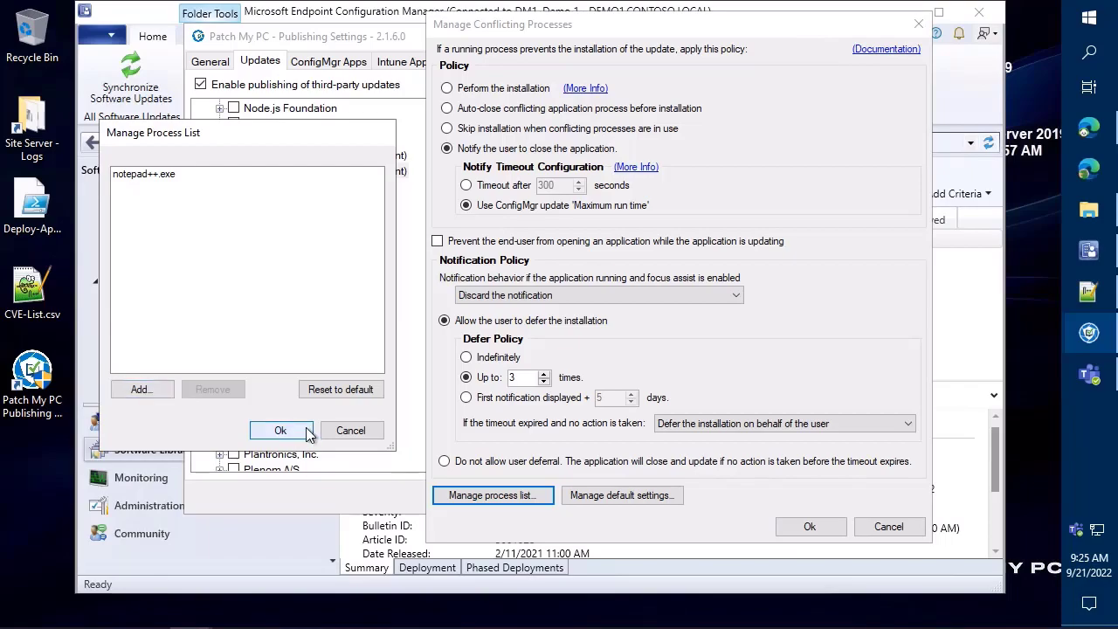
left_click(190, 174)
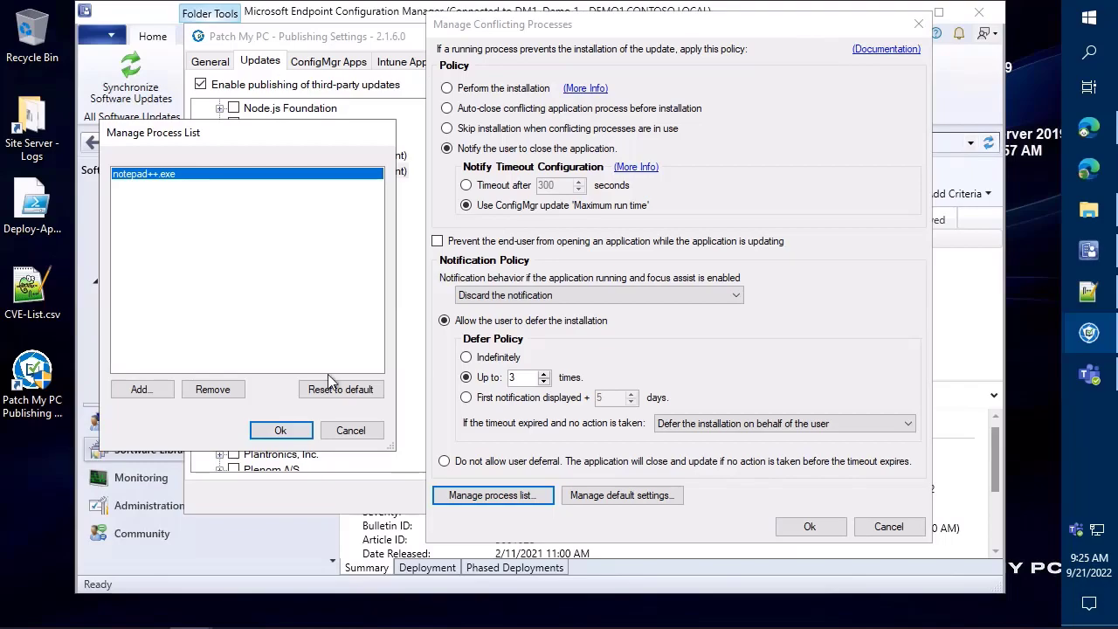
left_click(350, 432)
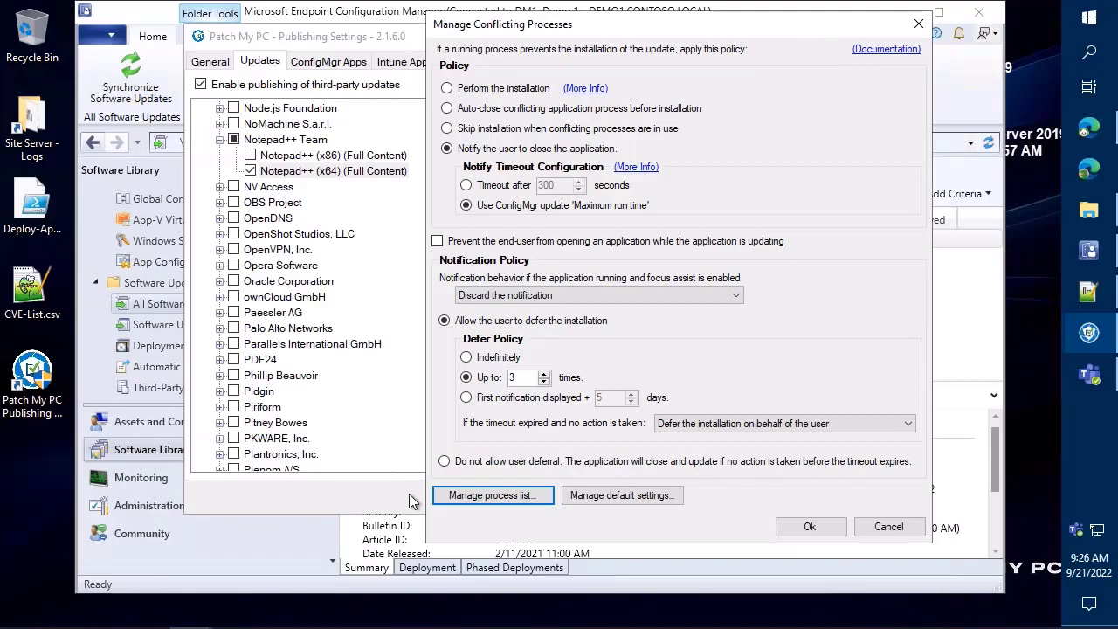
Open the default conflicting process UI settings and set the organization name to Patch My PC
left_click(616, 504)
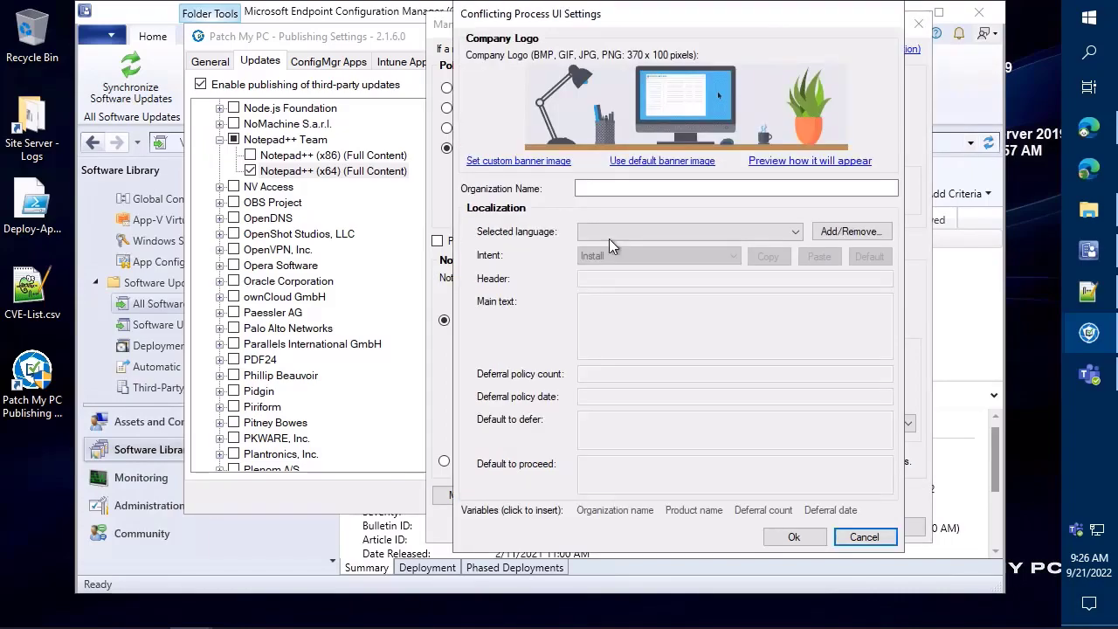
left_click_drag(632, 24, 245, 59)
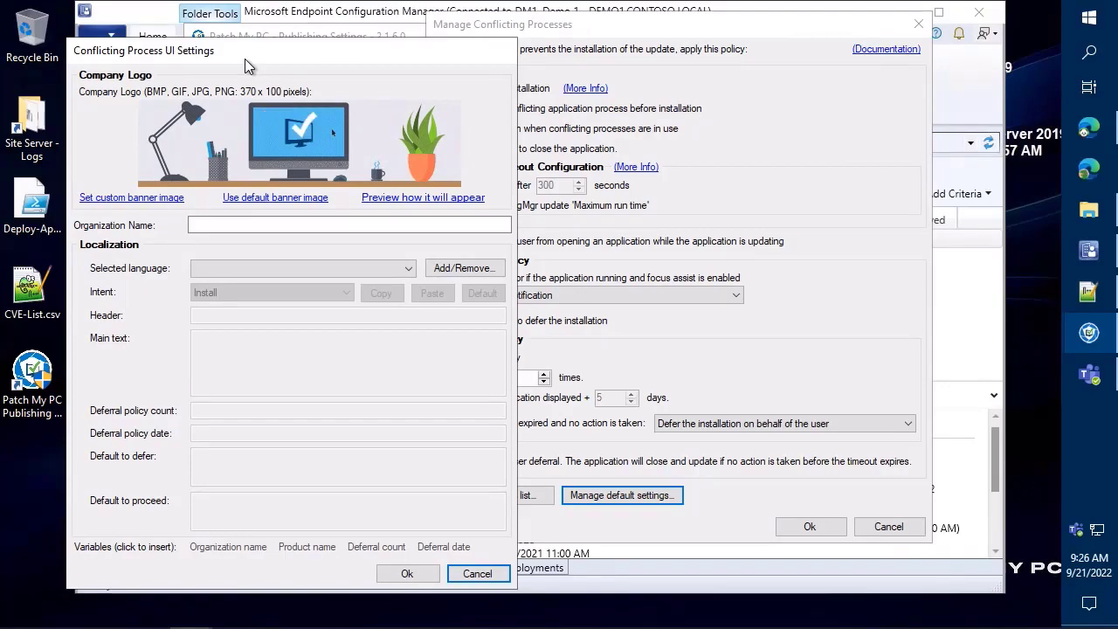
left_click(260, 227)
type("Pat")
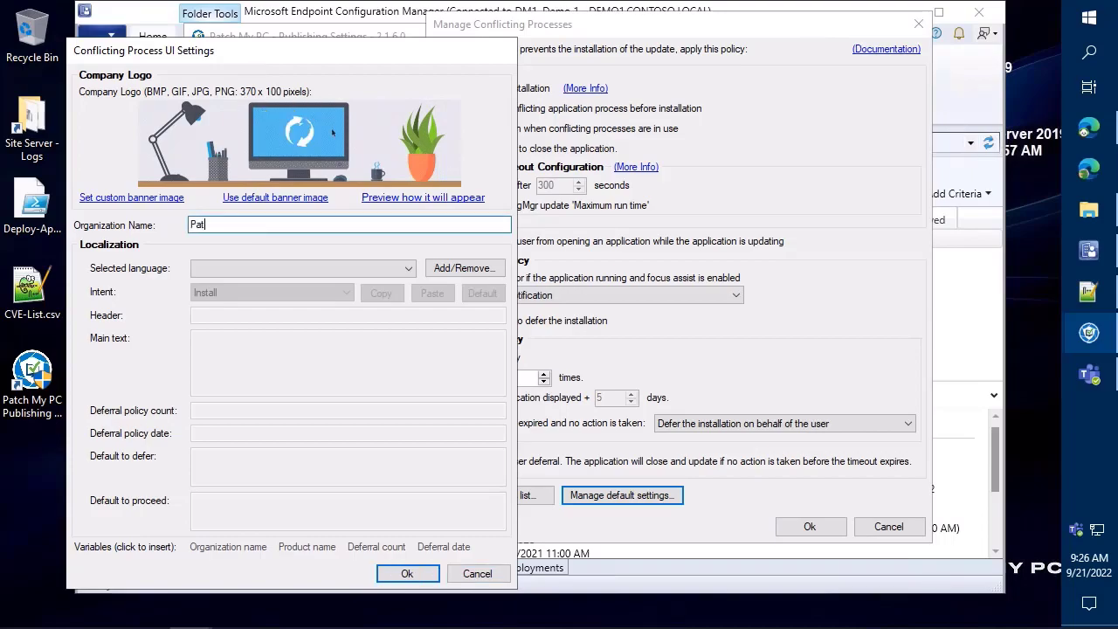
type("ch My PC")
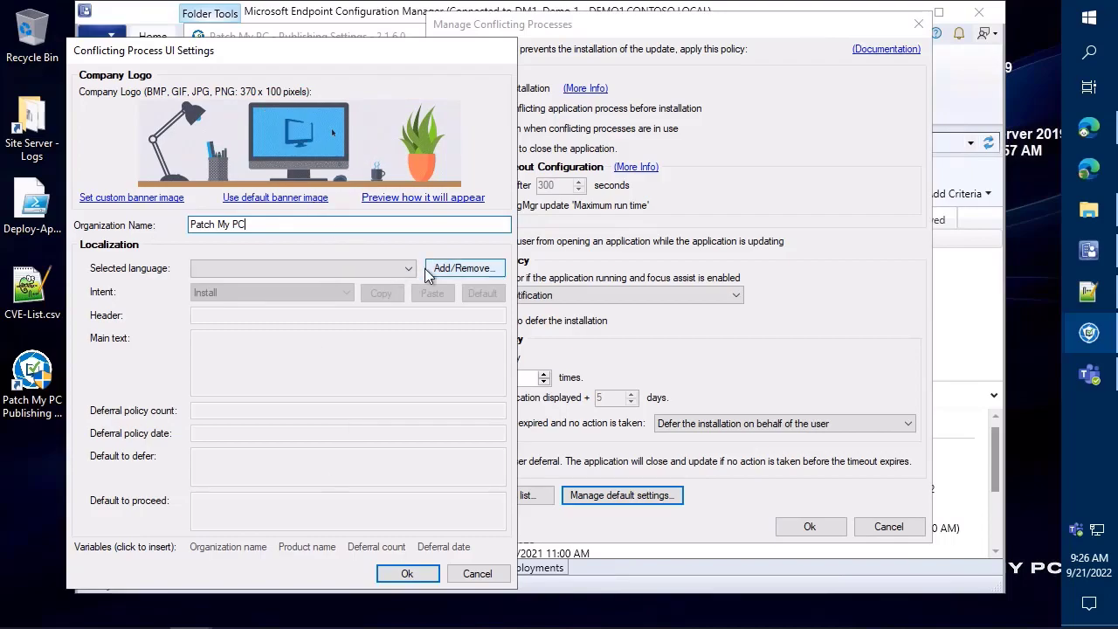
left_click(387, 270)
left_click(415, 267)
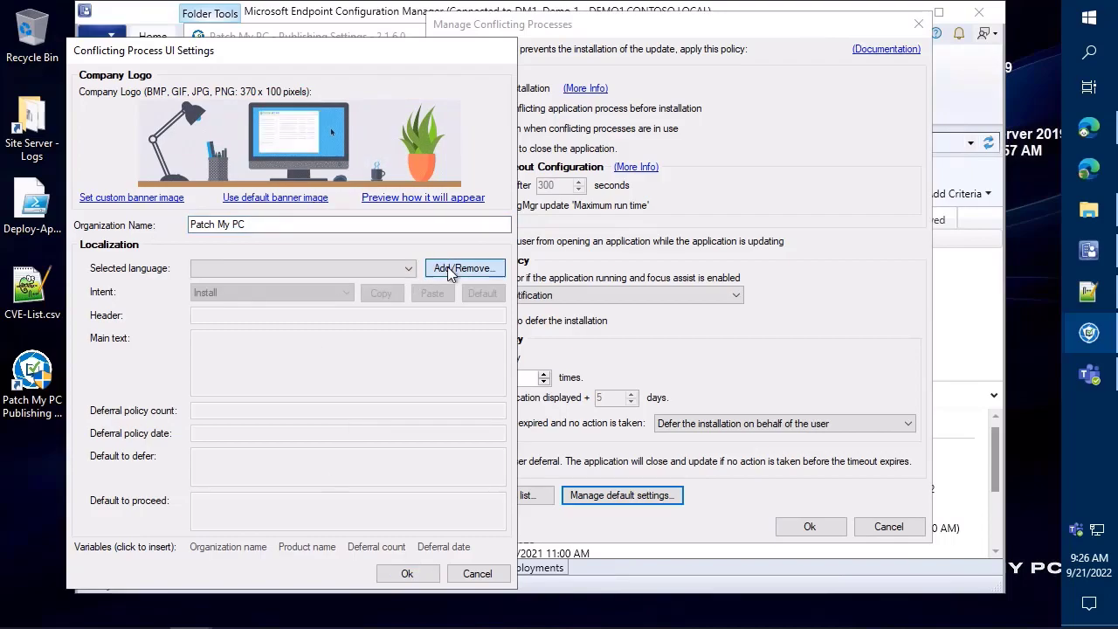
left_click(447, 266)
type("eng")
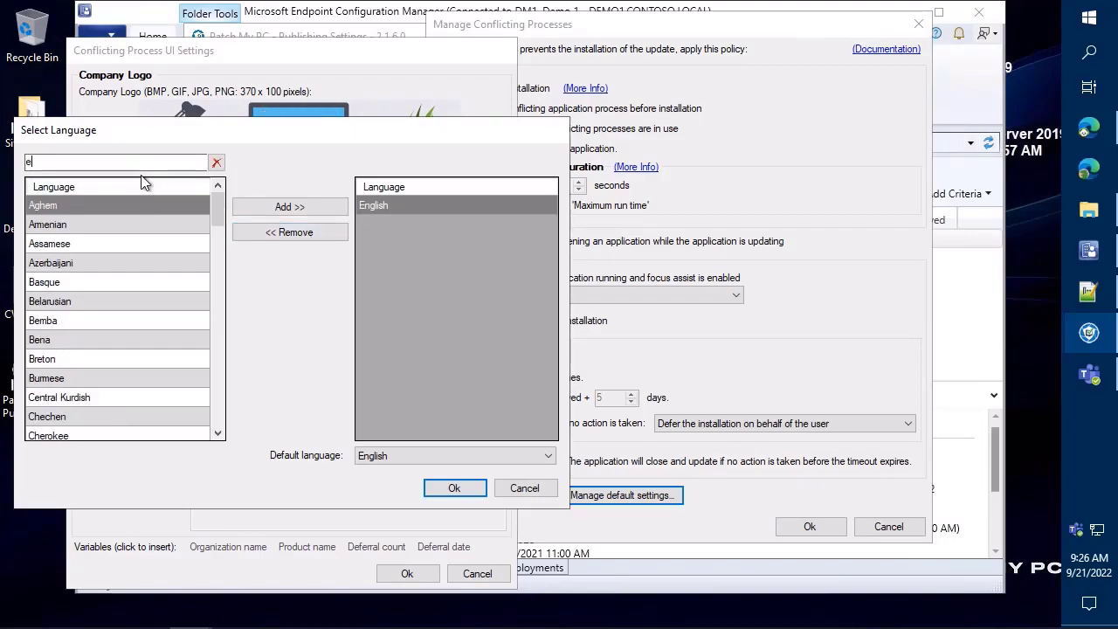
left_click(517, 493)
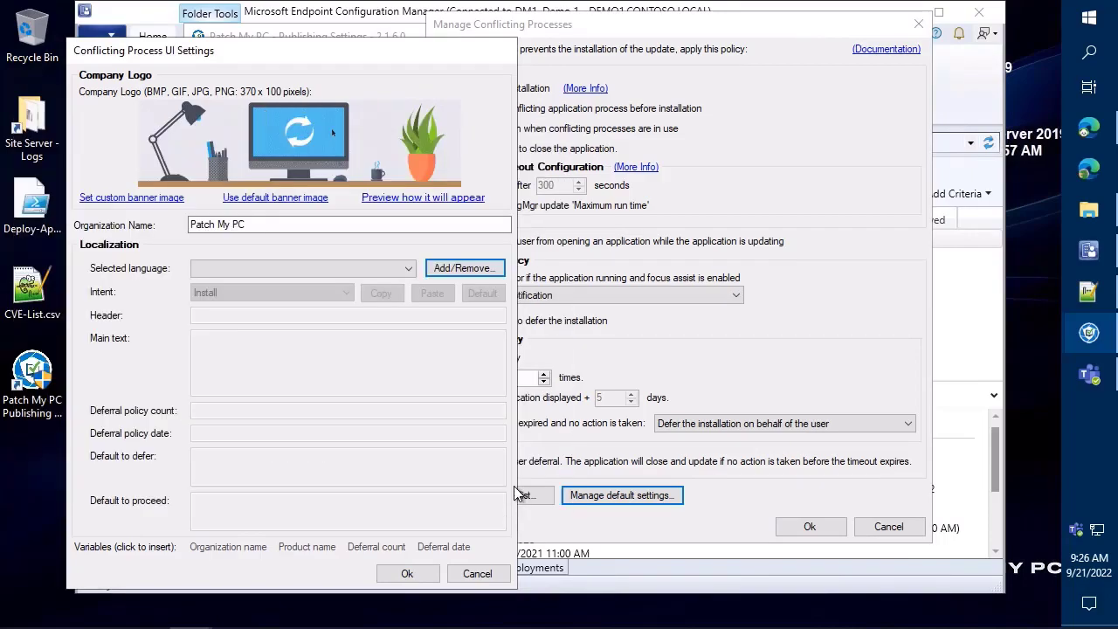
Preview the update notification, examine its header and main text, and dismiss it by snoozing the update
left_click(439, 199)
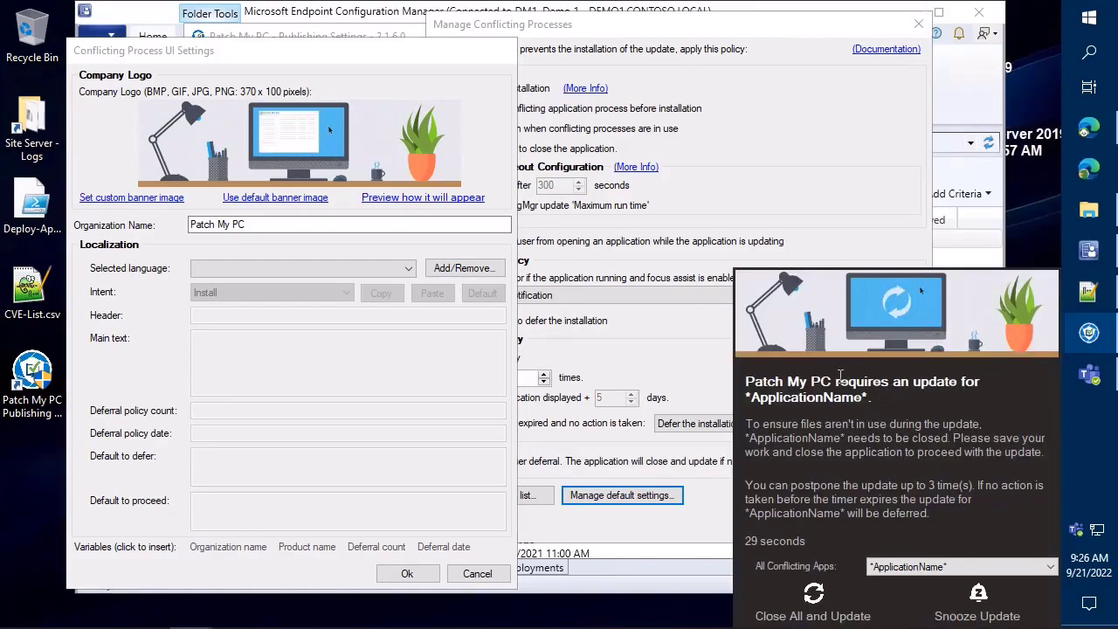
left_click_drag(746, 381, 873, 399)
left_click(764, 424)
left_click_drag(745, 425, 995, 420)
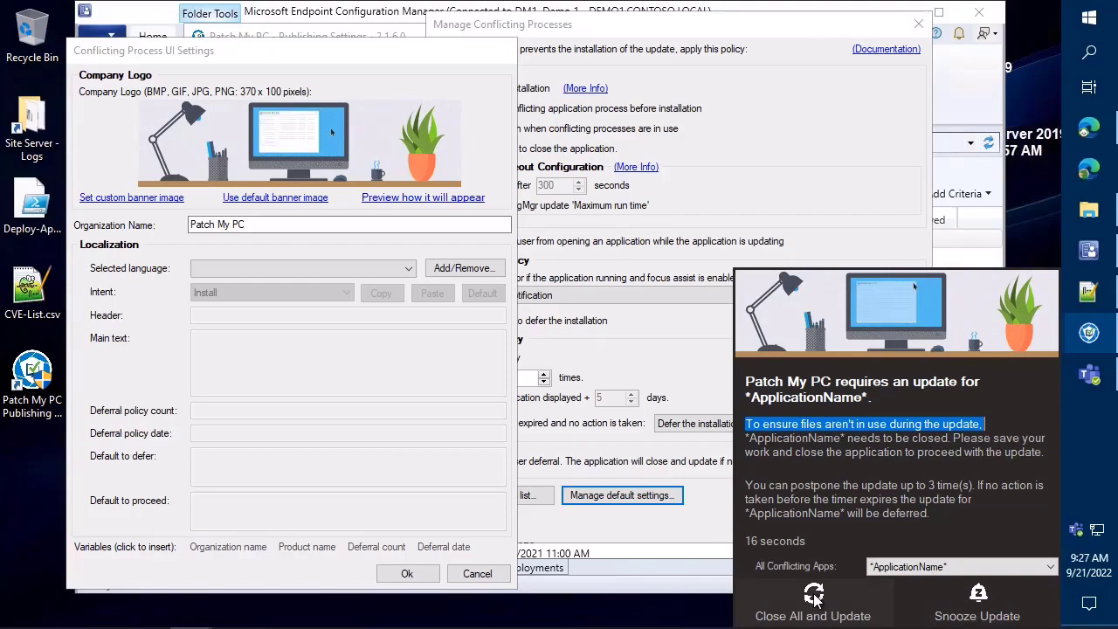
left_click(964, 606)
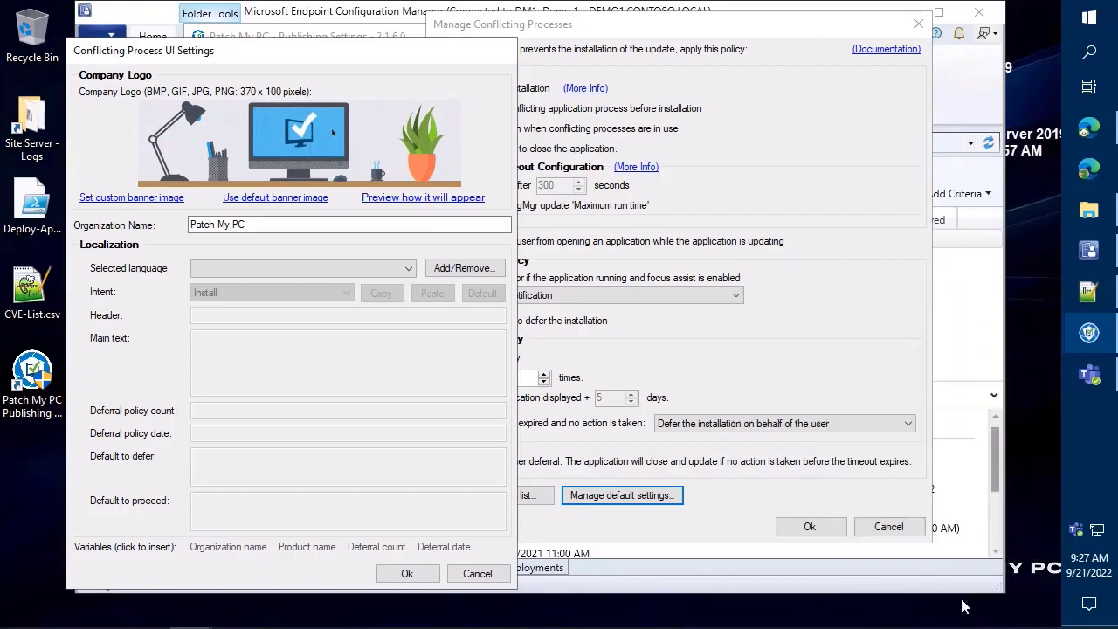
Add French to the notification languages, keeping English as the default language
left_click(432, 268)
left_click(161, 161)
type("engl")
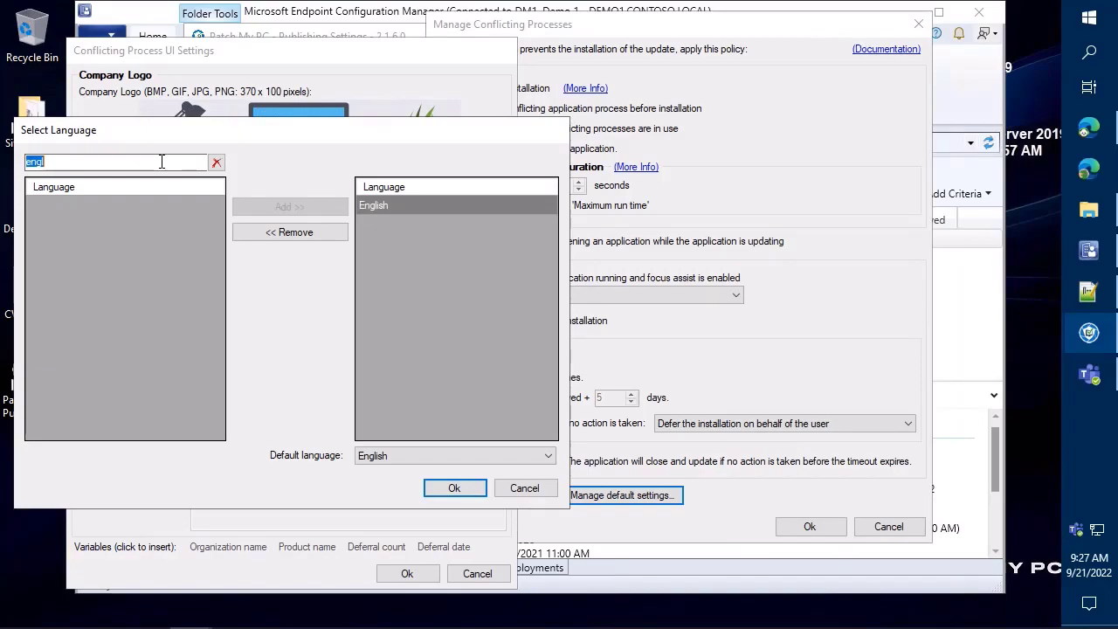
key("BackSpace")
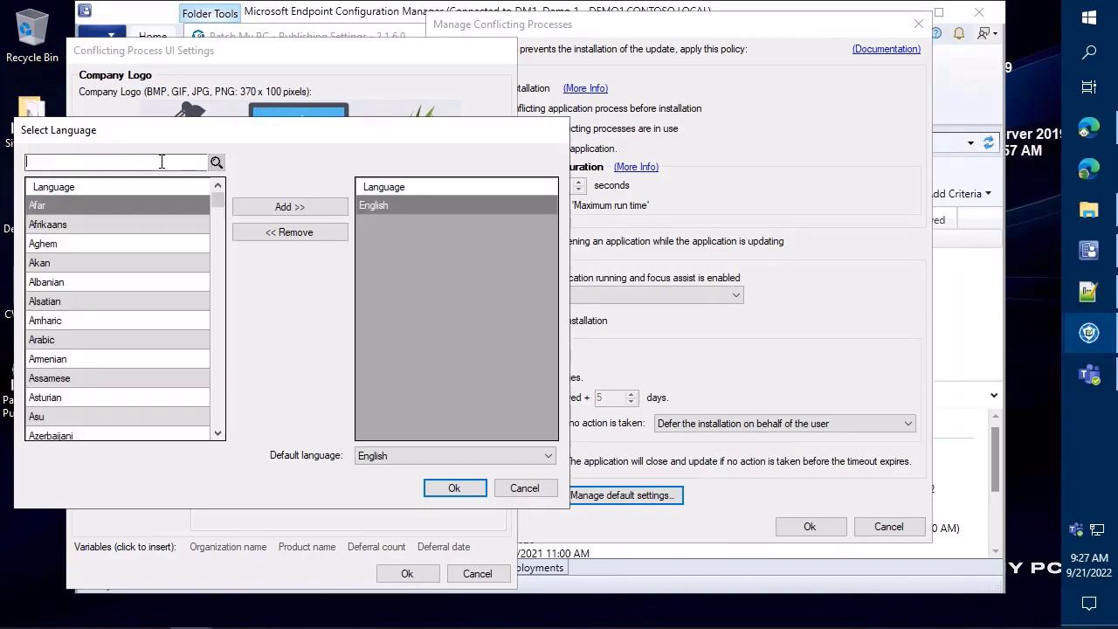
scroll(157, 266, "down", 9)
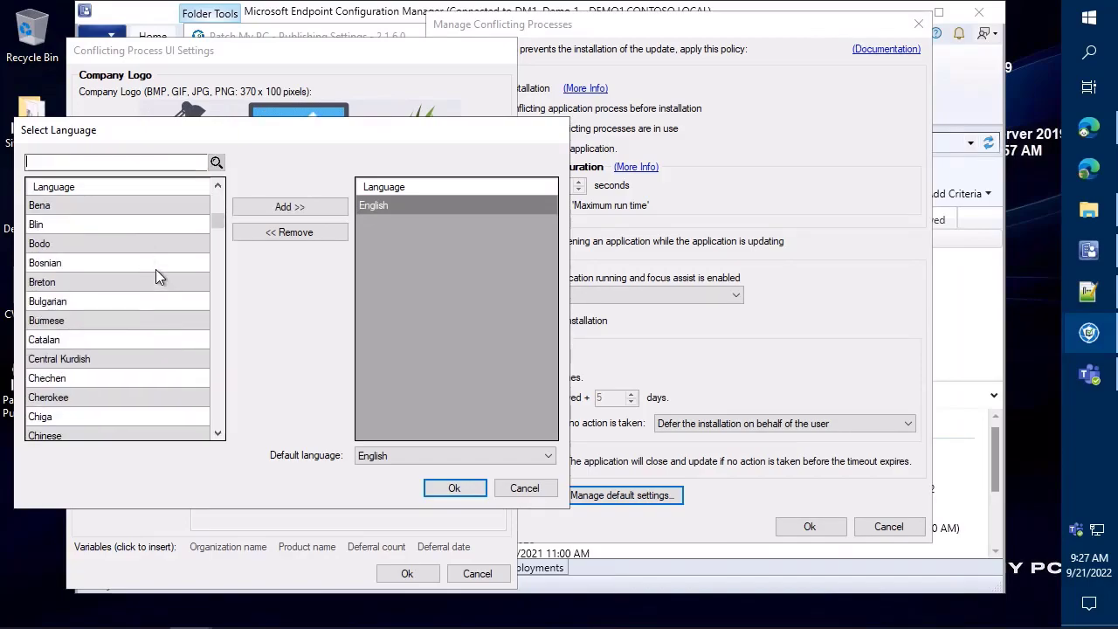
scroll(155, 268, "down", 5)
scroll(155, 268, "up", 3)
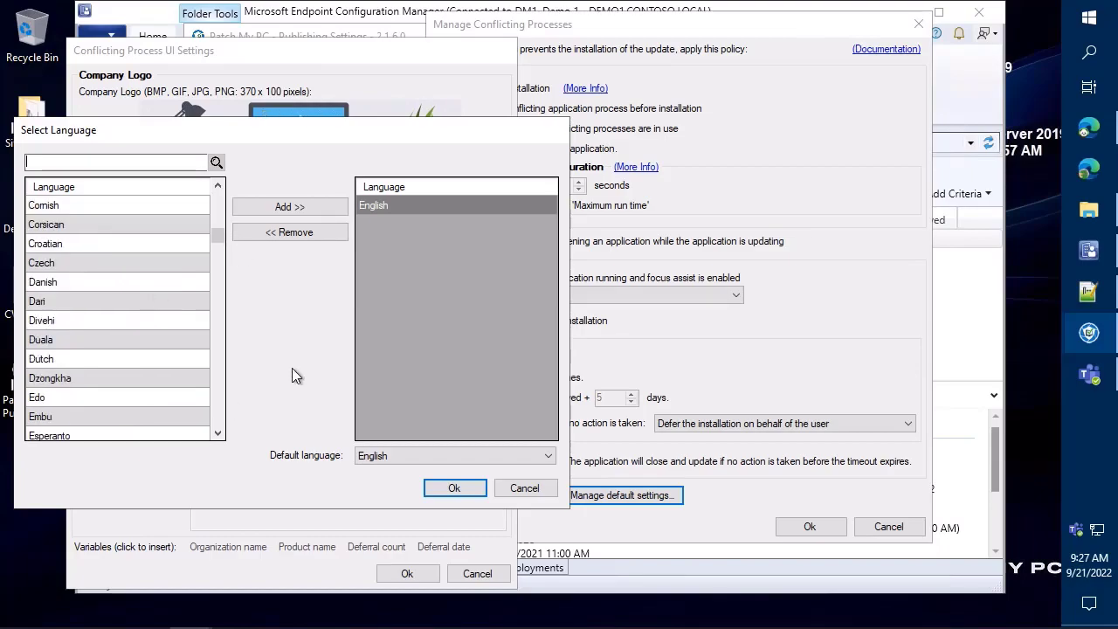
type("fre")
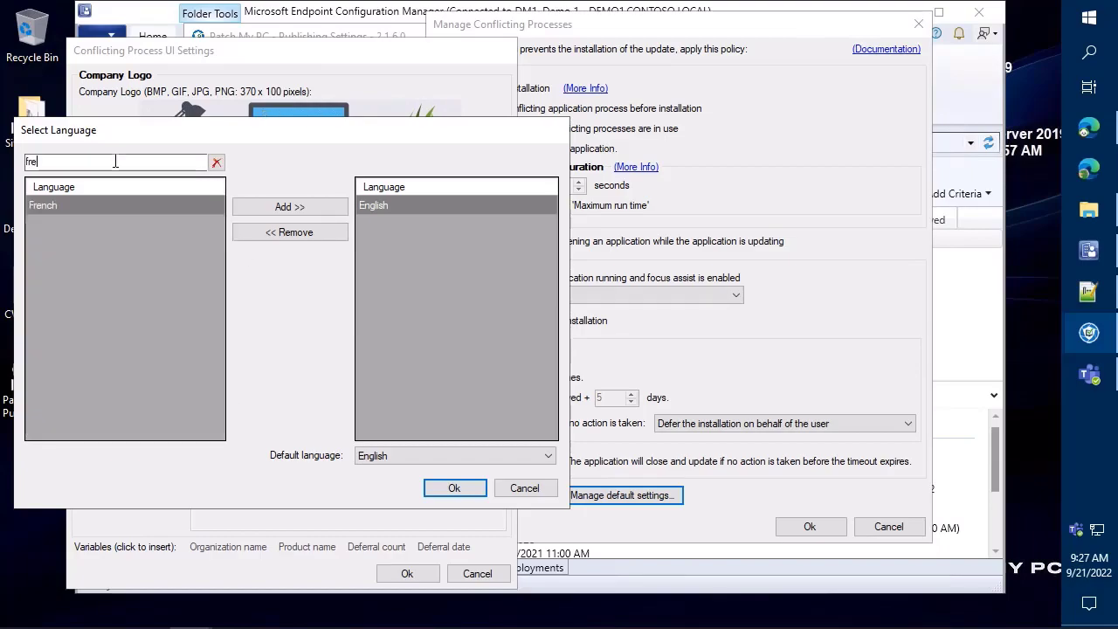
left_click(278, 207)
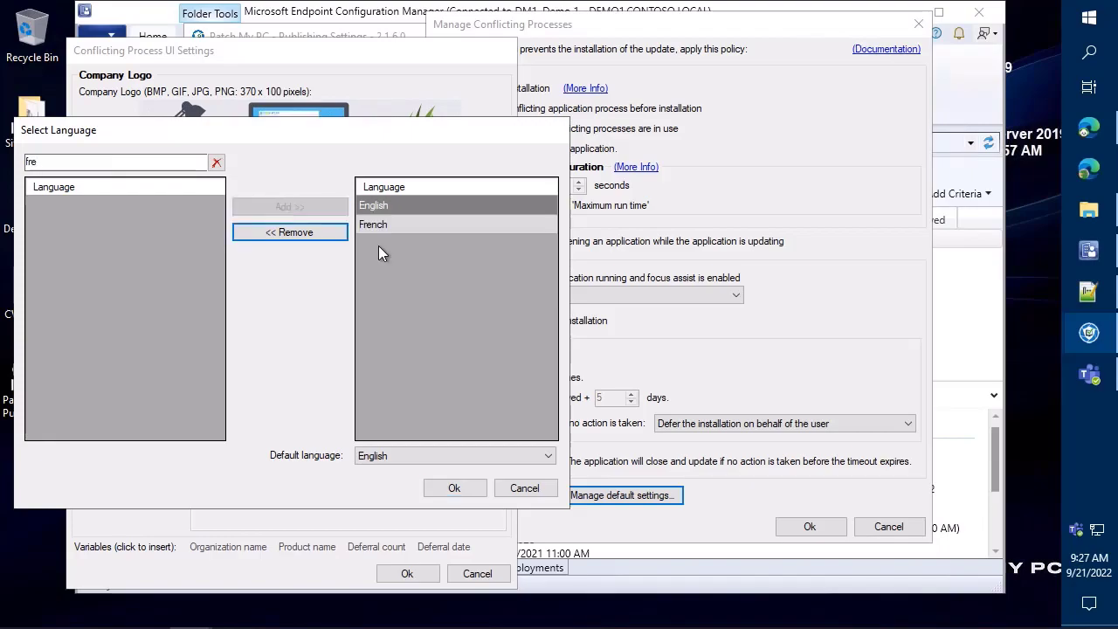
left_click(454, 489)
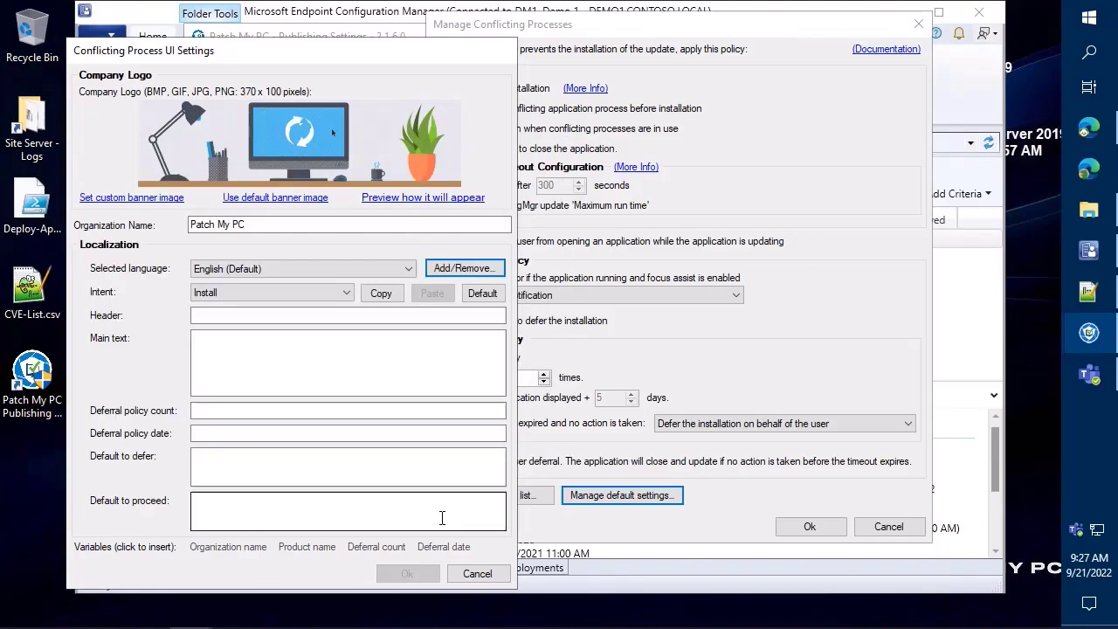
Fill the English notification texts for the Install intent with the default wording
left_click(278, 317)
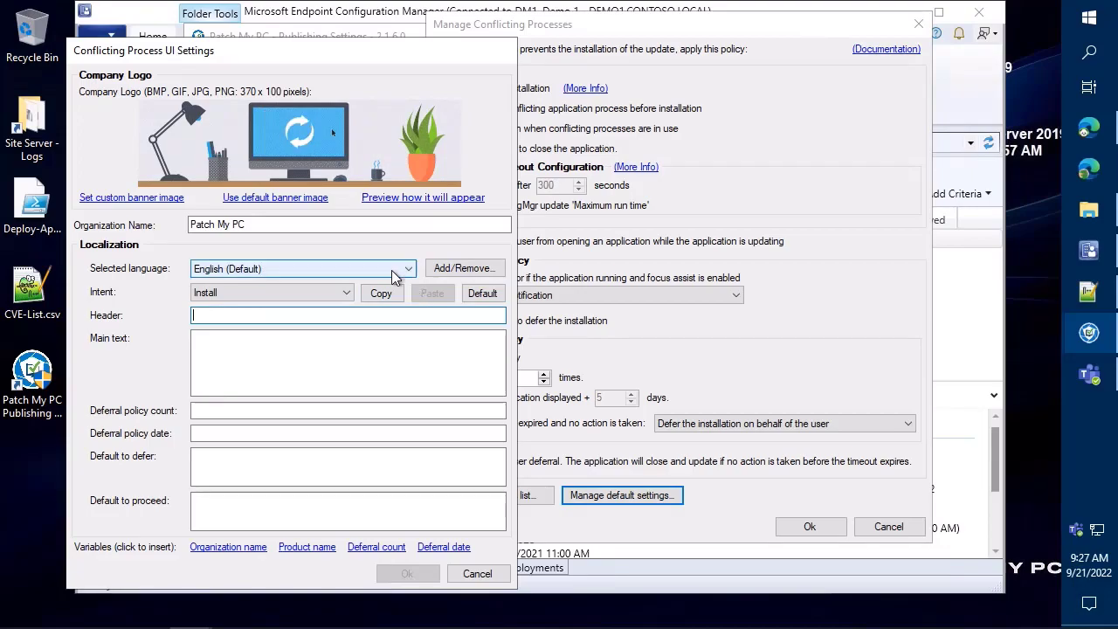
left_click(482, 293)
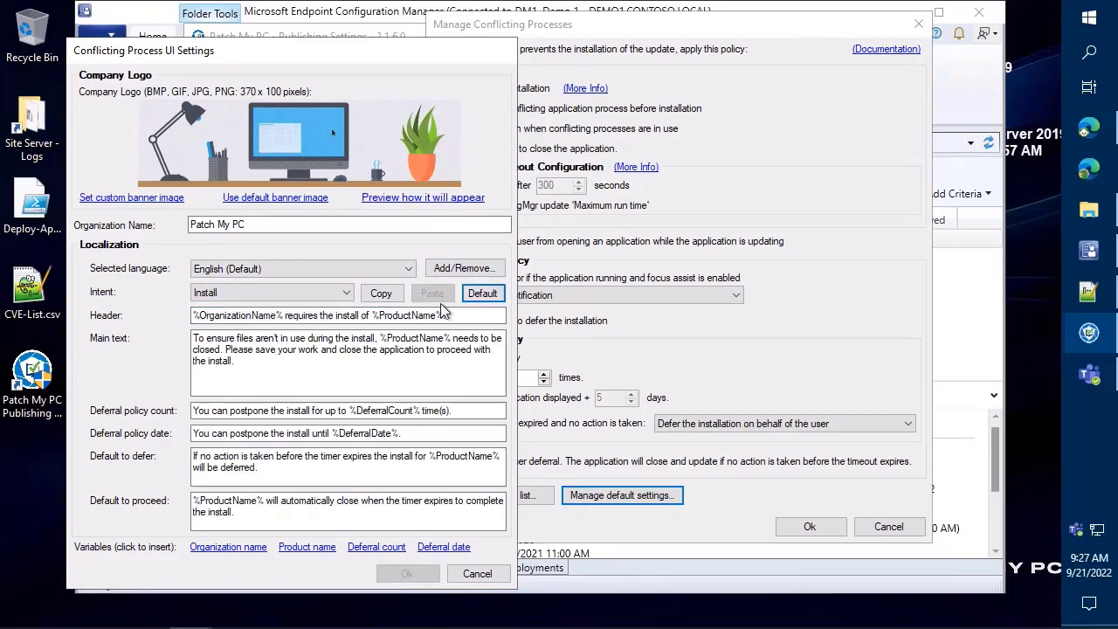
Fill the English notification texts for the Uninstall intent with the default wording
left_click_drag(285, 315, 354, 317)
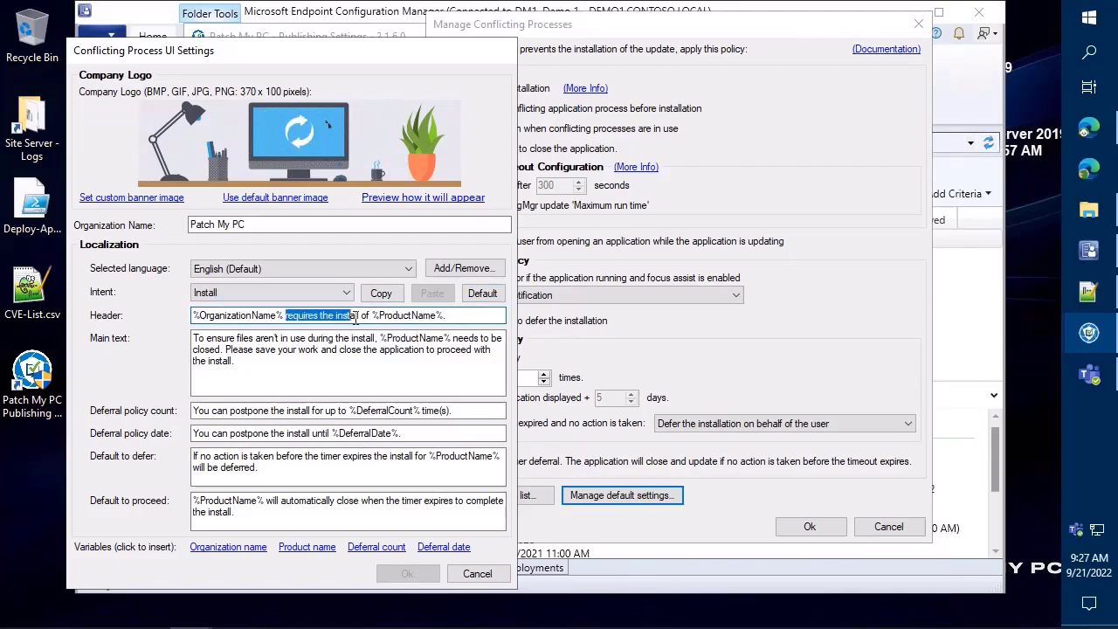
left_click(323, 293)
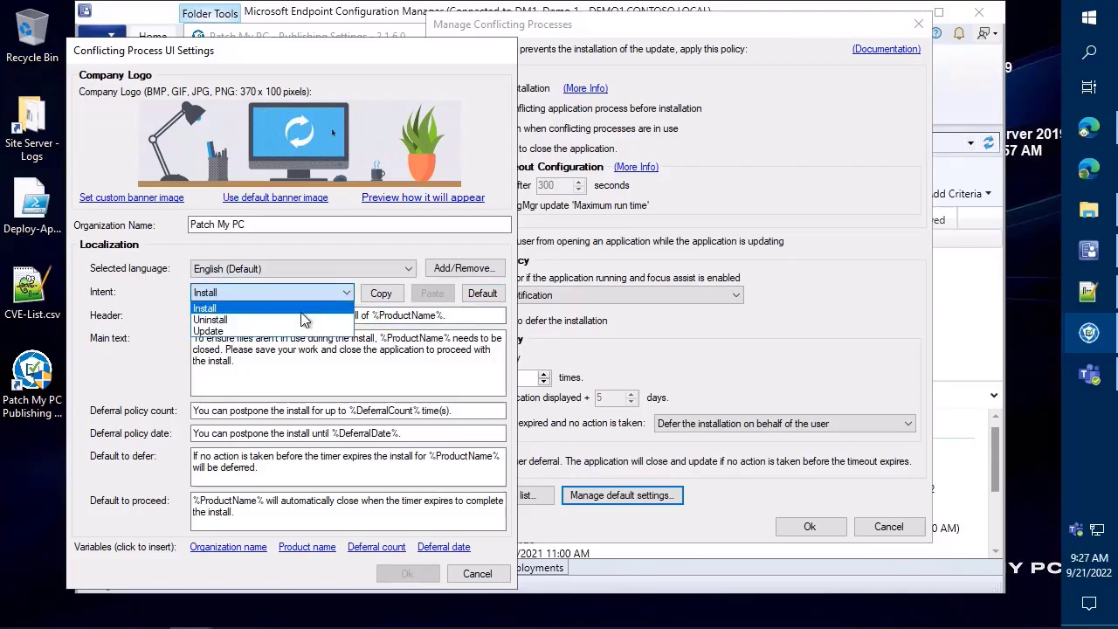
left_click(287, 320)
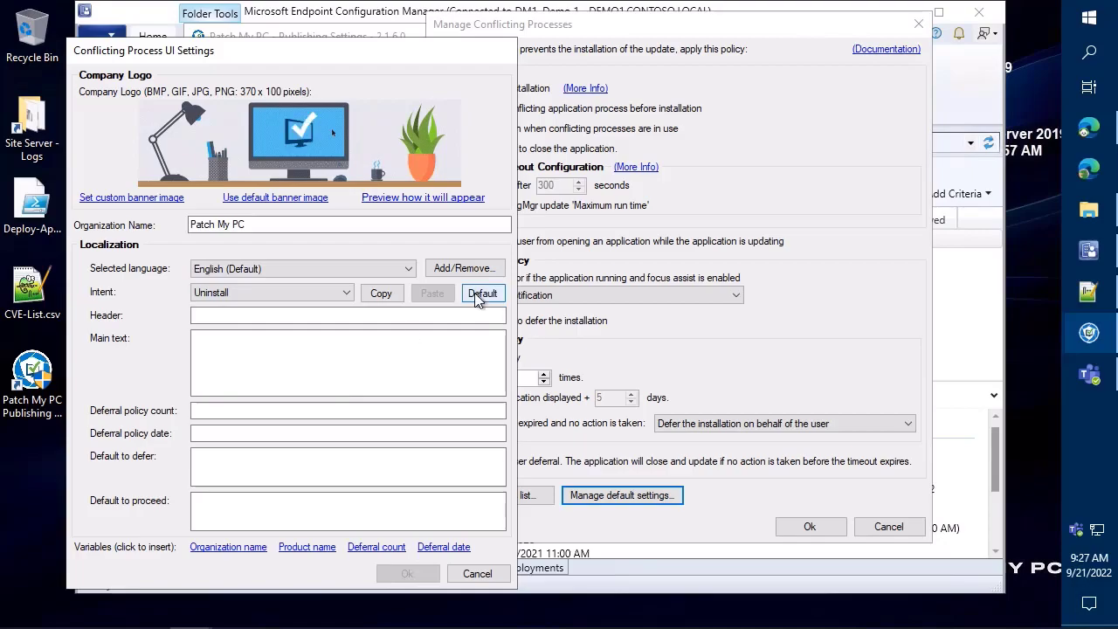
left_click(482, 294)
Fill the English notification texts for the Update intent with the default wording and examine the main text
left_click(298, 295)
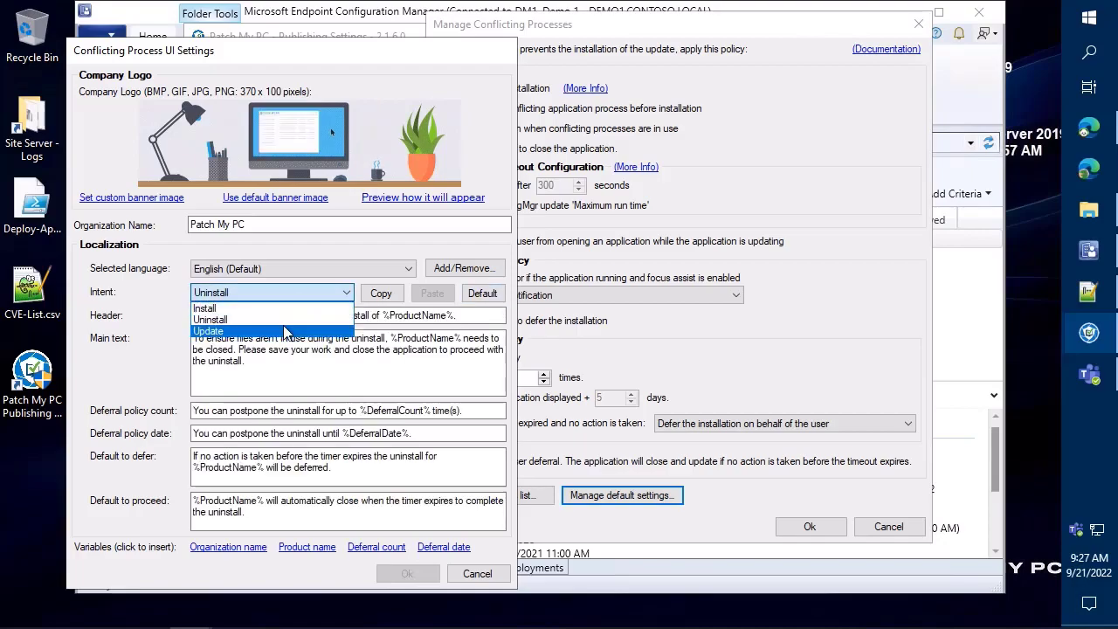
left_click(284, 332)
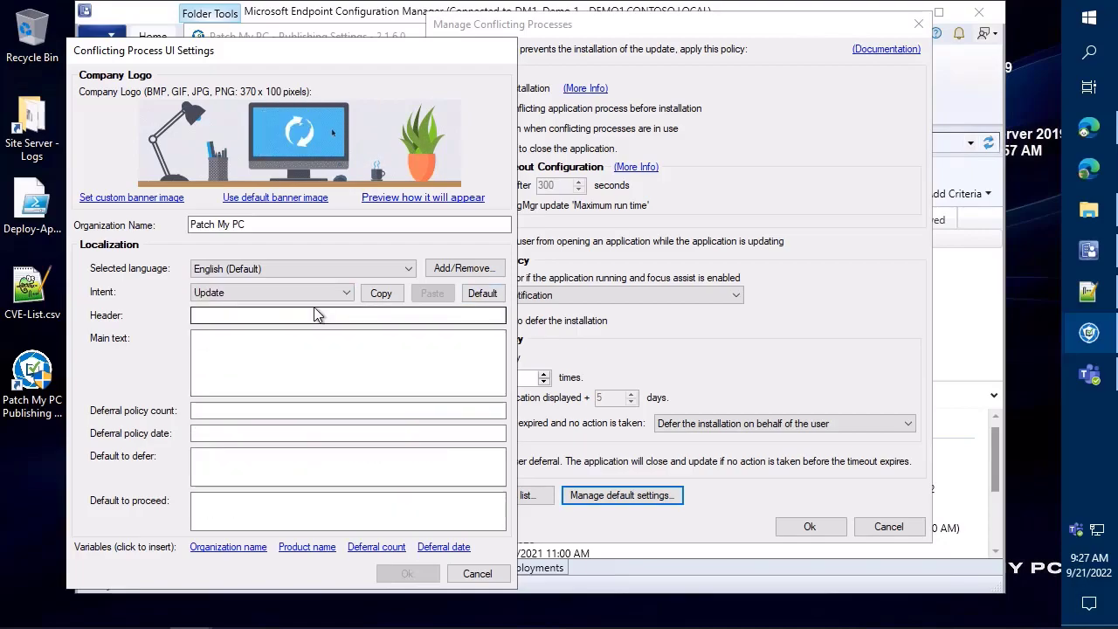
left_click(481, 293)
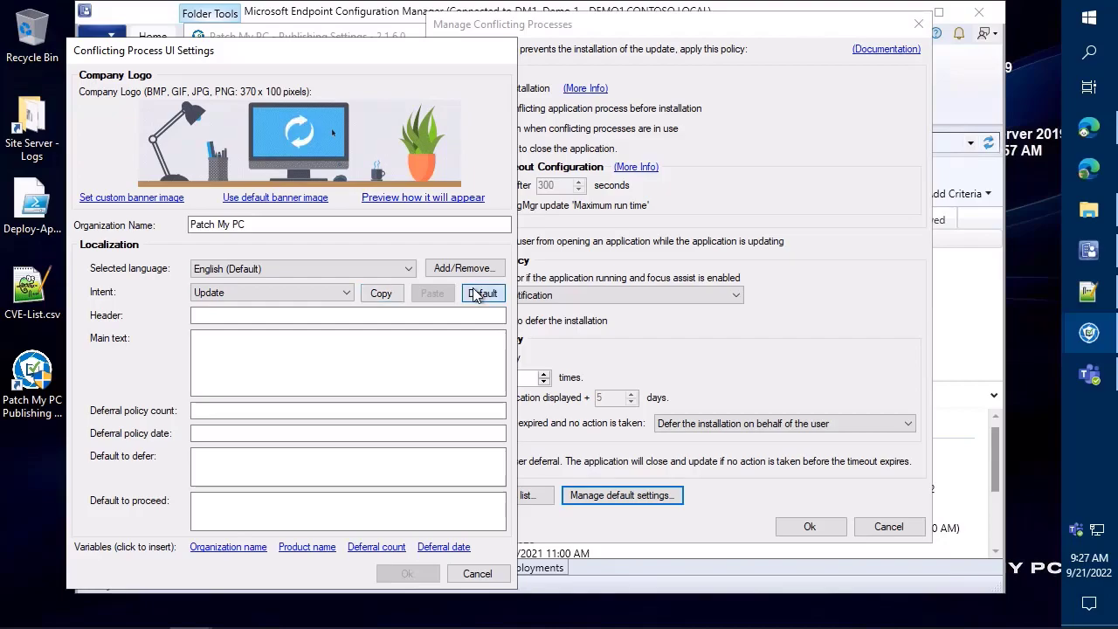
left_click(295, 333)
key("ctrl+a")
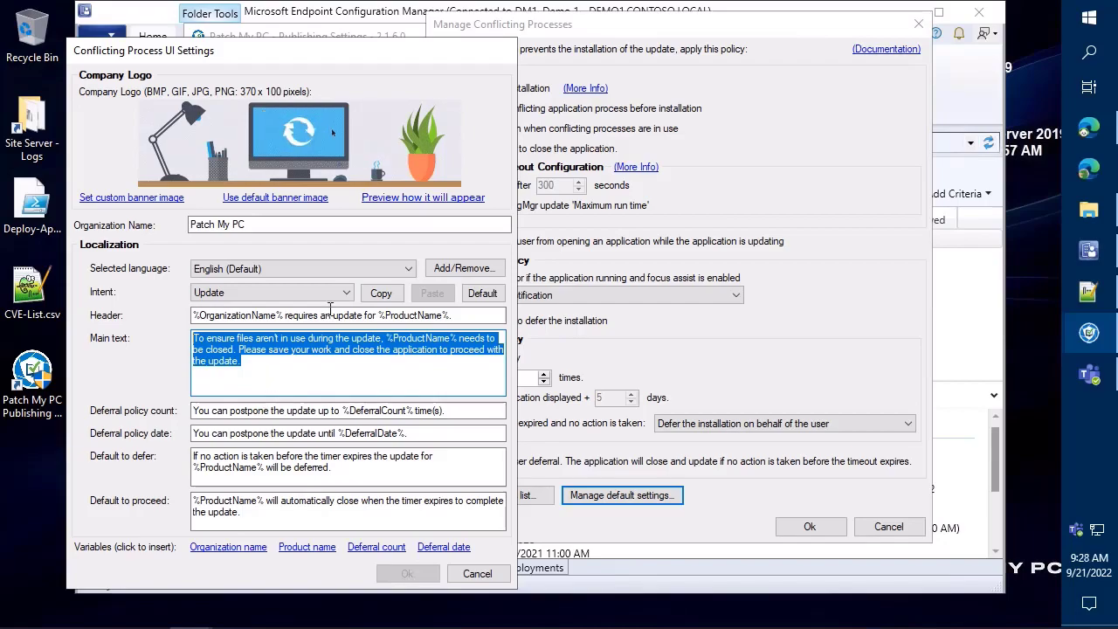
Switch the notification language to French, fill the Update intent's texts with the default wording, and examine them
left_click(342, 272)
left_click(284, 296)
left_click(479, 295)
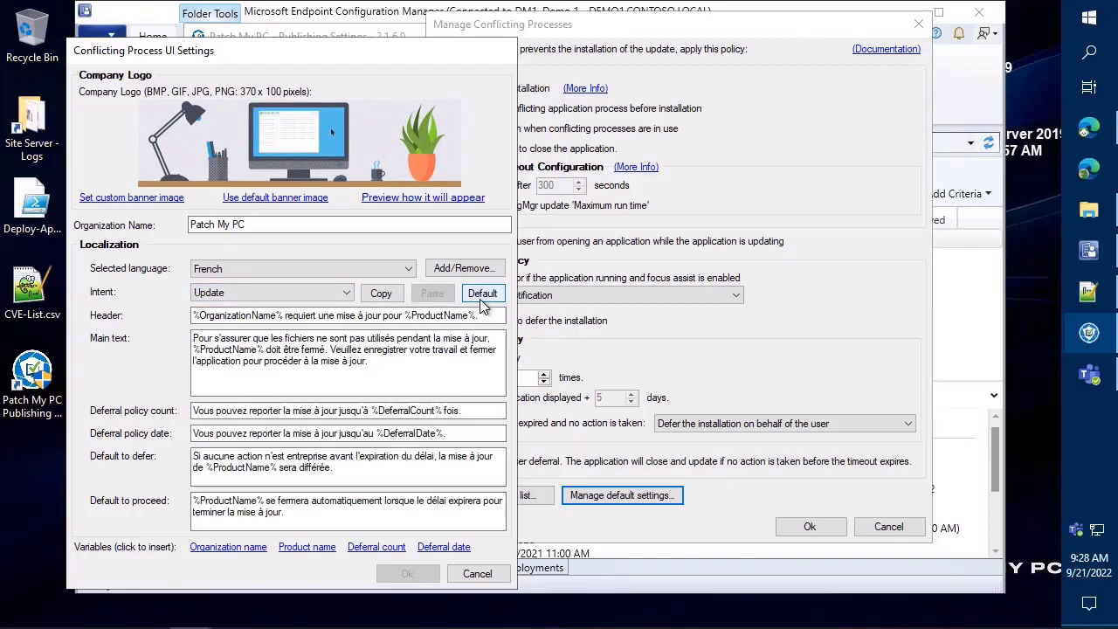
left_click_drag(477, 315, 187, 298)
key("Tab")
key("ctrl+a")
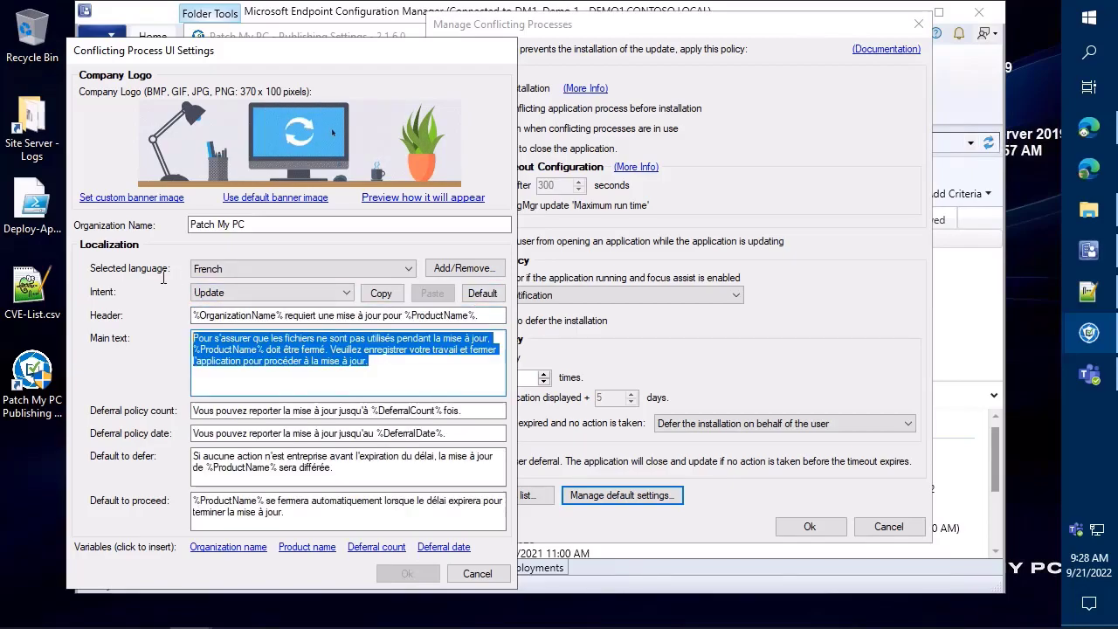
Fill the French notification texts for the Uninstall and Install intents with the default wording and save the UI settings
left_click(282, 294)
left_click(262, 316)
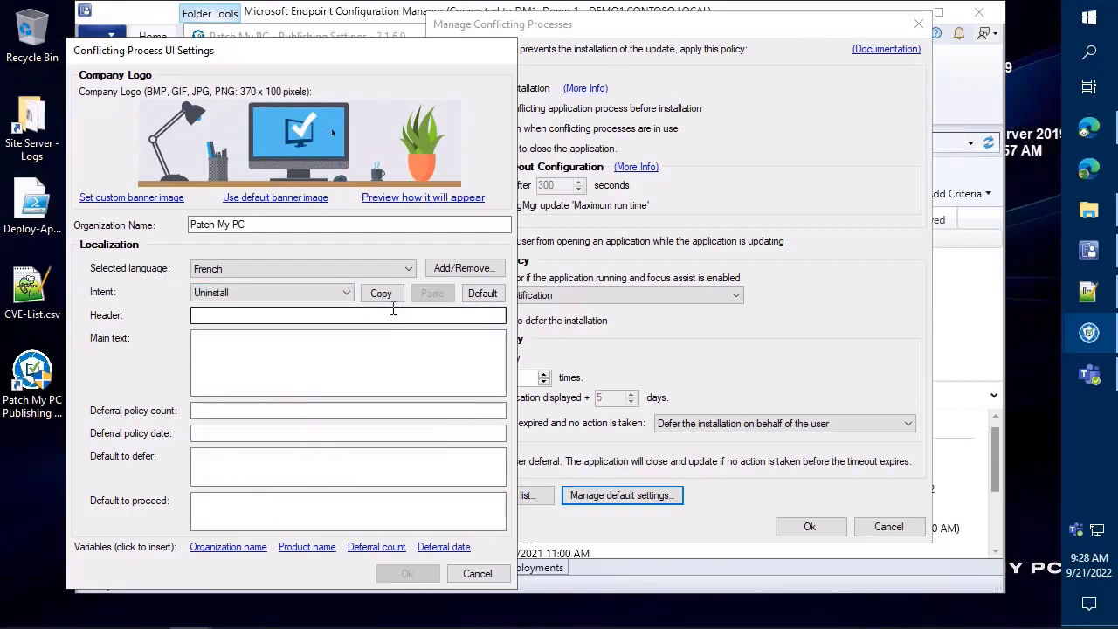
left_click(482, 294)
left_click(288, 294)
left_click(271, 309)
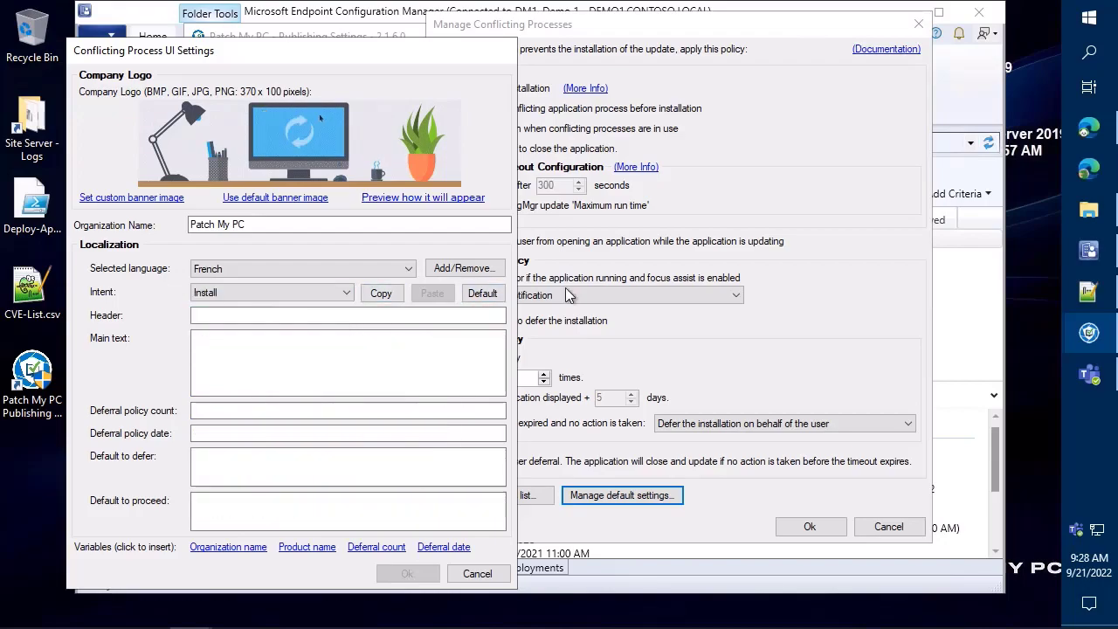
left_click(482, 293)
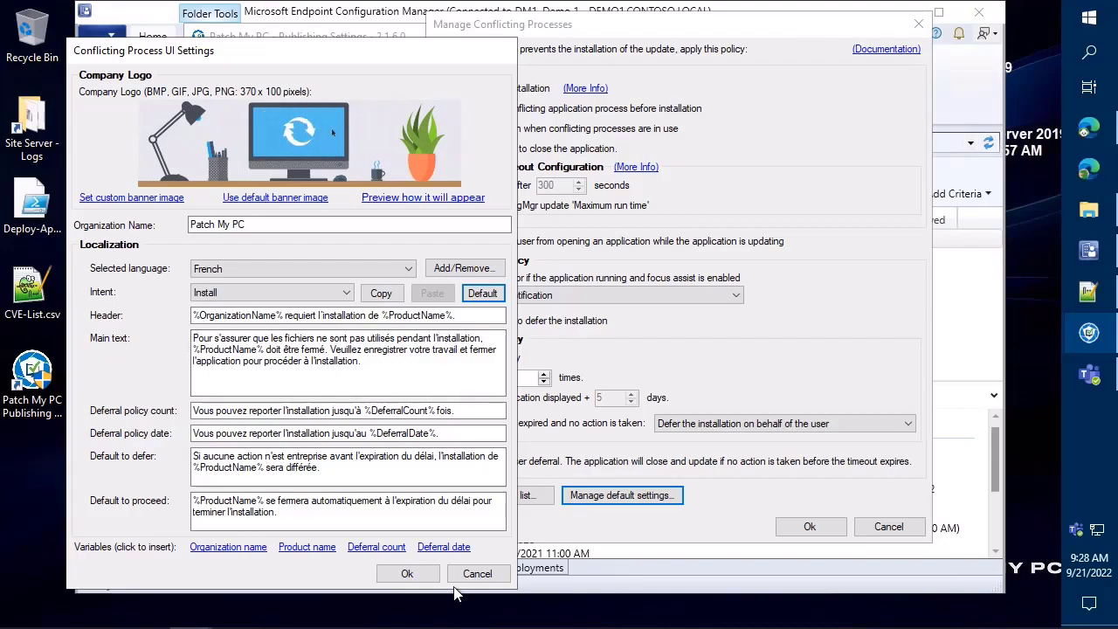
left_click(409, 578)
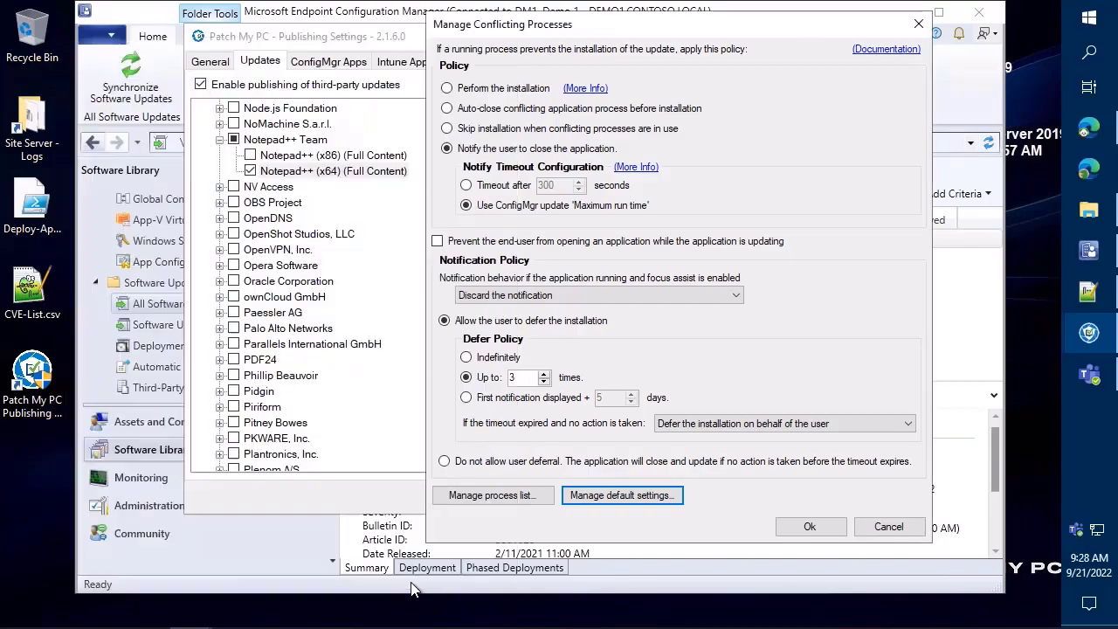
Reopen the default UI settings and use the first Patch-My-PC-Close-and-Update-UI-Popup GIF from Documents as the custom banner
left_click(628, 495)
left_click_drag(622, 18, 213, 45)
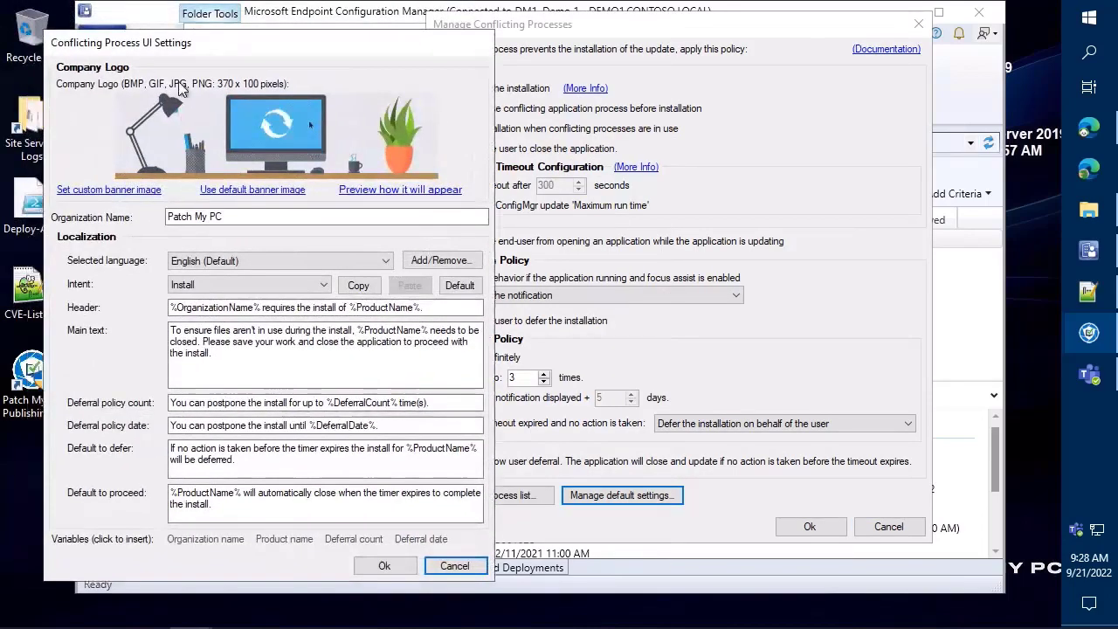
left_click(140, 193)
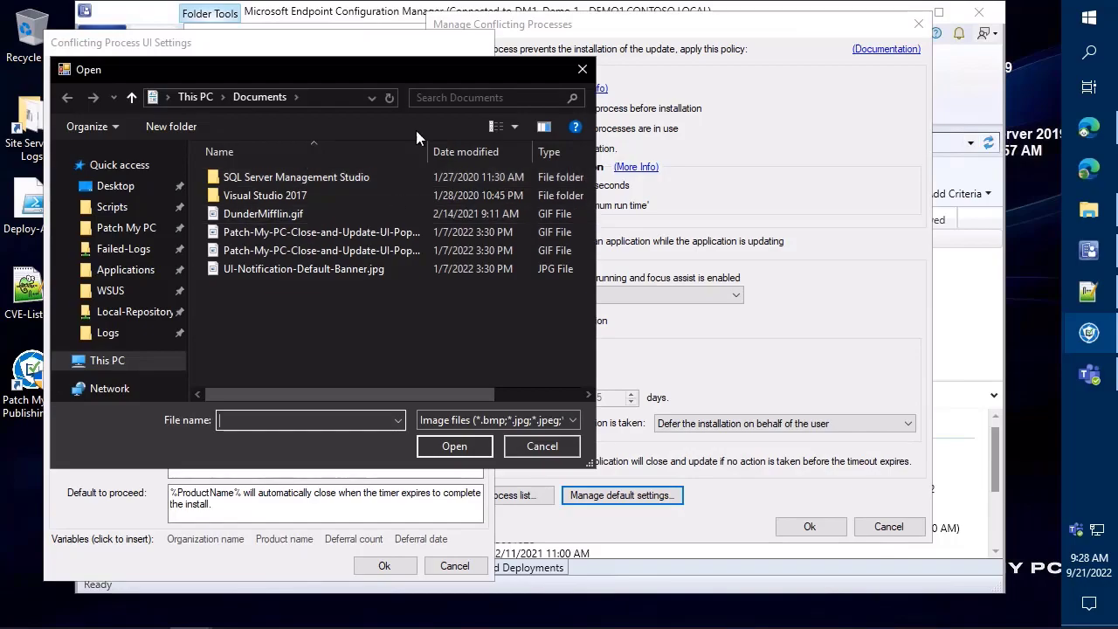
left_click_drag(428, 152, 451, 152)
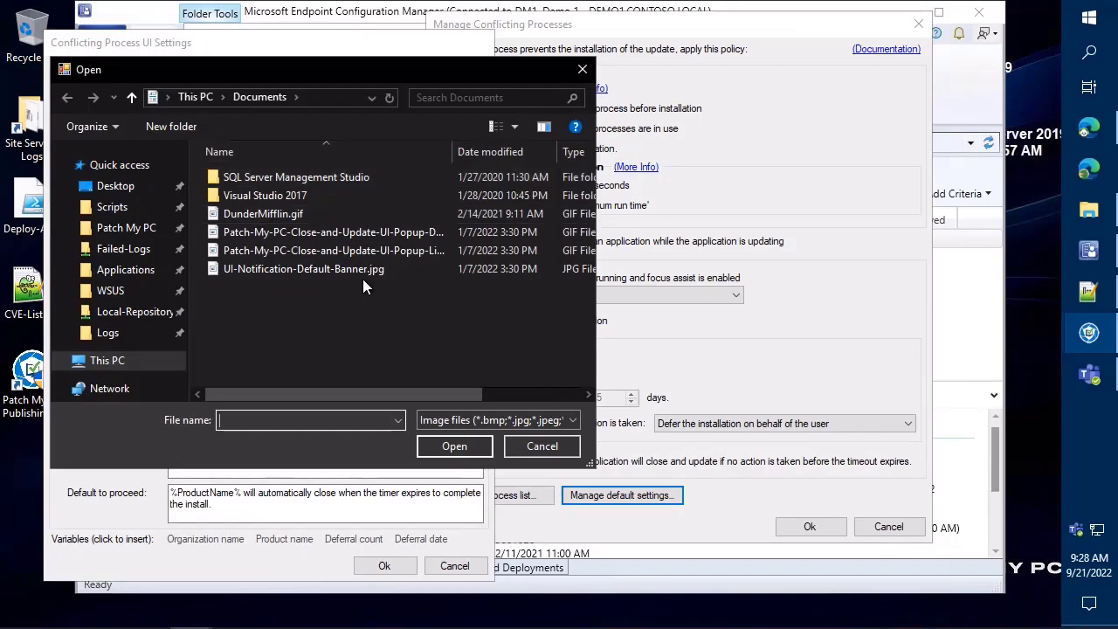
double_click(409, 233)
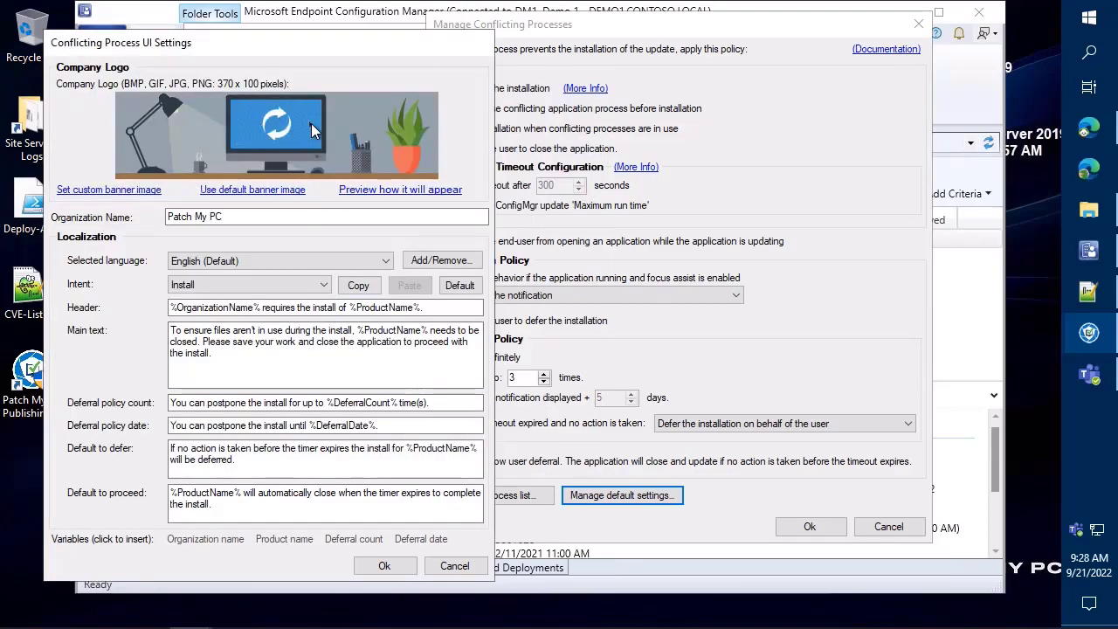
Restore the default banner image, then save the conflicting process settings and apply the publishing settings
left_click(262, 191)
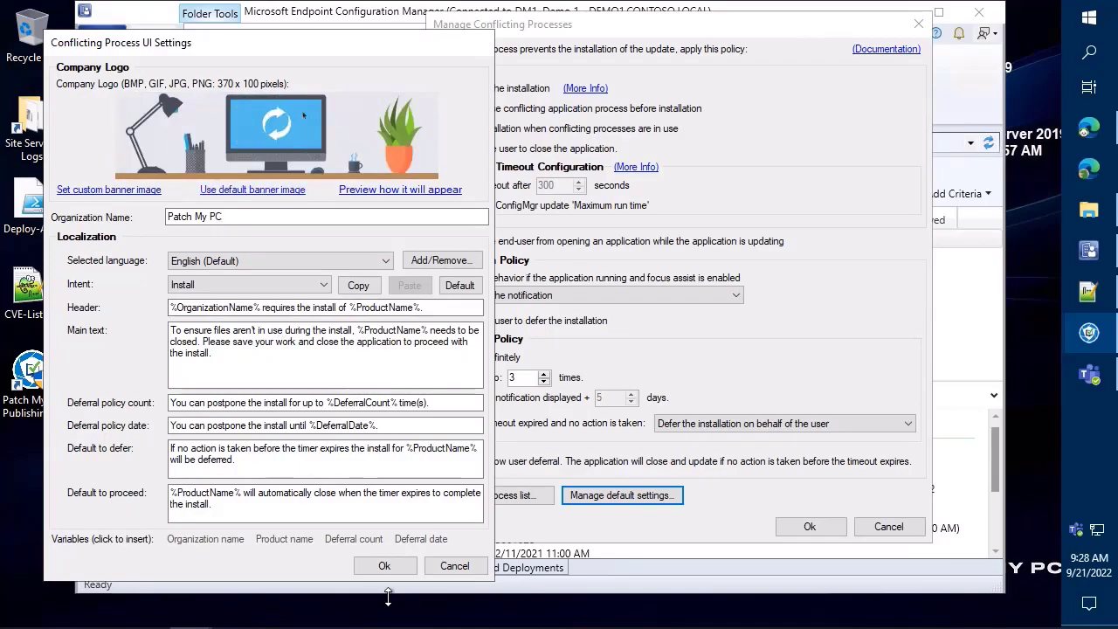
left_click(404, 566)
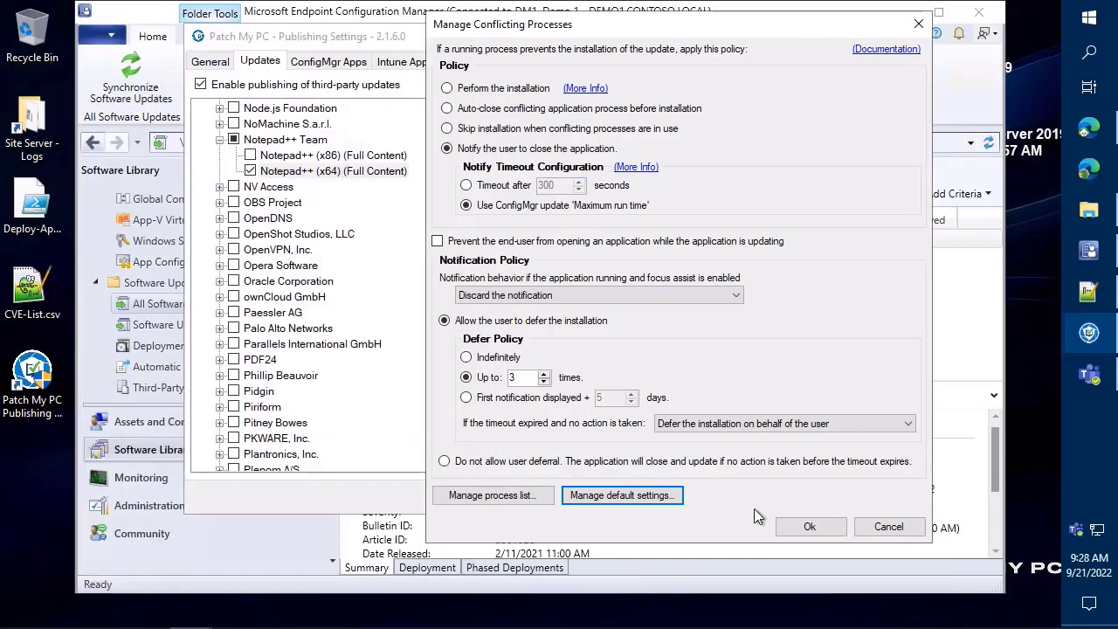
left_click(806, 527)
left_click(769, 497)
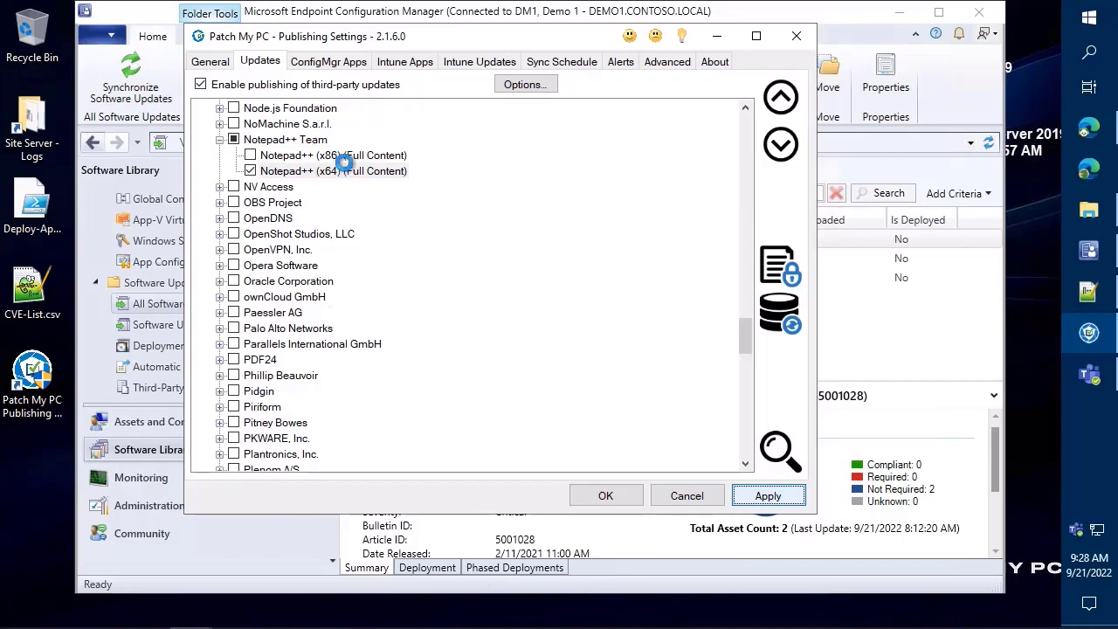
Check the customization options of Notepad++ (x64), including its conflicting process management
left_click(348, 175)
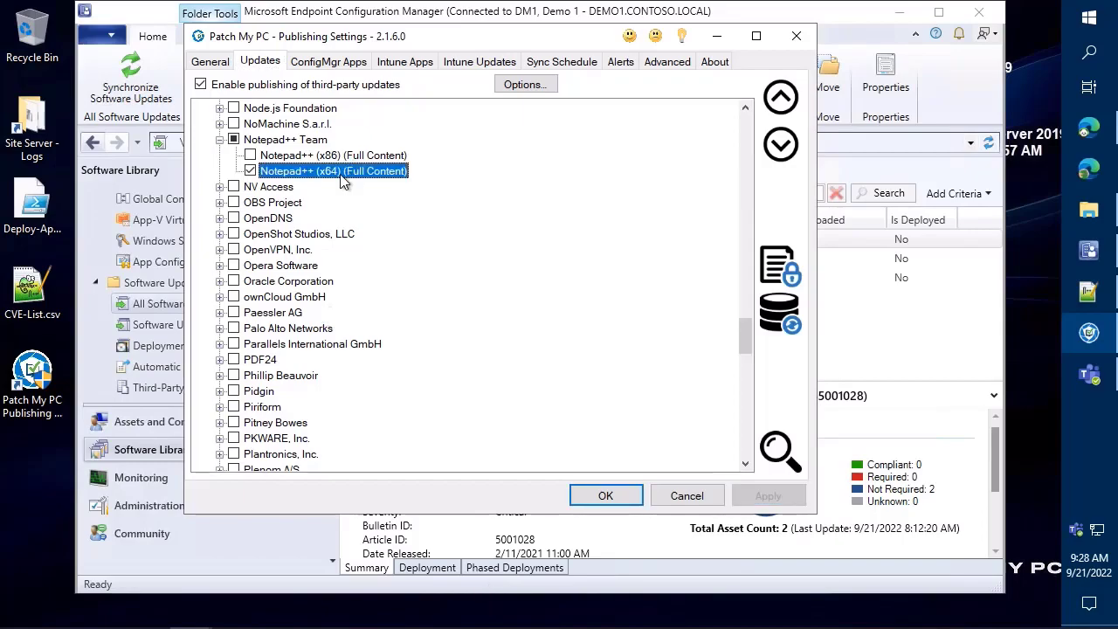
right_click(342, 177)
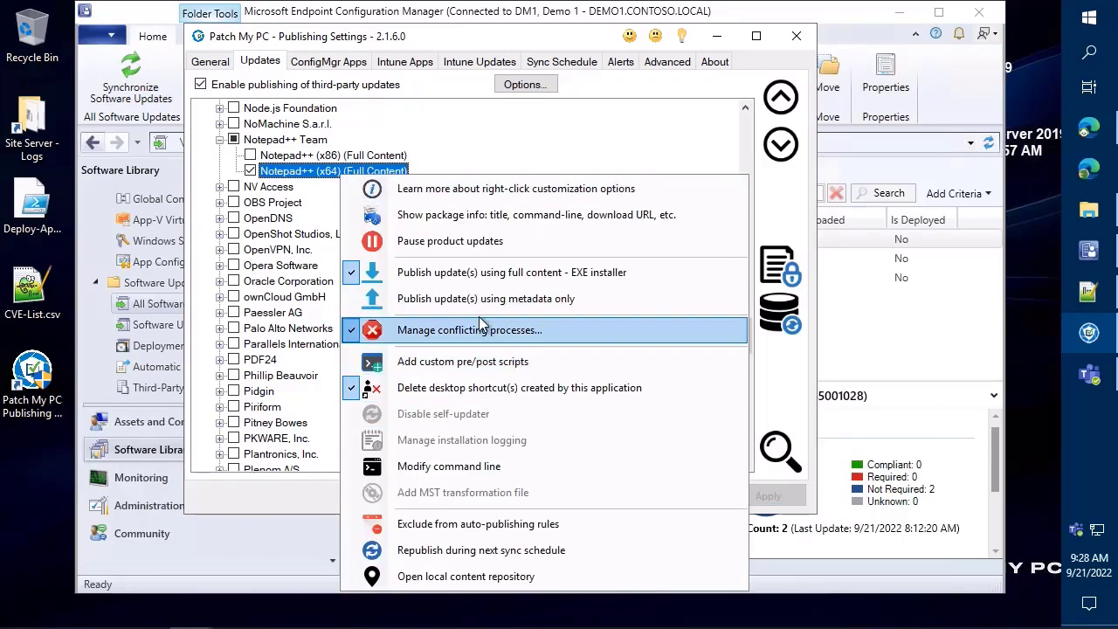
left_click(502, 331)
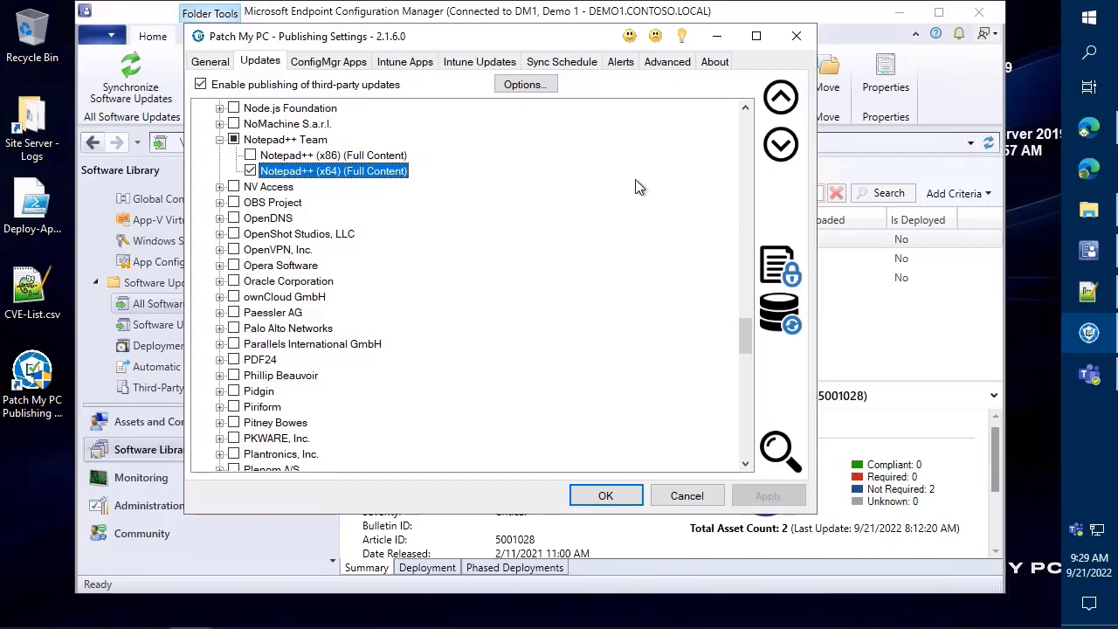
Run a publishing service sync immediately from the sync schedule settings
left_click(572, 63)
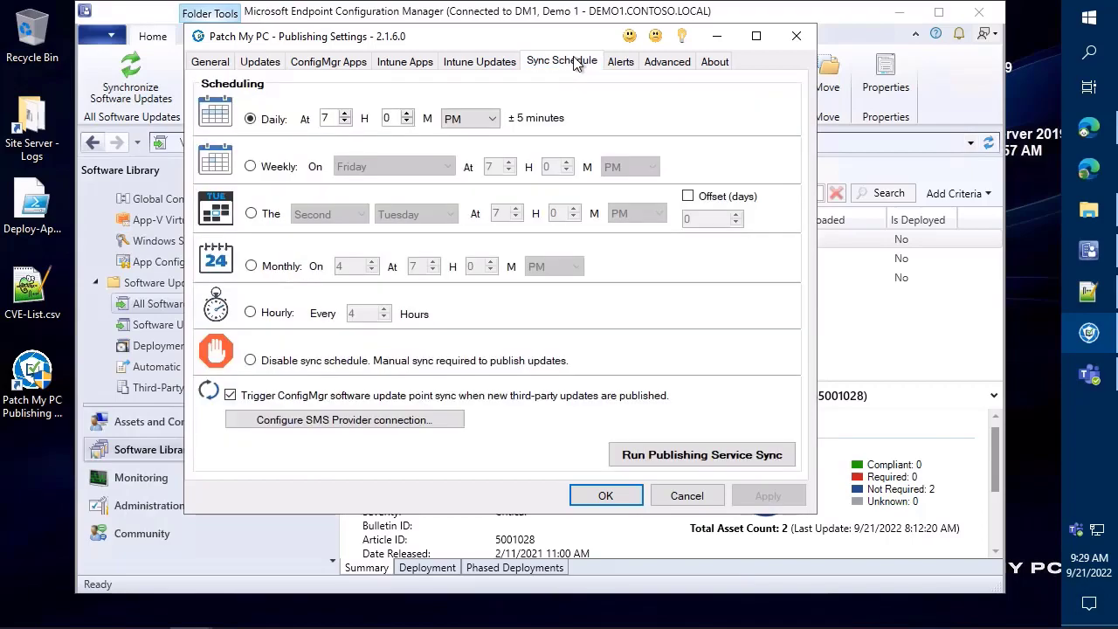
left_click(769, 461)
left_click(662, 385)
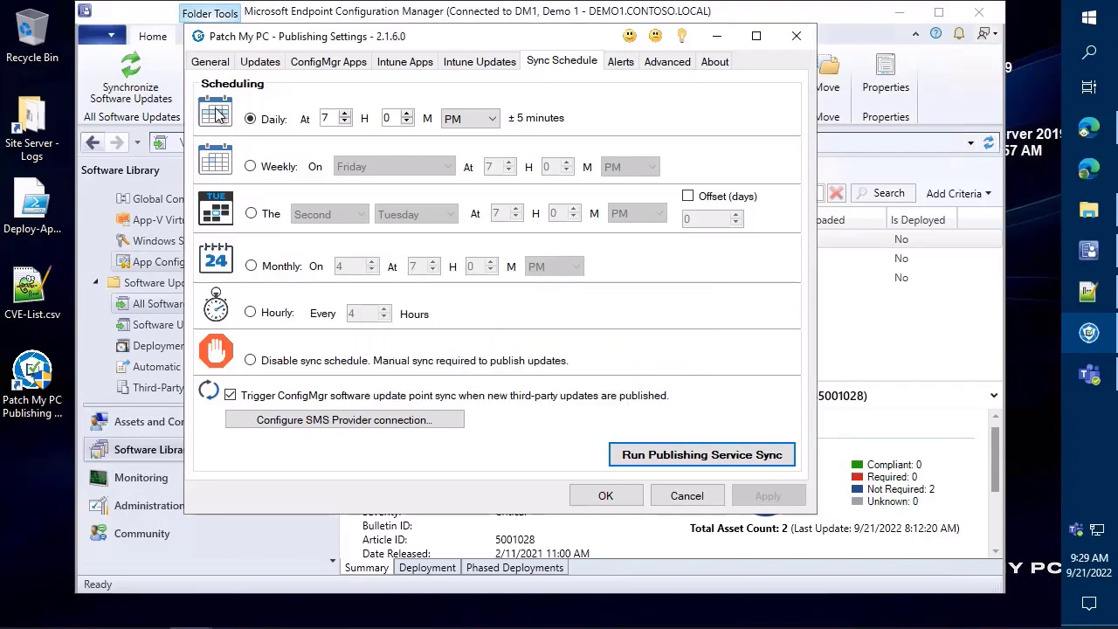
Examine the All Products customization options for updates, and open the security scope selection for All Products under ConfigMgr apps
left_click(280, 63)
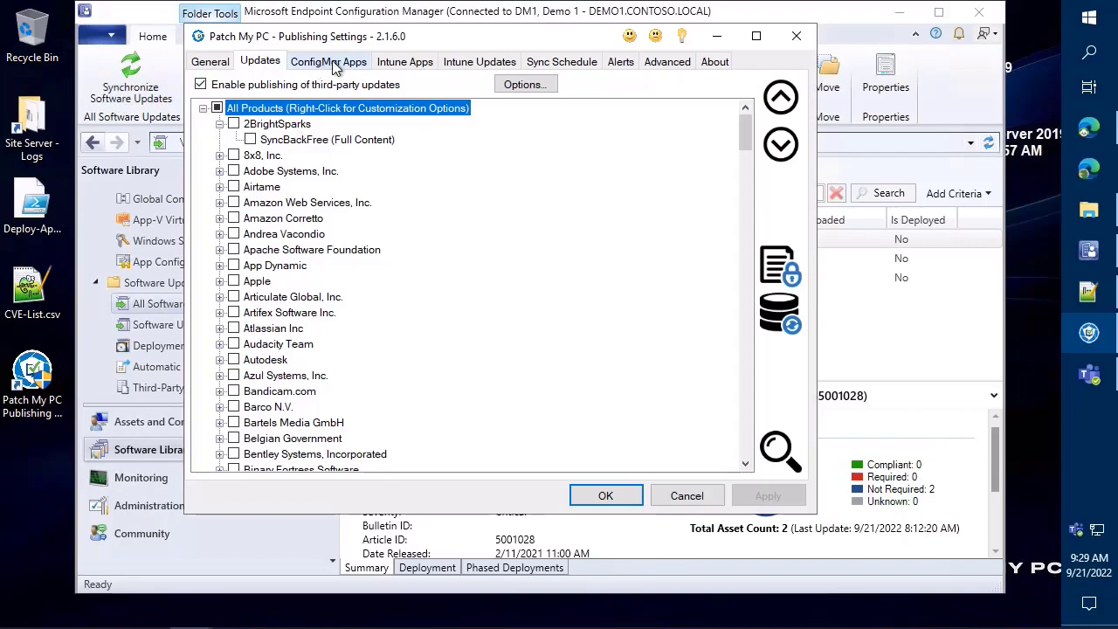
right_click(314, 107)
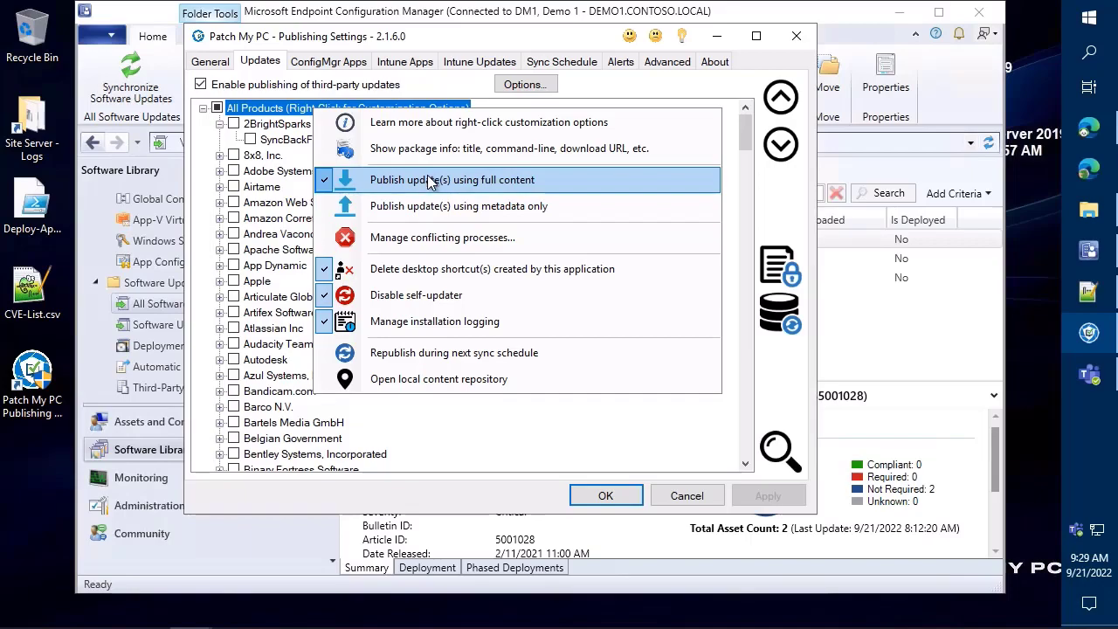
left_click(351, 63)
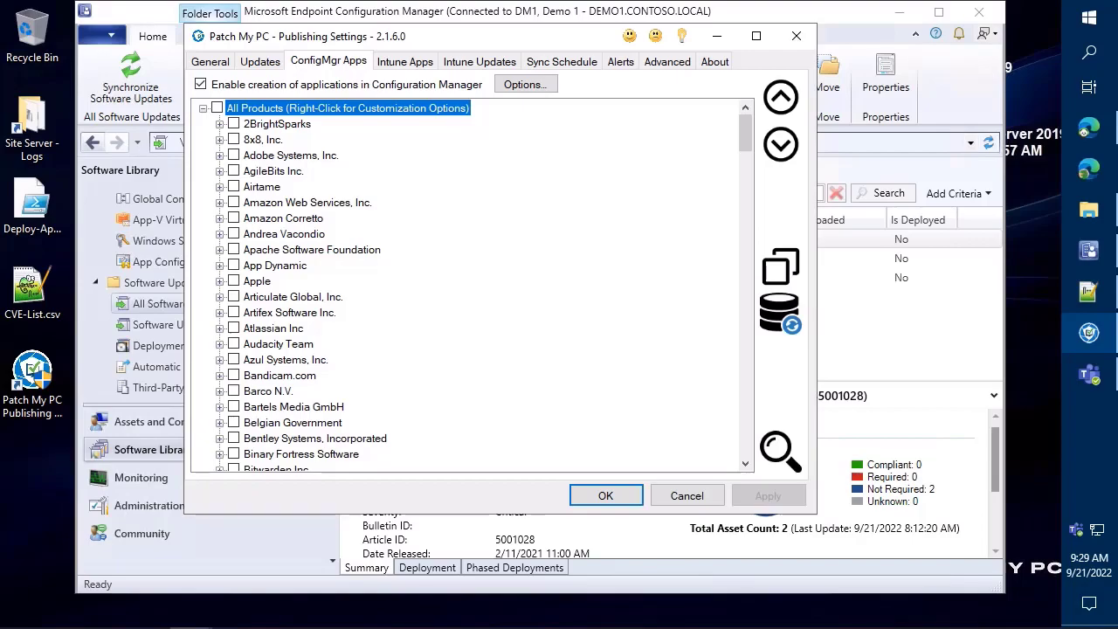
right_click(350, 110)
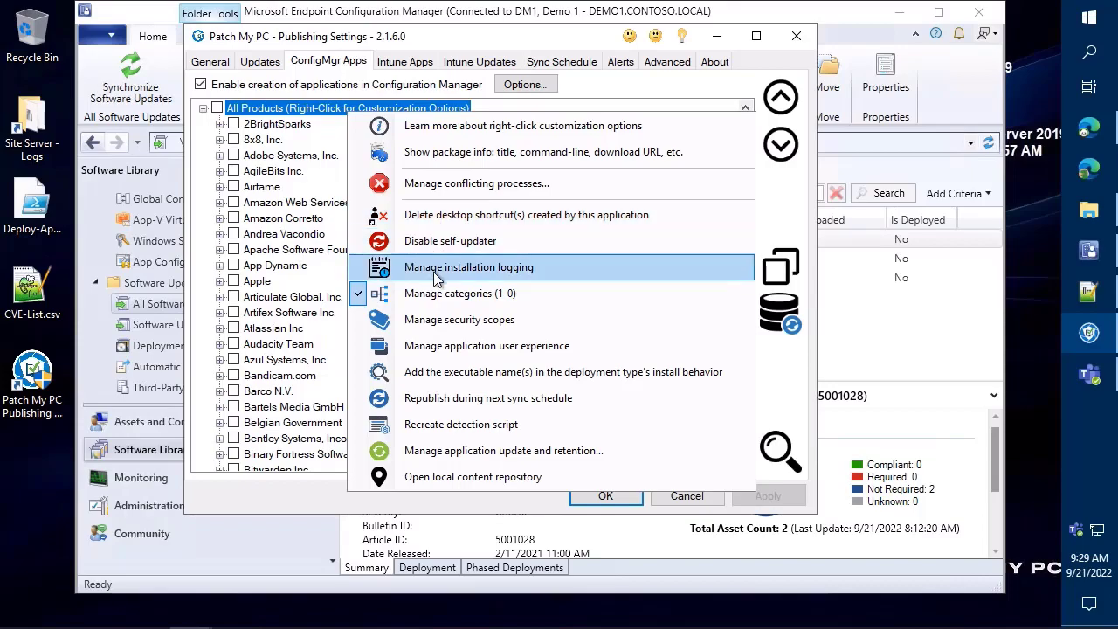
left_click(467, 321)
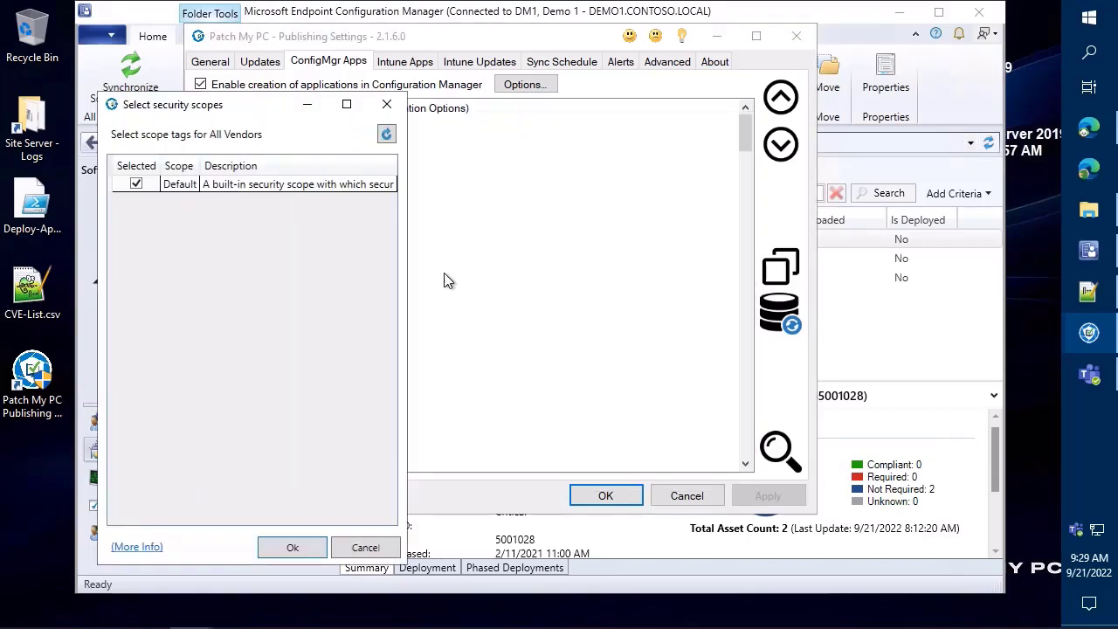
left_click_drag(305, 110, 926, 56)
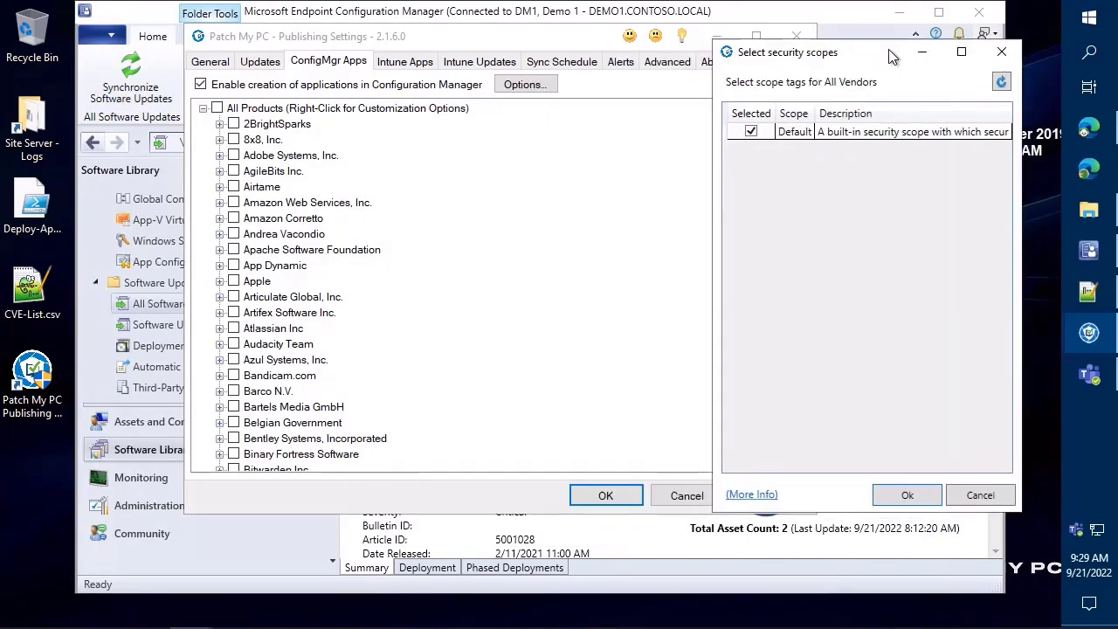
Switch to the Configuration Manager console and show the Security Scopes list under Administration security
left_click(154, 508)
scroll(166, 349, "down", 1)
left_click(145, 323)
left_click(142, 365)
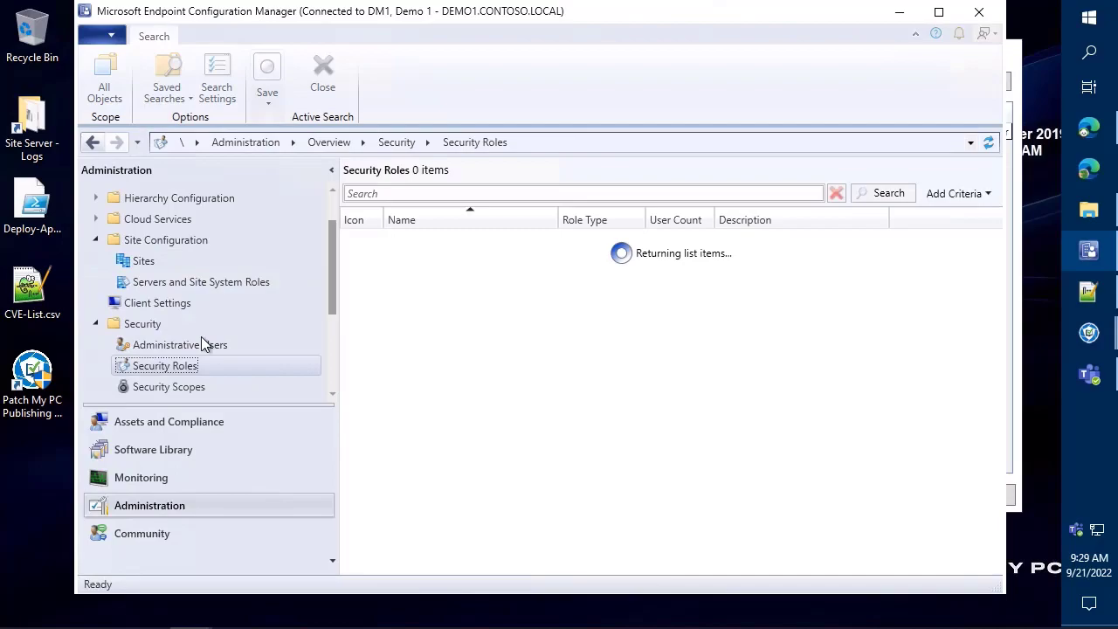
scroll(476, 279, "down", 1)
left_click(253, 387)
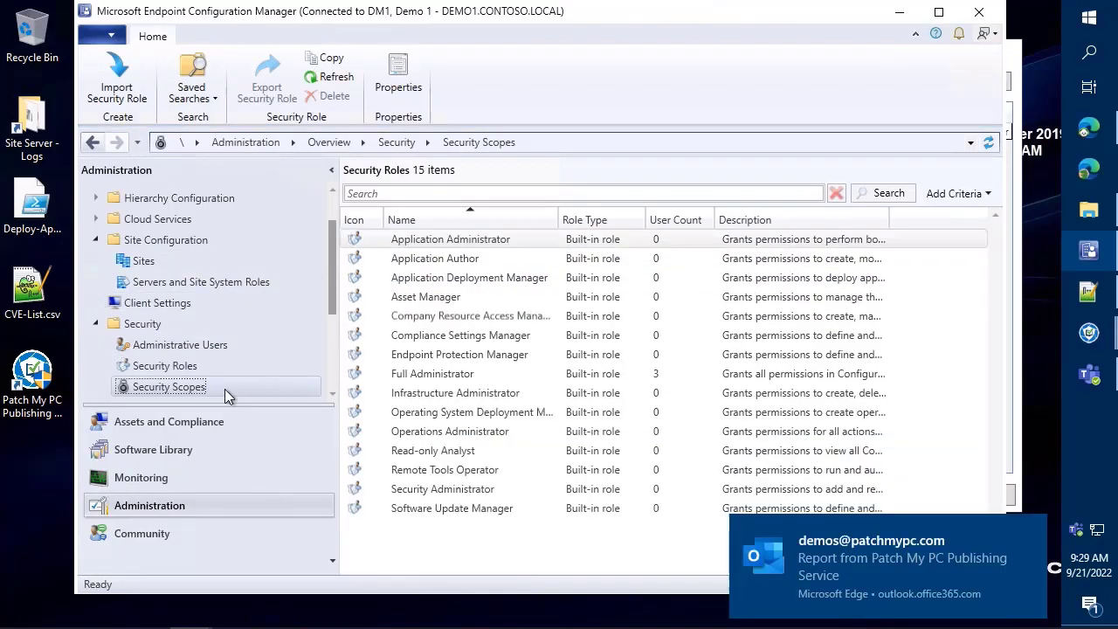
Create a new security scope named ConfigMgr Admins with the existing administrative assignment
left_click(118, 79)
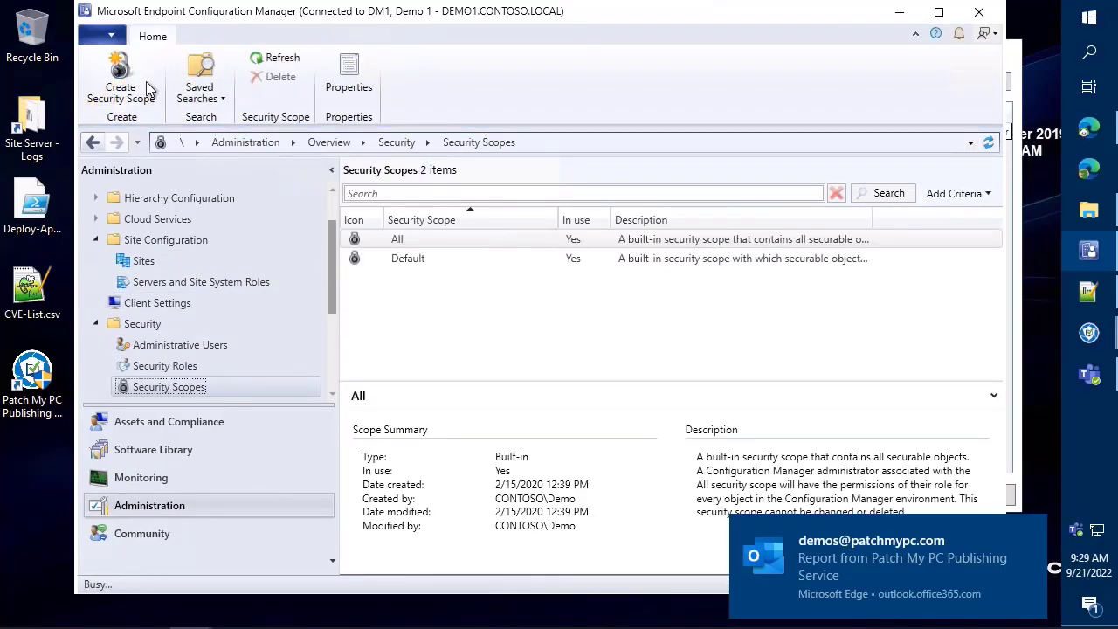
type("Here's a")
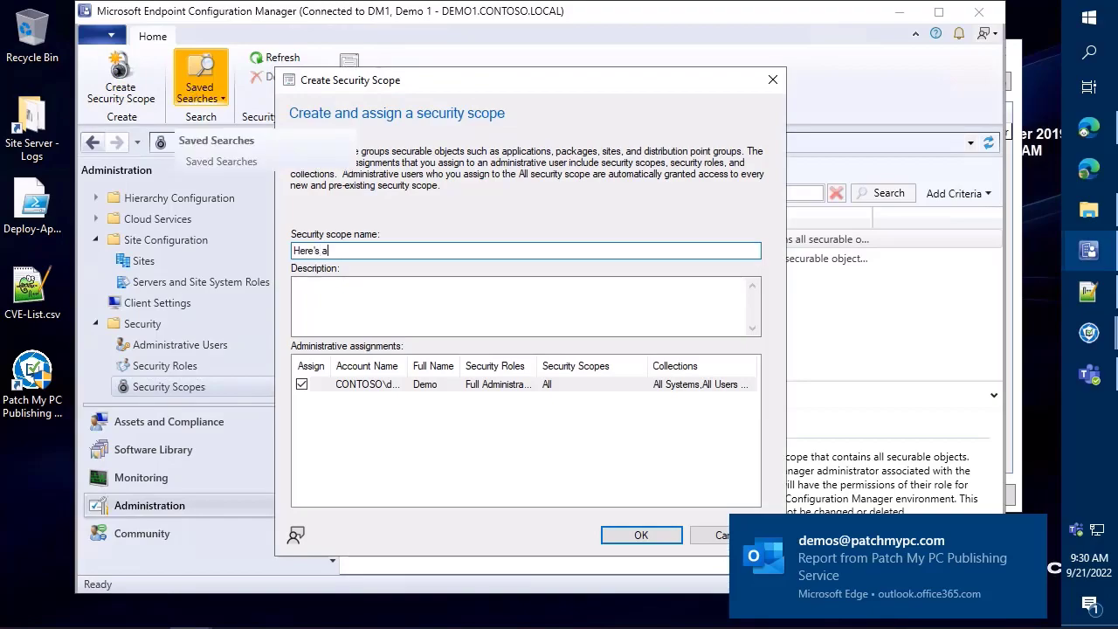
key("ctrl+a")
type("Te")
key("BackSpace")
key("BackSpace")
type("ConfigG")
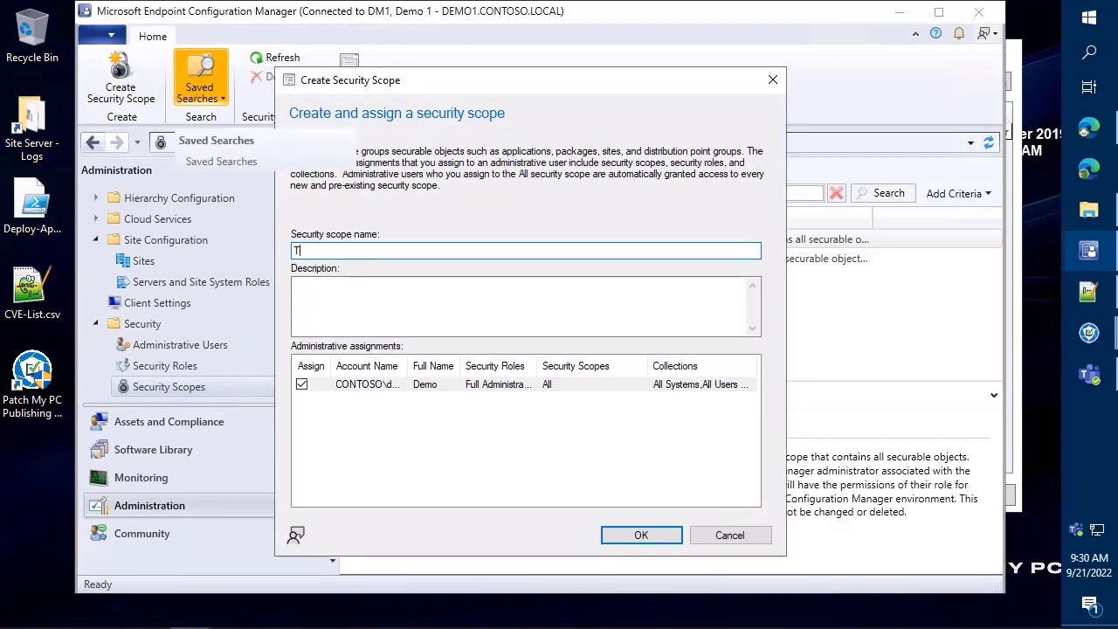
key("BackSpace")
type("Mgr Admins")
left_click(653, 530)
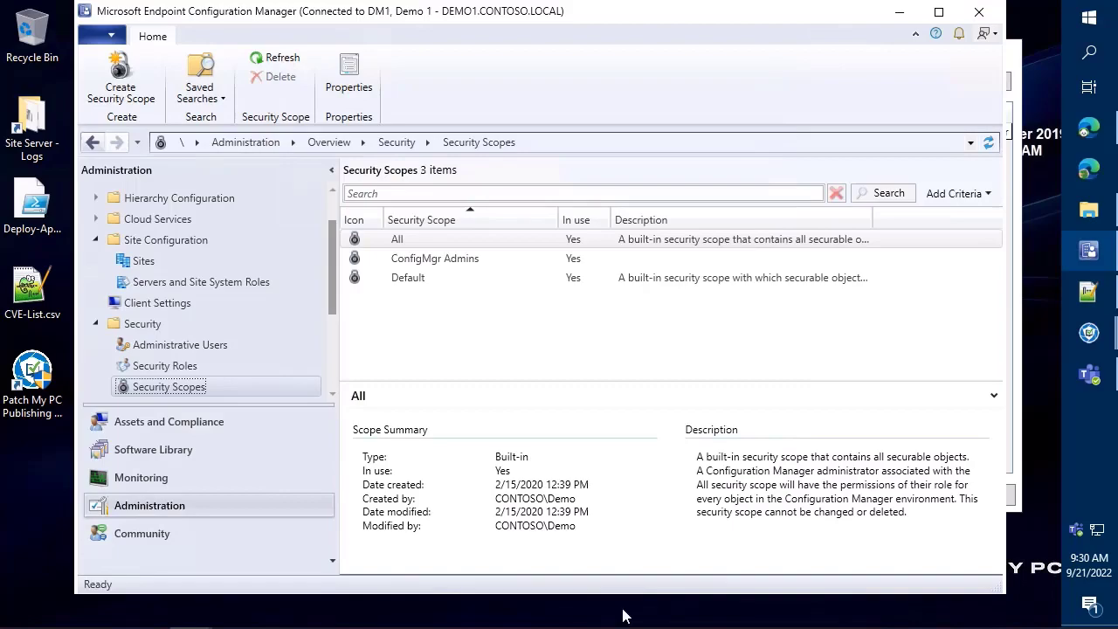
Rename the ConfigMgr Admins security scope as Server Admins
left_click(434, 259)
right_click(434, 260)
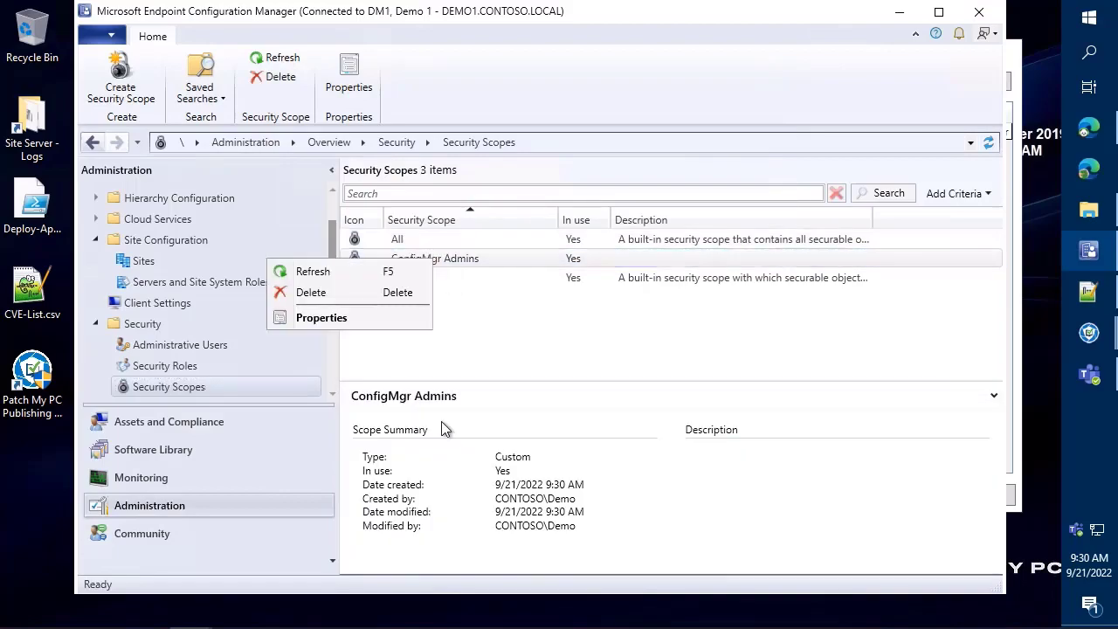
left_click(365, 316)
double_click(510, 153)
type("Serve")
type("r")
key("ctrl+a")
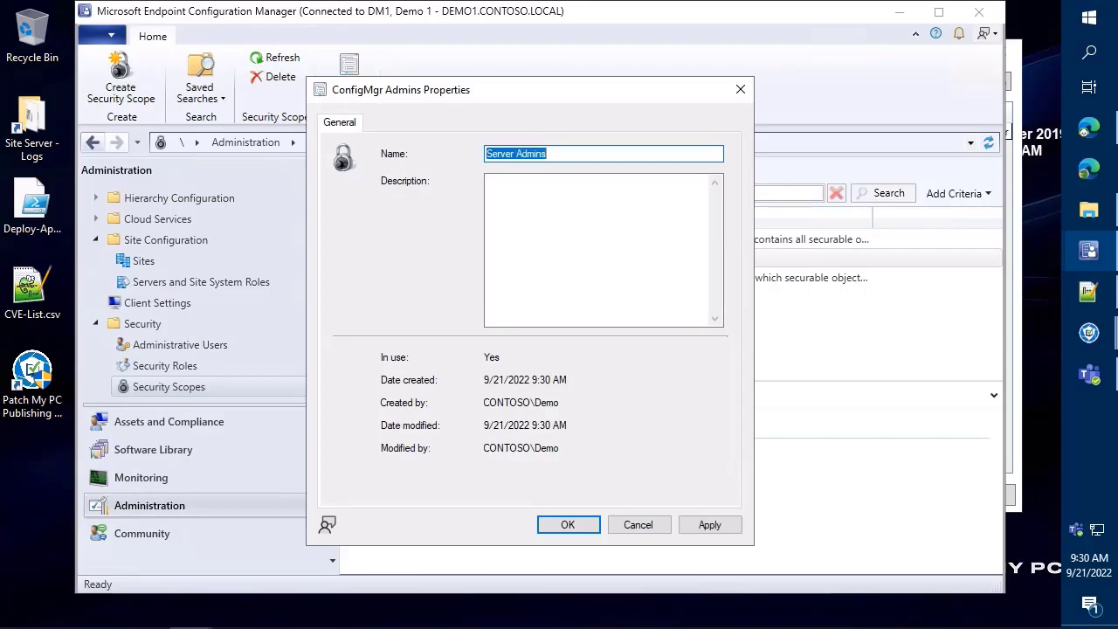
left_click(558, 524)
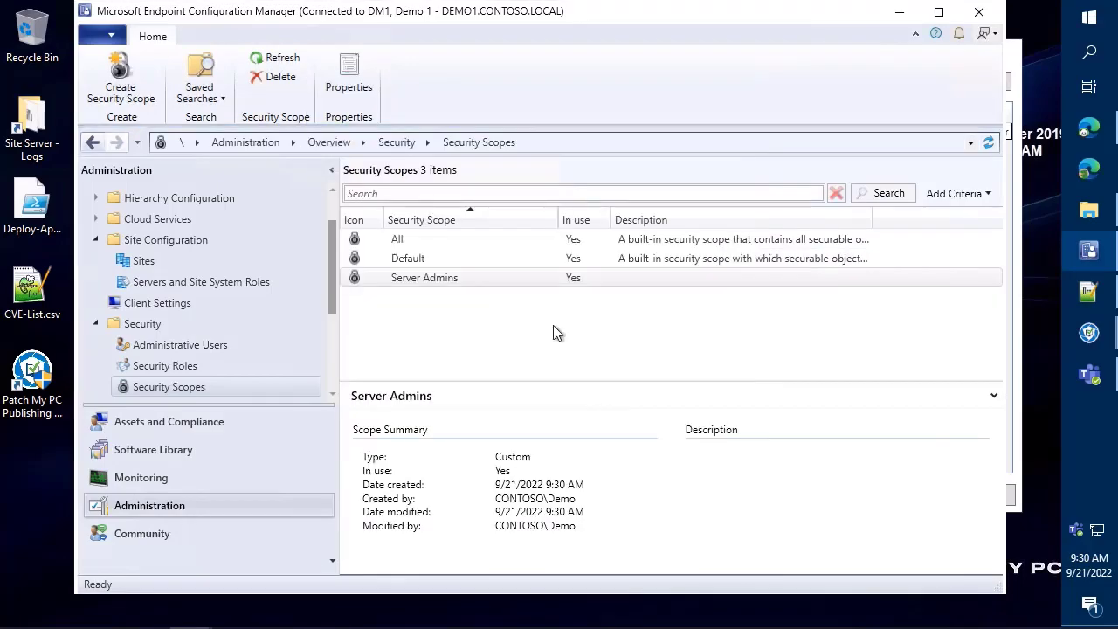
Create another security scope named Desktop Admins
right_click(553, 326)
left_click(489, 339)
type("Des")
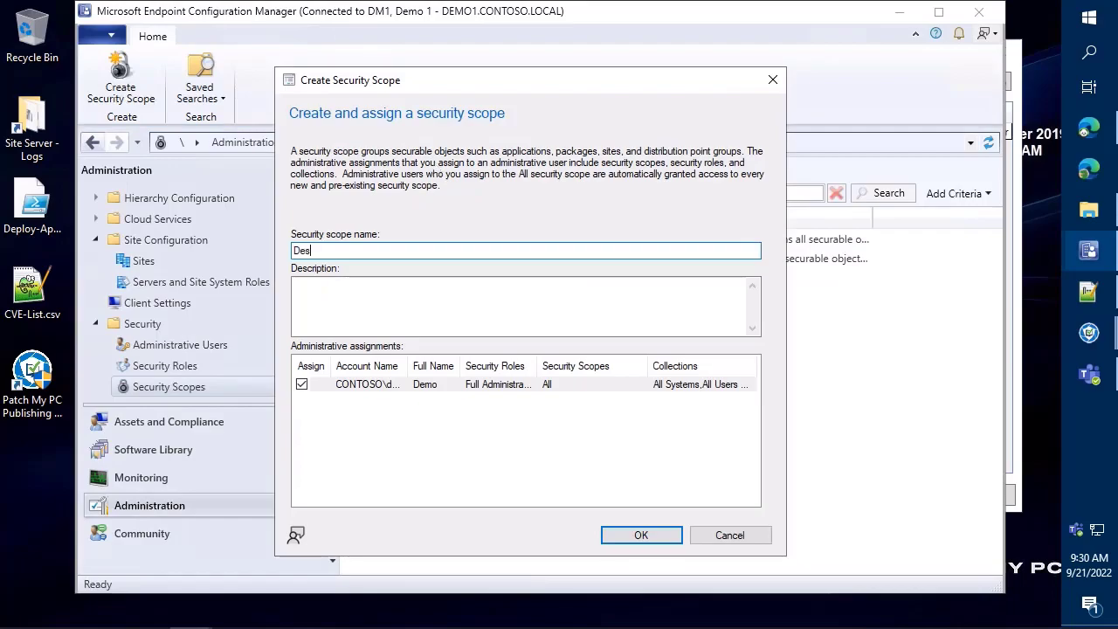
type("ktop")
key("BackSpace")
key("BackSpace")
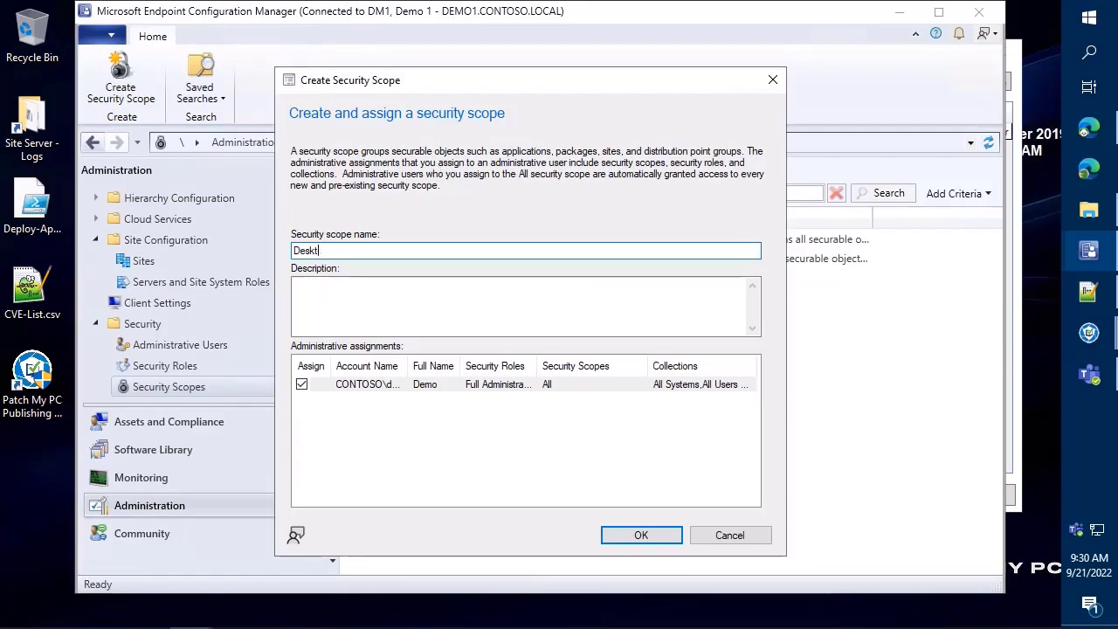
type("op Admins")
left_click(622, 533)
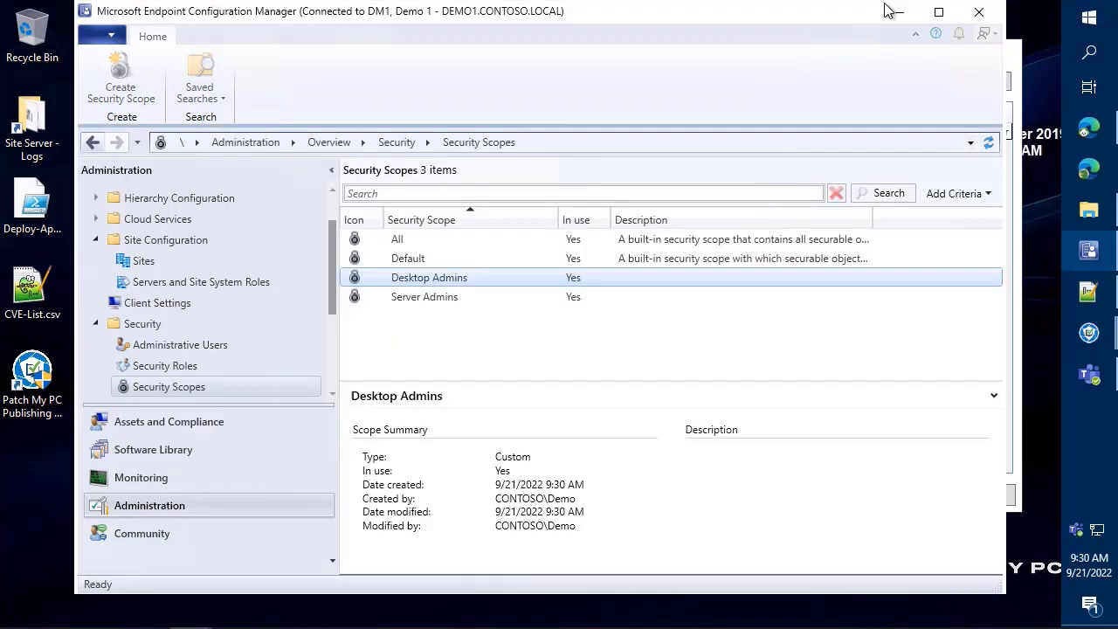
Switch back to Patch My PC Publishing Settings and refresh the list of security scopes for All Products
left_click(911, 22)
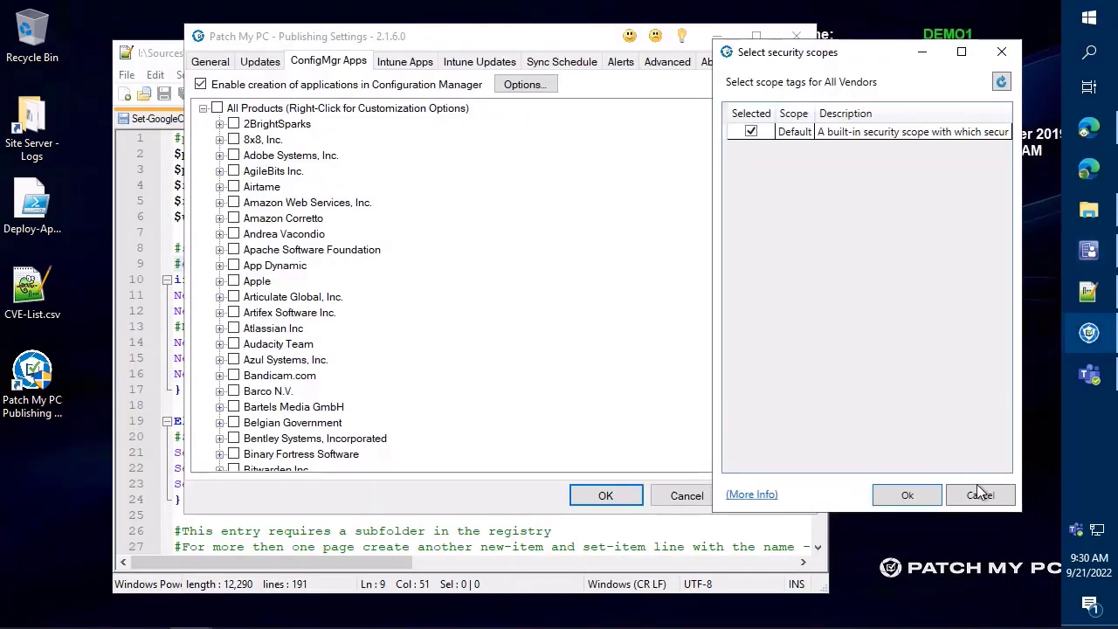
left_click(1001, 81)
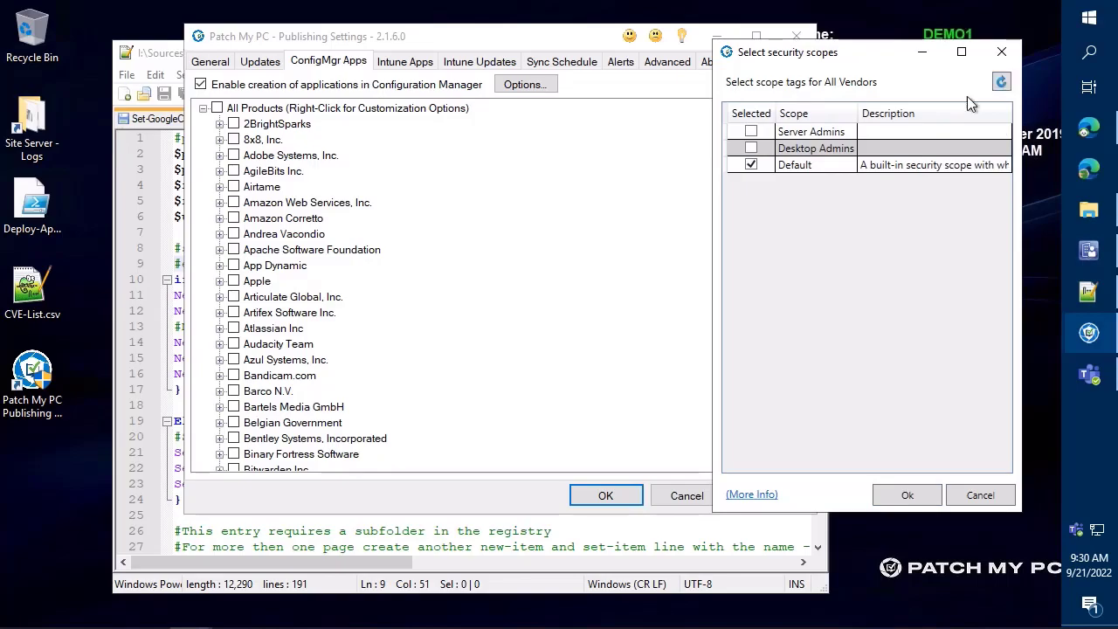
Try replacing the Default scope of All Products with Server Admins or Desktop Admins, and discard the selection
left_click(750, 164)
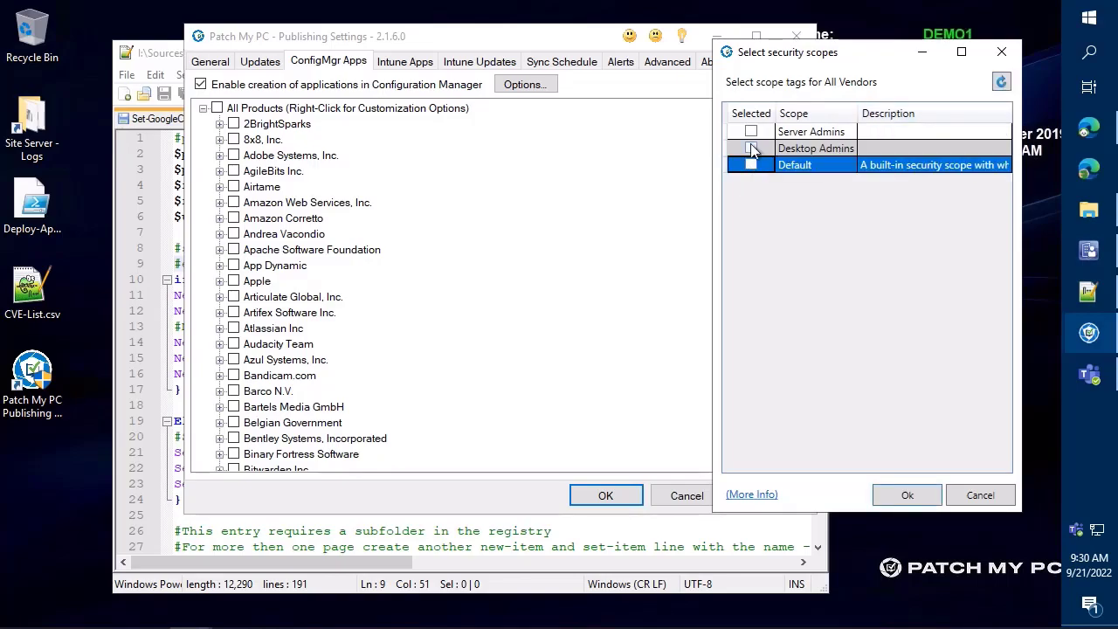
left_click(750, 131)
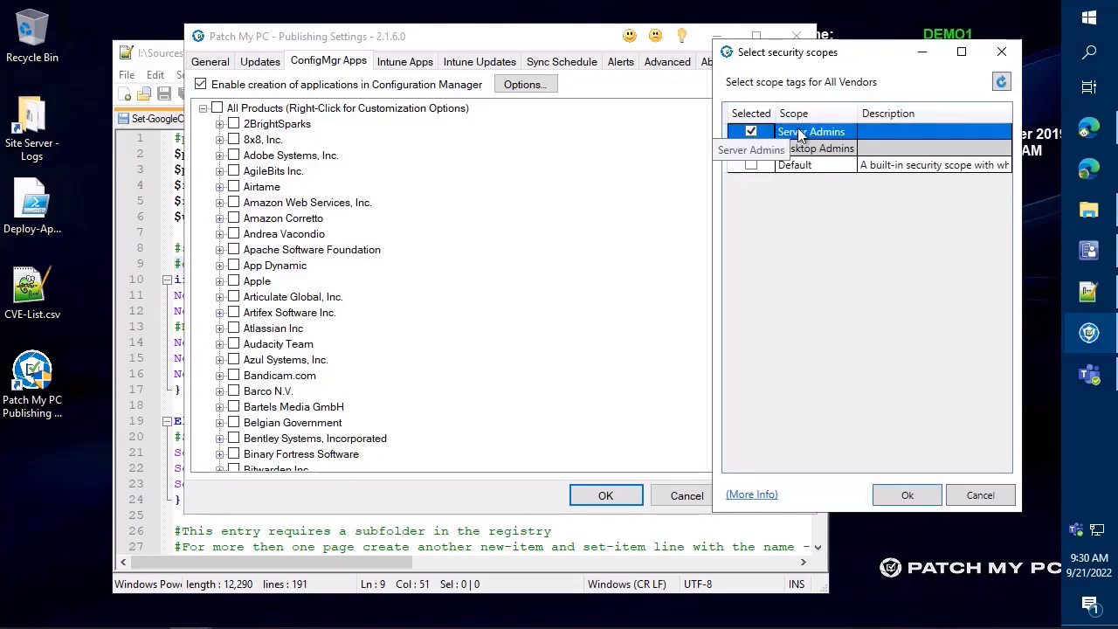
left_click(751, 132)
left_click(750, 148)
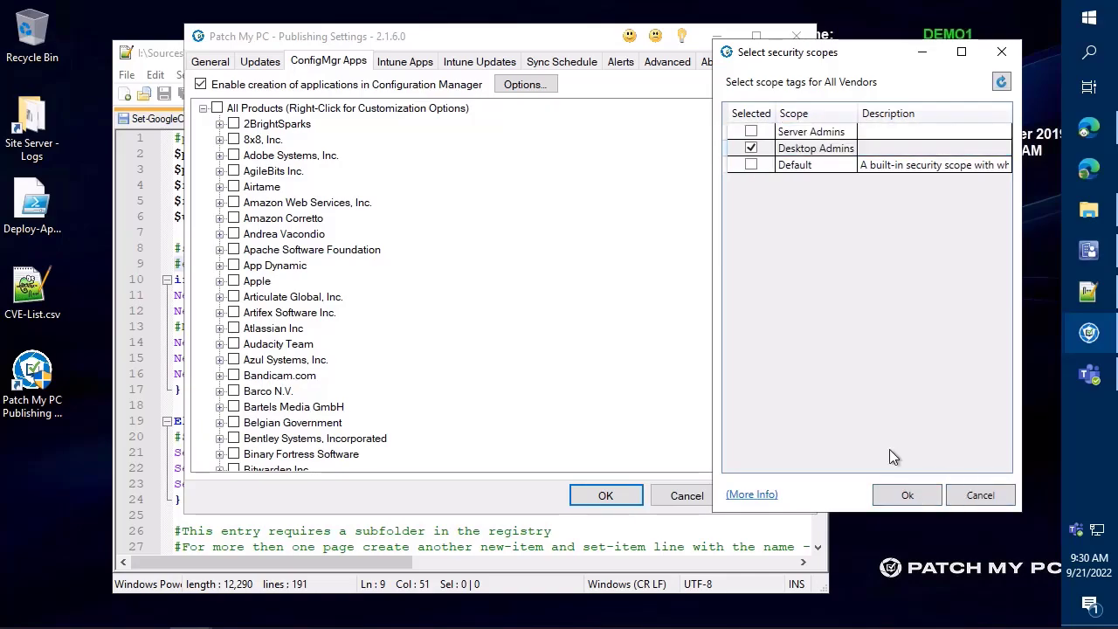
left_click(981, 496)
Find FileZilla among the ConfigMgr apps and assign FileZilla Server (x64) to the Server Admins scope only, removing Default
key("ctrl+f")
type("filezilla")
key("Return")
scroll(419, 370, "down", 2)
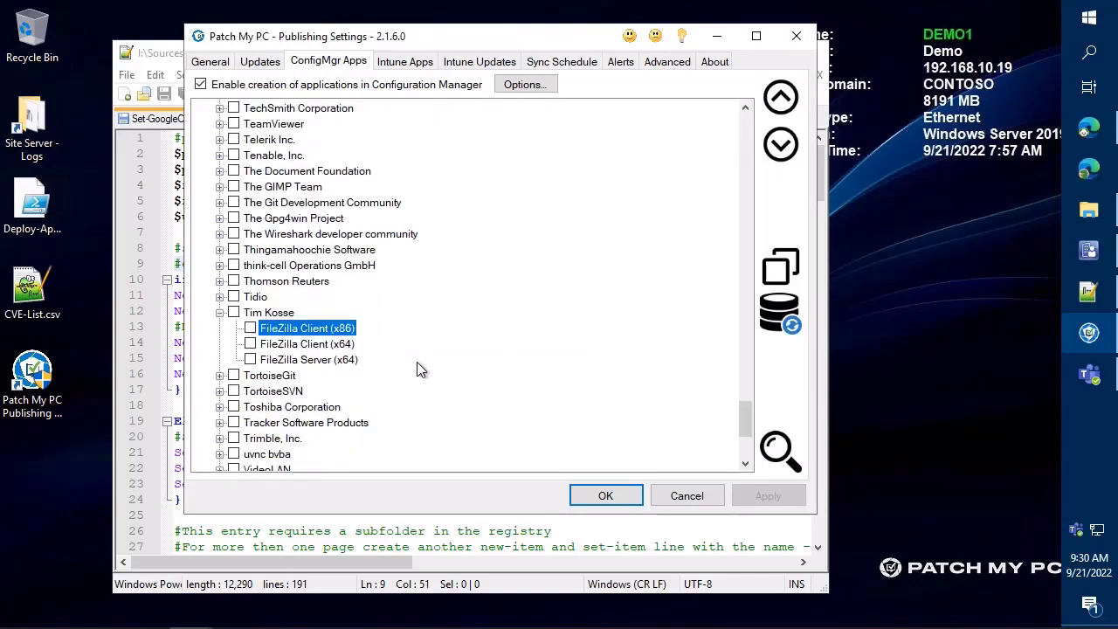
right_click(297, 359)
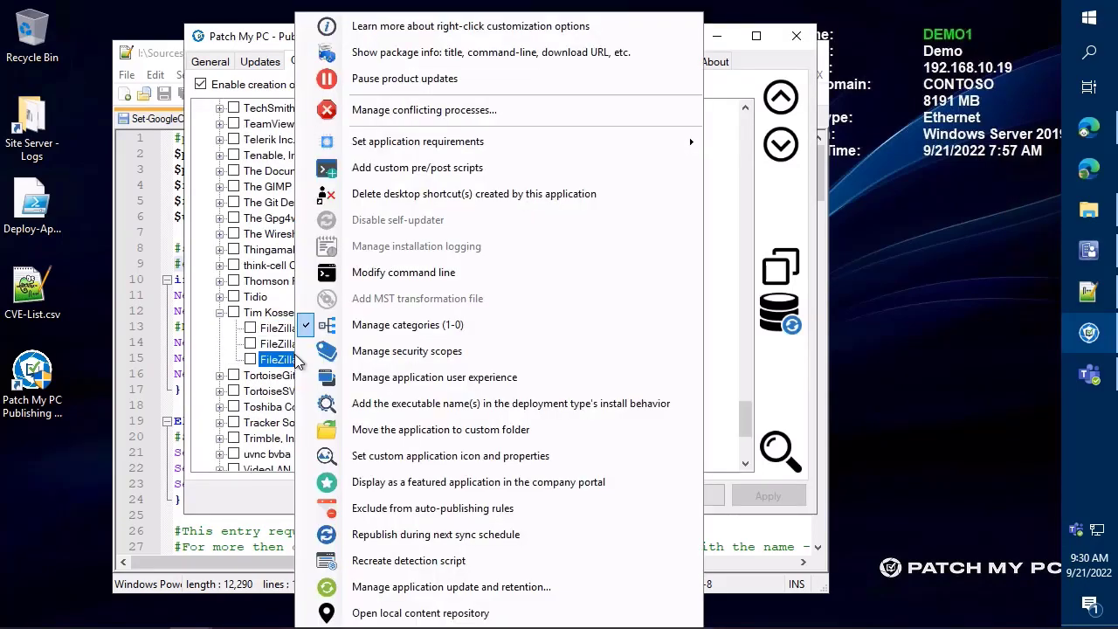
left_click(409, 353)
left_click(158, 223)
left_click(158, 206)
left_click(158, 224)
left_click(158, 240)
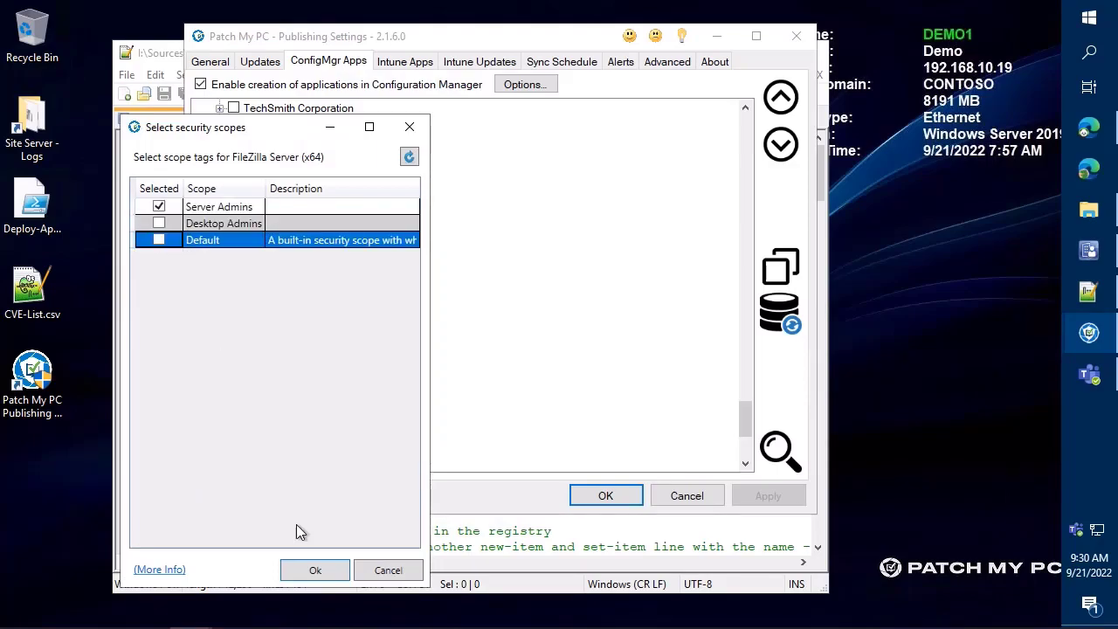
left_click(311, 572)
Assign FileZilla Client (x64) to the Desktop Admins security scope only, removing Default
right_click(305, 342)
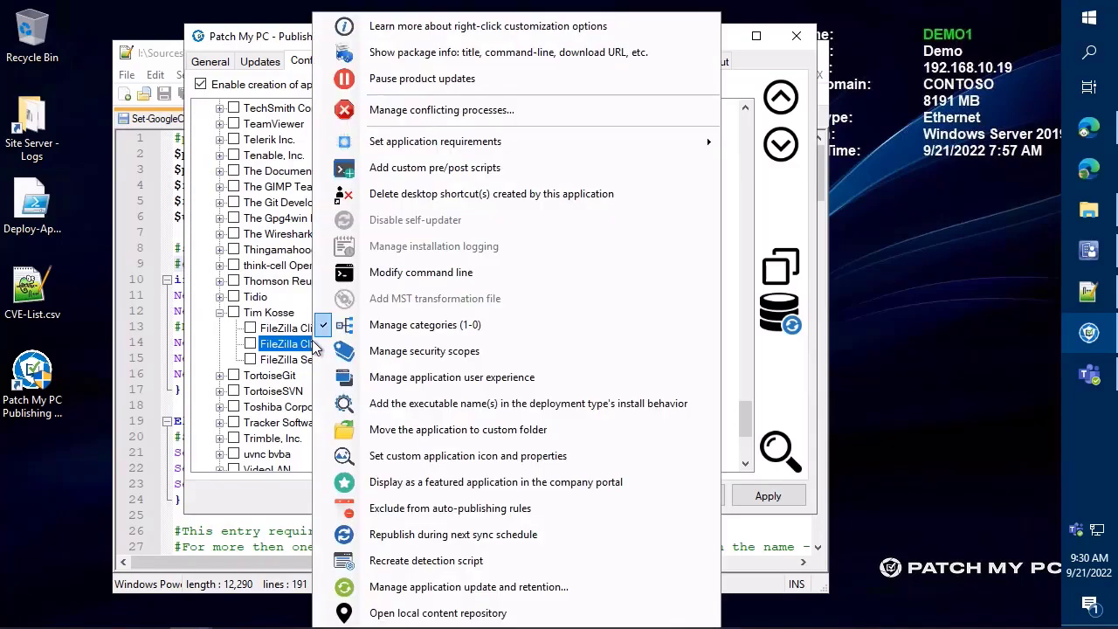
left_click(303, 329)
right_click(294, 343)
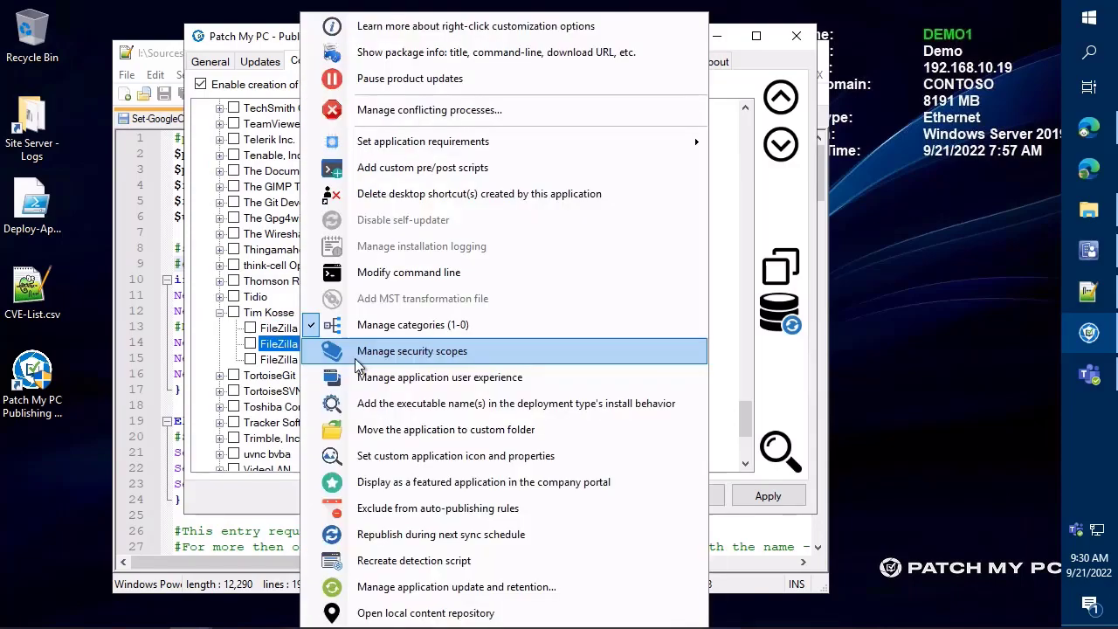
left_click(400, 354)
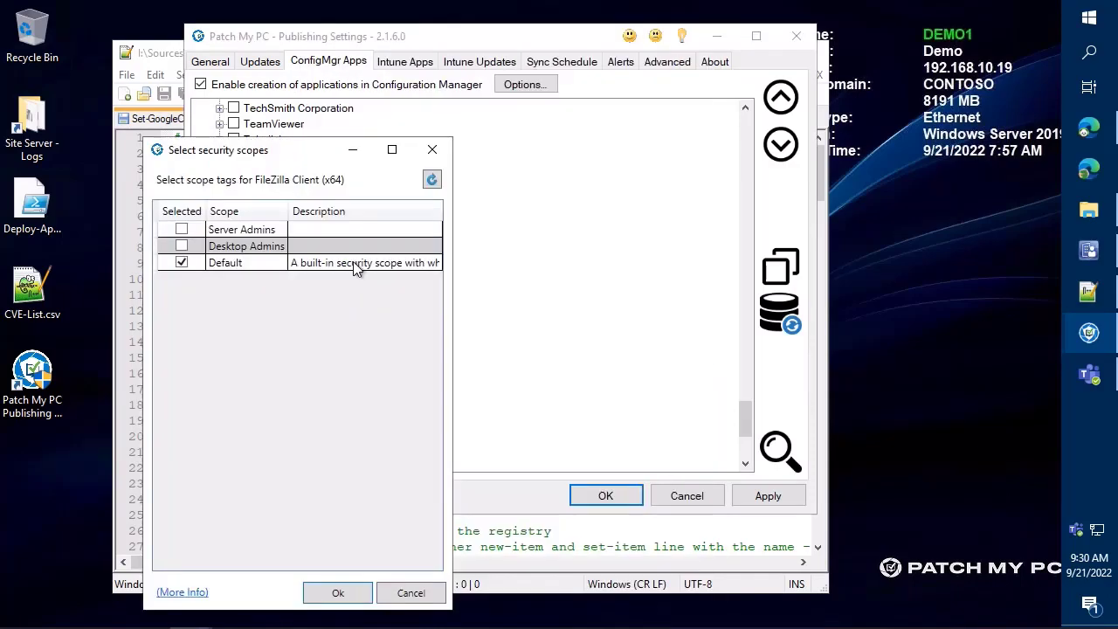
left_click(182, 245)
left_click(181, 262)
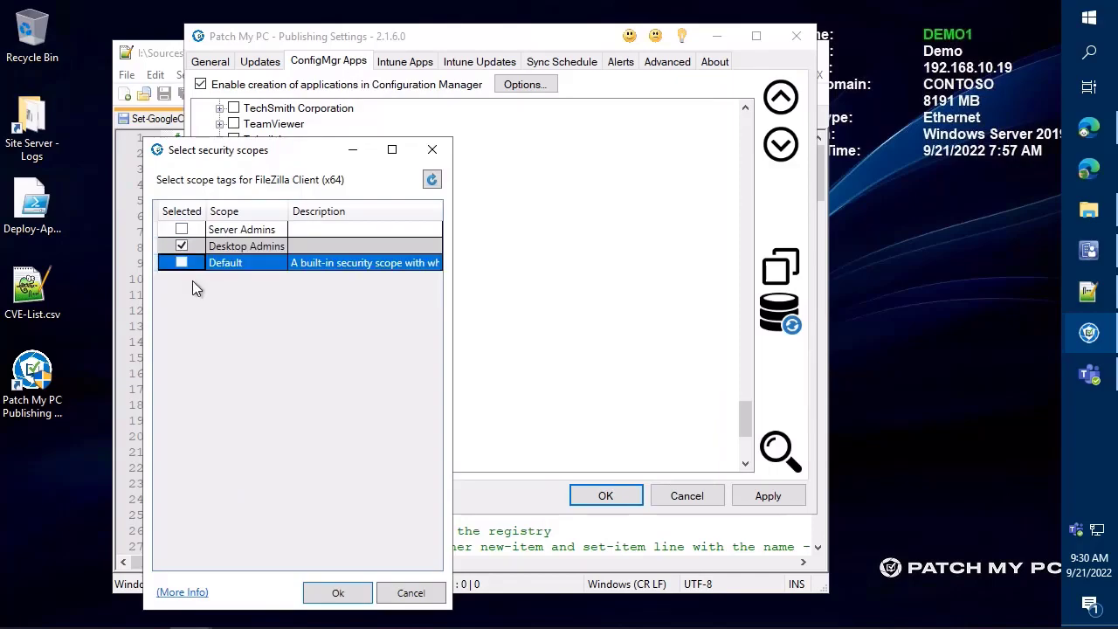
left_click(340, 593)
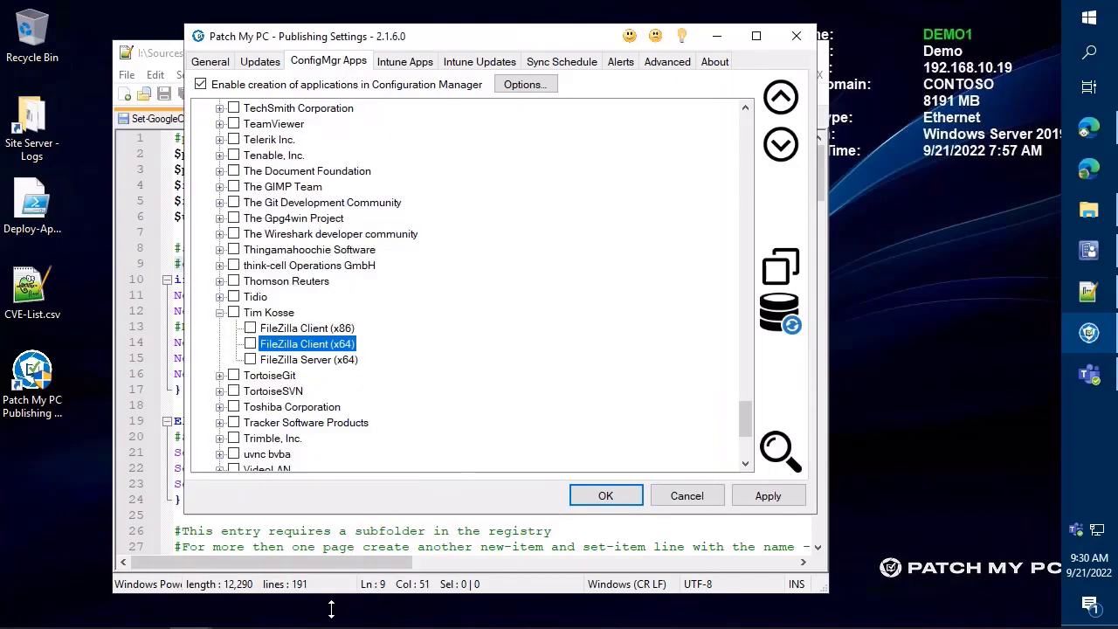
Add the Default security scope to FileZilla Client (x64) alongside Desktop Admins
right_click(301, 351)
left_click(379, 339)
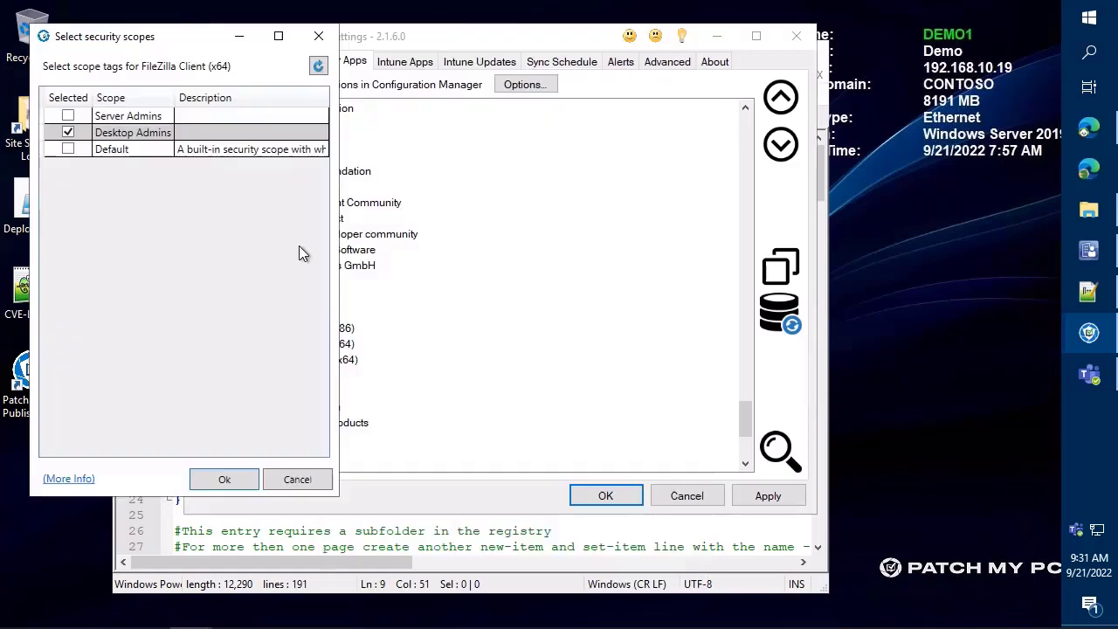
left_click(68, 148)
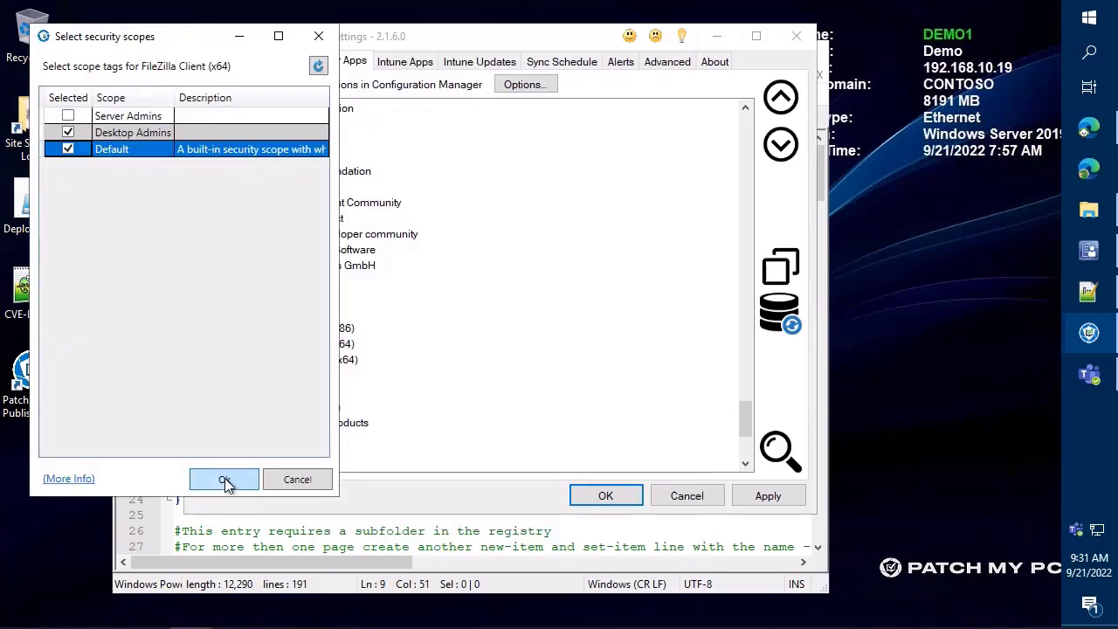
left_click(223, 478)
Add the Default security scope to FileZilla Server (x64) alongside Server Admins
left_click(302, 360)
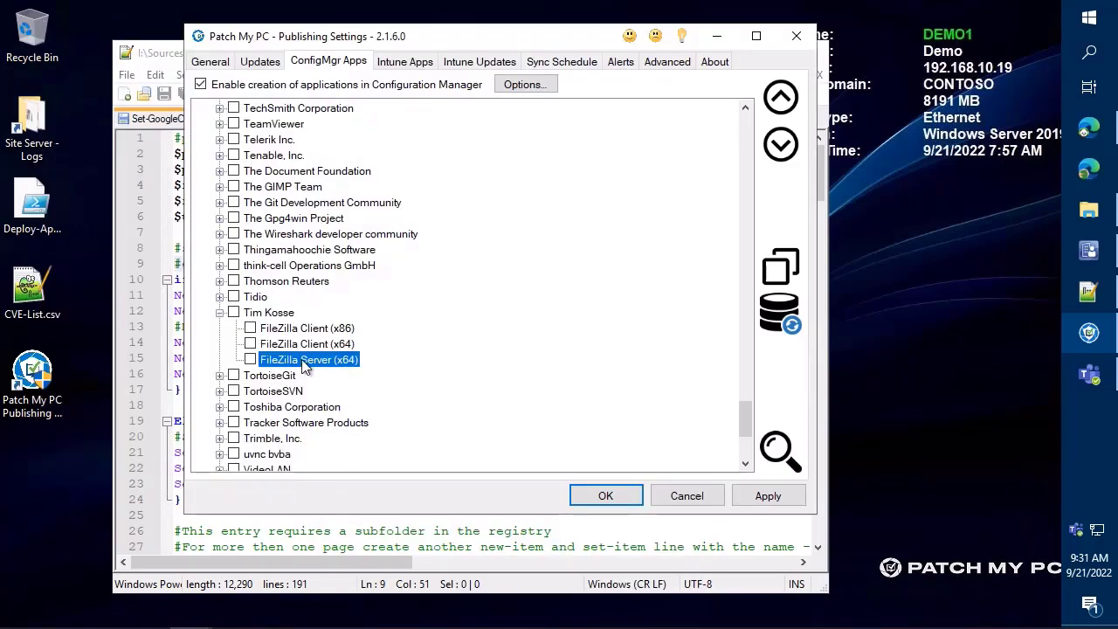
right_click(301, 359)
left_click(345, 346)
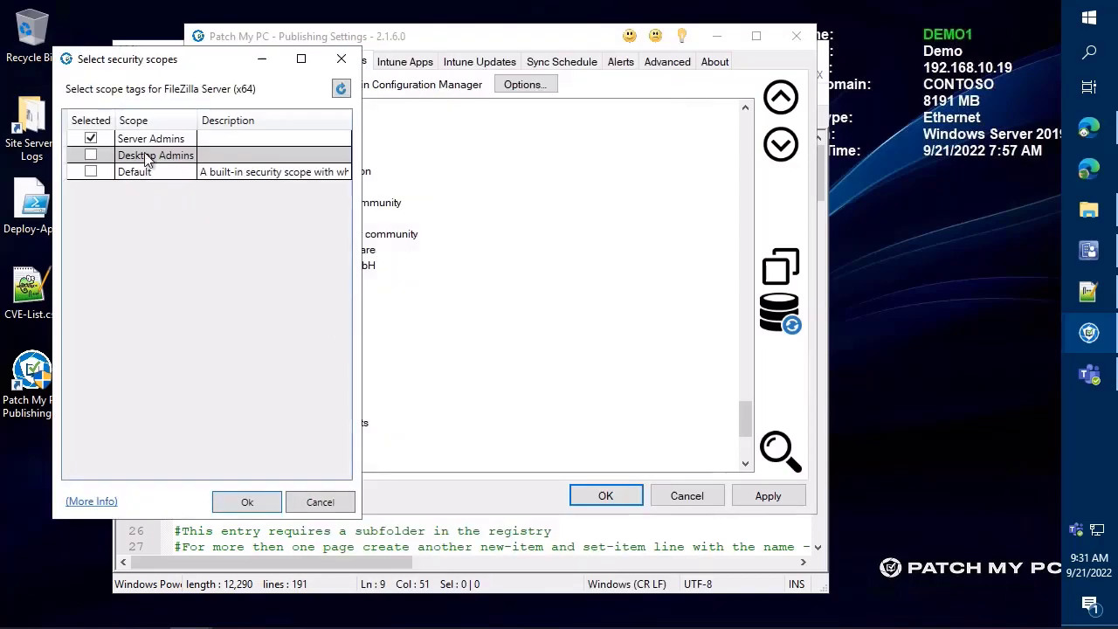
left_click(91, 172)
left_click(247, 501)
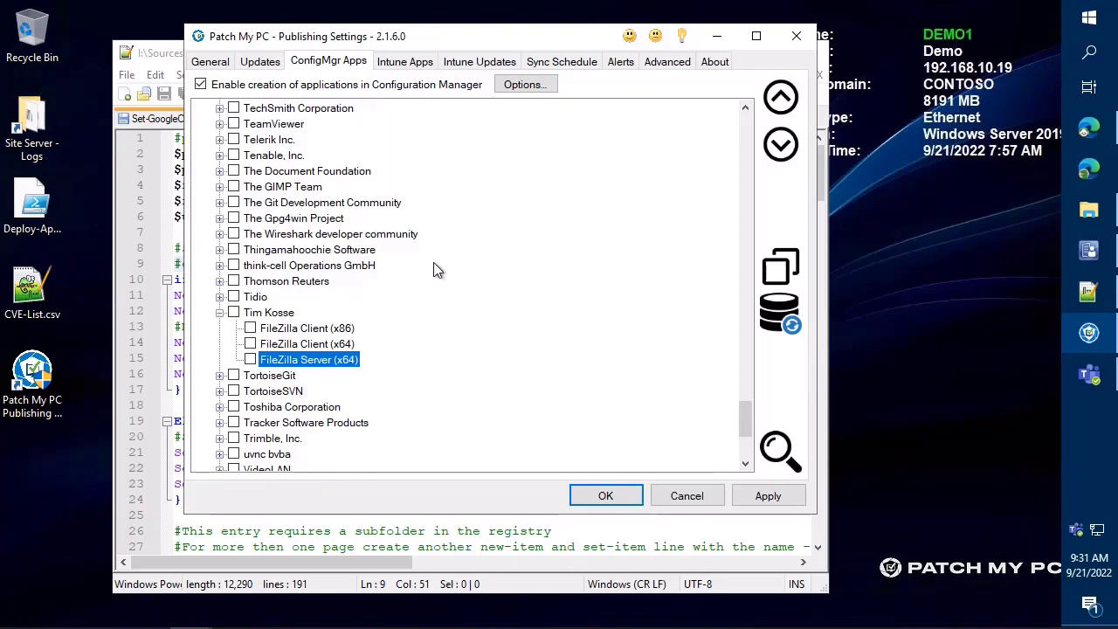
Find 7-Zip among the ConfigMgr apps and enable 7-Zip (x64) - MSI Install
key("ctrl+f")
type("7z")
key("Return")
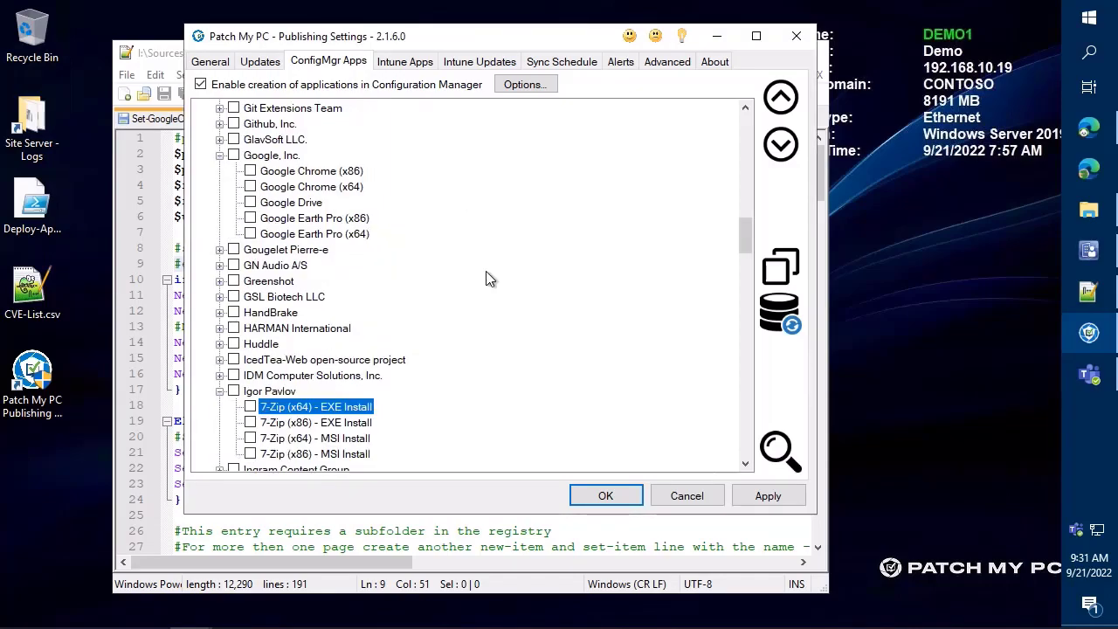
scroll(492, 278, "down", 2)
left_click(251, 344)
Examine the additional command-line argument options for 7-Zip (x64) - MSI Install and close them without changes
scroll(262, 331, "down", 4)
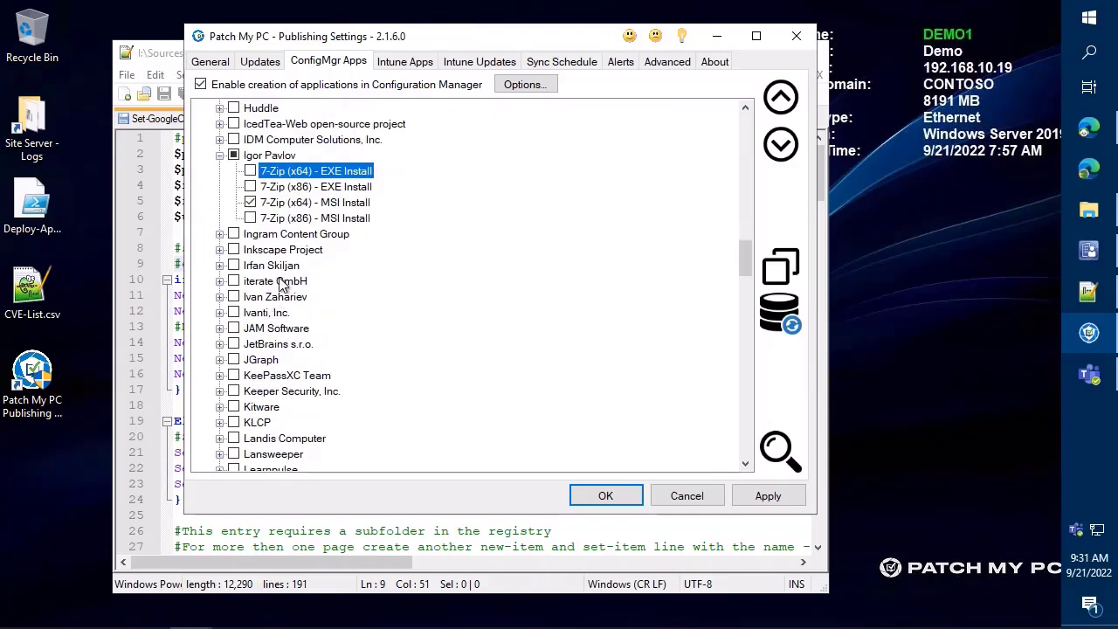
right_click(305, 157)
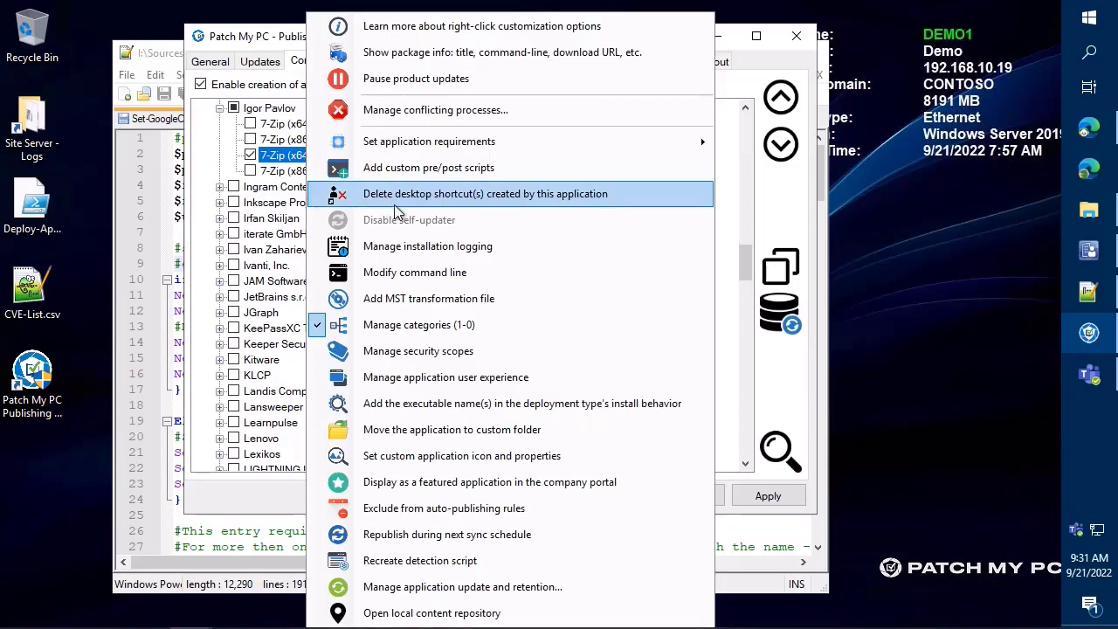
left_click(431, 274)
left_click_drag(493, 166, 675, 101)
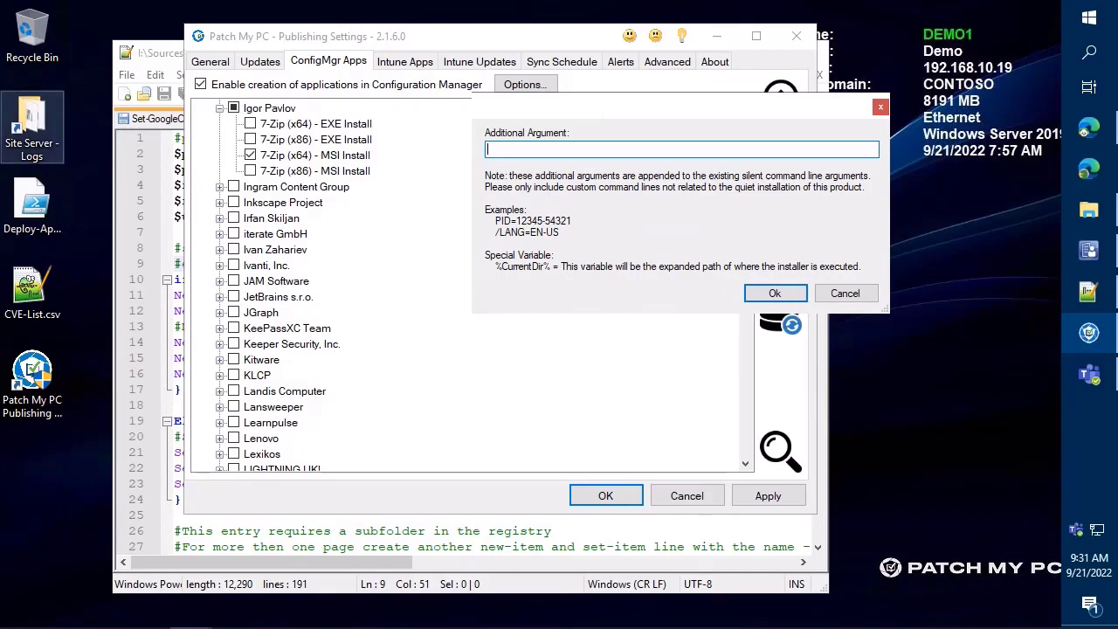
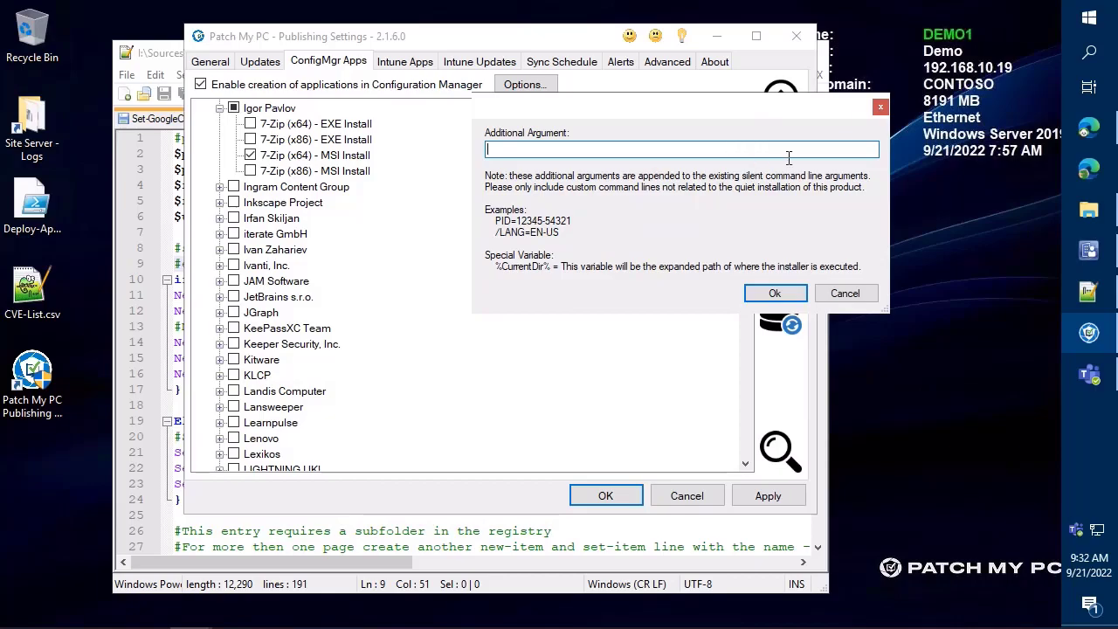
left_click(845, 297)
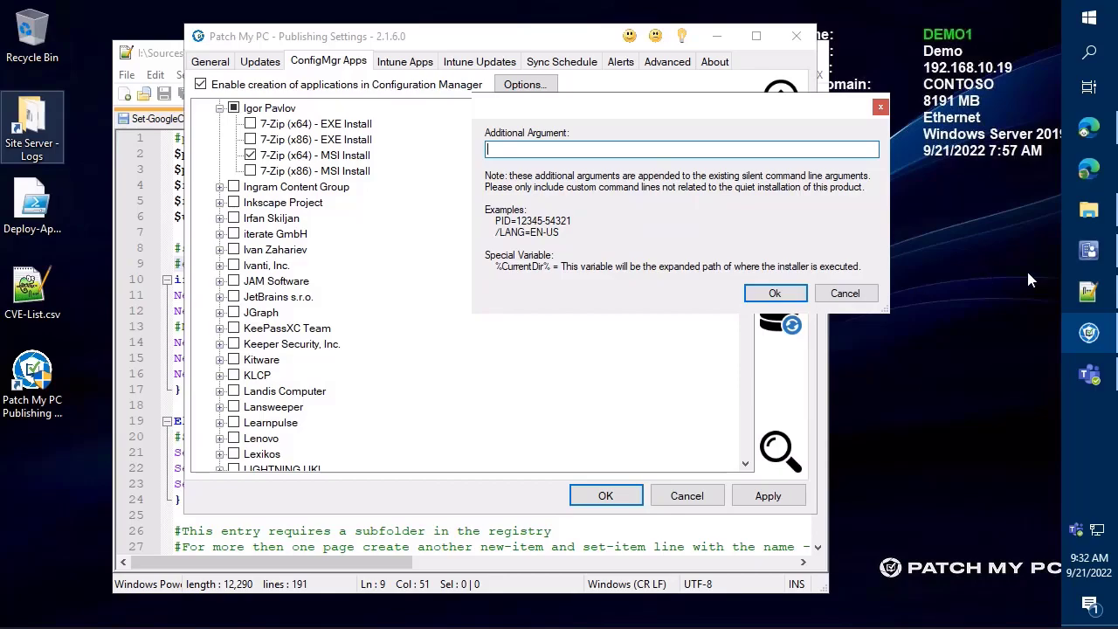
left_click(856, 295)
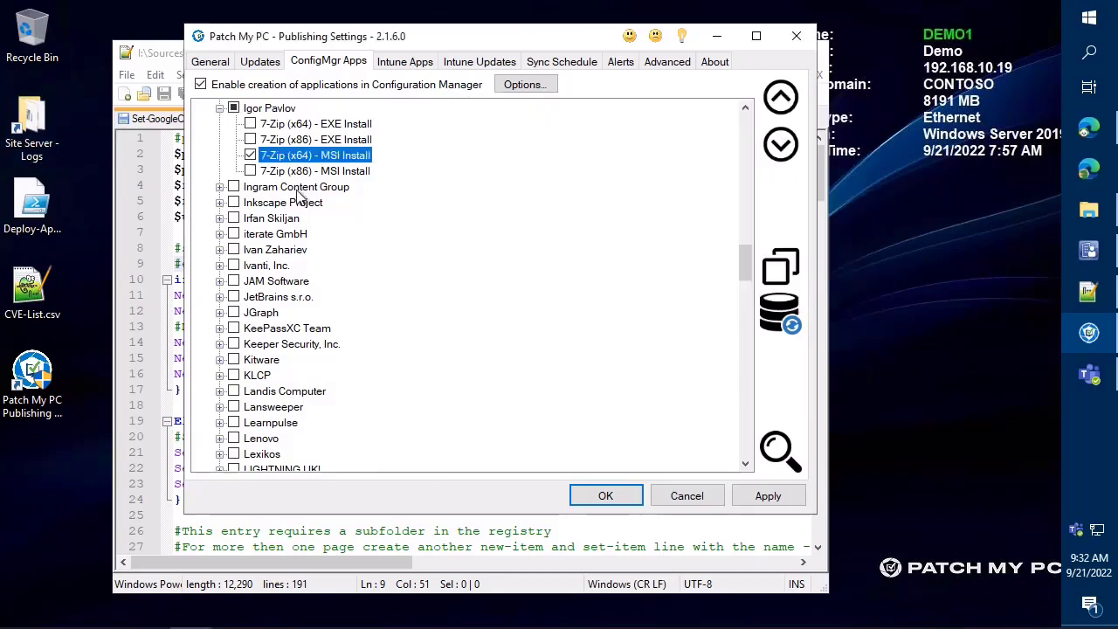
Switch to the Configuration Manager console and examine the Applications folder structure, including the Patch My PC folder and its 7-Zip subfolder
right_click(312, 161)
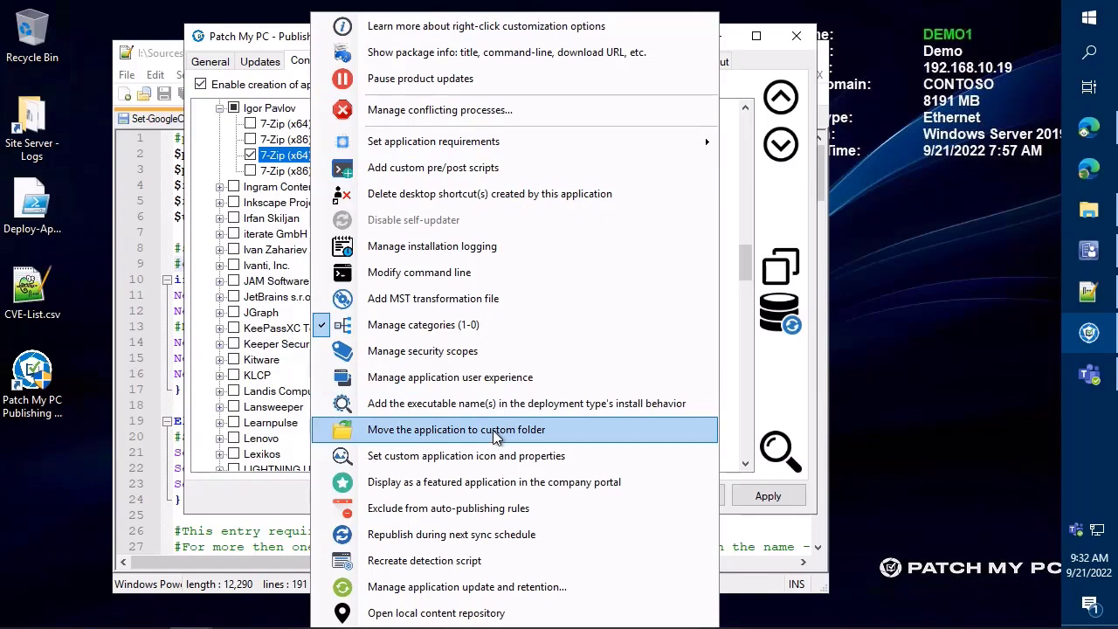
left_click(1088, 251)
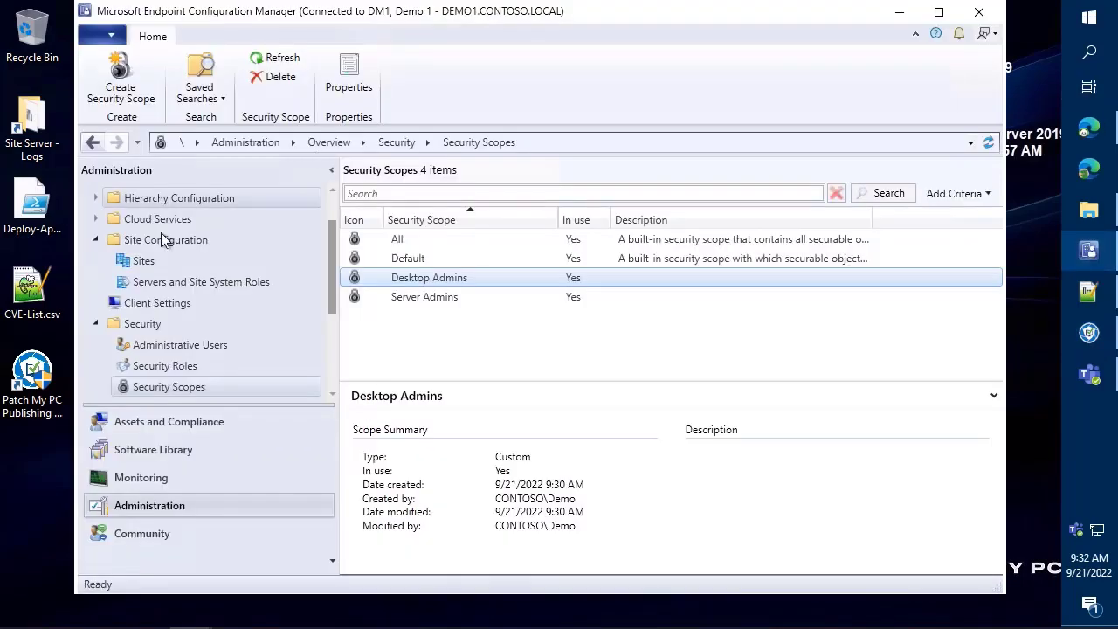
scroll(184, 242, "up", 1)
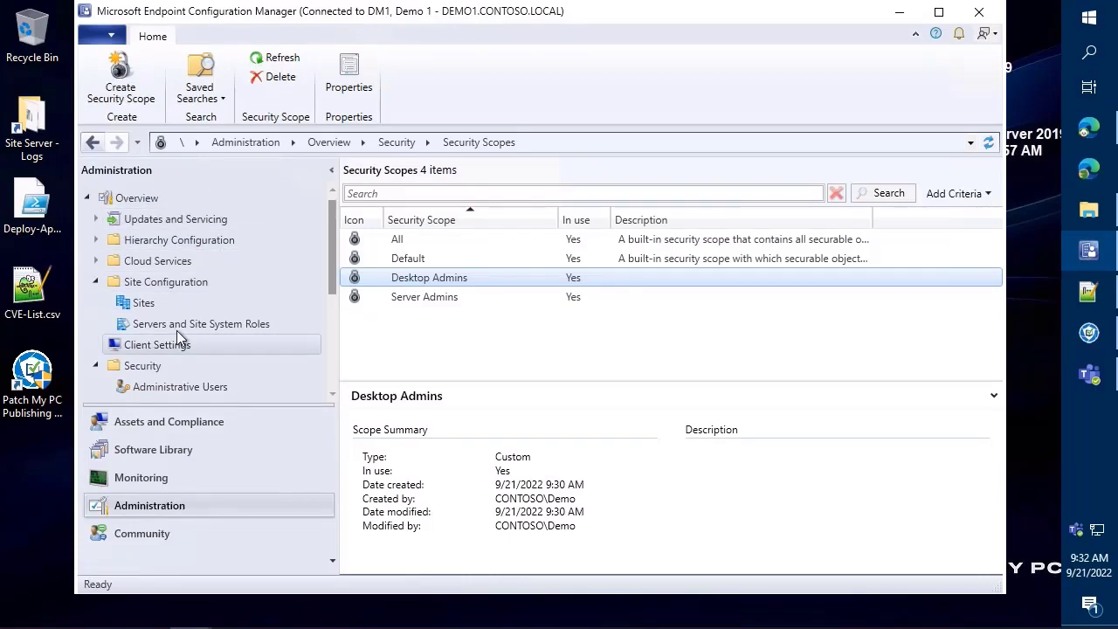
left_click(207, 450)
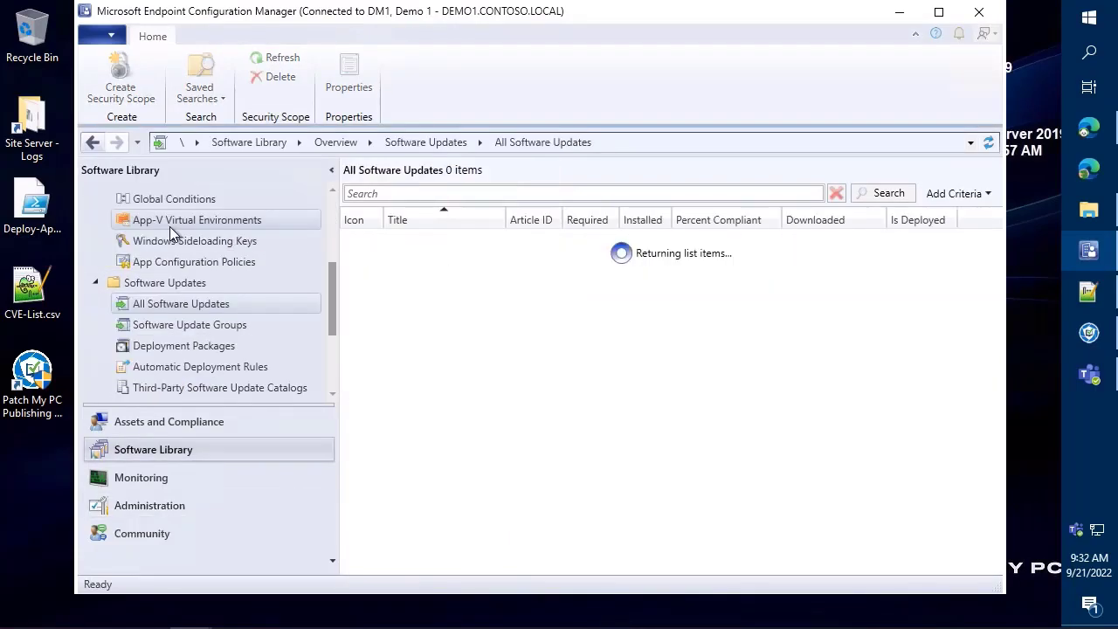
scroll(174, 267, "up", 3)
left_click(167, 260)
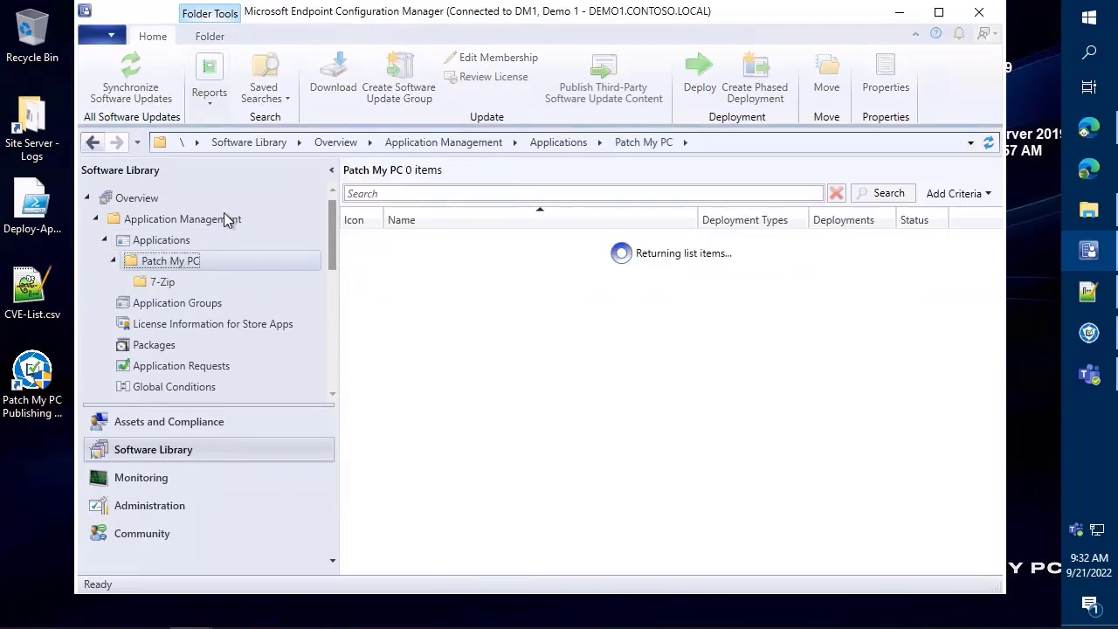
left_click(156, 246)
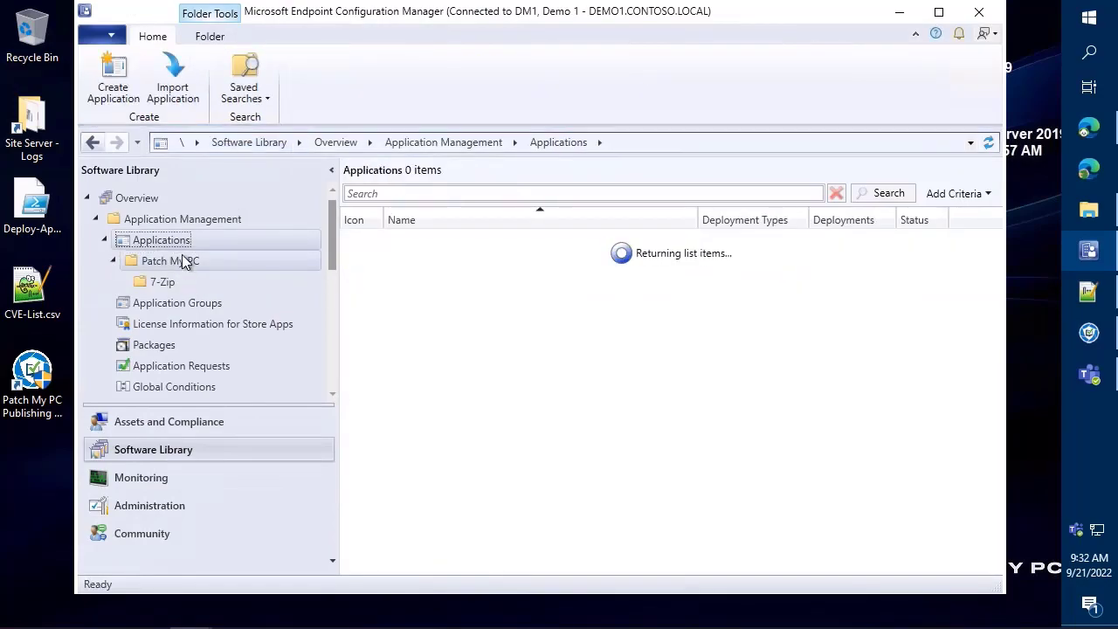
left_click(181, 258)
left_click(170, 243)
left_click(166, 260)
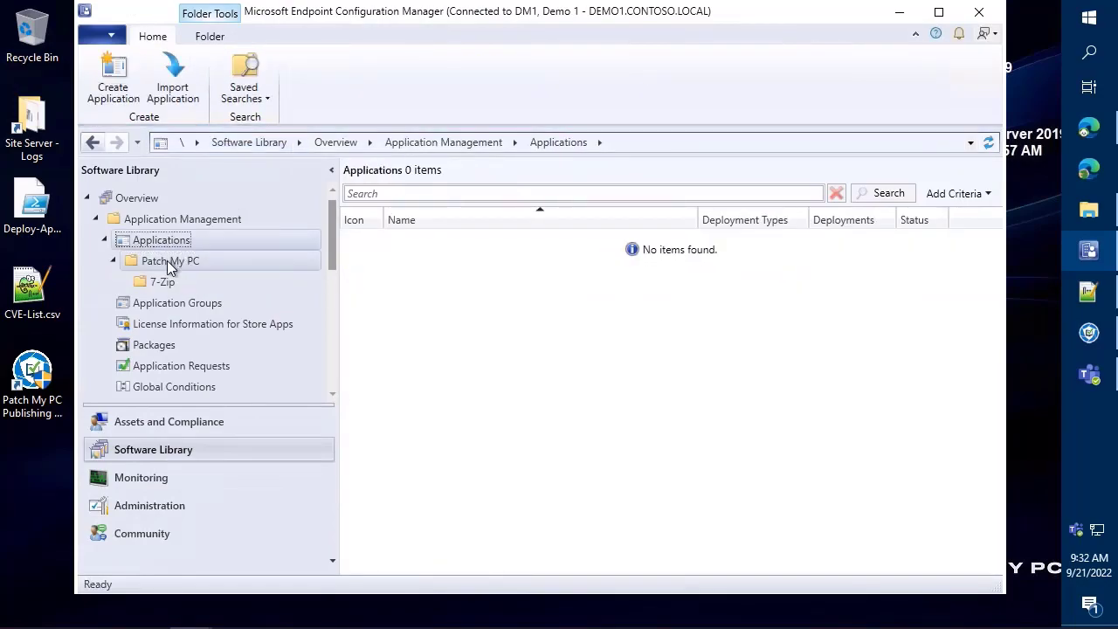
left_click(168, 285)
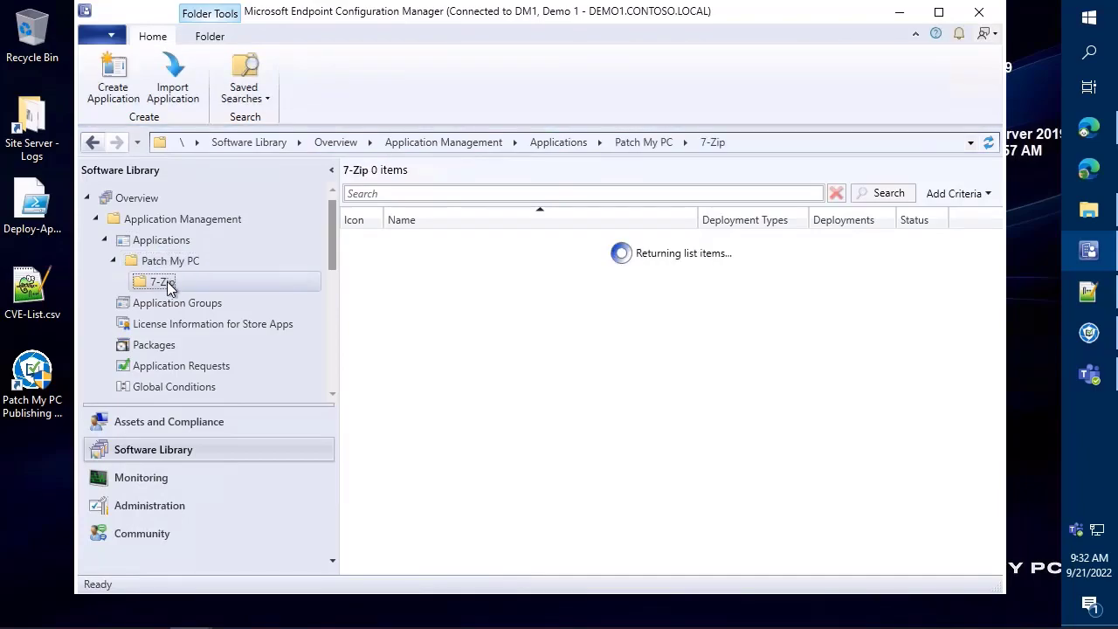
left_click(170, 266)
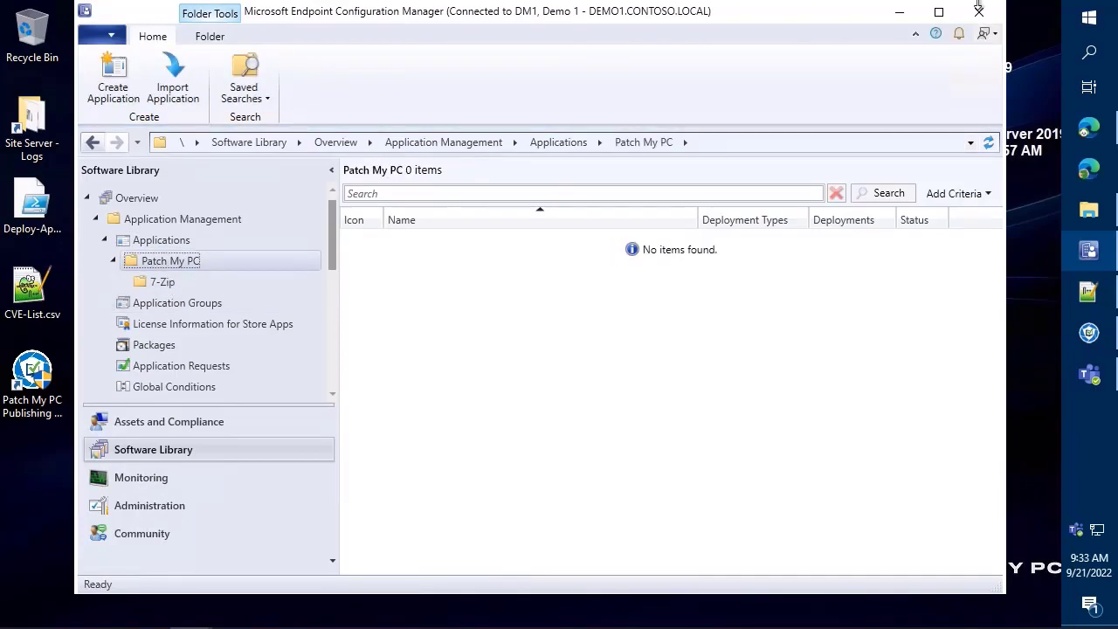
left_click(901, 13)
In the ConfigMgr Apps options, enable moving applications to a console folder and choose Applications\Patch My PC
left_click_drag(582, 39, 618, 29)
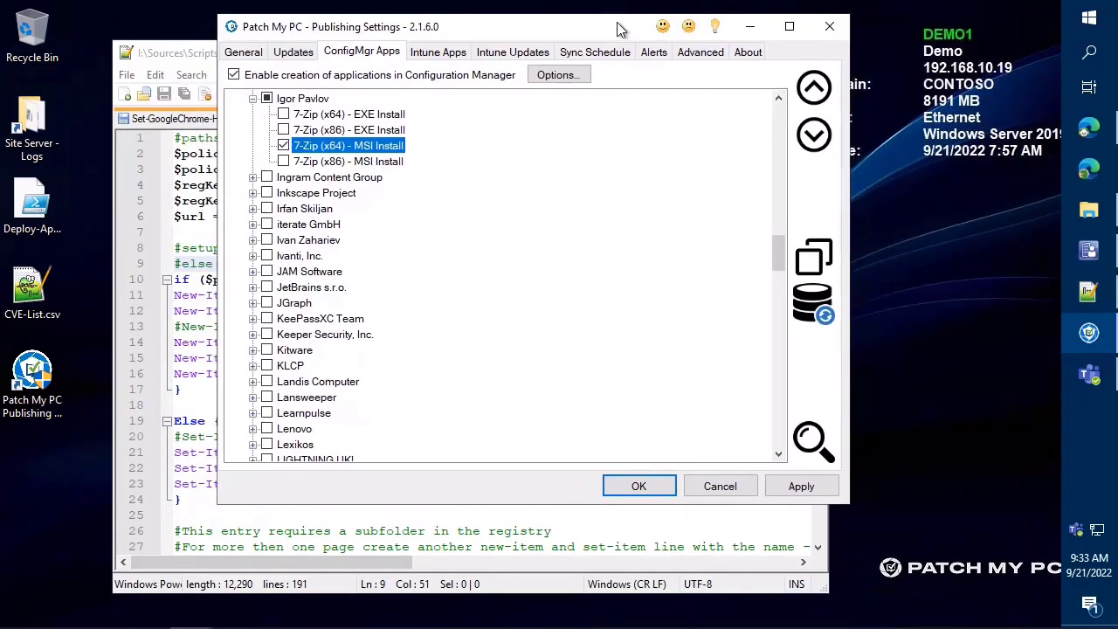
left_click(556, 77)
left_click_drag(525, 19, 489, 19)
left_click(543, 218)
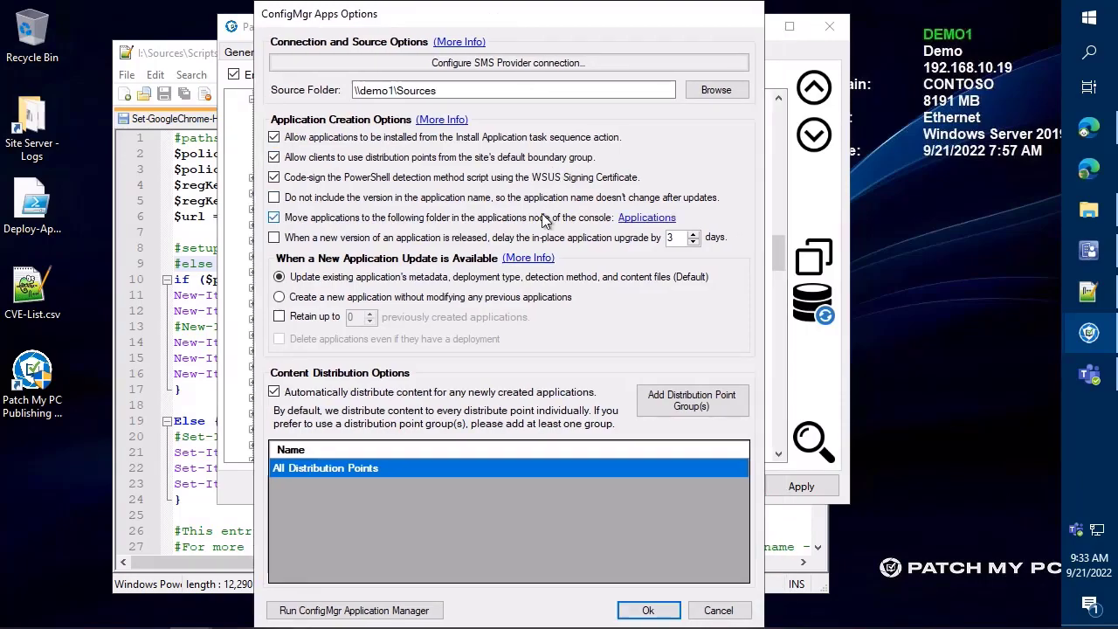
left_click(634, 223)
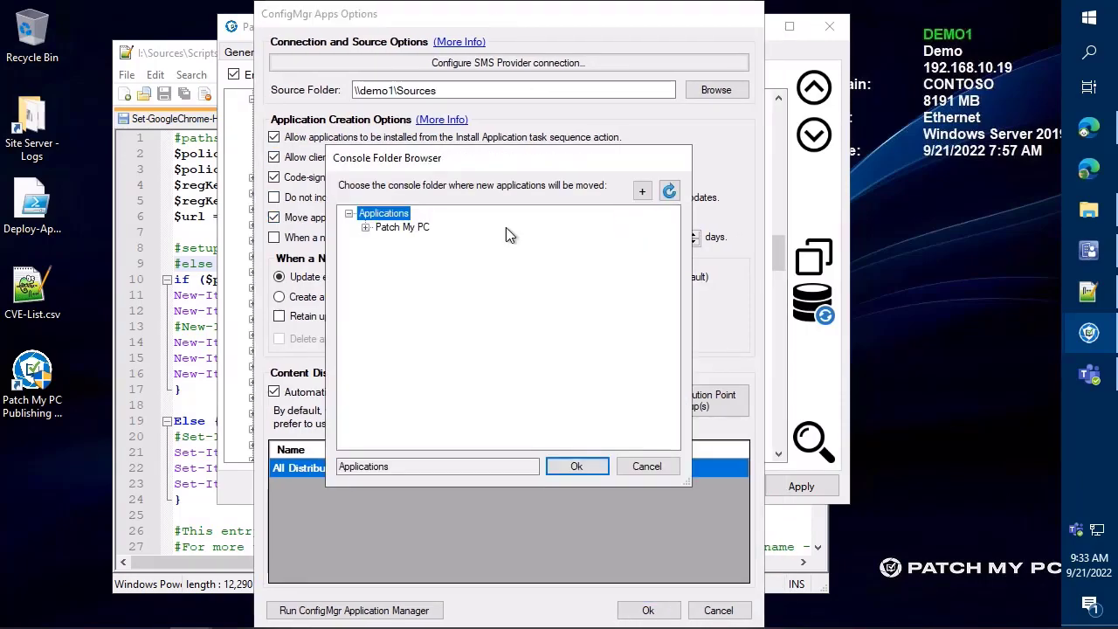
left_click(410, 227)
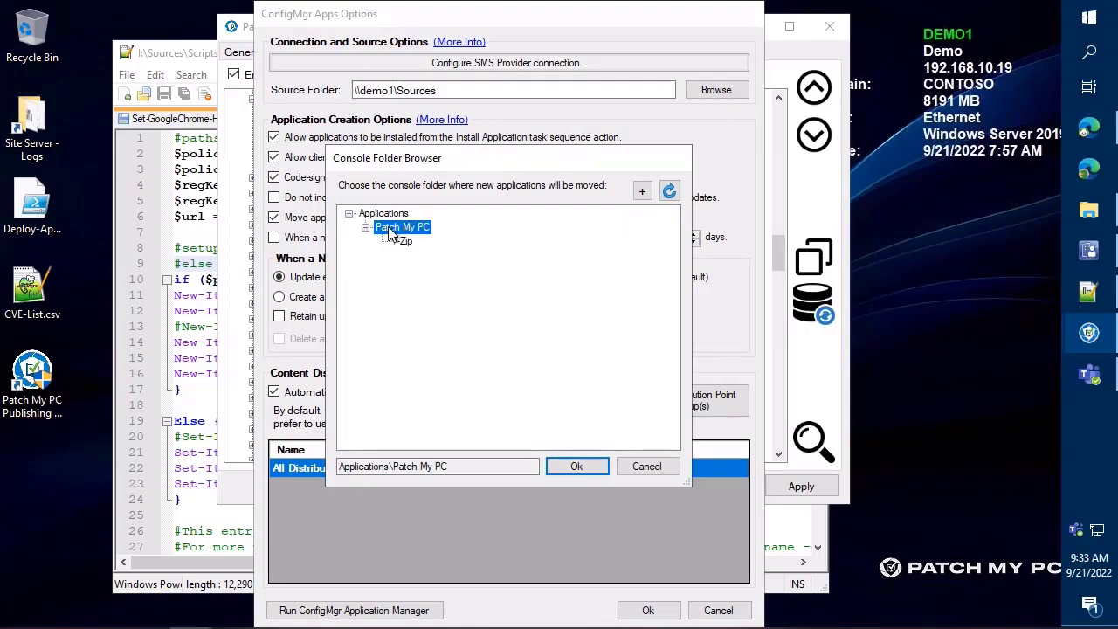
left_click(585, 468)
left_click(648, 608)
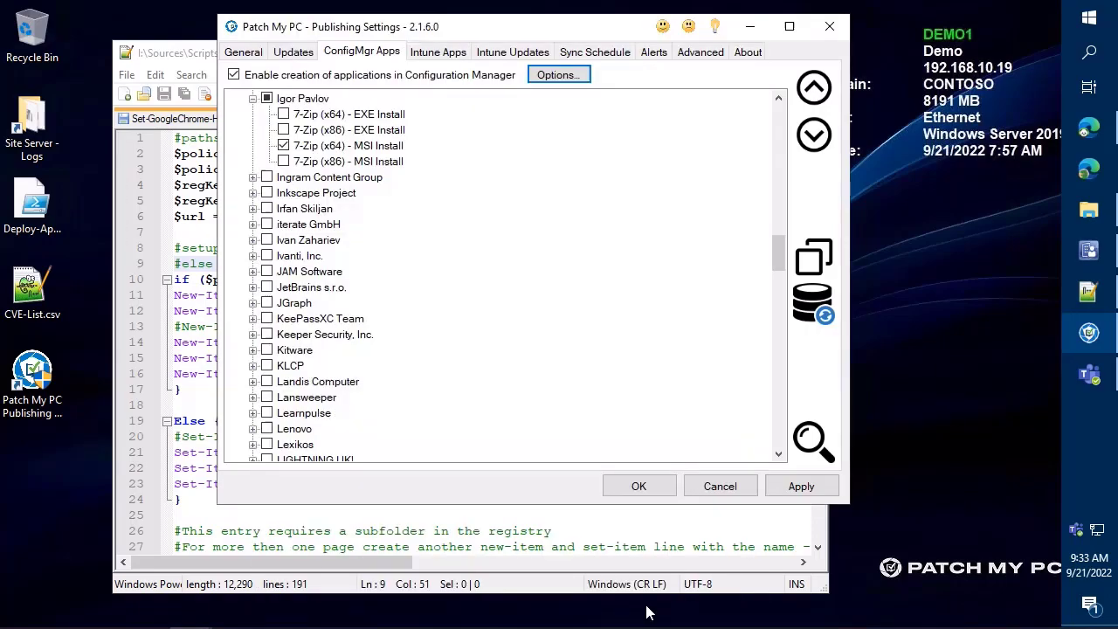
Set 7-Zip (x64) - MSI Install to move to the custom console folder Applications\Patch My PC\7-Zip
left_click(347, 146)
right_click(347, 147)
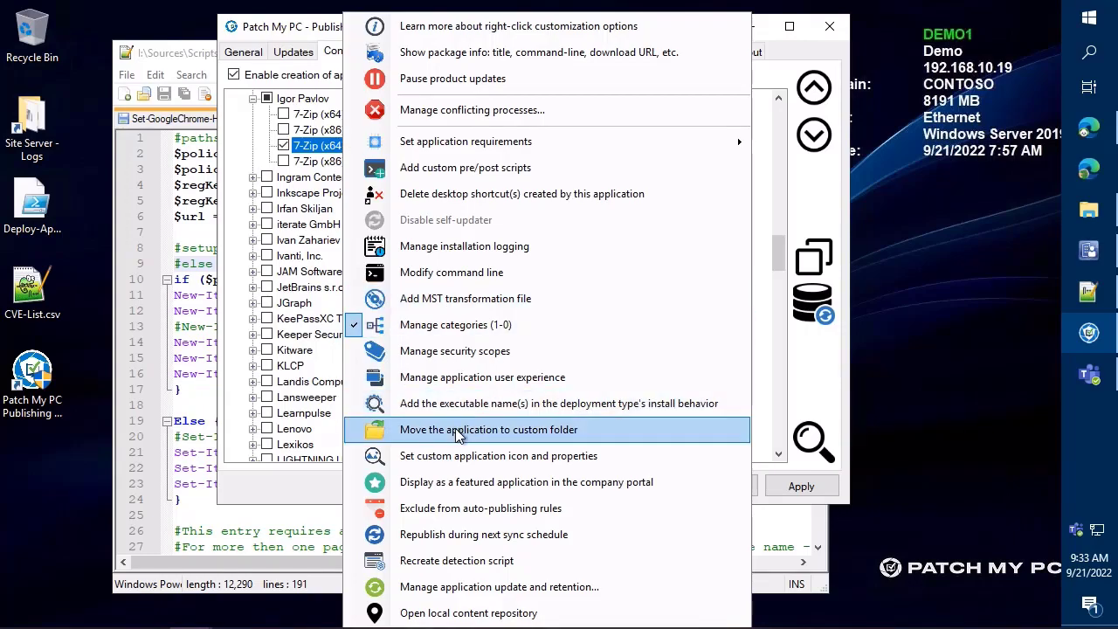
right_click(317, 99)
right_click(298, 145)
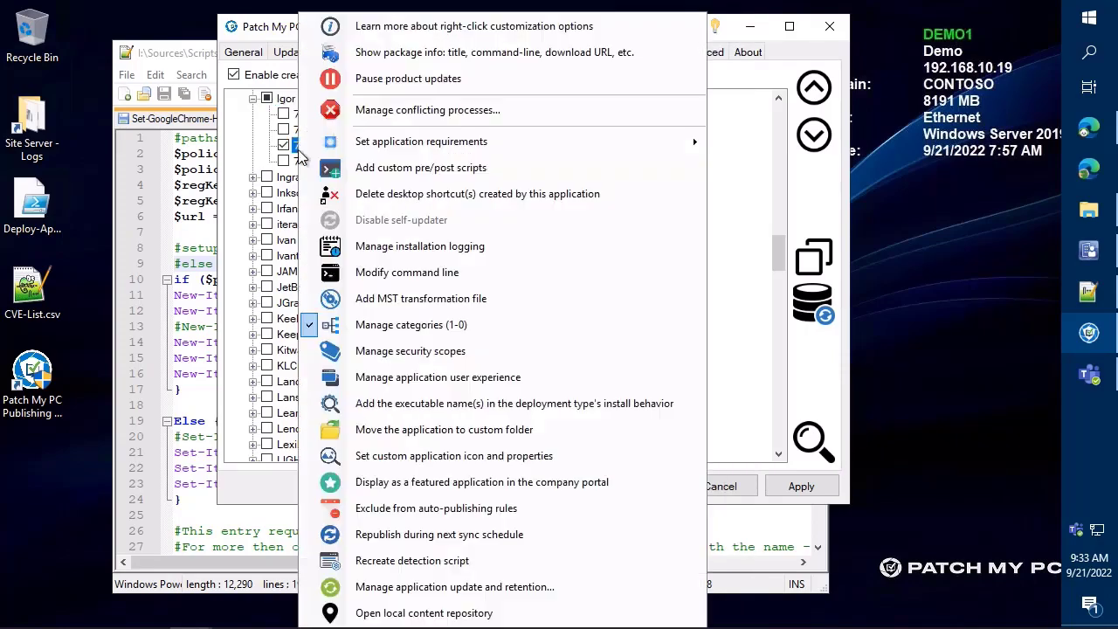
left_click(445, 430)
left_click(407, 157)
left_click(391, 172)
left_click(425, 185)
left_click(424, 185)
left_click_drag(445, 183, 515, 180)
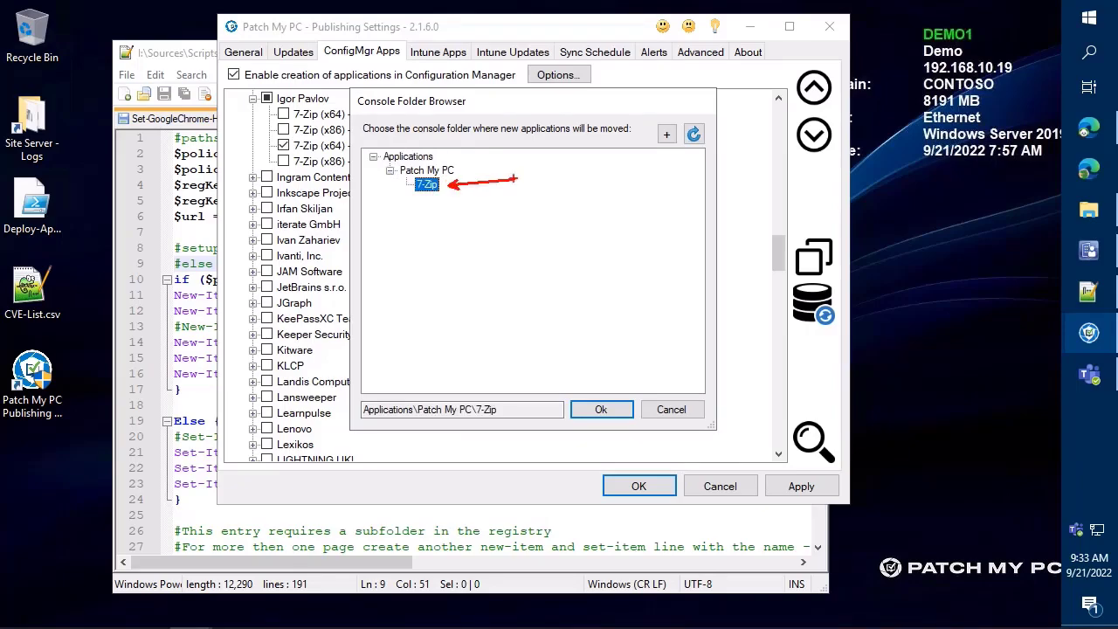
key("Escape")
left_click(592, 411)
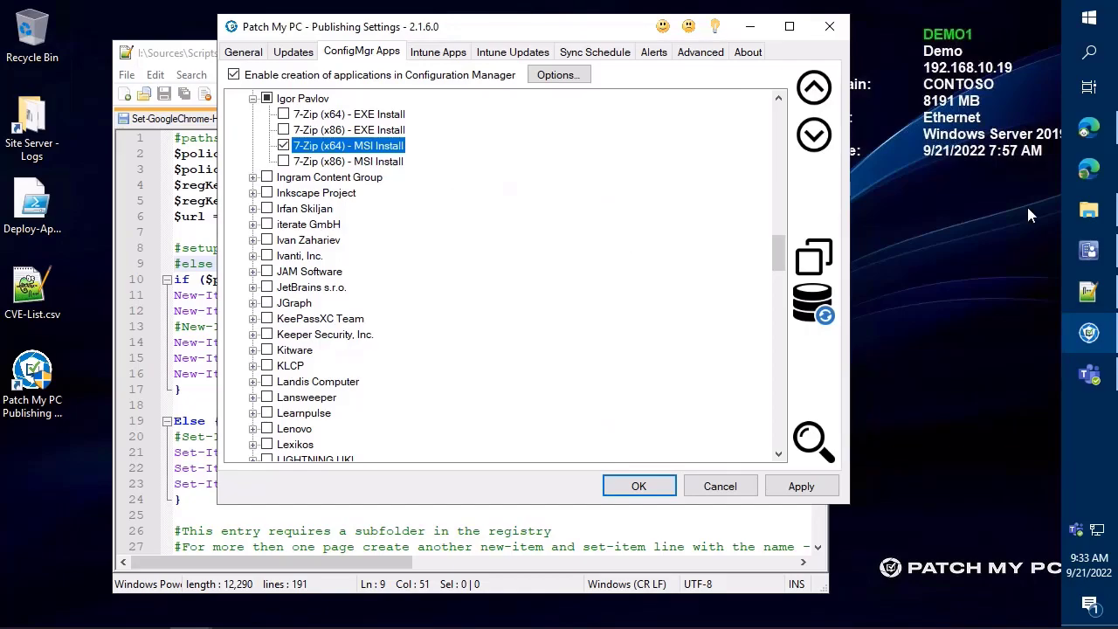
In the Configuration Manager console, look at the folder options for Patch My PC, including Set Security Scopes, without changing anything
left_click(1114, 250)
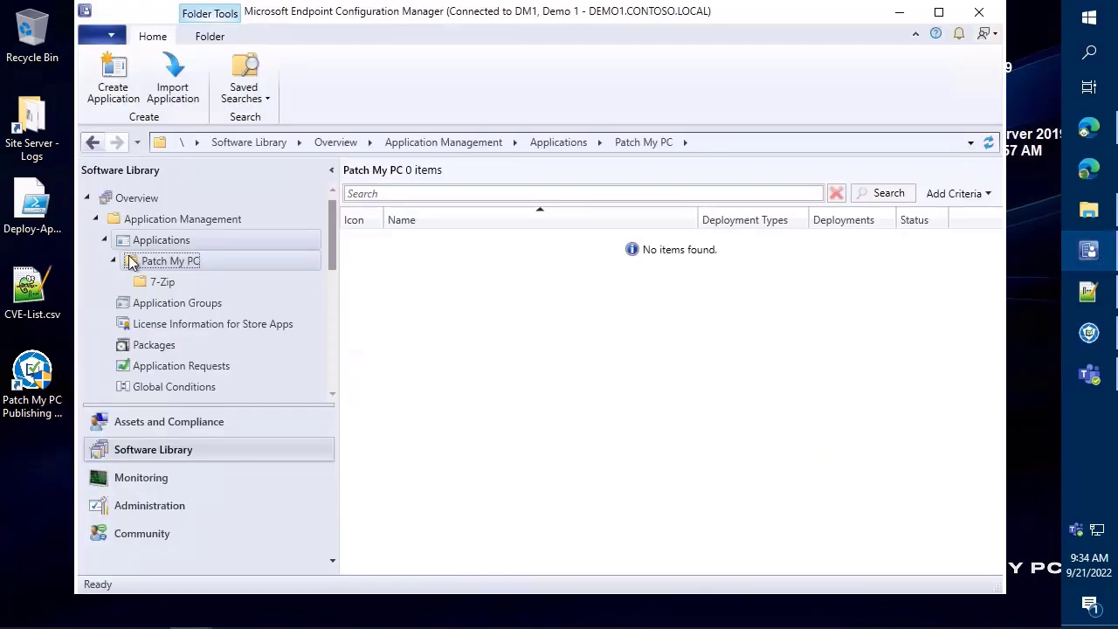
right_click(136, 260)
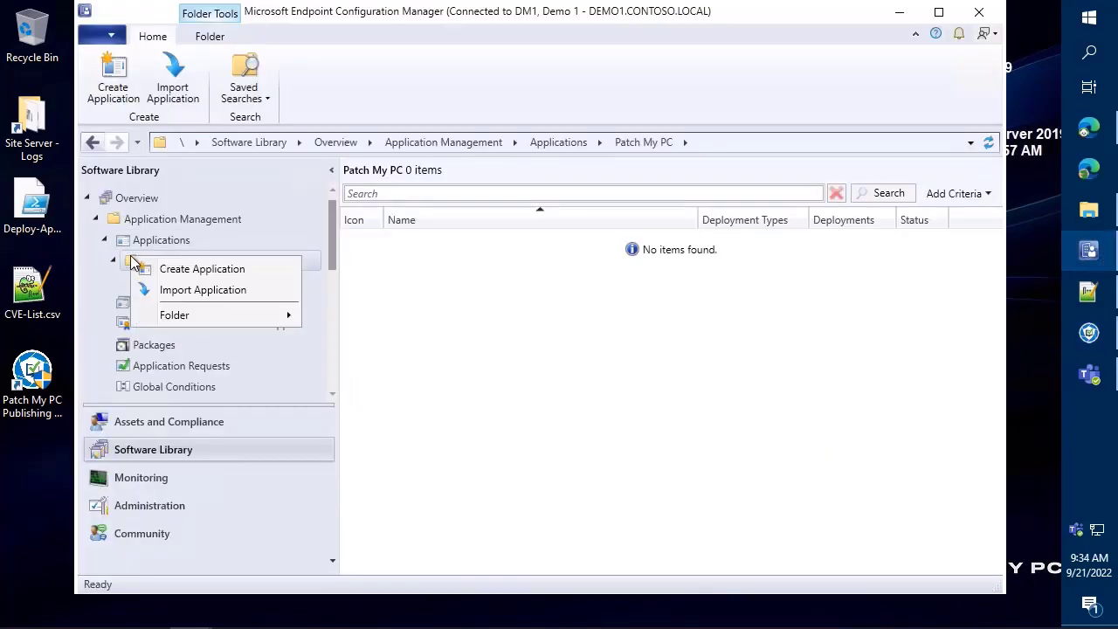
mouse_move(210, 312)
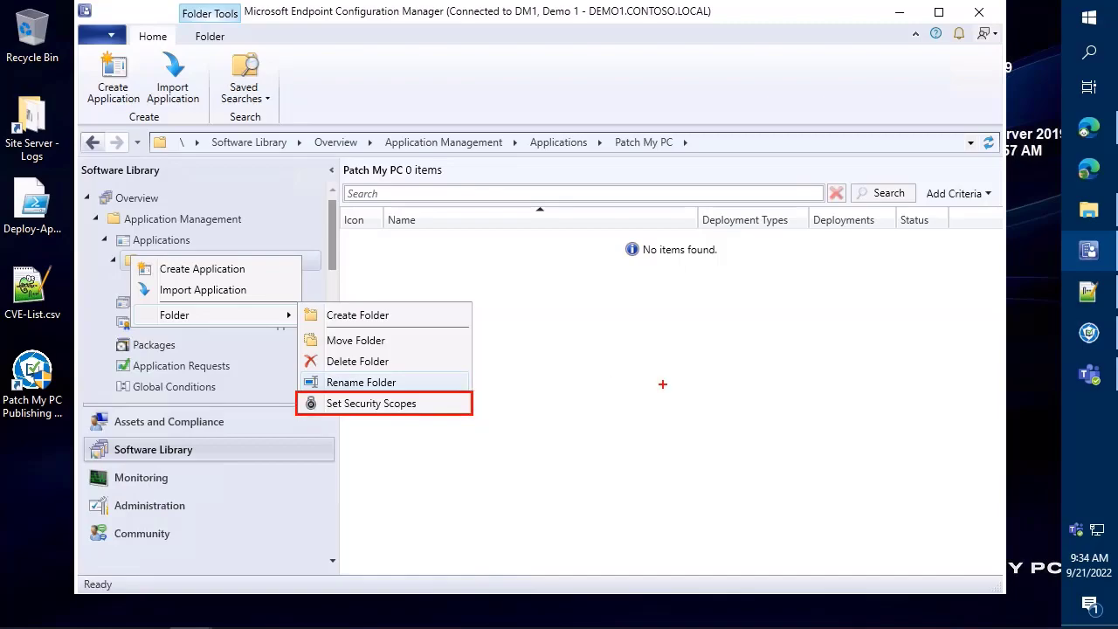
left_click(369, 236)
left_click(898, 12)
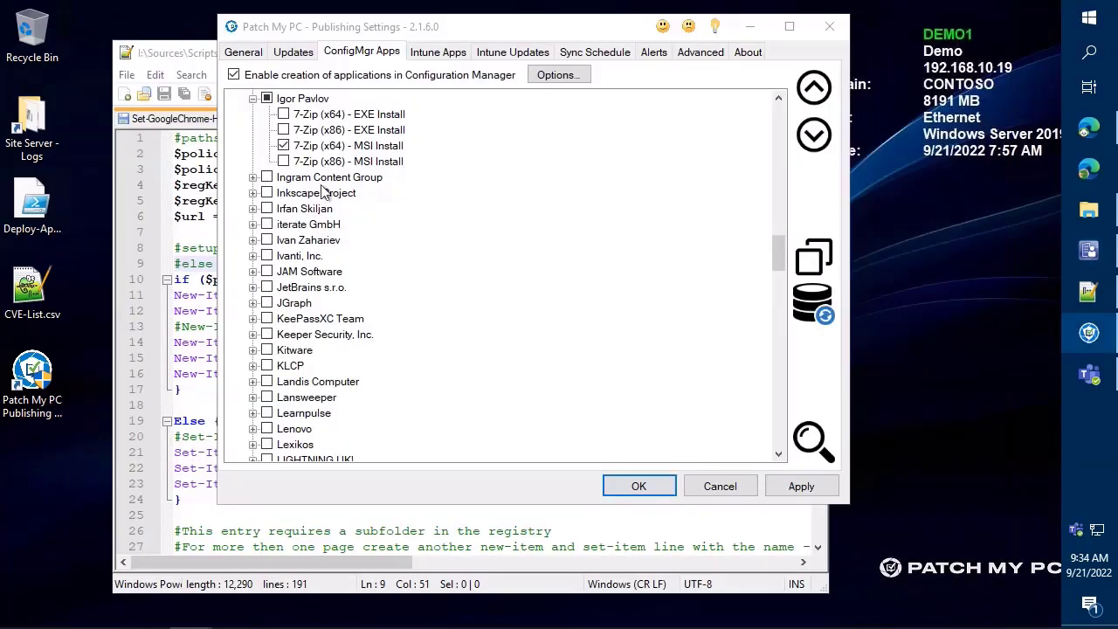
View the application user experience settings of 7-Zip (x64) - MSI Install and close them without changes
right_click(297, 145)
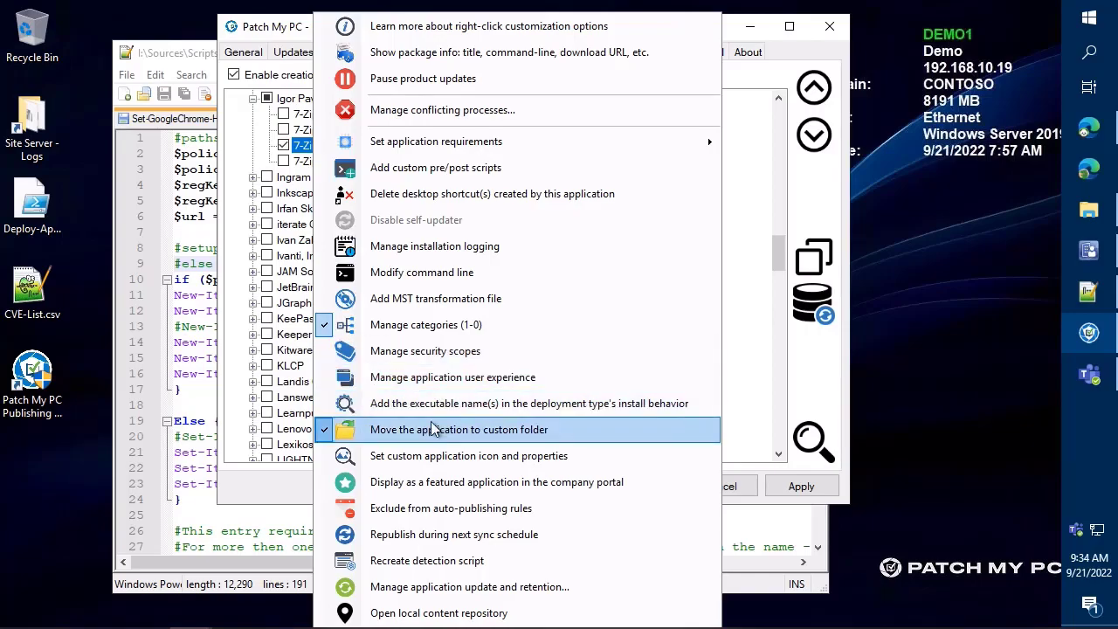
left_click(493, 378)
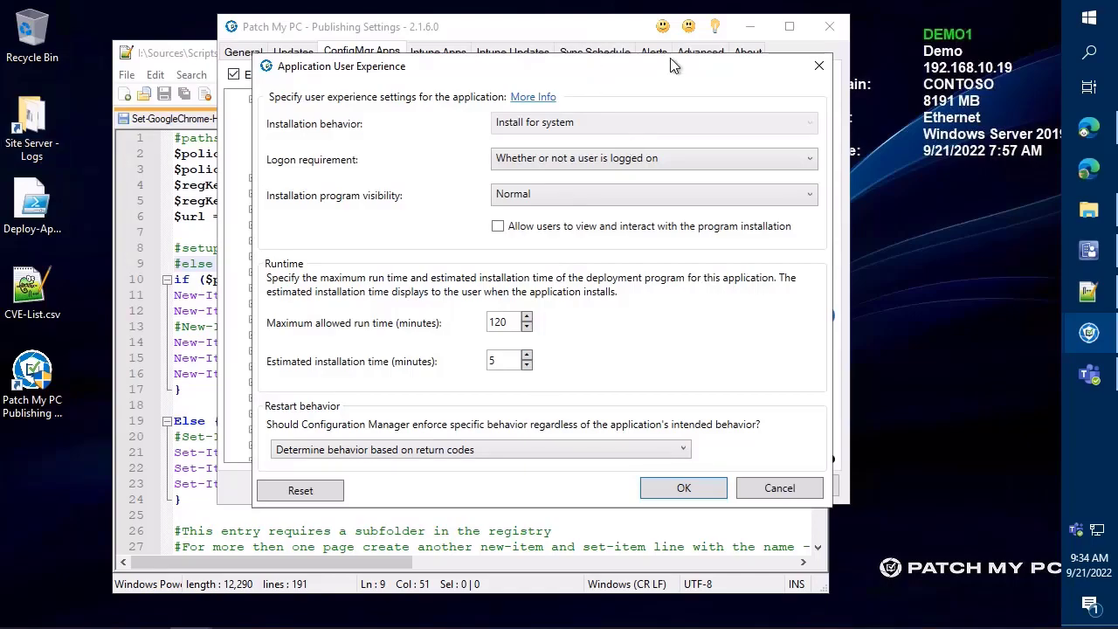
left_click(800, 489)
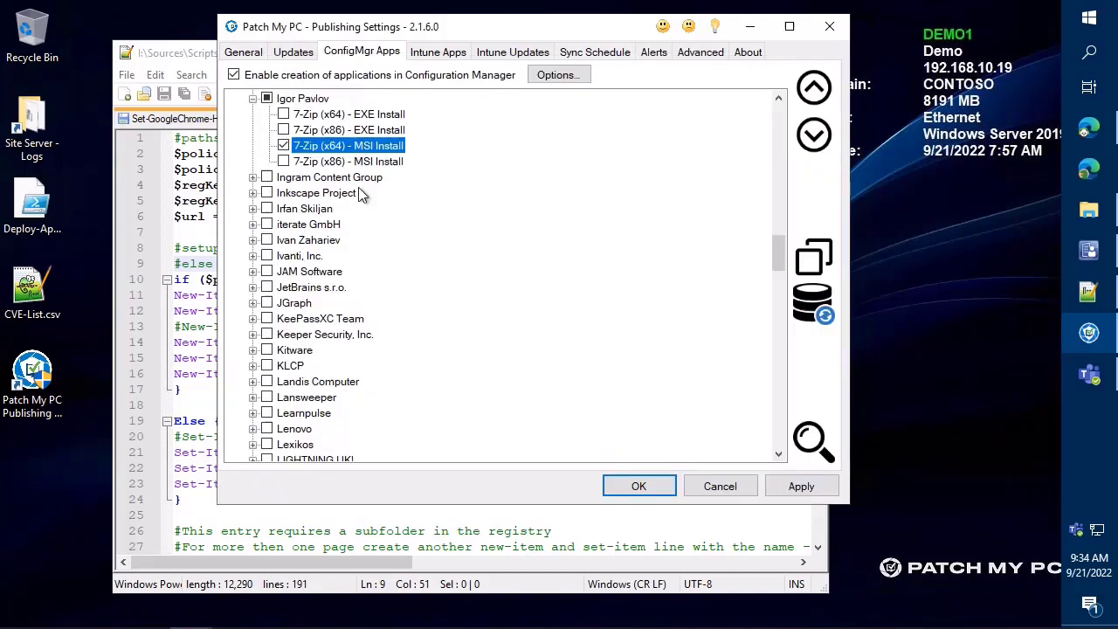
Enable installation logging for 7-Zip (x64) - MSI Install, with verbose MSI logging and the computer name as log prefix
right_click(348, 146)
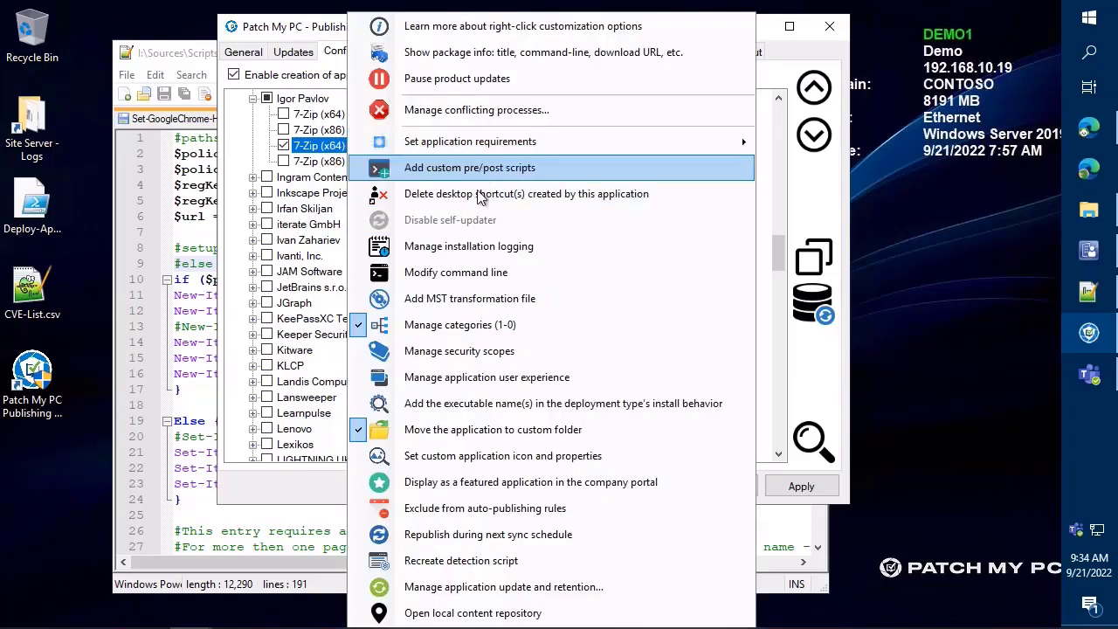
left_click(493, 249)
left_click(497, 199)
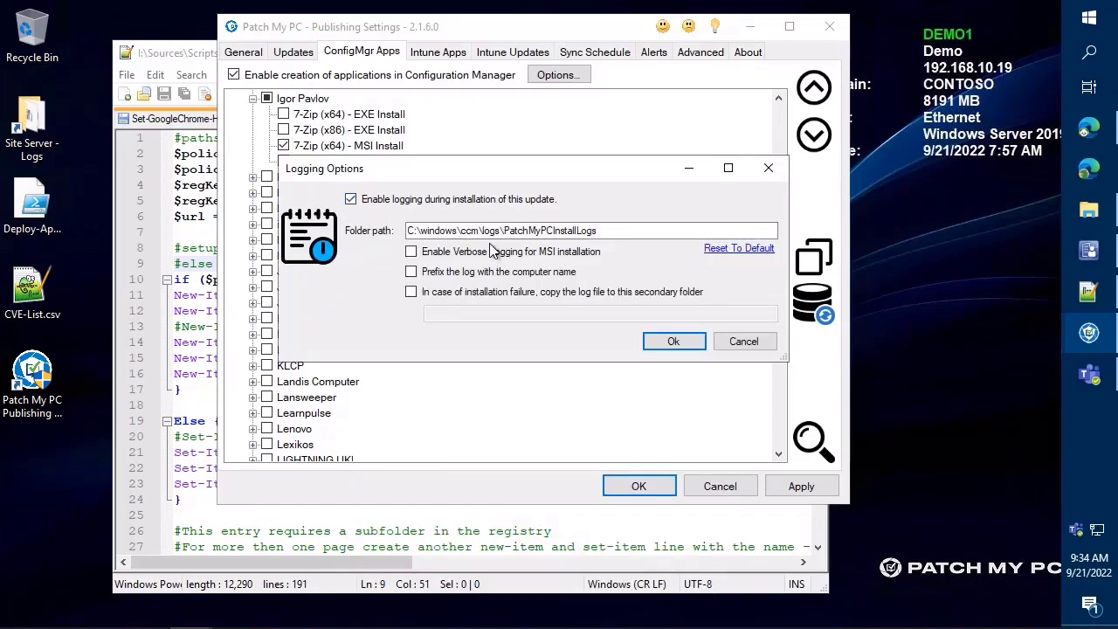
left_click(493, 251)
left_click(495, 272)
left_click(674, 341)
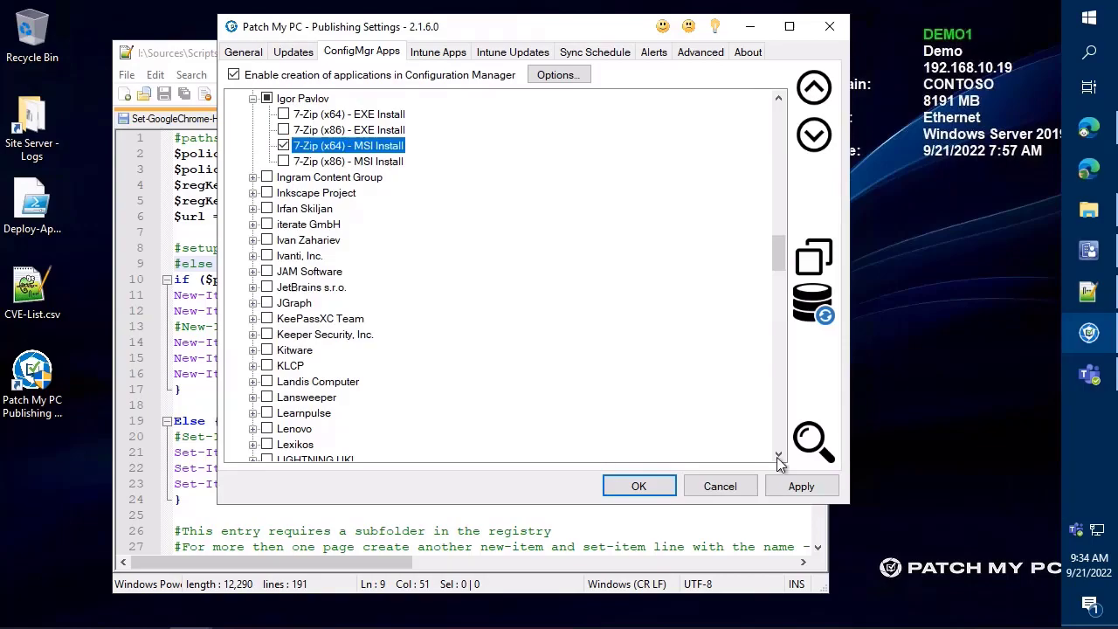
Apply the app settings and run a publishing service sync from the sync schedule settings
left_click(602, 52)
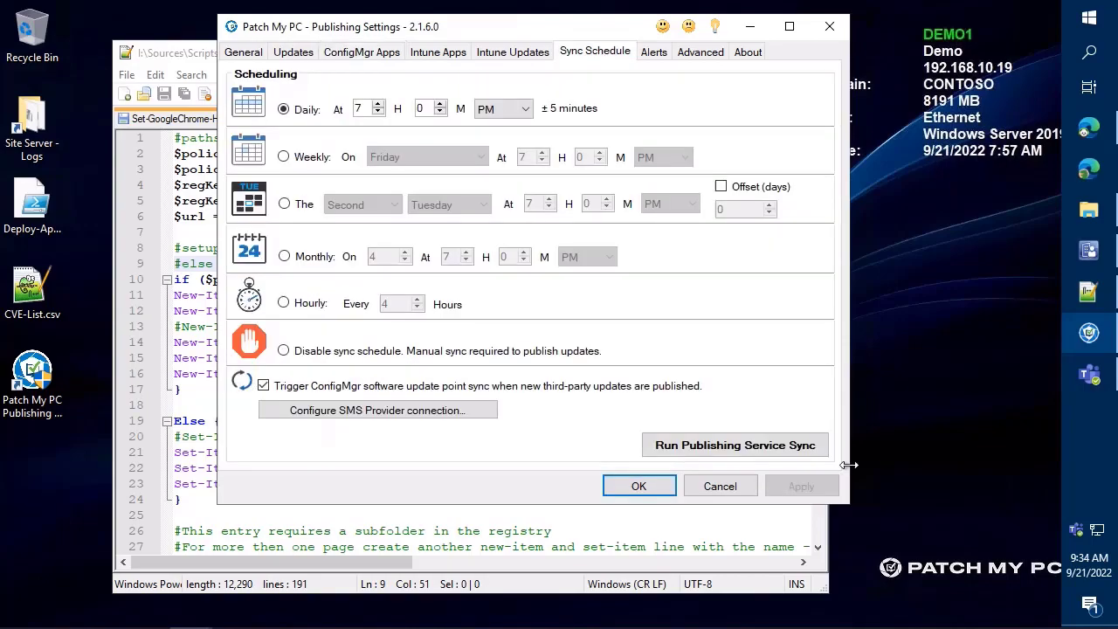
left_click(780, 452)
key("Return")
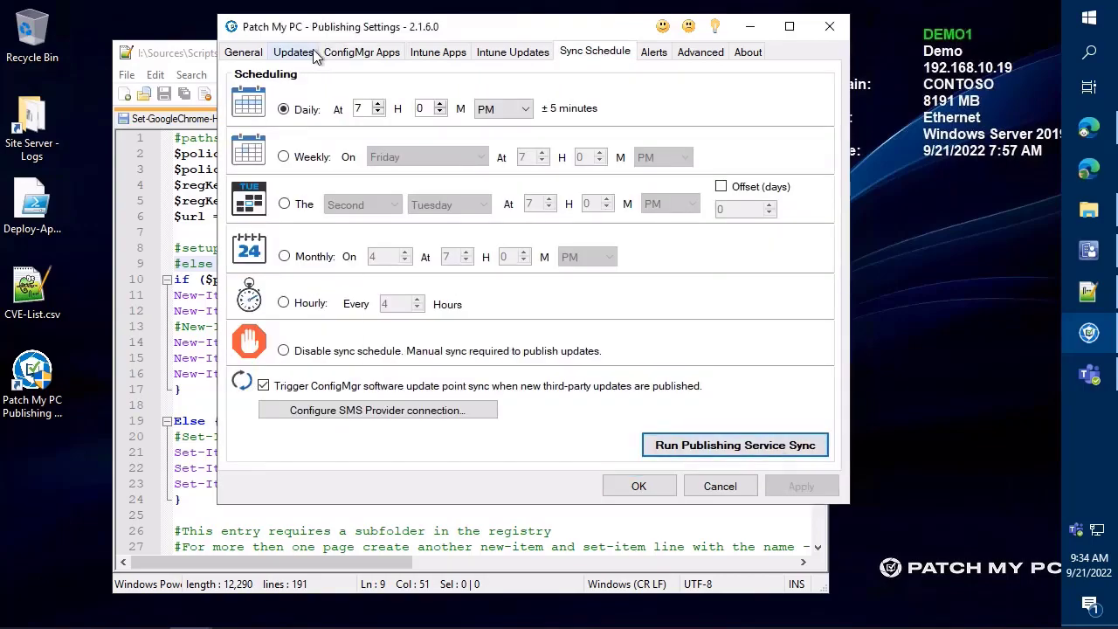
Return to the ConfigMgr apps and search the products for "7-" to locate the 7-Zip entries
left_click(361, 53)
key("ctrl+f")
type("7-")
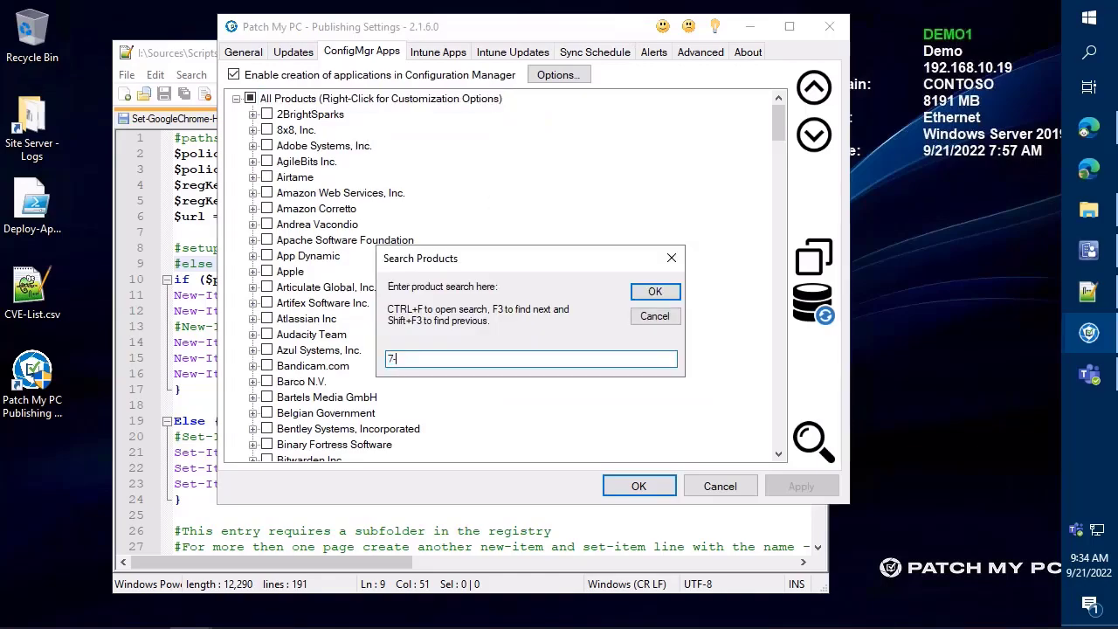
key("Return")
scroll(429, 270, "down", 4)
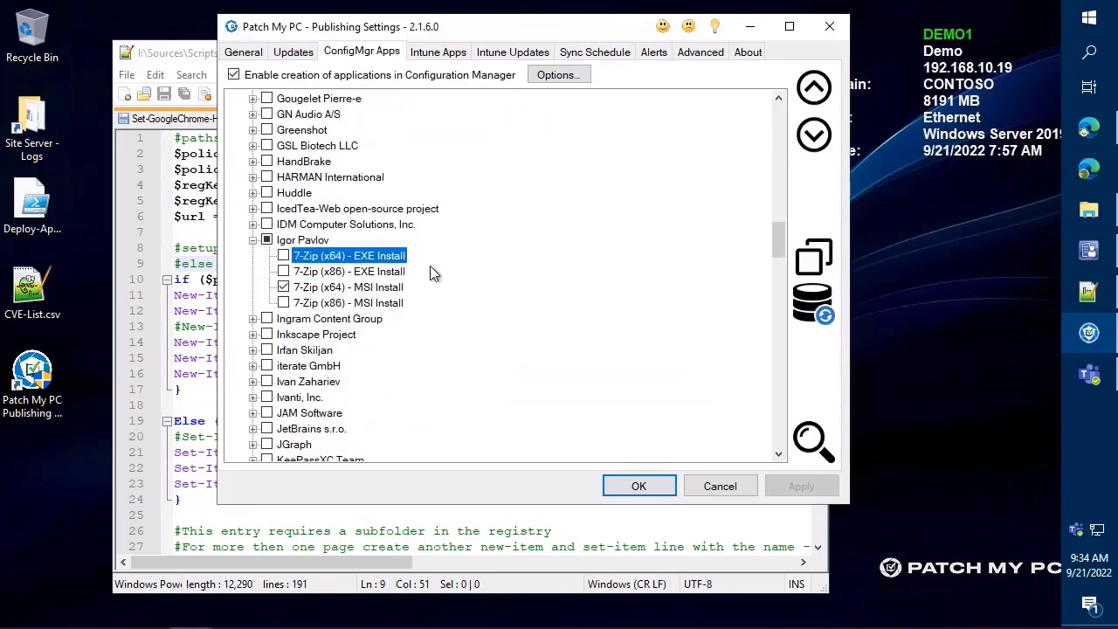
Open the application user experience settings of 7-Zip (x64) - MSI Install and review the available restart behavior options
right_click(361, 289)
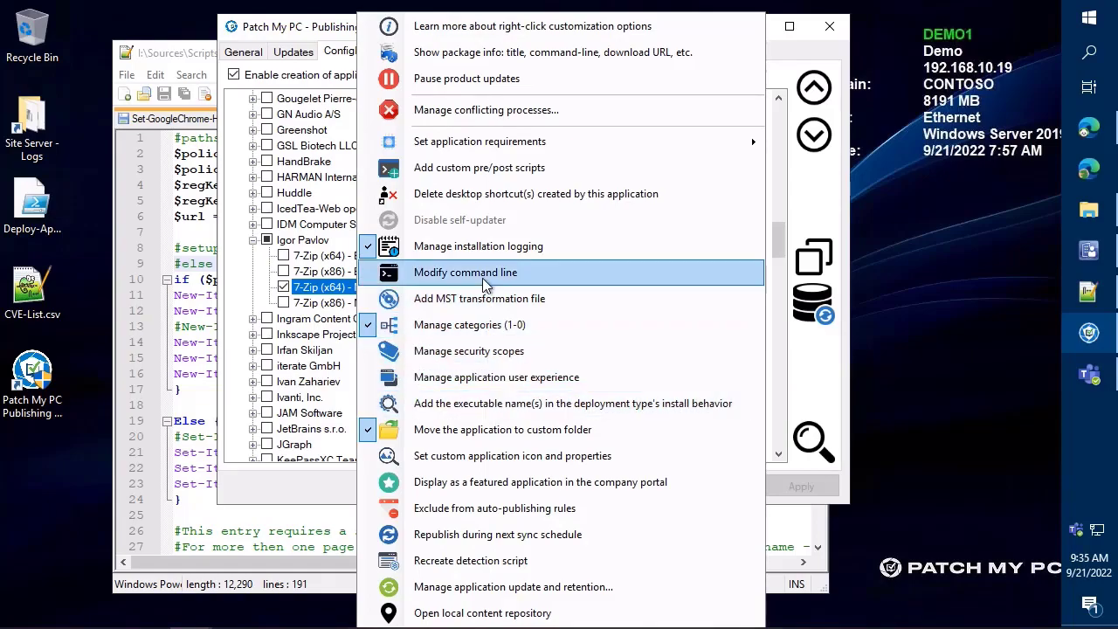
left_click(497, 376)
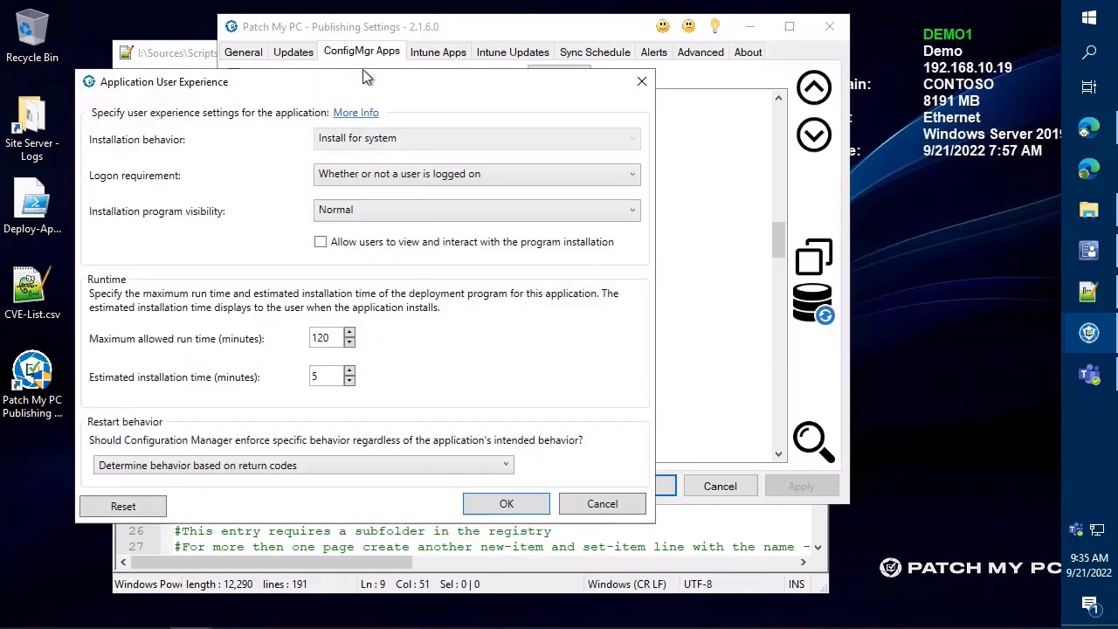
left_click_drag(360, 73, 730, 33)
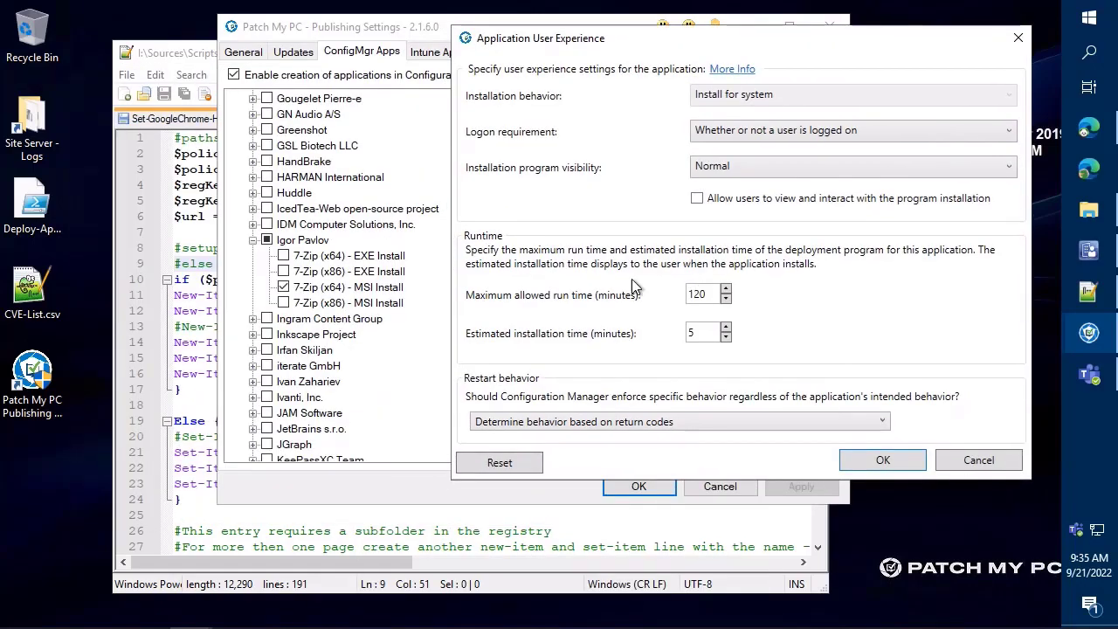
left_click(635, 422)
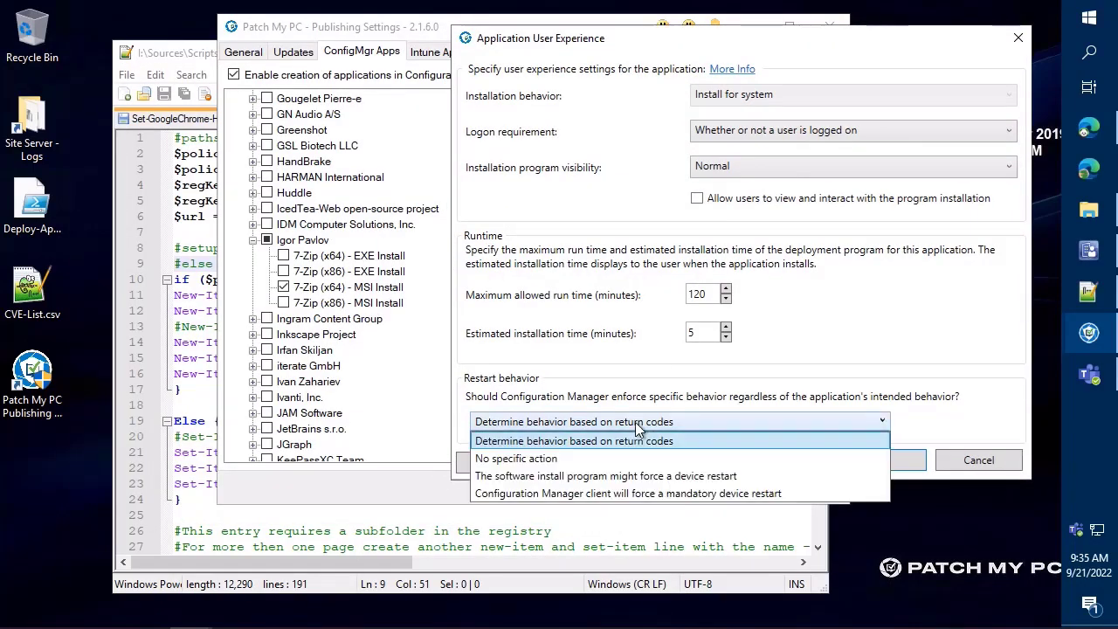
left_click(662, 397)
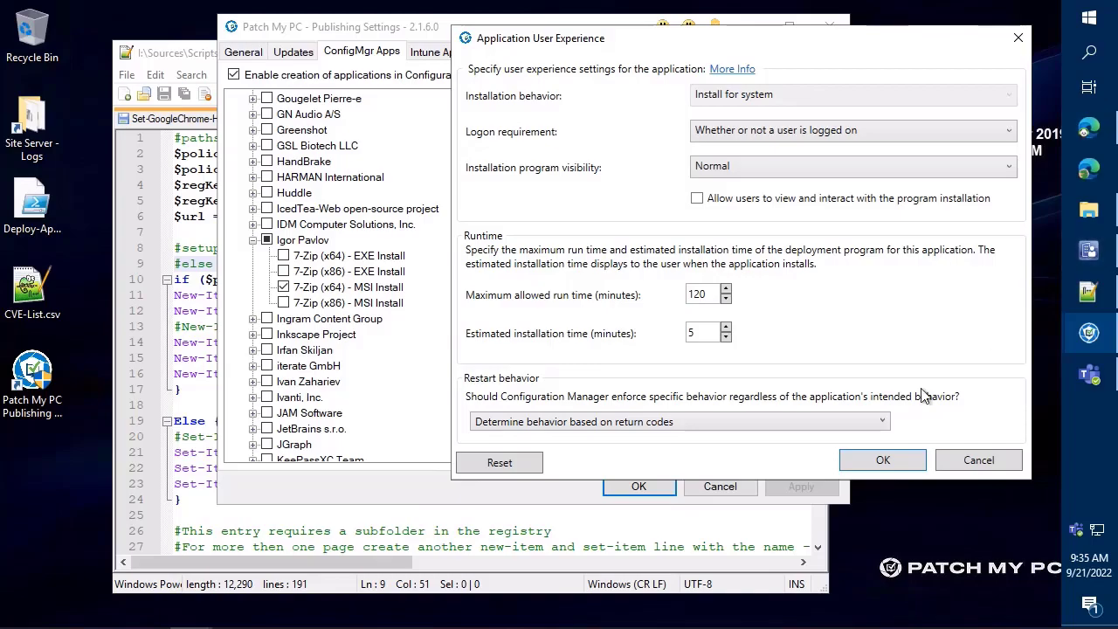
Switch to the Configuration Manager console and open the properties of the 7-Zip 22.01 (MSI-x64) deployment type in the 7-Zip folder
left_click(1088, 250)
left_click(162, 282)
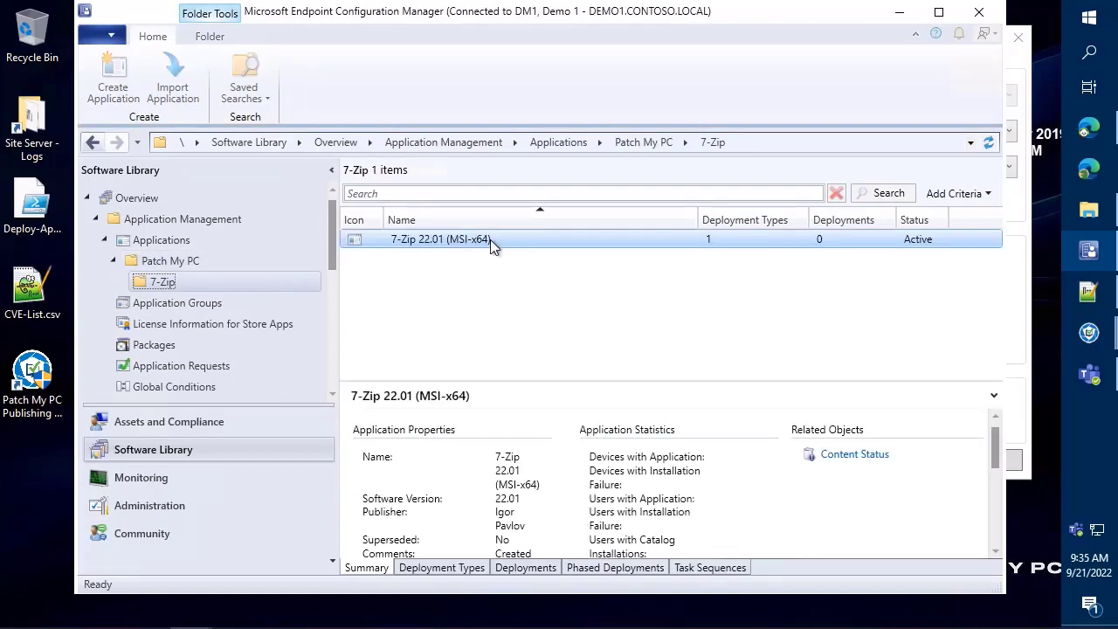
left_click_drag(480, 381, 492, 291)
left_click(442, 568)
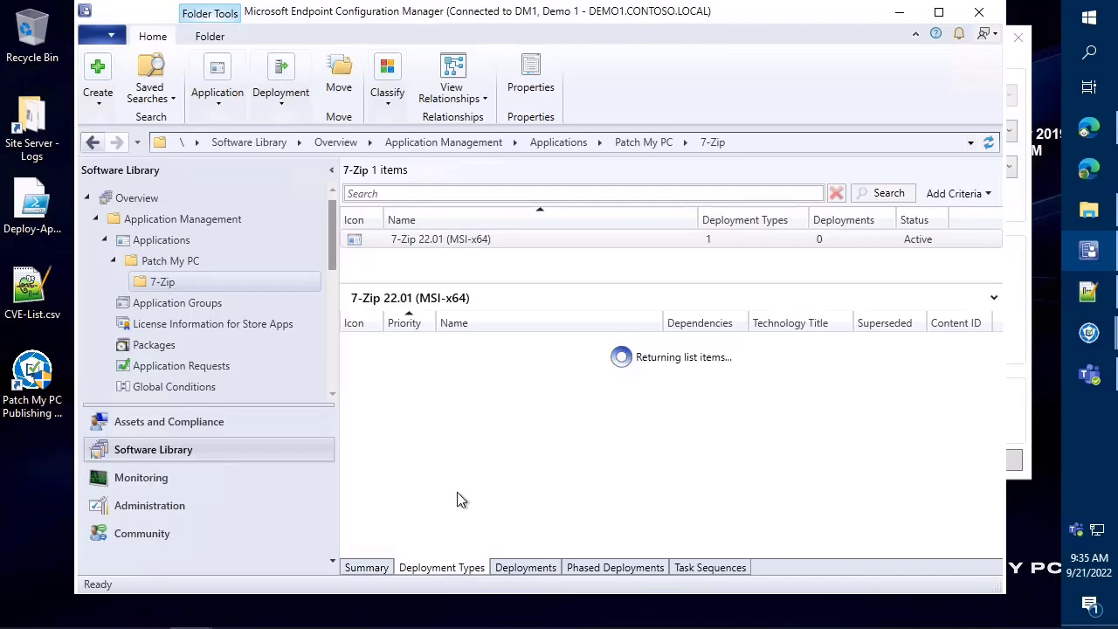
left_click(437, 342)
double_click(432, 341)
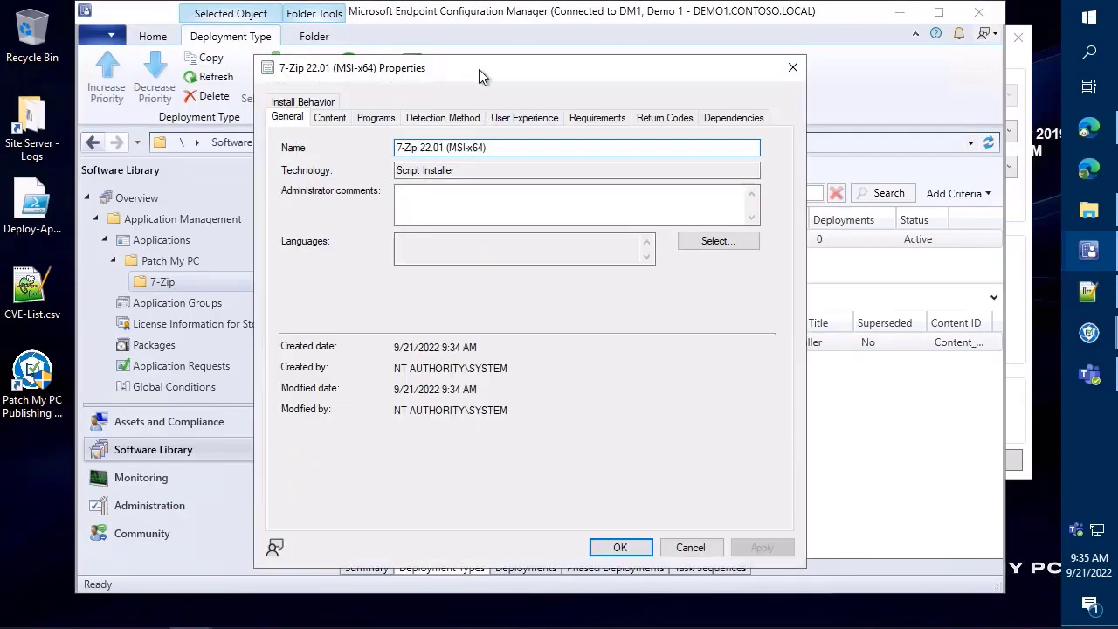
Look through the deployment type's detection method, programs and dependencies, and close its properties without changes
left_click_drag(479, 77, 258, 63)
left_click(229, 107)
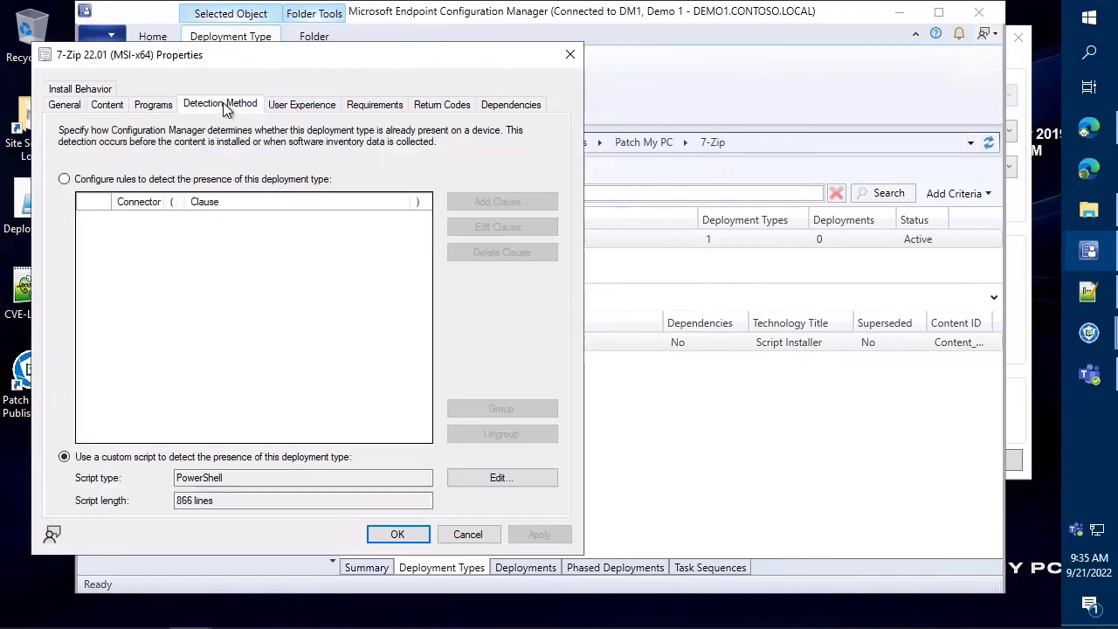
left_click(162, 107)
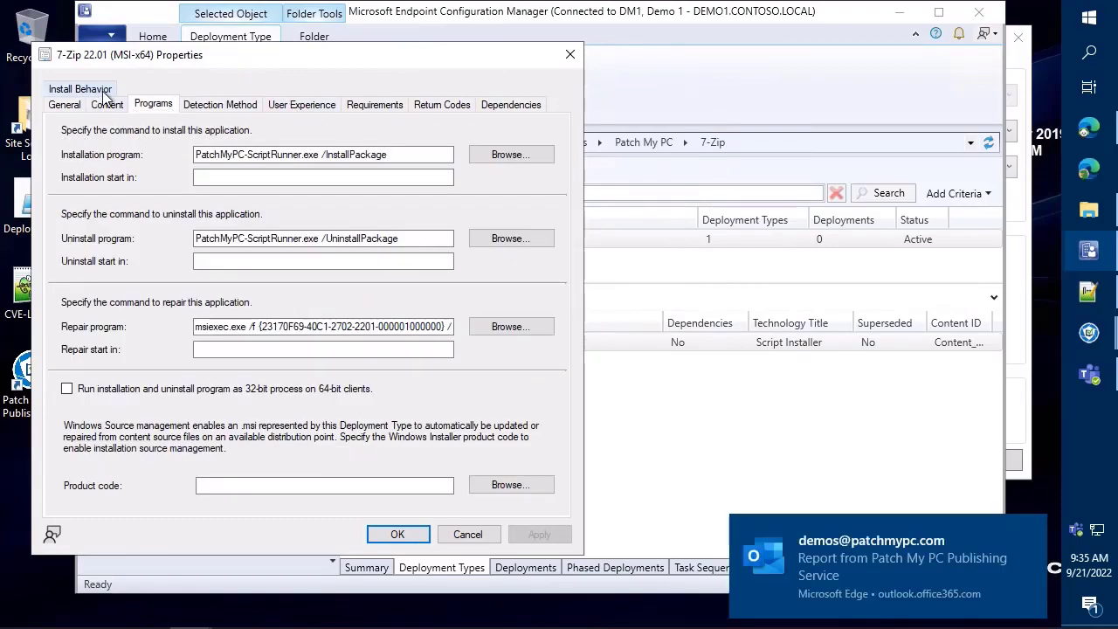
left_click(503, 105)
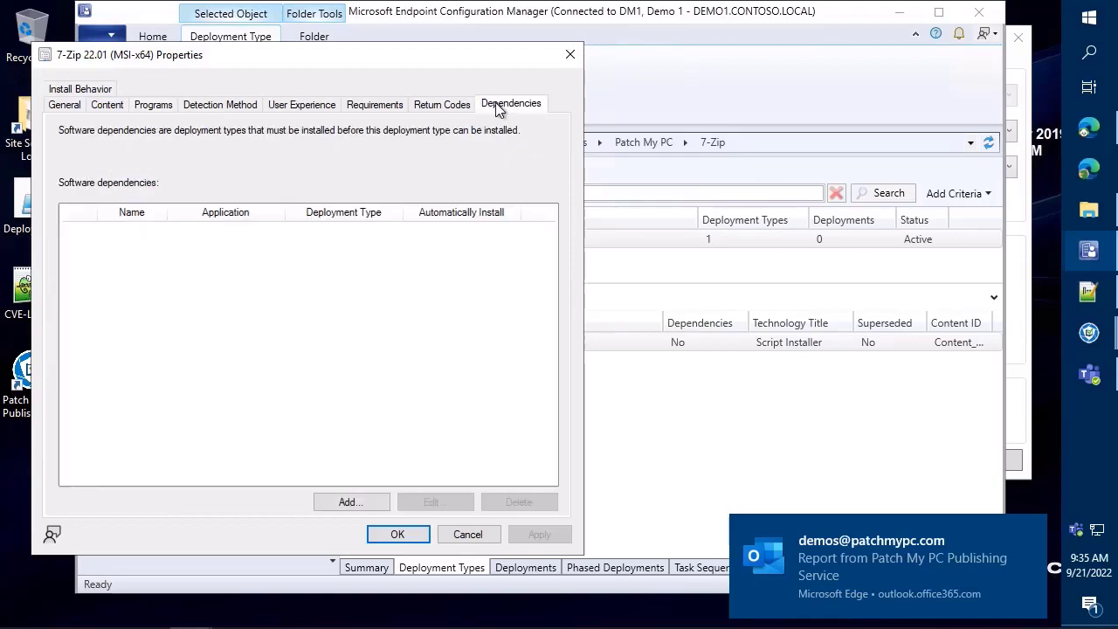
left_click(582, 55)
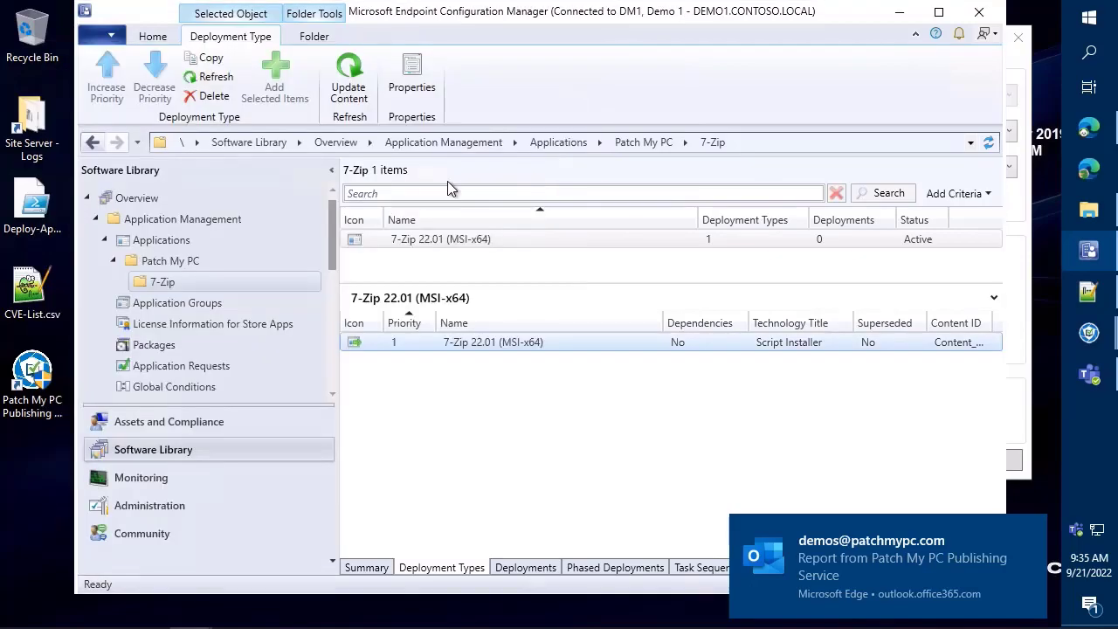
Open the 7-Zip 22.01 (MSI-x64) application properties and place the Patch My PC Application User Experience window beside them
right_click(441, 242)
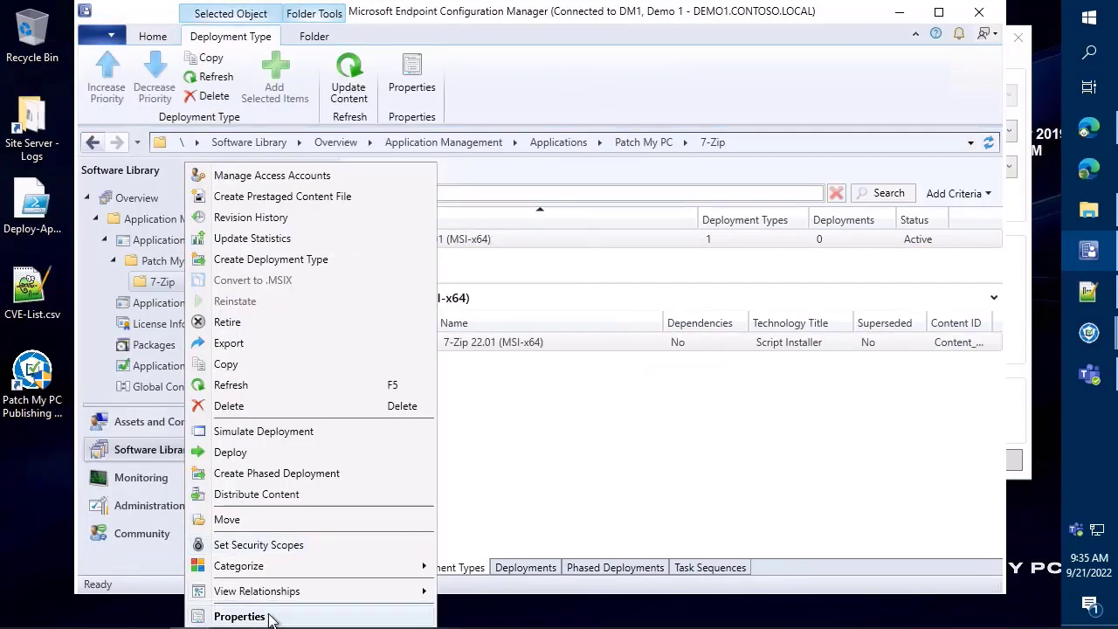
left_click(266, 615)
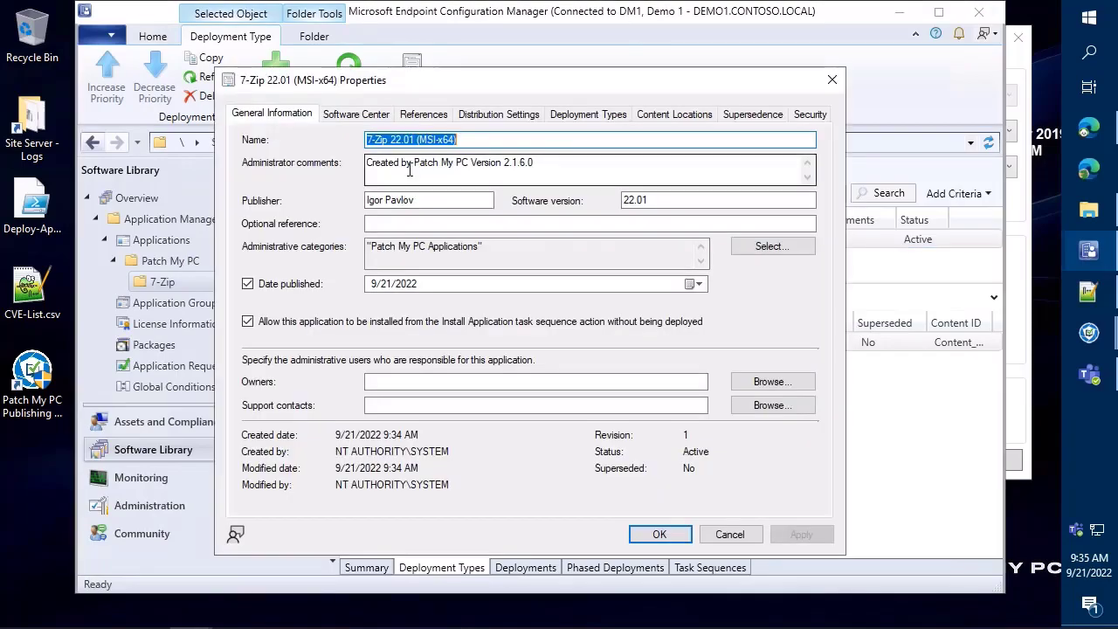
left_click_drag(396, 90, 210, 77)
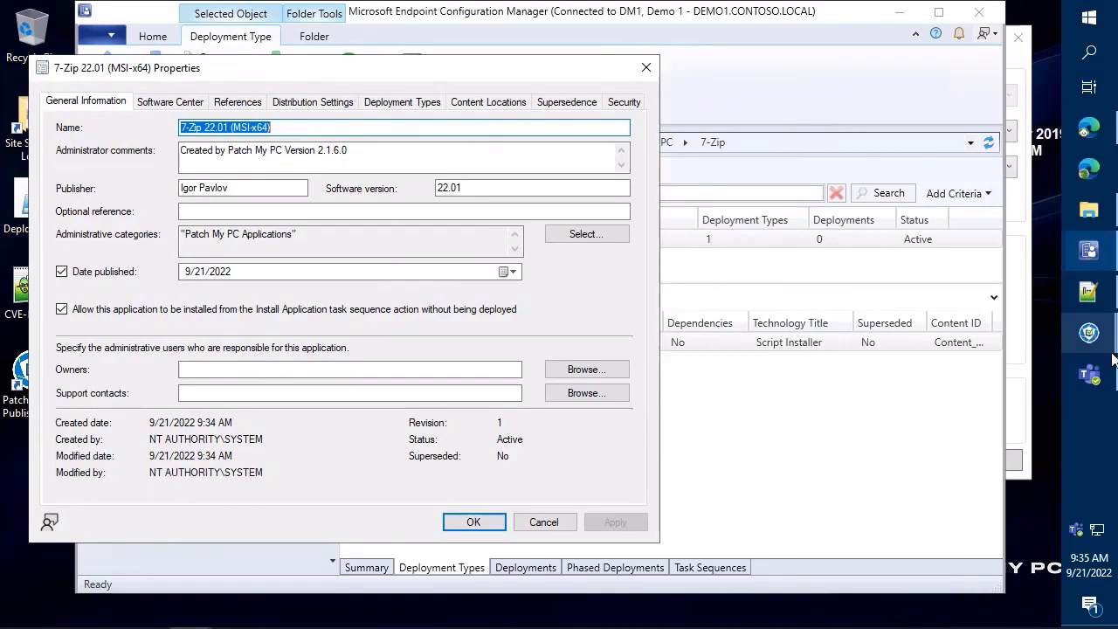
left_click(1089, 374)
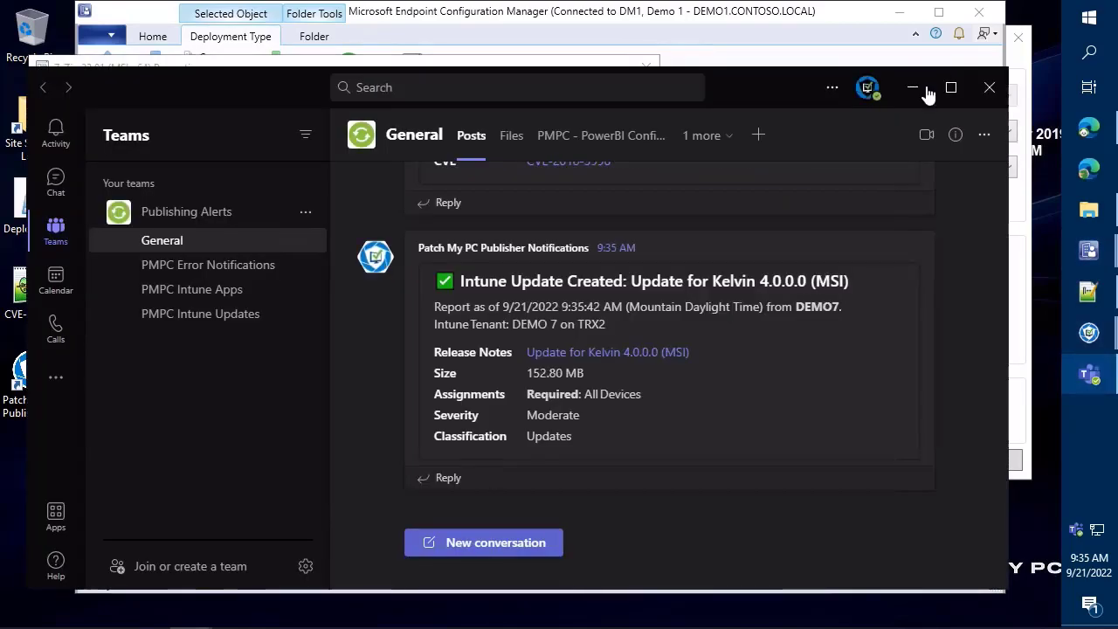
left_click(916, 87)
mouse_move(1091, 341)
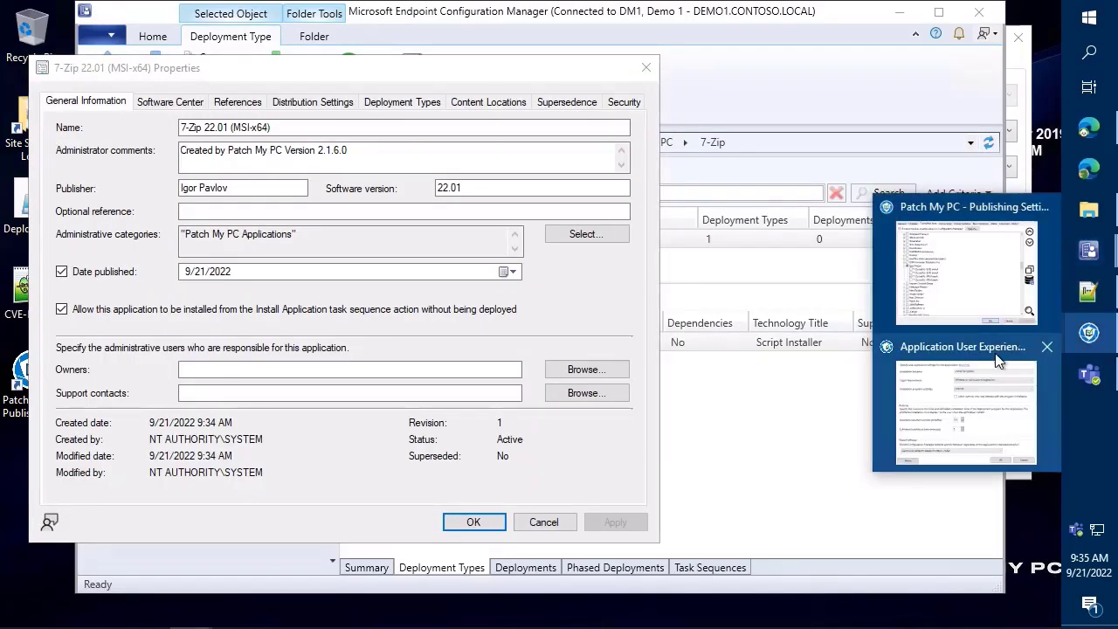
left_click(998, 384)
left_click_drag(504, 55, 624, 101)
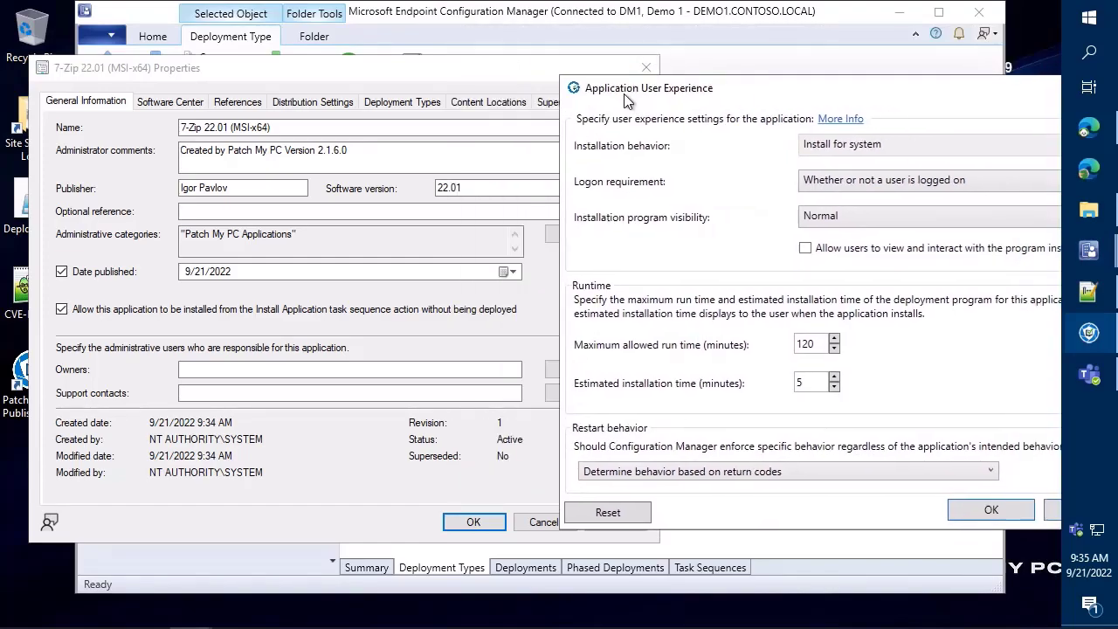
Open the user experience settings of the 7-Zip 22.01 (MSI-x64) deployment type from the application's properties
left_click(411, 102)
left_click(141, 234)
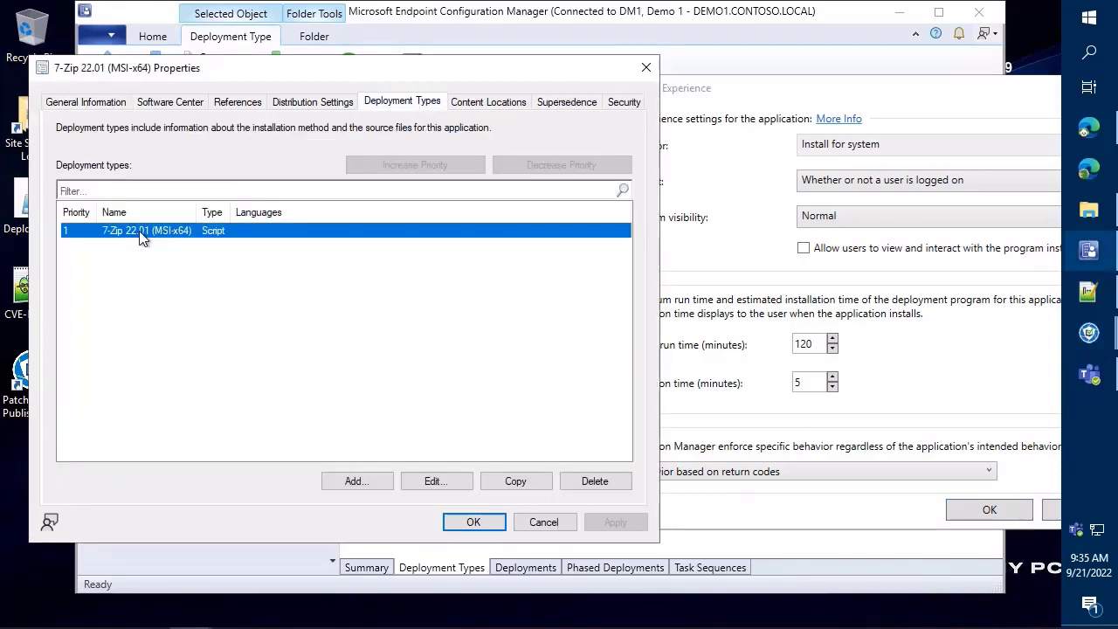
double_click(141, 234)
left_click_drag(586, 74, 369, 63)
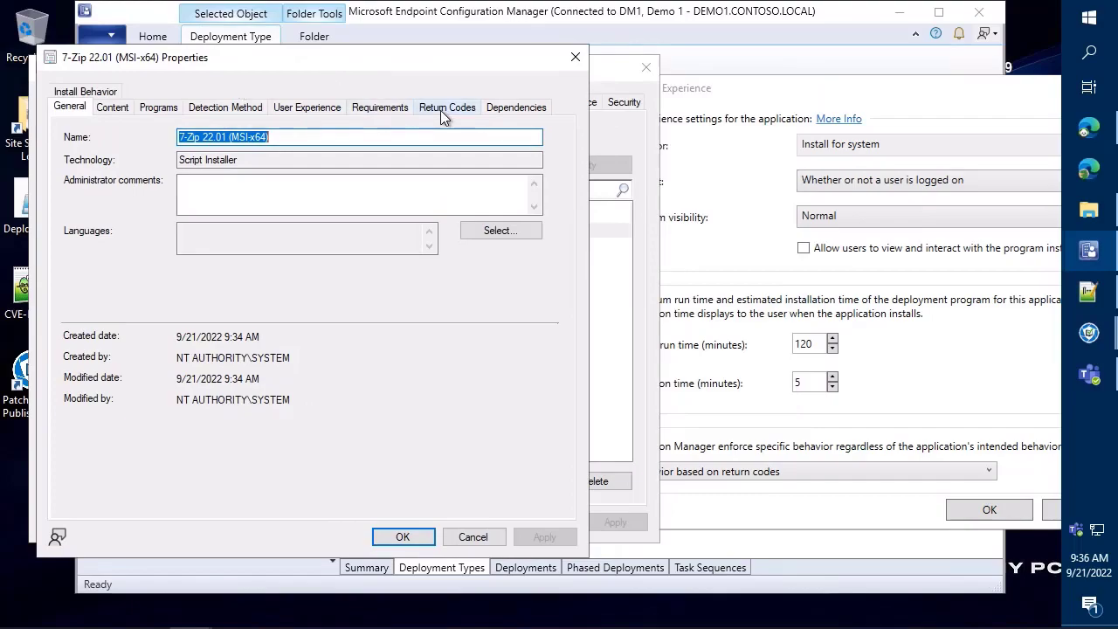
left_click(316, 109)
Compare the deployment type's run time and installation time with the Patch My PC user experience settings, and close all dialogs without changes
left_click_drag(888, 95, 837, 84)
left_click(259, 132)
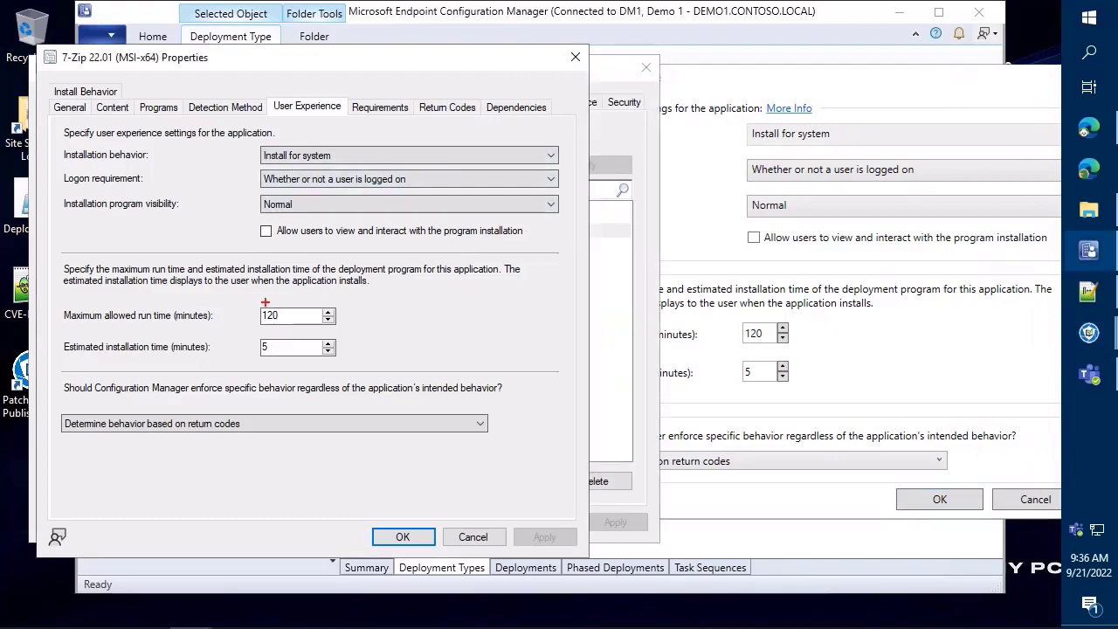
mouse_move(248, 300)
left_mouse_down()
mouse_move(346, 342)
mouse_move(349, 367)
left_mouse_up()
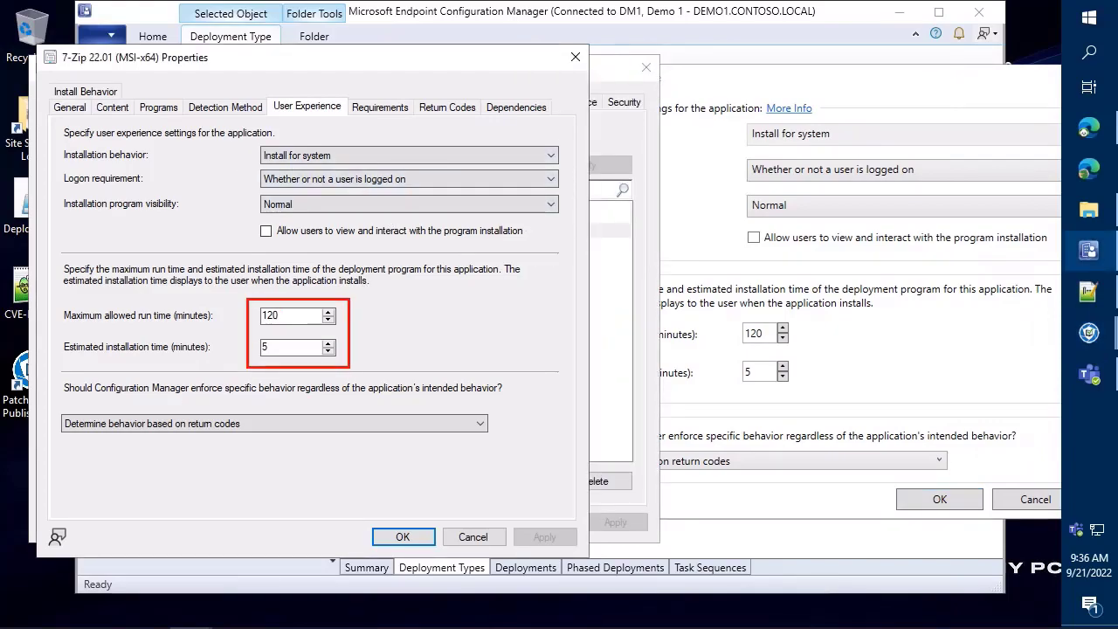
left_click_drag(821, 399, 729, 312)
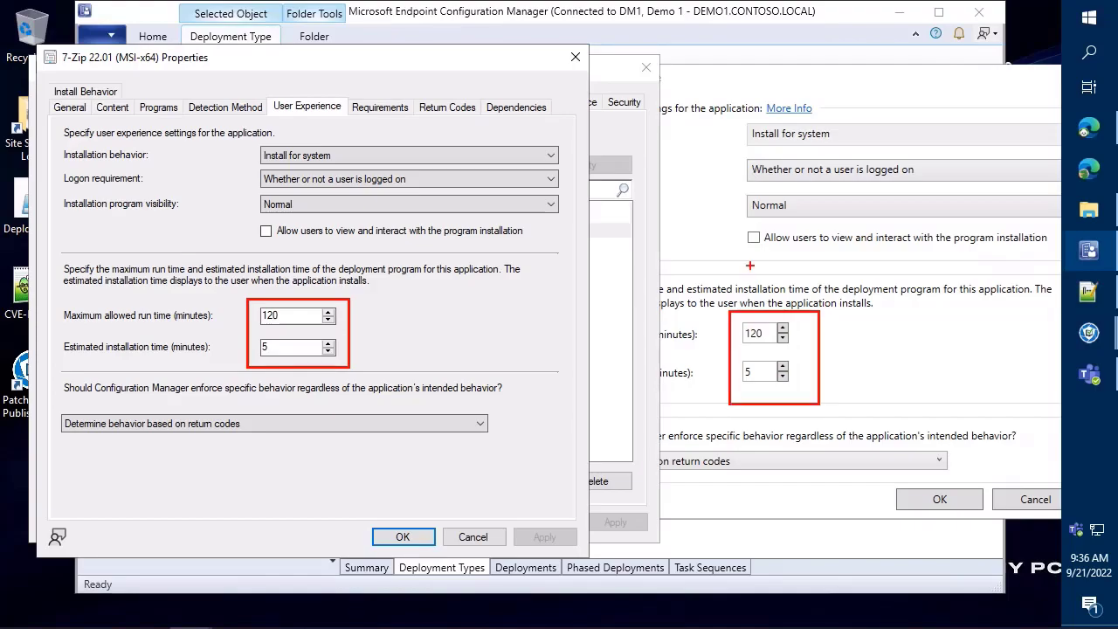
key("Escape")
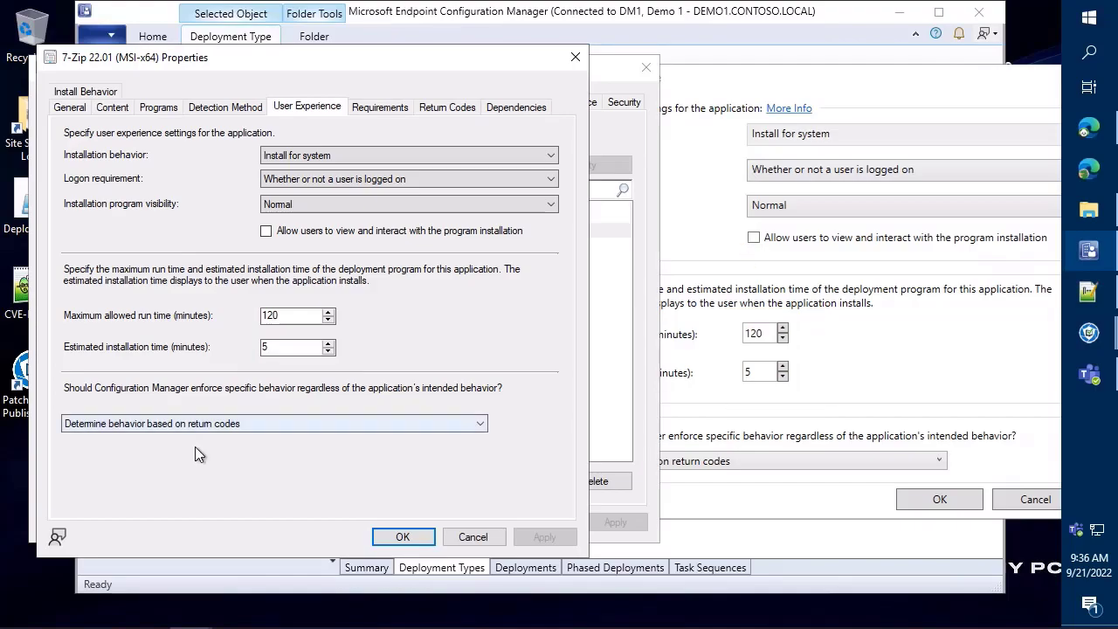
left_click(480, 540)
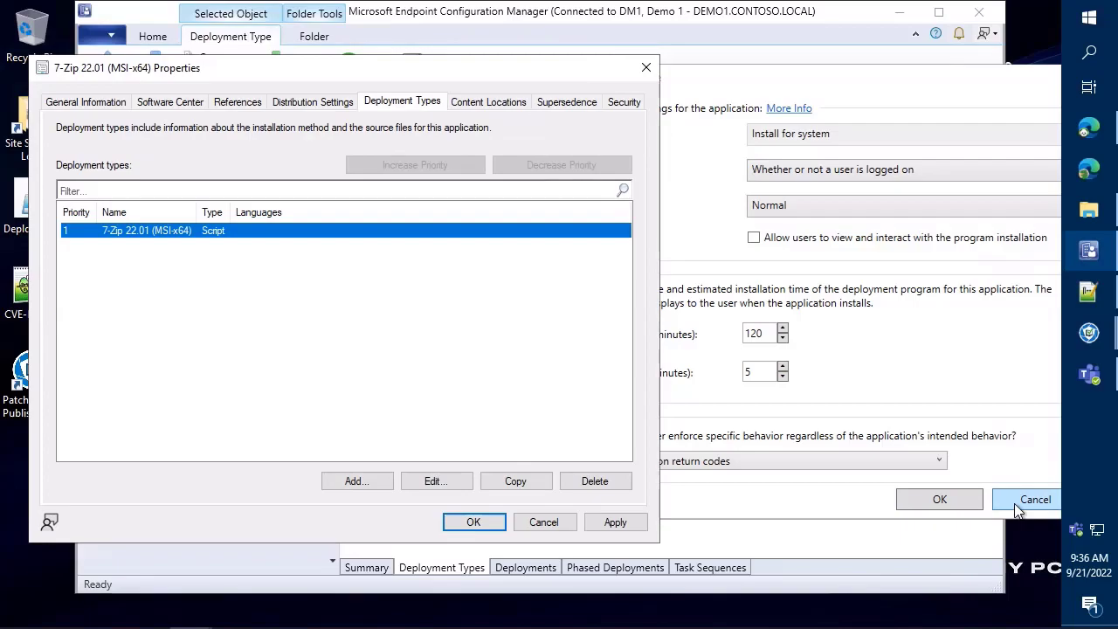
left_click(1031, 500)
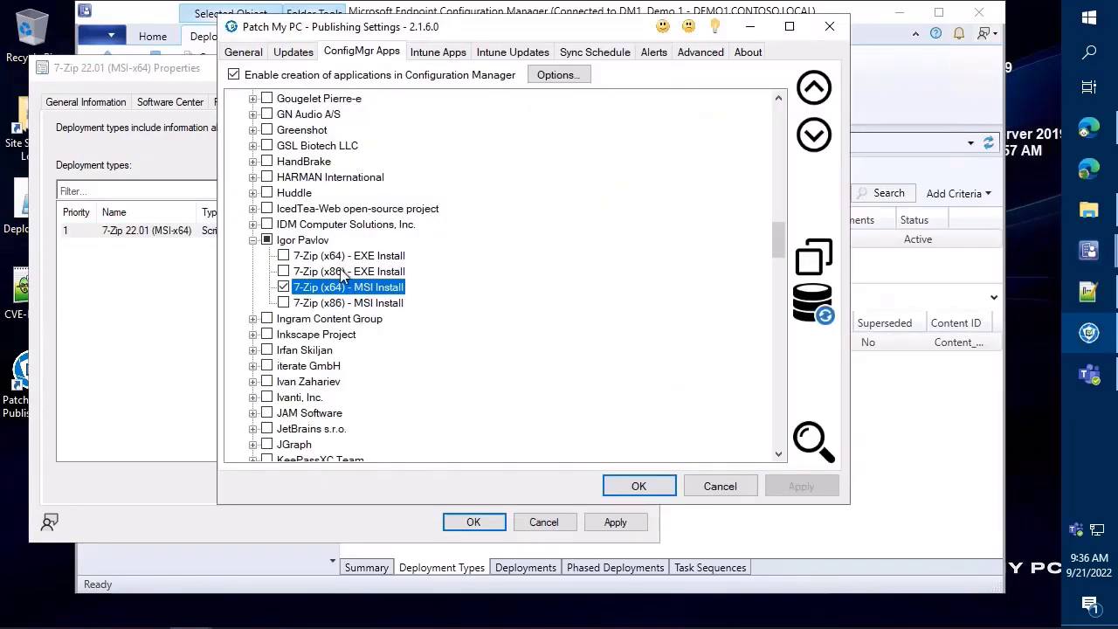
left_click(125, 362)
left_click(543, 520)
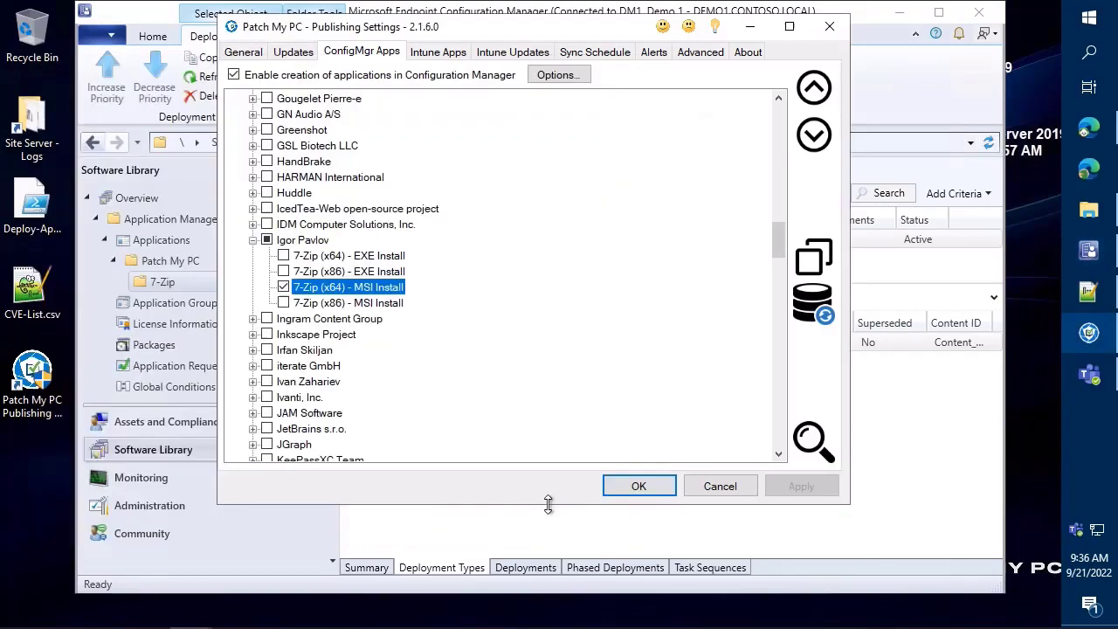
Enable adding the executable name(s) in the deployment type's install behavior for 7-Zip (x64) - MSI Install
right_click(390, 293)
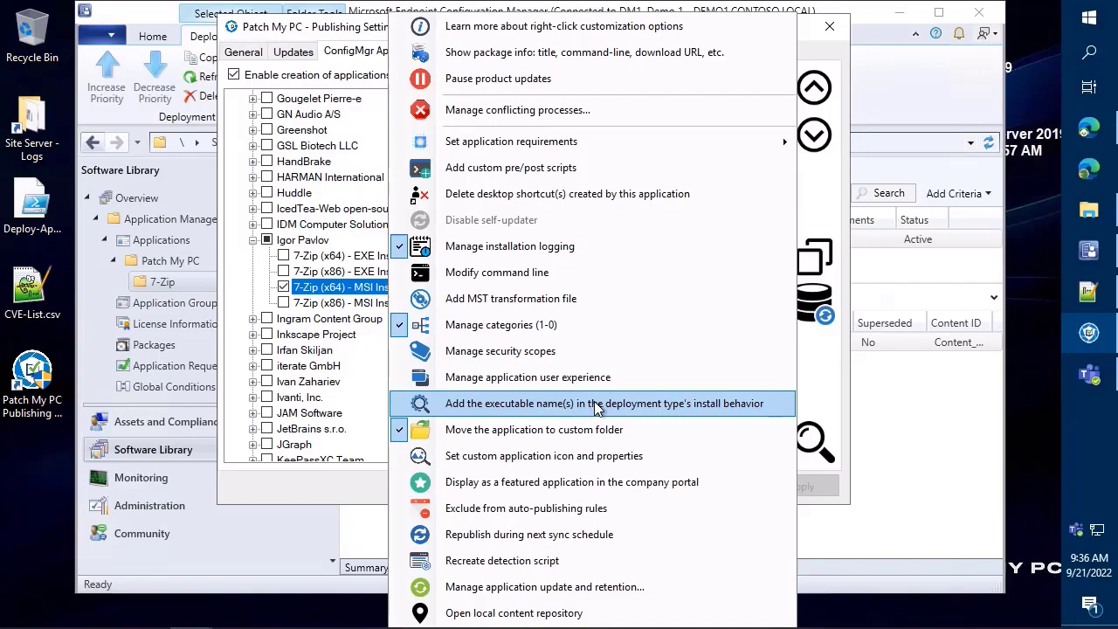
key("Escape")
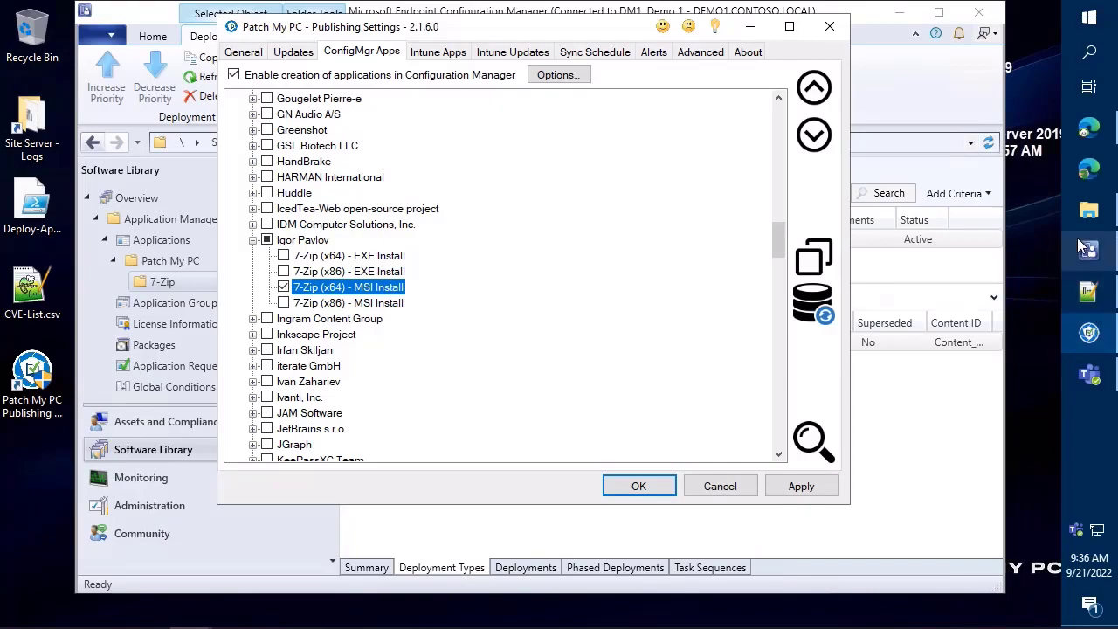
Examine the install behavior of the 7-Zip 22.01 (MSI-x64) deployment type in Configuration Manager and close its properties without adding an executable
left_click(918, 344)
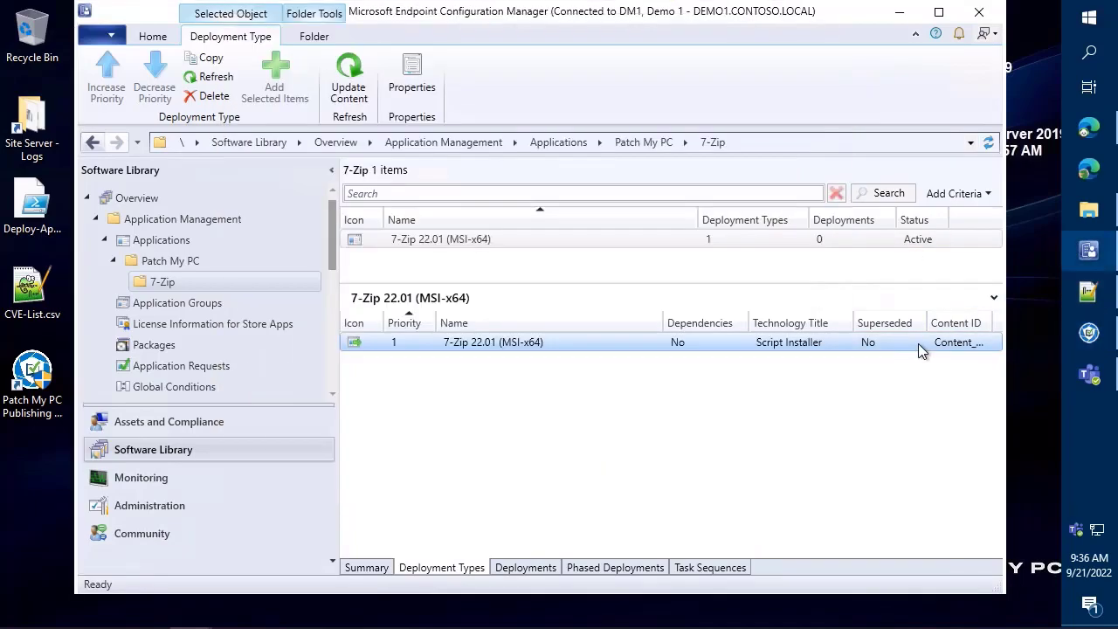
double_click(918, 344)
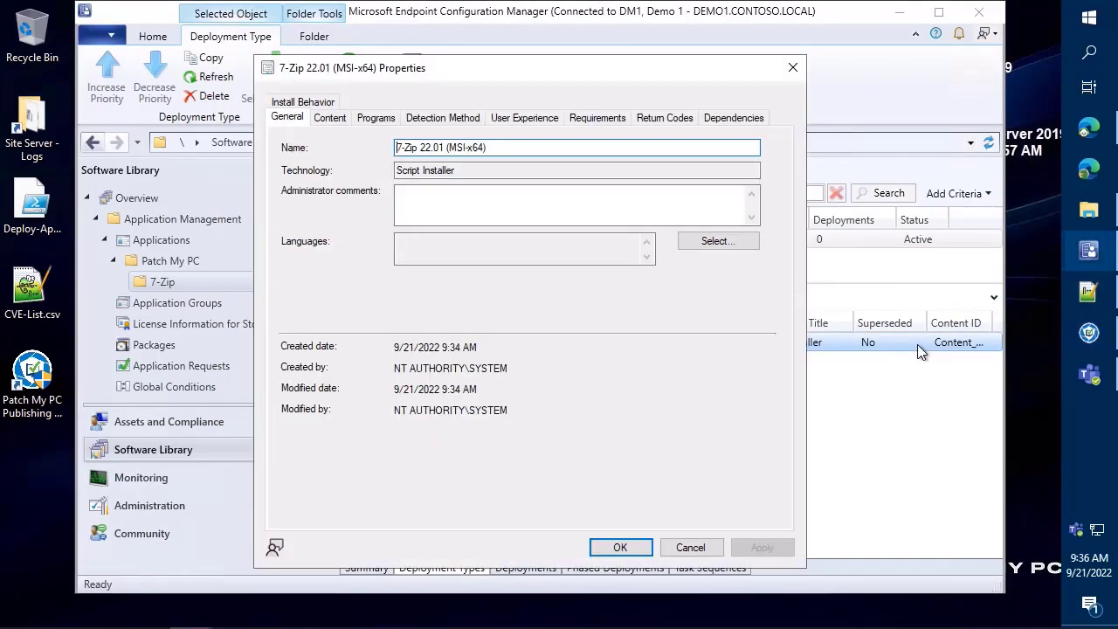
left_click(537, 122)
left_click(316, 103)
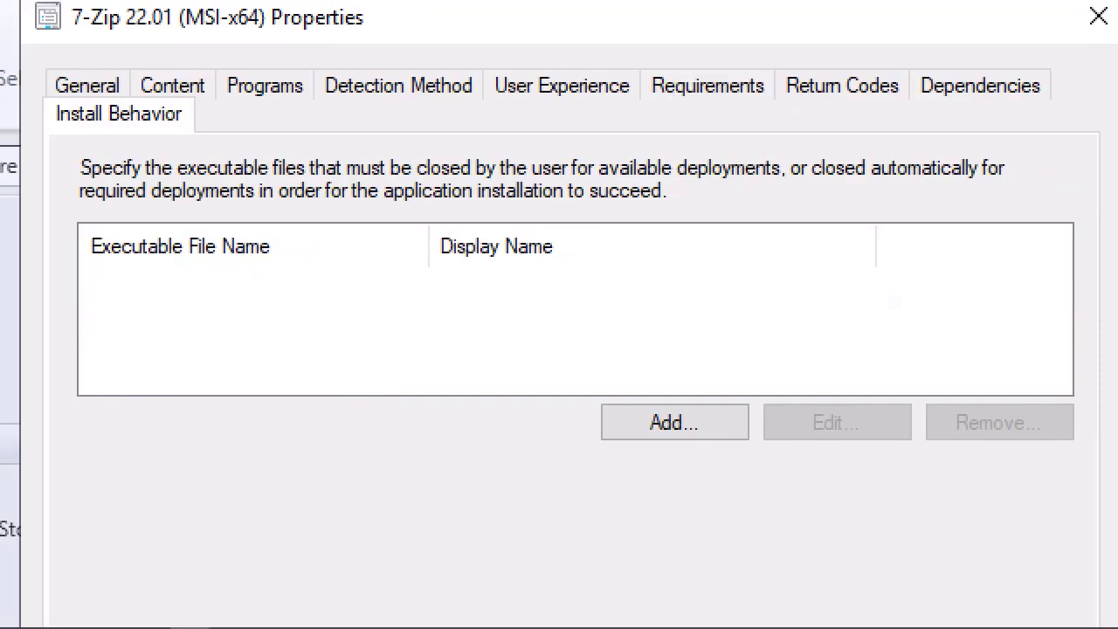
left_click_drag(64, 145, 1031, 335)
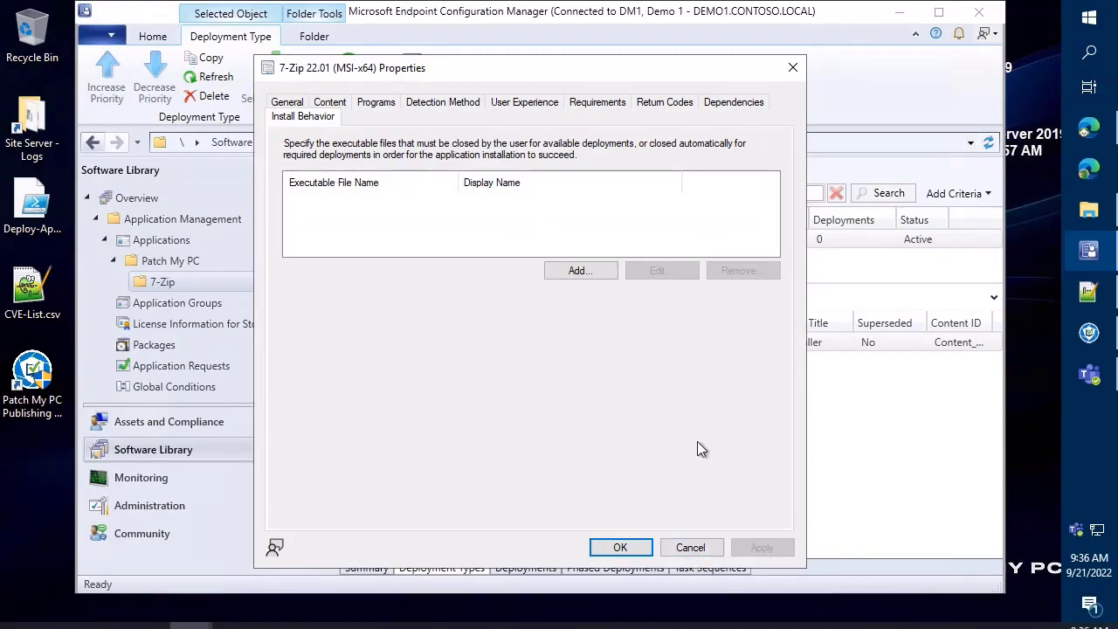
left_click(580, 269)
left_click(676, 349)
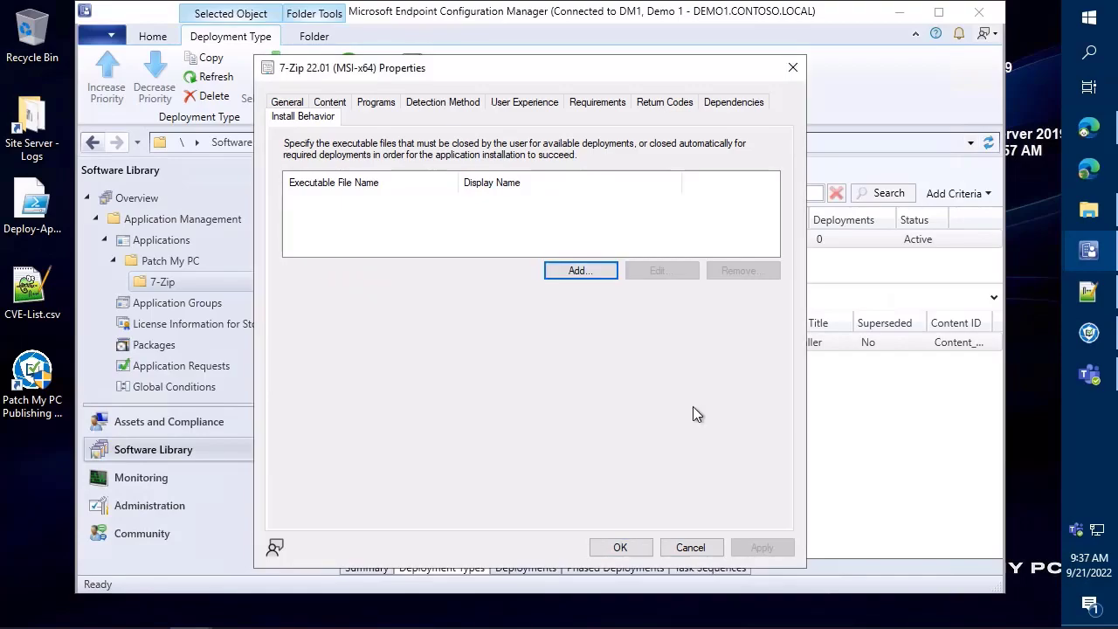
left_click(690, 547)
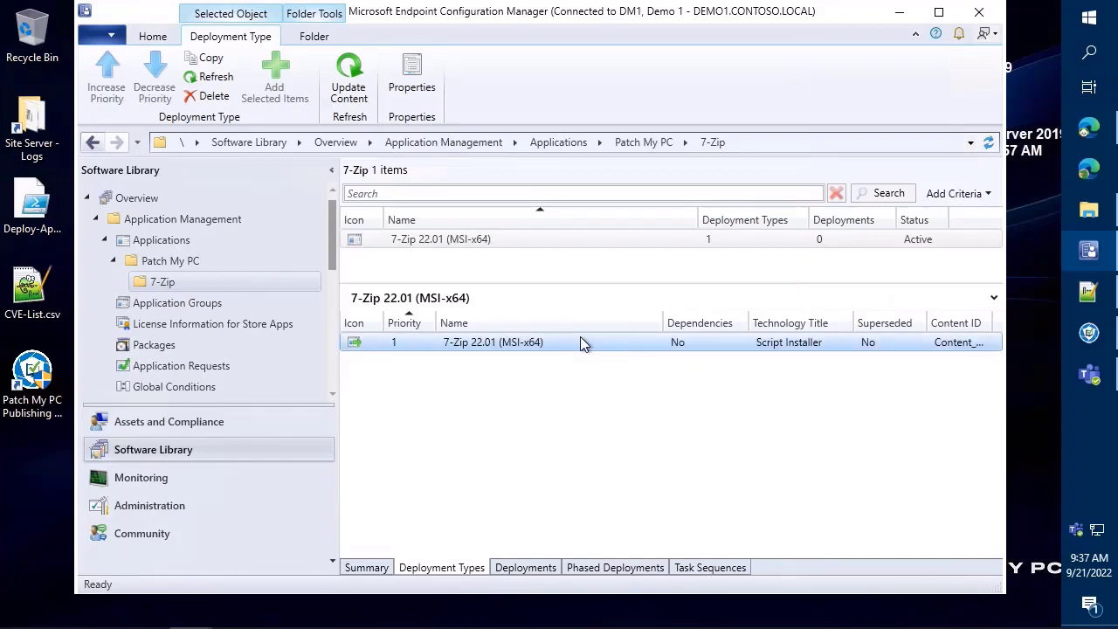
Switch to the Patch My PC publishing settings and open the custom application icon and properties for 7-Zip (x64) - MSI Install
right_click(376, 342)
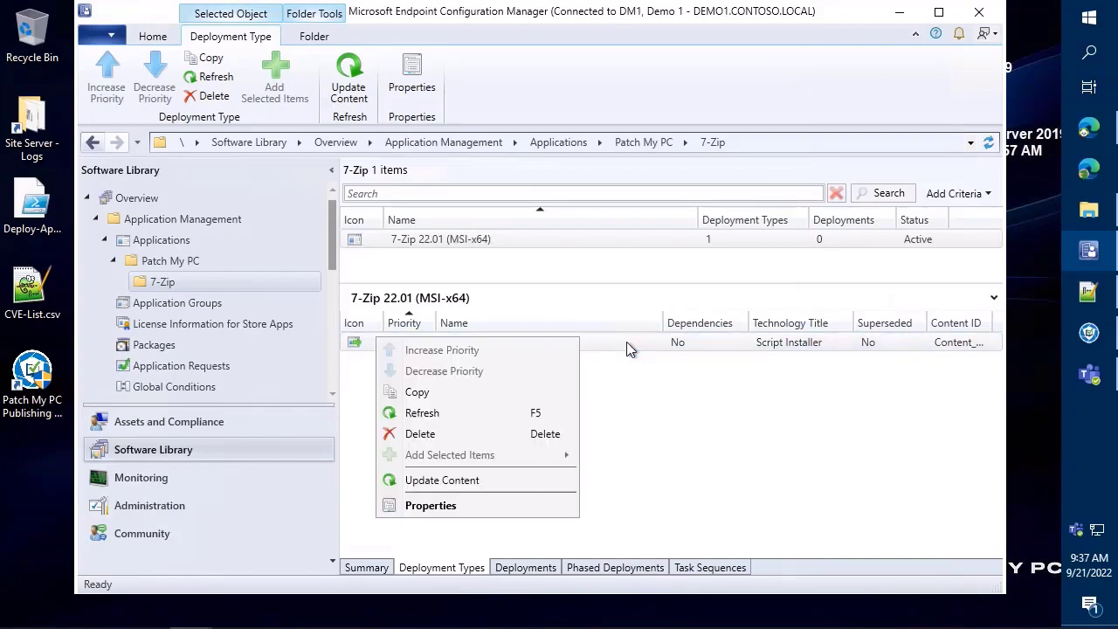
left_click(1090, 377)
left_click(1090, 373)
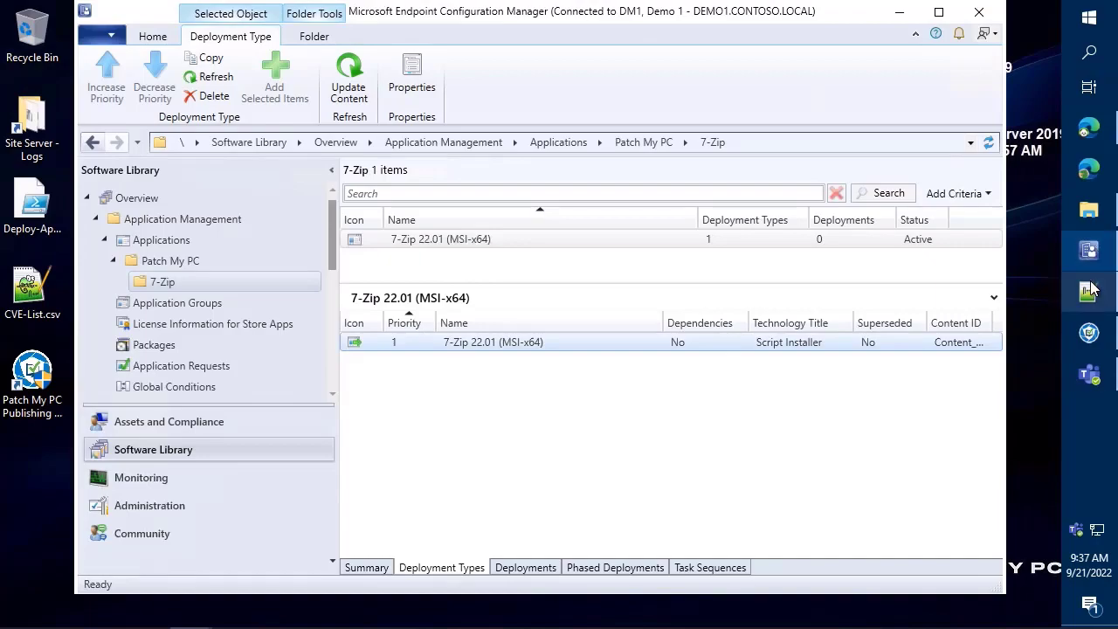
left_click(1090, 335)
right_click(428, 288)
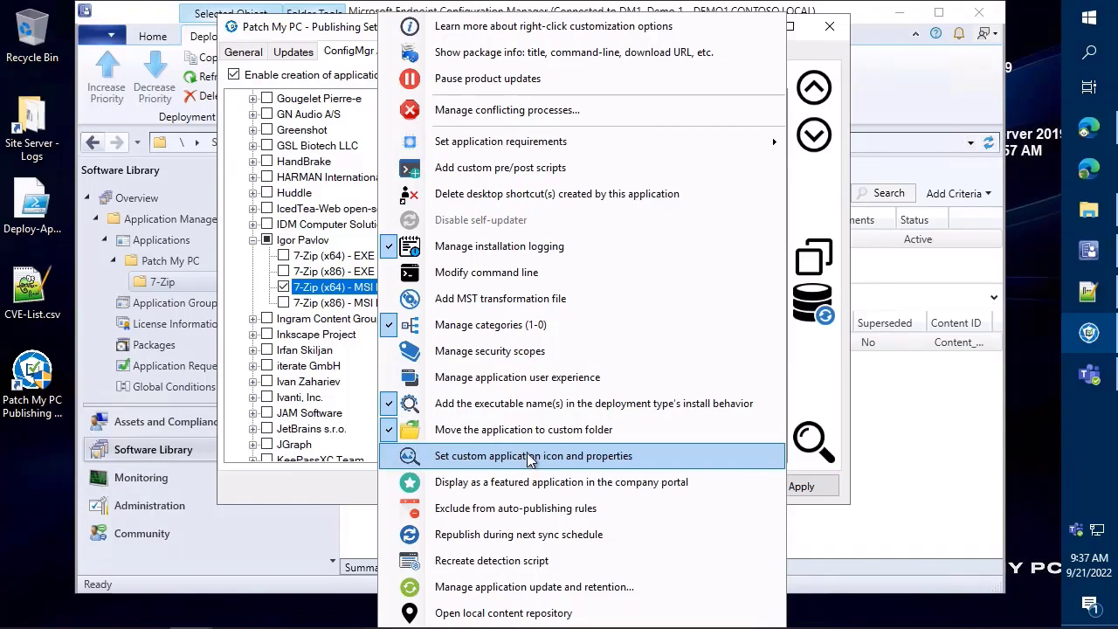
left_click(527, 455)
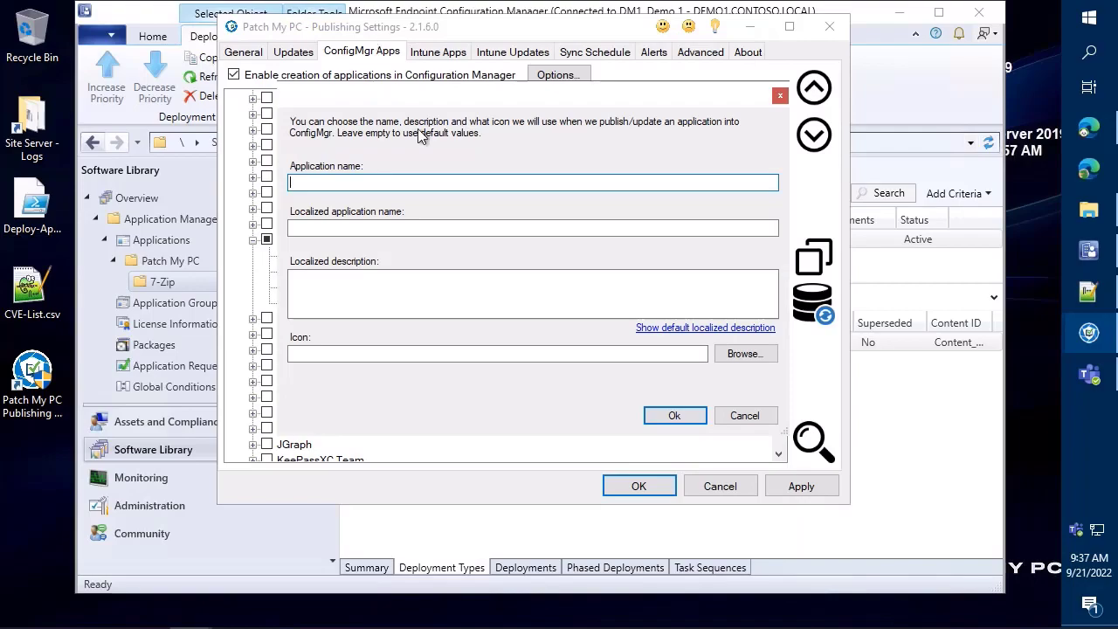
left_click_drag(427, 98, 219, 47)
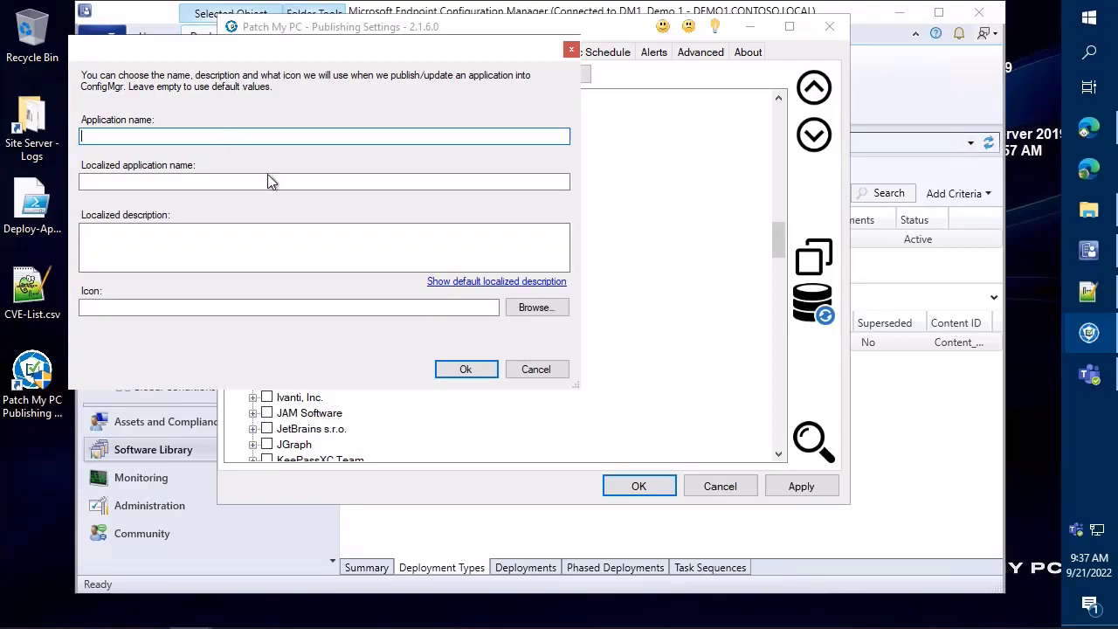
Open the Software Center settings in the properties of the 7-Zip 22.01 (MSI-x64) application in Configuration Manager
right_click(918, 251)
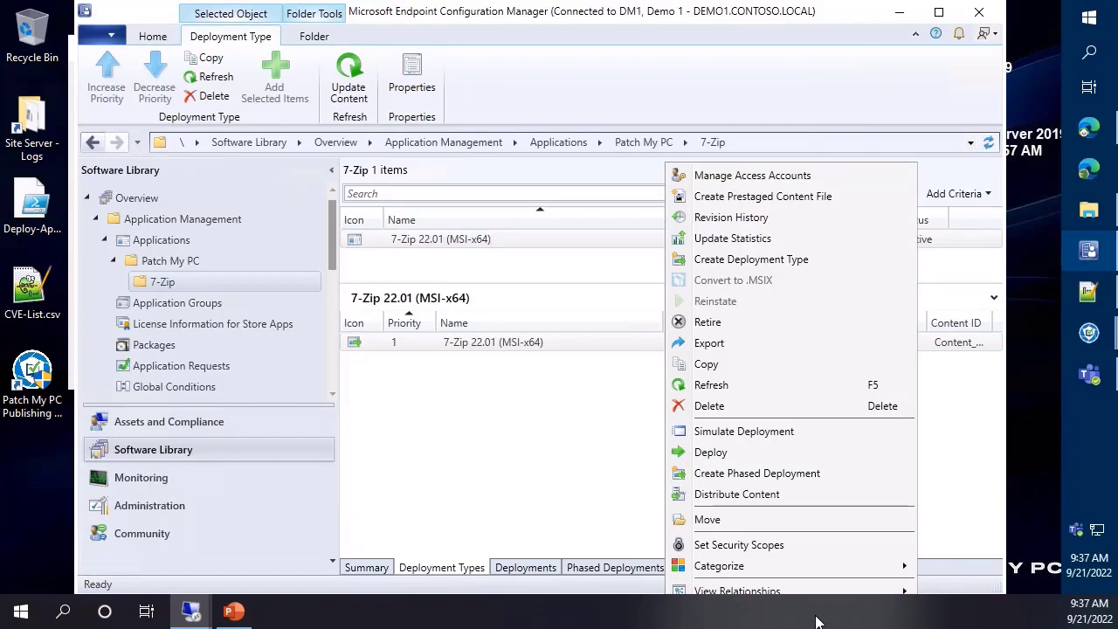
right_click(496, 244)
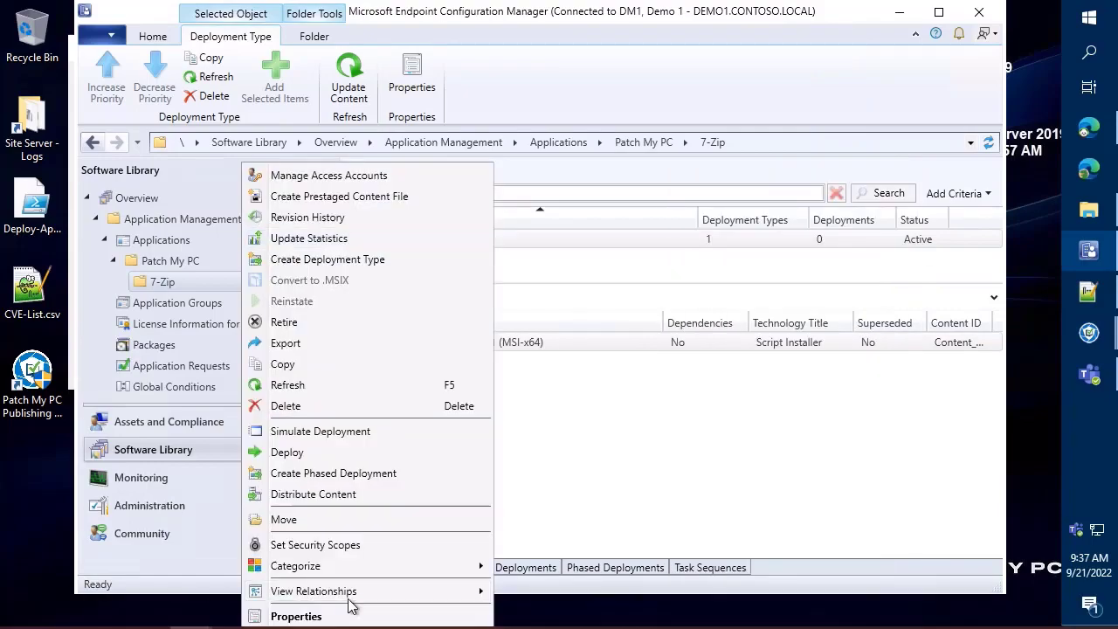
left_click(296, 615)
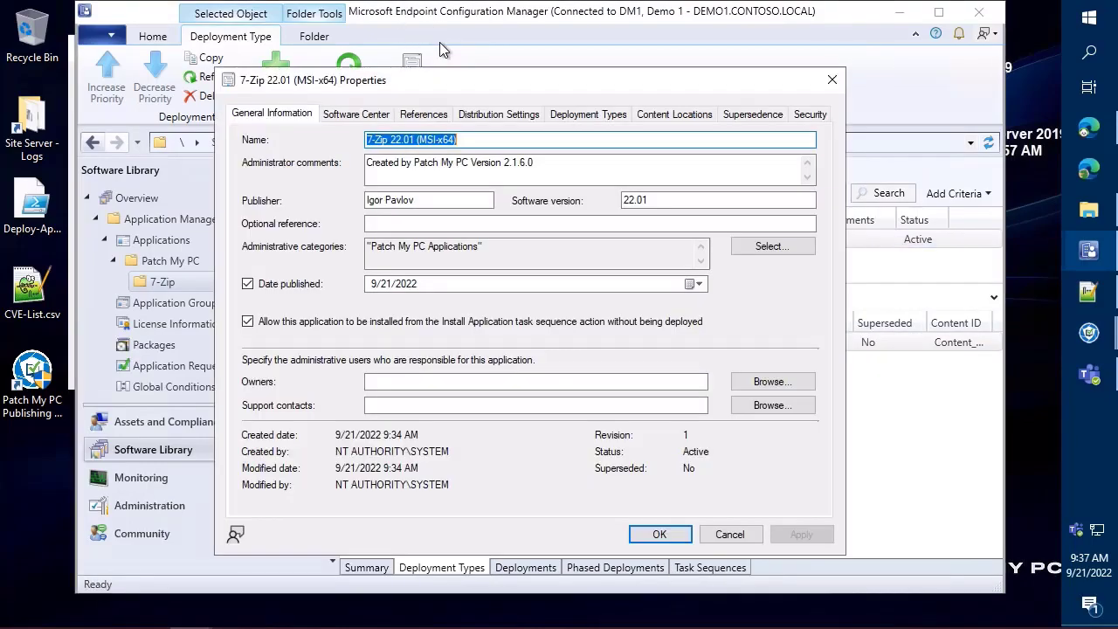
left_click_drag(415, 84, 597, 55)
left_click(542, 83)
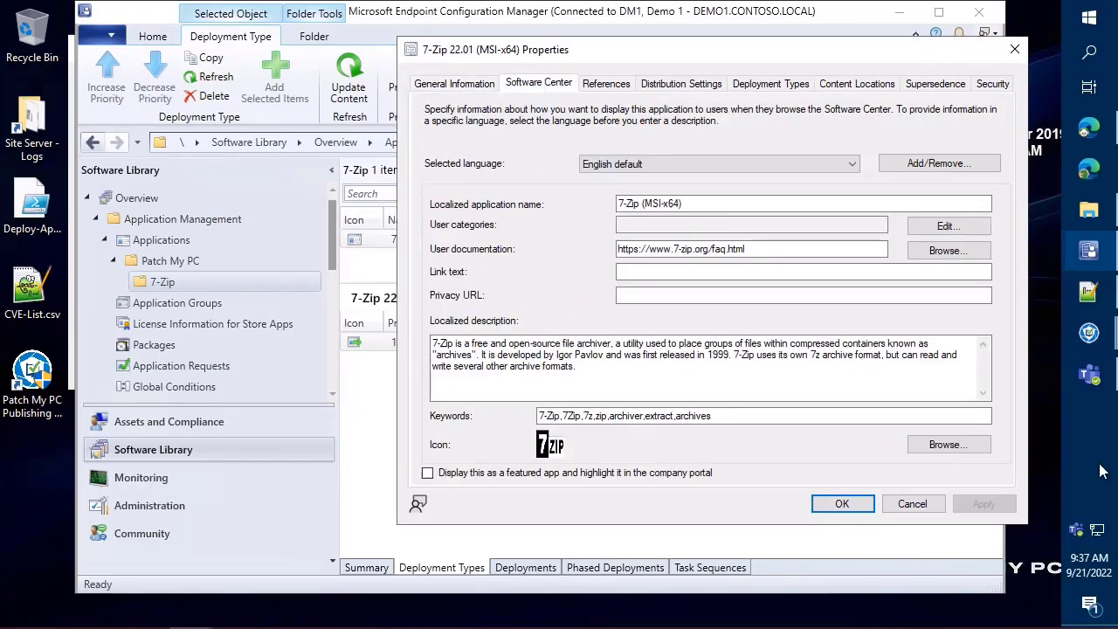
Compare the application's icon and localized description with the Patch My PC custom icon and properties fields, and close that dialog without changes
mouse_move(1090, 332)
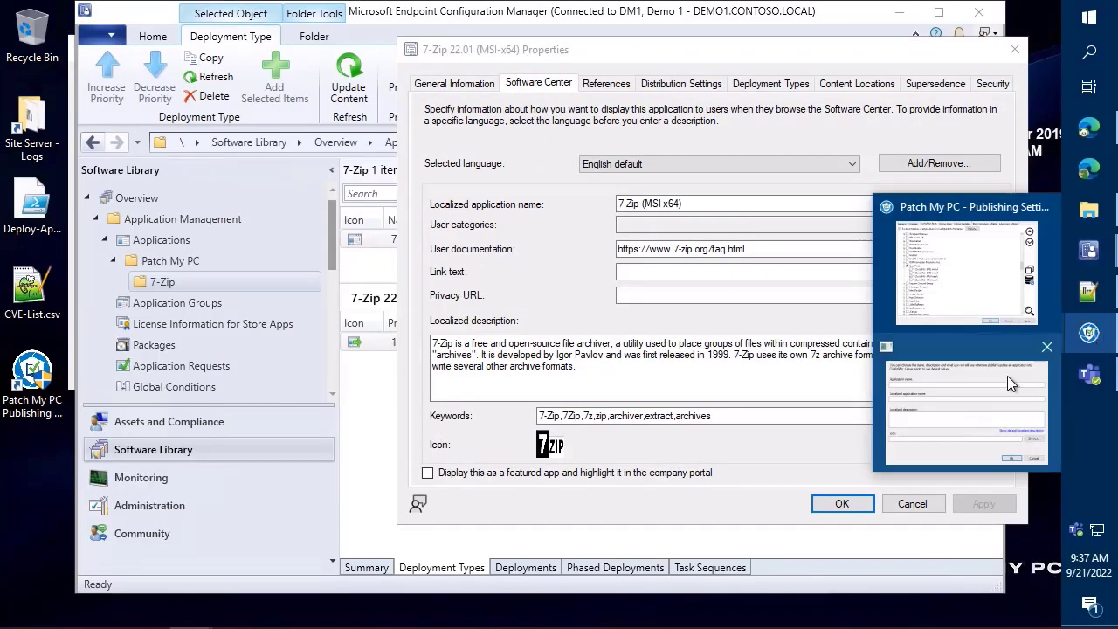
left_click(1007, 375)
left_click_drag(413, 46, 364, 109)
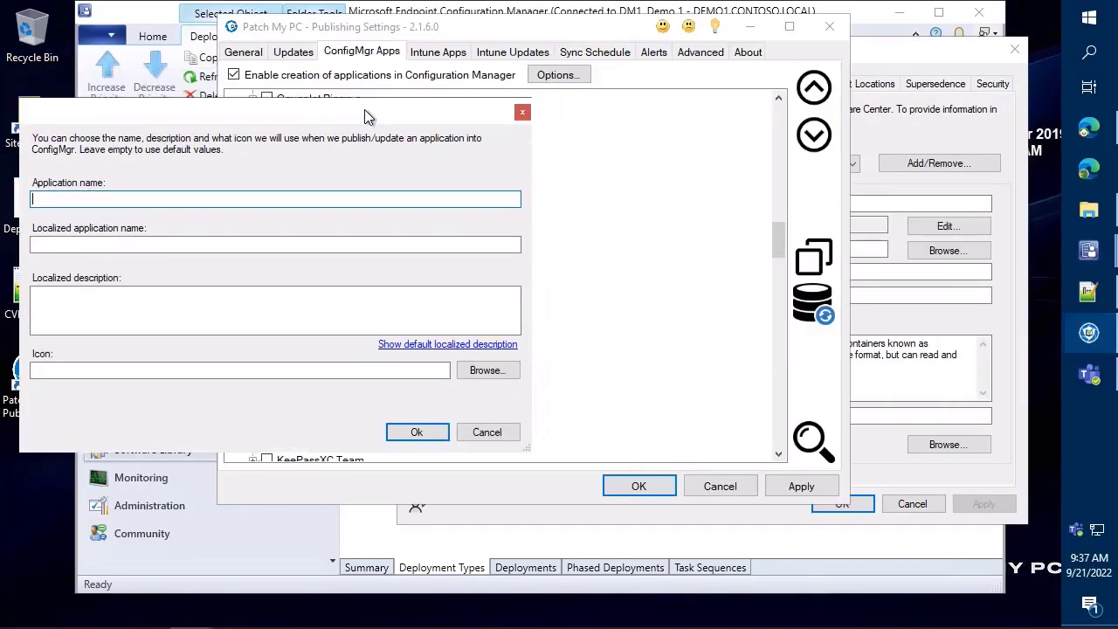
left_click(1011, 337)
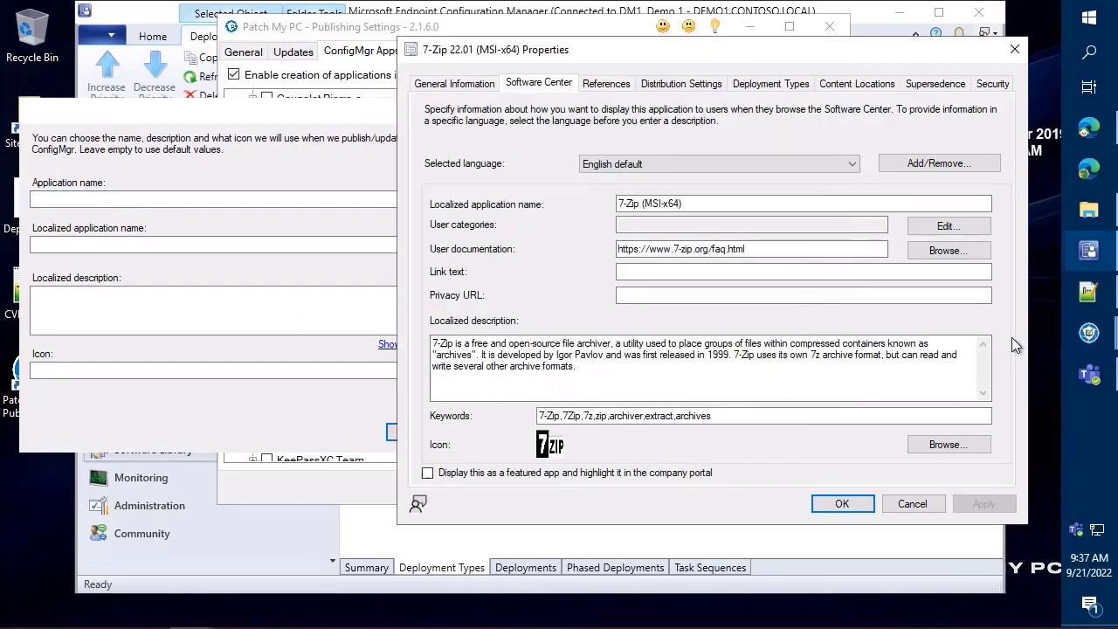
left_click(543, 444)
left_click_drag(526, 427, 580, 466)
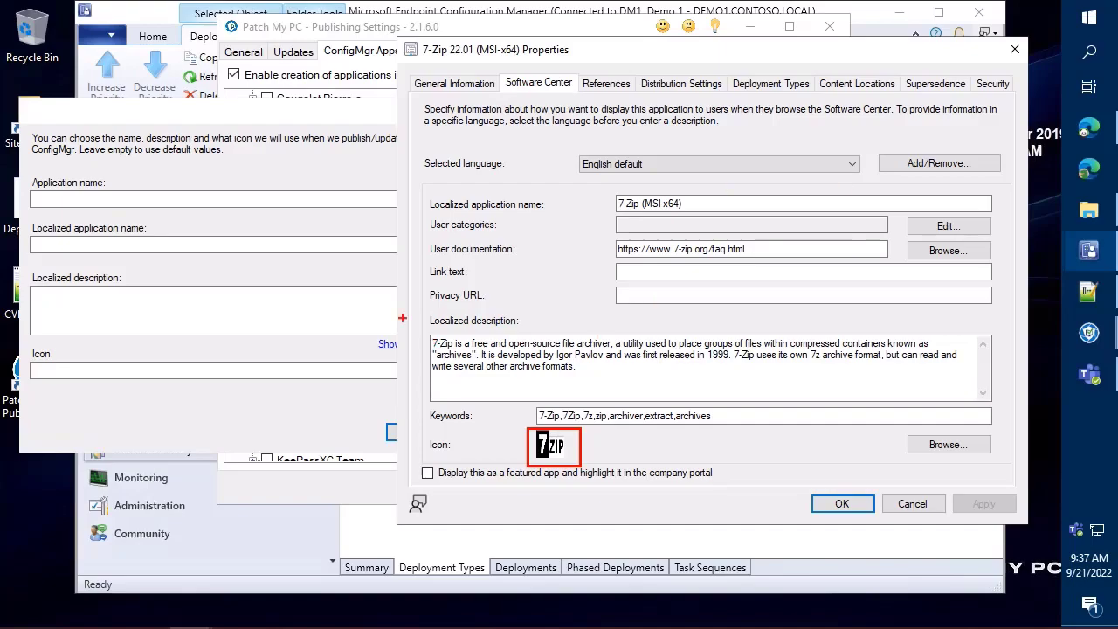
mouse_move(425, 309)
left_mouse_down()
mouse_move(660, 391)
mouse_move(1006, 409)
left_mouse_up()
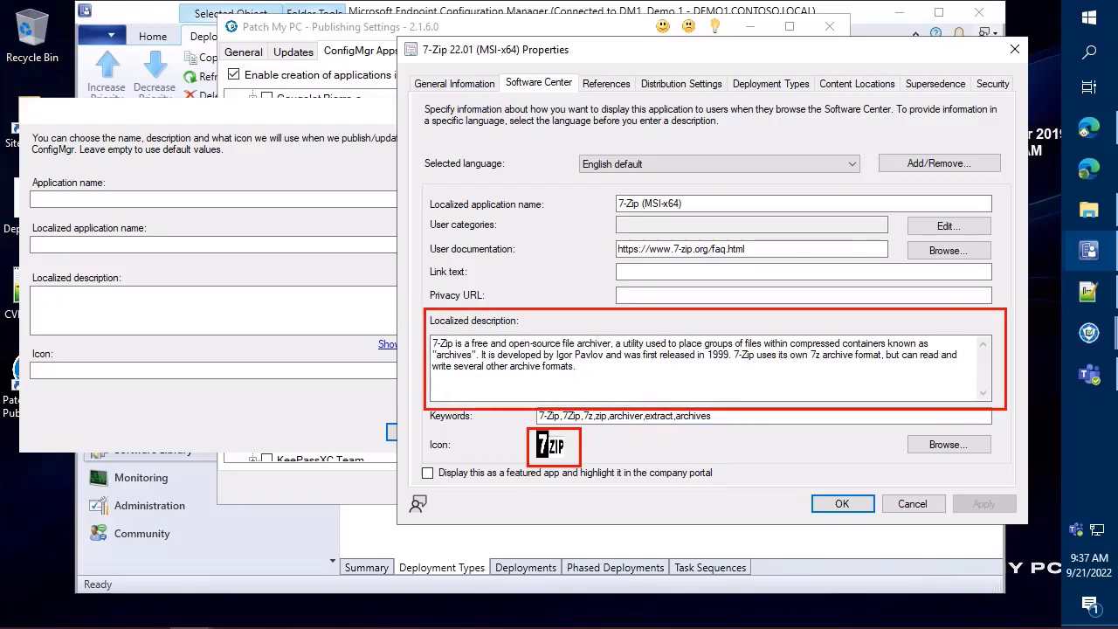
key("Escape")
left_click(123, 319)
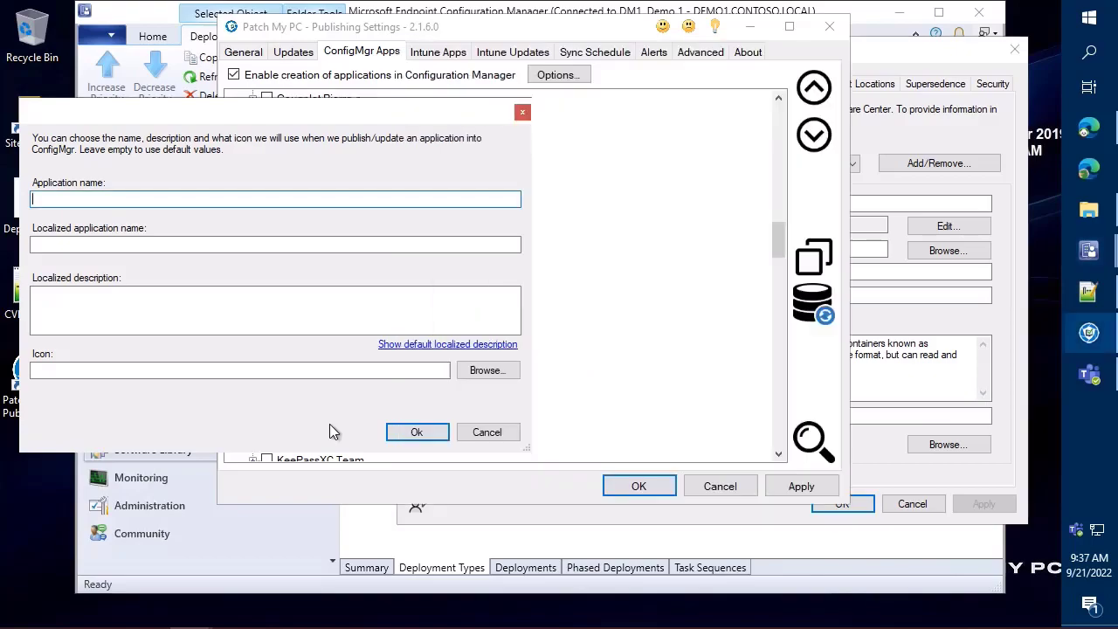
left_click(486, 433)
View the MST transformation file options for 7-Zip (x64) - MSI Install and close them without adding a file
right_click(380, 294)
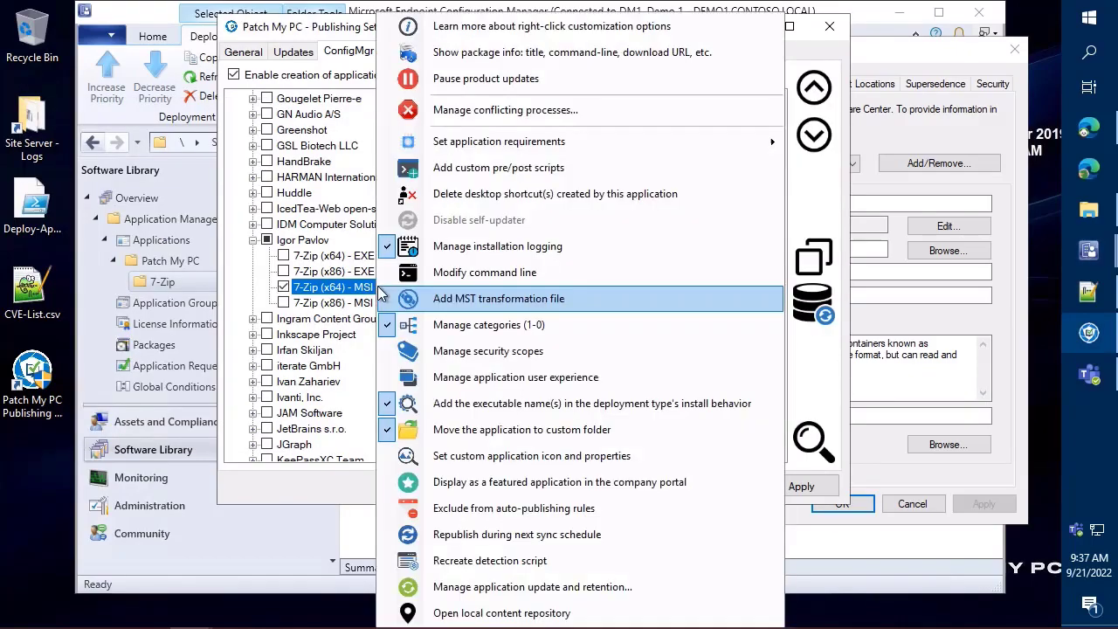
left_click(564, 300)
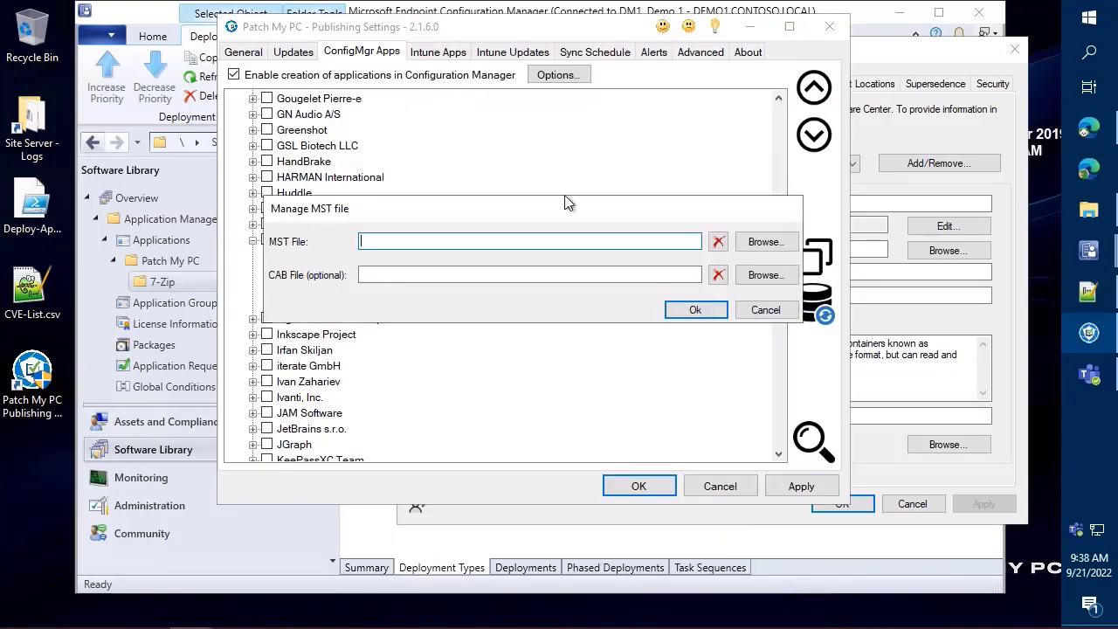
left_click_drag(573, 209, 377, 85)
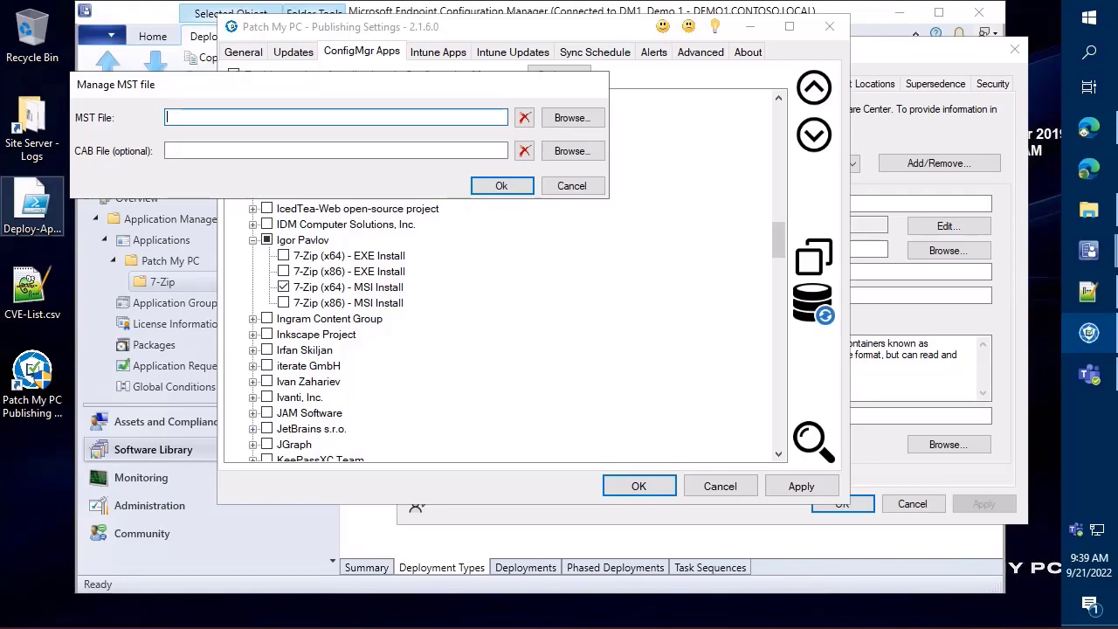
left_click(572, 187)
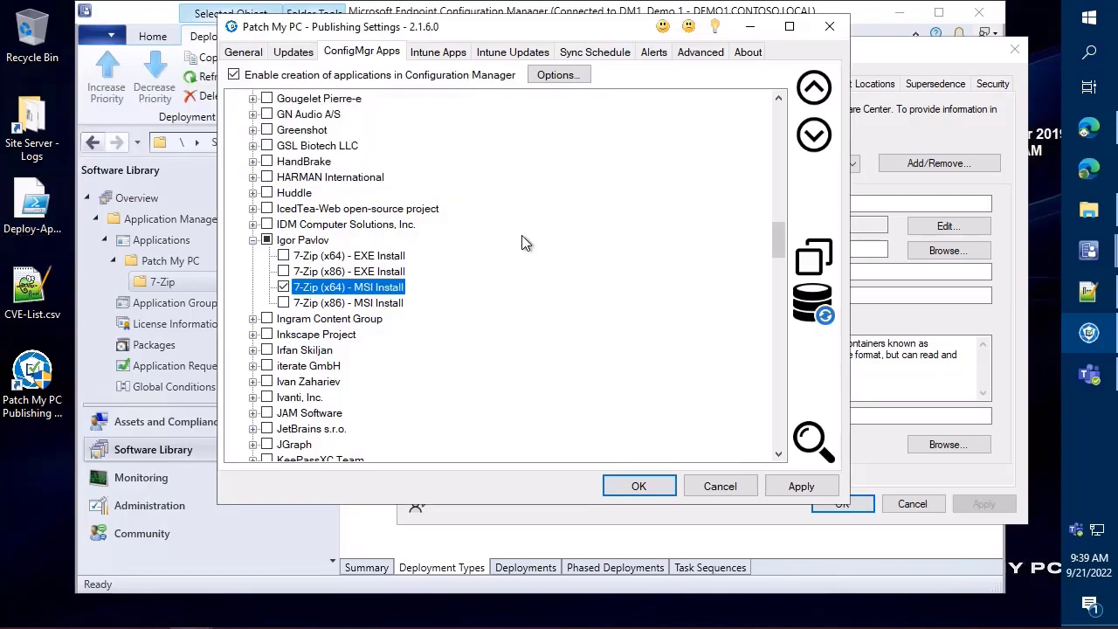
Search the products for google chrome and enable Google Chrome (x64)
key("ctrl+f")
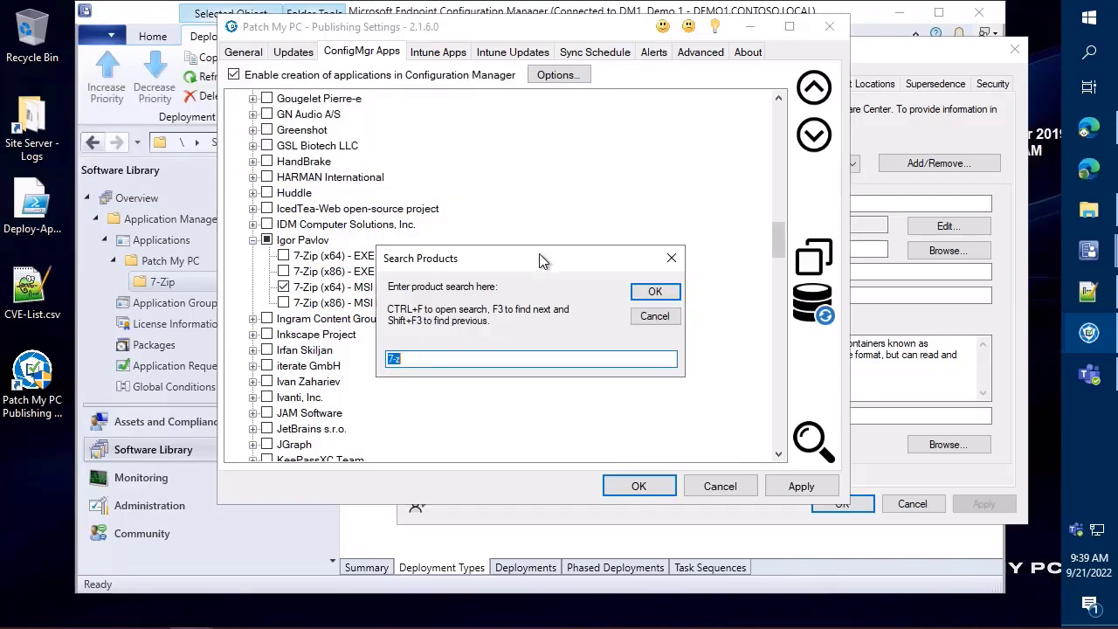
type("google chrome")
key("Return")
scroll(428, 210, "up", 1)
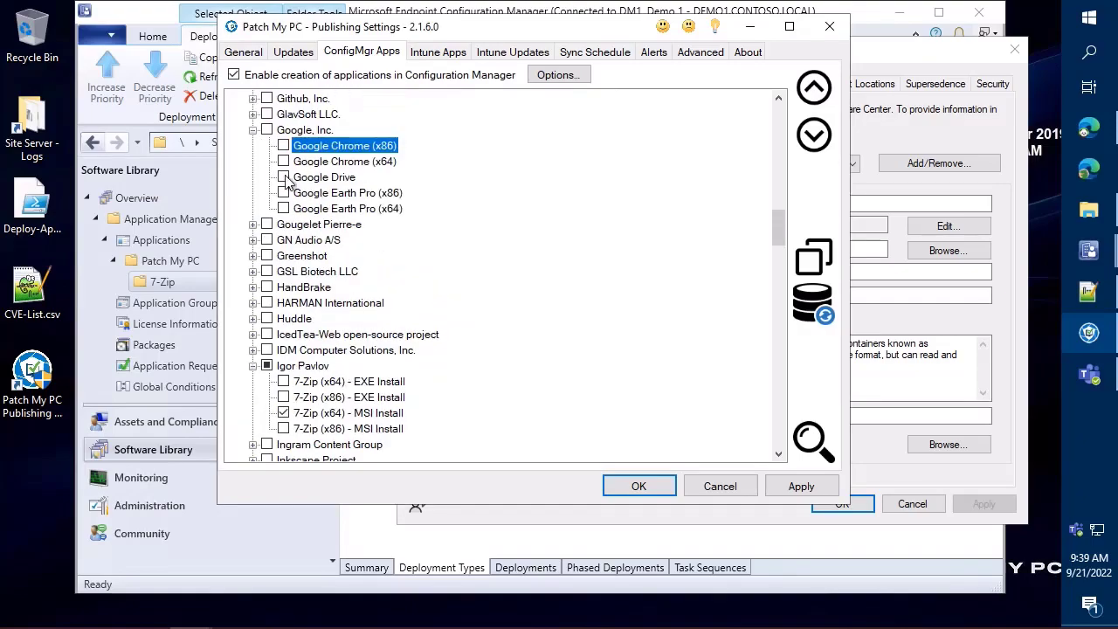
left_click(283, 162)
Open the custom pre/post scripts for Google Chrome (x64) and review the uninstall and install script options
right_click(314, 166)
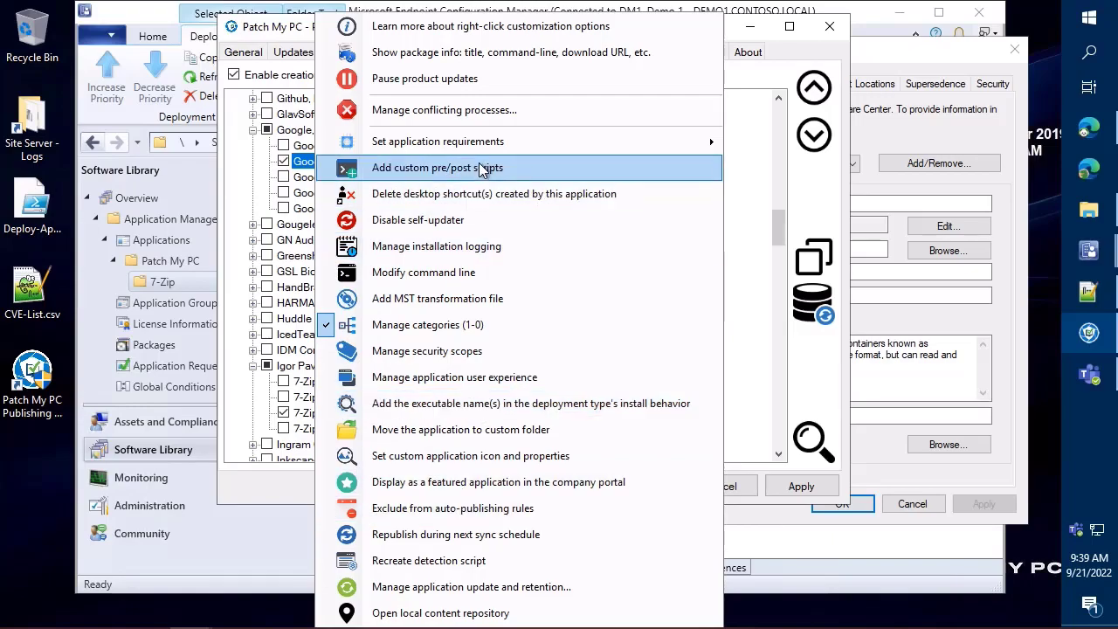
left_click(463, 177)
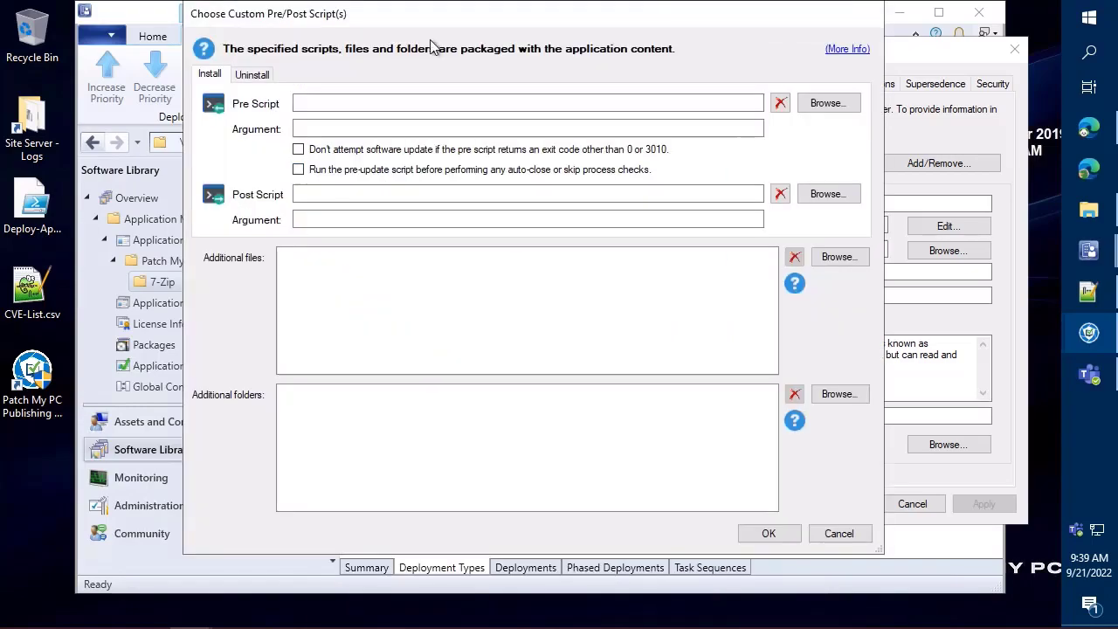
left_click_drag(387, 20, 360, 37)
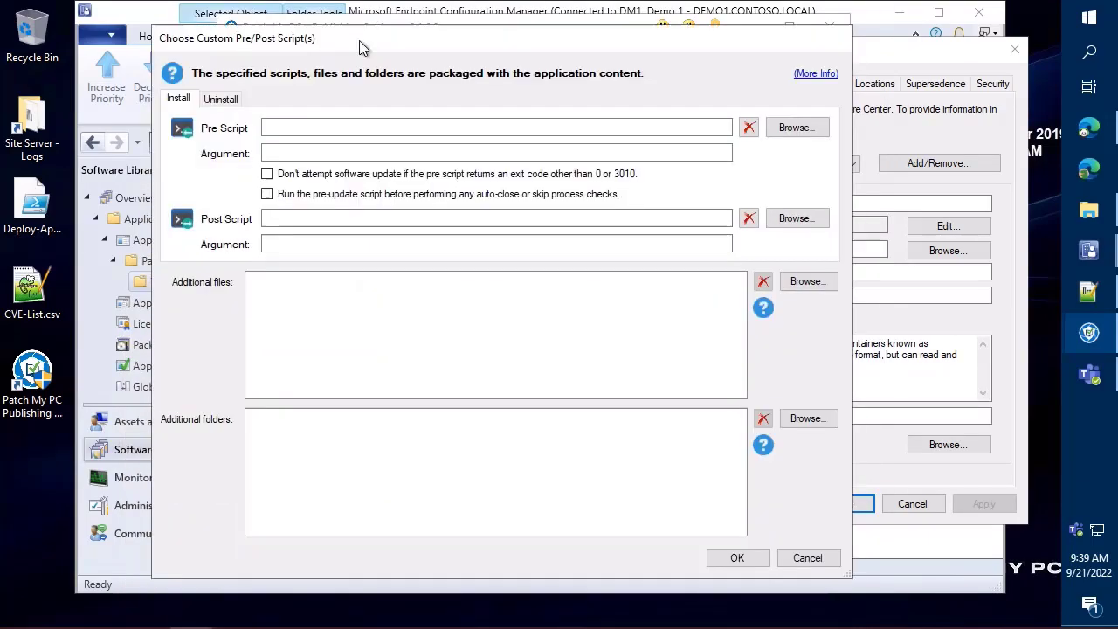
left_click(218, 93)
left_click(177, 94)
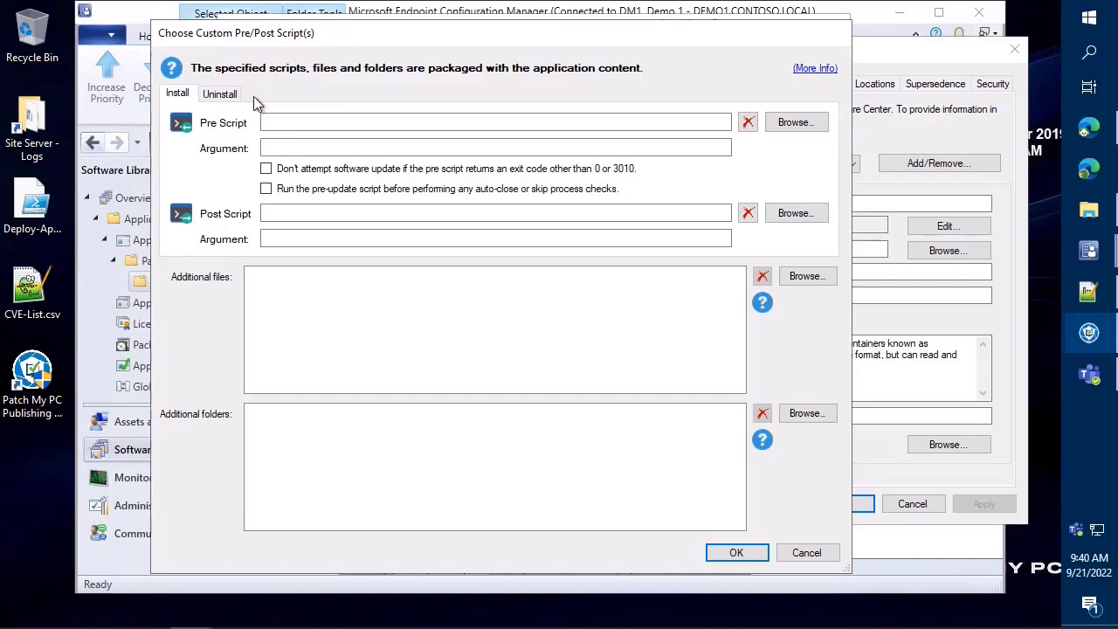
left_click_drag(297, 41, 355, 88)
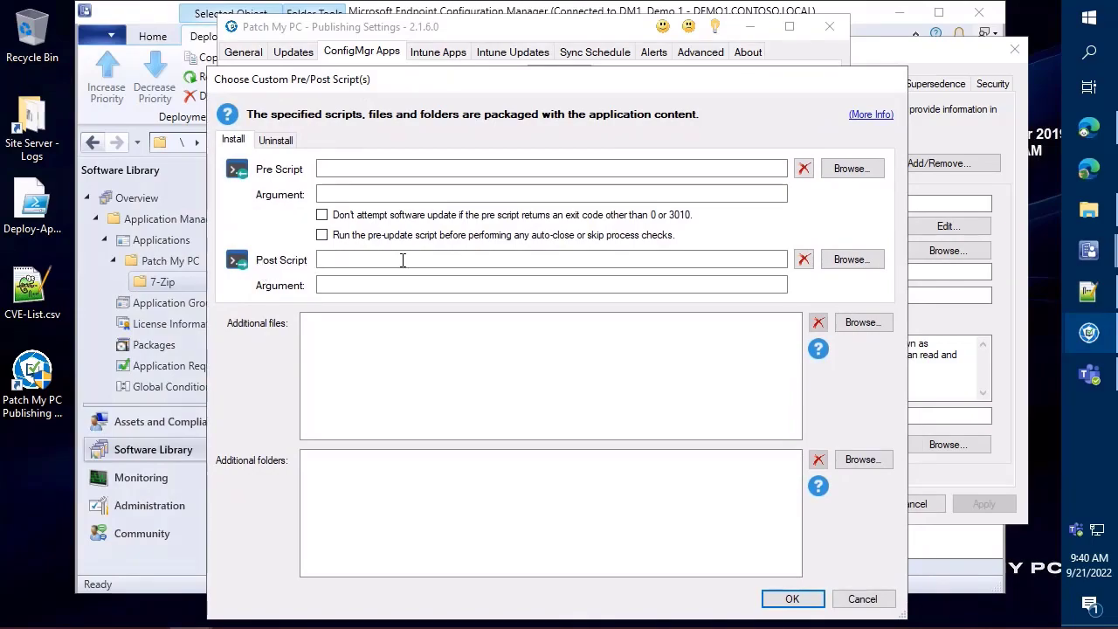
Browse the Scripts folder for an install post script and open Set-GoogleChrome-Homepage.ps1 in Notepad++
left_click(852, 260)
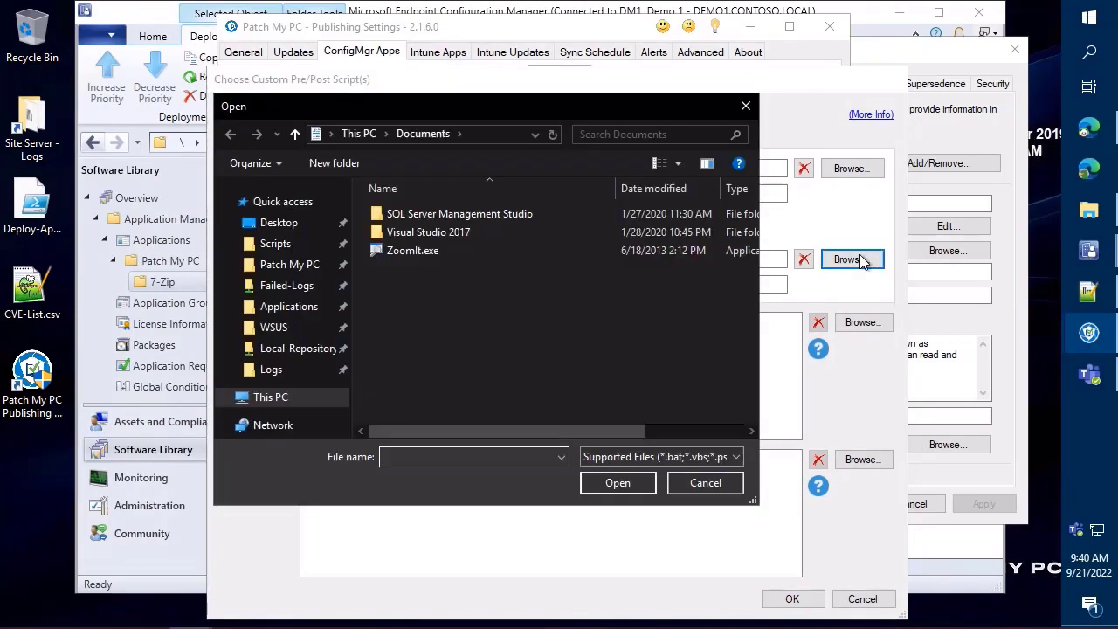
left_click(299, 243)
right_click(435, 215)
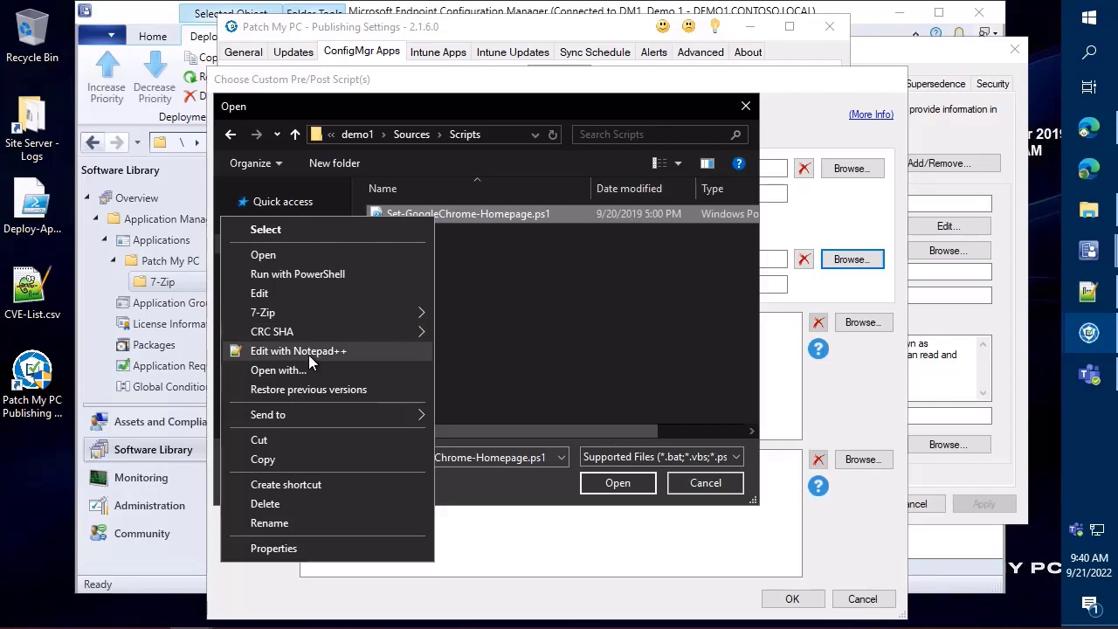
left_click(308, 351)
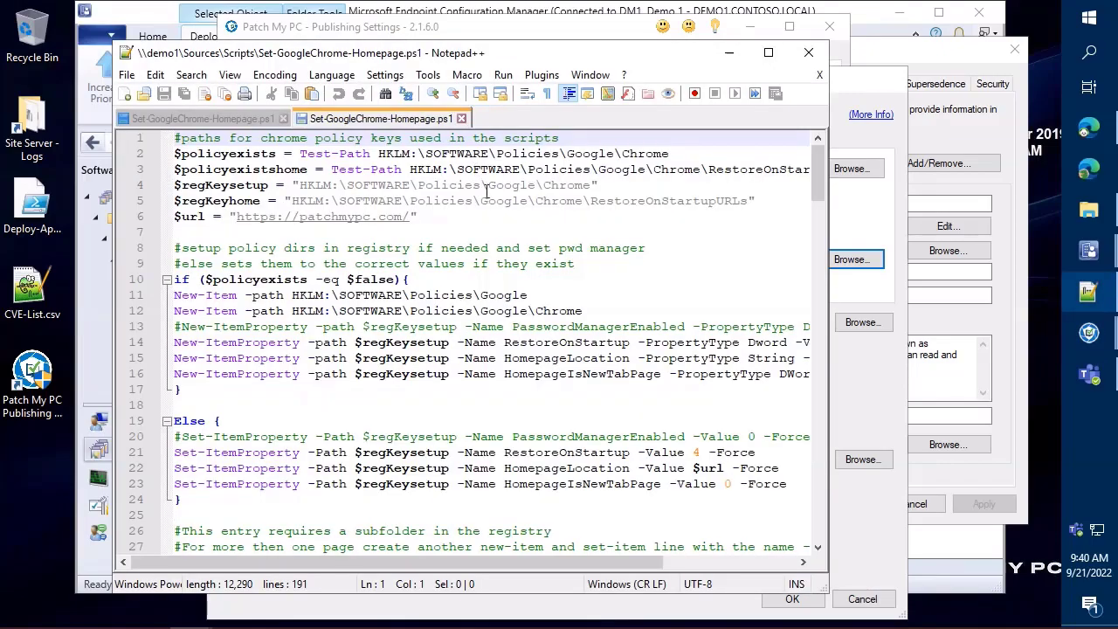
Examine the homepage script's Chrome policy paths, the homepage URL variable and the startup and homepage registry values
left_click_drag(445, 213, 175, 138)
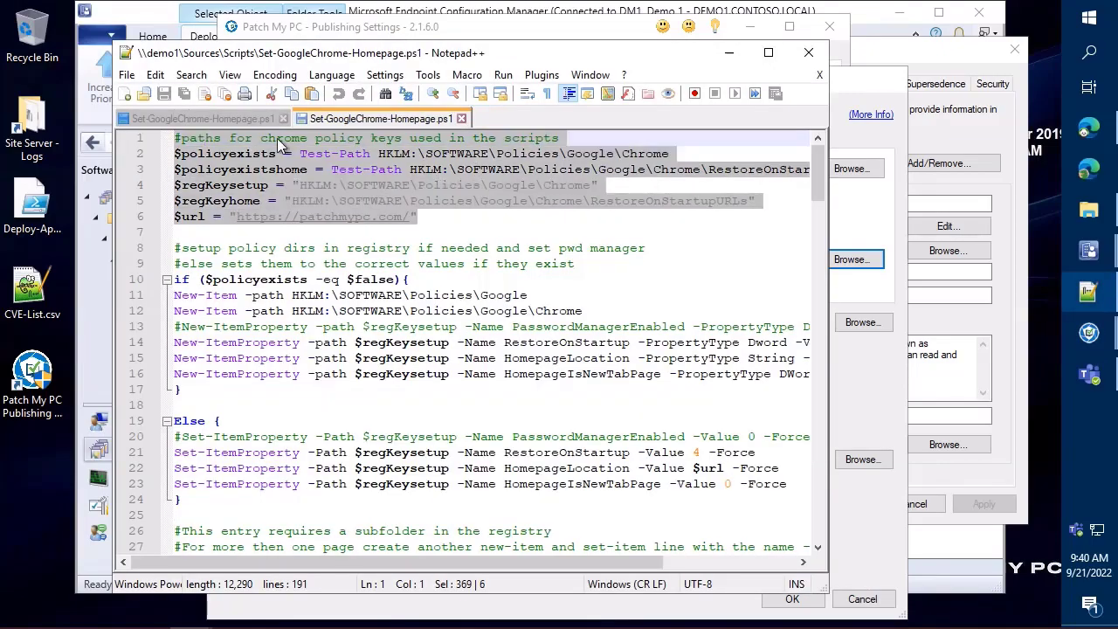
left_click(569, 209)
left_click_drag(826, 190, 1021, 185)
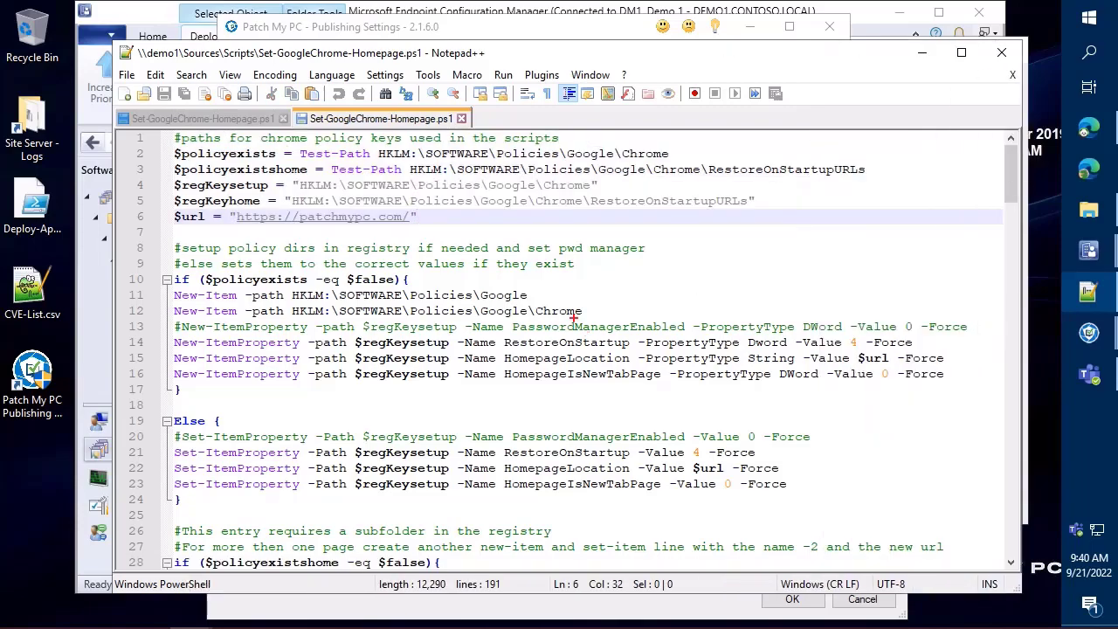
left_click_drag(498, 334, 979, 388)
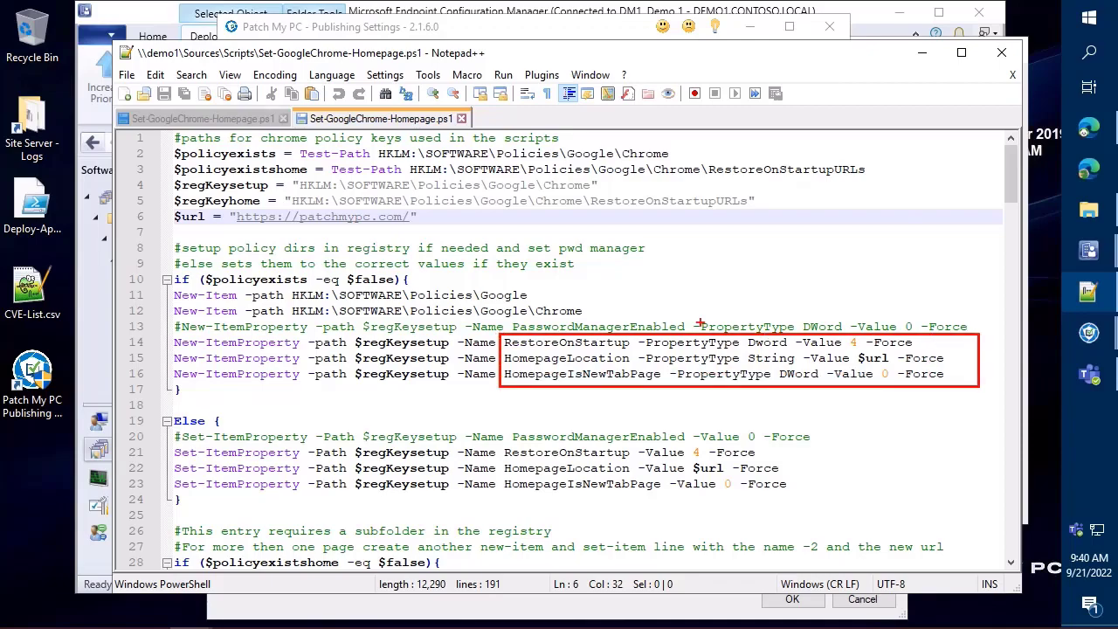
left_click_drag(625, 328, 640, 278)
left_click_drag(631, 357, 679, 293)
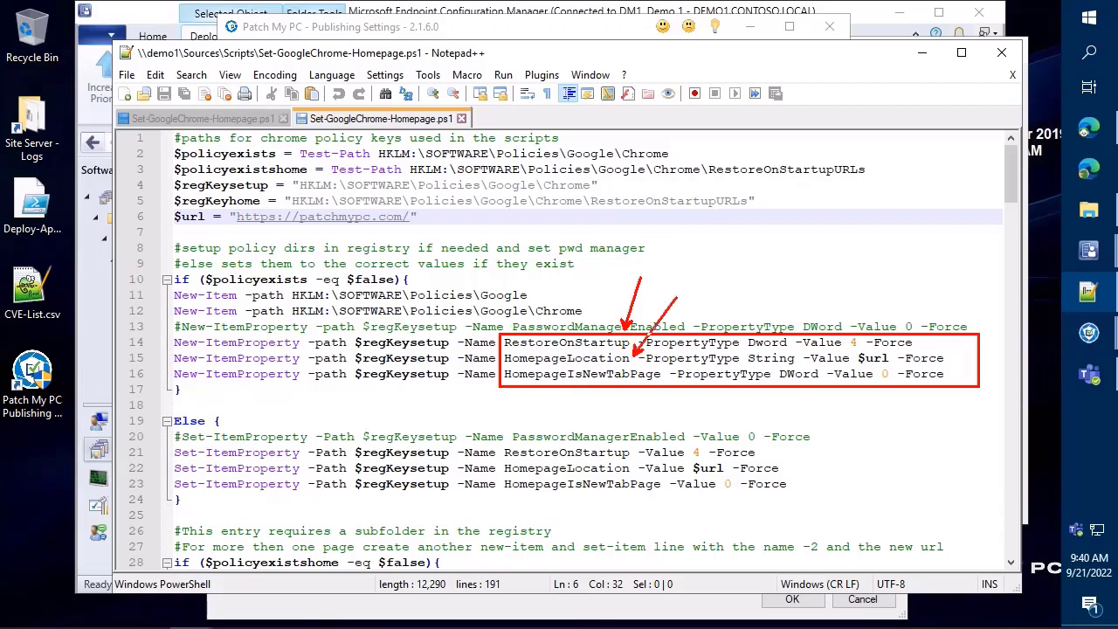
left_click_drag(665, 373, 709, 408)
key("Escape")
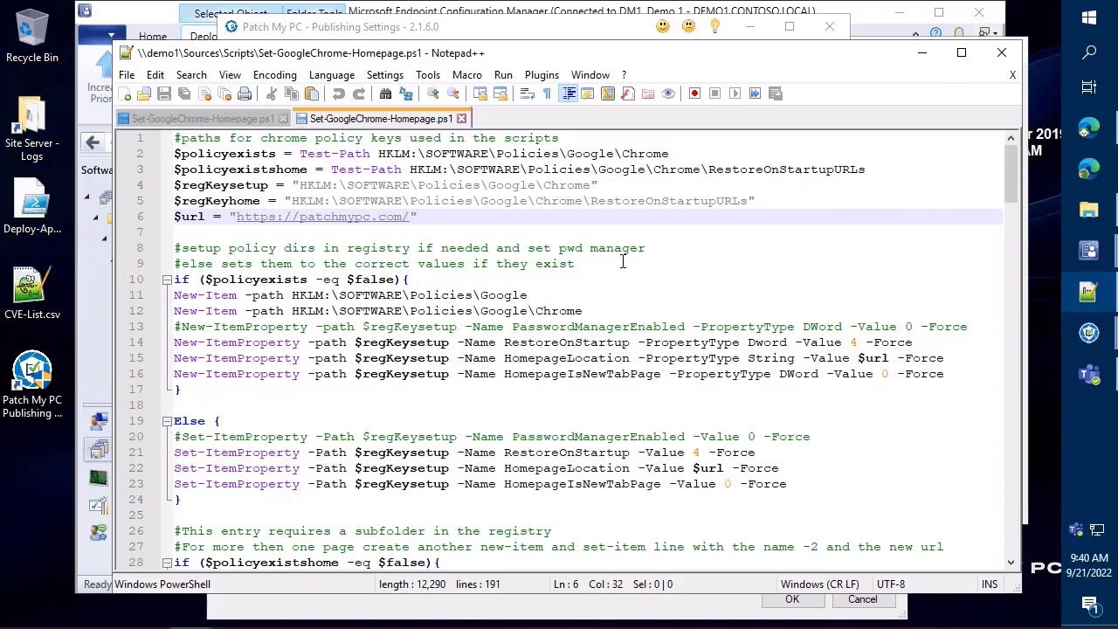
key("ctrl+2")
mouse_move(430, 226)
left_mouse_down()
mouse_move(300, 208)
mouse_move(140, 208)
left_mouse_up()
key("Escape")
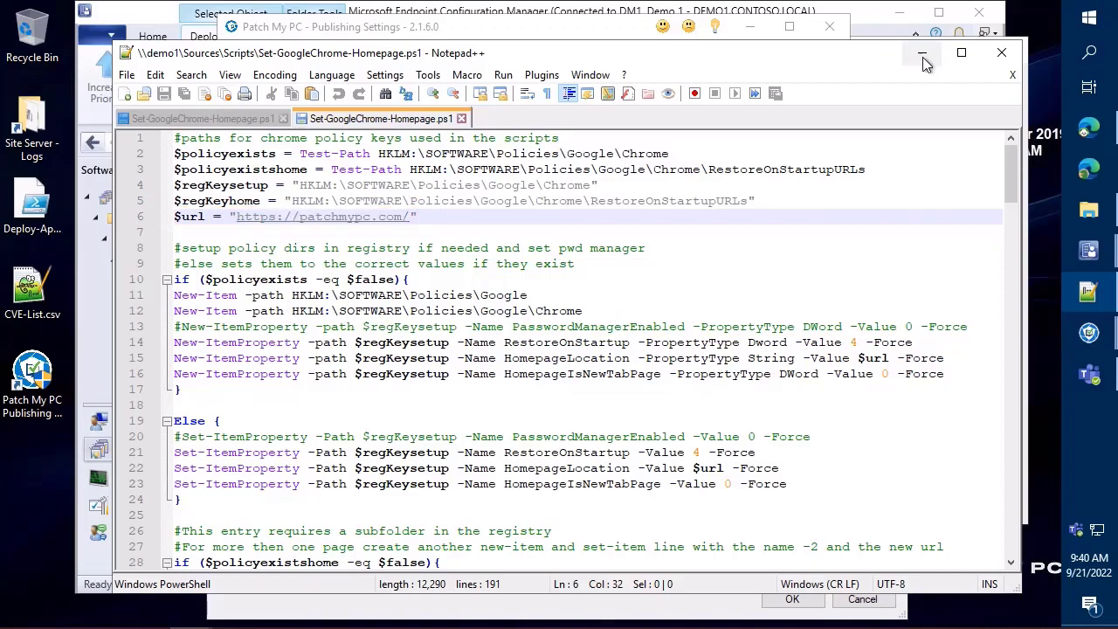
Close the script and set Set-GoogleChrome-Homepage.ps1 from the Scripts folder as the install post script
left_click(1001, 53)
double_click(440, 213)
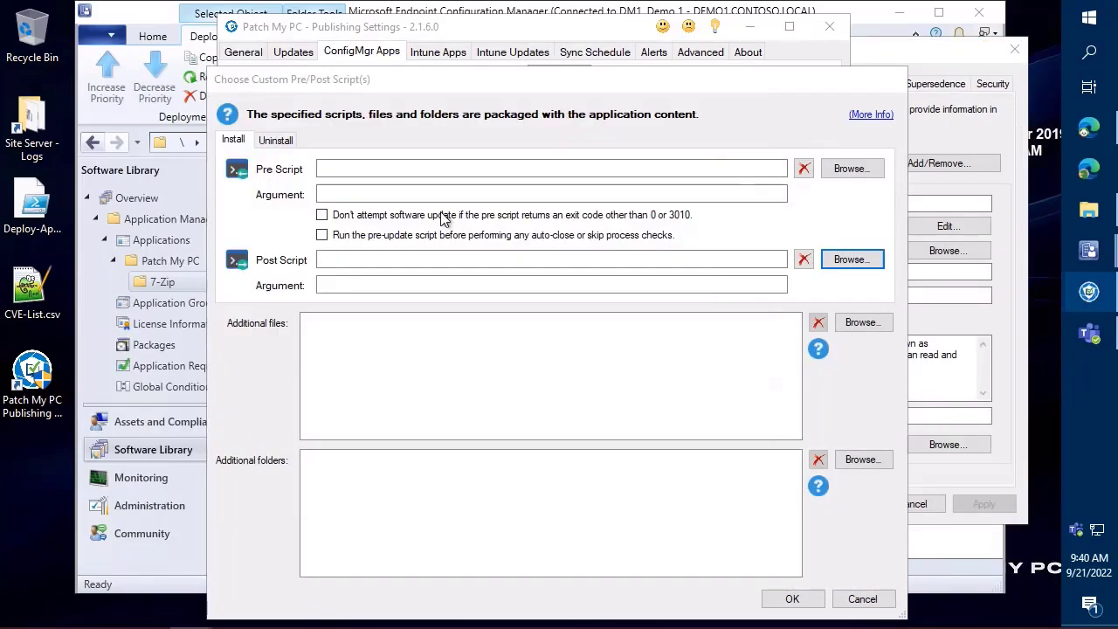
left_click_drag(627, 260, 332, 268)
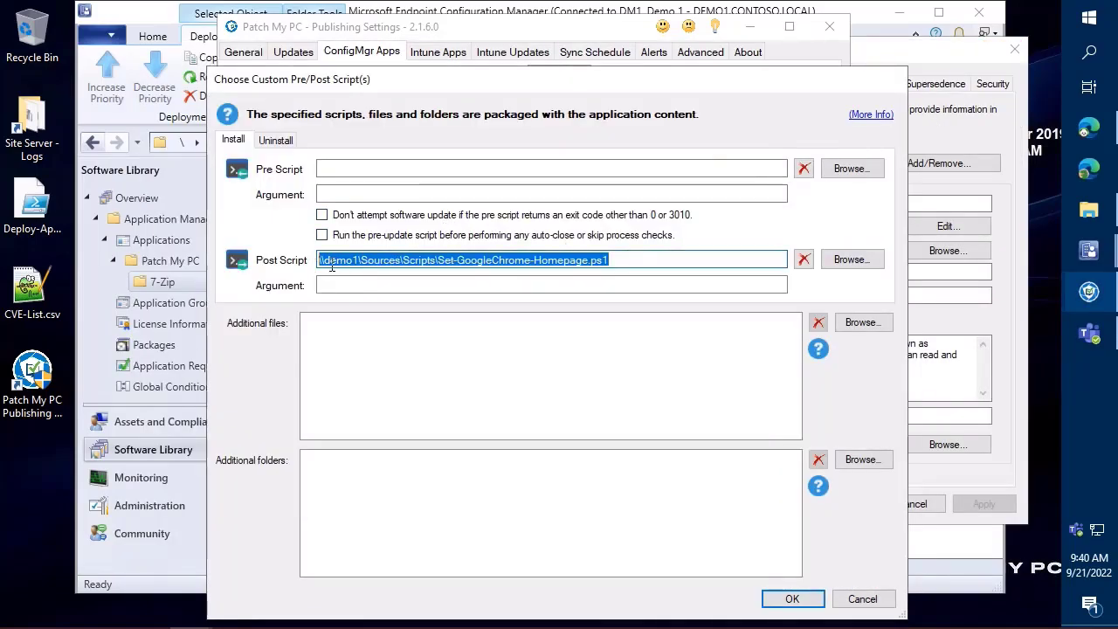
left_click(402, 259)
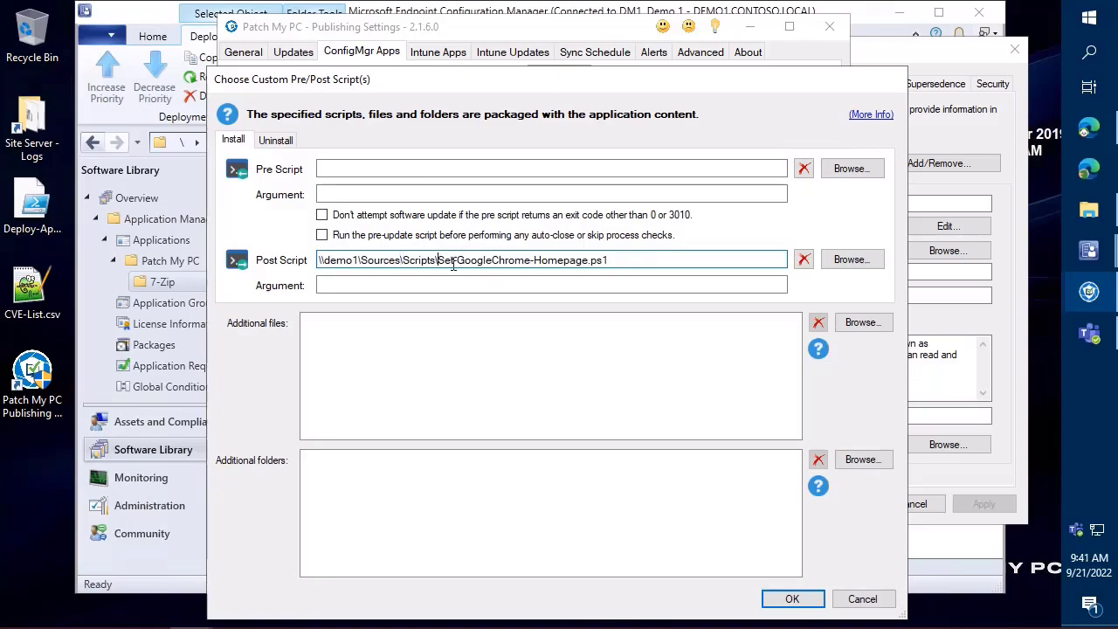
left_click_drag(437, 259, 644, 272)
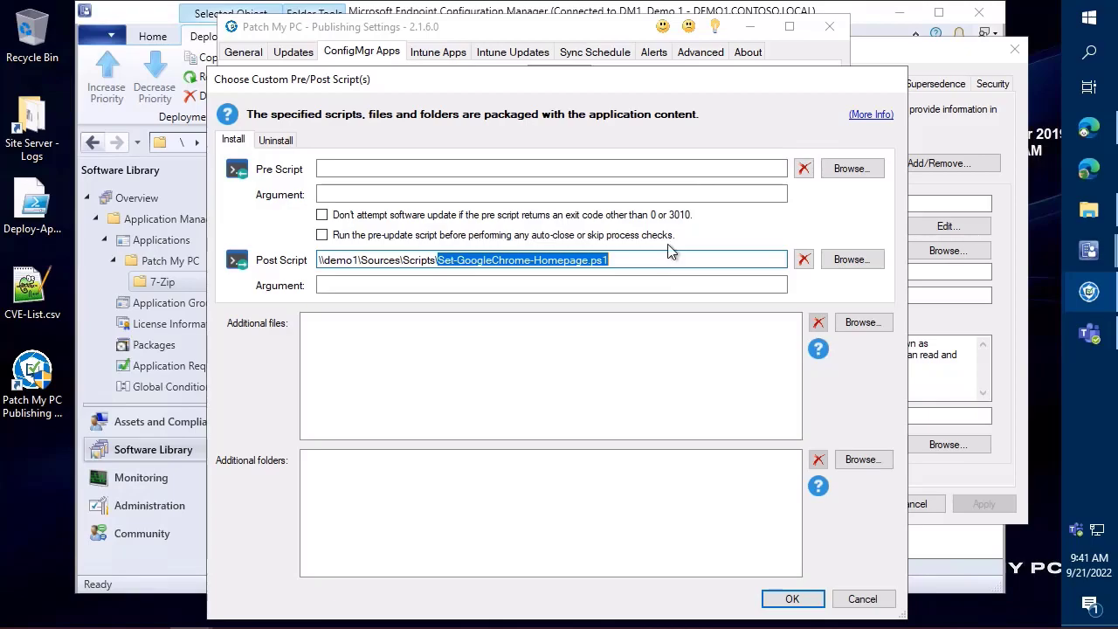
left_click_drag(655, 253, 340, 260)
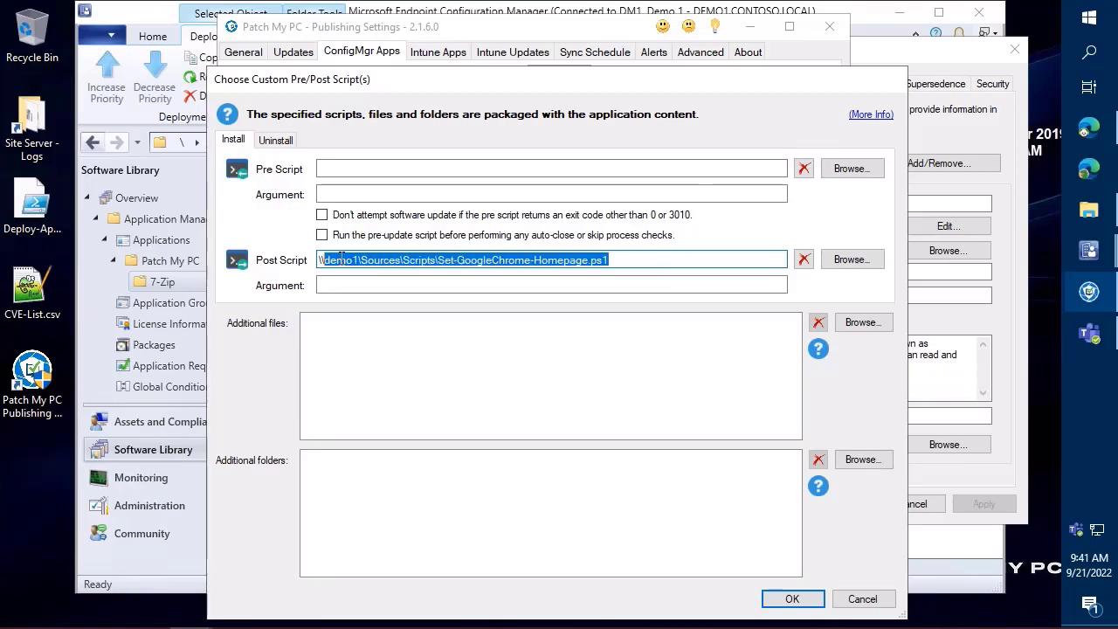
left_click(418, 283)
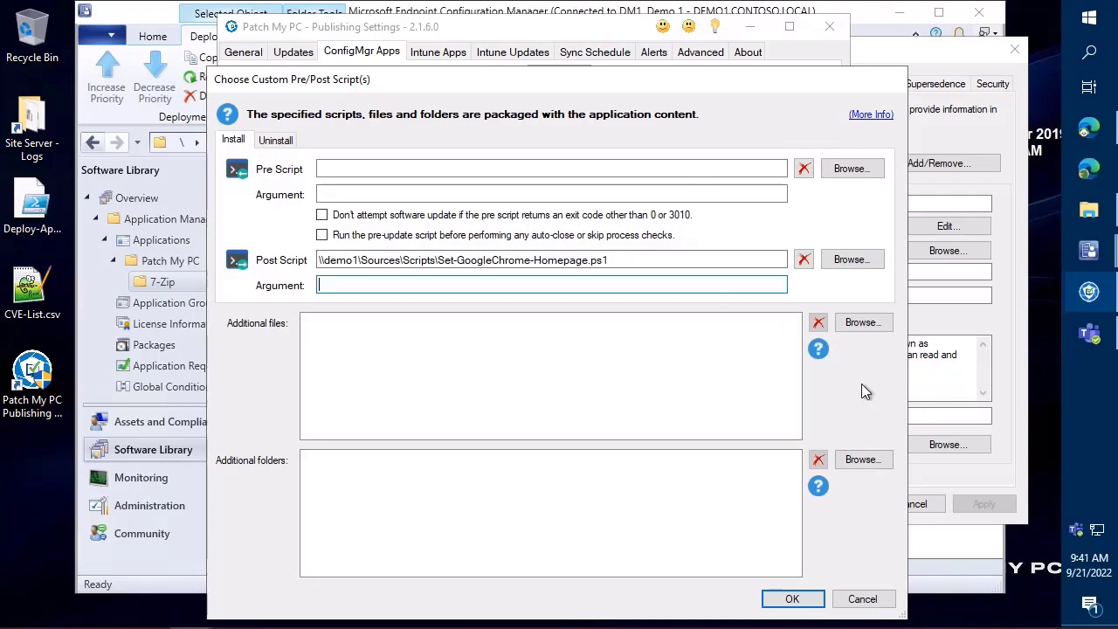
Examine the additional files and additional folders options, opening each one's picker and cancelling it without a selection
left_click(617, 349)
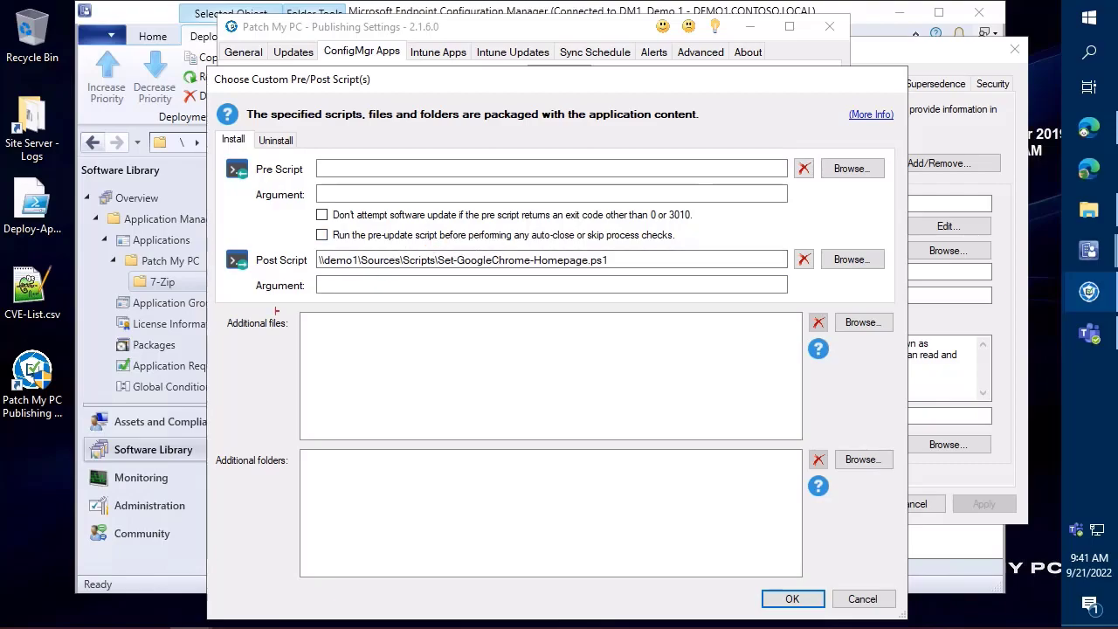
mouse_move(206, 308)
left_mouse_down()
mouse_move(264, 365)
mouse_move(311, 498)
mouse_move(296, 474)
left_mouse_up()
left_click(863, 324)
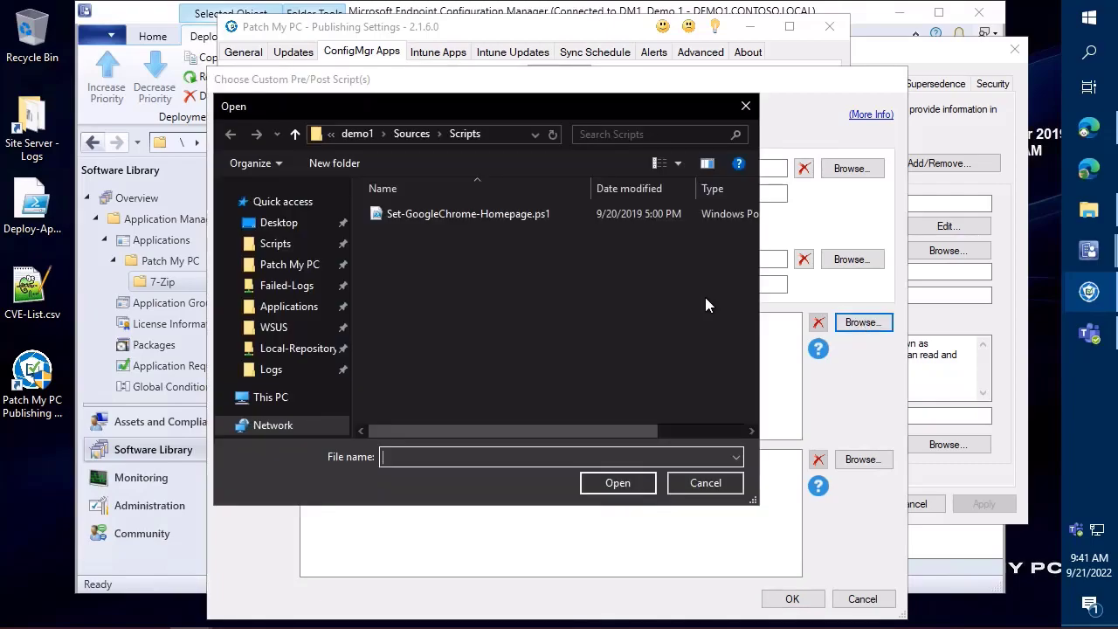
left_click(717, 486)
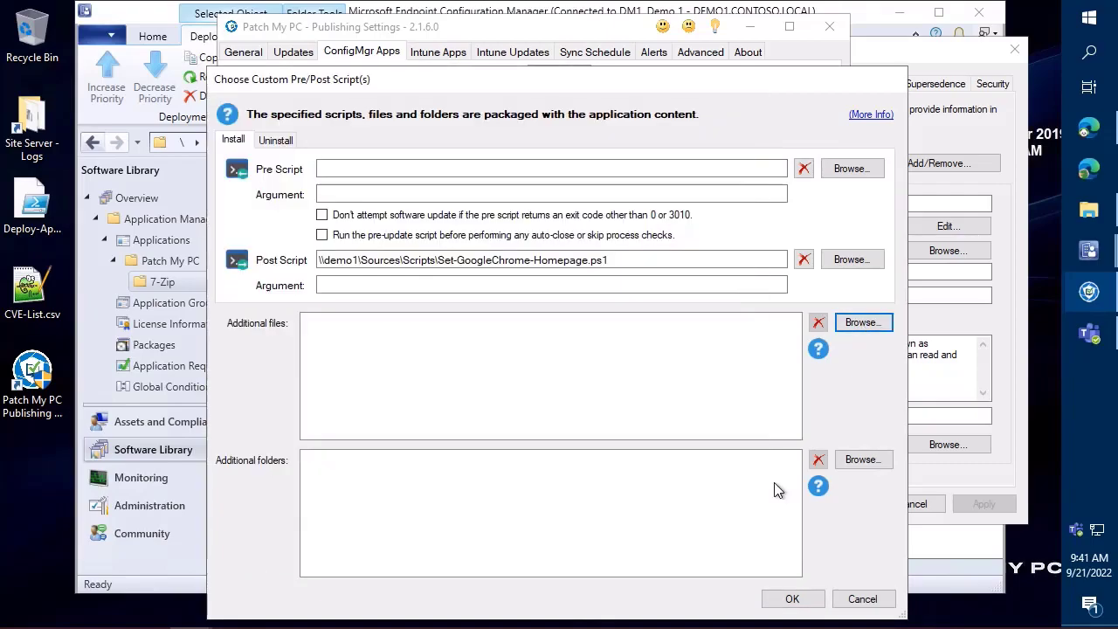
left_click(860, 461)
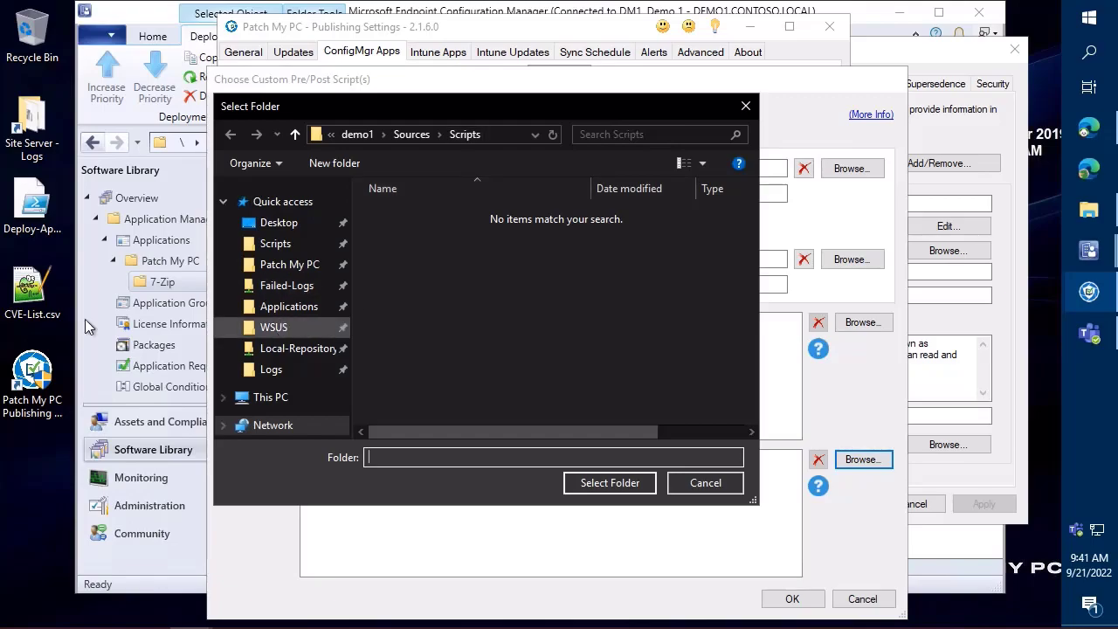
left_click_drag(52, 336, 181, 203)
left_click(701, 339)
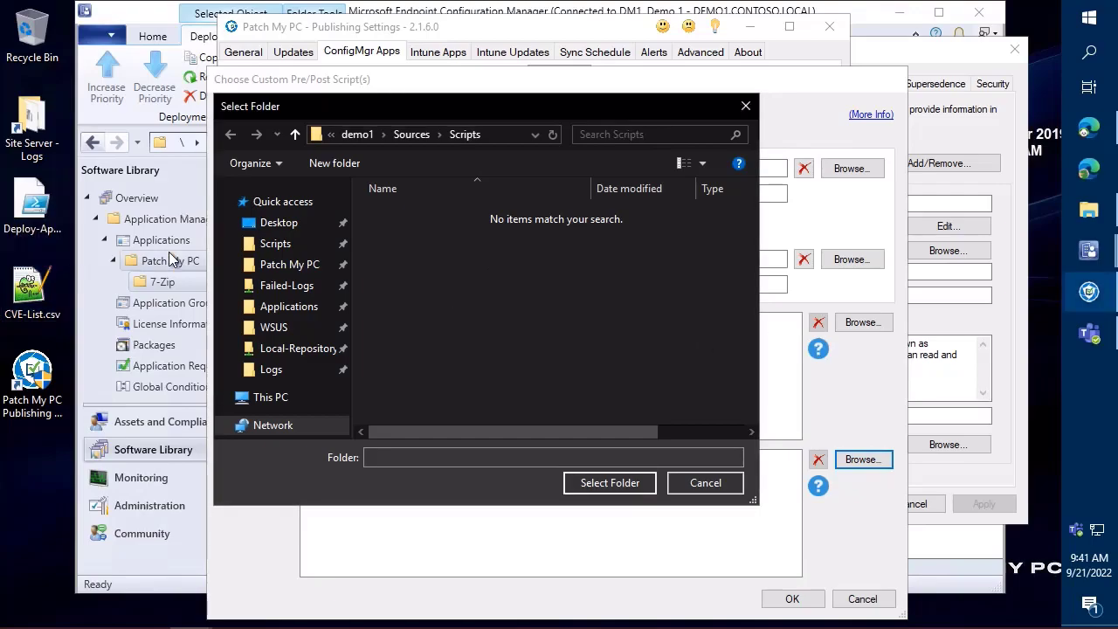
left_click(700, 483)
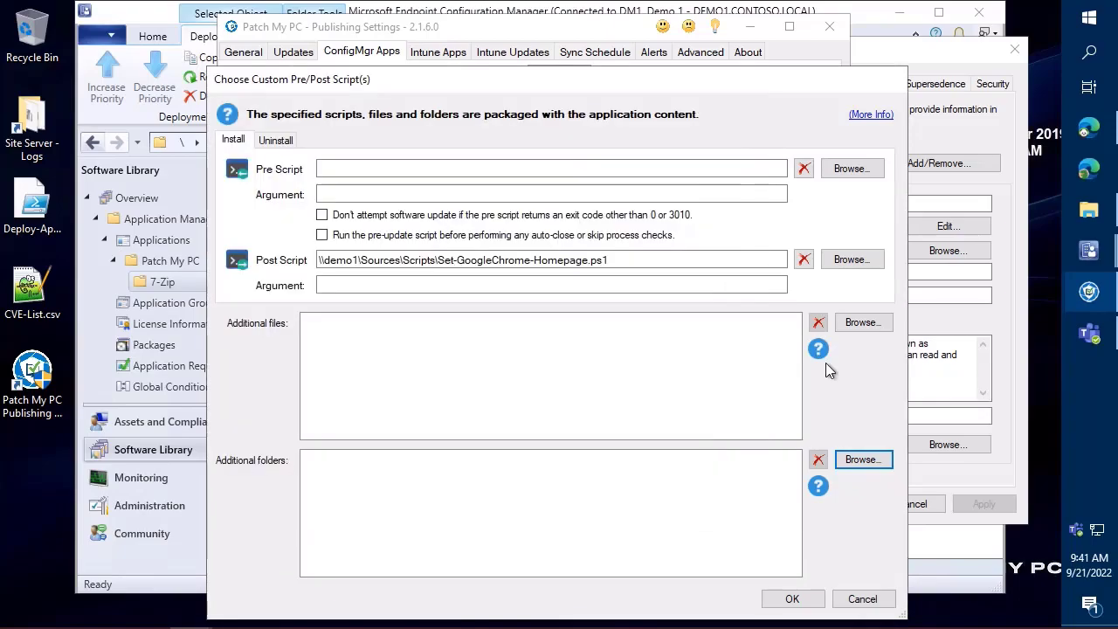
Browse for additional files and create a new text document named Example.ini in the Scripts folder
left_click(858, 323)
left_click(415, 214)
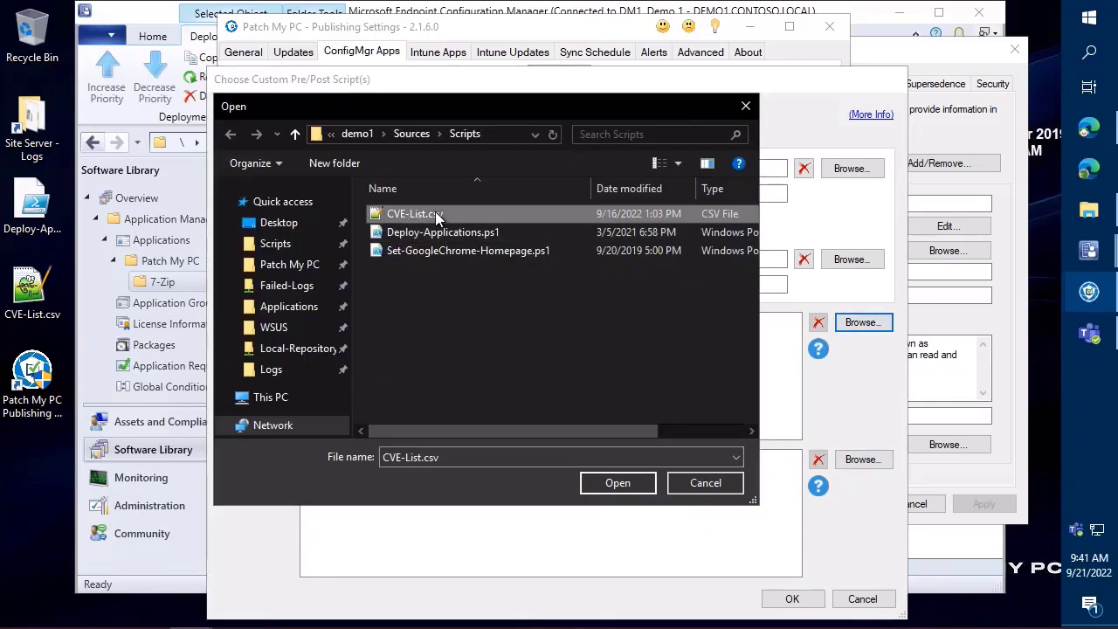
right_click(469, 325)
mouse_move(421, 509)
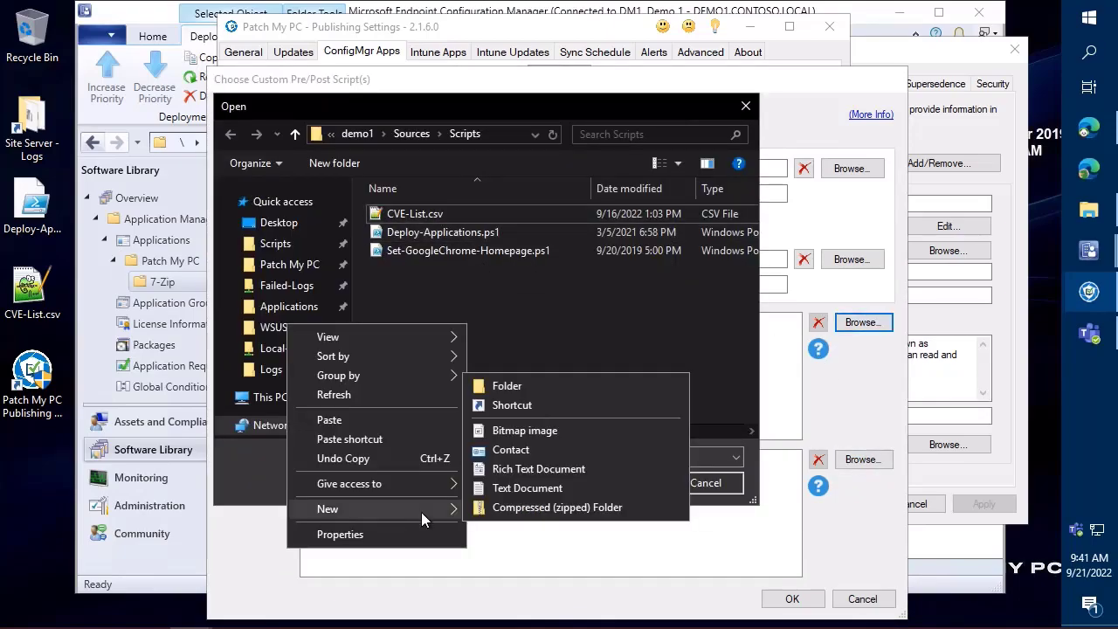
left_click(528, 488)
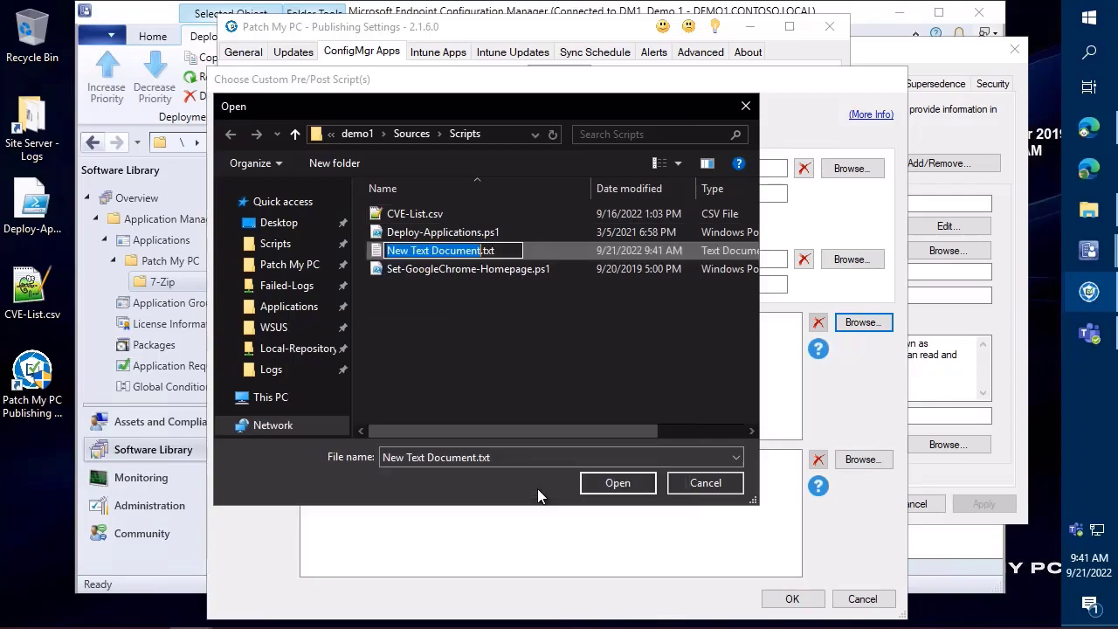
type("Example")
key("Delete")
key("Delete")
type(".ini")
key("Return")
key("Return")
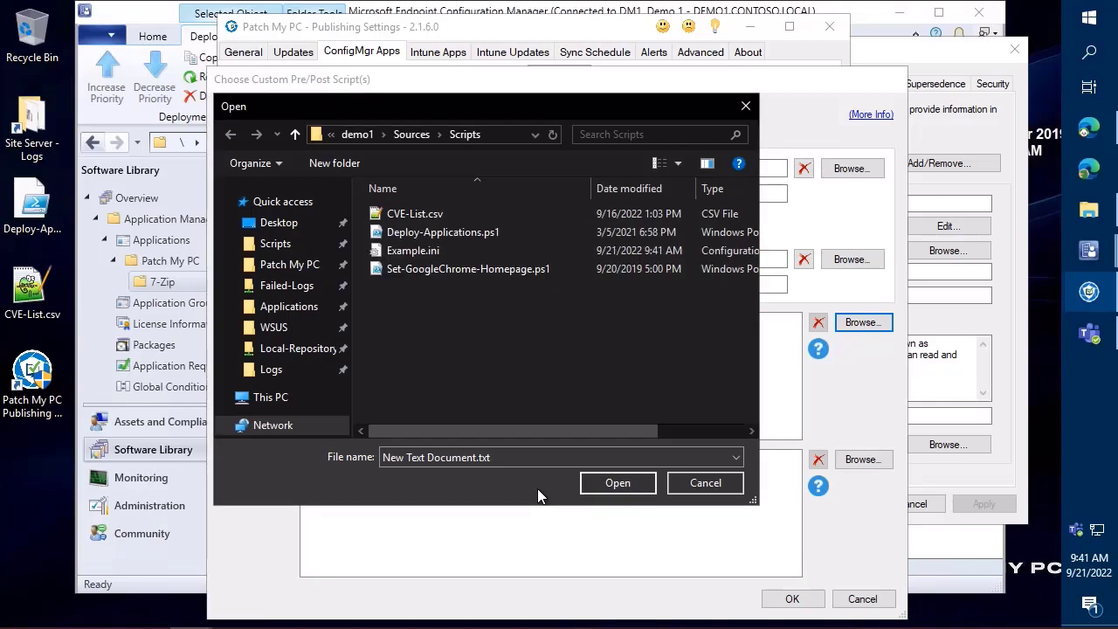
Add Example.ini to the additional files packaged with the Google Chrome application and select its entry
double_click(413, 250)
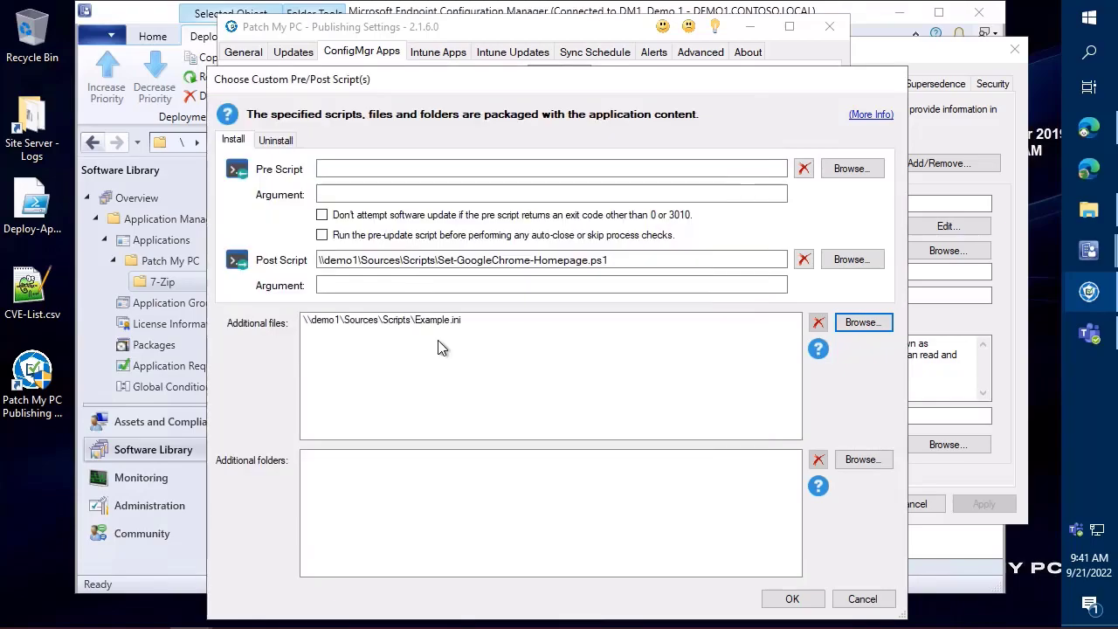
left_click(436, 322)
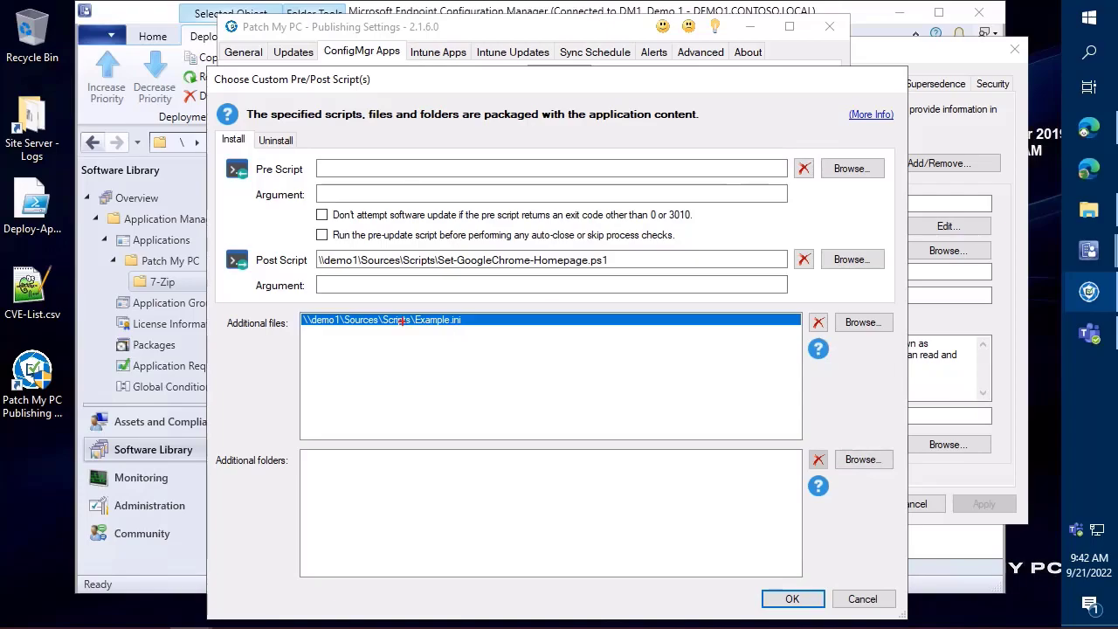
left_click_drag(293, 308, 481, 332)
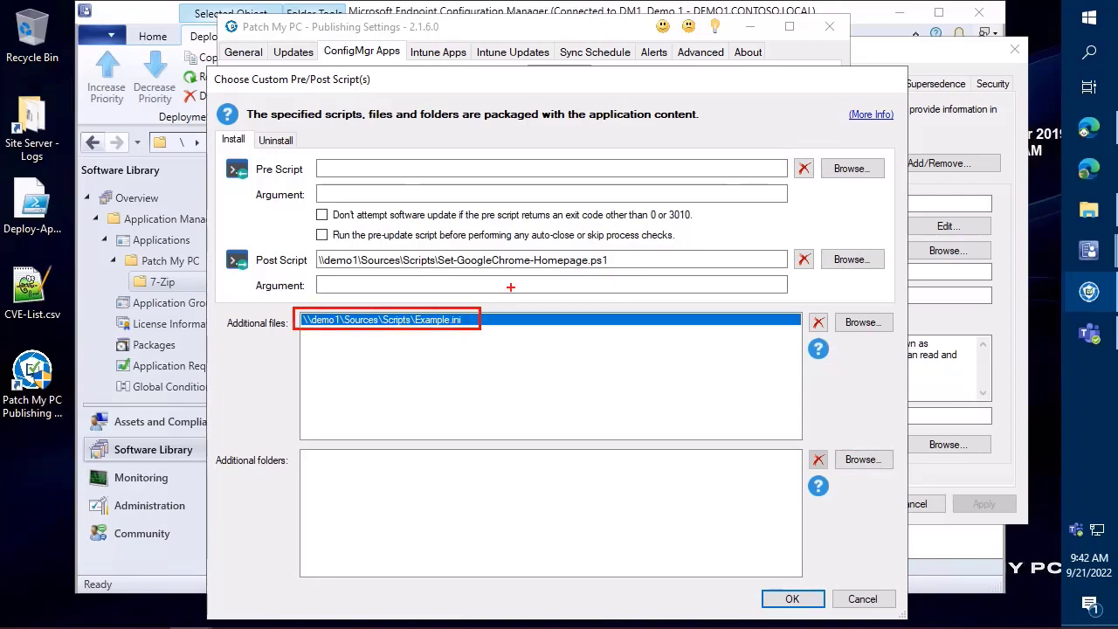
key("Escape")
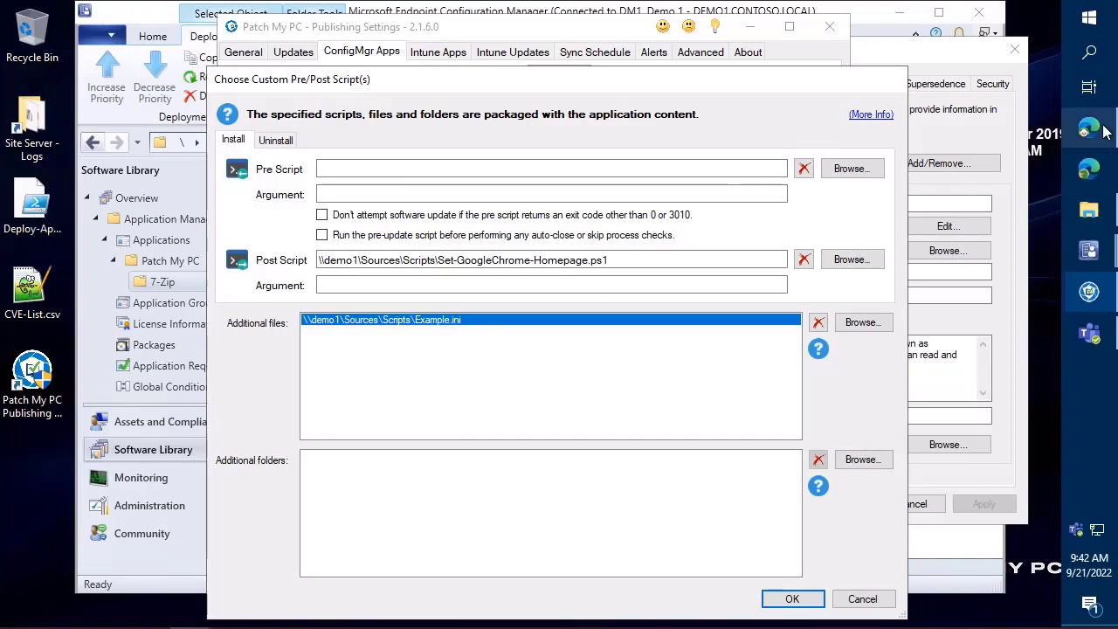
mouse_move(1098, 131)
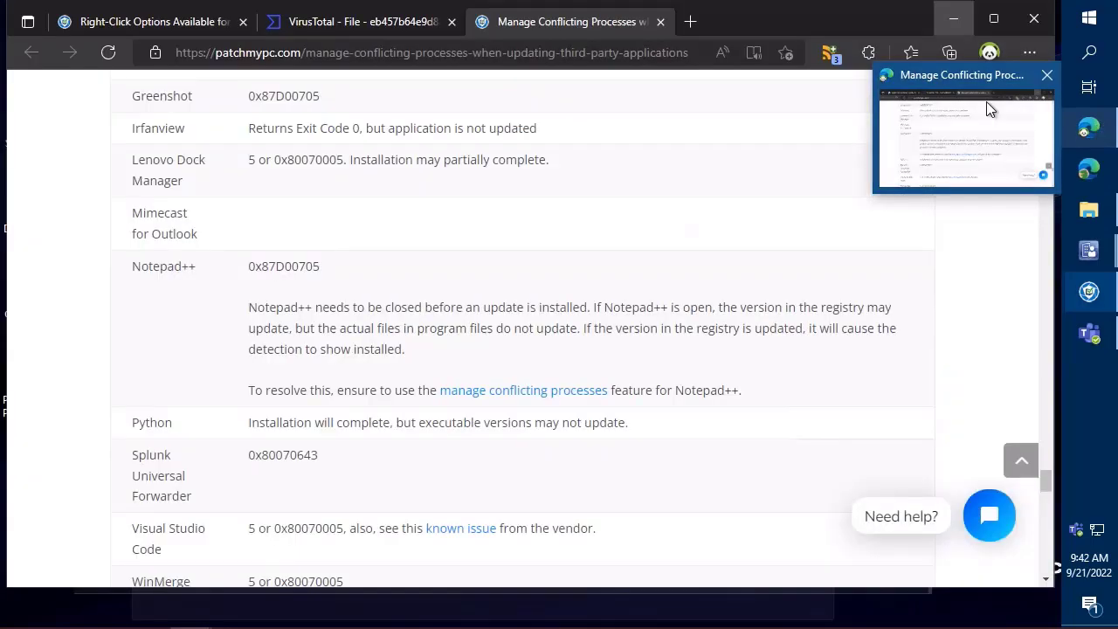
left_click(986, 101)
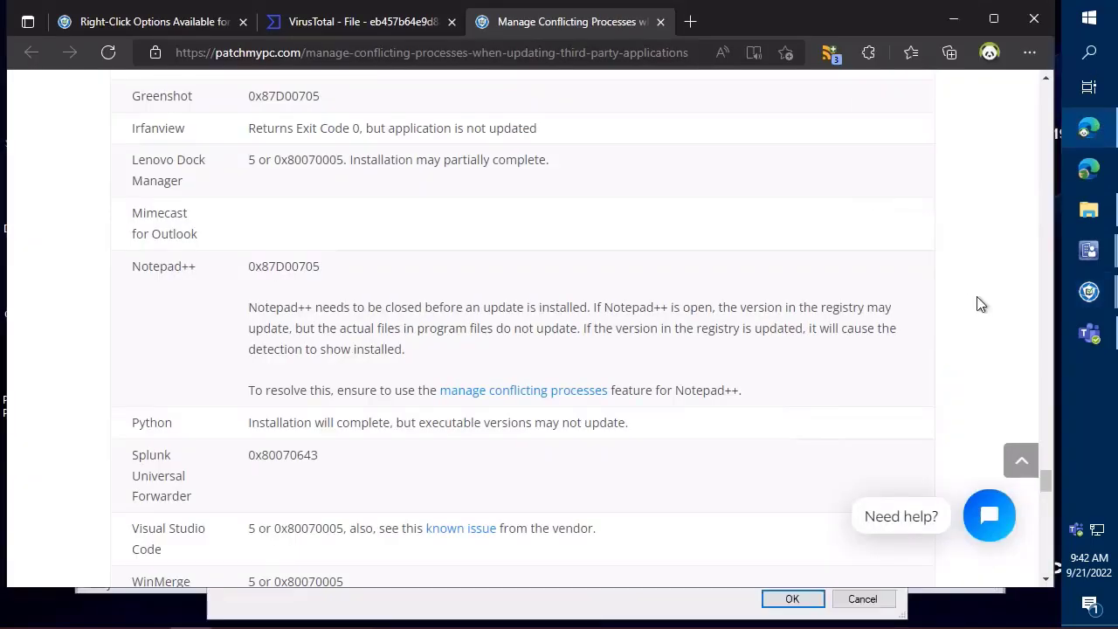
key("ctrl+t")
type("https://patchmypc.com/advanced-pre-post-scripts")
key("Return")
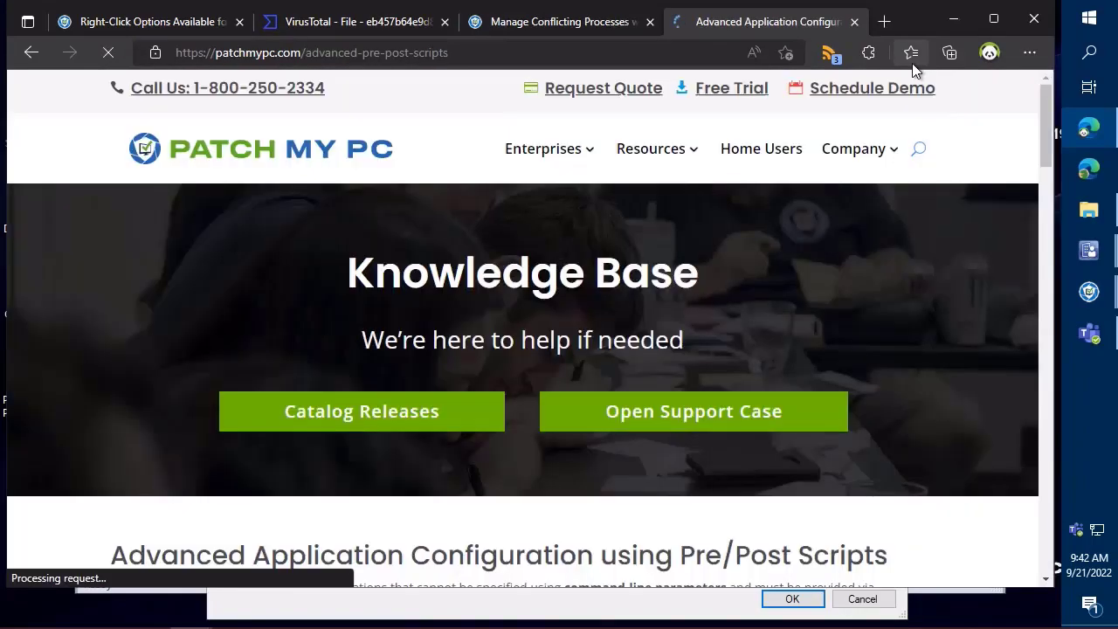
left_click(953, 18)
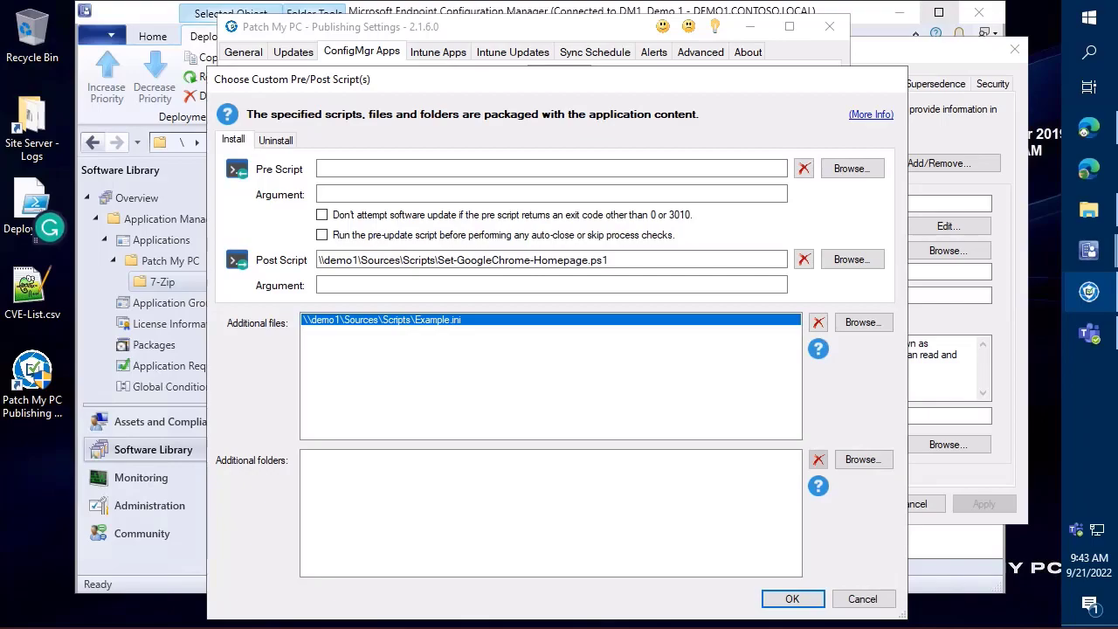
Read the article's Notepad++ walkthrough on adding a post-update script and an additional zip file, and return to the script settings
left_click(1088, 128)
scroll(754, 232, "down", 7)
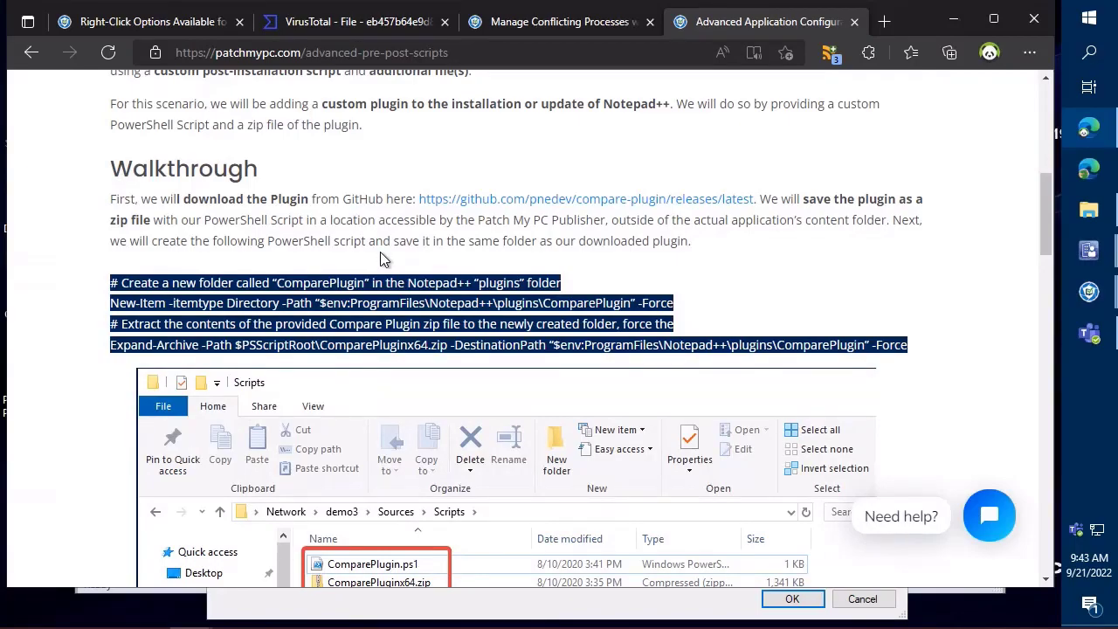
left_click(413, 324)
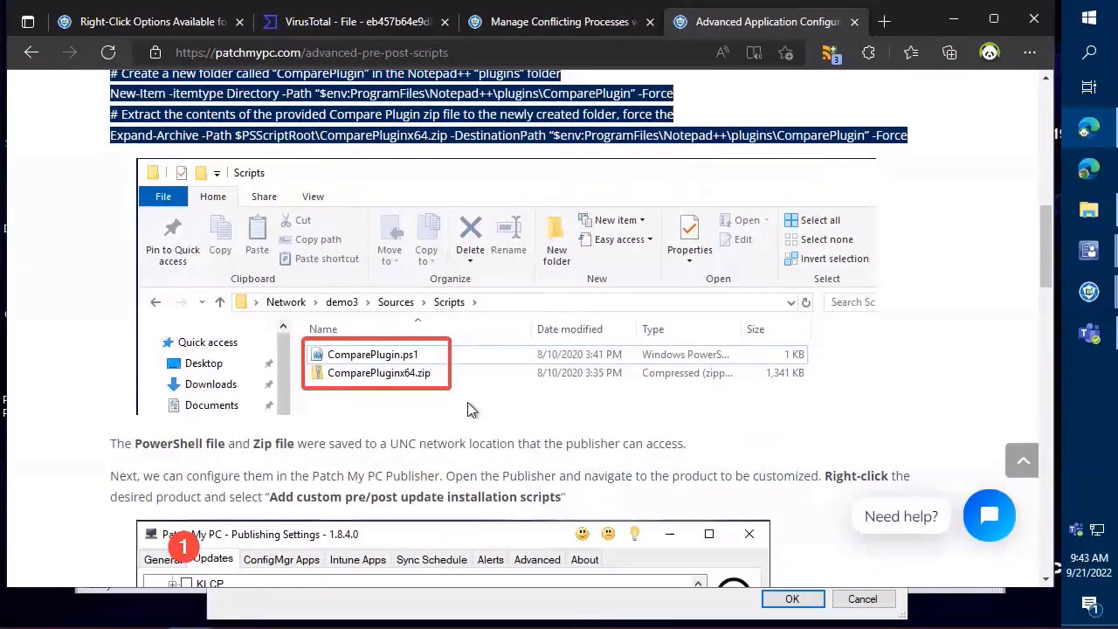
scroll(441, 393, "down", 2)
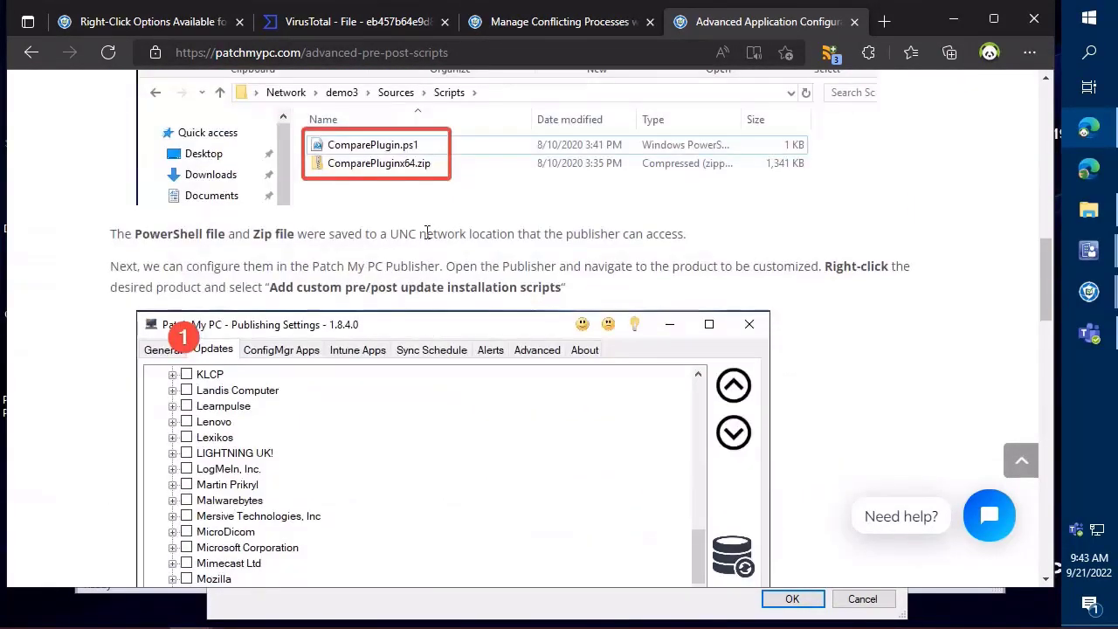
scroll(429, 229, "down", 1)
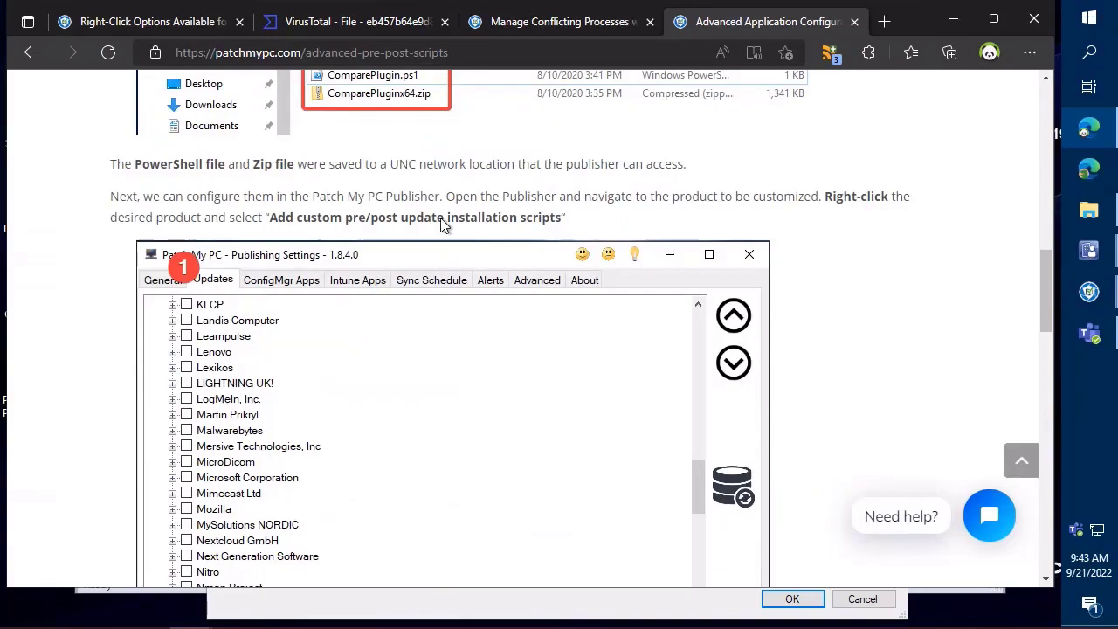
scroll(446, 236, "down", 4)
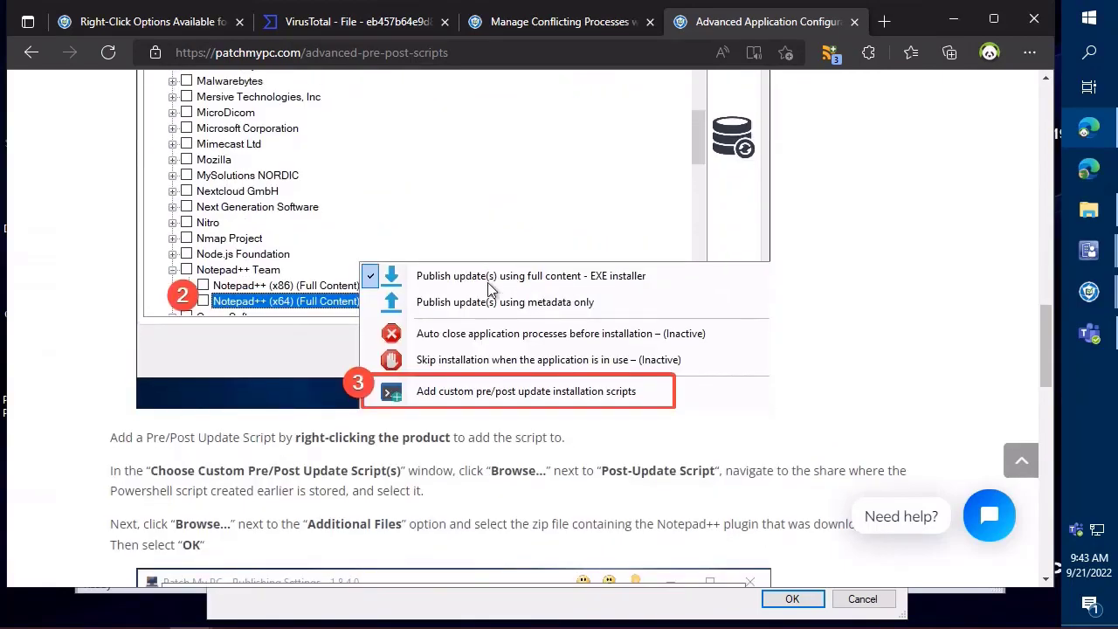
scroll(524, 358, "down", 4)
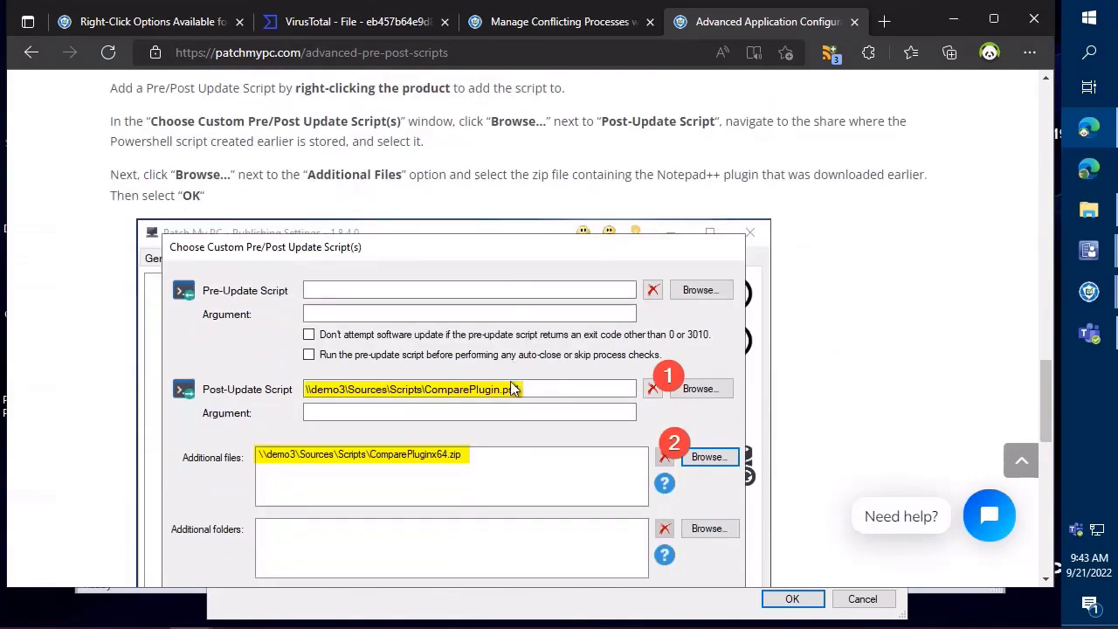
left_click_drag(513, 401, 468, 443)
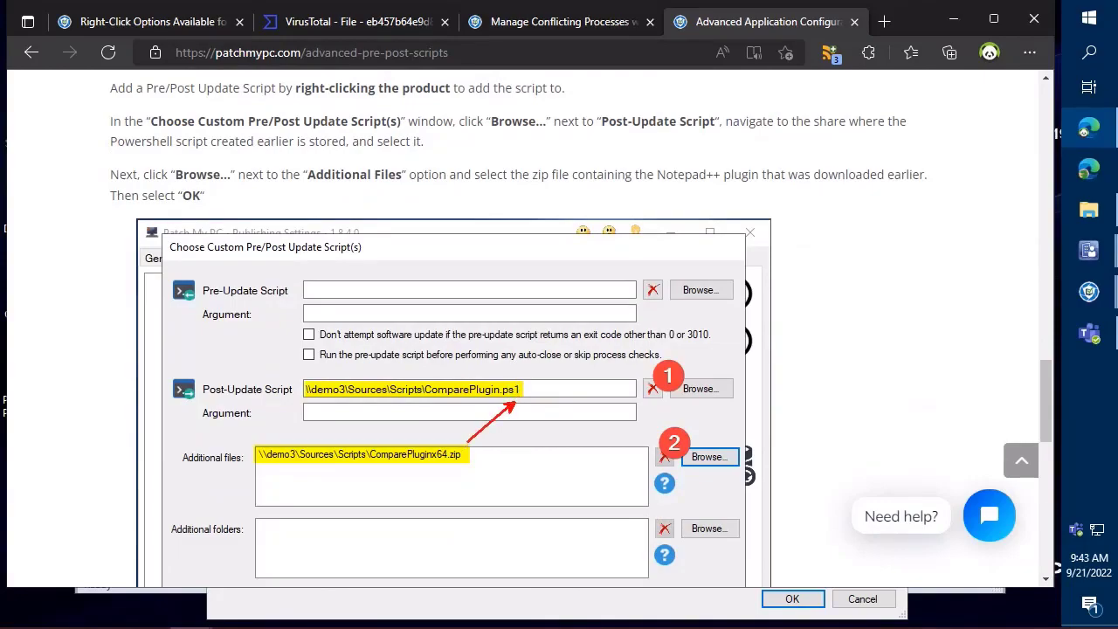
key("Escape")
scroll(616, 321, "down", 7)
scroll(666, 312, "up", 4)
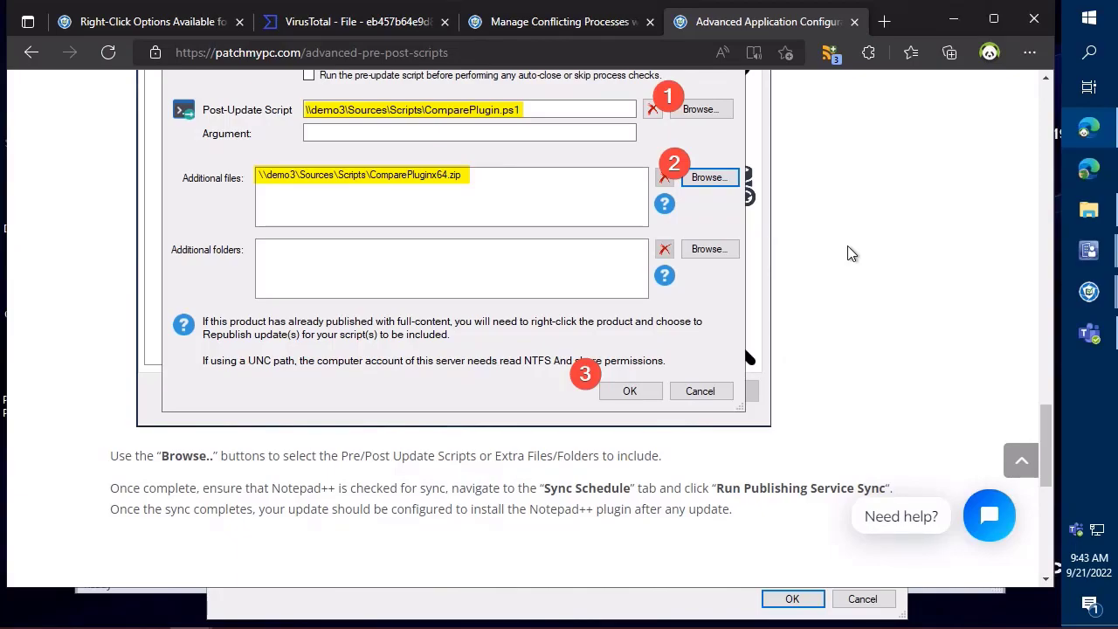
left_click(955, 24)
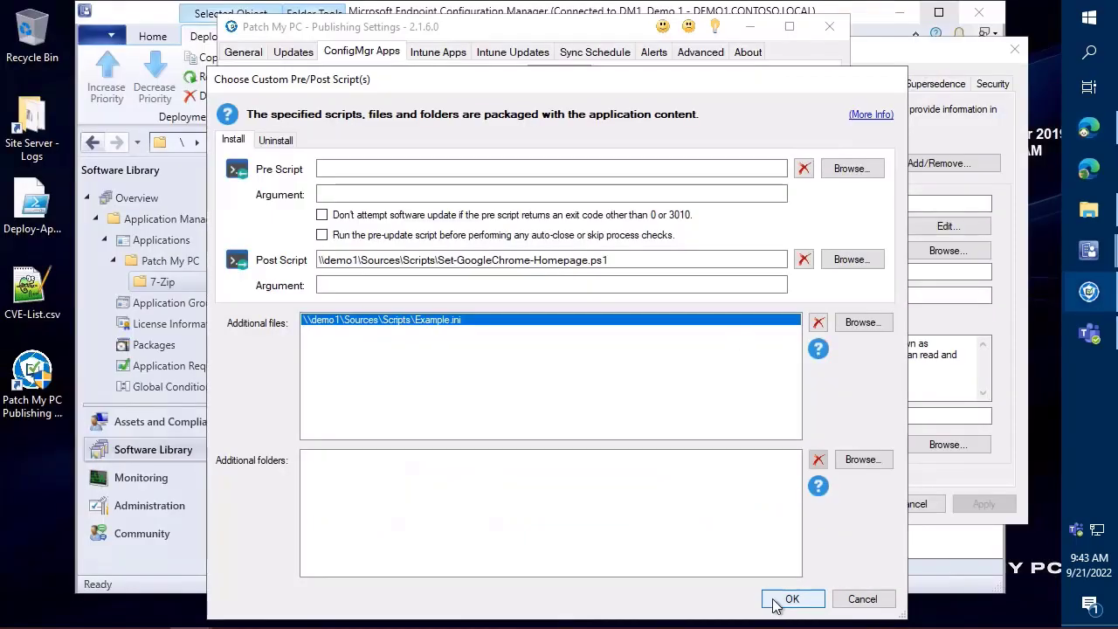
Remove Example.ini from the additional files of the custom pre/post scripts, confirm, and apply the publishing settings
left_click(819, 322)
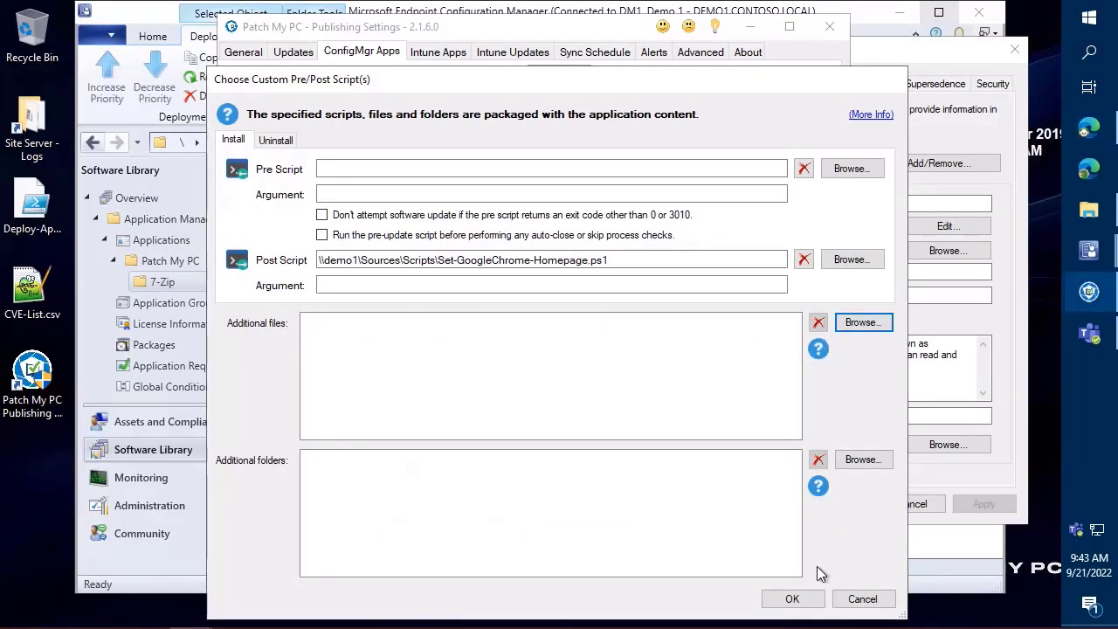
left_click(791, 598)
left_click(790, 485)
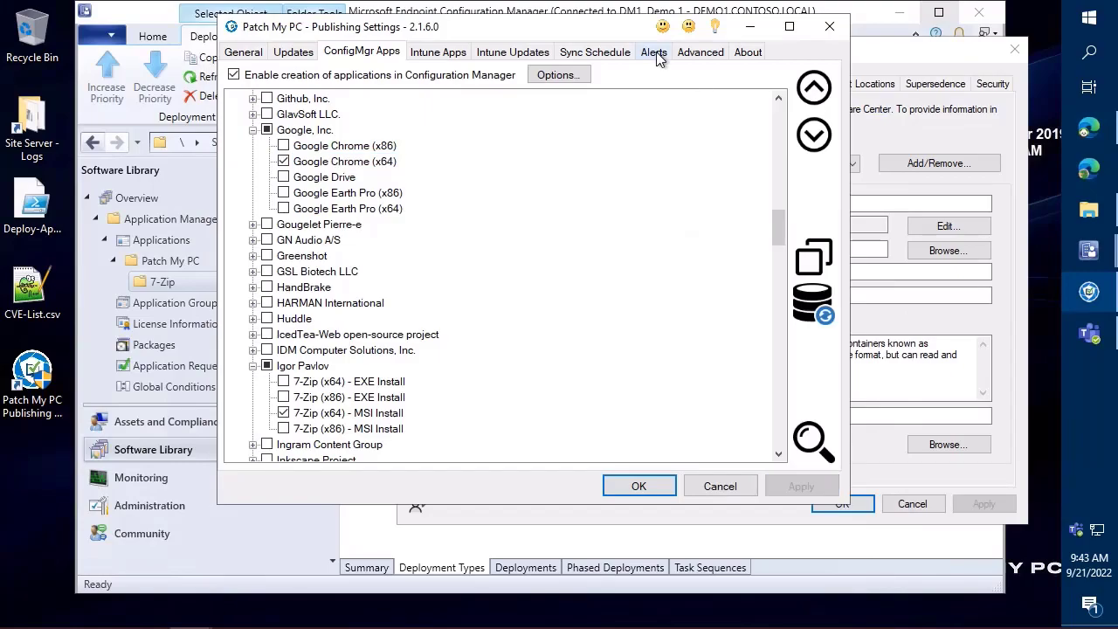
Run the publishing service sync manually from the sync schedule settings
left_click(655, 52)
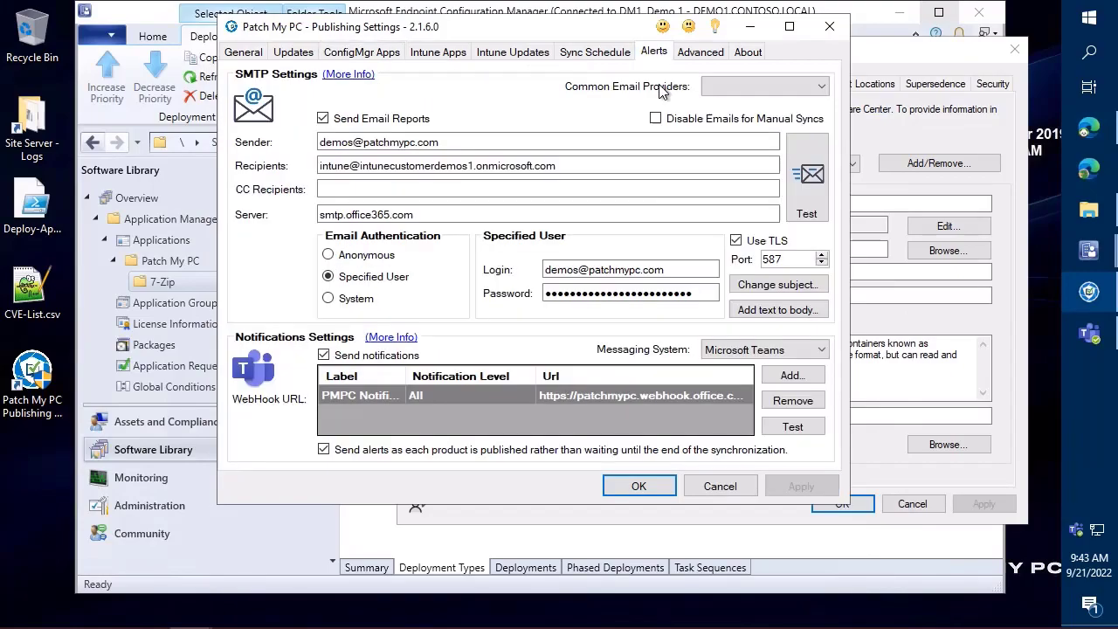
left_click(593, 52)
left_click(734, 444)
left_click(698, 276)
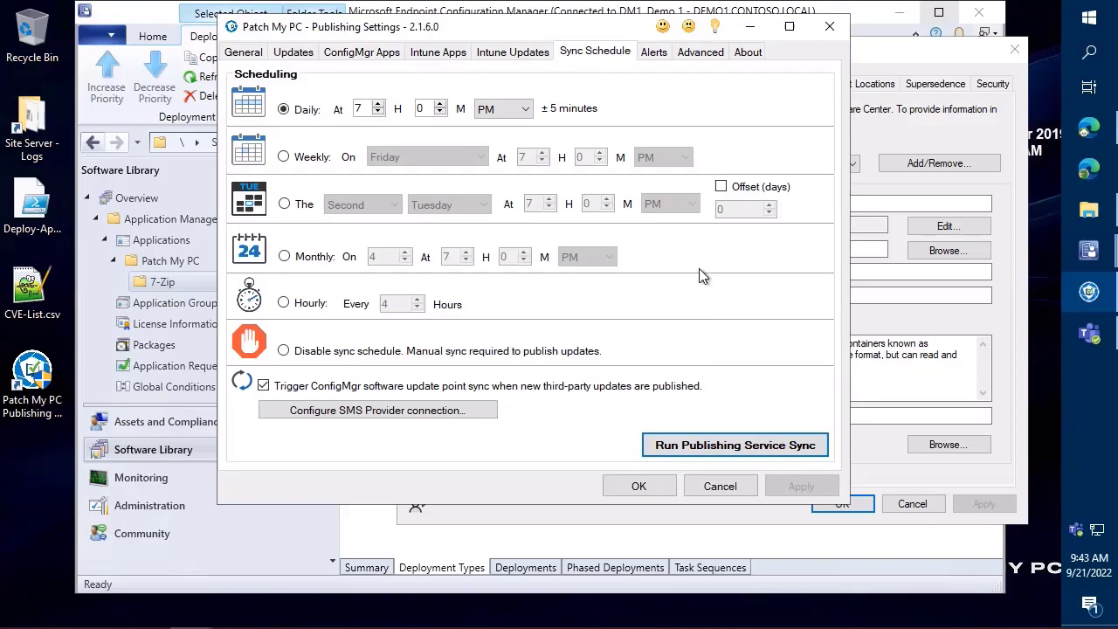
Find Google Chrome (x64) among the ConfigMgr apps by searching "google c" and set it to display as a featured application in the company portal
left_click(360, 51)
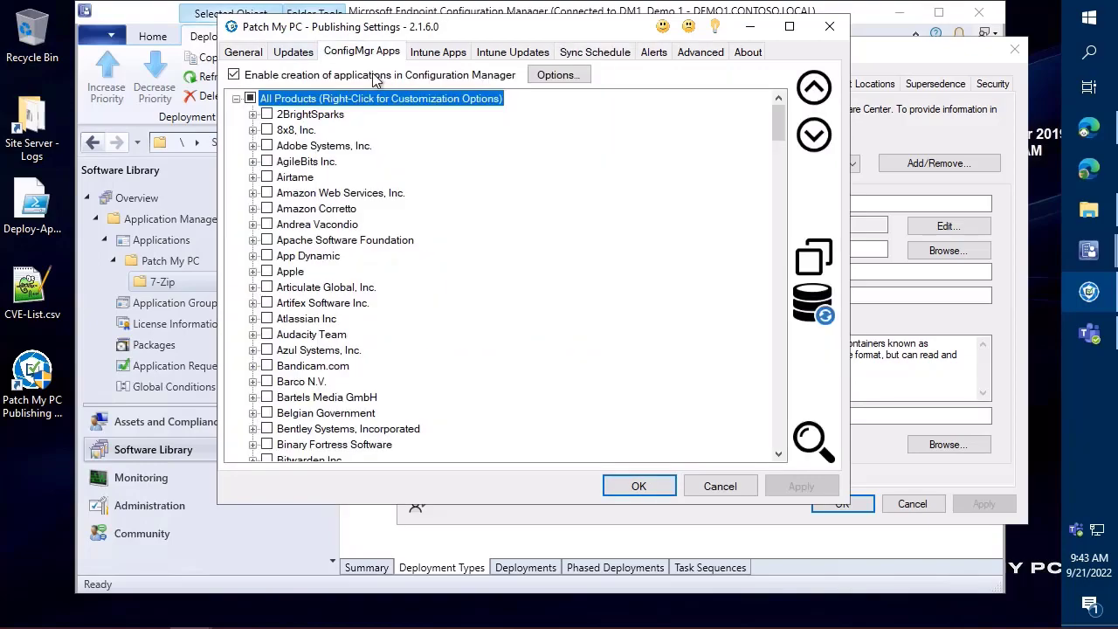
key("ctrl+f")
type("googl")
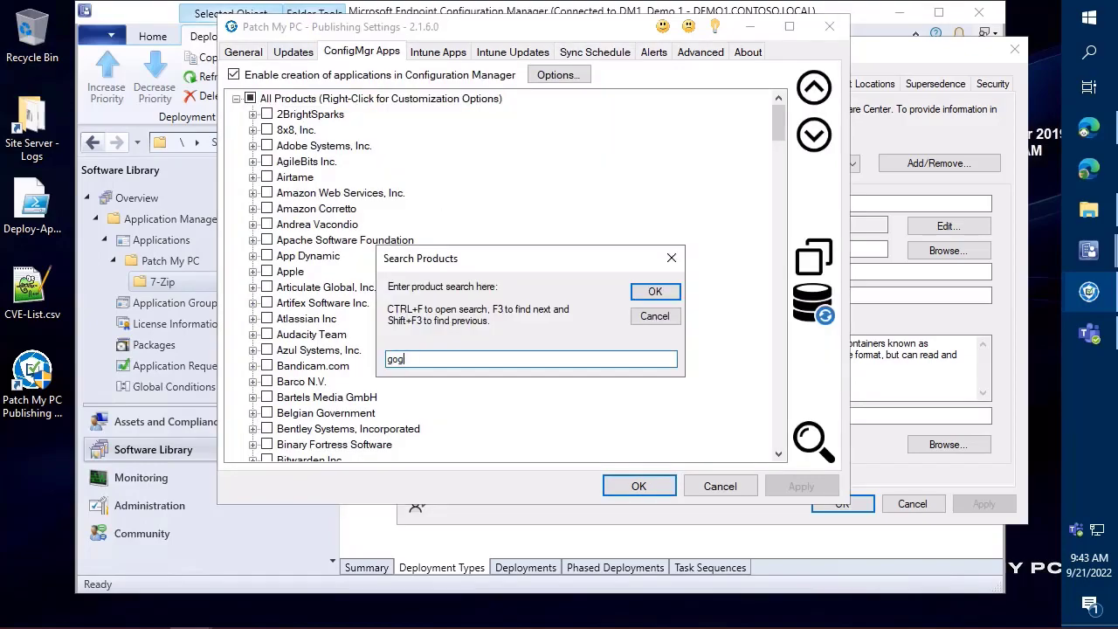
type("e c")
key("Return")
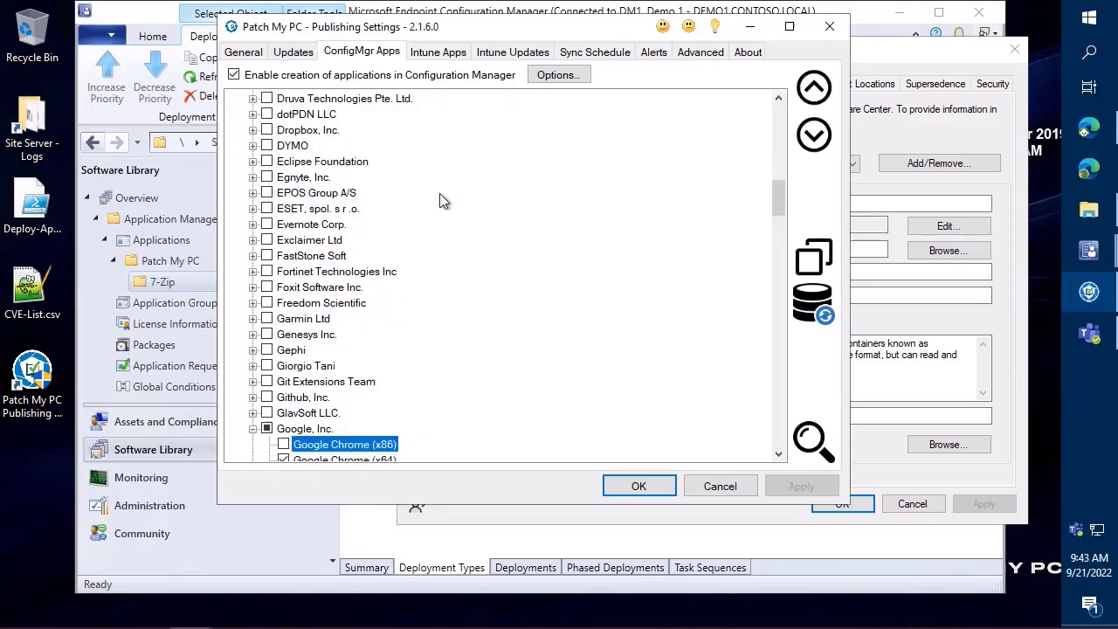
scroll(416, 228, "down", 4)
right_click(377, 272)
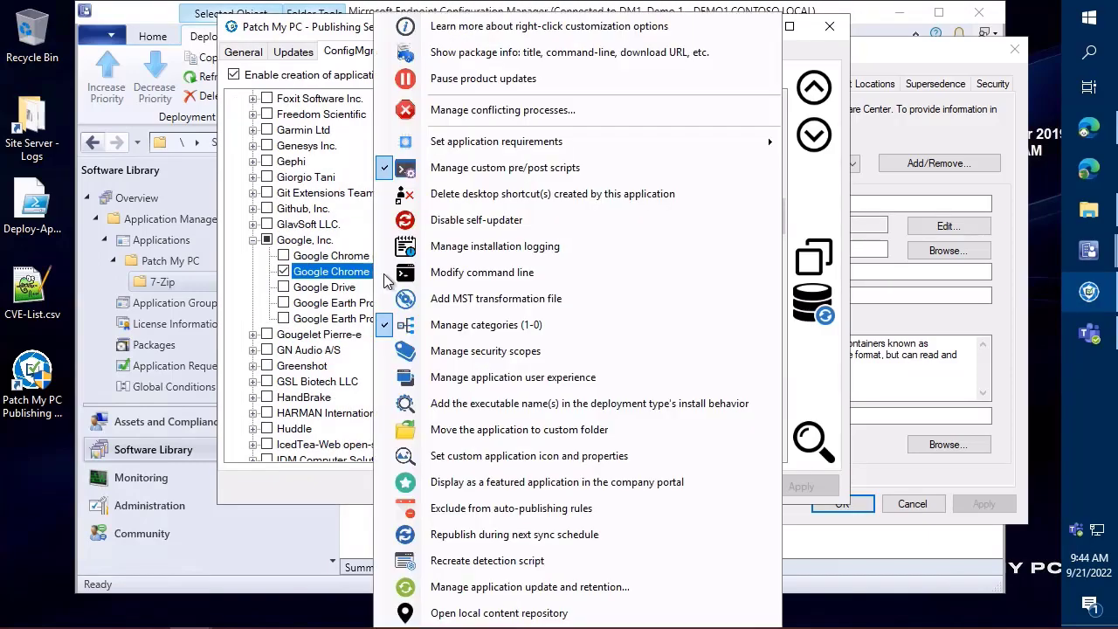
left_click(564, 484)
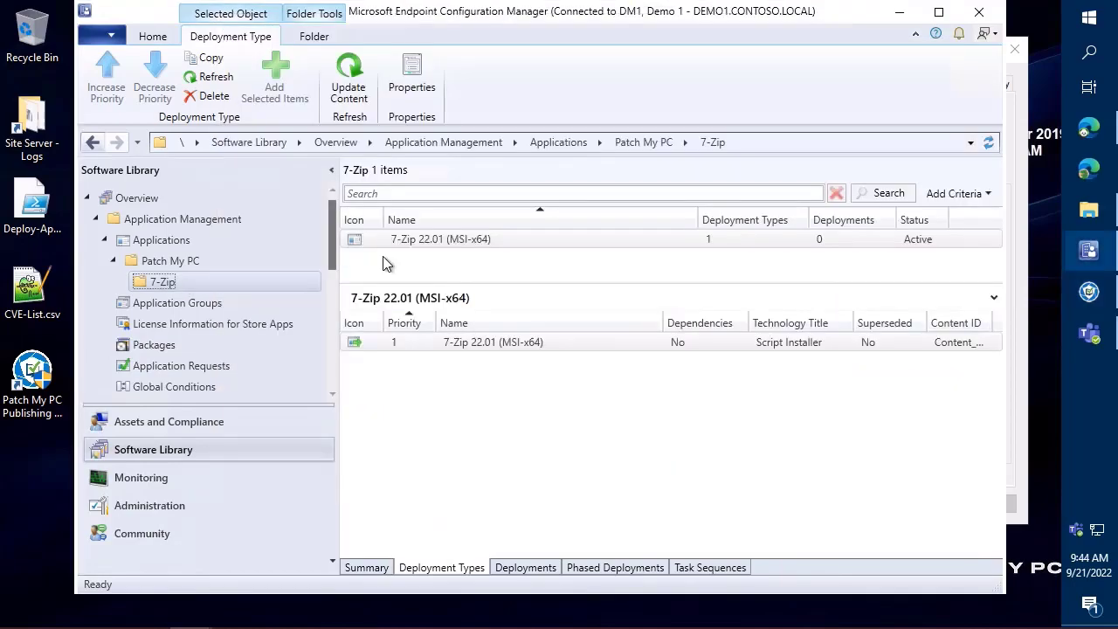
Switch to Configuration Manager and view the Software Center properties of the 7-Zip 22.01 (MSI-x64) application
left_click(432, 240)
right_click(432, 240)
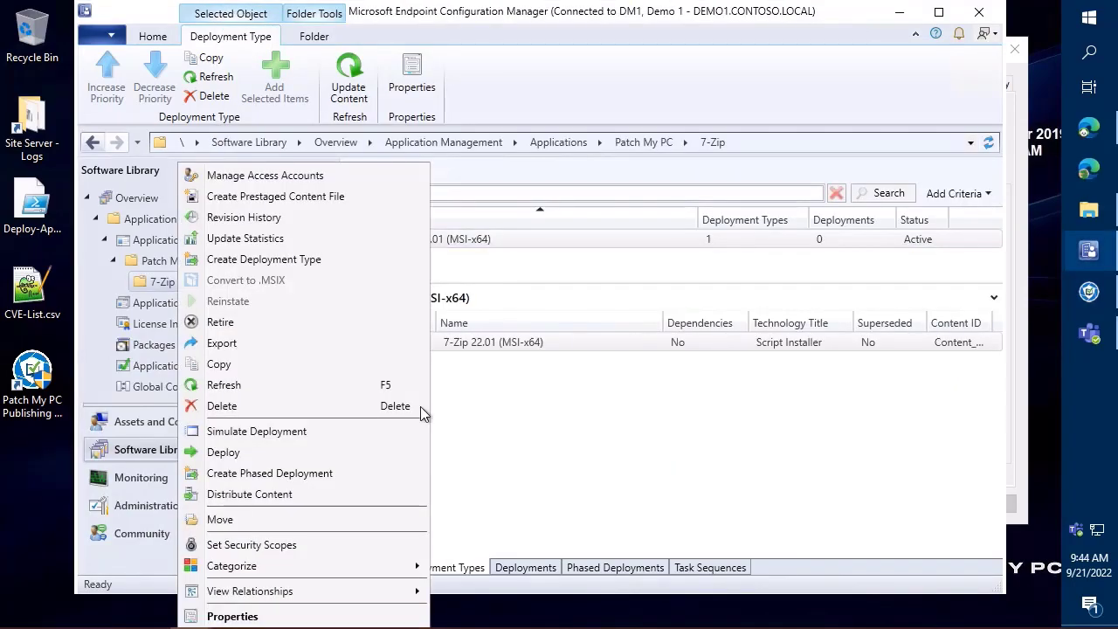
left_click(242, 618)
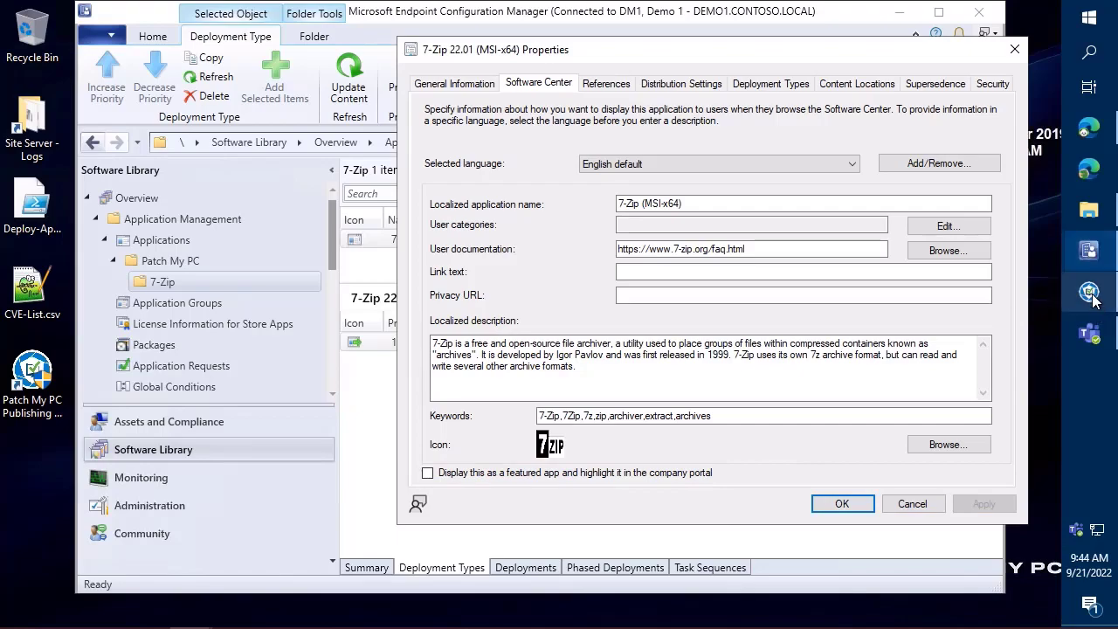
Switch back to the Patch My PC publishing settings and review the customization options for Google Chrome (x64)
mouse_move(1093, 299)
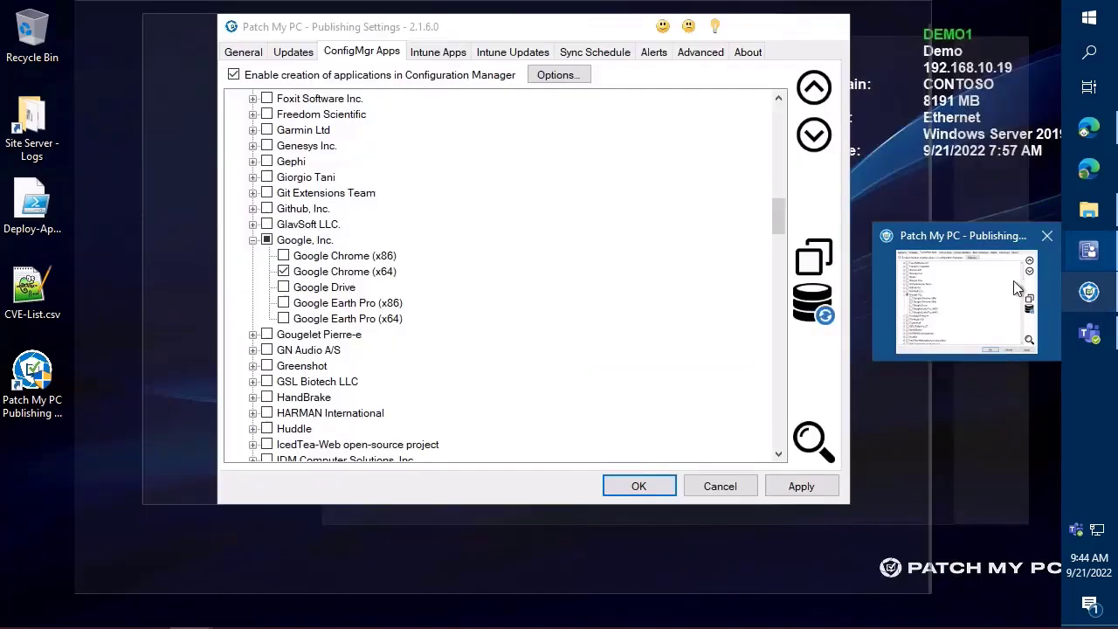
left_click(1018, 292)
scroll(363, 194, "down", 4)
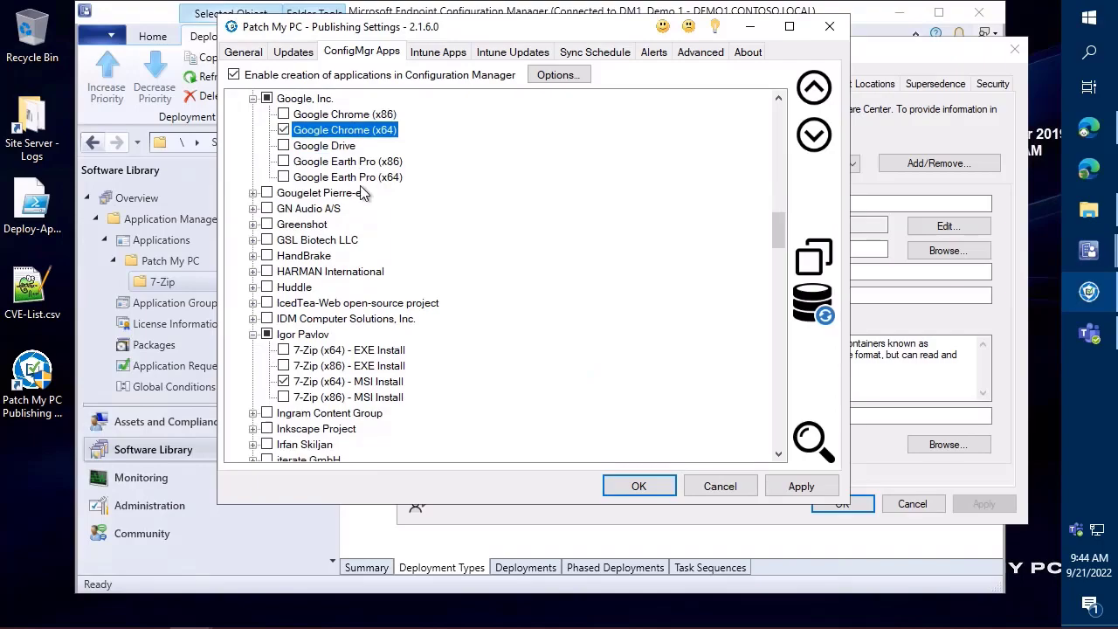
right_click(360, 135)
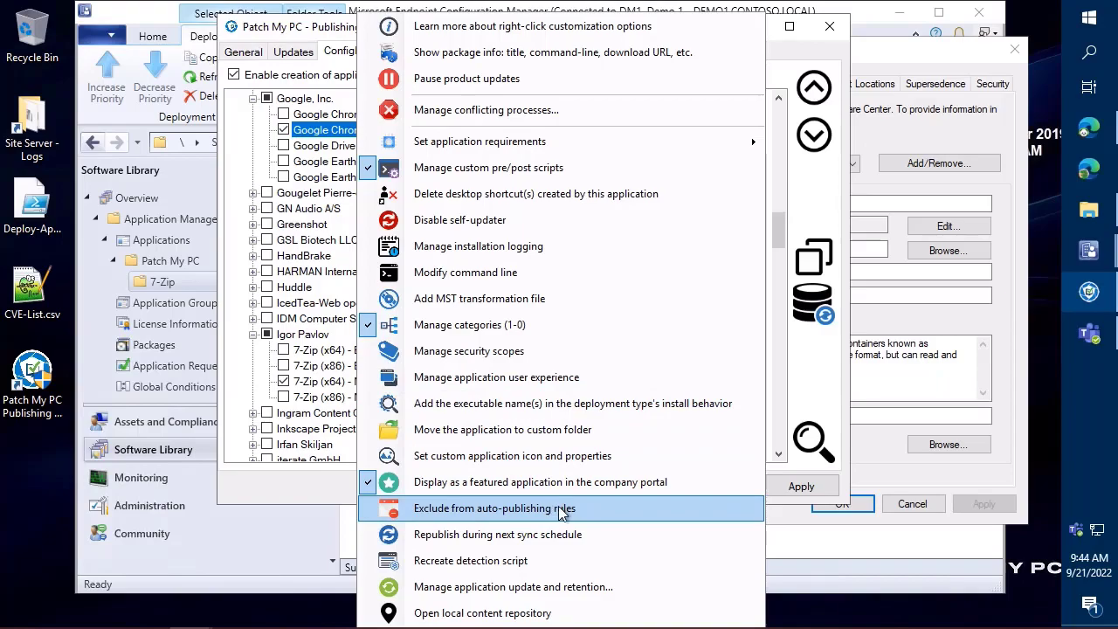
Query the Configuration Manager database for supported products and collapse the filter section
left_click(820, 299)
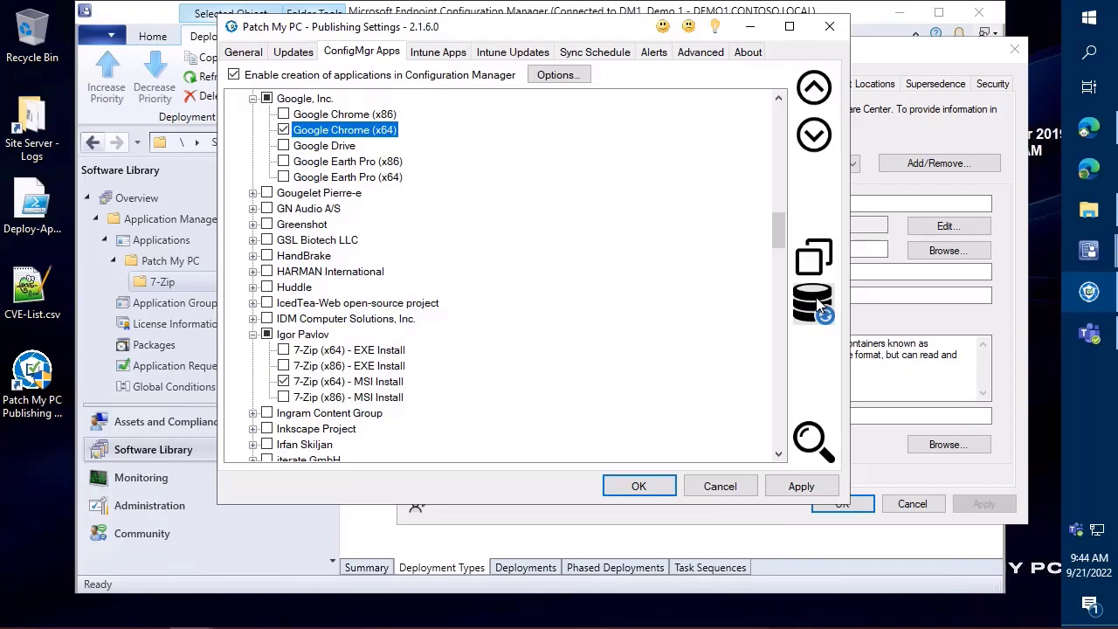
left_click(819, 302)
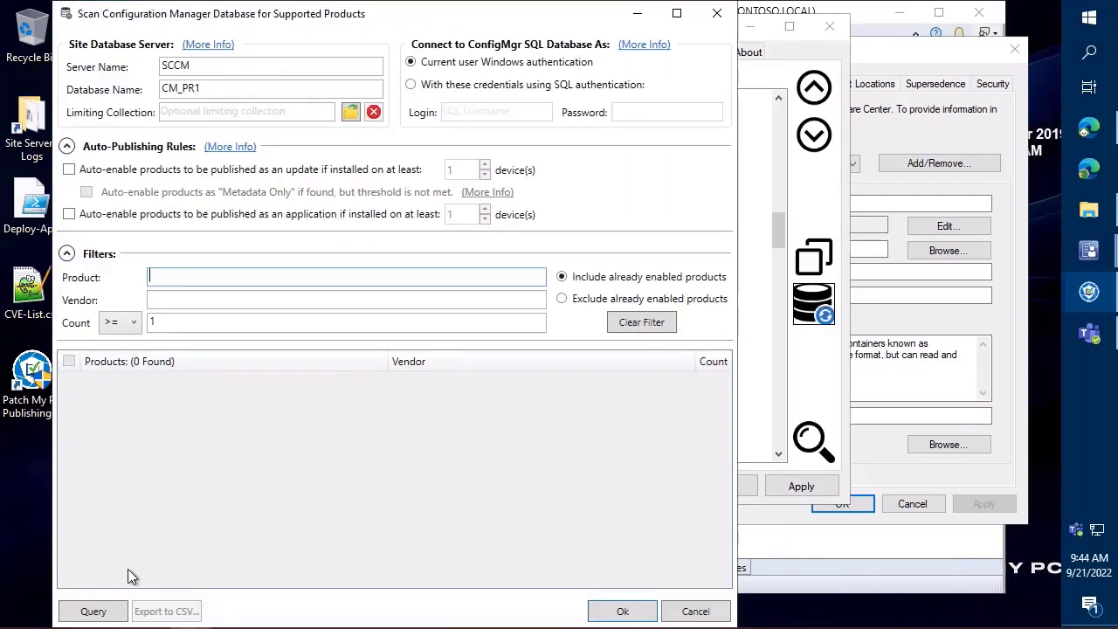
left_click(93, 611)
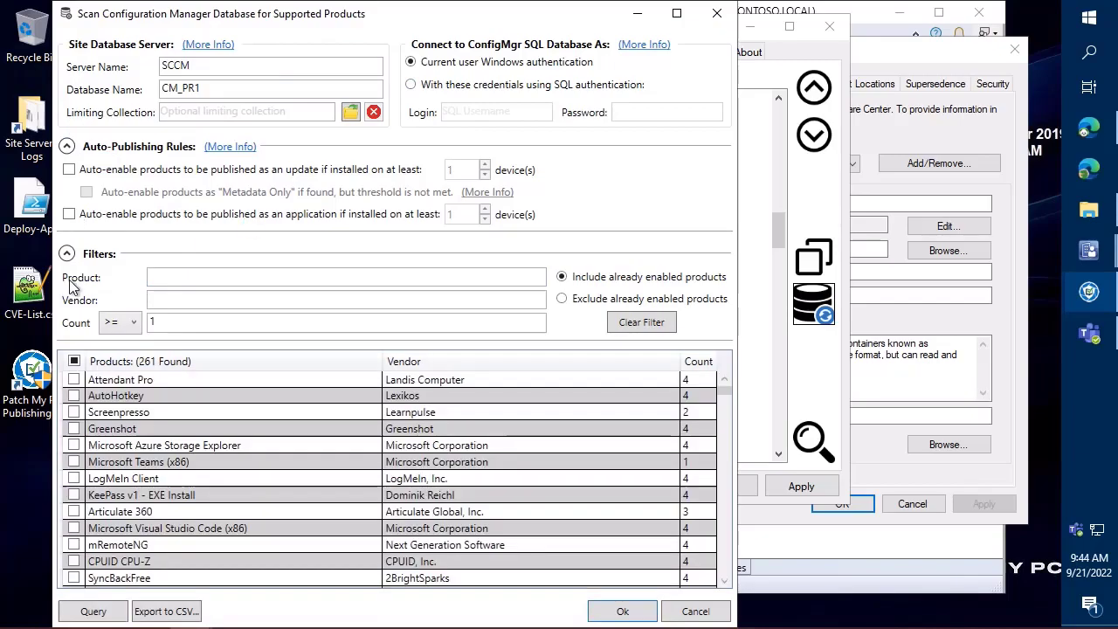
left_click(66, 254)
Enable automatic publishing of products as updates when installed on at least 10 devices
left_click(133, 171)
left_click(485, 166)
left_click(485, 166)
left_click(485, 166)
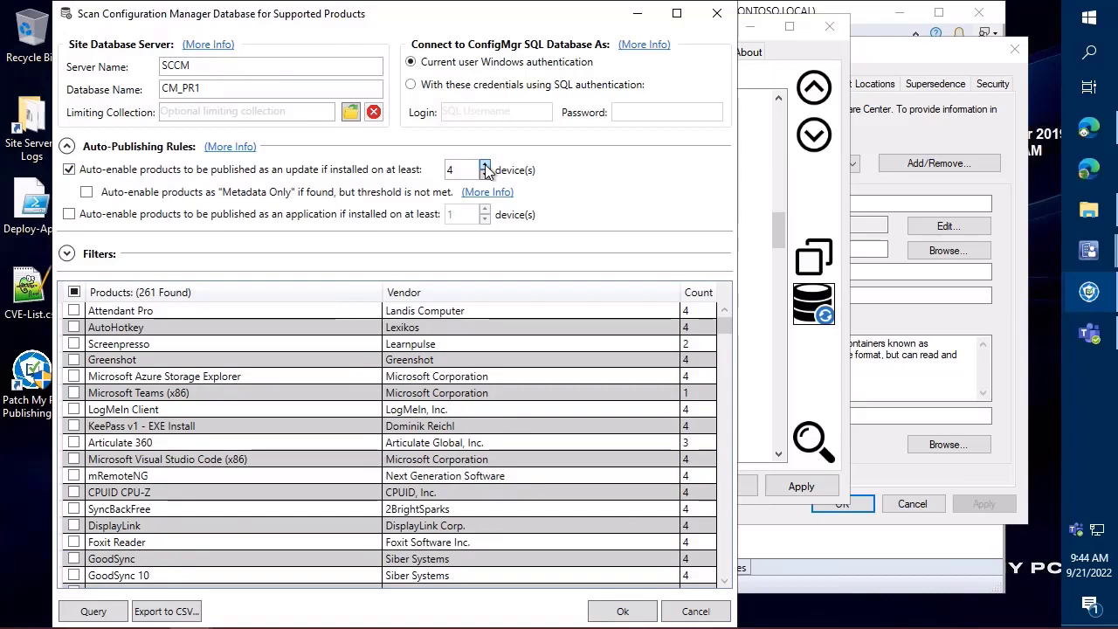
left_click(484, 166)
left_click(485, 166)
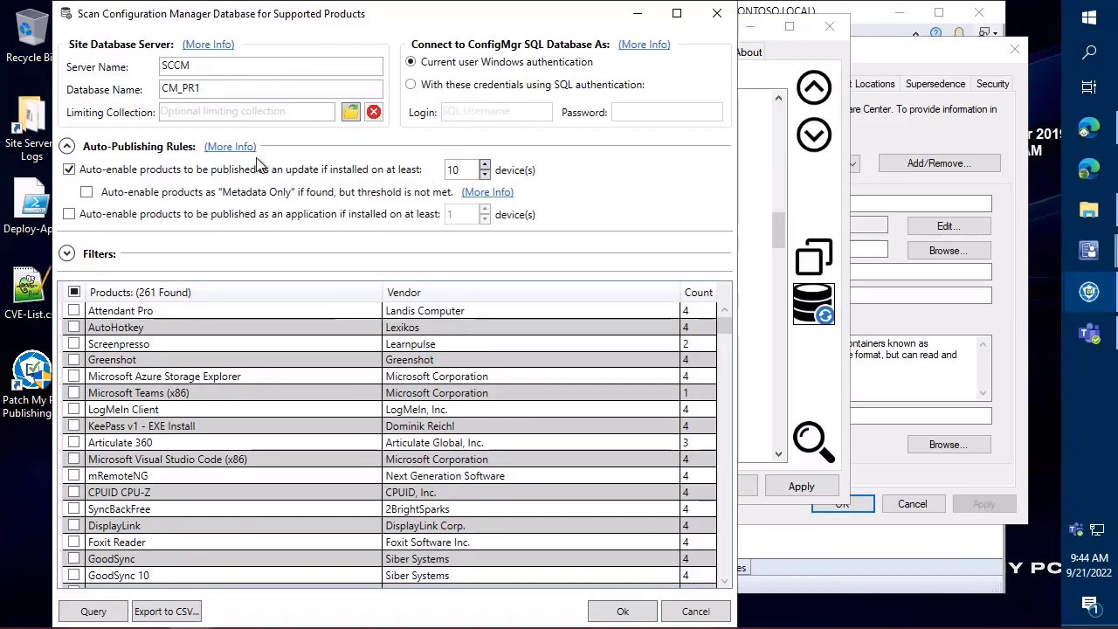
Sort the found products by device count from highest to lowest and compare the counts with the update auto-publishing threshold
left_click_drag(56, 159, 557, 183)
key("Escape")
left_click(698, 293)
left_click(702, 294)
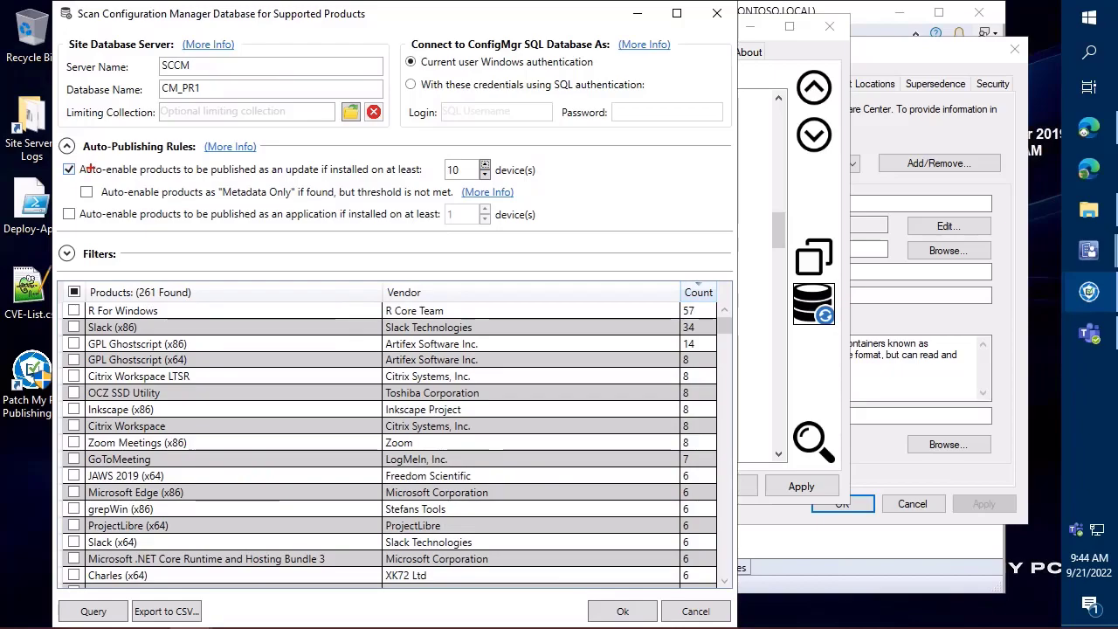
mouse_move(48, 158)
left_mouse_down()
mouse_move(398, 193)
mouse_move(515, 185)
left_mouse_up()
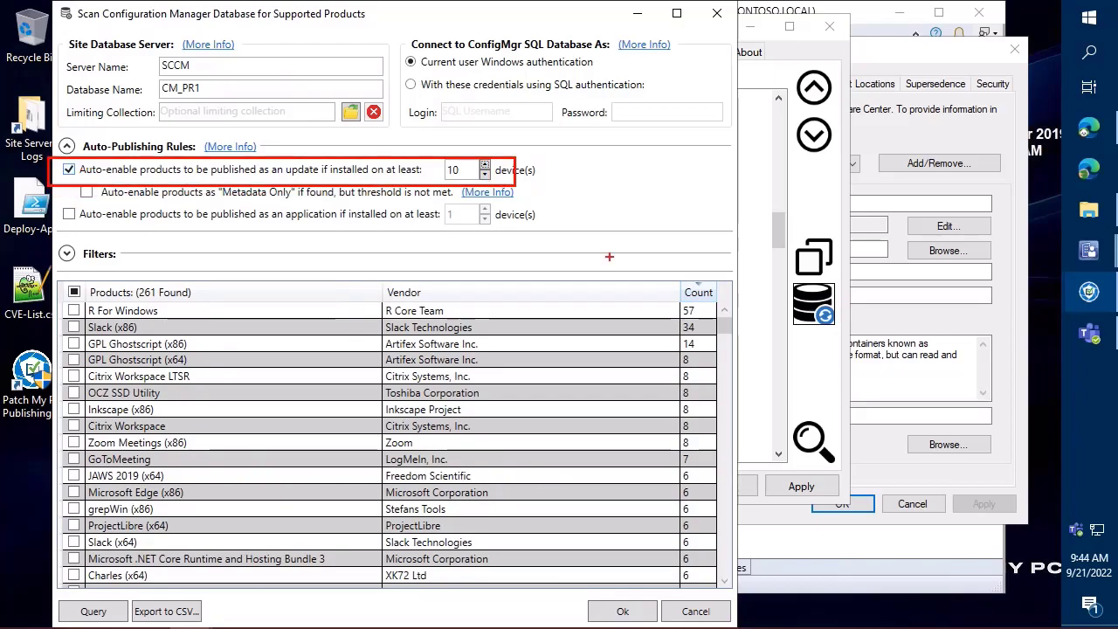
left_click_drag(672, 278, 729, 353)
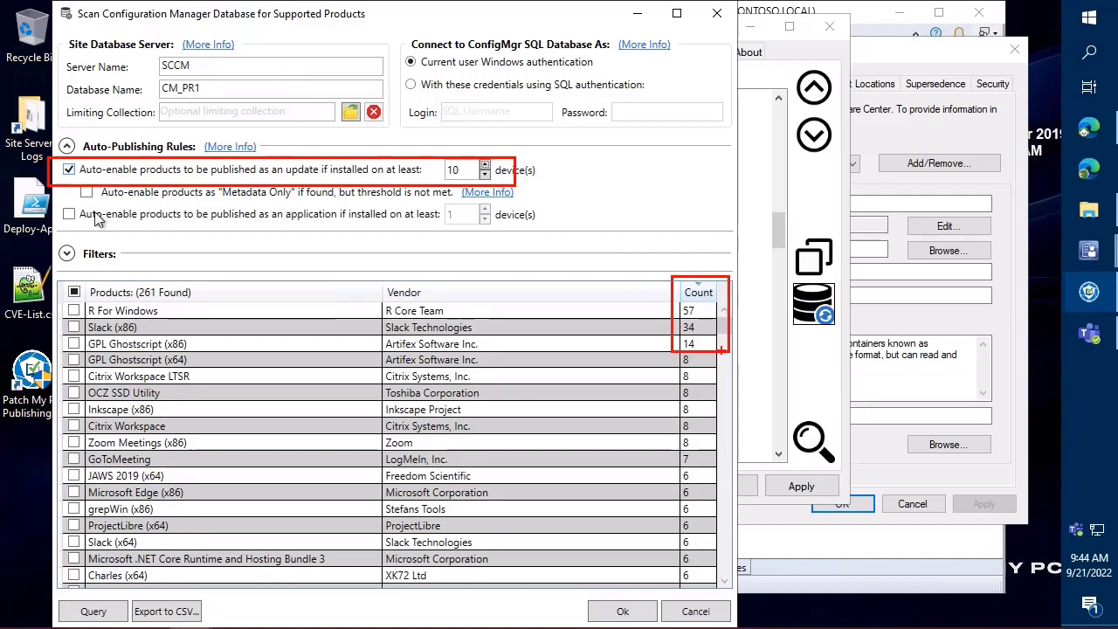
Cancel the database scan, search the ConfigMgr apps for "oracle", and exclude Oracle Java 8 (x64) from auto-publishing rules
left_click(706, 611)
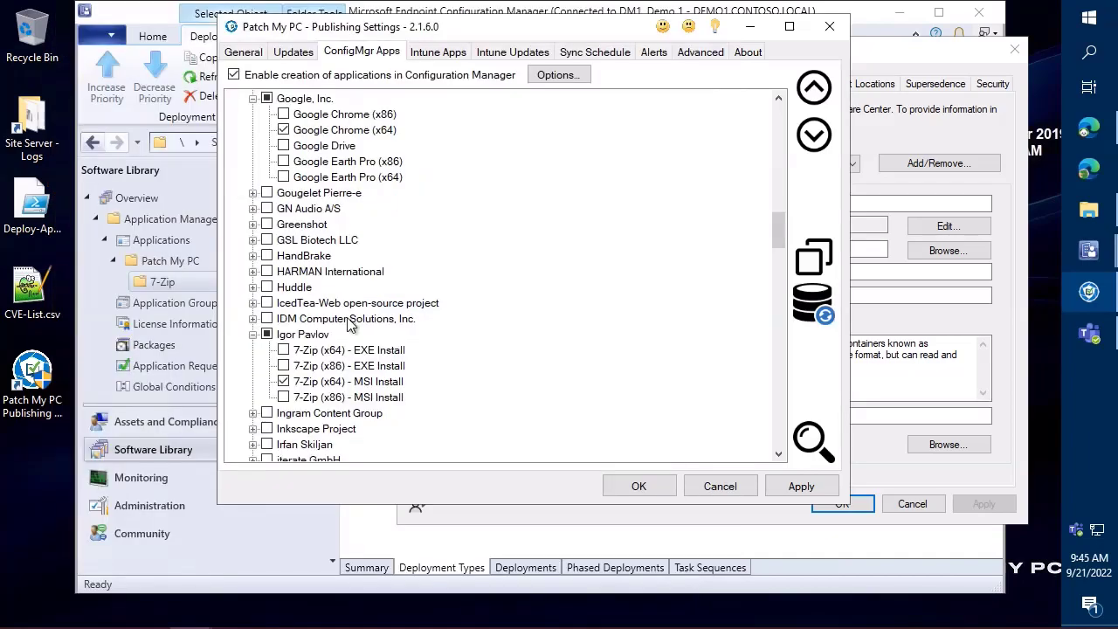
key("ctrl+f")
type("oracle")
key("Return")
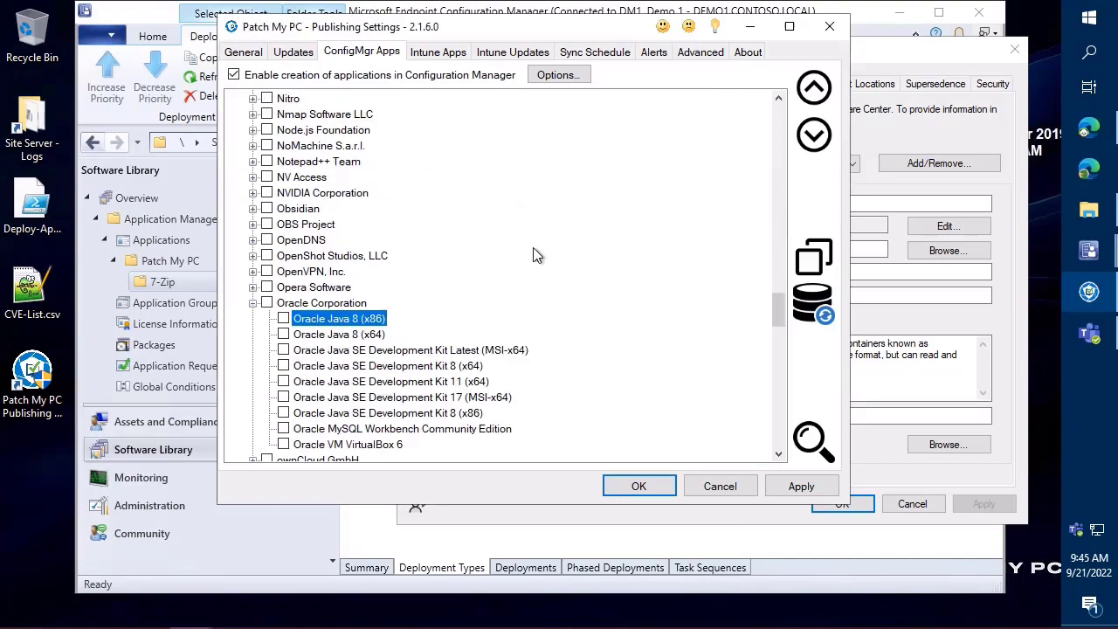
right_click(345, 335)
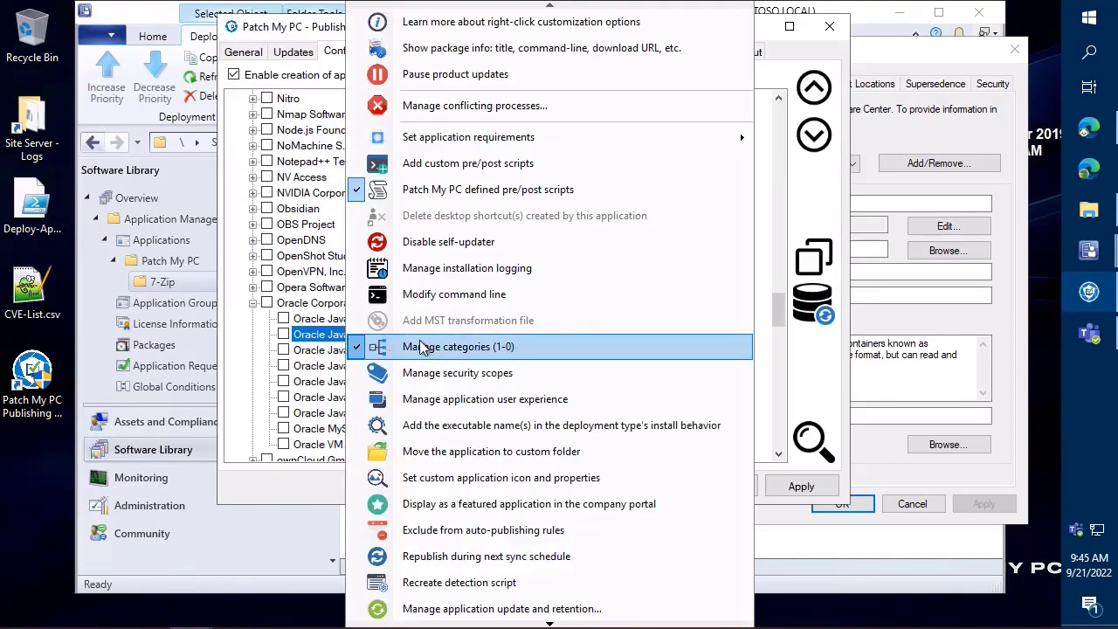
left_click(531, 530)
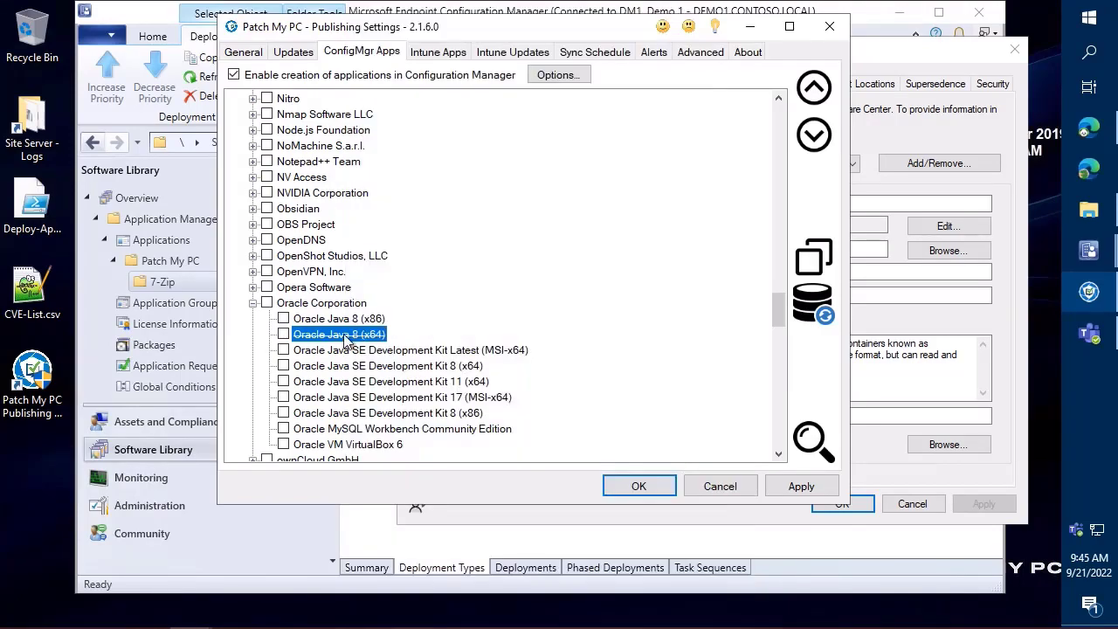
scroll(336, 341, "down", 1)
right_click(363, 297)
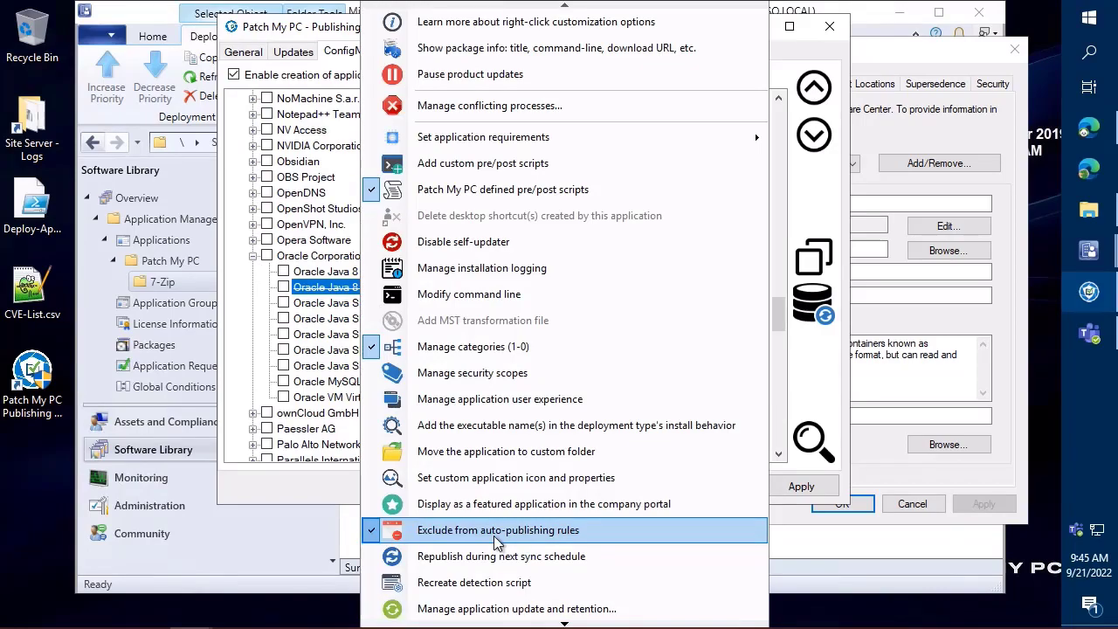
left_click(295, 480)
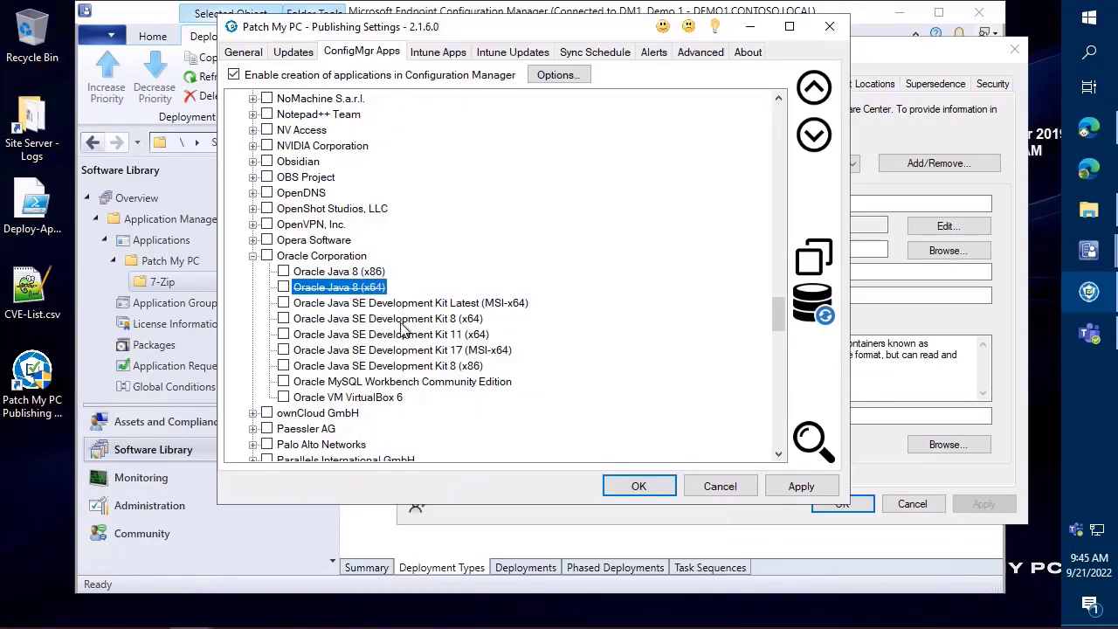
scroll(402, 327, "down", 2)
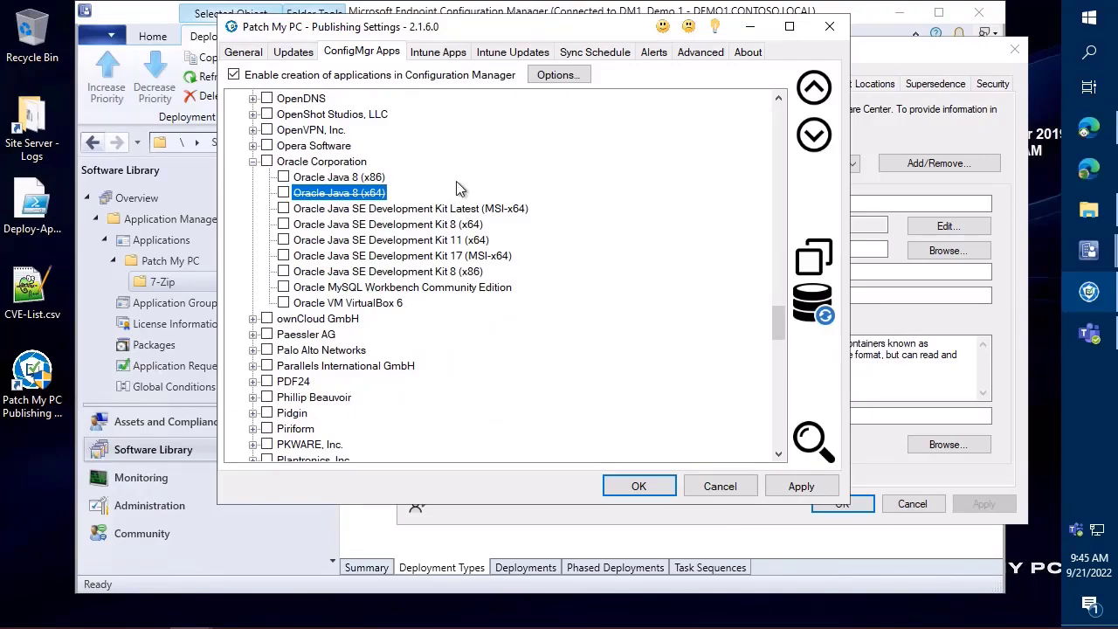
Search the products for "chrome" and examine the Google Chrome (x64) option to republish during the next sync schedule
key("ctrl+f")
type("chrome")
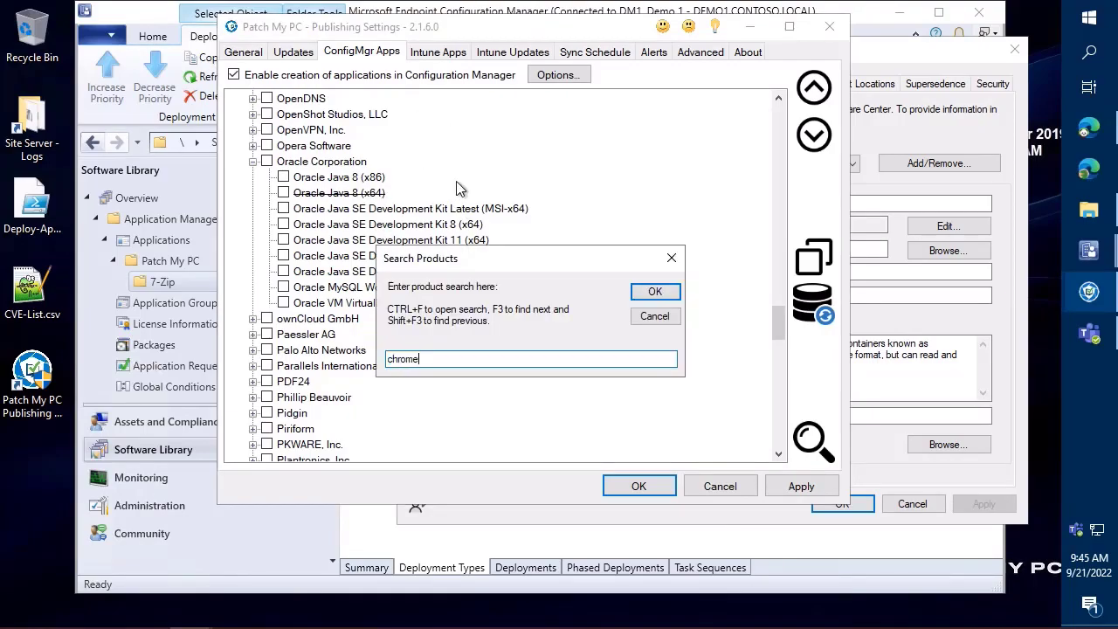
key("Return")
left_click(343, 115)
scroll(342, 124, "up", 1)
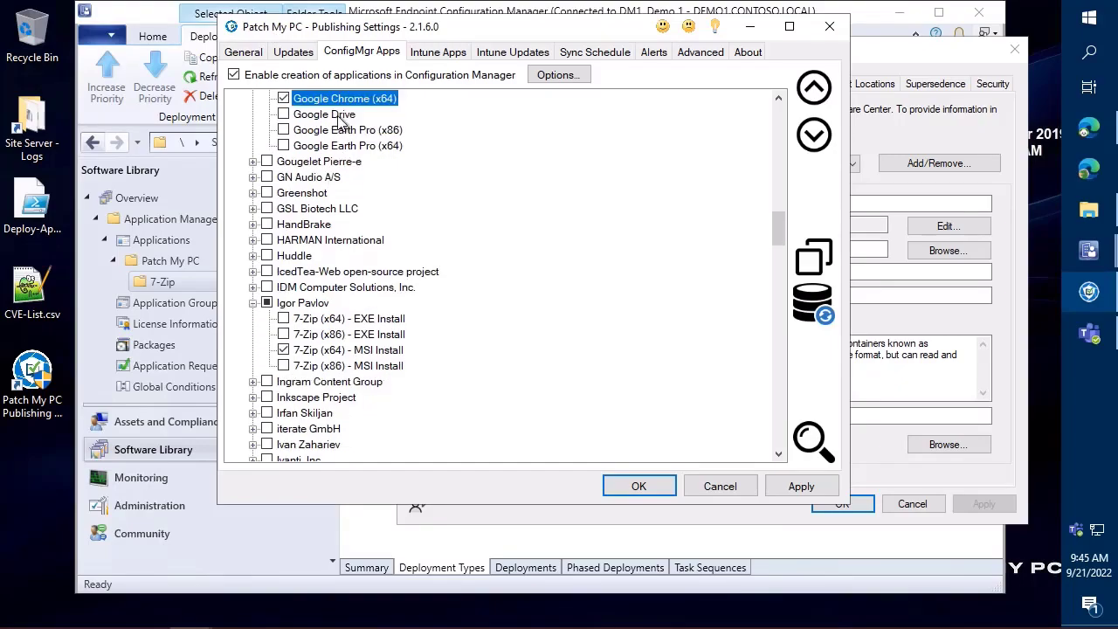
right_click(342, 153)
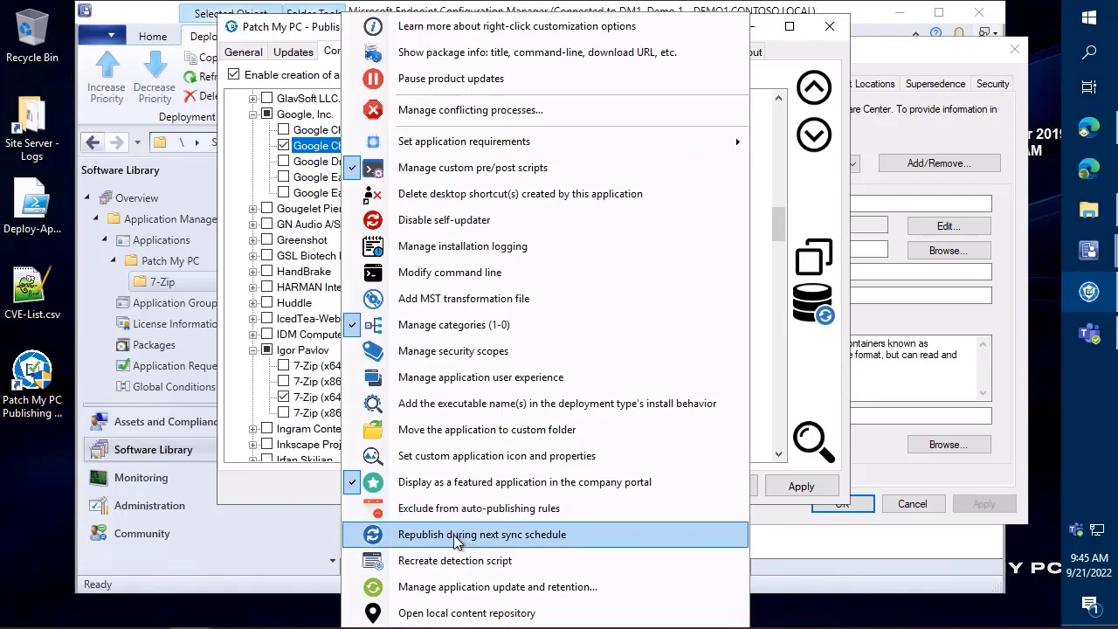
mouse_move(339, 520)
left_mouse_down()
mouse_move(471, 549)
mouse_move(583, 549)
left_mouse_up()
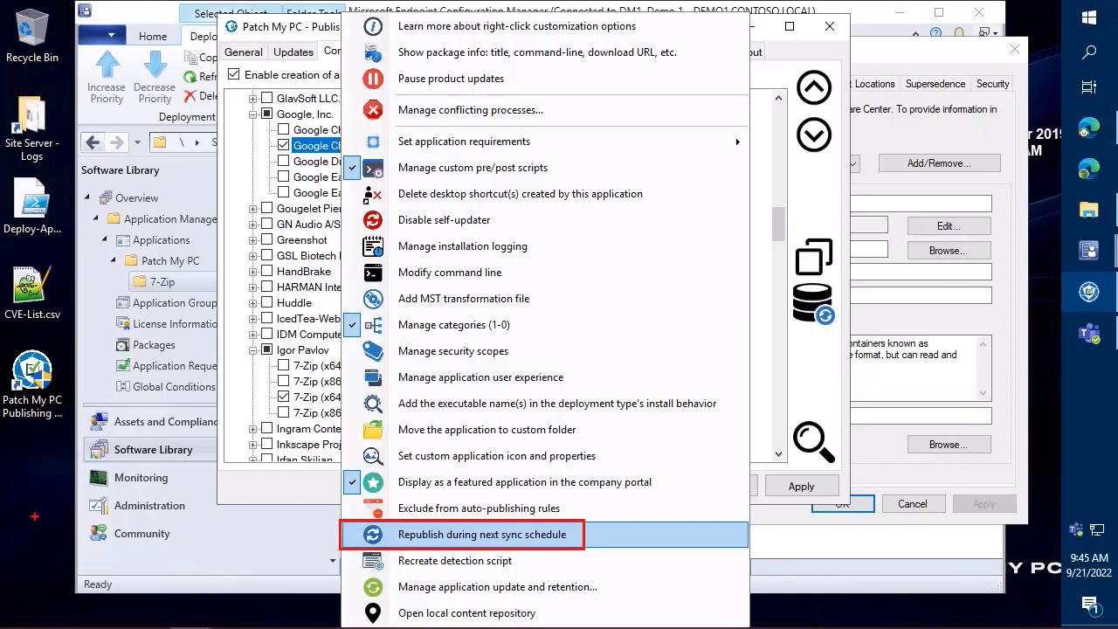
left_click(535, 535)
Examine the custom post-install script configured for Google Chrome (x64) and its other customization options
right_click(341, 146)
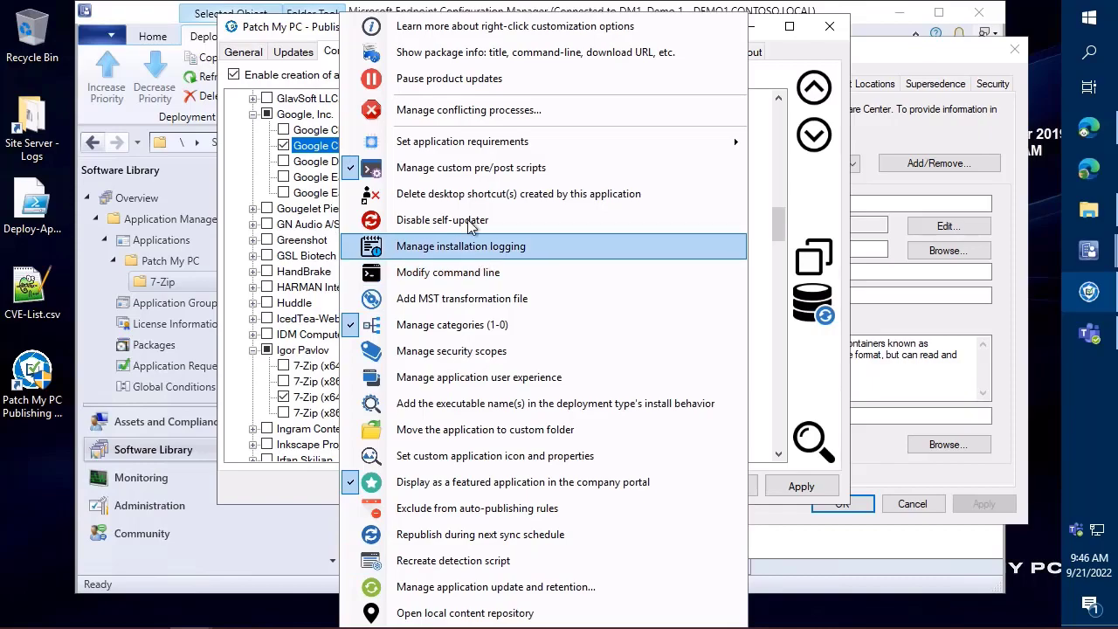
left_click(468, 168)
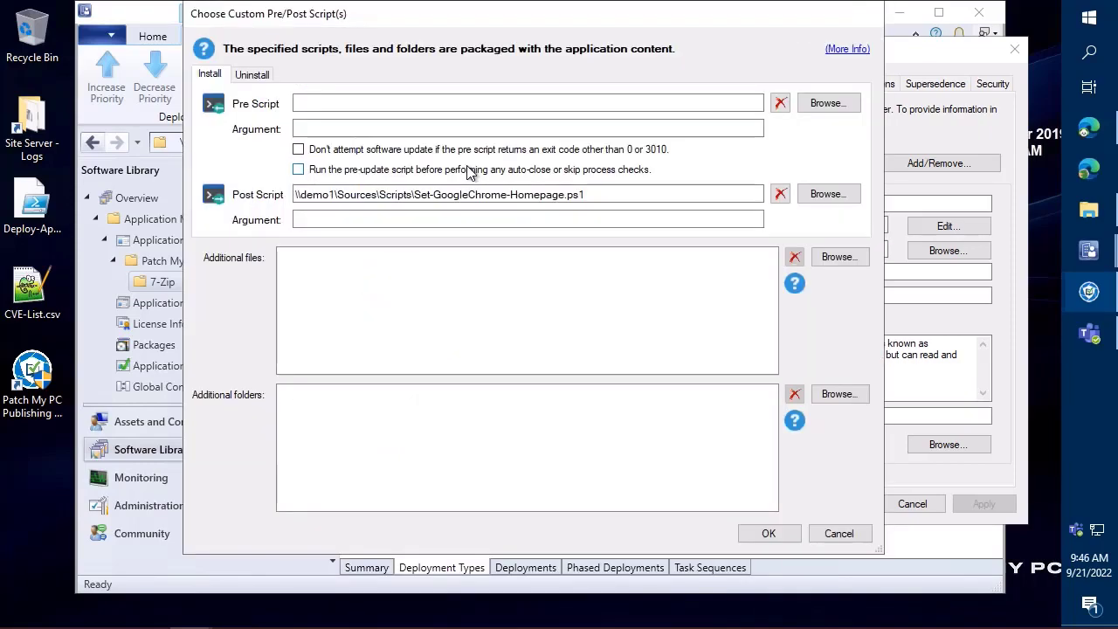
left_click_drag(585, 193, 540, 194)
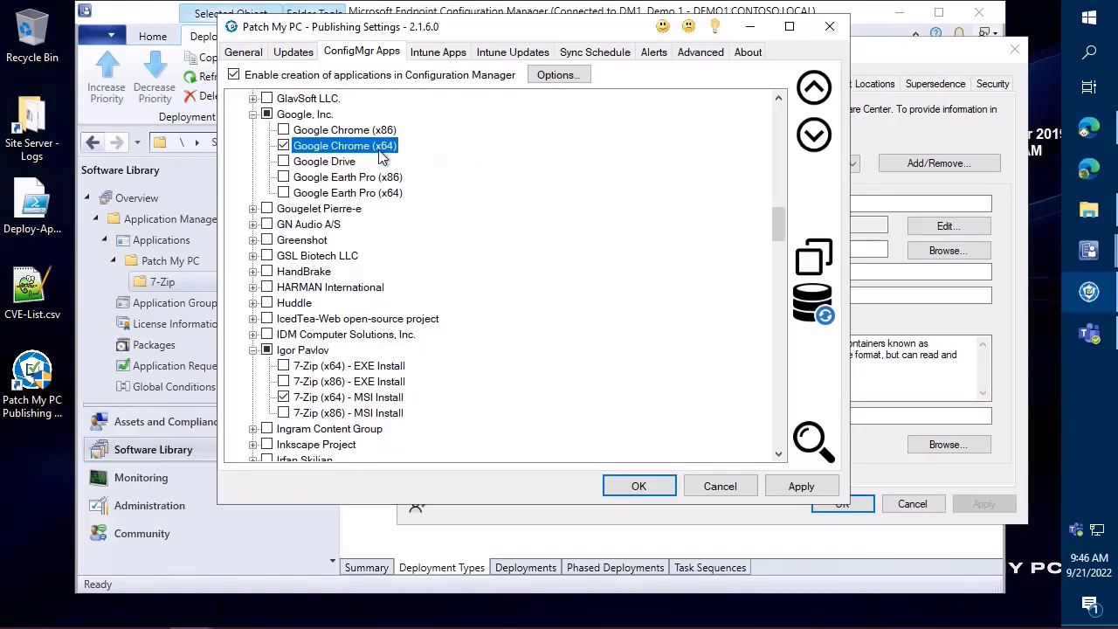
right_click(380, 152)
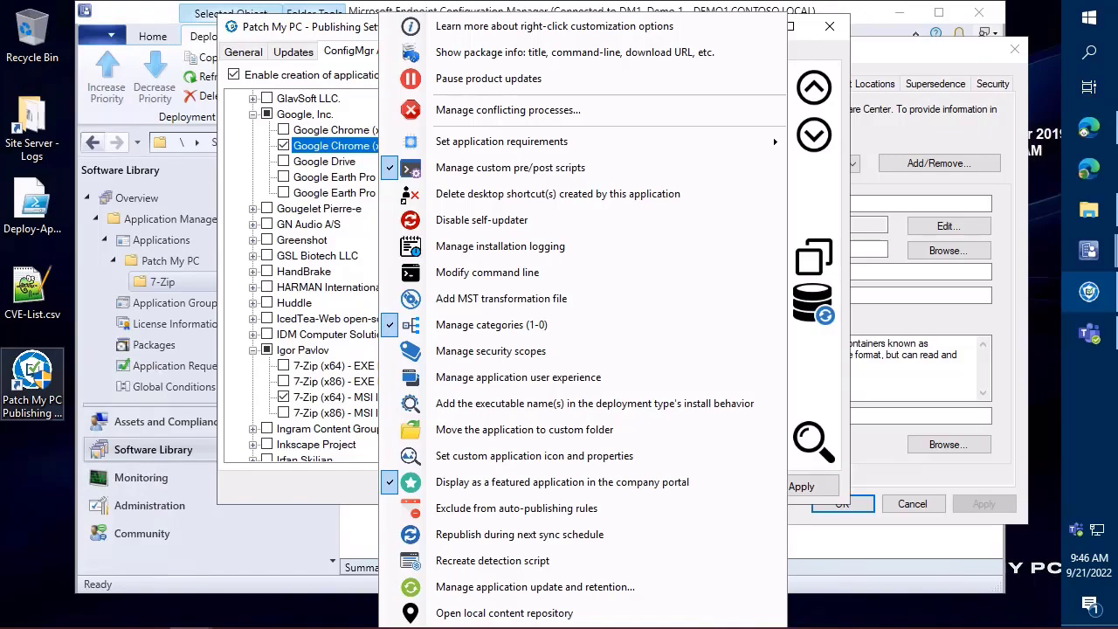
left_click(303, 486)
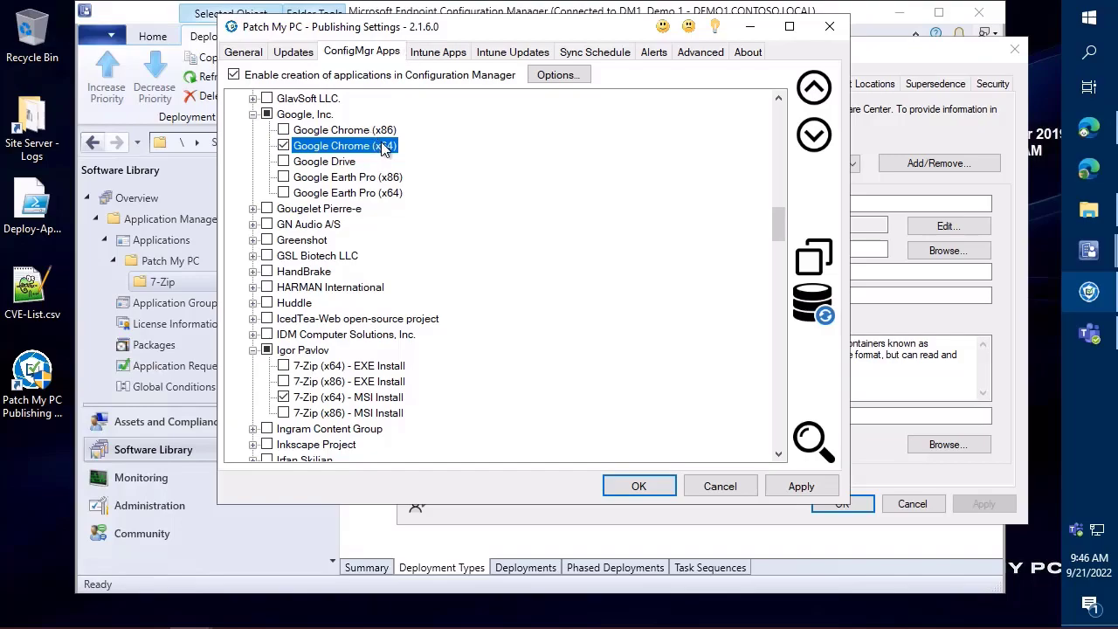
Search the third-party updates for "chrome" and enable Google Chrome (x64) (Full Content) for publishing
left_click(295, 50)
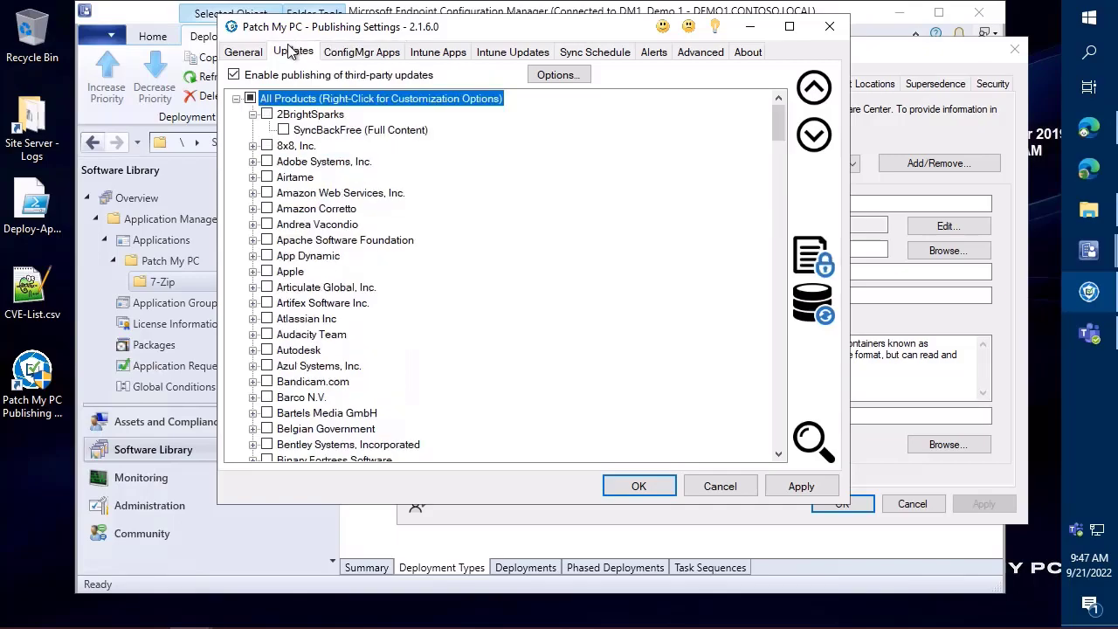
key("ctrl+f")
type("chrome")
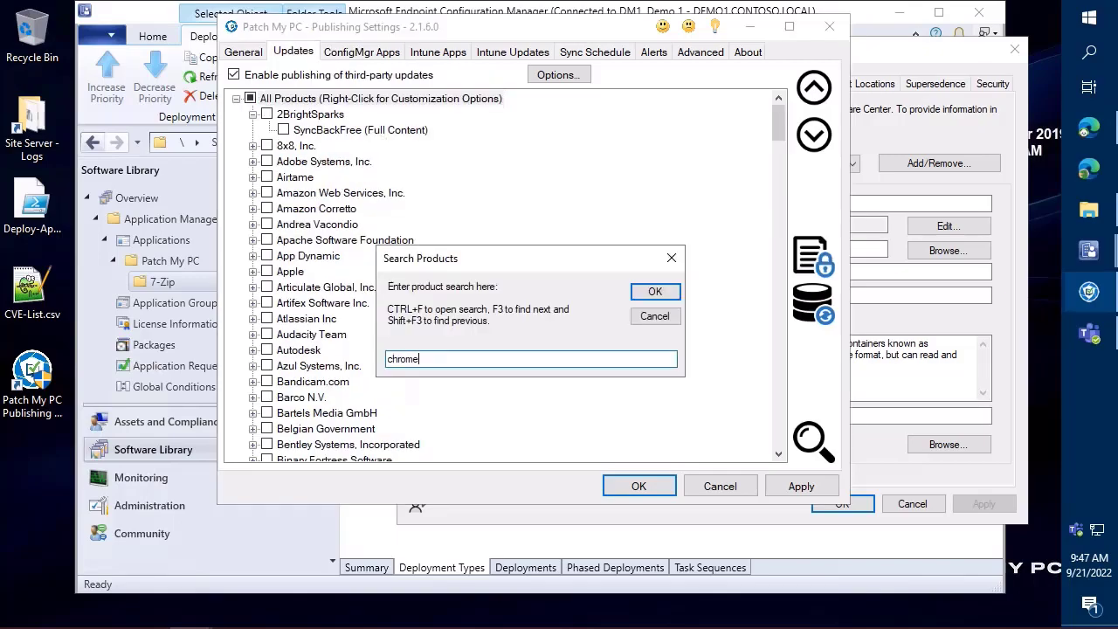
key("Return")
scroll(425, 220, "down", 3)
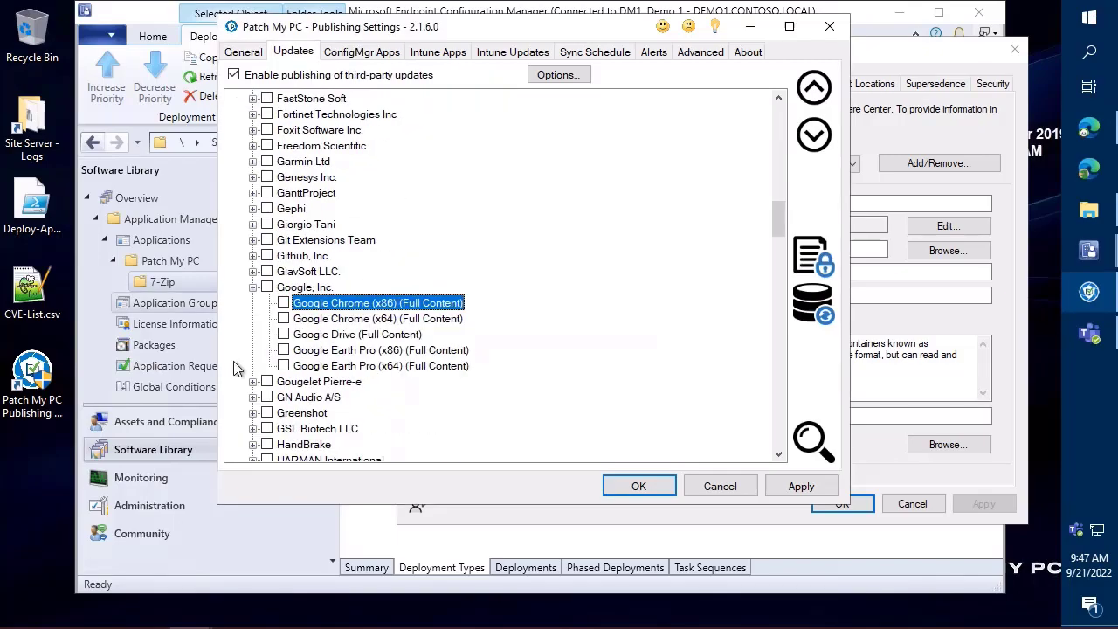
left_click(284, 319)
Add \\demo1\Sources\Scripts\Set-GoogleChrome-Homepage.ps1 as the post-install script of the Google Chrome (x64) update and apply the settings
right_click(316, 320)
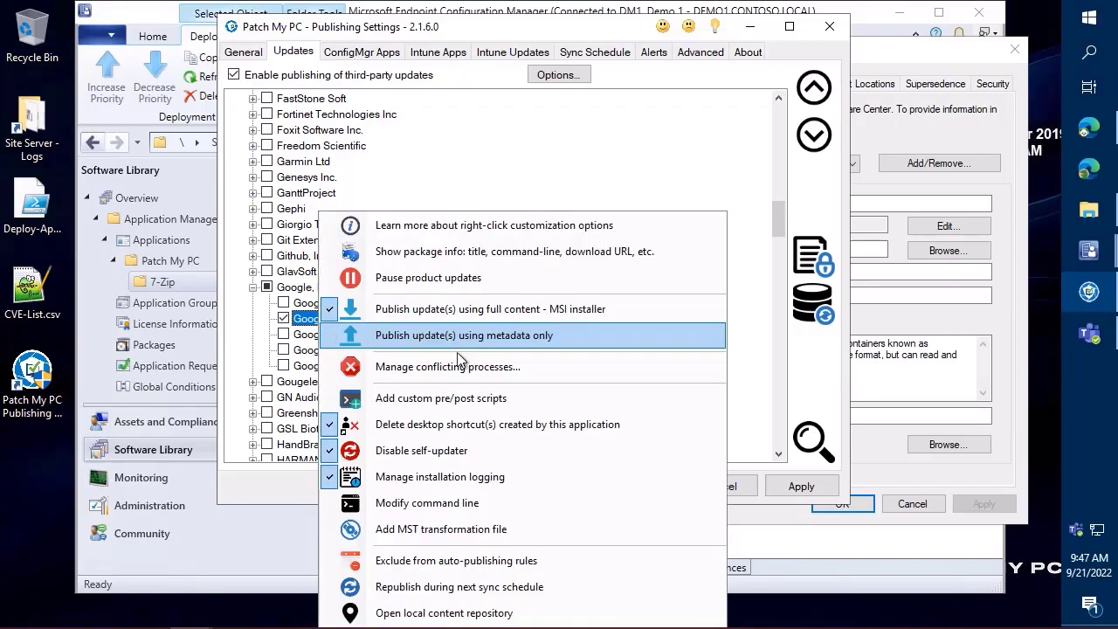
left_click(473, 398)
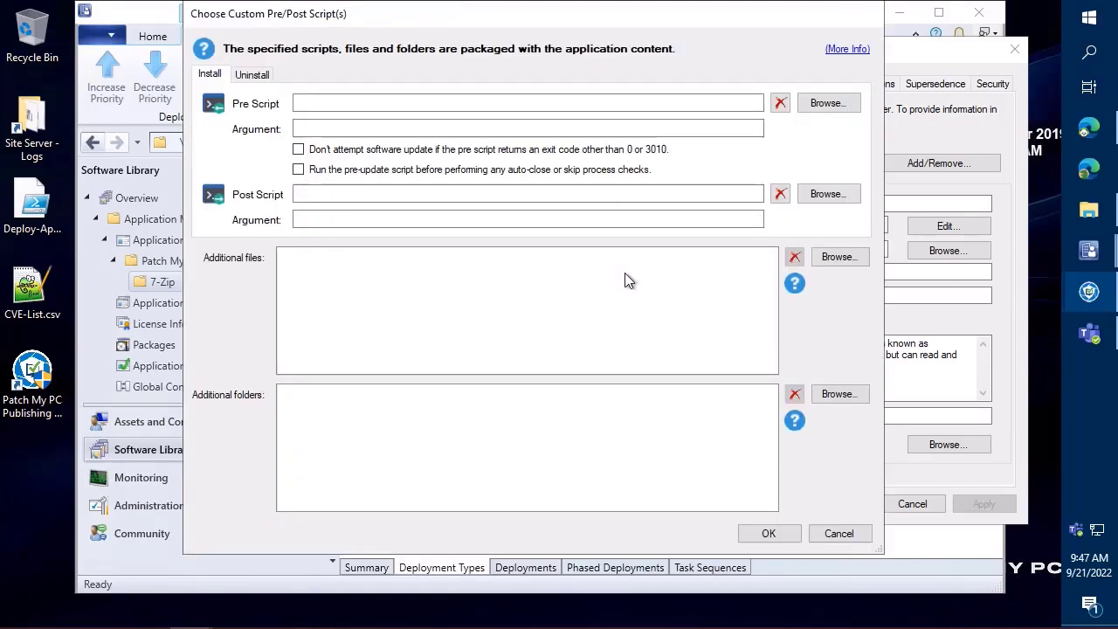
left_click(823, 193)
double_click(416, 165)
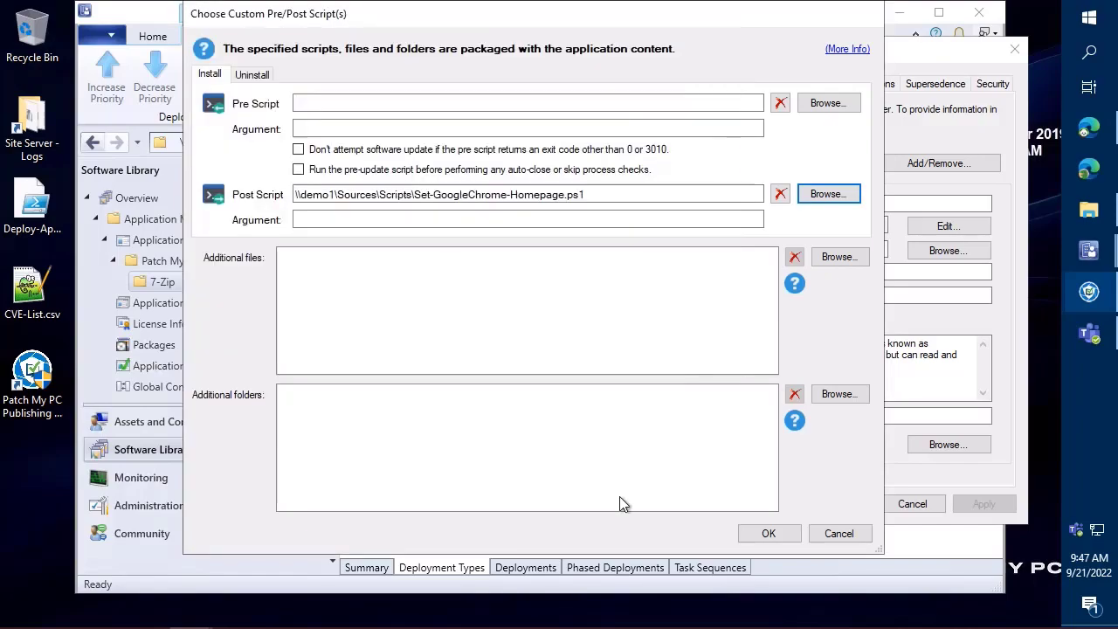
left_click(769, 529)
left_click(799, 486)
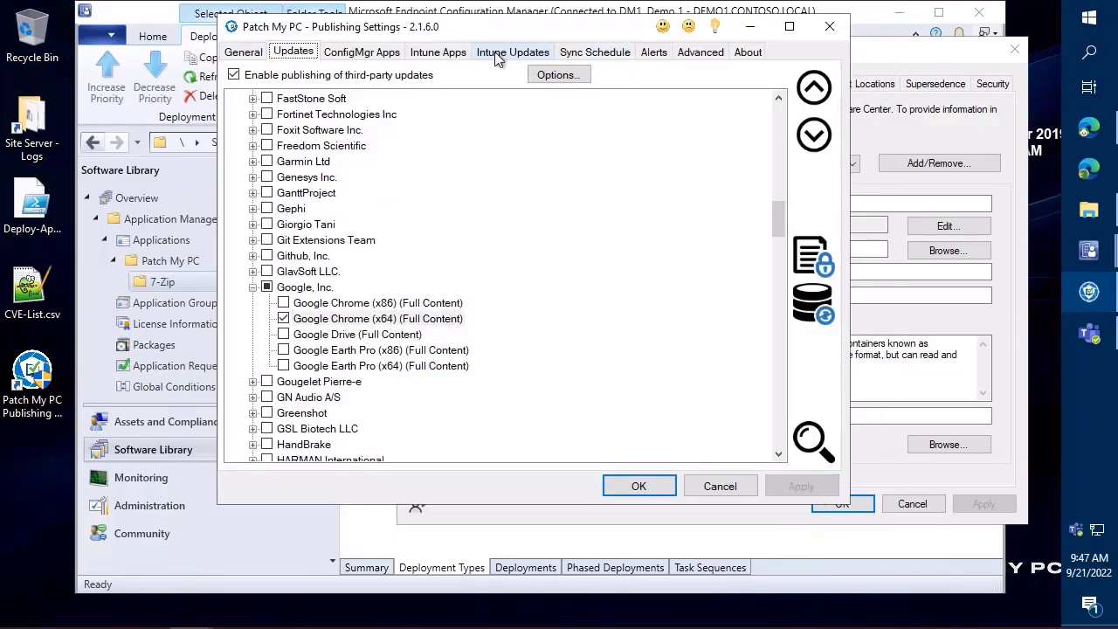
Run a manual sync of the publishing service from the sync schedule settings
left_click(592, 51)
left_click(747, 454)
key("Return")
Find Google Chrome (x64) among the ConfigMgr apps and locate its application update and retention option
left_click(388, 53)
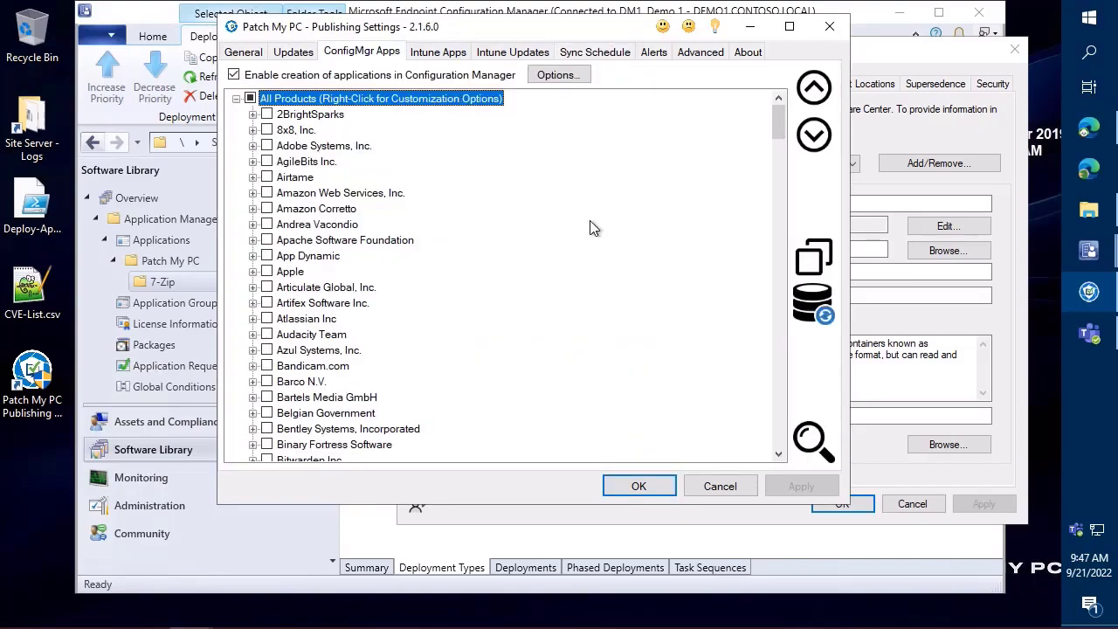
key("ctrl+f")
type("ch")
key("Return")
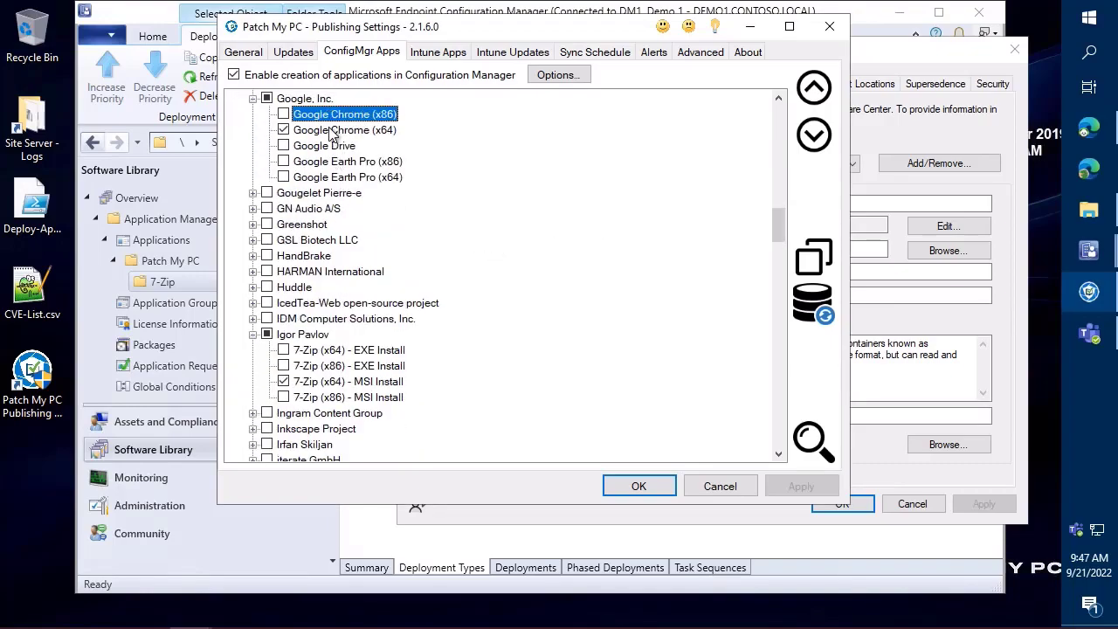
right_click(341, 130)
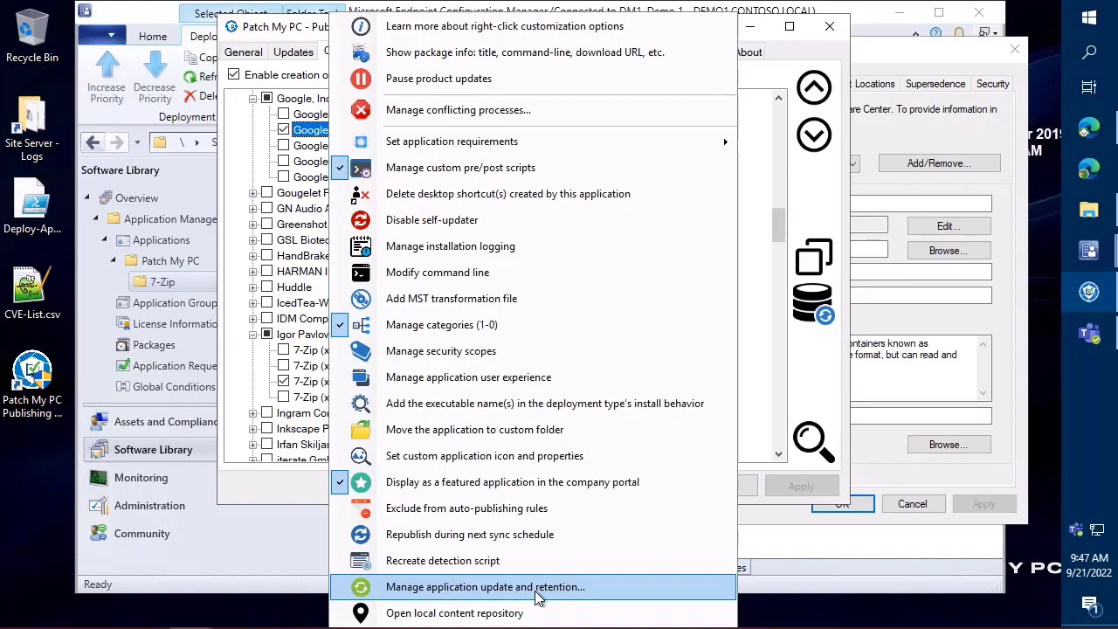
left_click(266, 477)
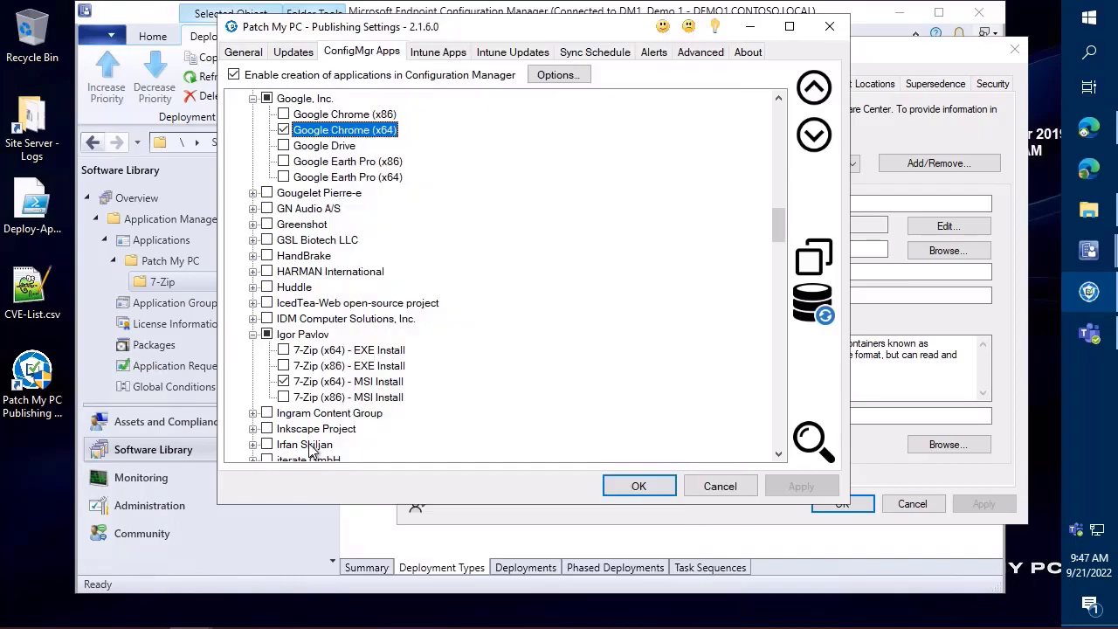
Open the ConfigMgr apps options, then inspect Google Chrome in the Patch My PC applications folder of the Configuration Manager console
left_click(559, 75)
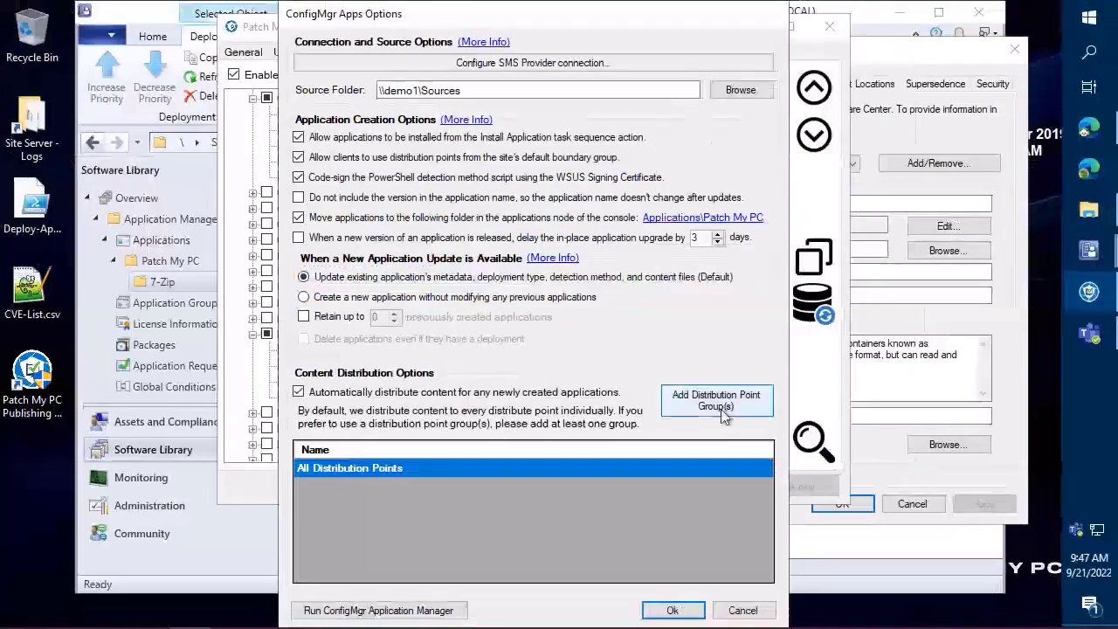
left_click(166, 281)
left_click(170, 261)
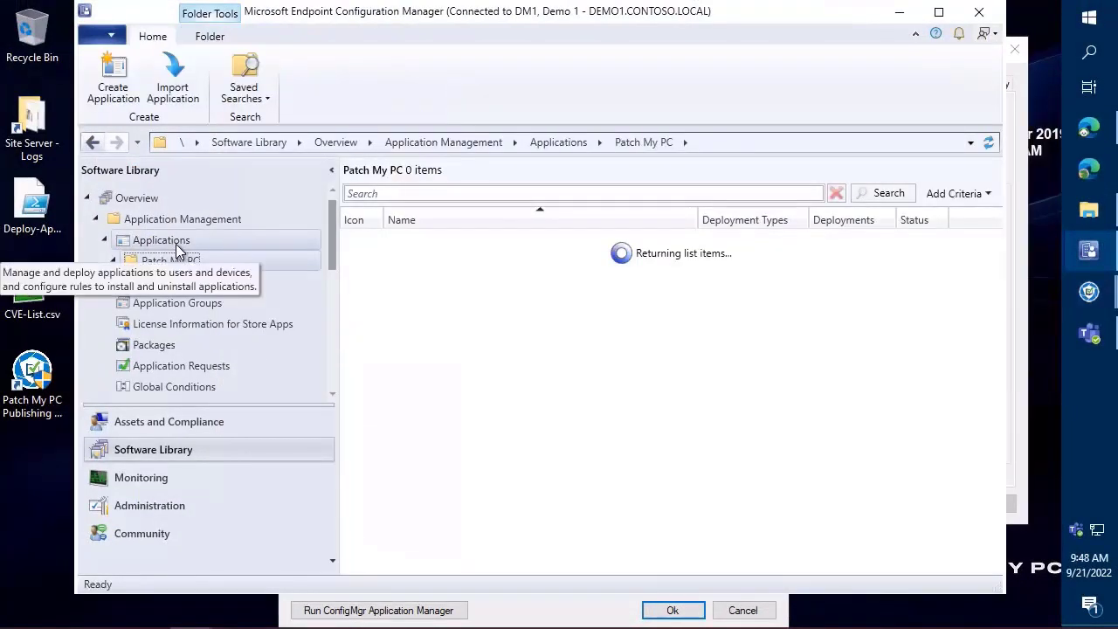
left_click(507, 239)
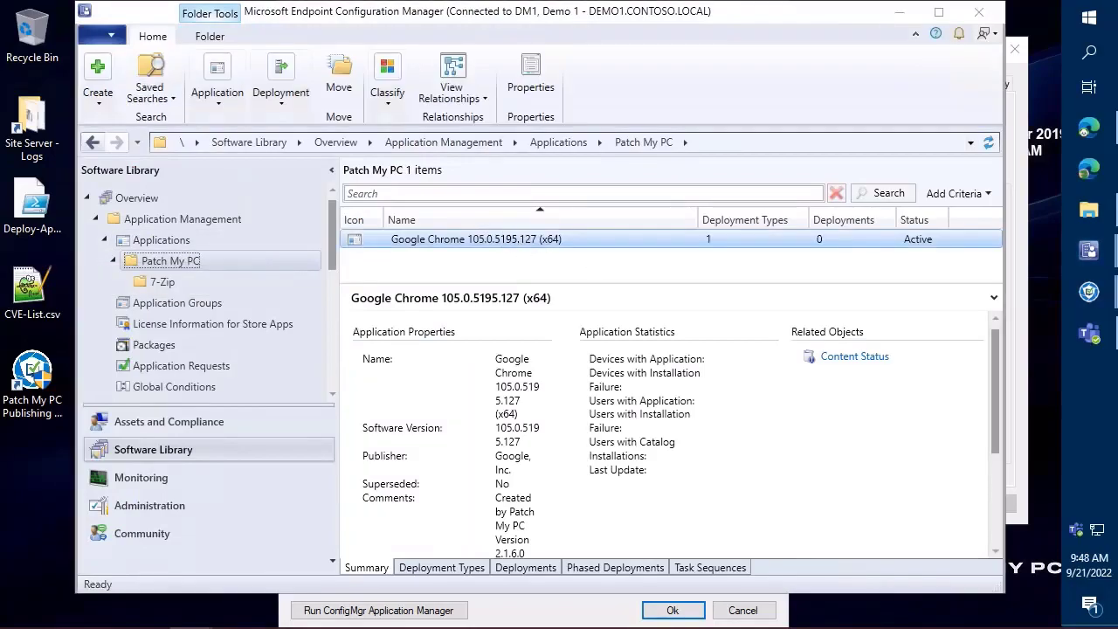
left_click_drag(459, 229, 575, 250)
key("Escape")
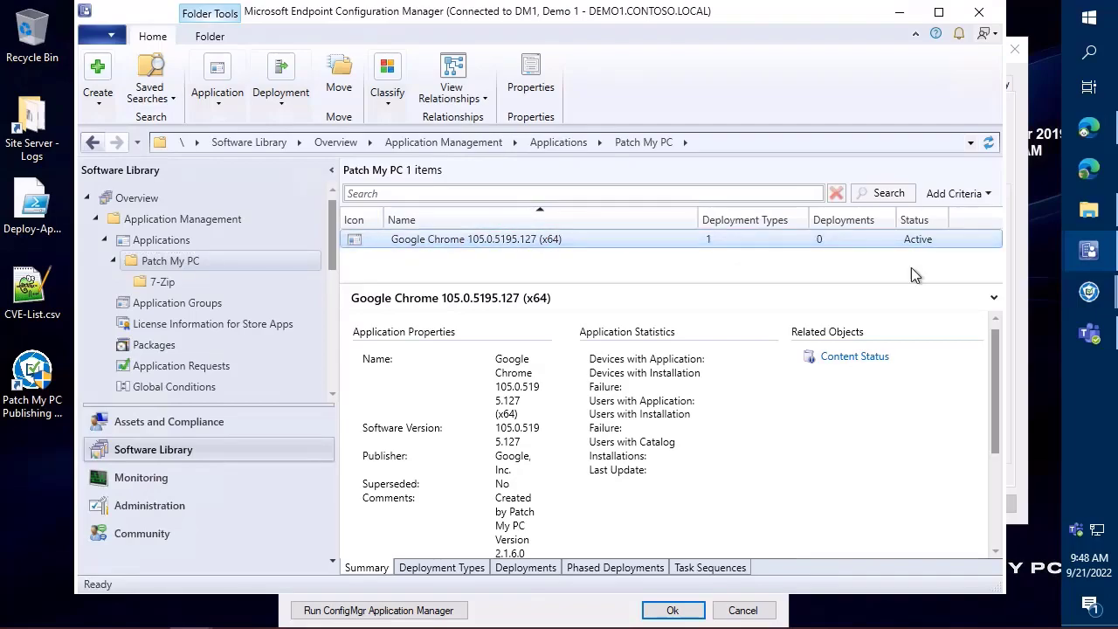
Switch back to the ConfigMgr apps options, move the window aside, and examine how new application updates are handled
left_click(1089, 291)
left_click(994, 340)
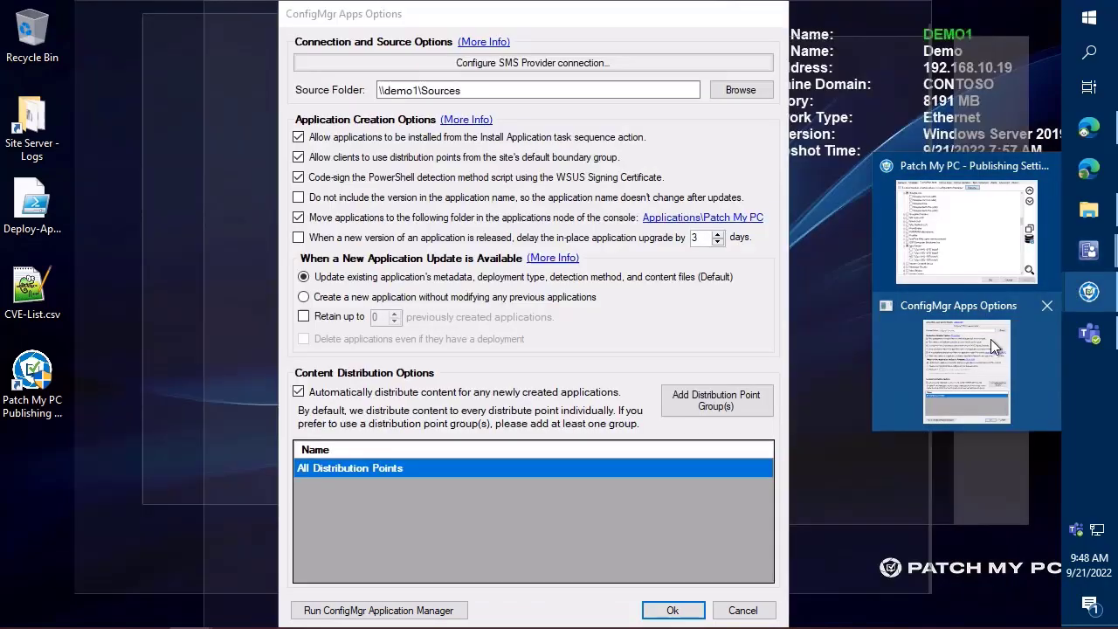
left_click_drag(486, 16, 683, 23)
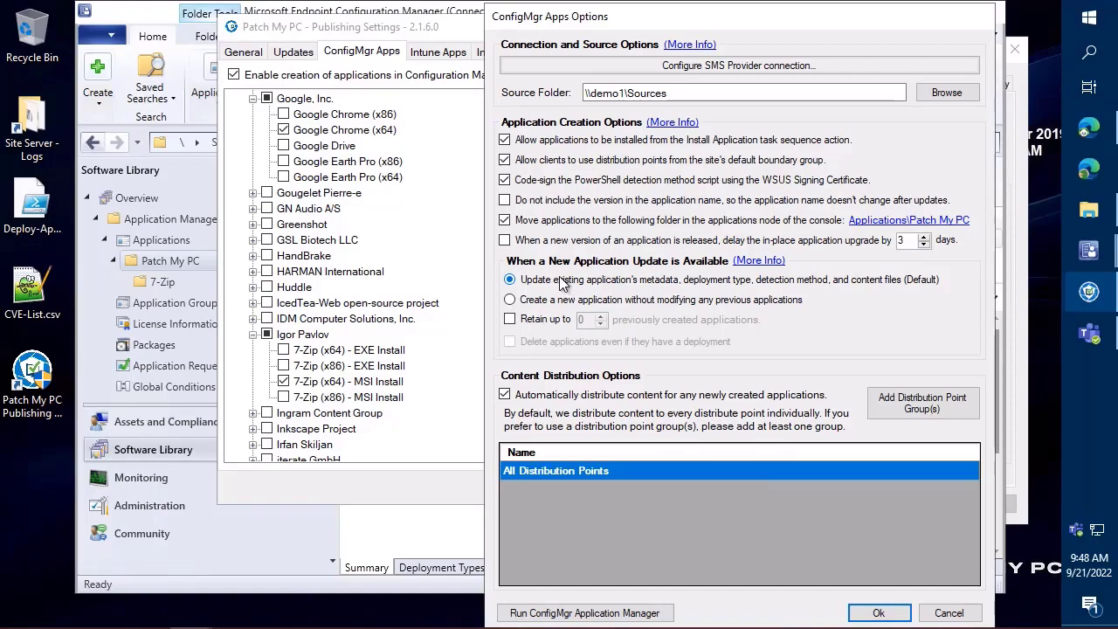
Switch to the Configuration Manager console, add the CI Unique ID column to the Patch My PC applications list, and fit its width
left_click(172, 264)
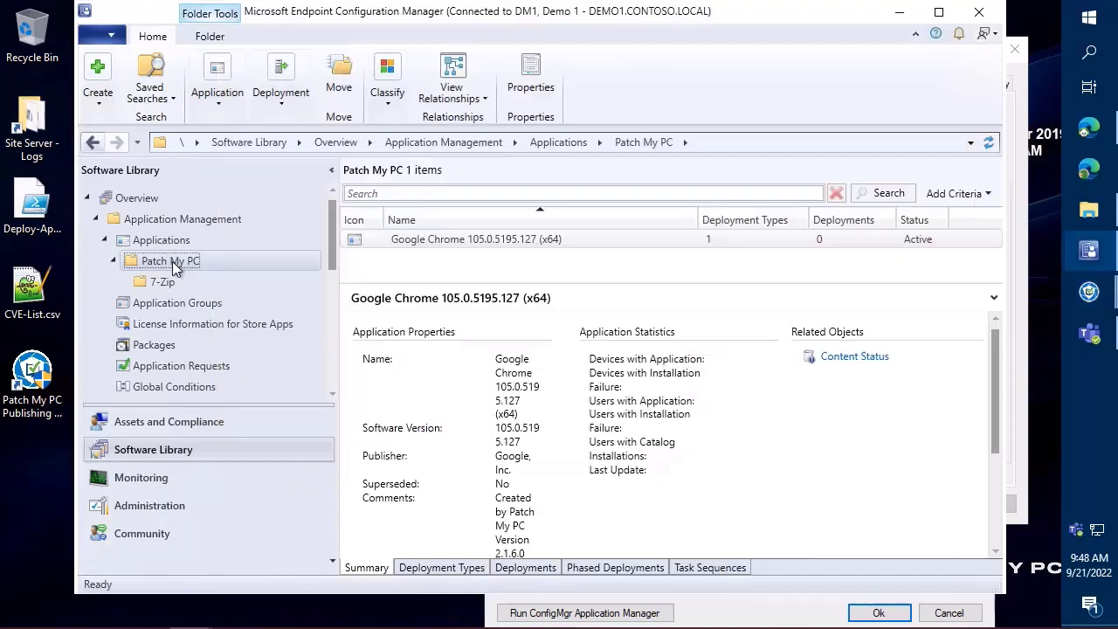
right_click(432, 222)
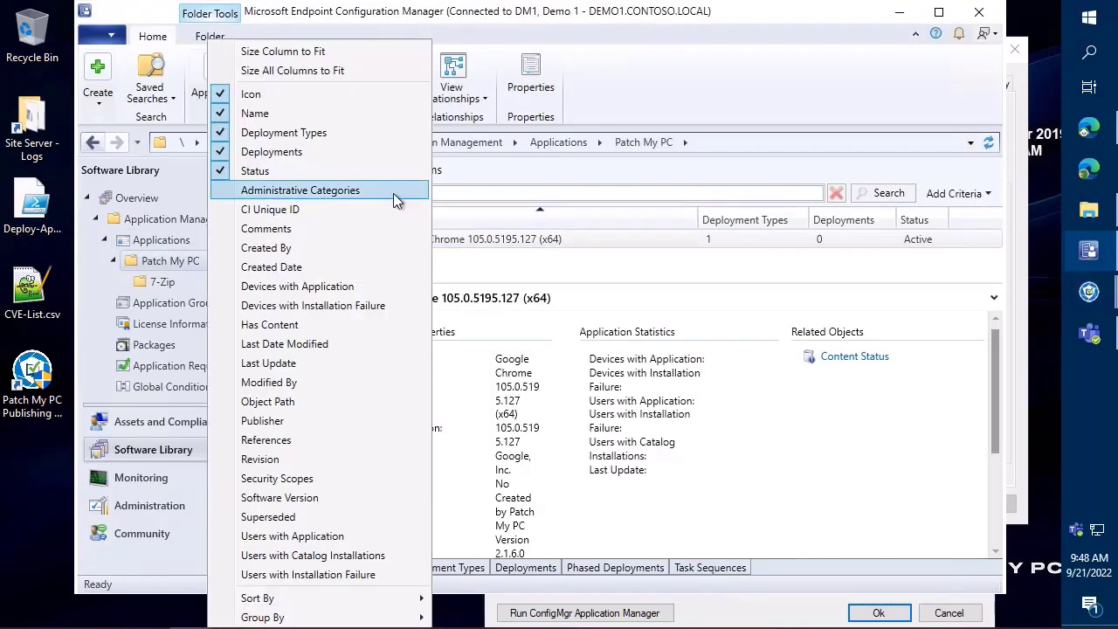
left_click(357, 207)
left_click_drag(969, 226, 541, 234)
double_click(757, 210)
left_click_drag(741, 275, 850, 274)
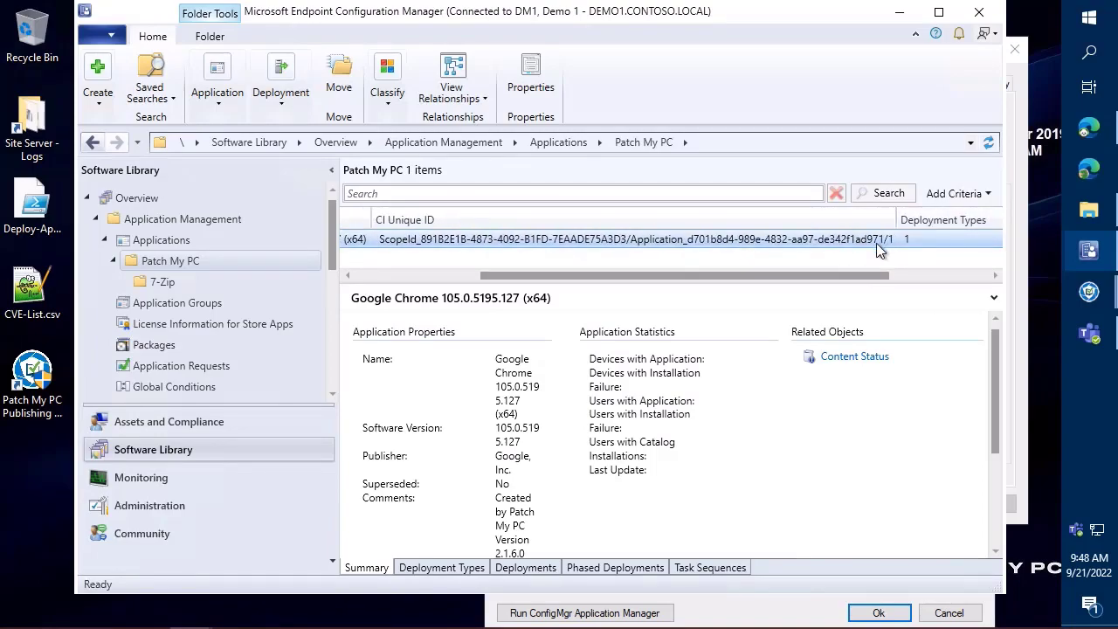
Examine the full CI Unique ID and the application name of Google Chrome (x64) in the applications list
mouse_move(902, 207)
left_mouse_down()
mouse_move(668, 254)
mouse_move(367, 254)
left_mouse_up()
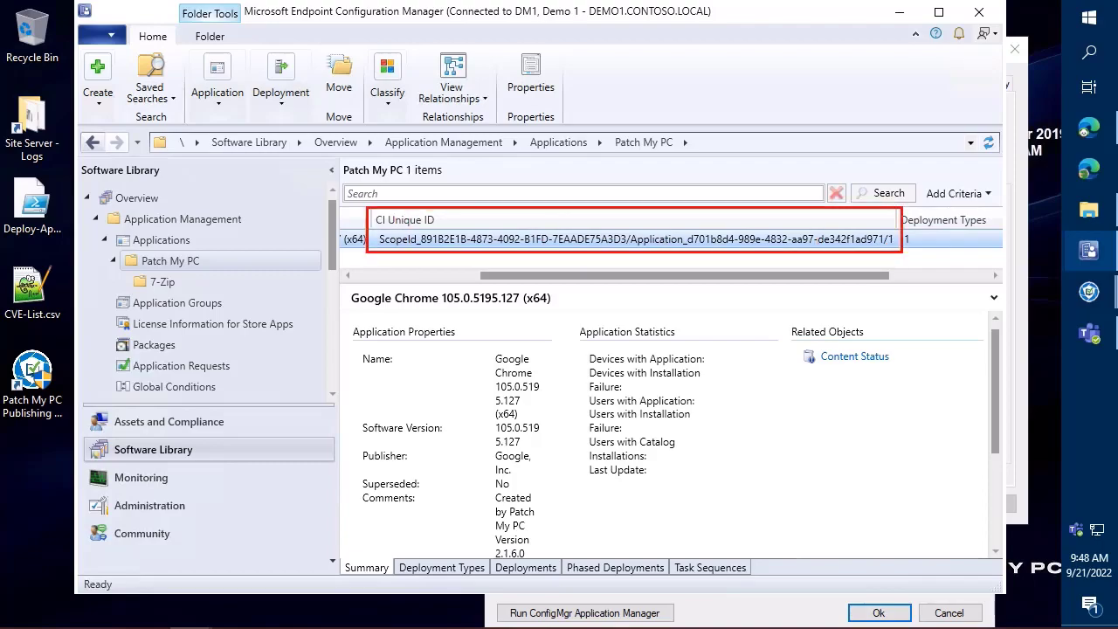
key("Escape")
left_click_drag(882, 284, 626, 278)
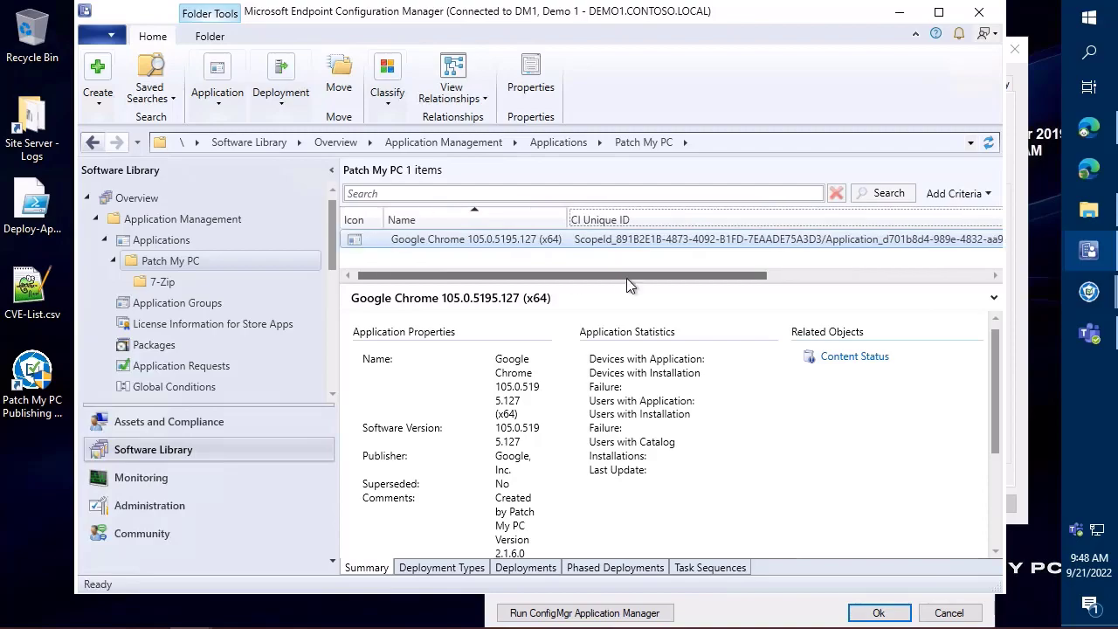
left_click_drag(462, 229, 565, 254)
key("Escape")
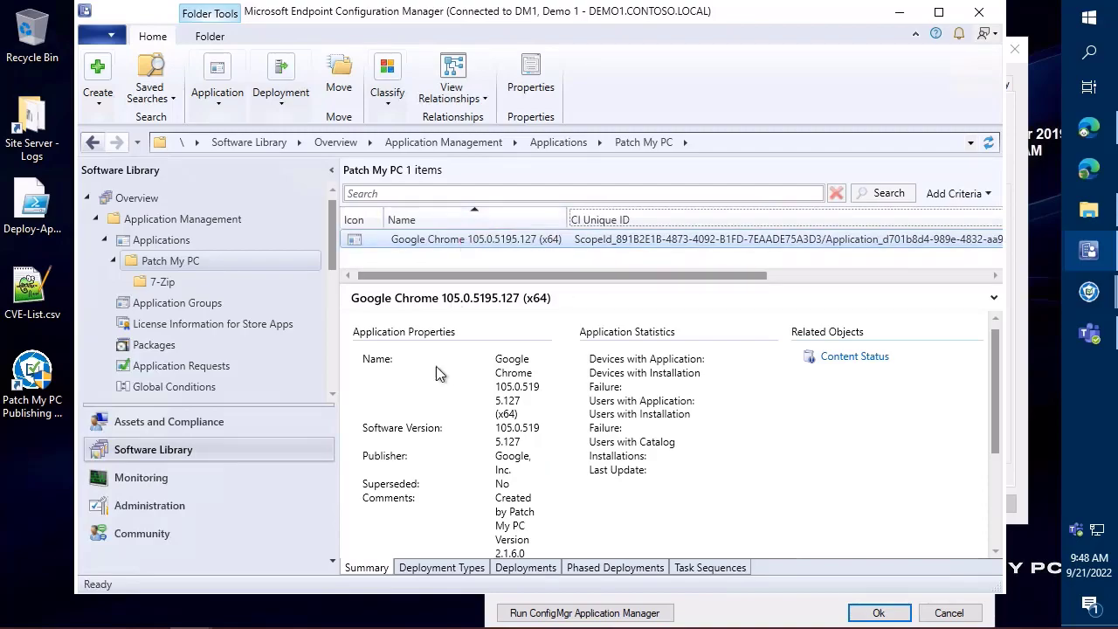
Inspect the name, content location and detection method of Google Chrome's deployment type, and close its properties without changes
left_click(471, 570)
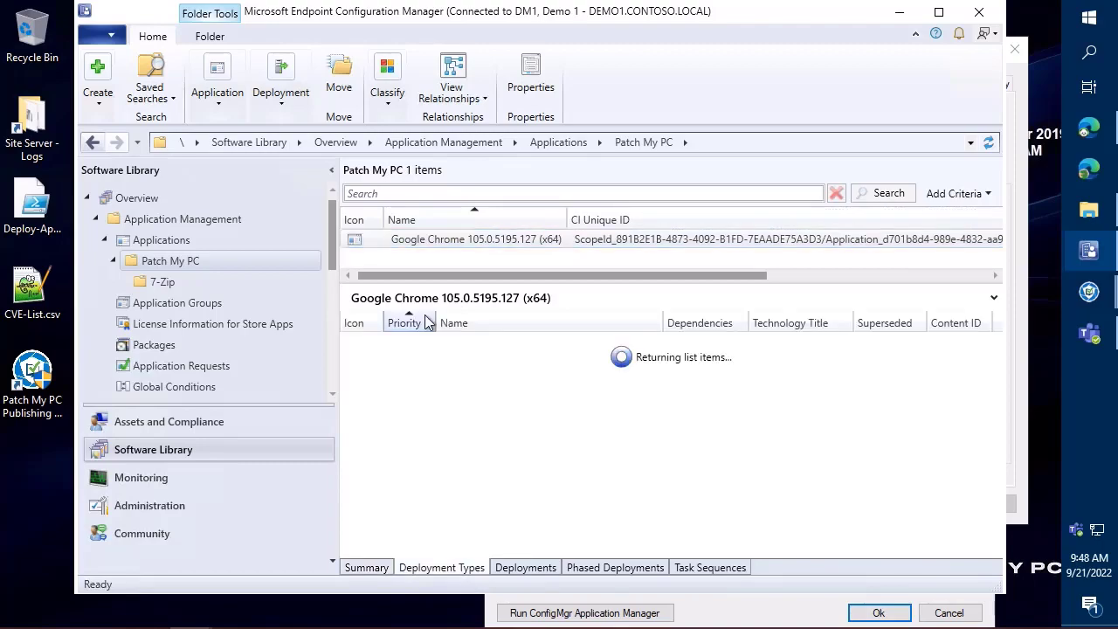
left_click(458, 349)
double_click(460, 350)
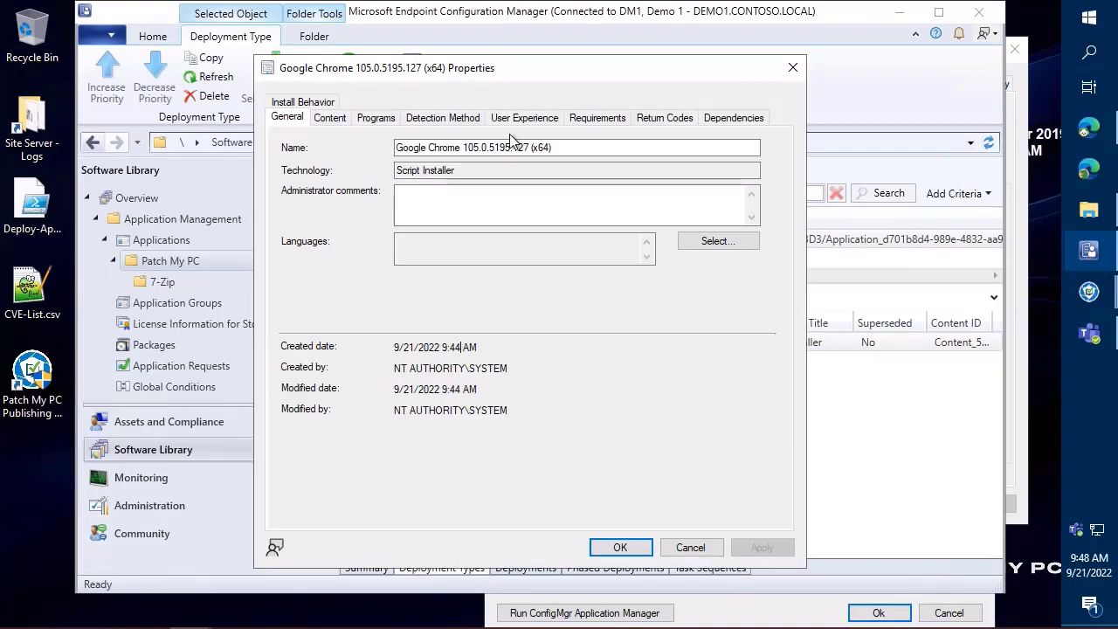
left_click_drag(463, 148, 575, 153)
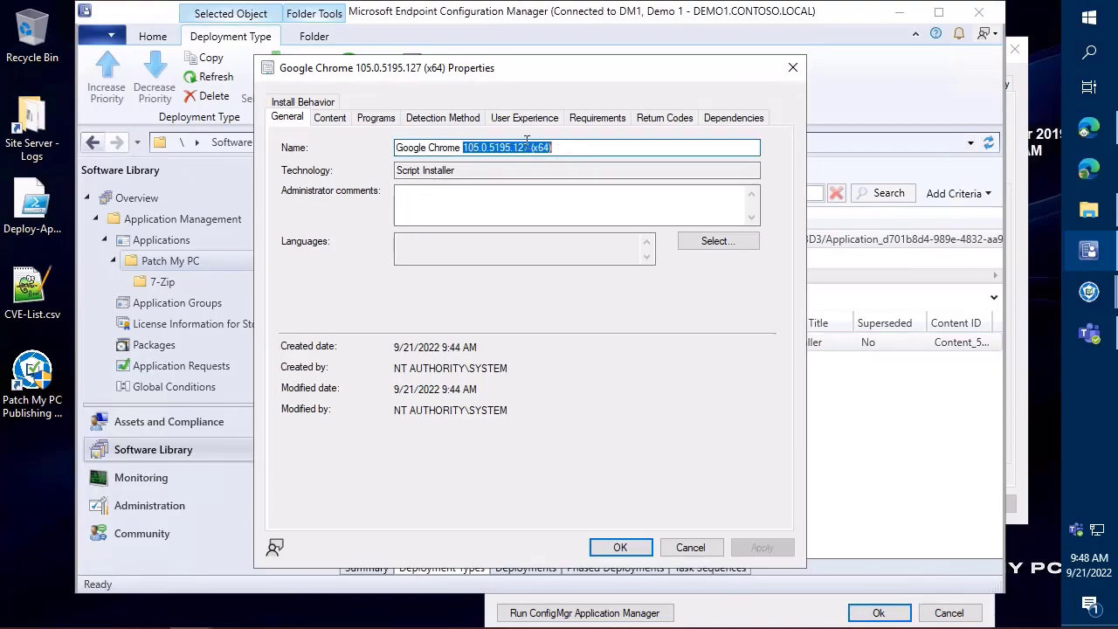
left_click(336, 118)
left_click_drag(508, 173, 728, 189)
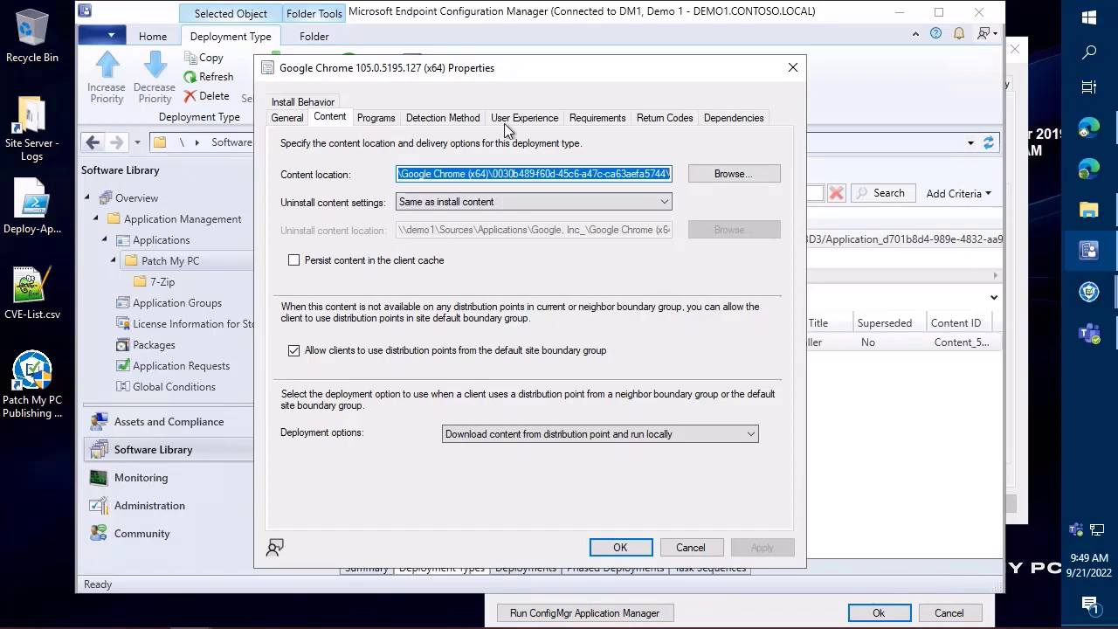
left_click(450, 117)
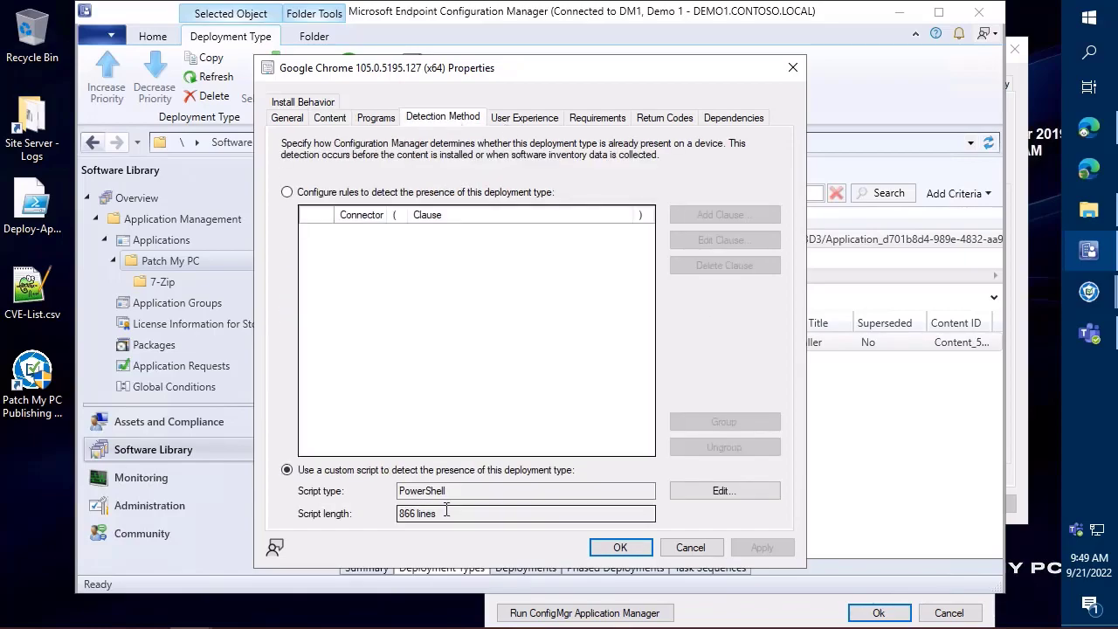
left_click(690, 547)
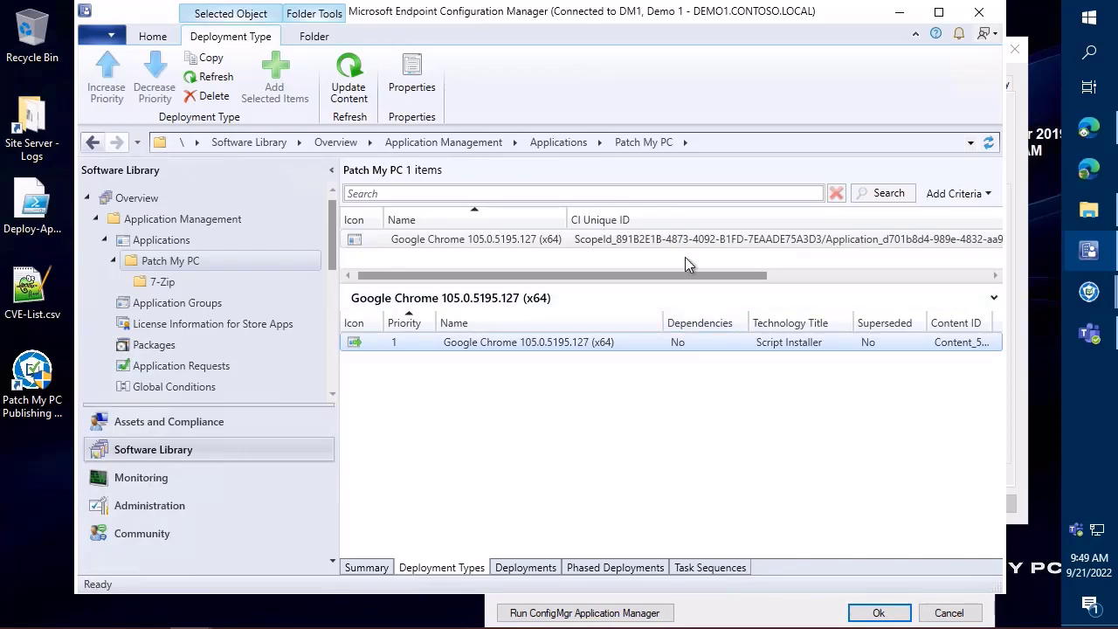
Return to the ConfigMgr apps options and retain up to 3 previously created applications, keeping the update existing application mode
left_click(899, 17)
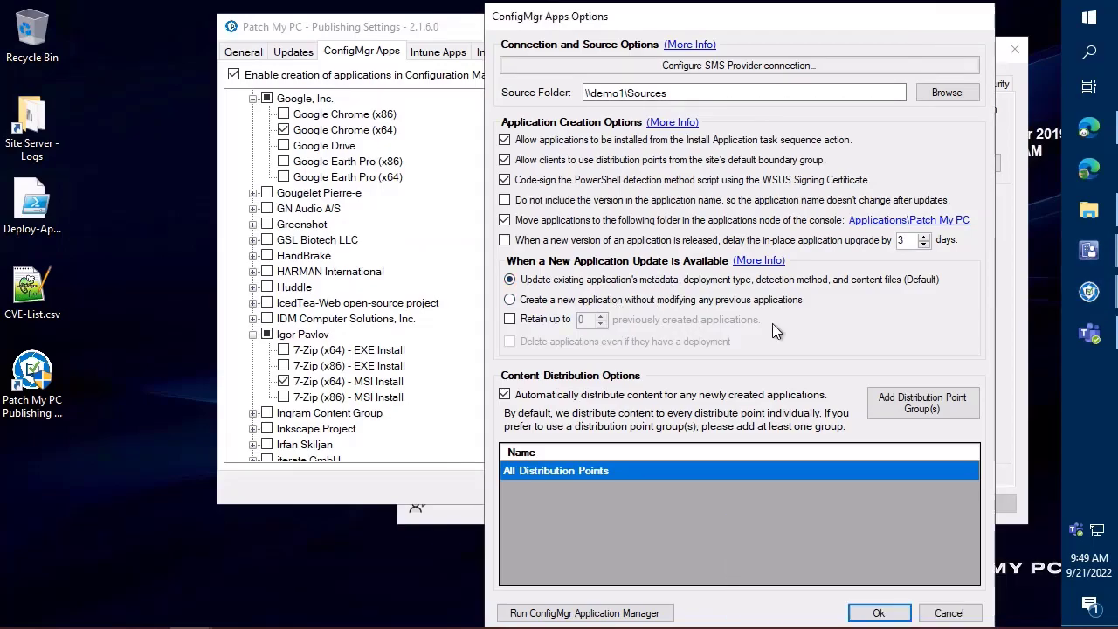
left_click(705, 302)
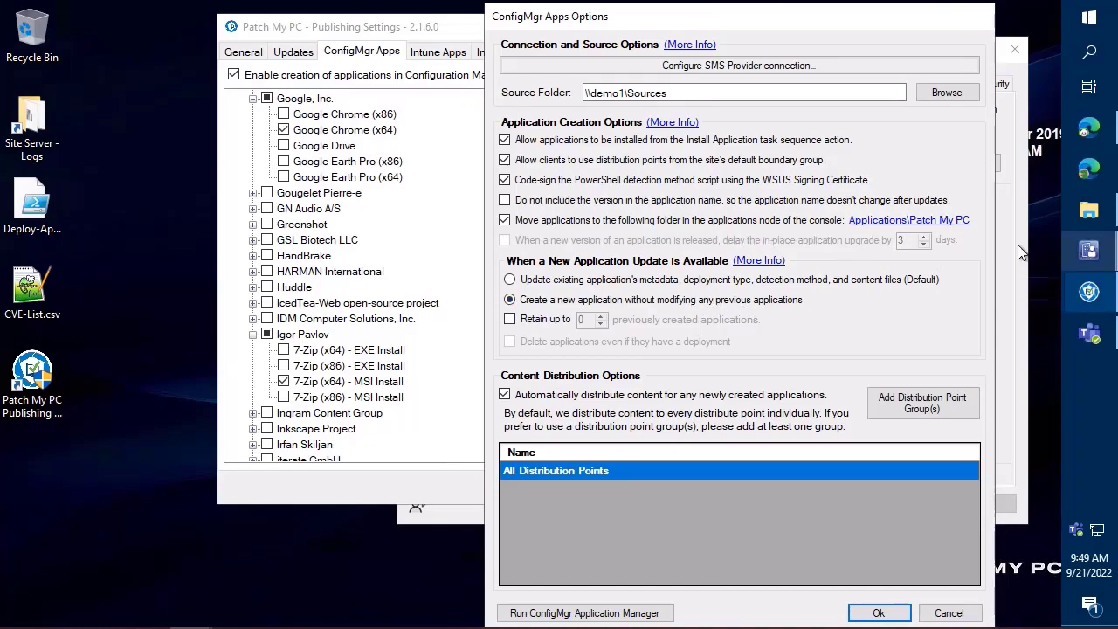
left_click(542, 320)
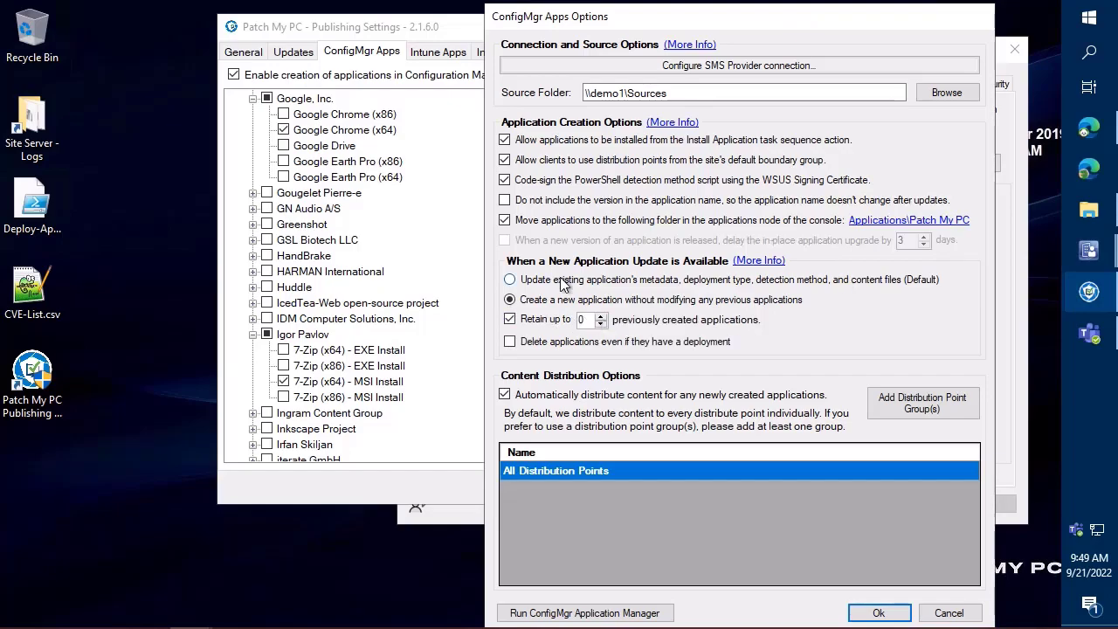
left_click(563, 281)
left_click(601, 316)
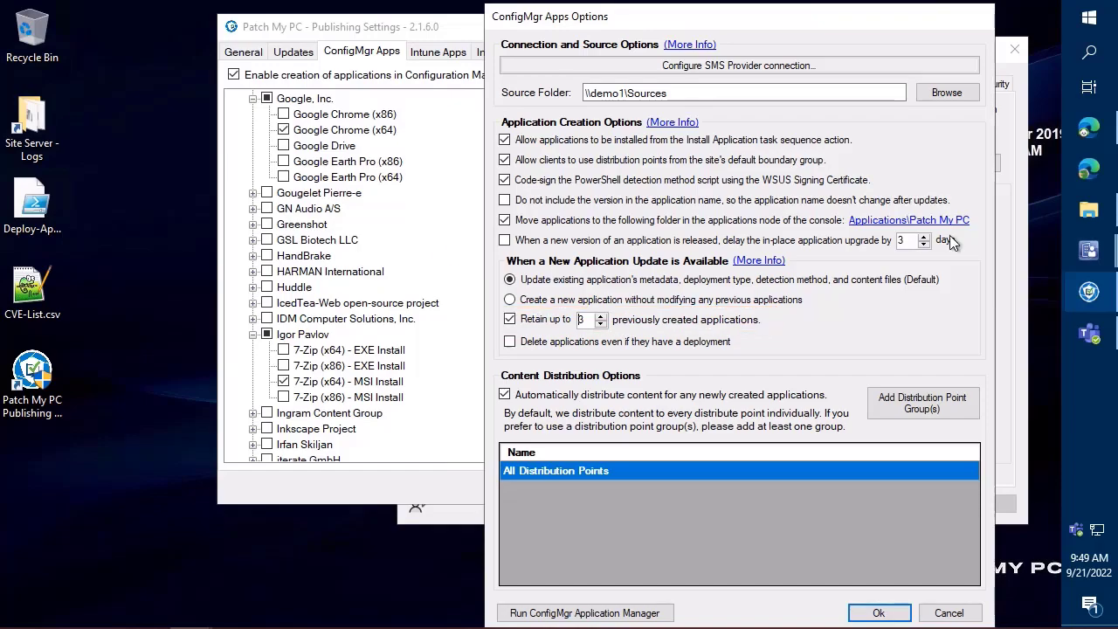
Check Google Chrome in the Configuration Manager console, then return to the ConfigMgr apps options and accept them
mouse_move(1088, 251)
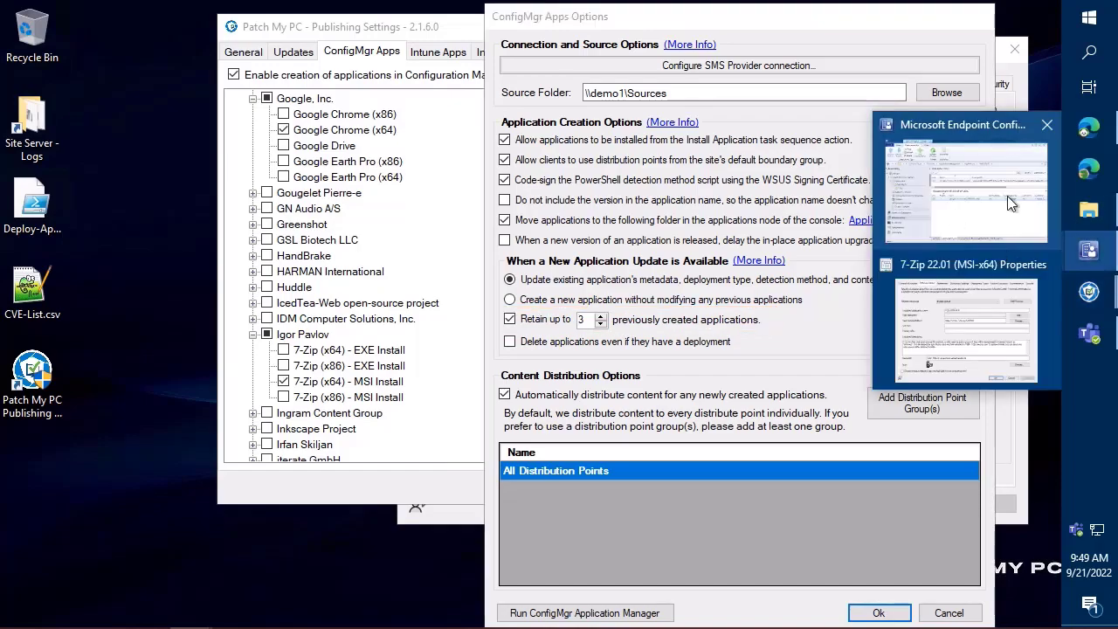
left_click(1005, 193)
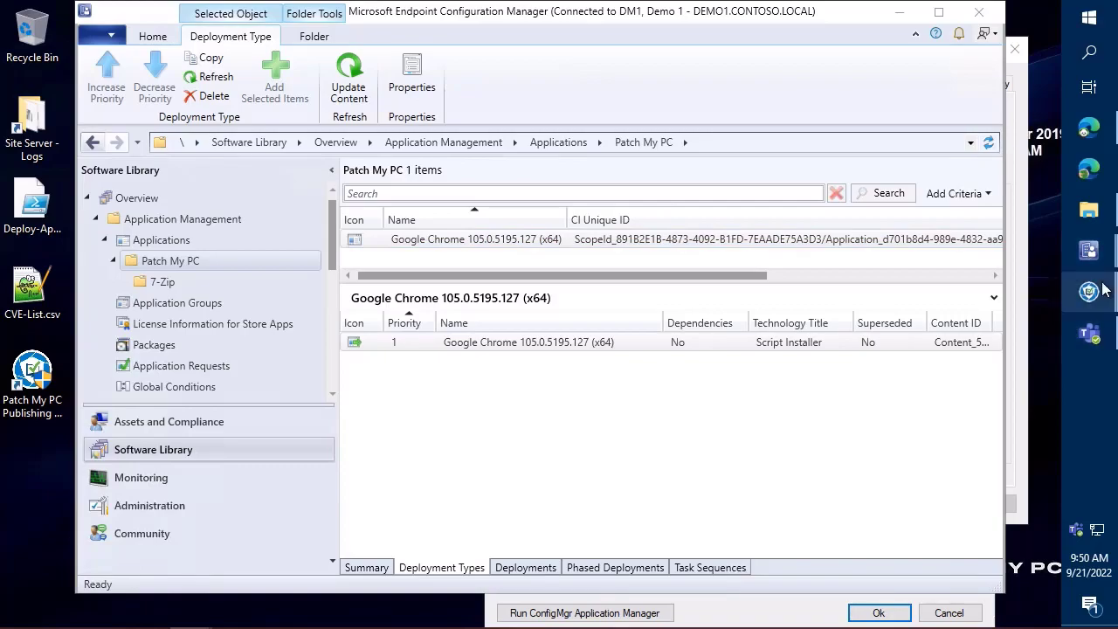
mouse_move(1070, 286)
left_click(981, 296)
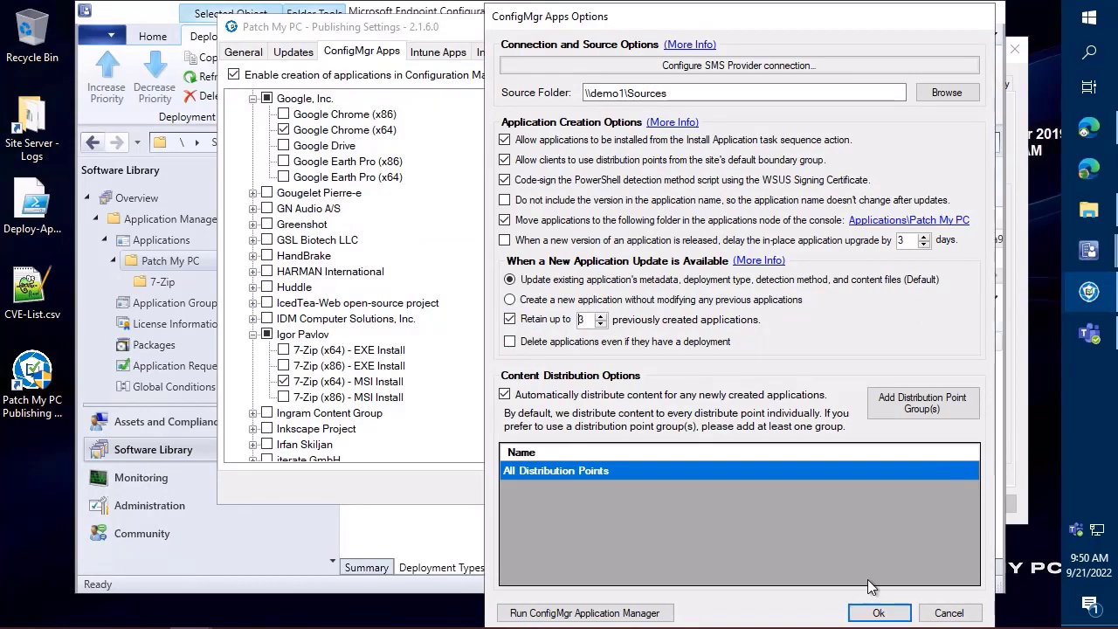
left_click(880, 612)
Search the ConfigMgr apps for "java" and enable Oracle Java 8 (x86)
key("ctrl+f")
type("java")
key("Return")
scroll(373, 312, "down", 5)
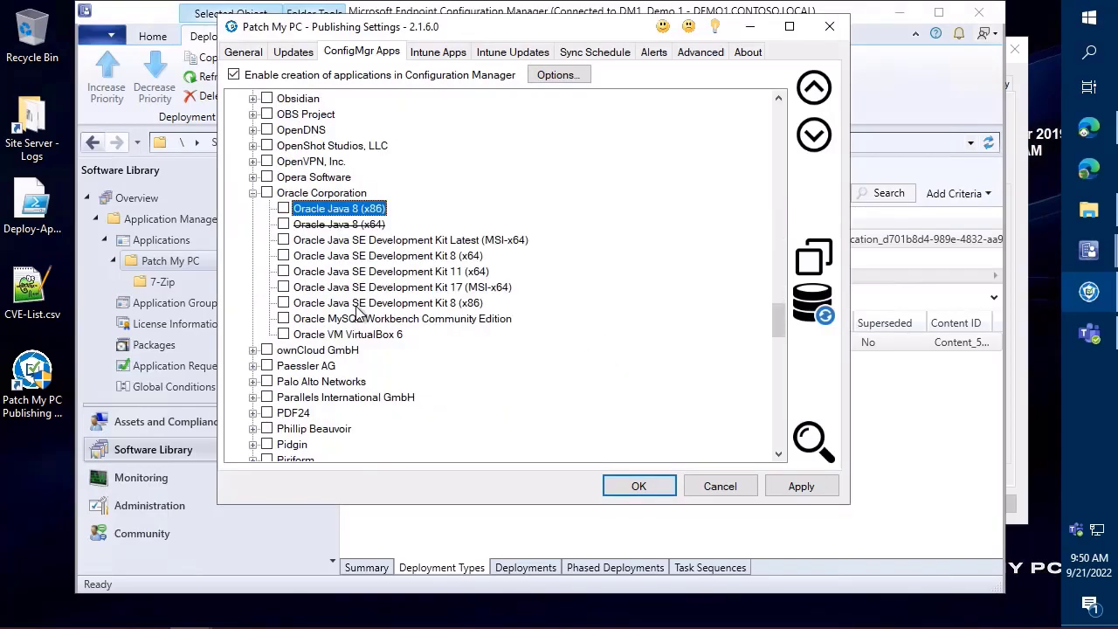
left_click(283, 209)
Set the application update mode of Oracle Java 8 (x86) to Create a new application and apply the publishing settings
scroll(336, 210, "down", 2)
right_click(345, 115)
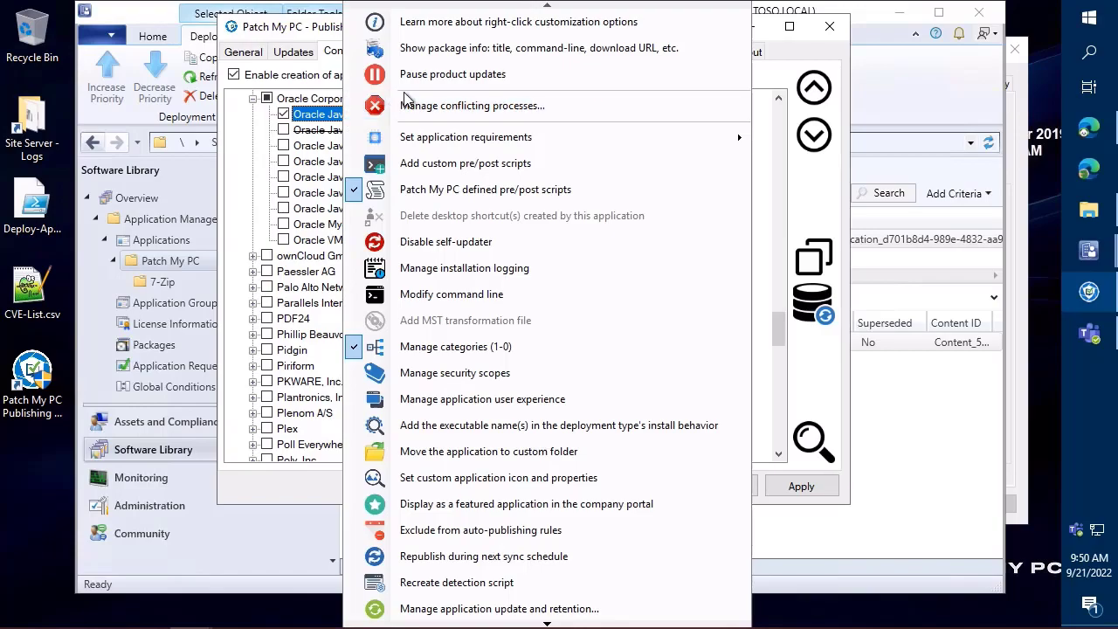
left_click(538, 609)
left_click_drag(521, 149, 608, 86)
left_click(564, 149)
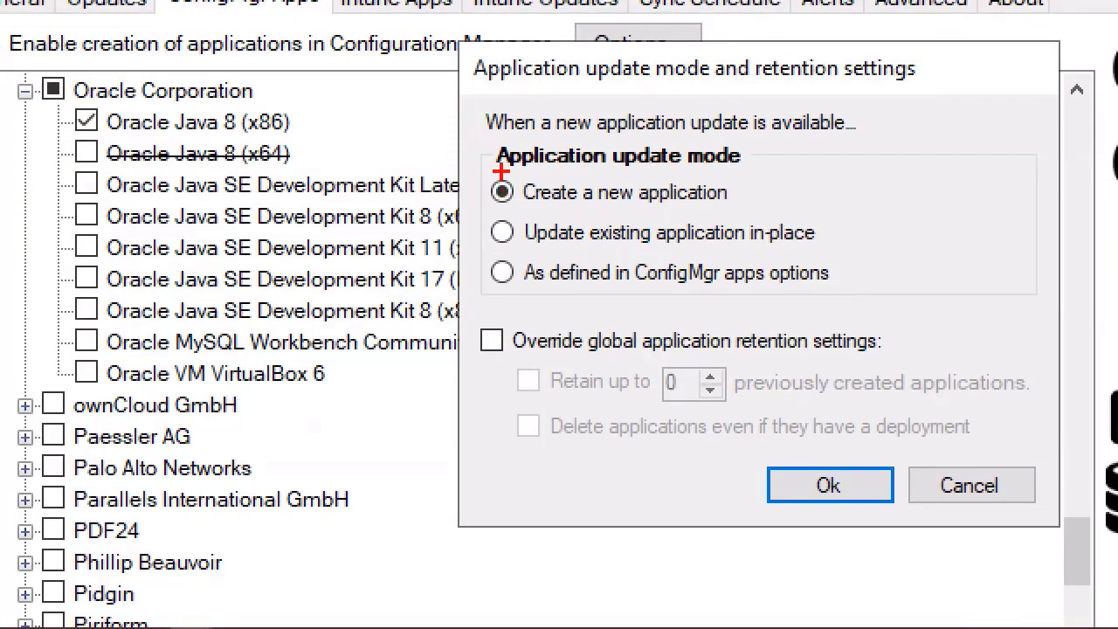
left_click_drag(480, 169, 780, 215)
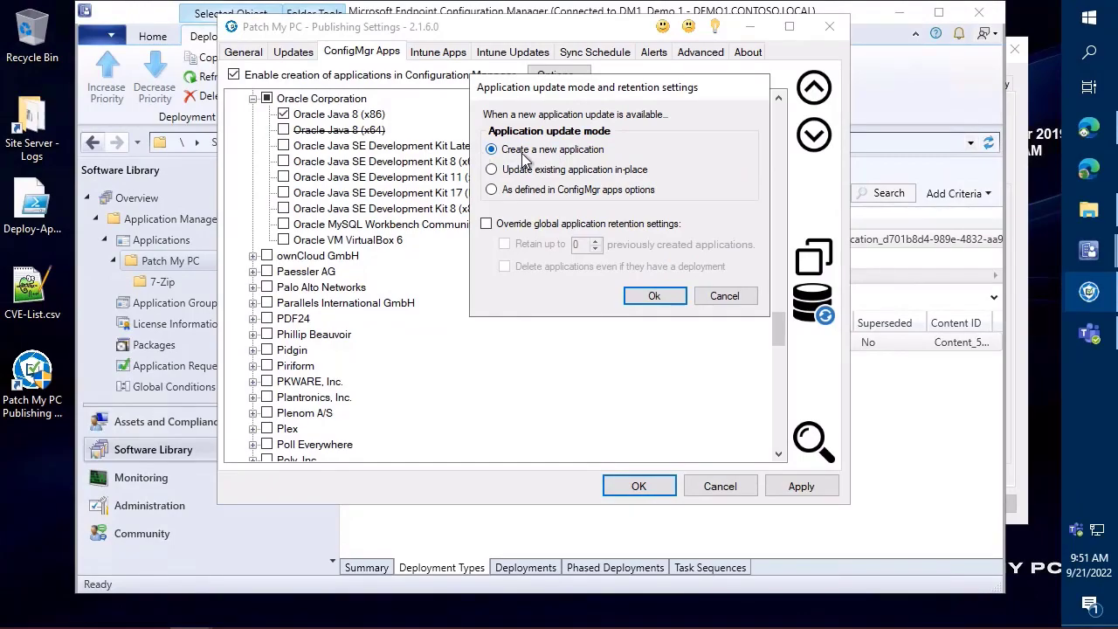
left_click(656, 296)
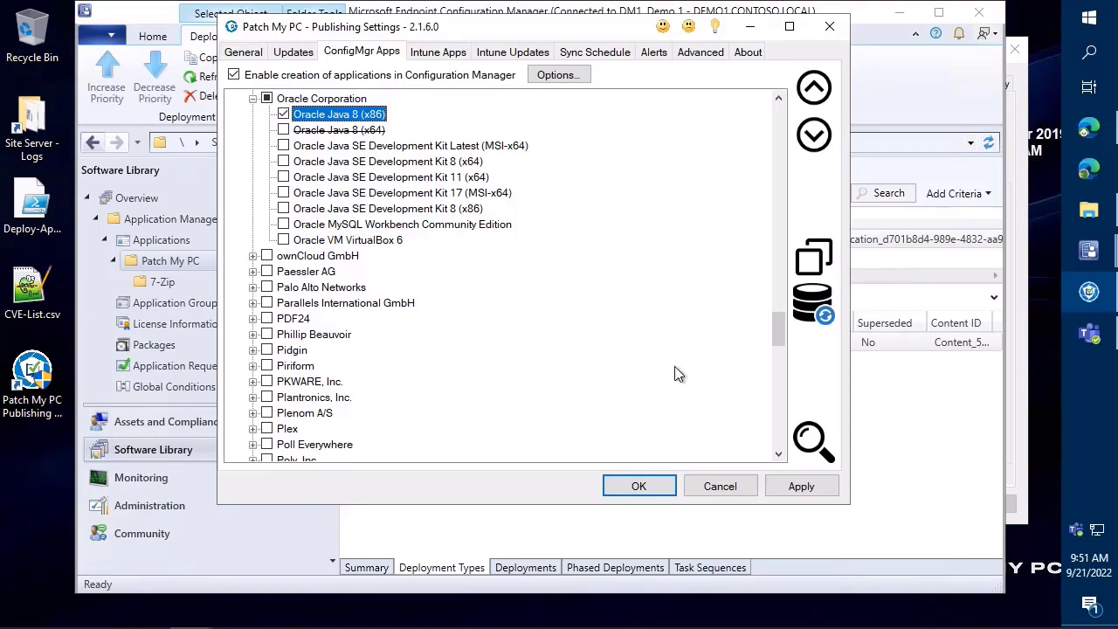
left_click(787, 487)
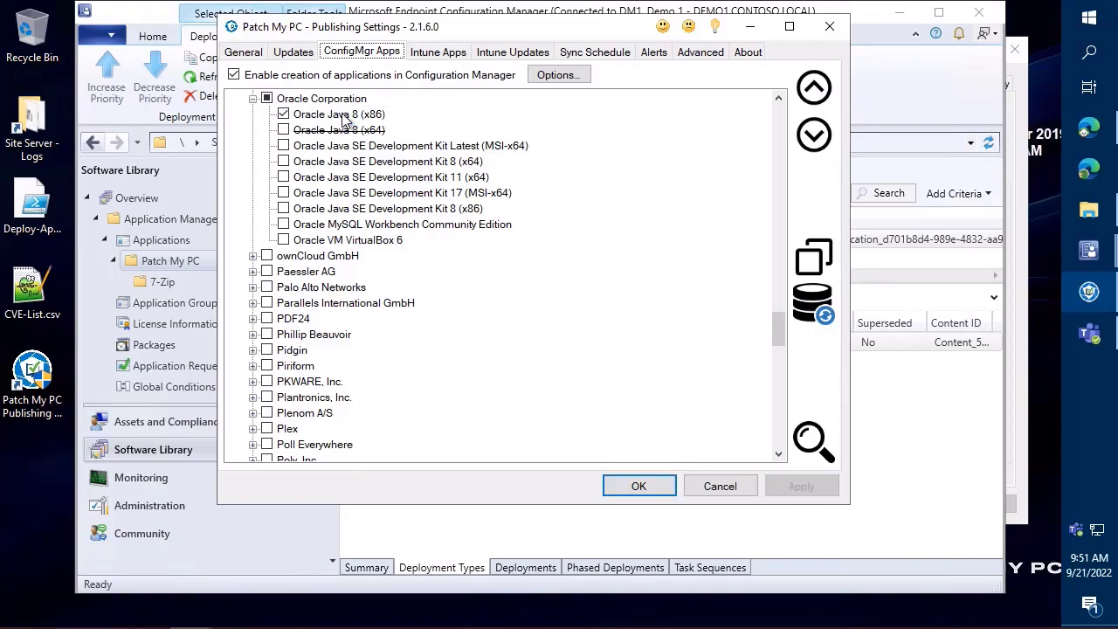
View the application requirement options for Oracle Java 8 (x86), then inspect the requirements of Google Chrome's deployment type in the Configuration Manager console
right_click(349, 121)
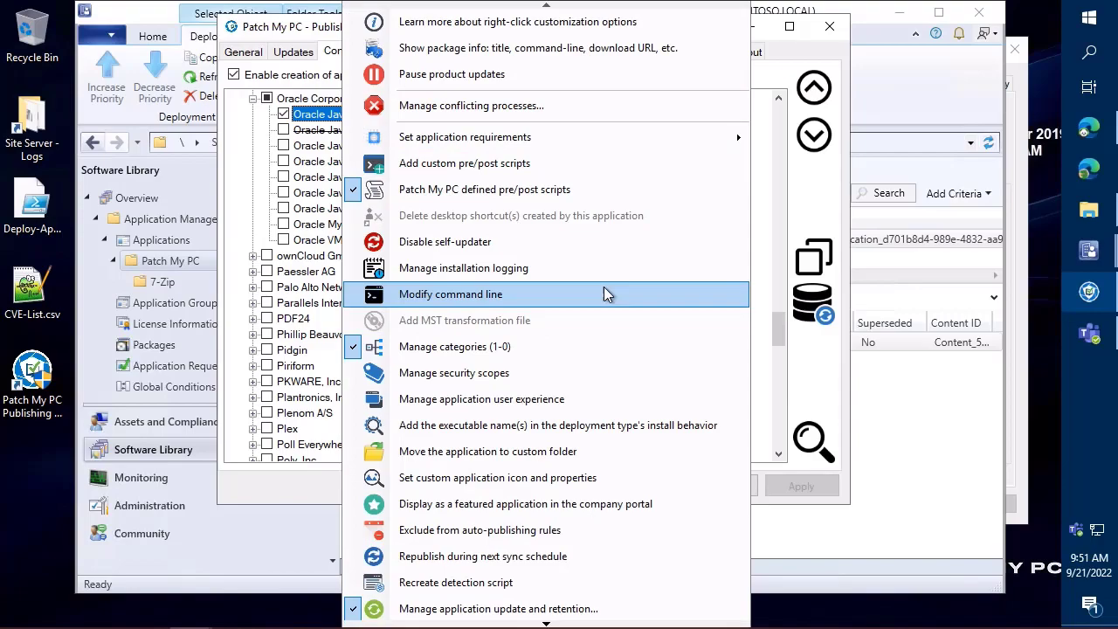
mouse_move(581, 138)
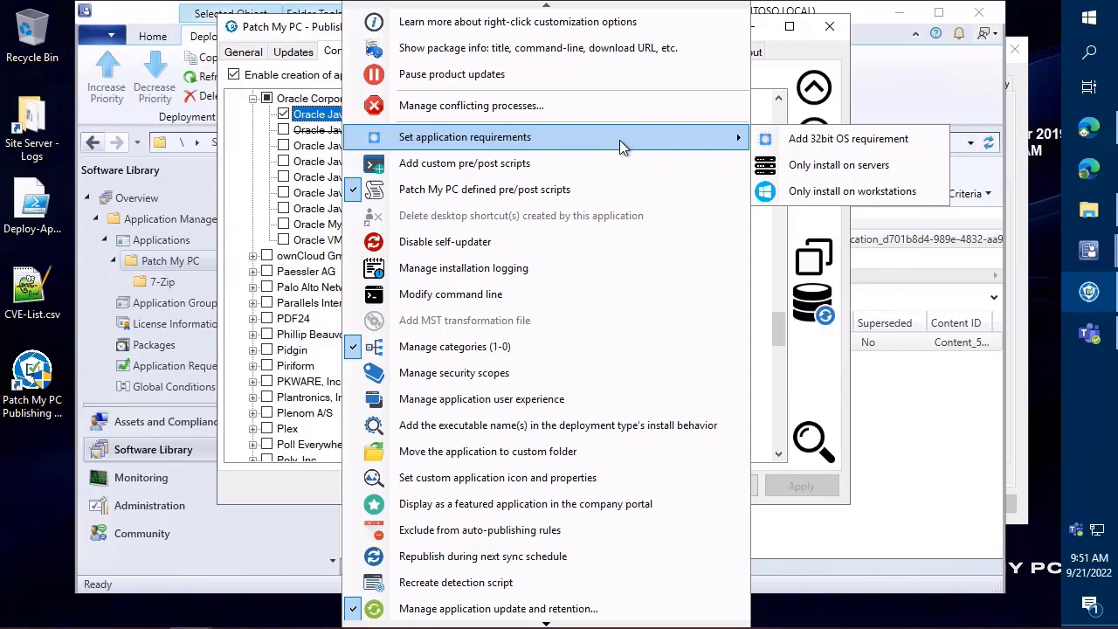
left_click(928, 243)
left_click(506, 341)
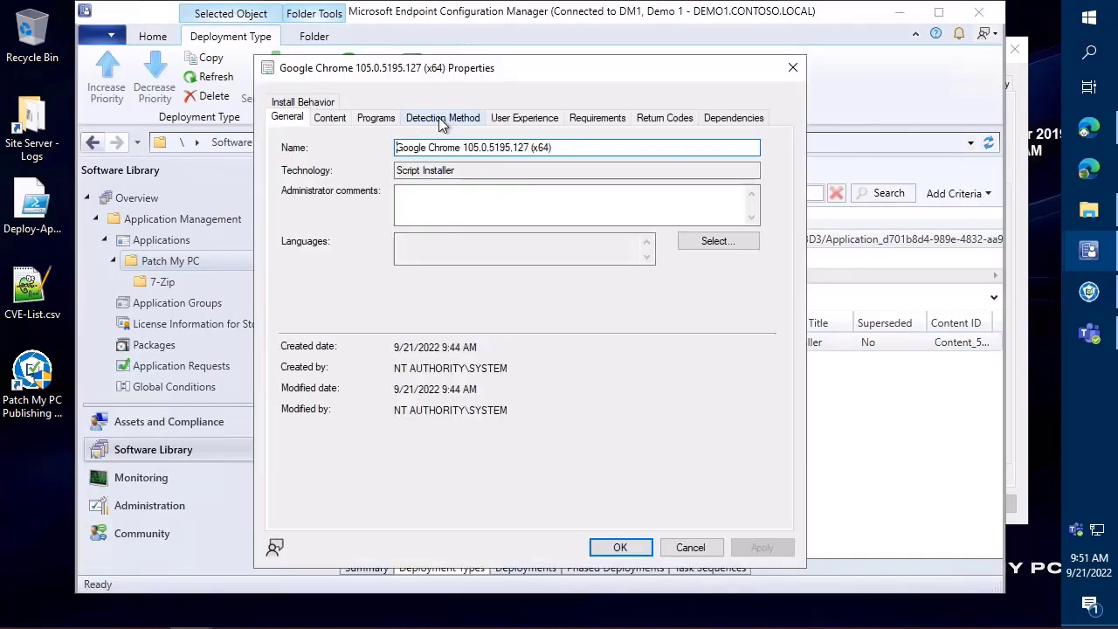
left_click(616, 124)
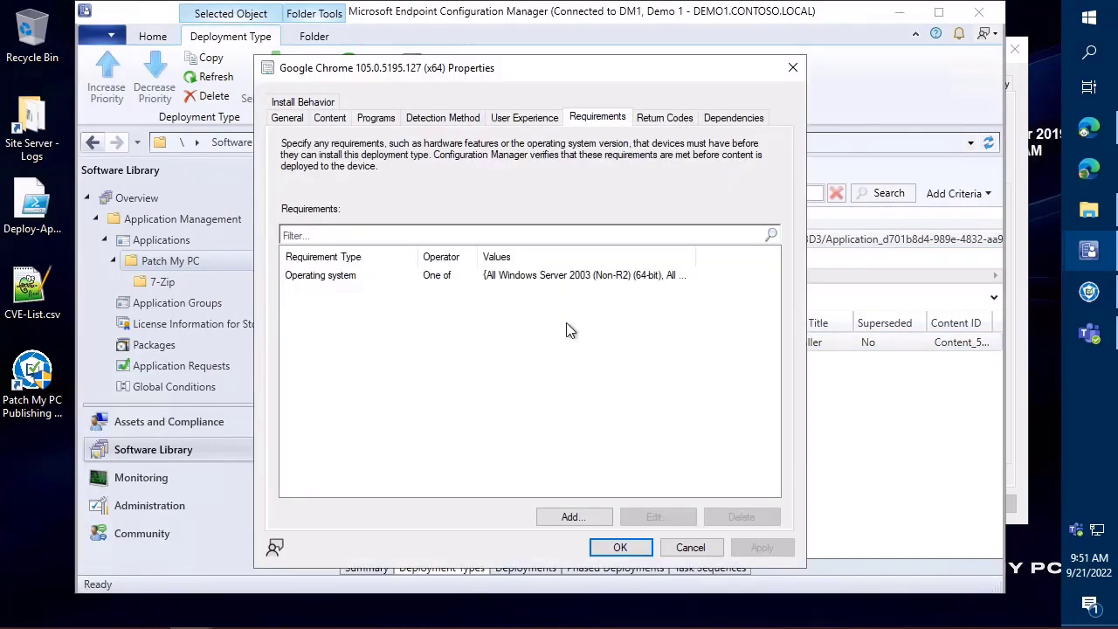
left_click(574, 275)
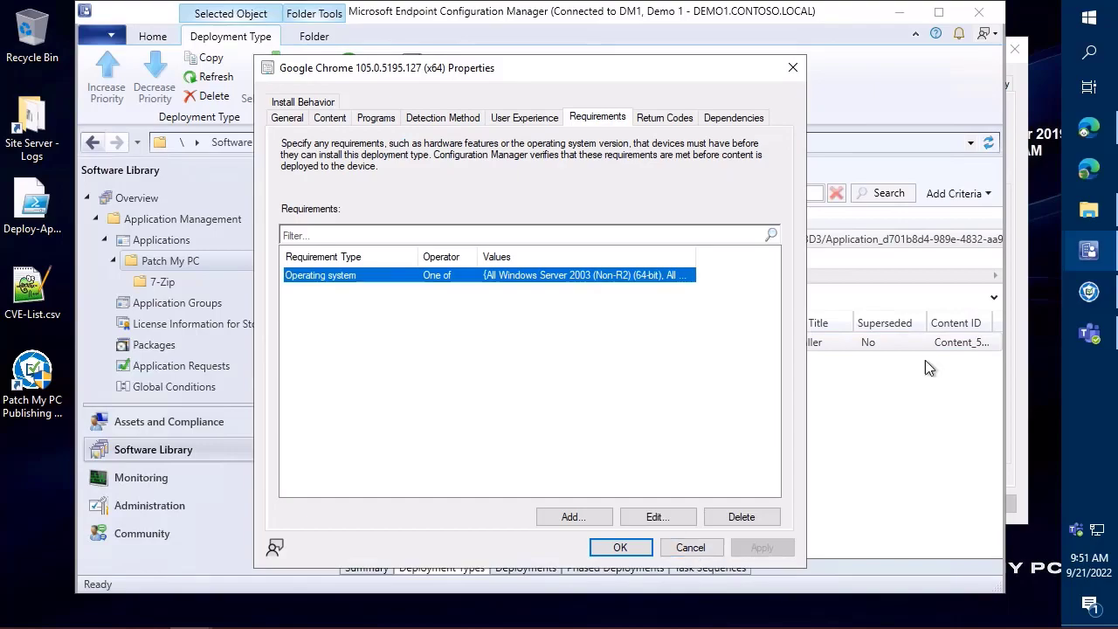
Back in the publishing settings, search for "filezilla" and set FileZilla Server (x64) to only install on servers
left_click(1089, 291)
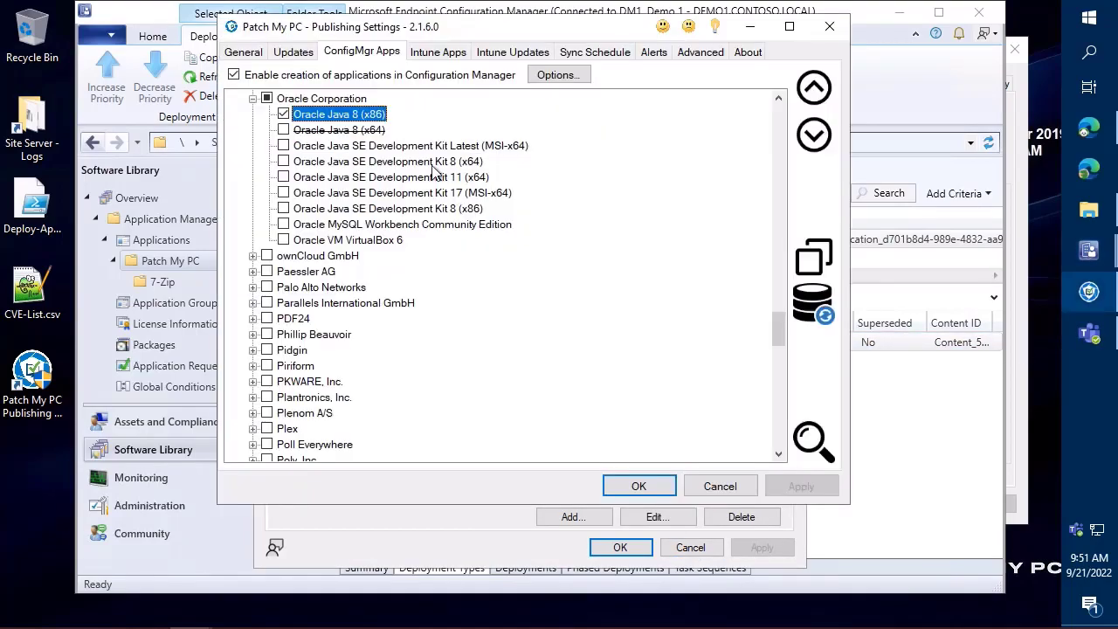
key("ctrl+f")
type("filezilla")
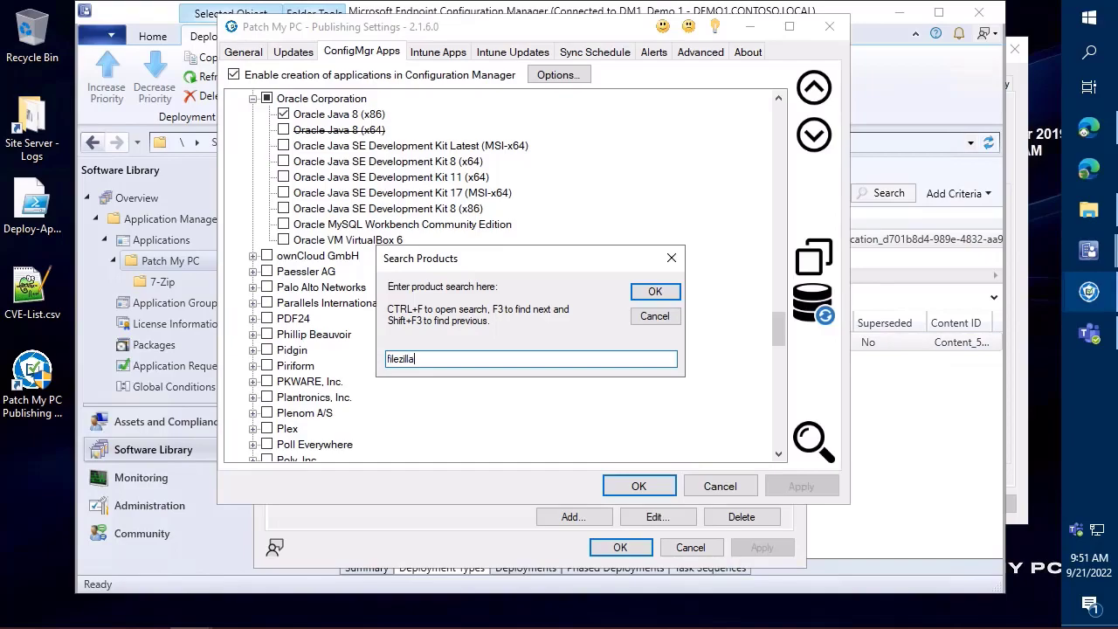
key("Return")
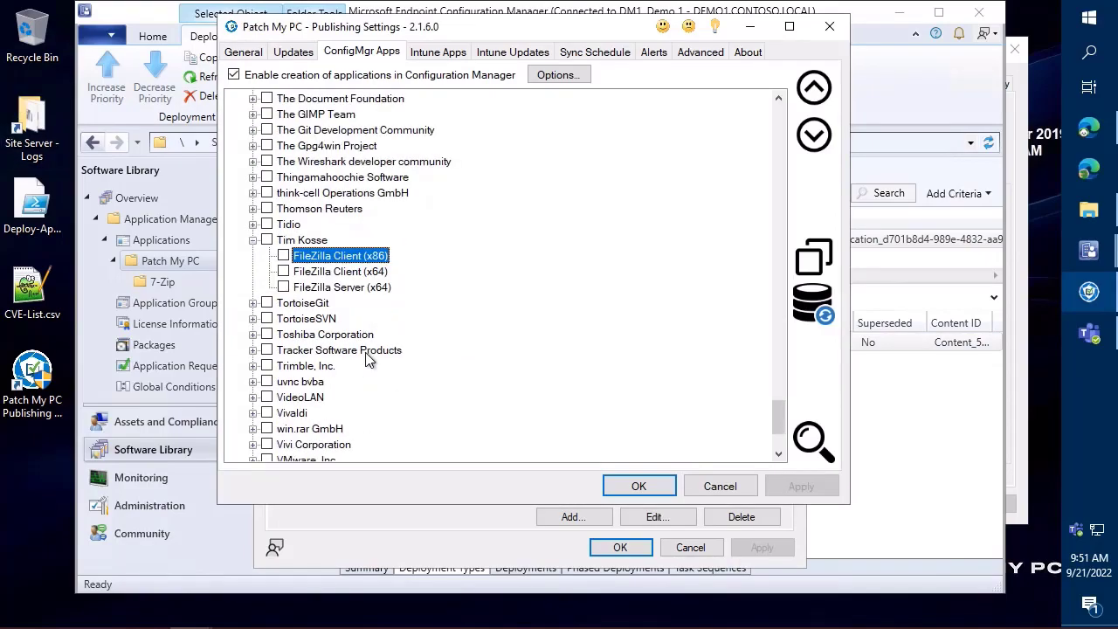
right_click(386, 287)
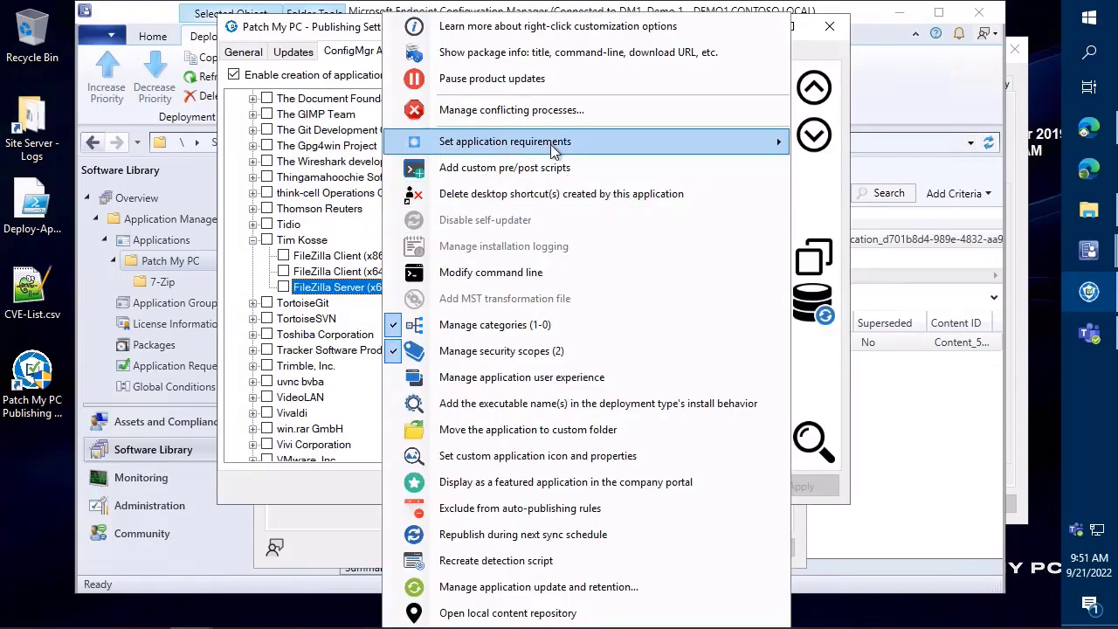
left_click(887, 166)
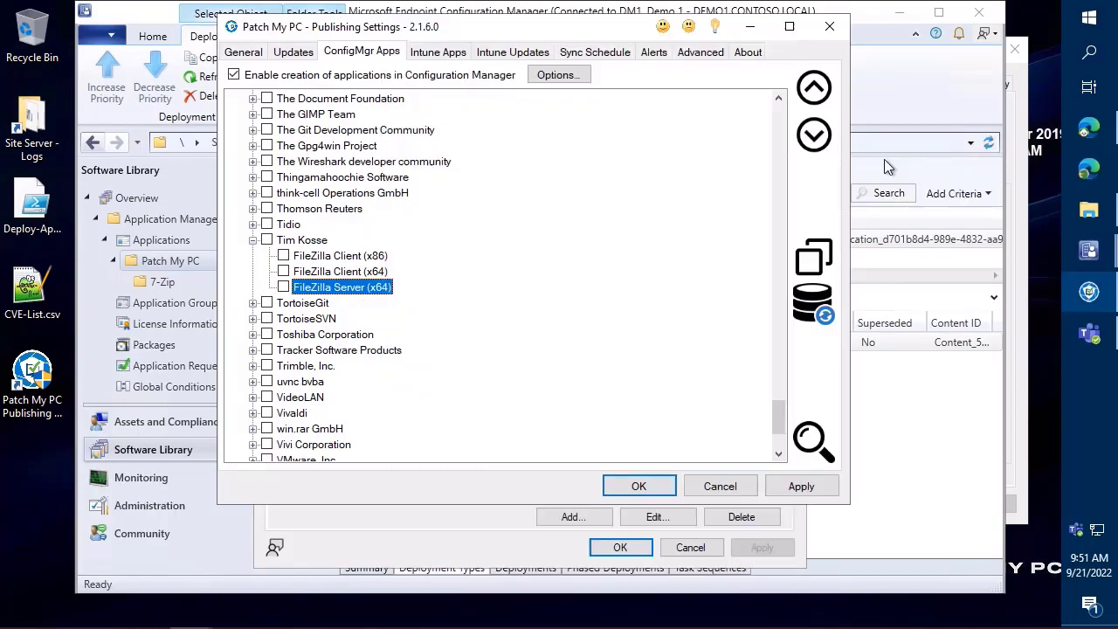
View the application requirement options offered for FileZilla Server (x64)
right_click(377, 288)
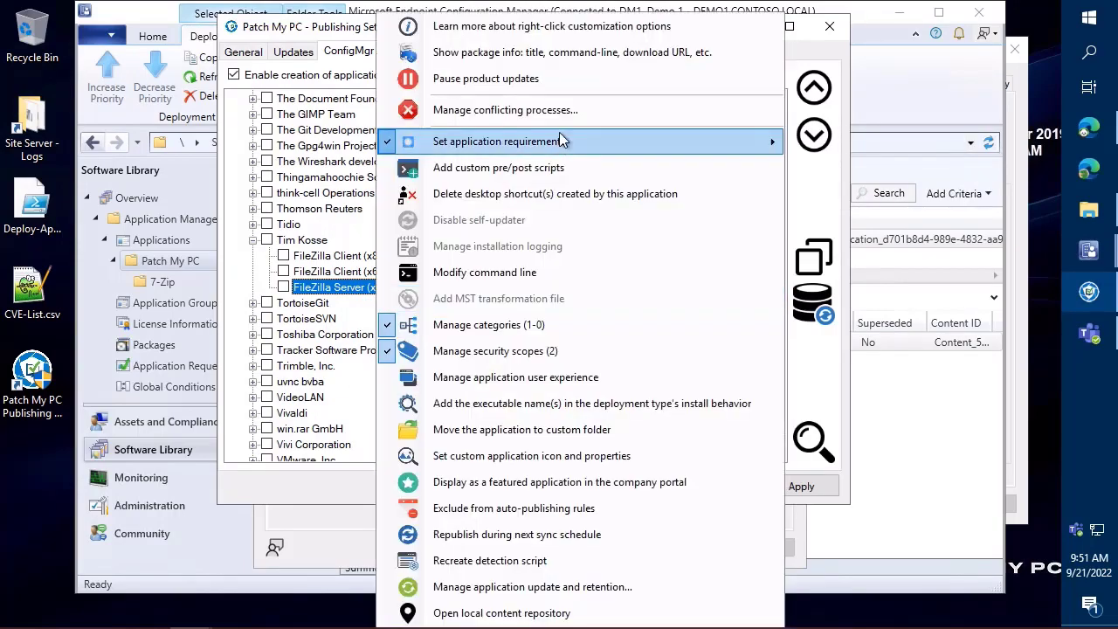
mouse_move(559, 138)
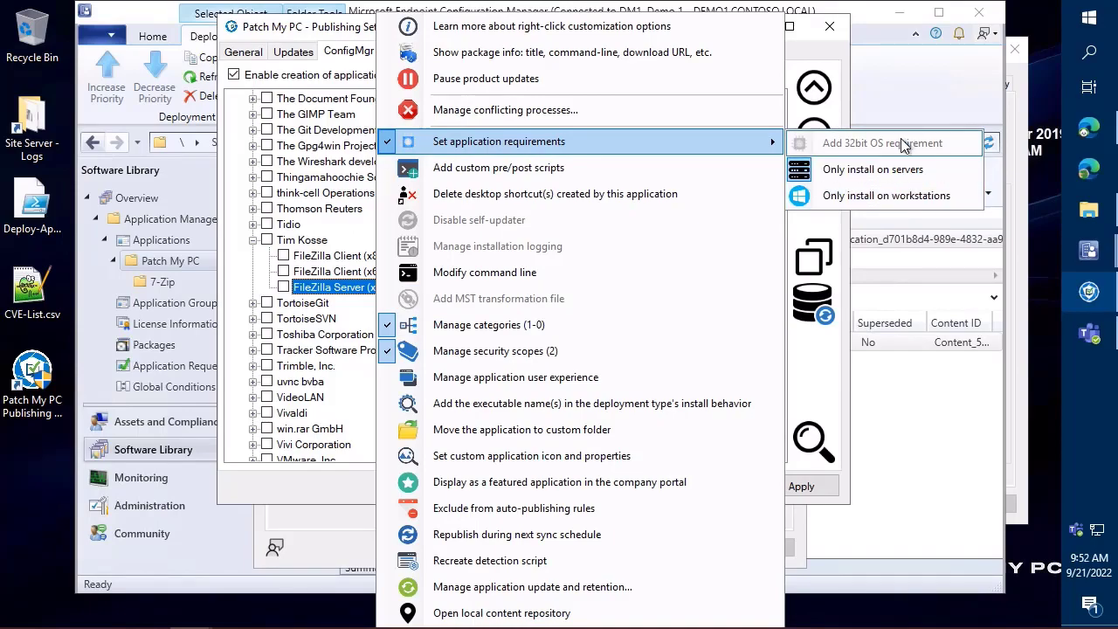
left_click(328, 271)
View the application requirement options offered for FileZilla Client (x86), then apply the publishing settings
left_click(330, 255)
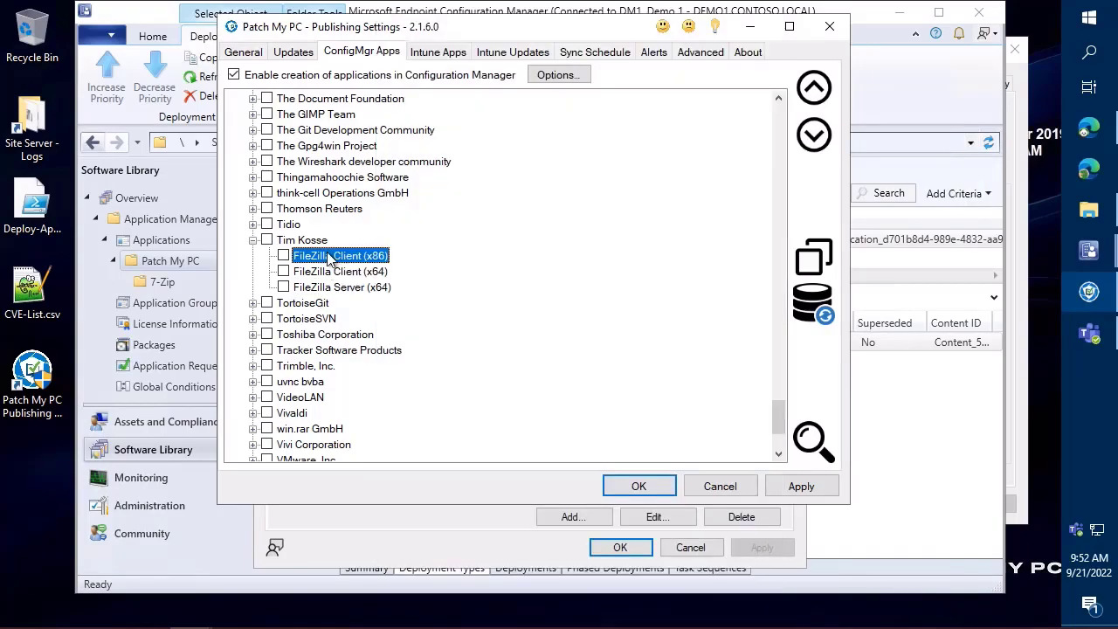
right_click(330, 256)
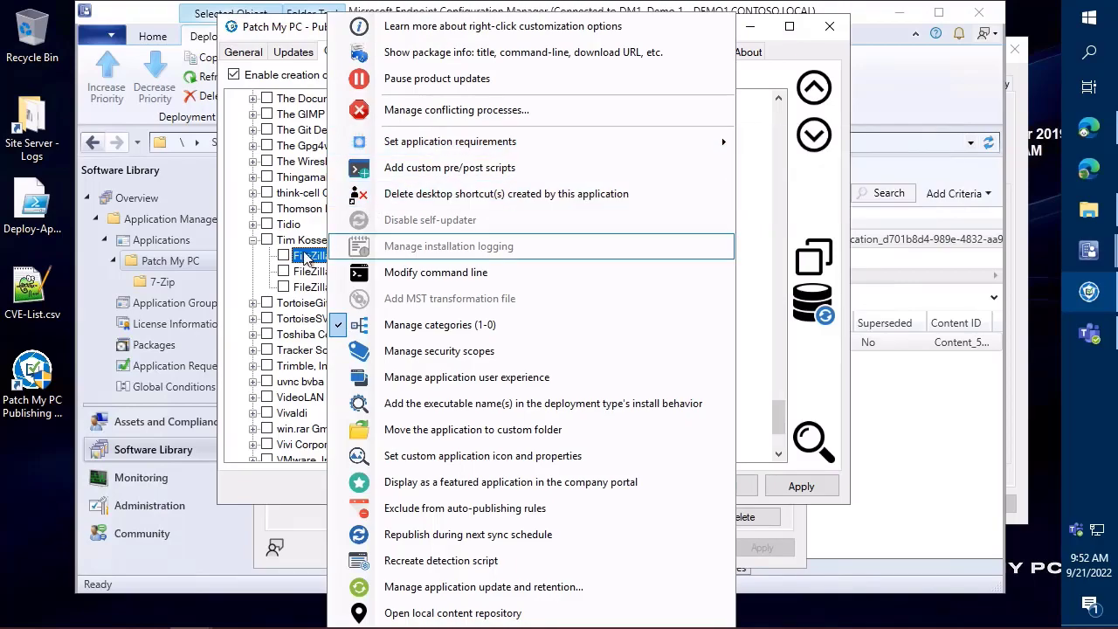
key("Escape")
left_click_drag(361, 246, 400, 262)
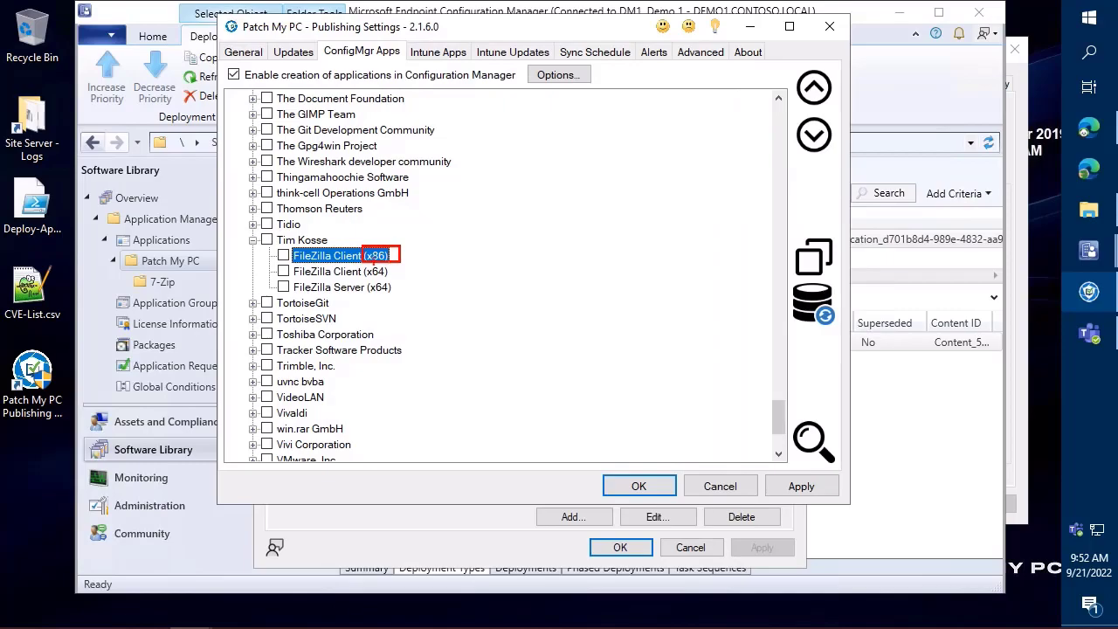
right_click(308, 255)
mouse_move(584, 138)
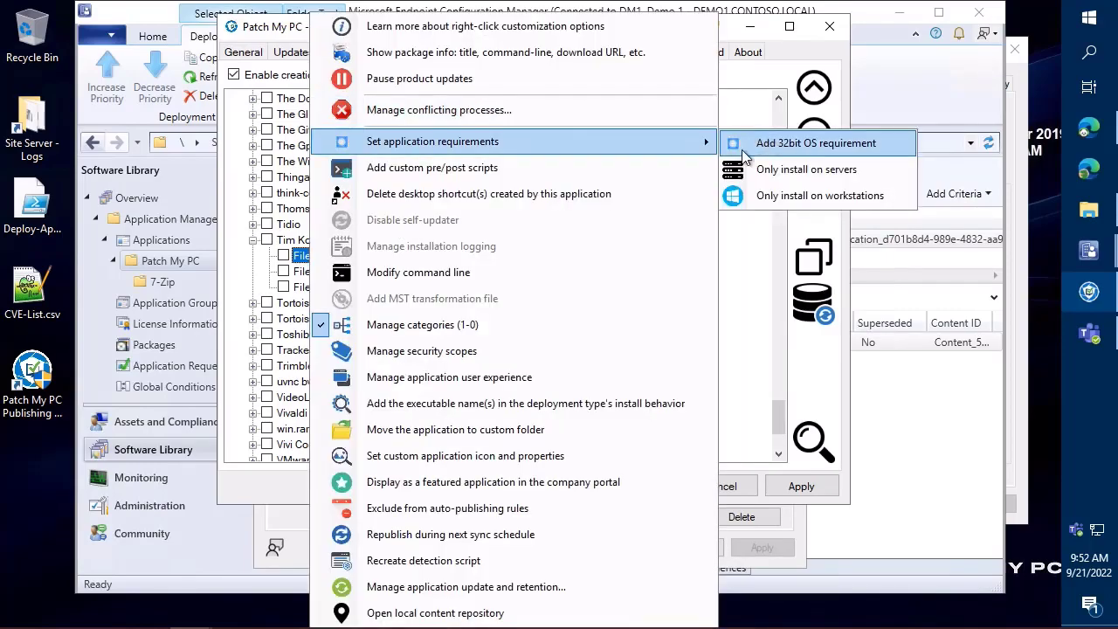
key("Escape")
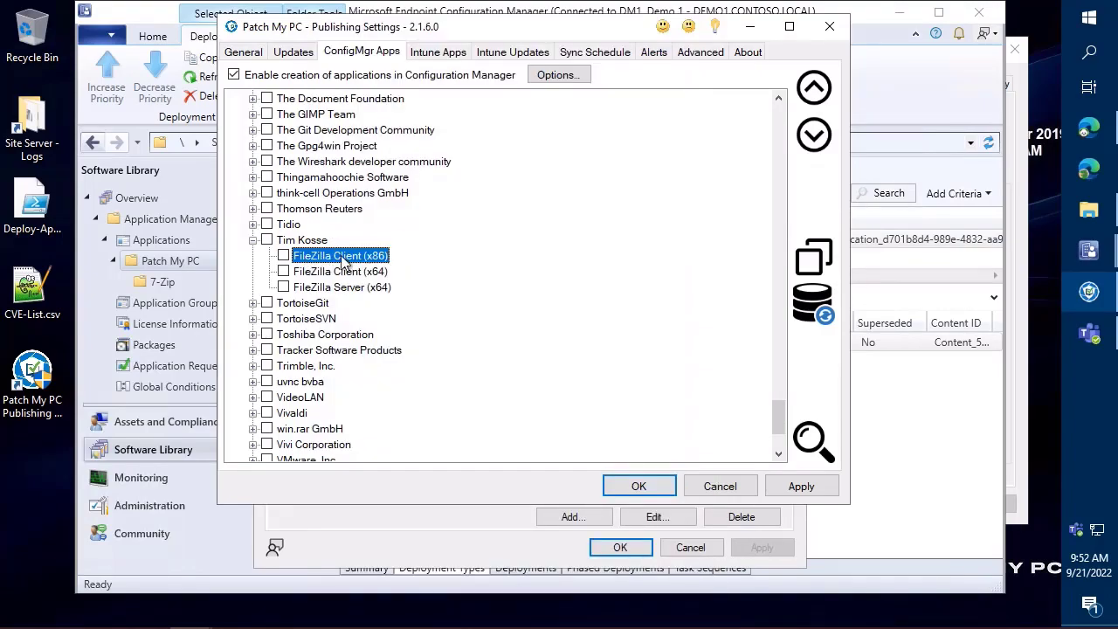
right_click(347, 262)
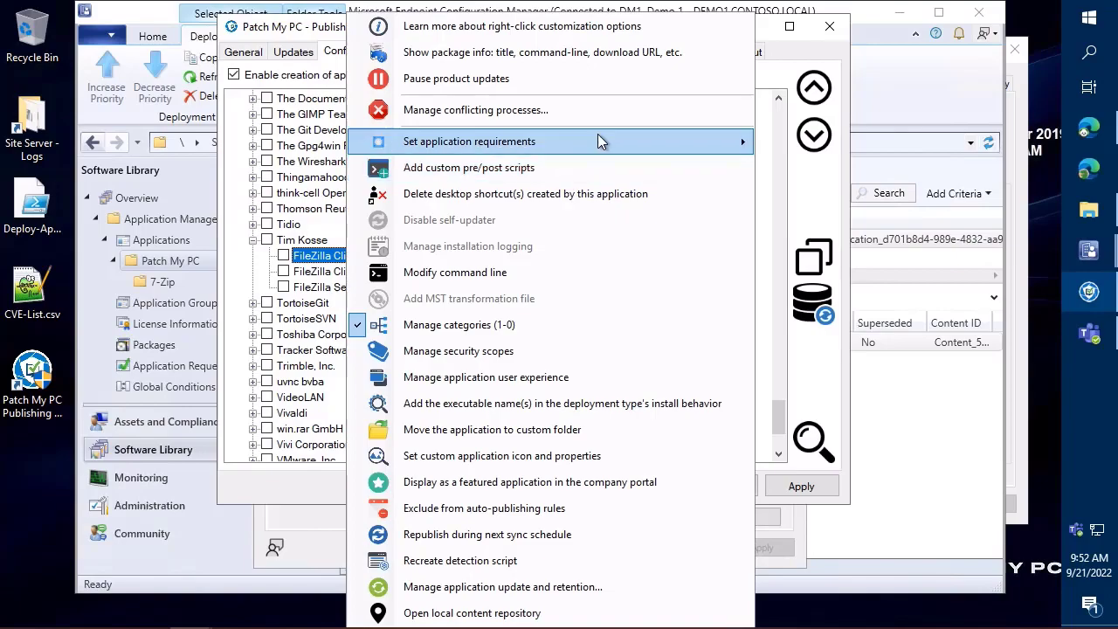
left_click(332, 271)
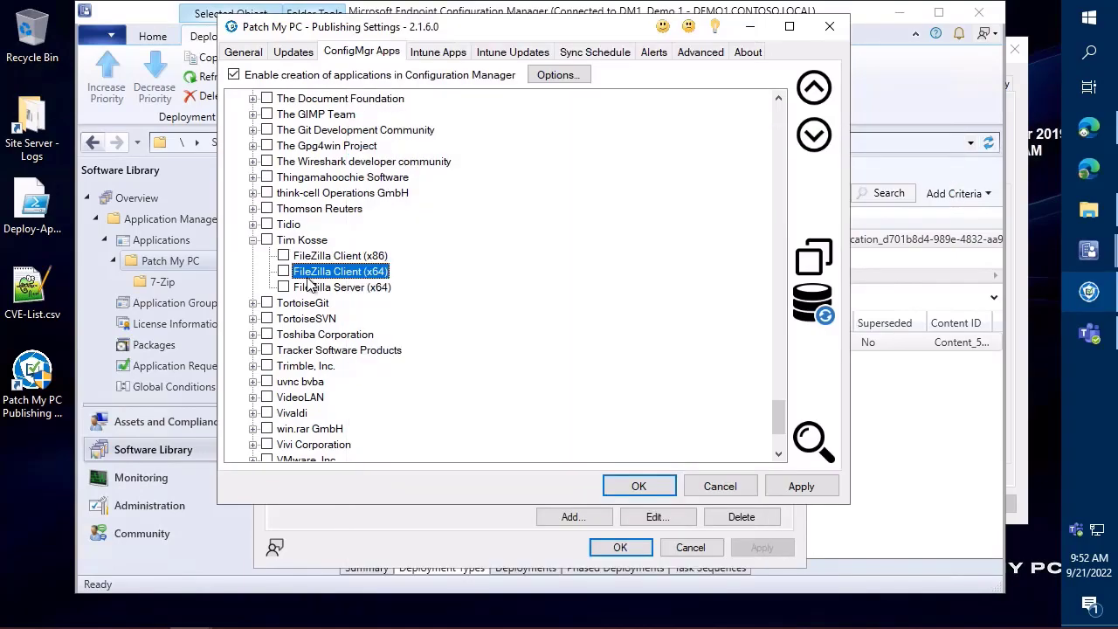
left_click_drag(361, 261, 400, 282)
key("Escape")
left_click(799, 489)
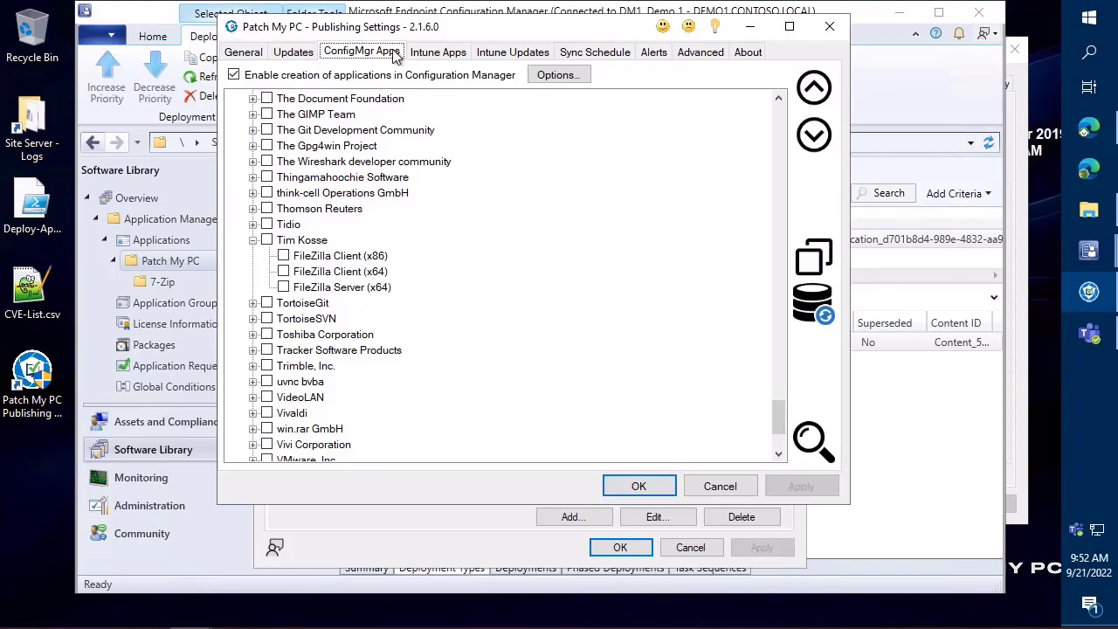
Switch to the Intune apps and open the assignment management for all products
left_click(439, 52)
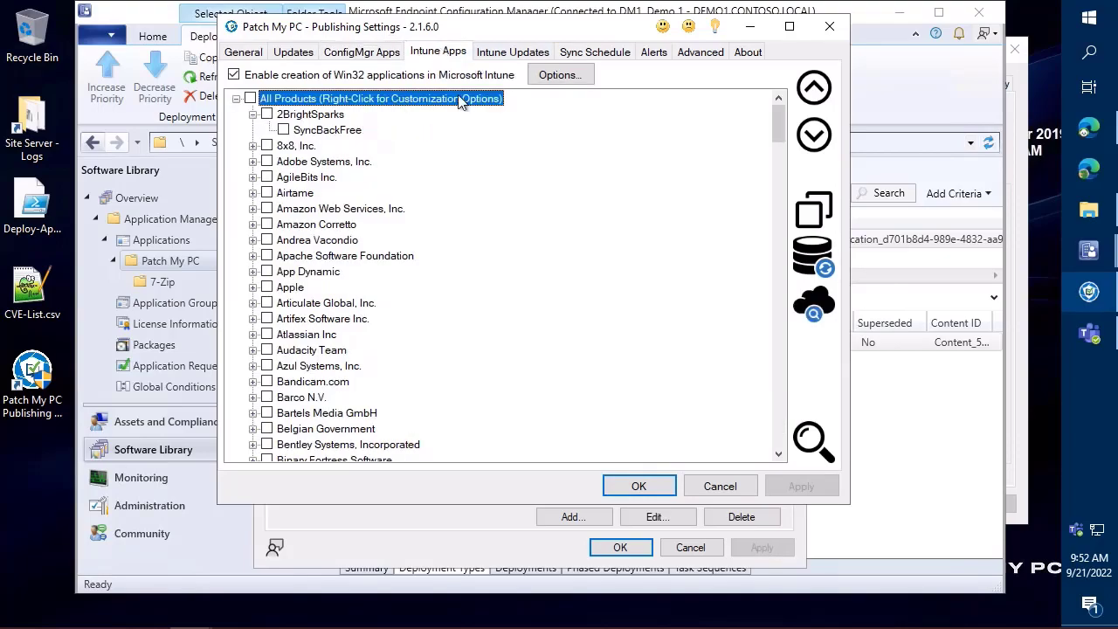
right_click(321, 100)
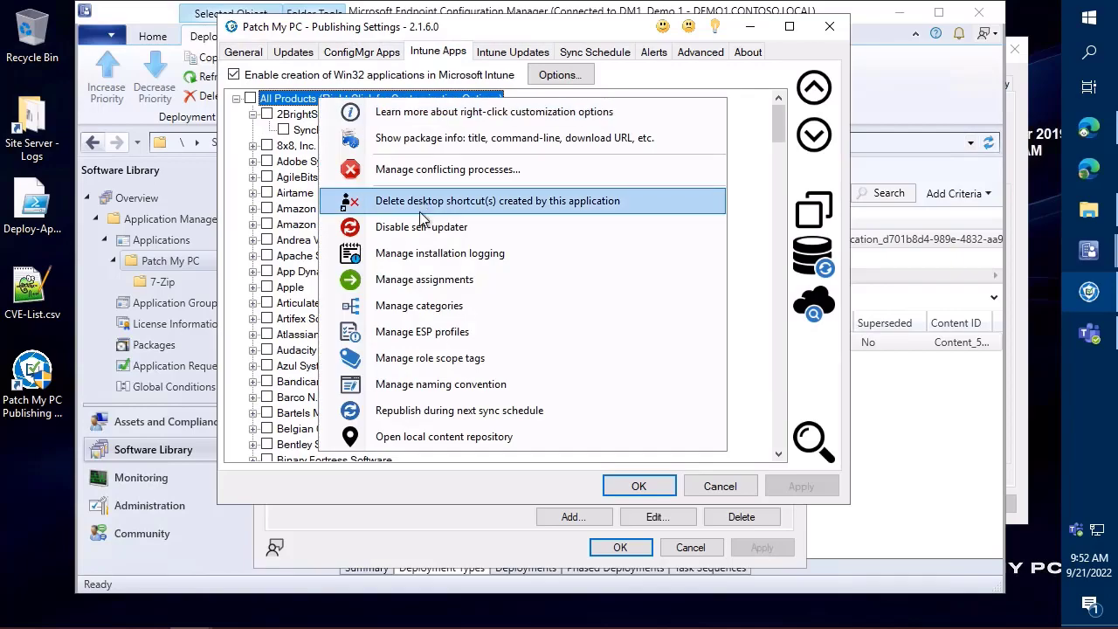
left_click(469, 278)
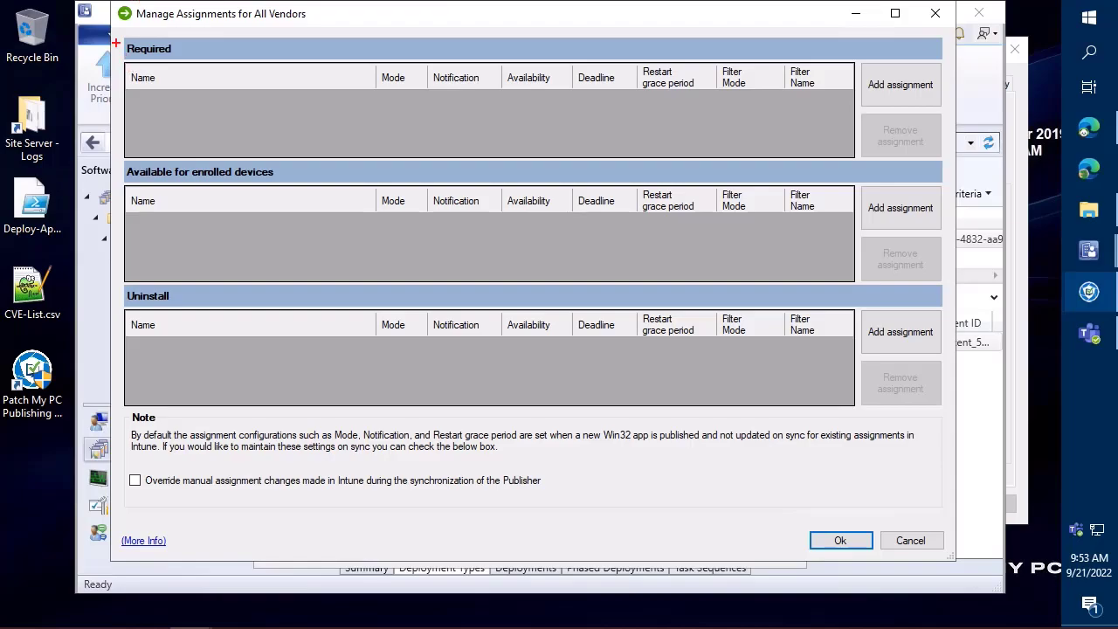
left_click_drag(122, 51, 96, 43)
left_click_drag(119, 170, 96, 145)
left_click_drag(106, 268, 123, 292)
key("Escape")
left_click(904, 216)
left_click_drag(604, 60, 504, 235)
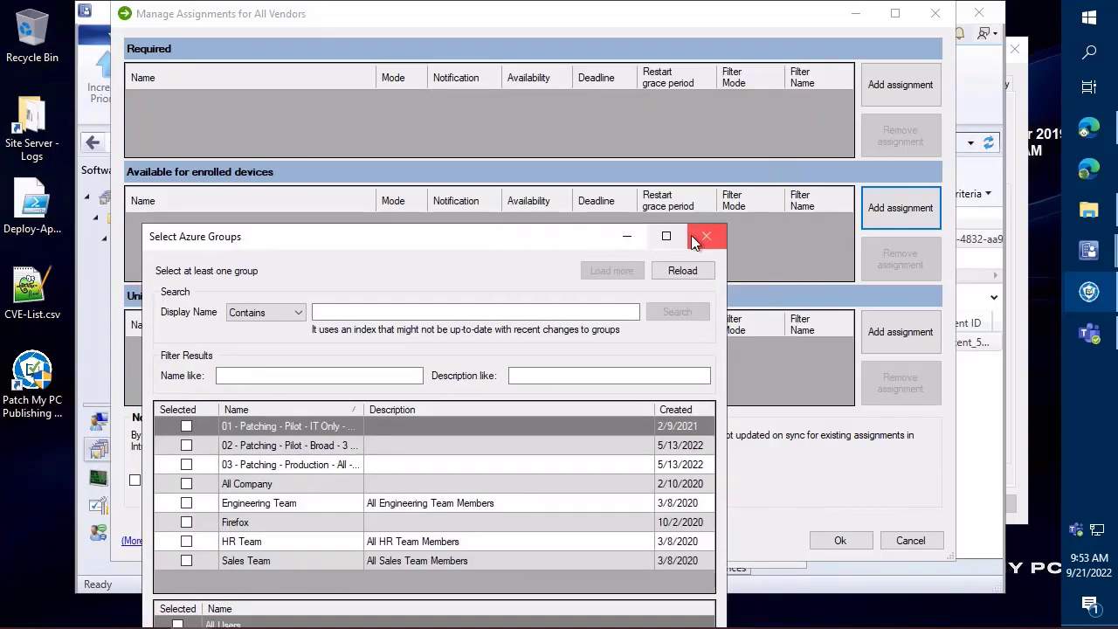
left_click(696, 235)
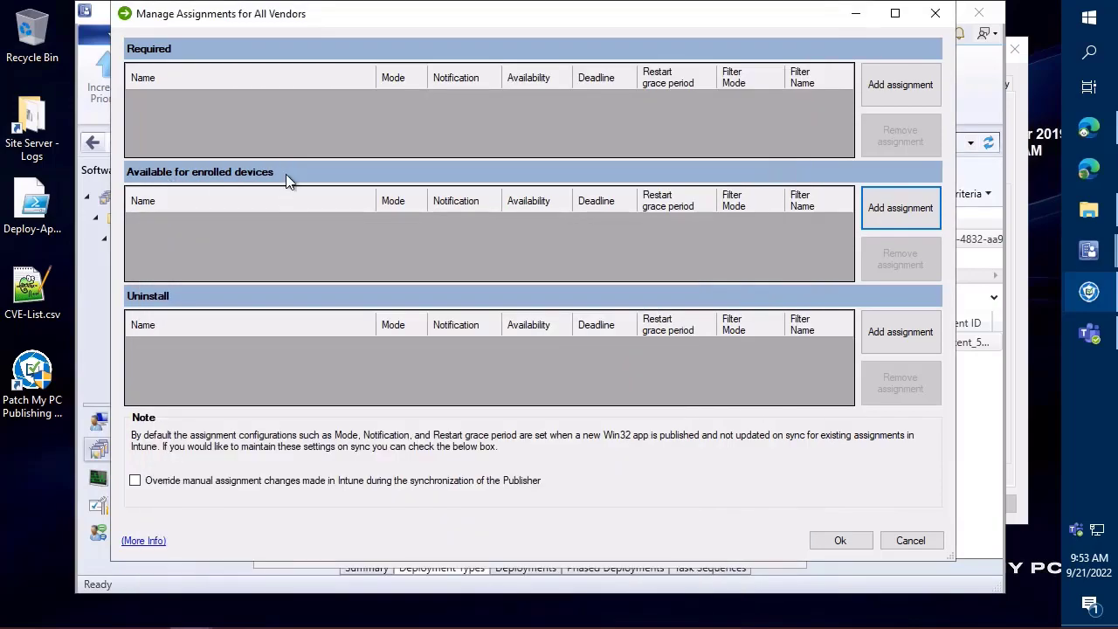
Add an assignment for All Users under Available for enrolled devices
left_click(891, 206)
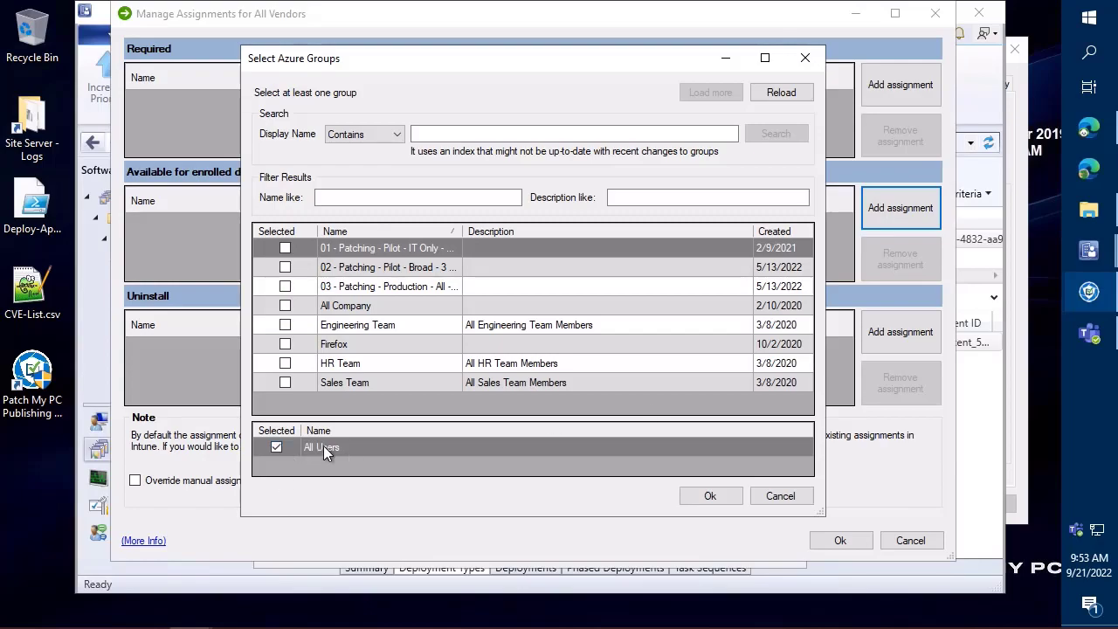
left_click(276, 446)
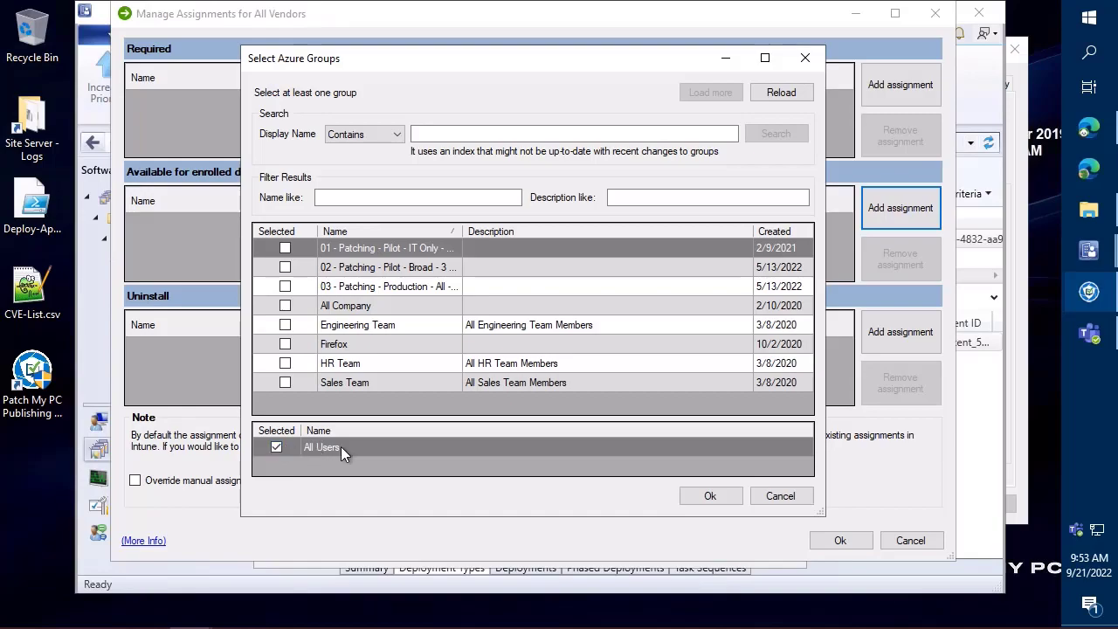
left_click(710, 496)
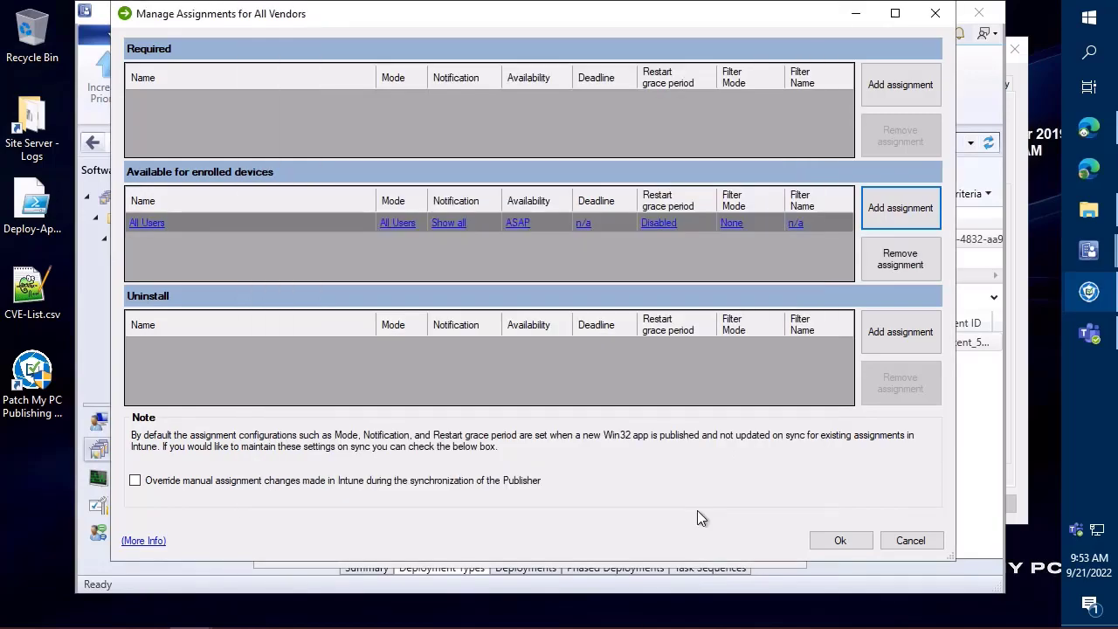
Add the 01 and 02 Patching Pilot groups and the 03 Patching Production group as available assignments for enrolled devices
left_click(911, 214)
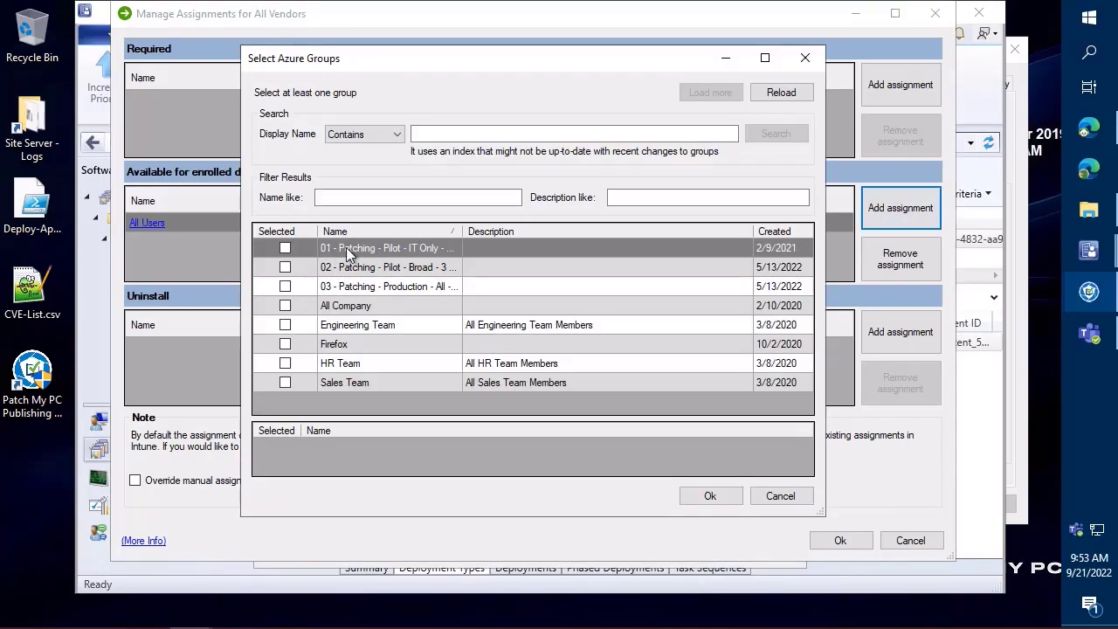
left_click(285, 266)
left_click(285, 287)
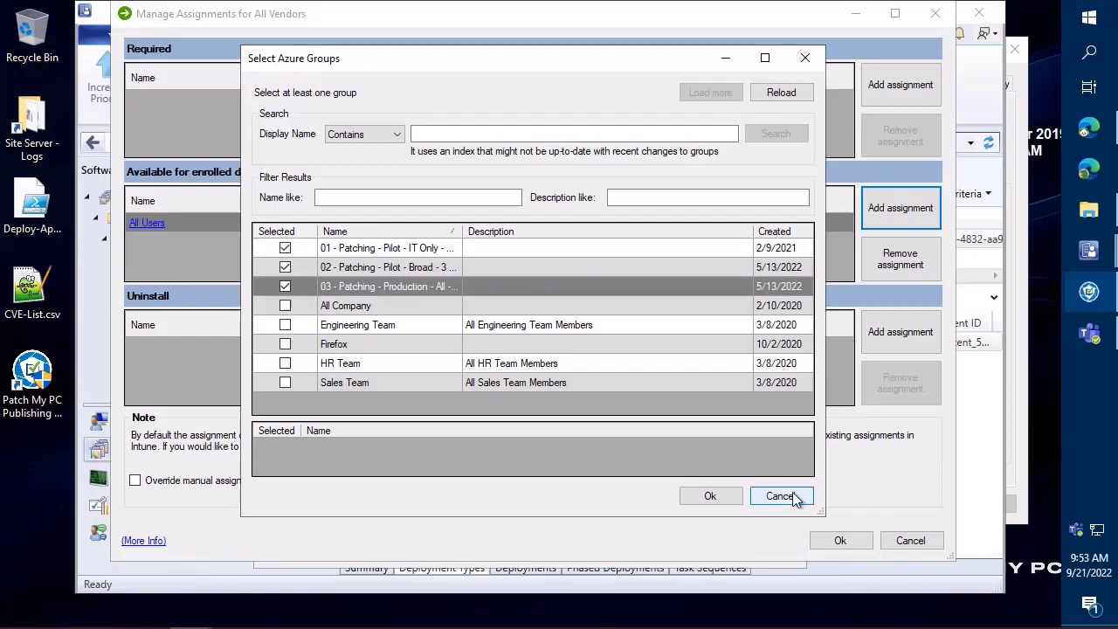
left_click(736, 494)
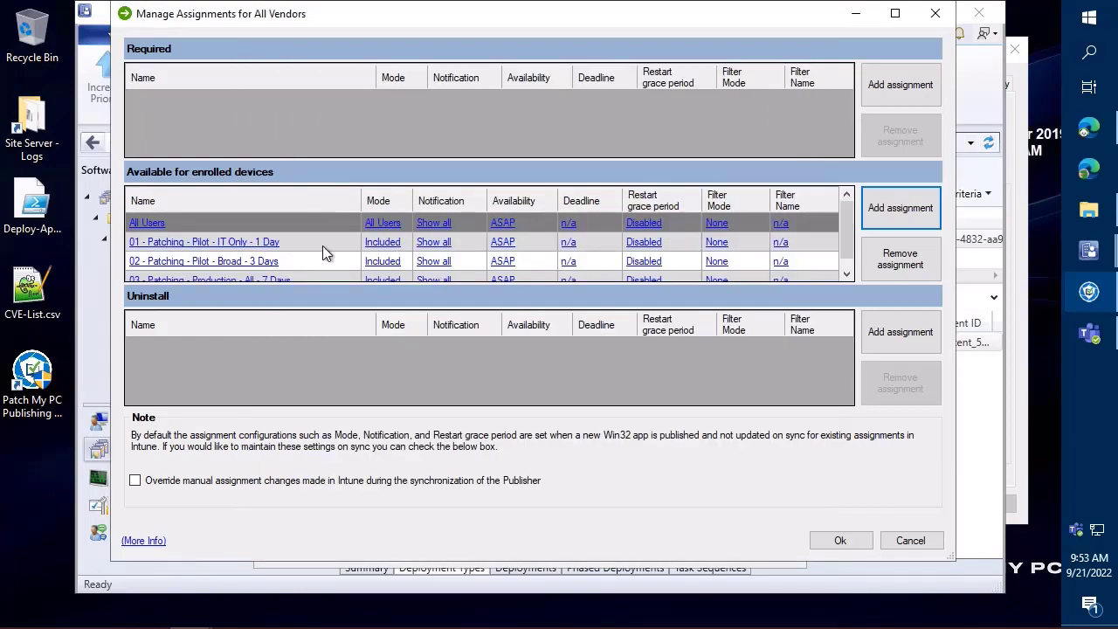
left_click(272, 248)
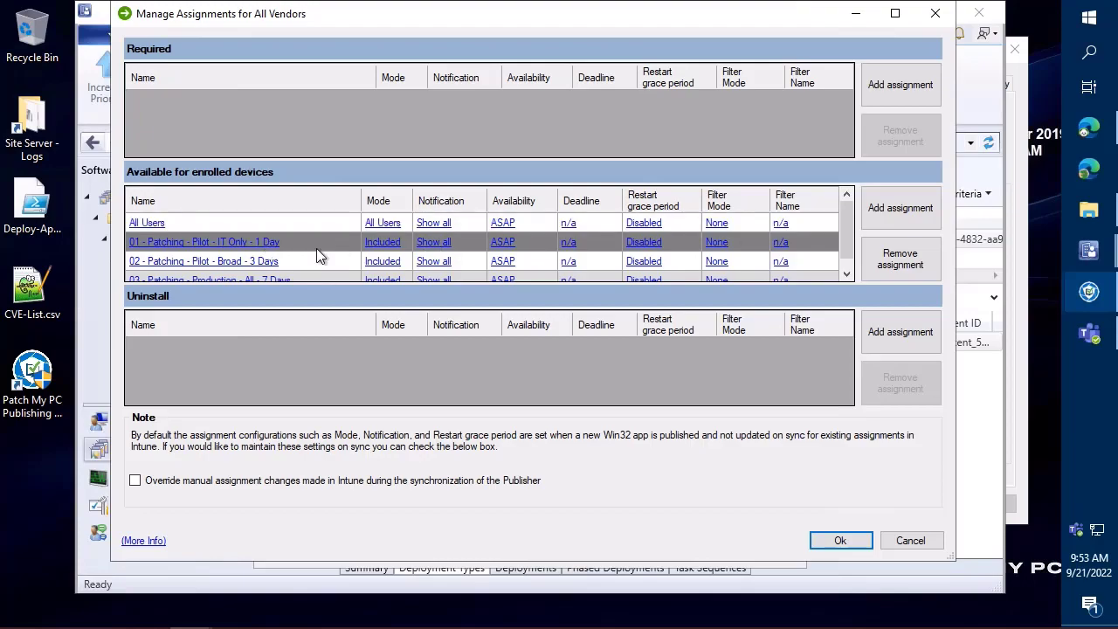
left_click(307, 275, "shift")
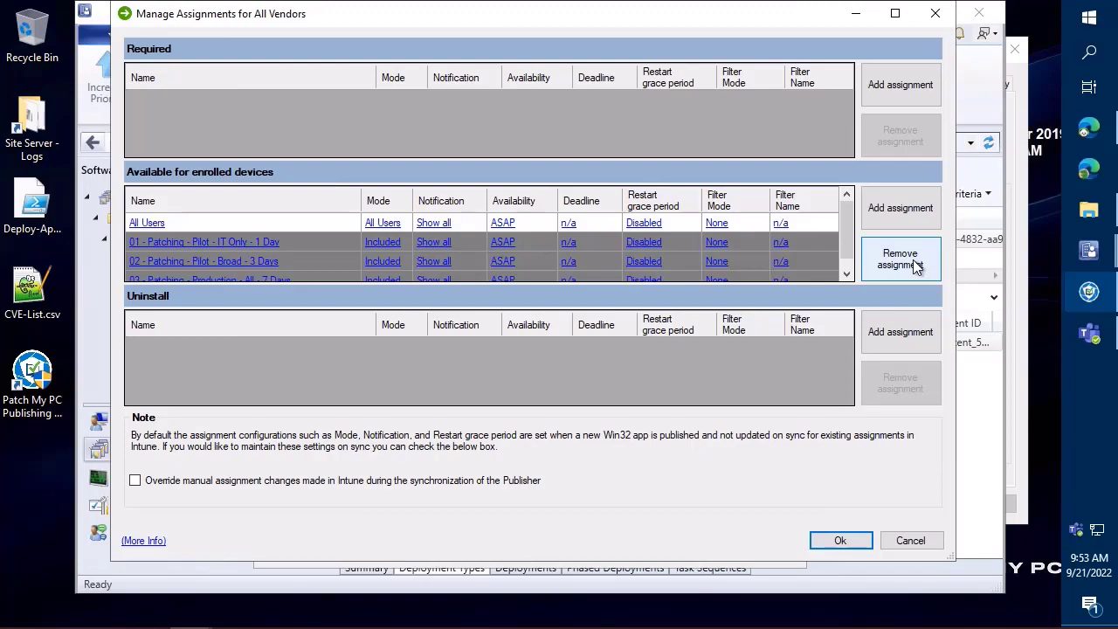
Add the HR Team and Sales Team groups as available assignments for enrolled devices
left_click(900, 207)
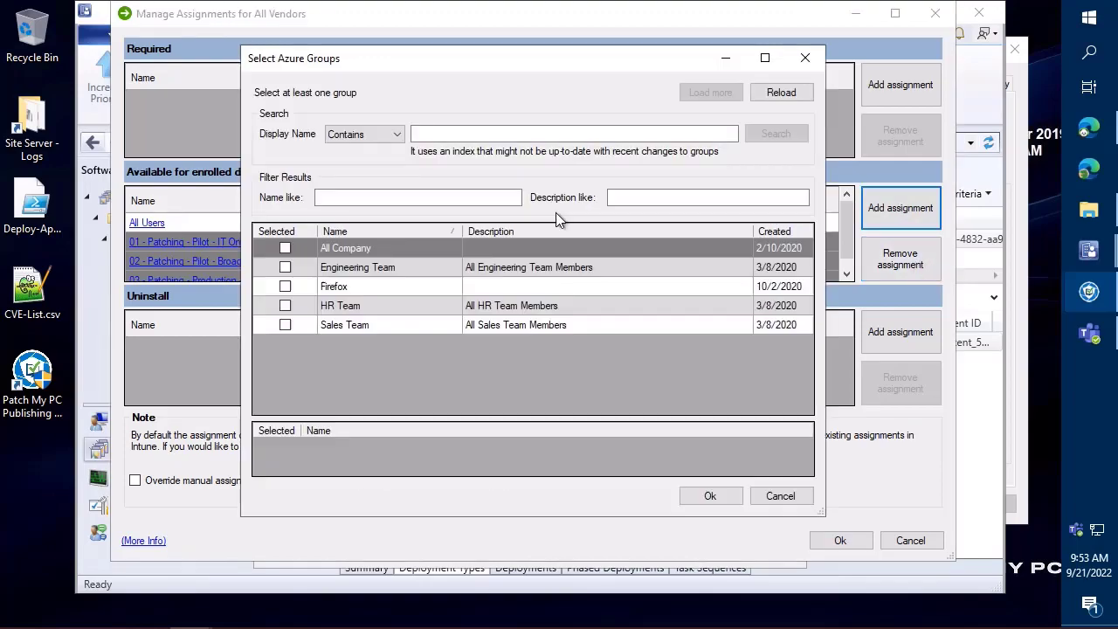
left_click(286, 305)
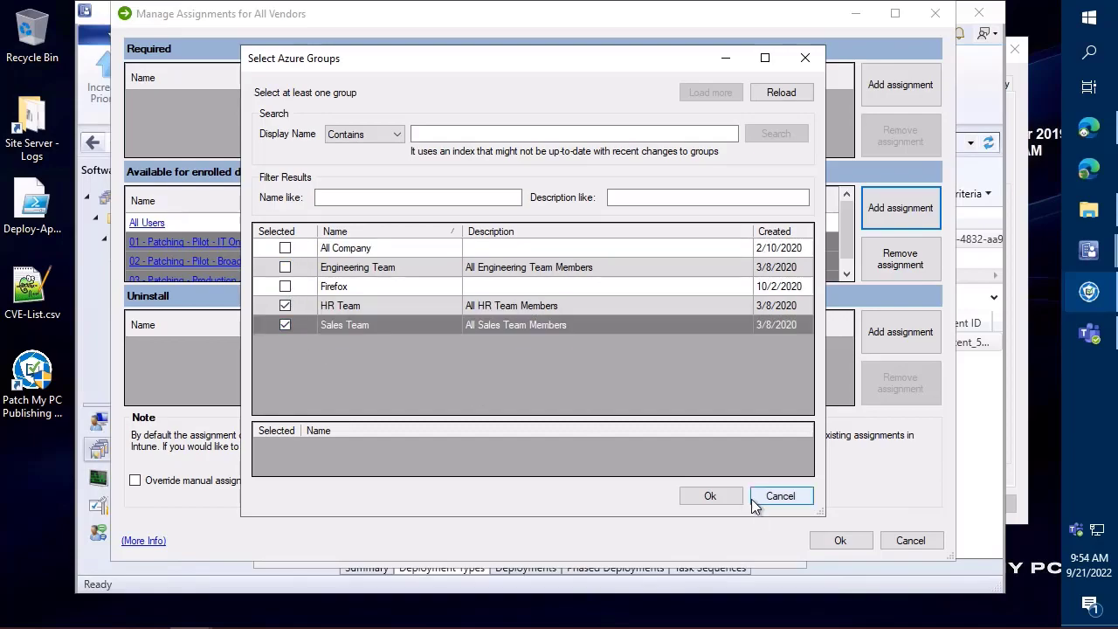
left_click(710, 495)
scroll(534, 223, "down", 1)
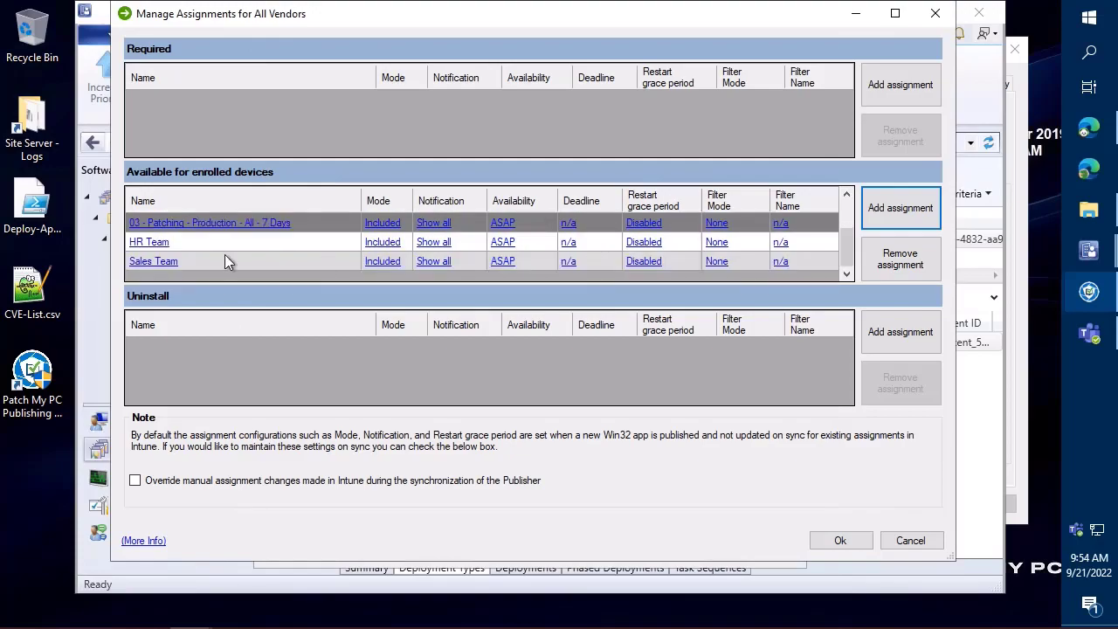
Review the availability and restart grace period options of the HR Team assignment, and set its mode to Excluded
left_click(161, 242)
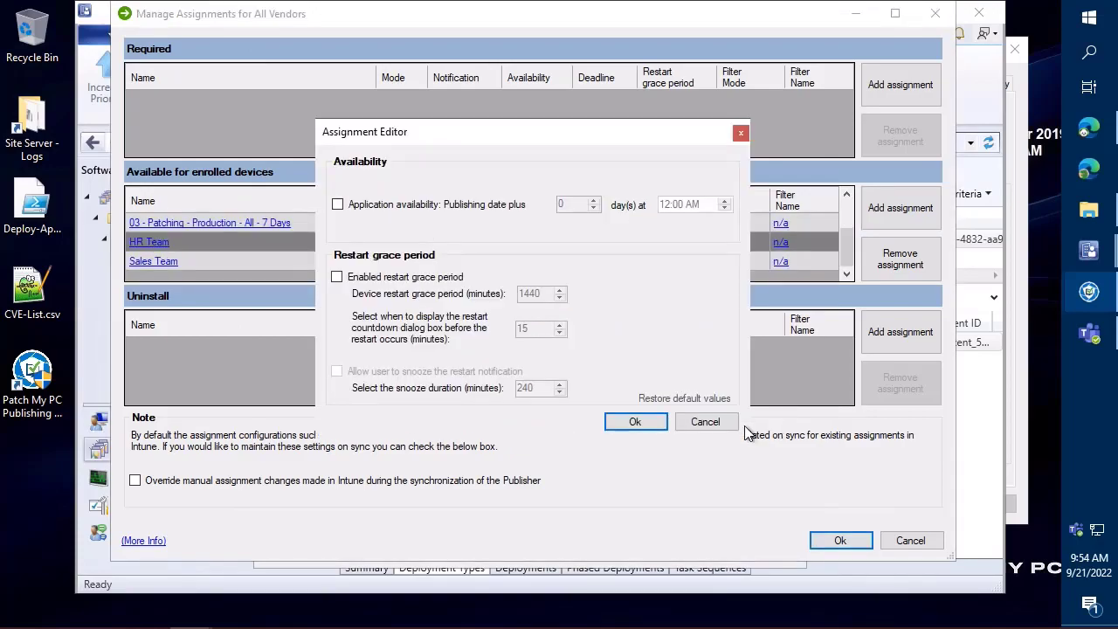
left_click(401, 207)
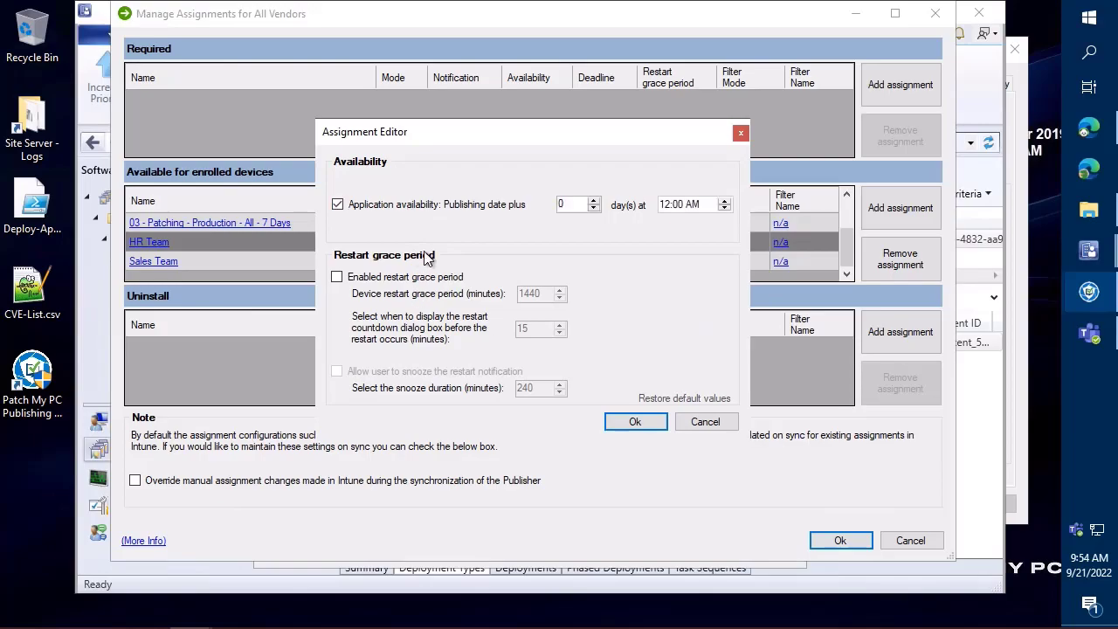
key("space")
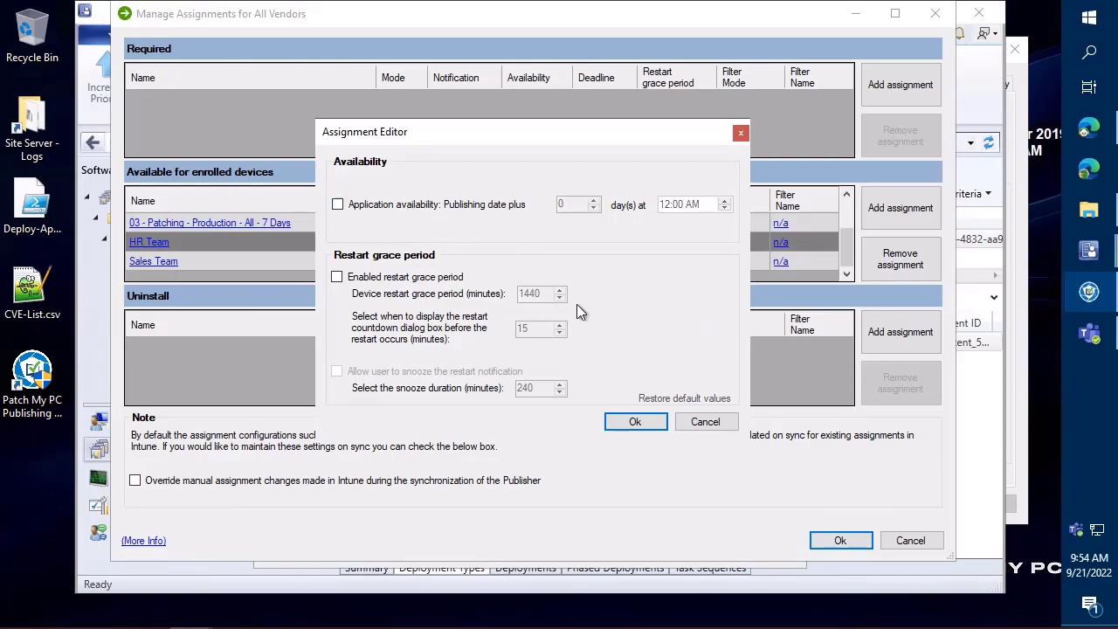
left_click(690, 421)
left_click(376, 247)
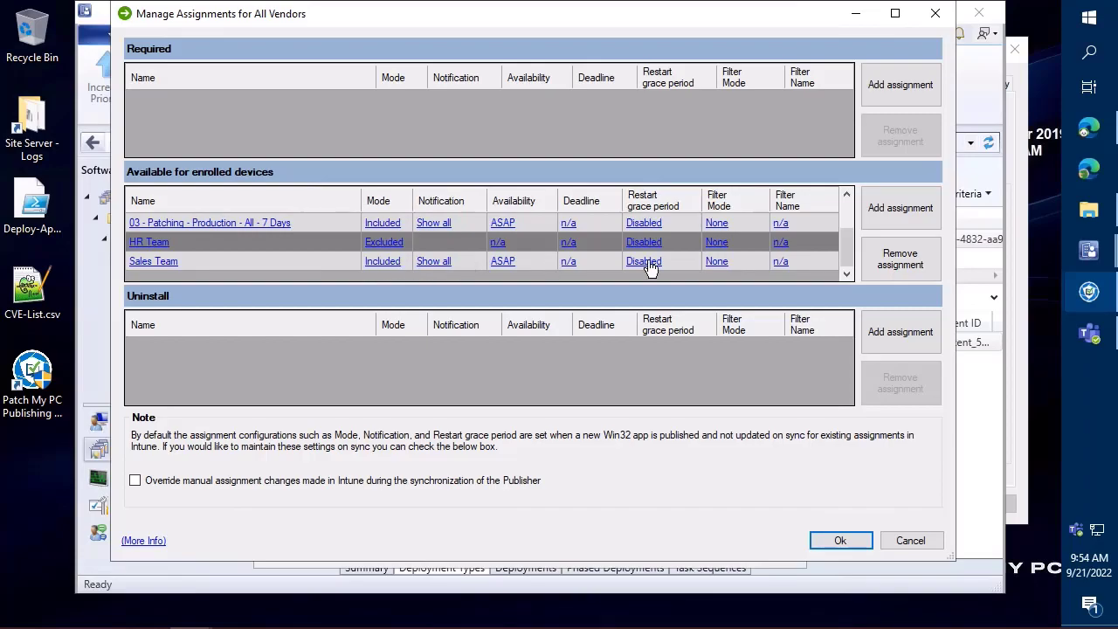
Try the Include filter mode on the Sales Team assignment and view the selectable Intune filters
left_click(712, 264)
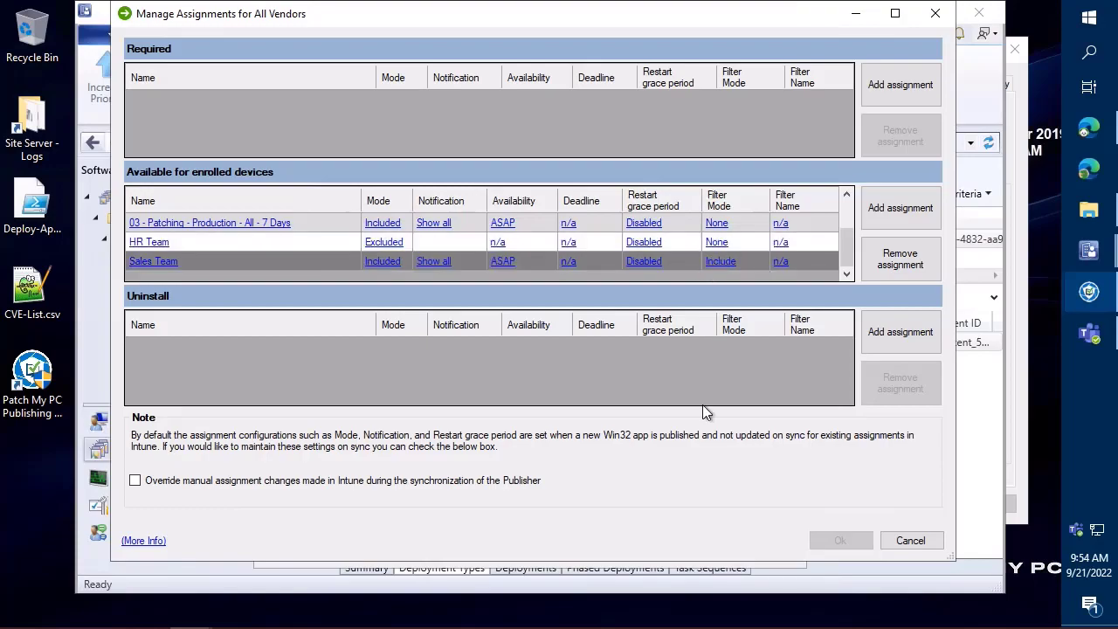
left_click(724, 264)
left_click(724, 263)
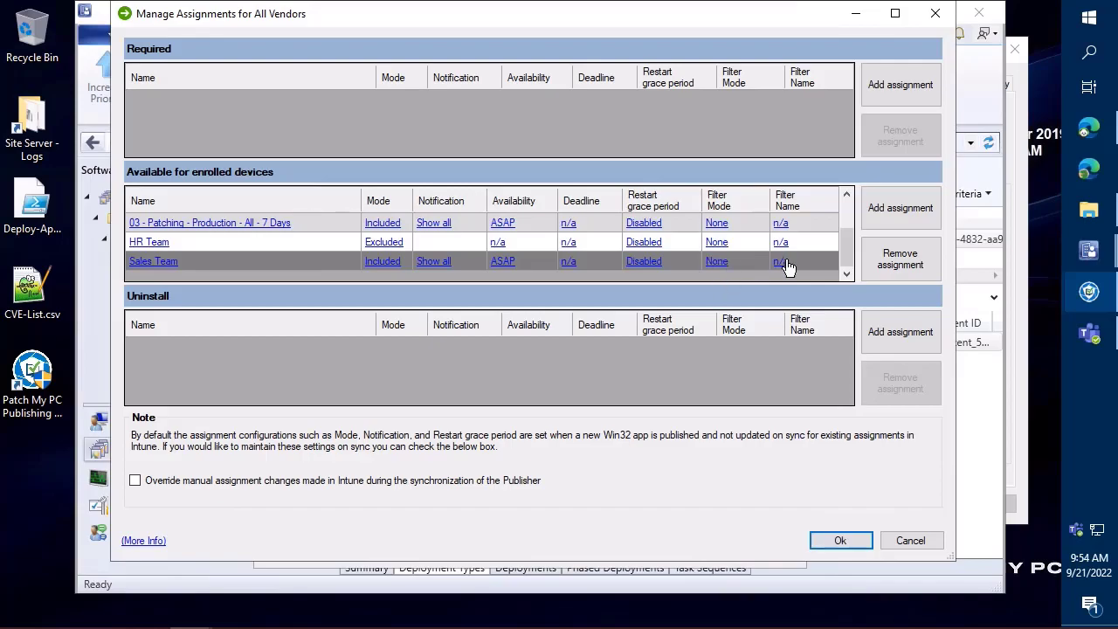
left_click(719, 264)
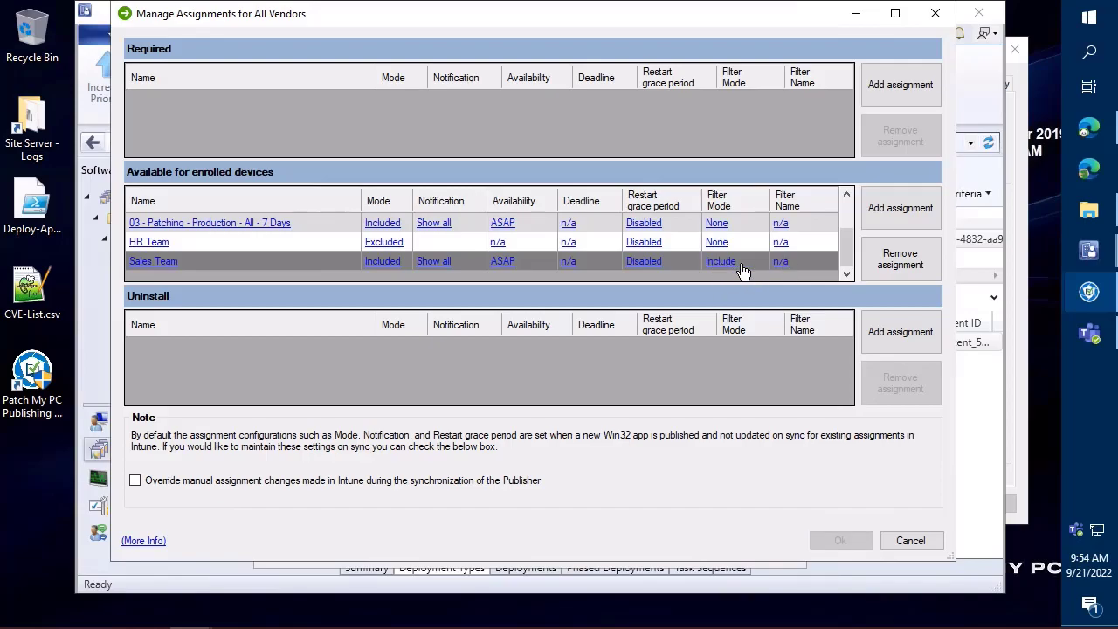
left_click(780, 262)
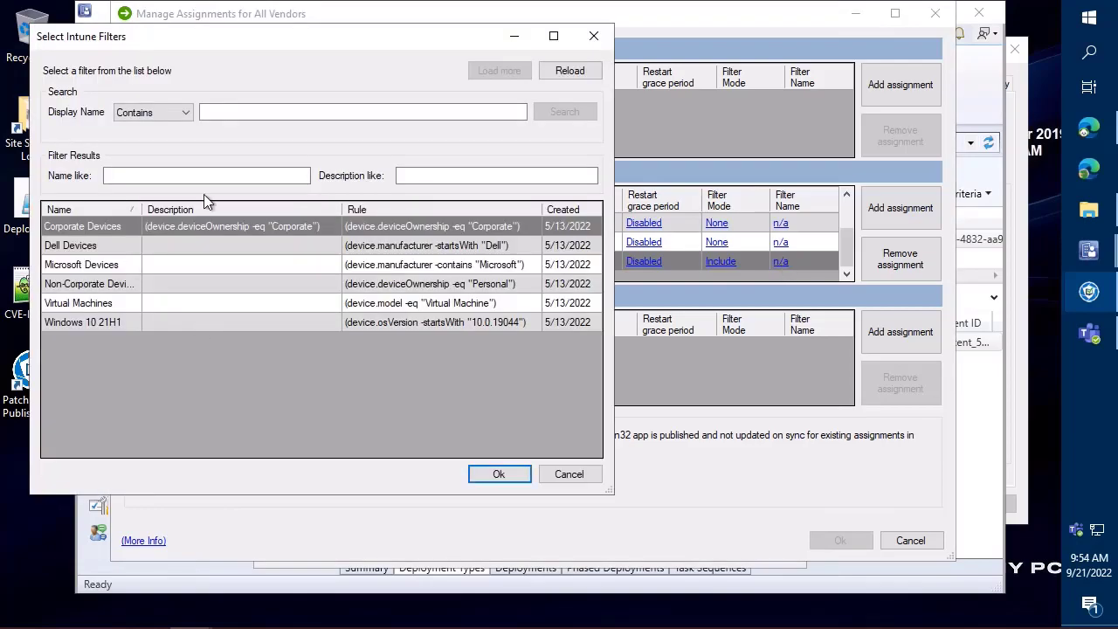
left_click(593, 36)
Set the Sales Team assignment's filter mode to Exclude and choose the Dell Devices filter
left_click(721, 262)
left_click(780, 262)
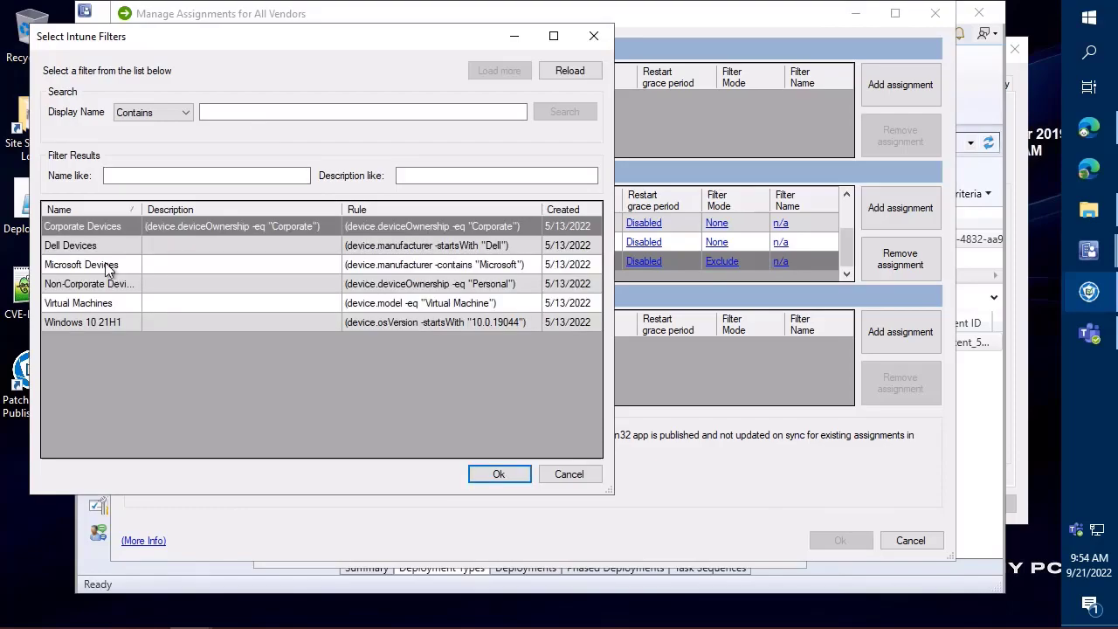
left_click(91, 264)
left_click(85, 249)
left_click(80, 265)
left_click(84, 249)
left_click(525, 472)
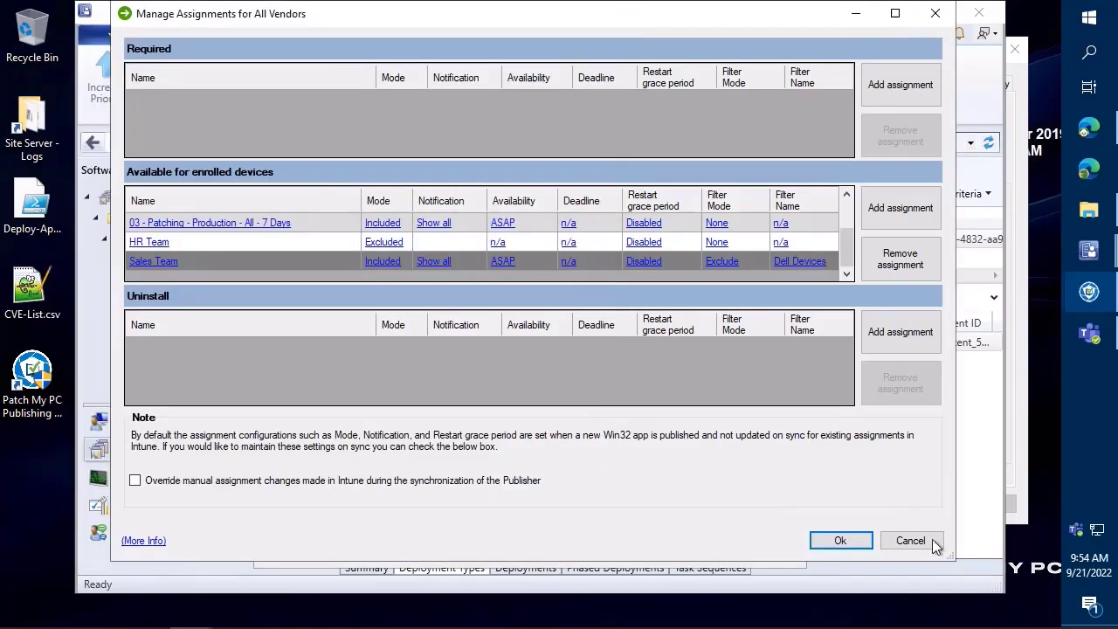
Remove the Patching Pilot and Patching Production groups from the assignments available for enrolled devices
left_click(198, 248)
scroll(262, 247, "up", 2)
scroll(320, 246, "down", 2)
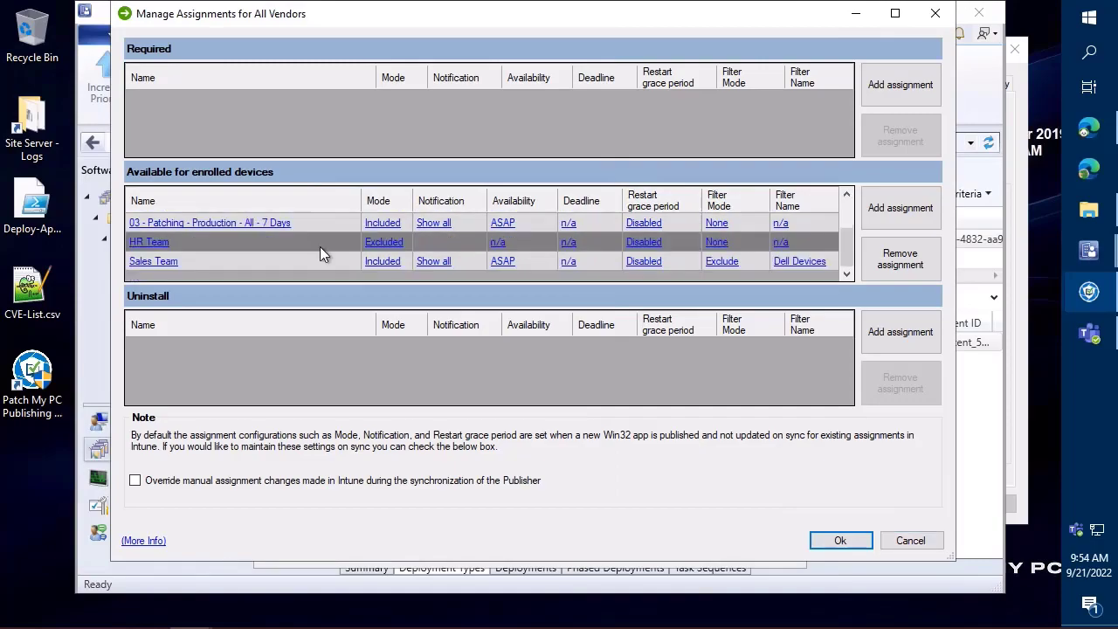
left_click(321, 228)
scroll(318, 240, "up", 1)
left_click(316, 242, "shift")
left_click(900, 260)
left_click(283, 258)
left_click(255, 239)
left_click(258, 219)
left_click(255, 244)
left_click(261, 263)
left_click(266, 242)
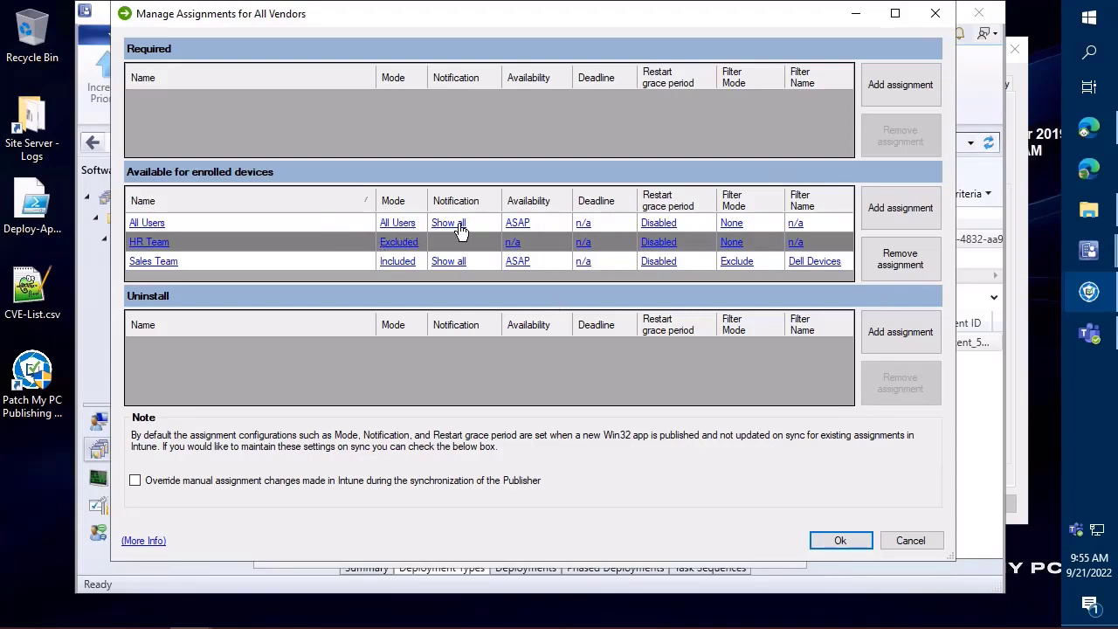
Try delaying the All Users assignment's availability by a number of days after the publishing date
double_click(150, 222)
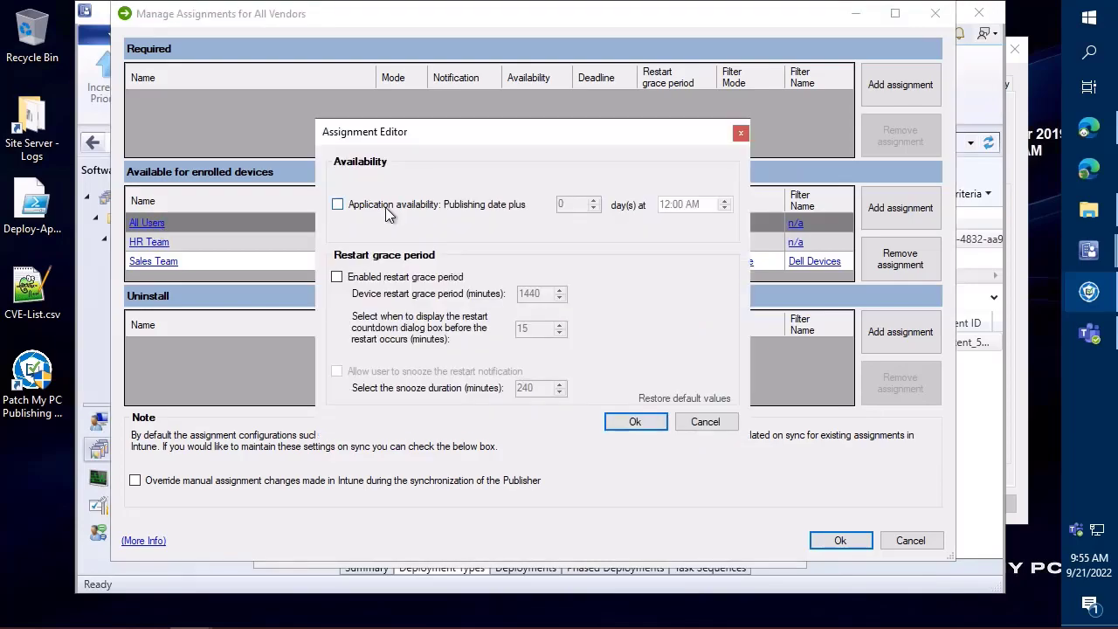
left_click(406, 206)
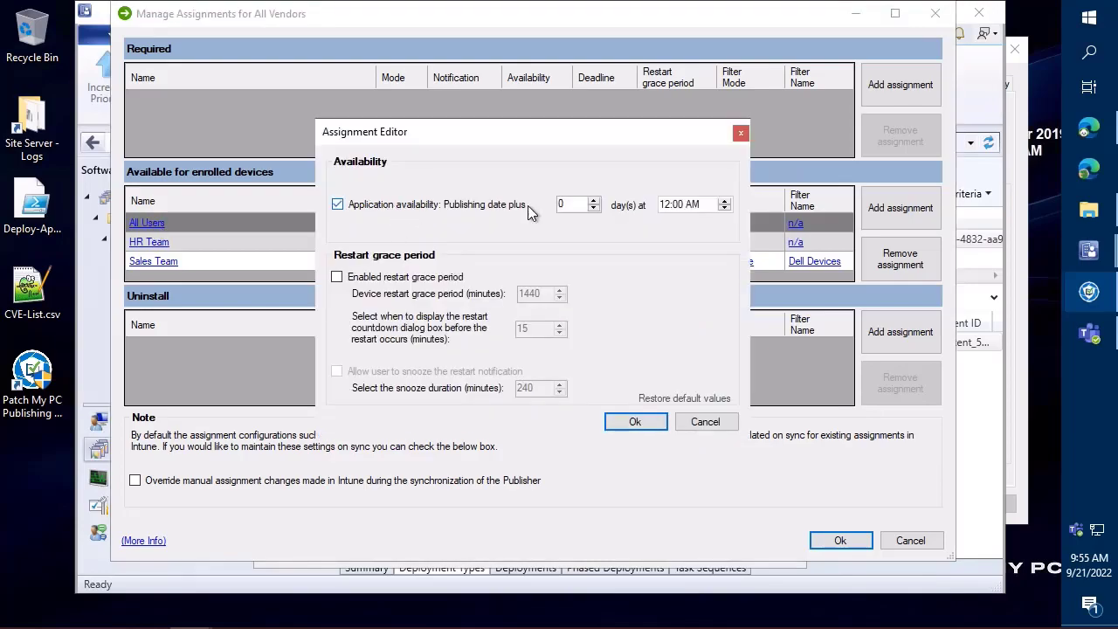
left_click(597, 200)
left_click(692, 423)
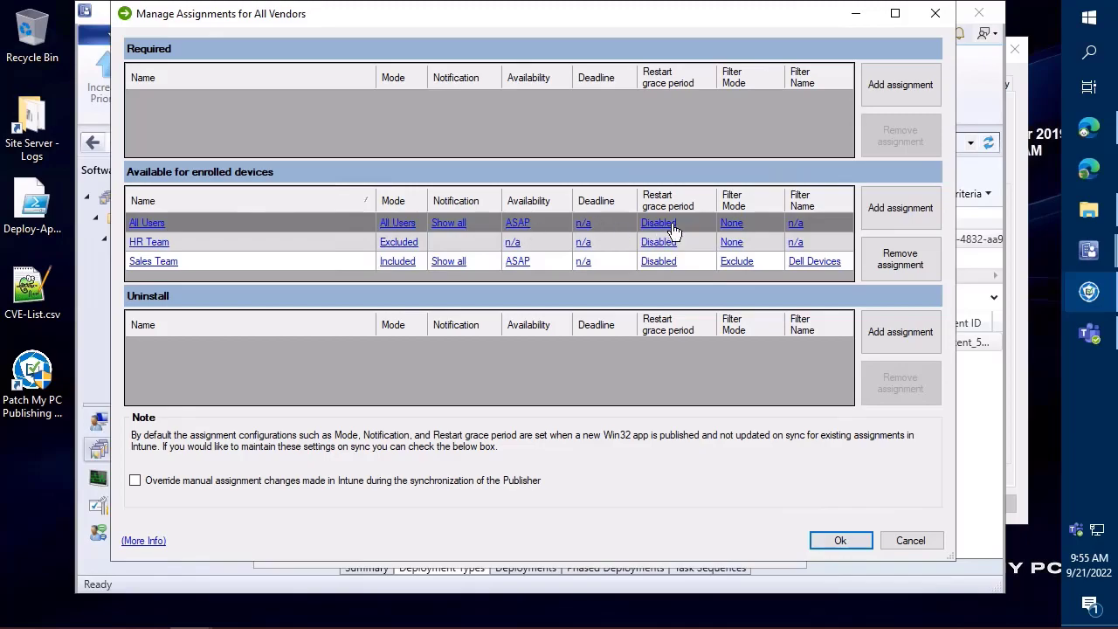
Remove the HR Team and Sales Team assignments and save the assignments for all vendors
left_click(316, 241)
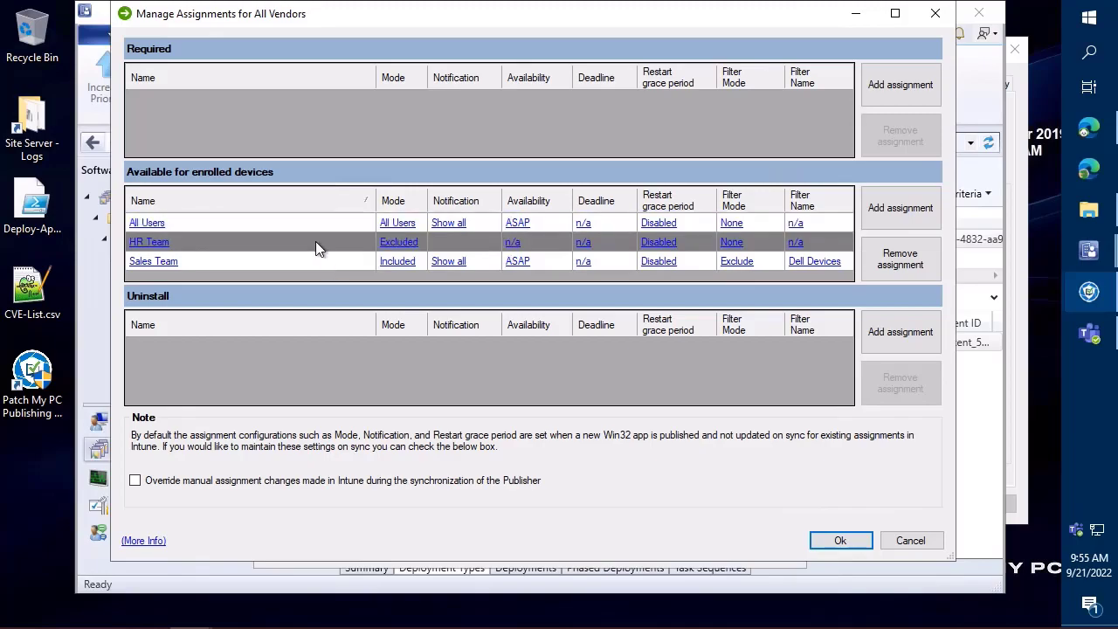
left_click(282, 266)
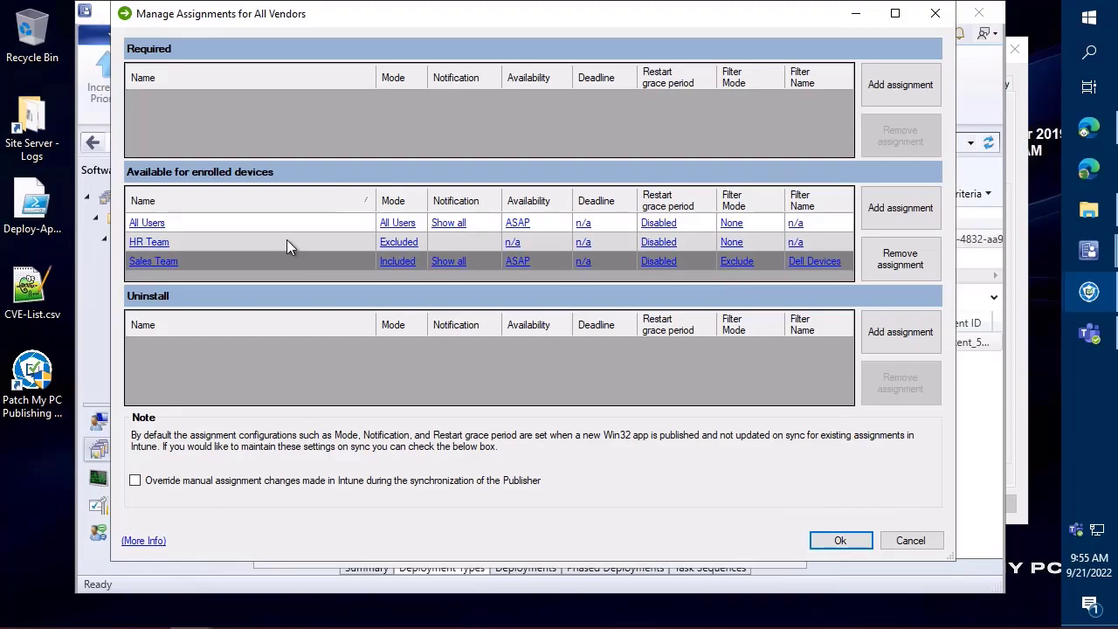
left_click(288, 241, "ctrl")
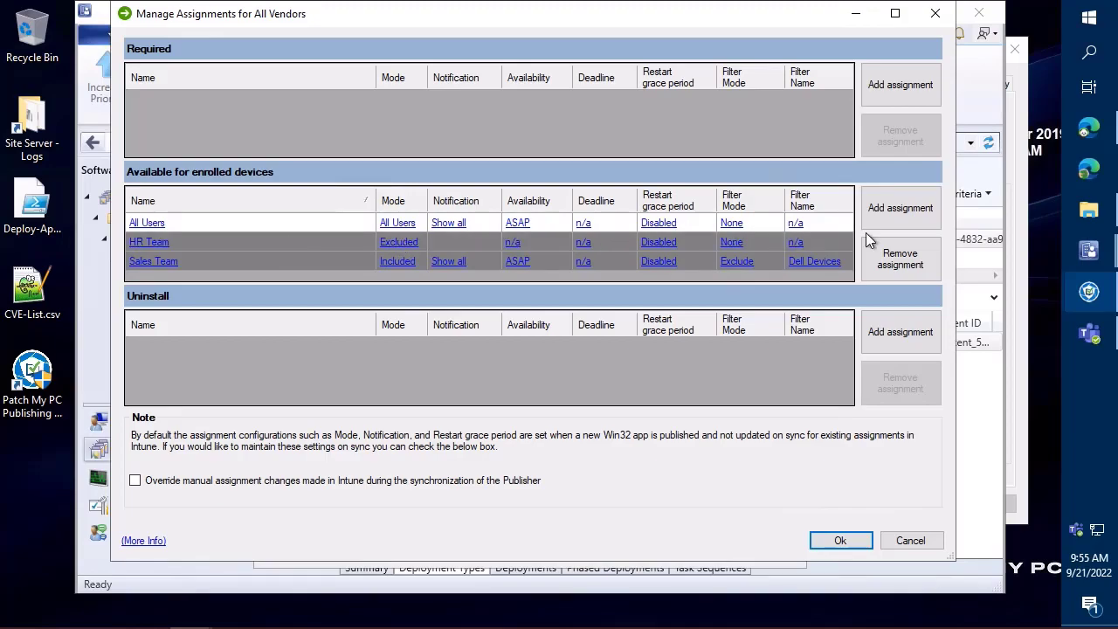
left_click(902, 259)
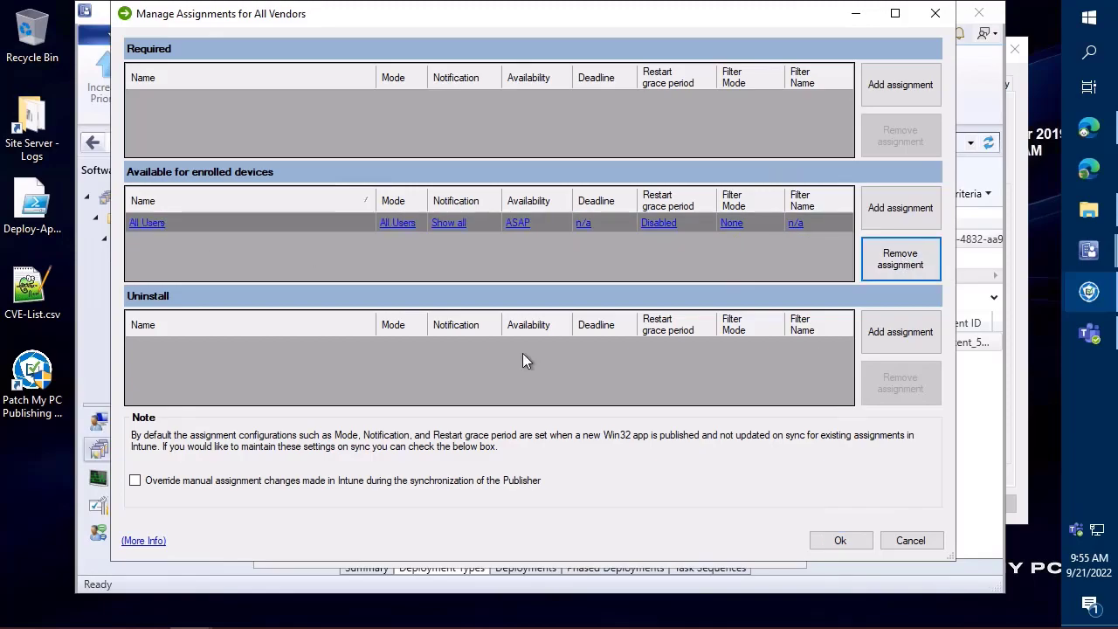
left_click(856, 540)
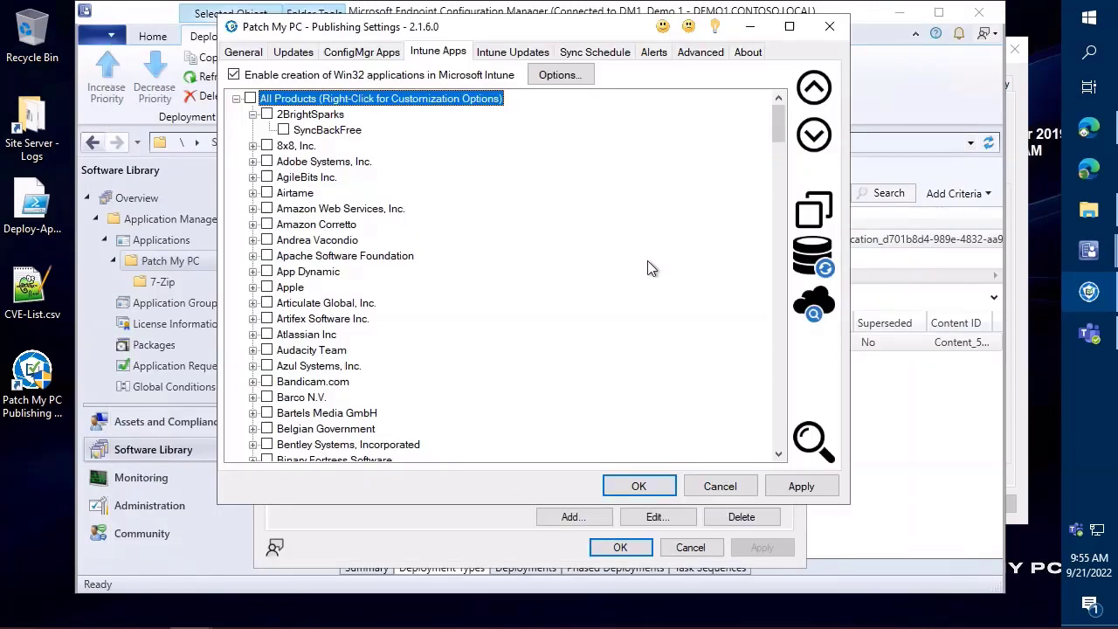
Search the Intune Apps products for 7-Zip and enable 7-Zip (x64) - MSI Install
key("ctrl+f")
type("7-")
key("Return")
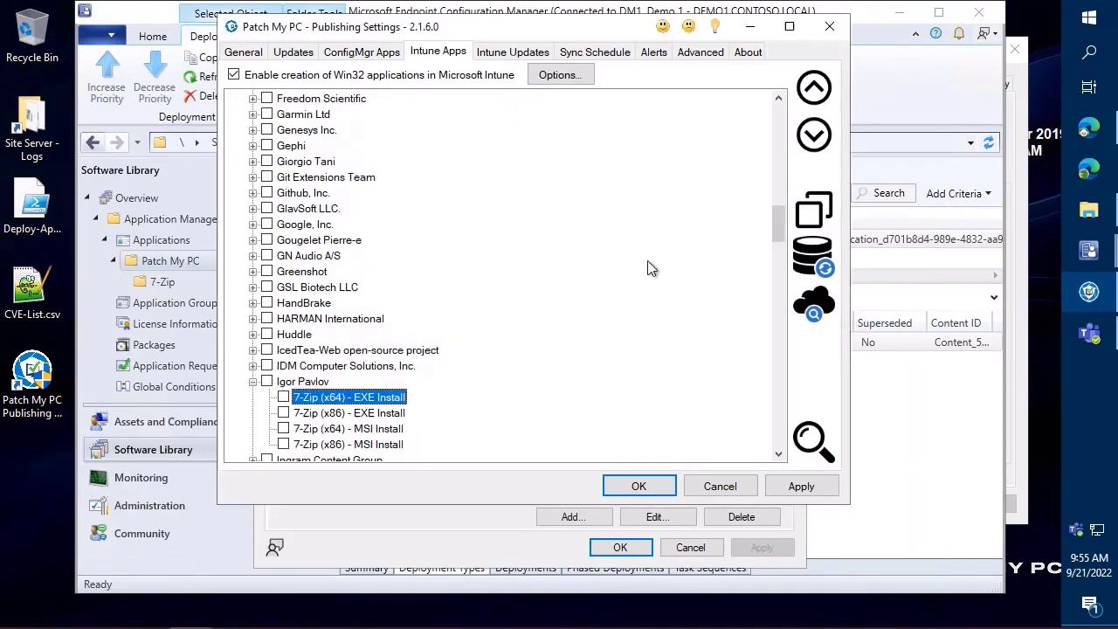
scroll(524, 314, "down", 1)
left_click(283, 382)
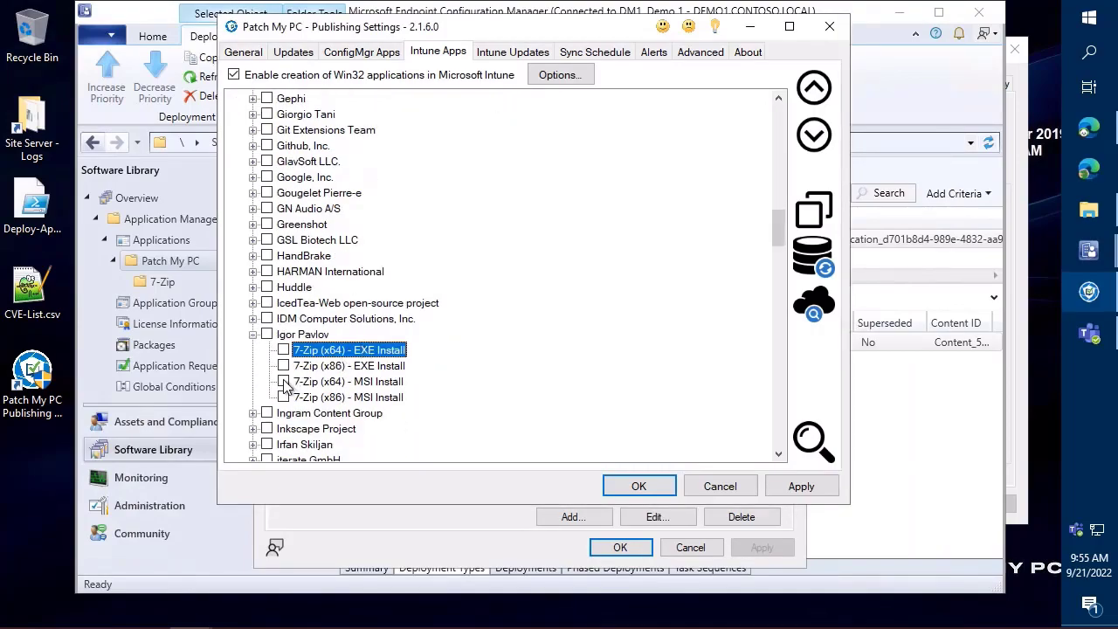
Enable installation logging and desktop shortcut deletion for the 7-Zip (x64) - MSI Install product
right_click(343, 382)
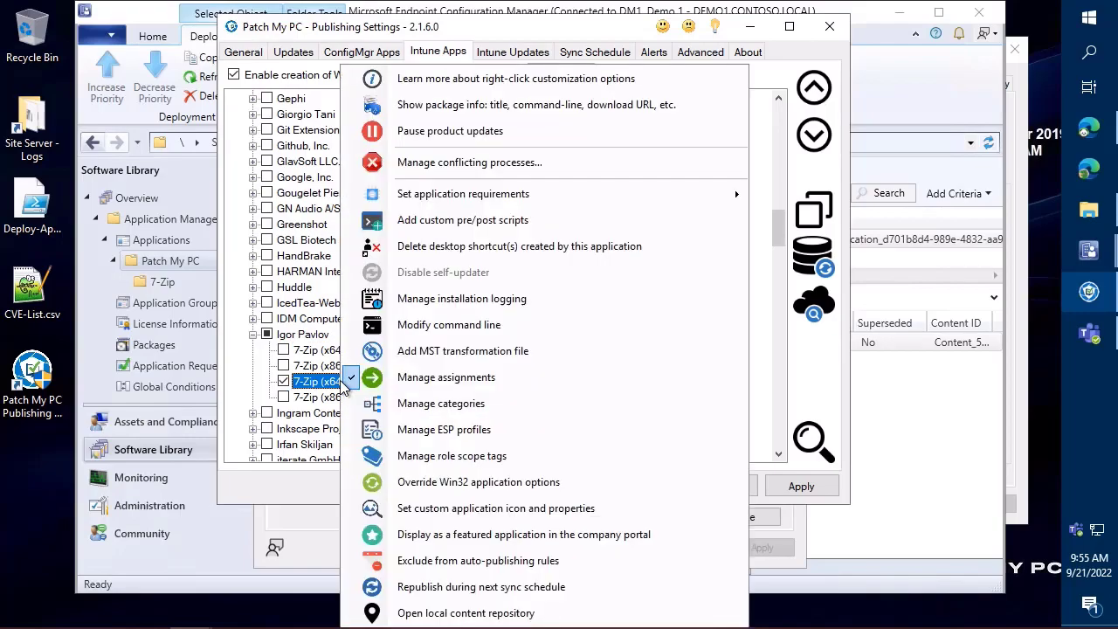
left_click(441, 298)
left_click(447, 201)
left_click(458, 253)
left_click(673, 341)
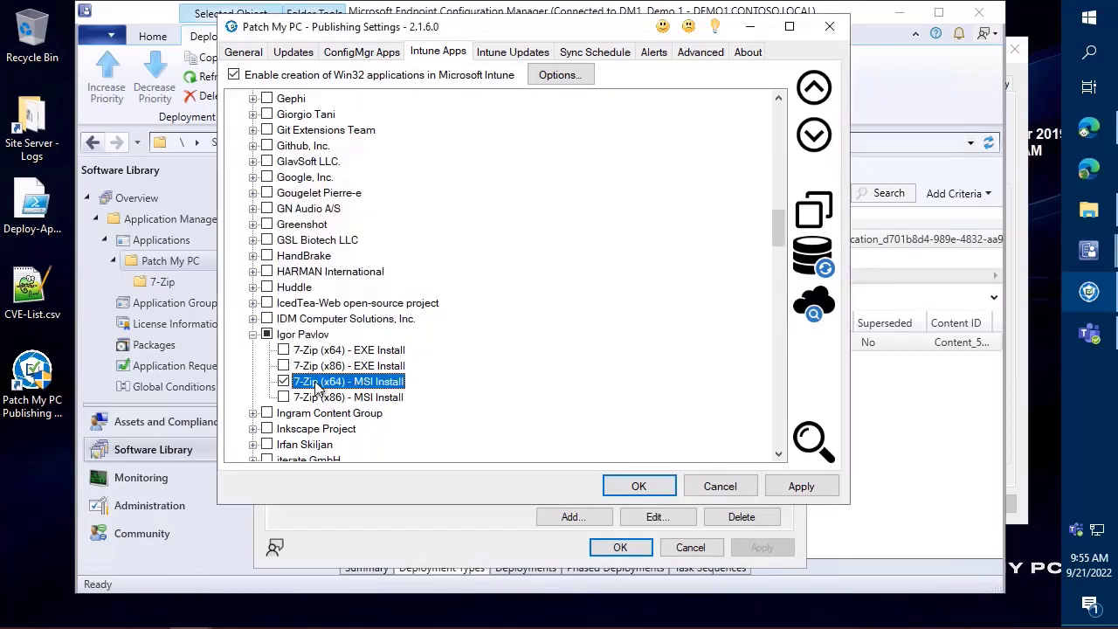
right_click(319, 387)
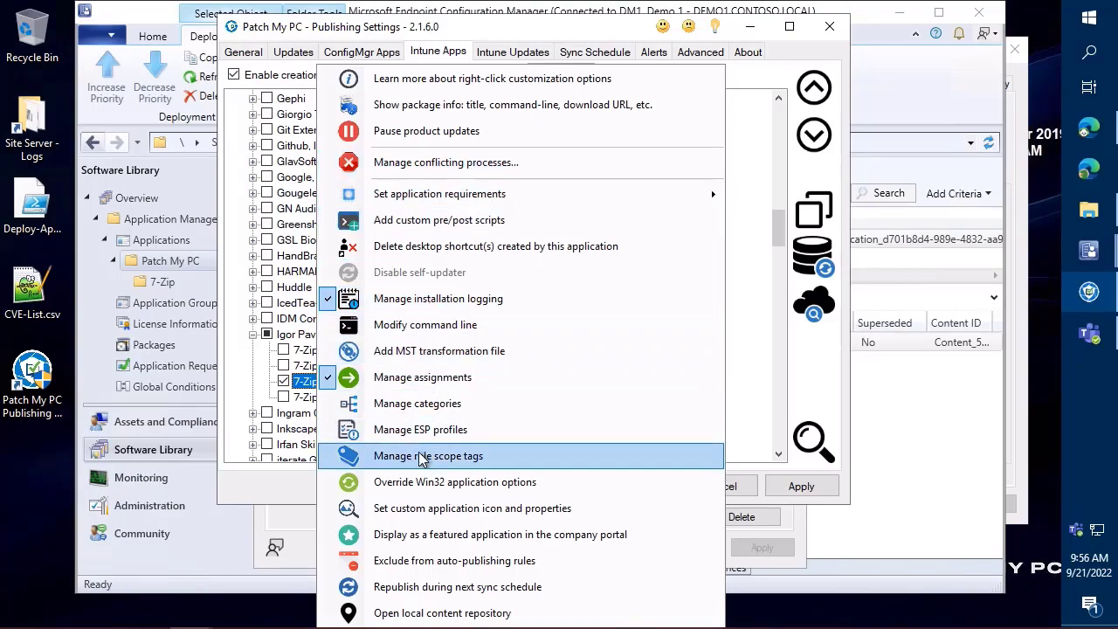
left_click(391, 248)
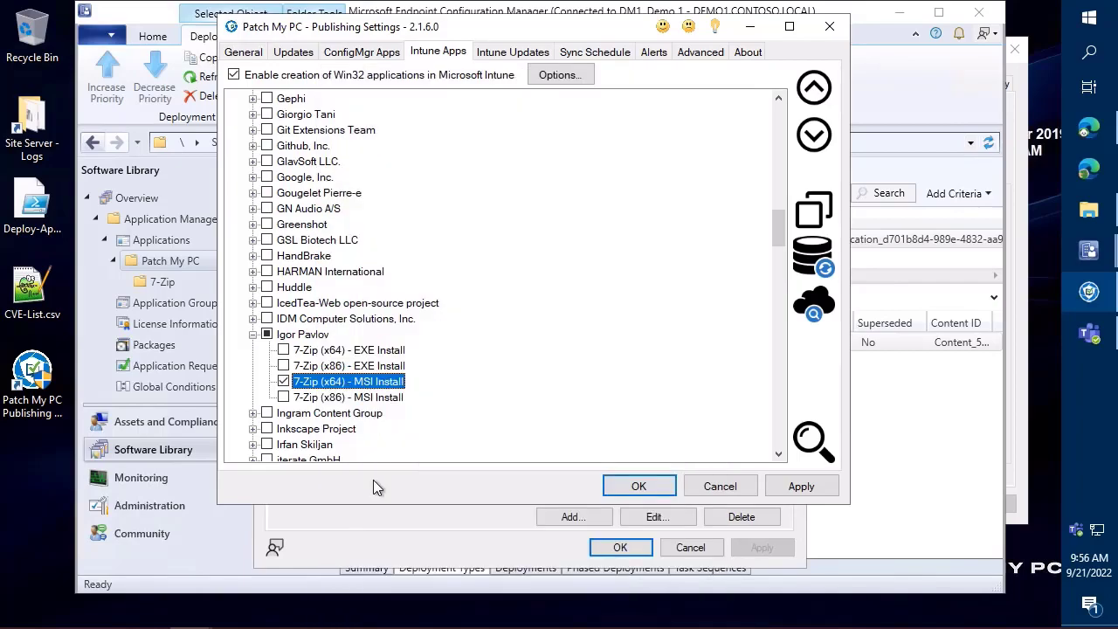
Run a publishing service sync, saving the pending settings changes first
scroll(738, 227, "up", 5)
left_click(622, 54)
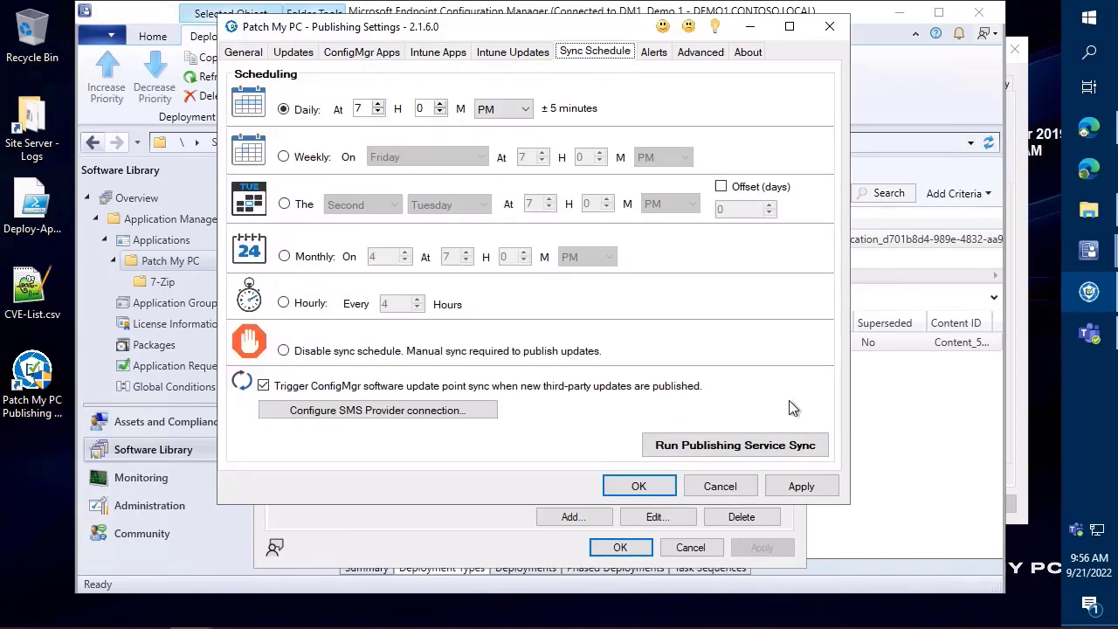
left_click(782, 446)
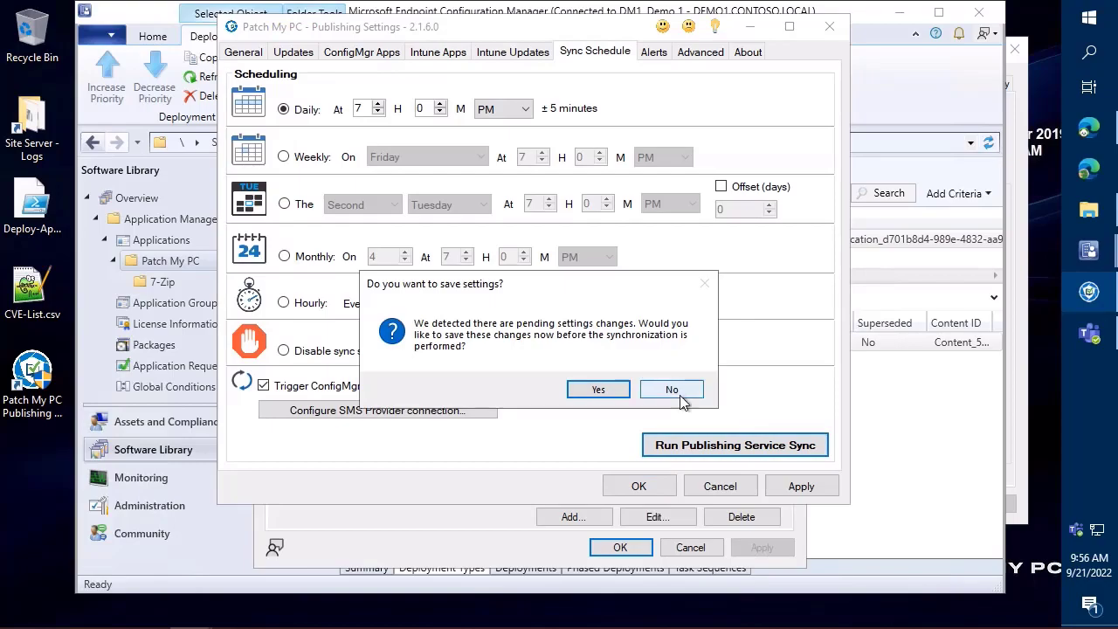
left_click(598, 390)
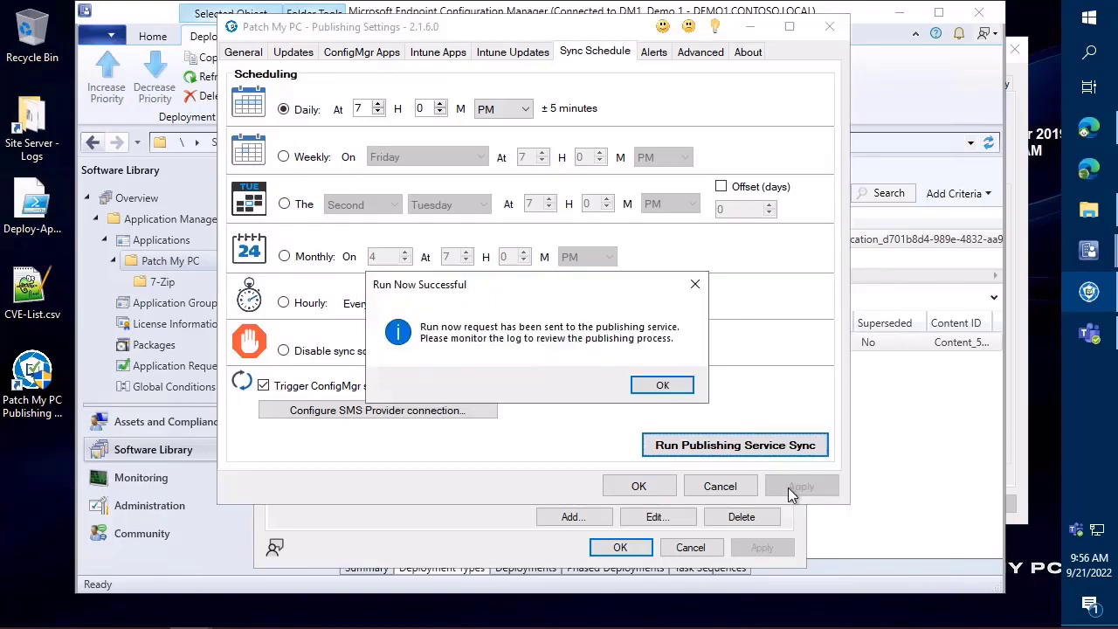
left_click(663, 385)
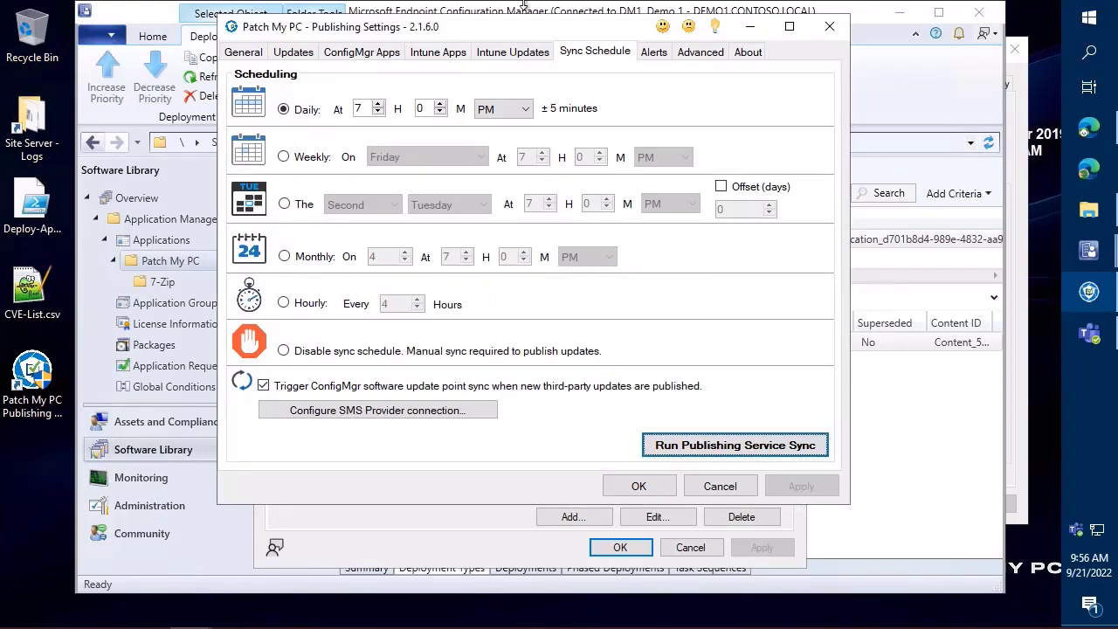
Open the Enrollment Status Page profile selection for All Products in Intune Apps
left_click(453, 57)
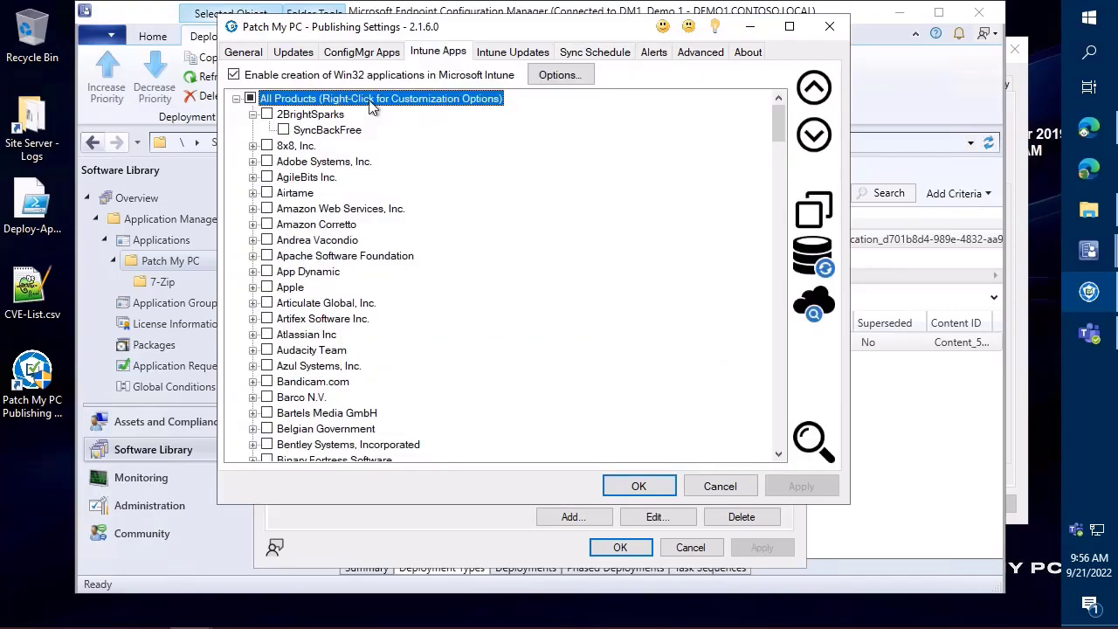
right_click(416, 100)
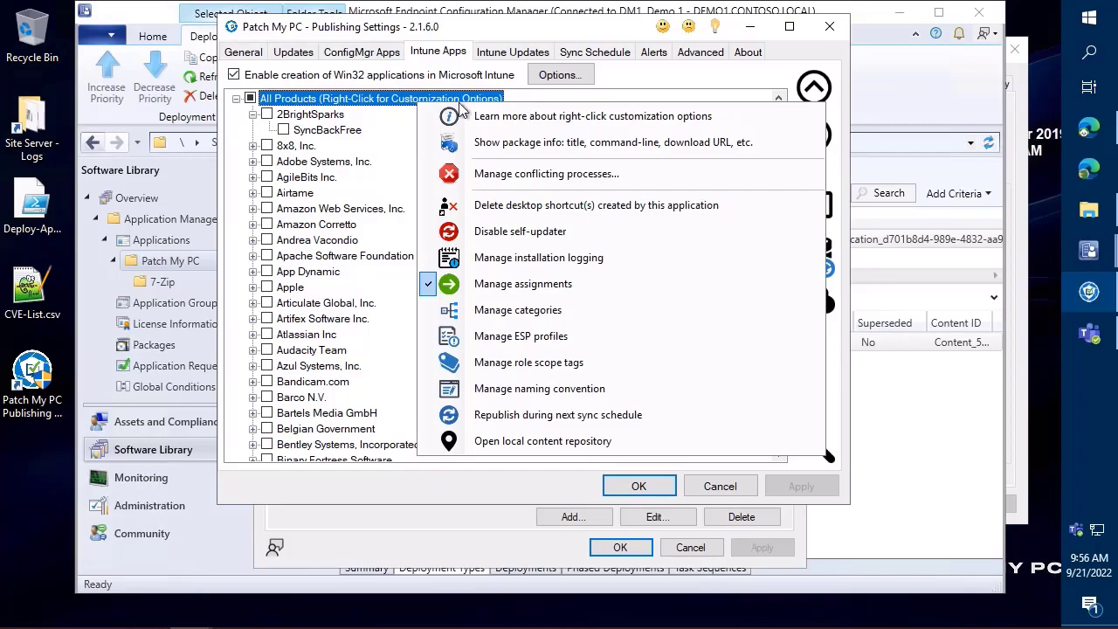
left_click(547, 339)
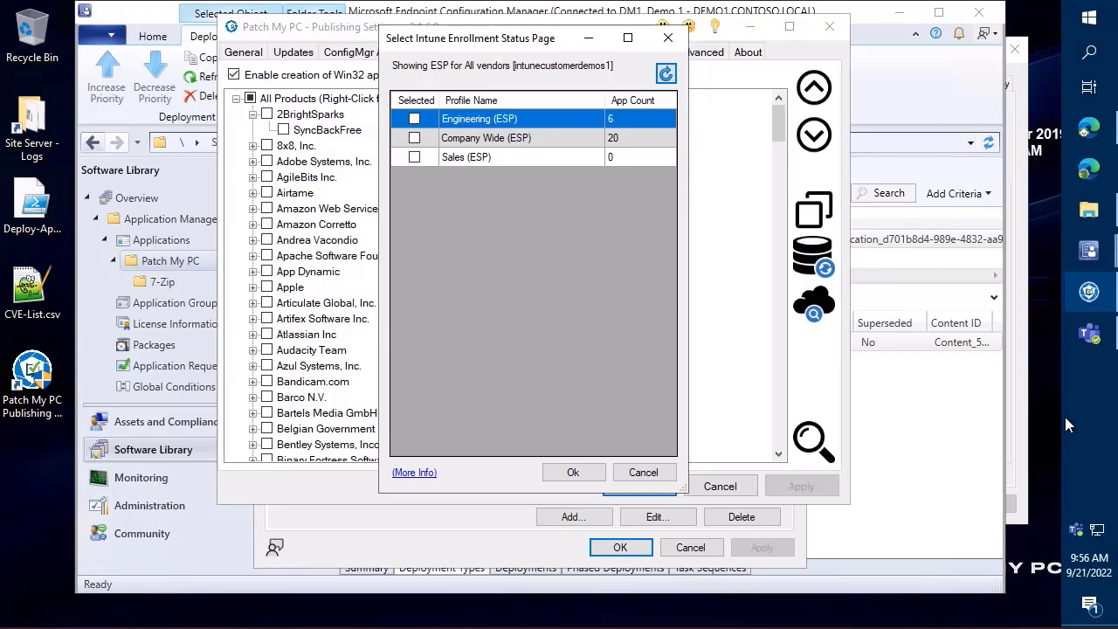
left_click(1090, 171)
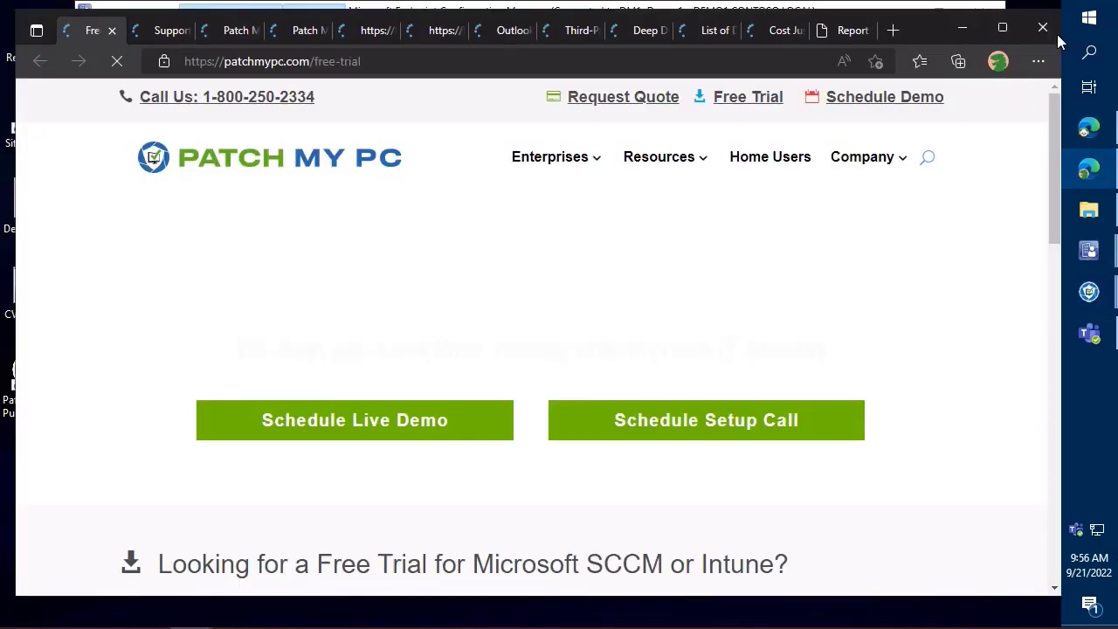
left_click(1091, 158)
left_click(1088, 127)
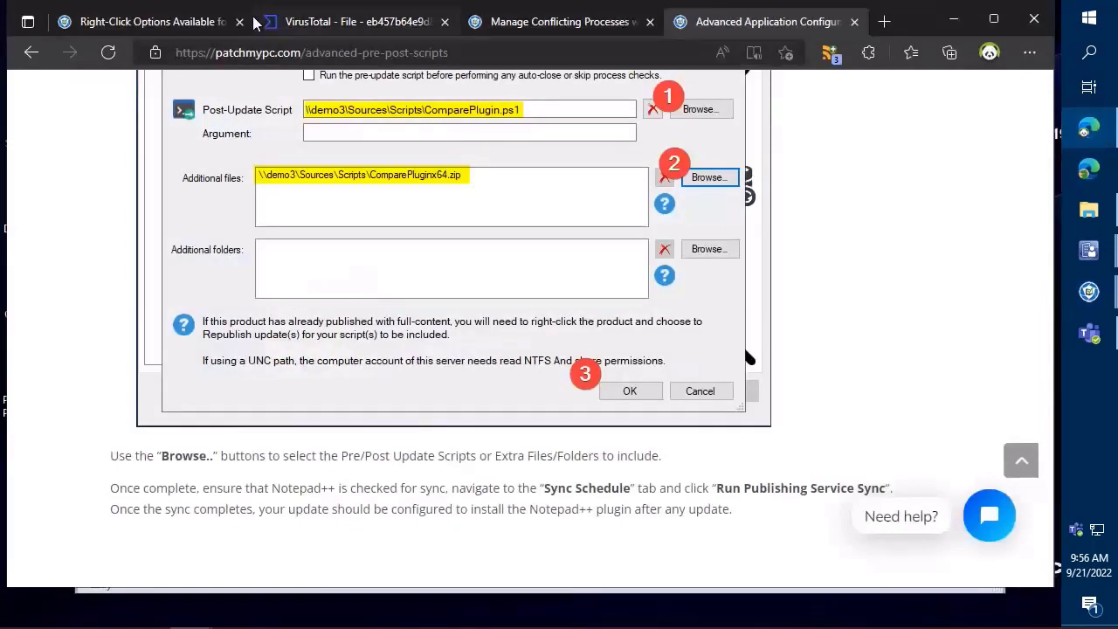
left_click(1034, 18)
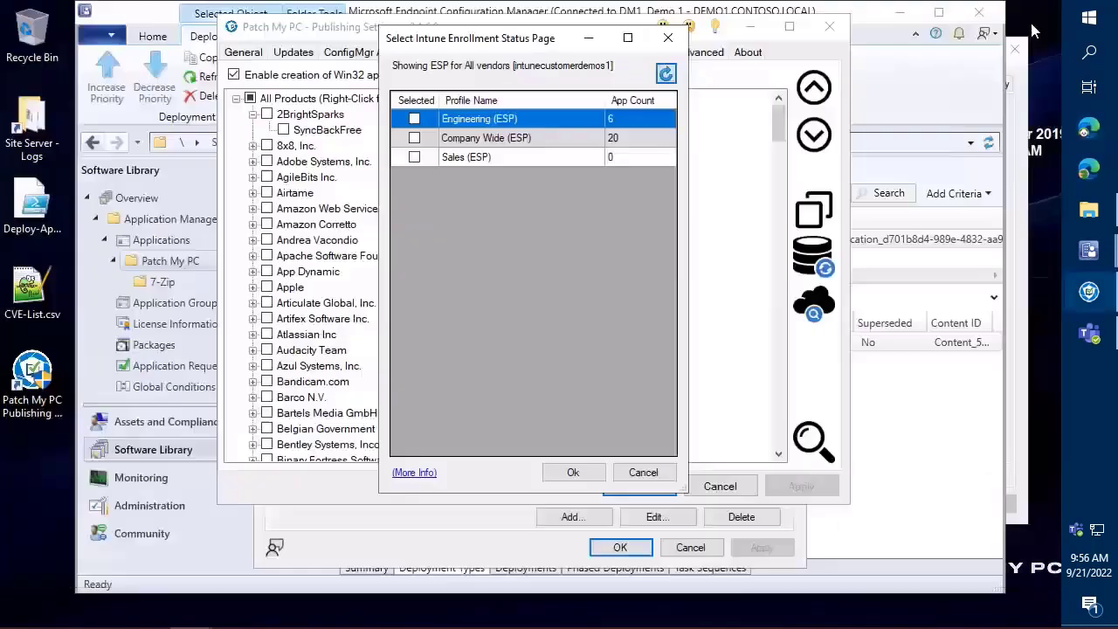
Switch to the Microsoft Endpoint Manager admin center in the Edge browser
left_click(1088, 128)
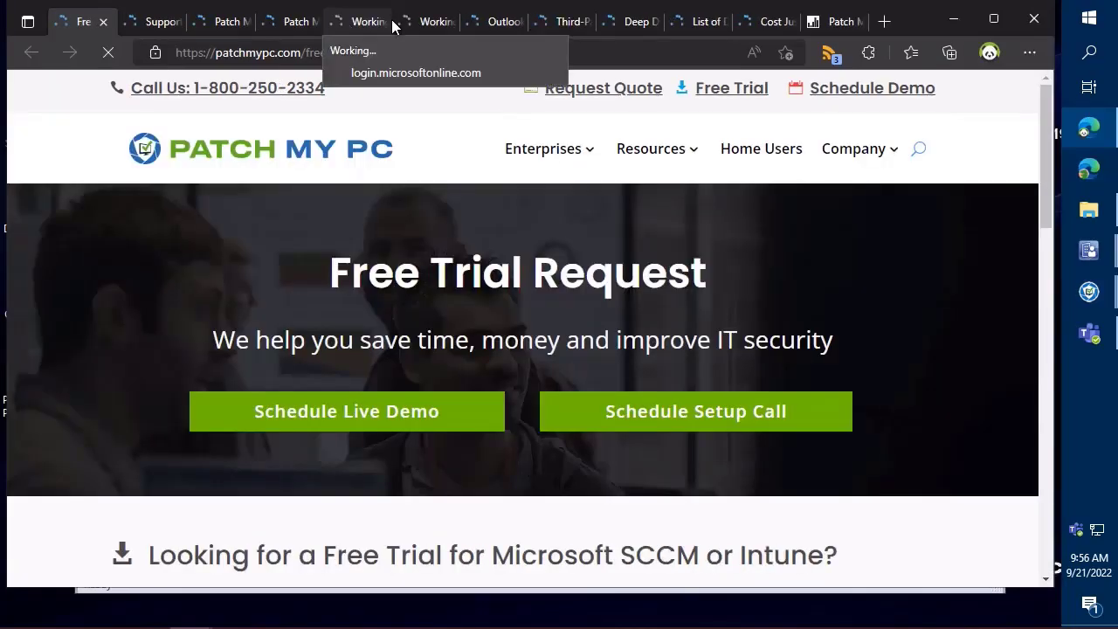
left_click(428, 21)
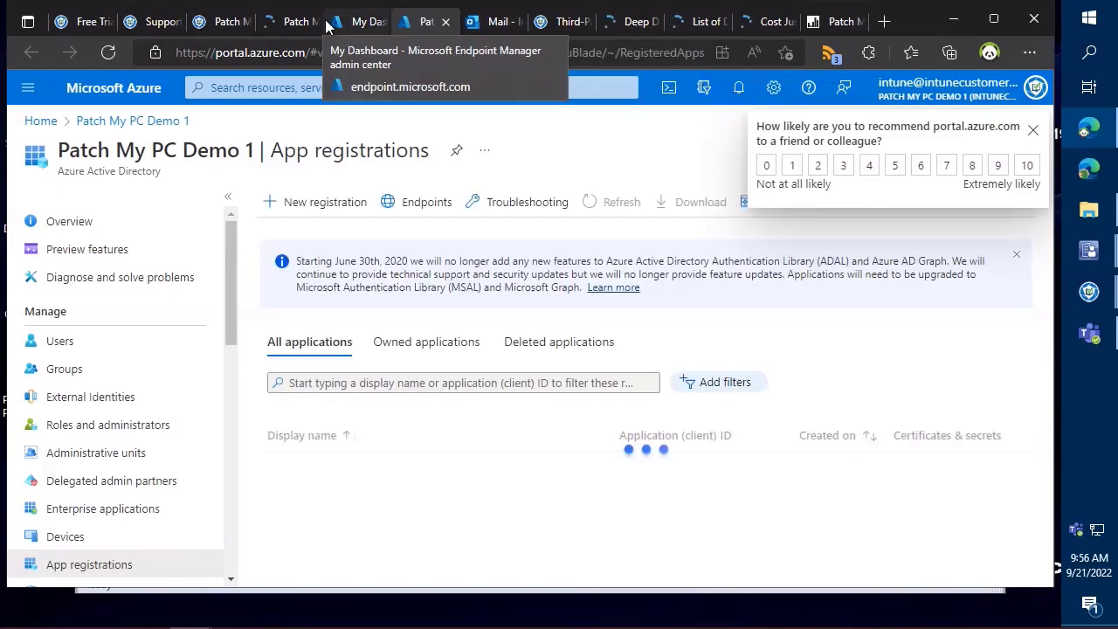
left_click(293, 21)
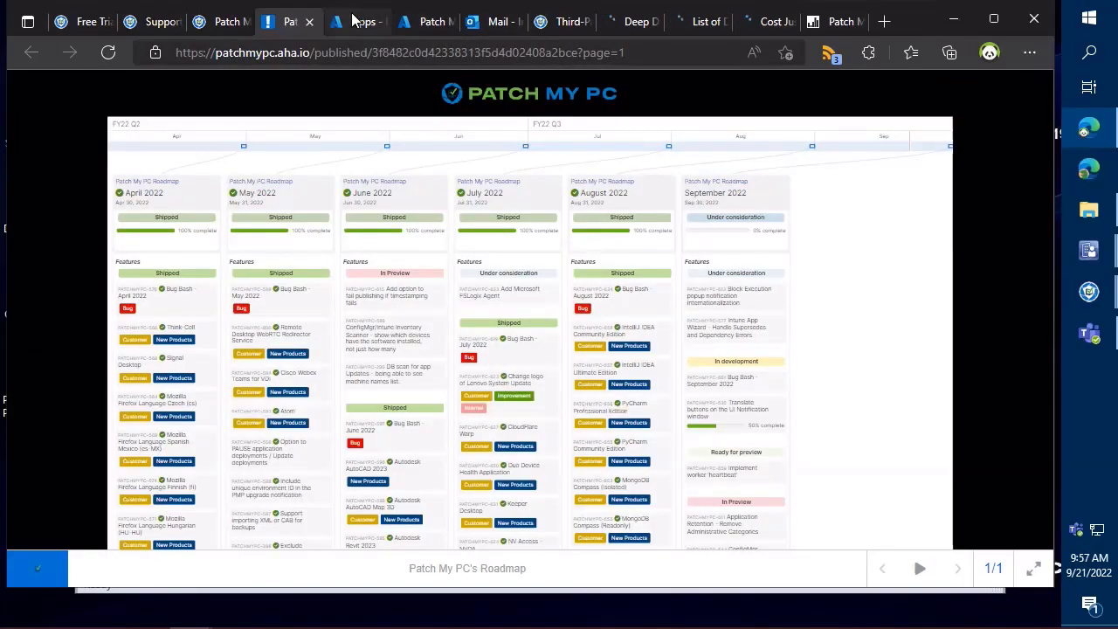
left_click(352, 20)
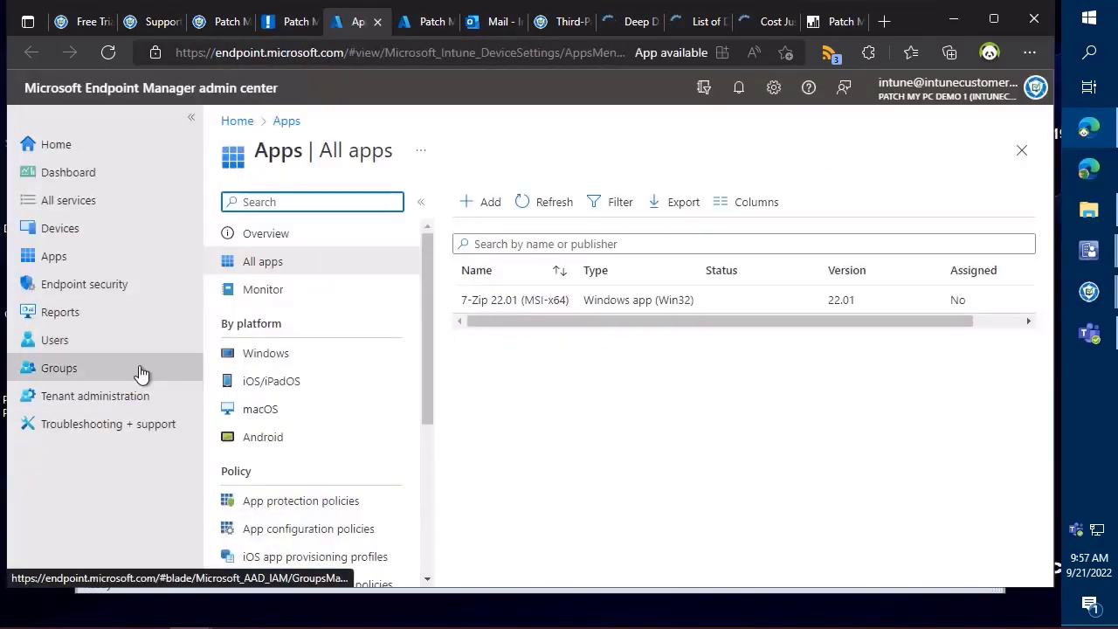
left_click(70, 398)
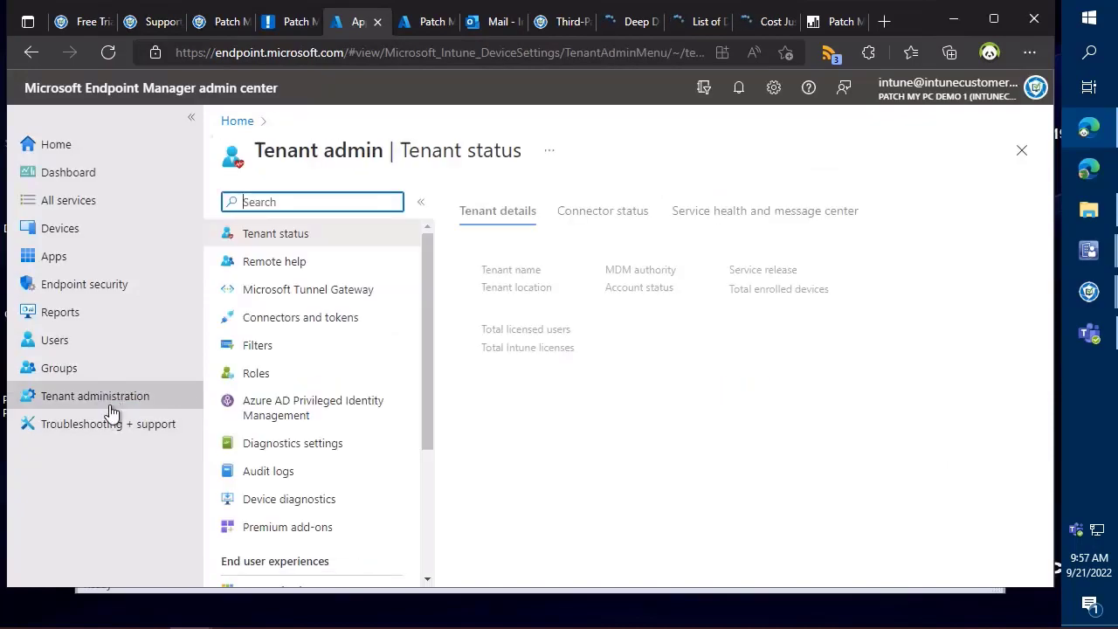
scroll(277, 373, "down", 4)
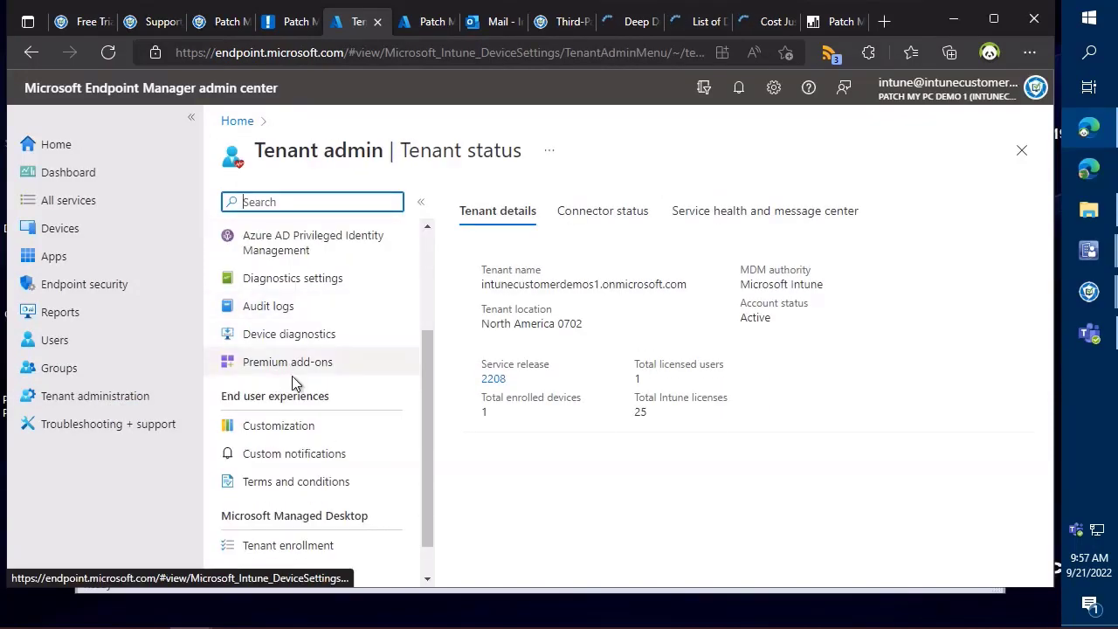
scroll(247, 358, "up", 1)
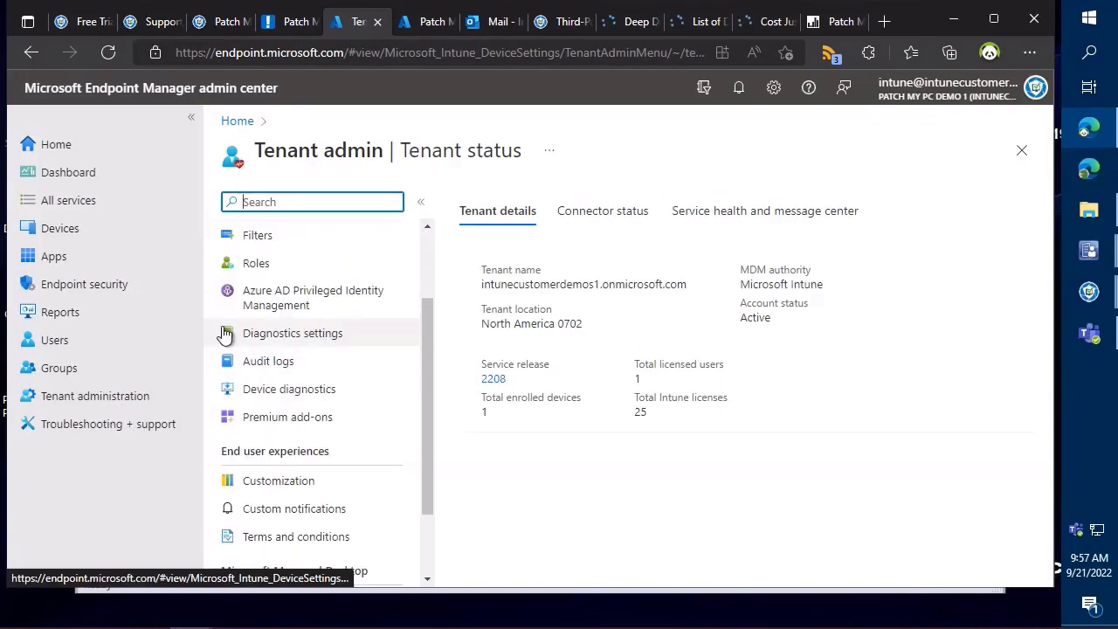
Display the Enrollment Status Page profiles under Windows enrollment for devices
left_click(76, 230)
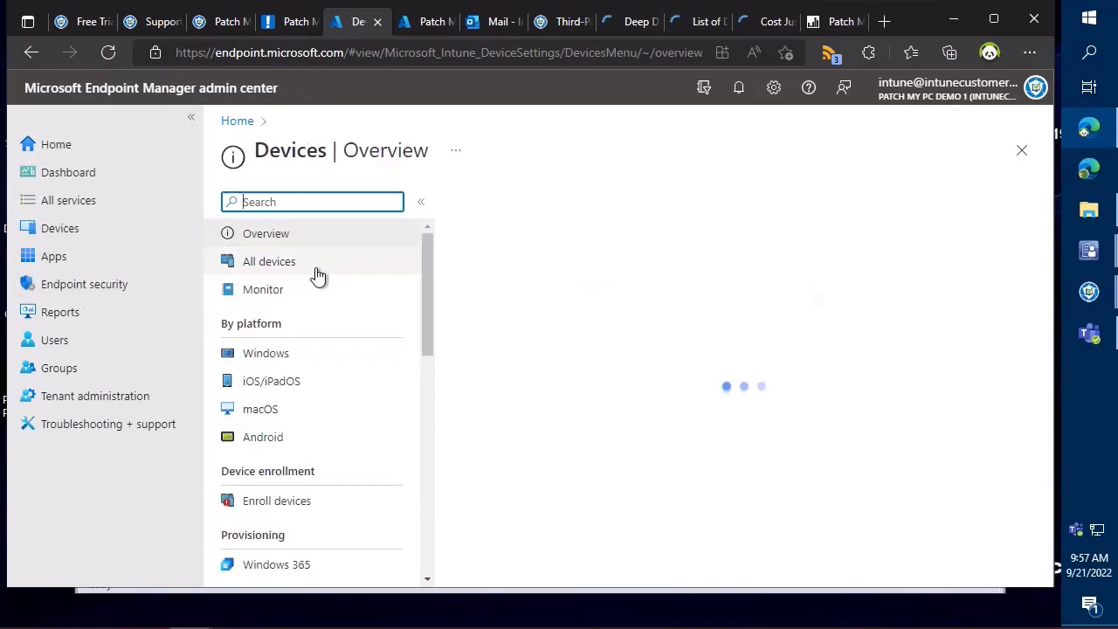
left_click(272, 353)
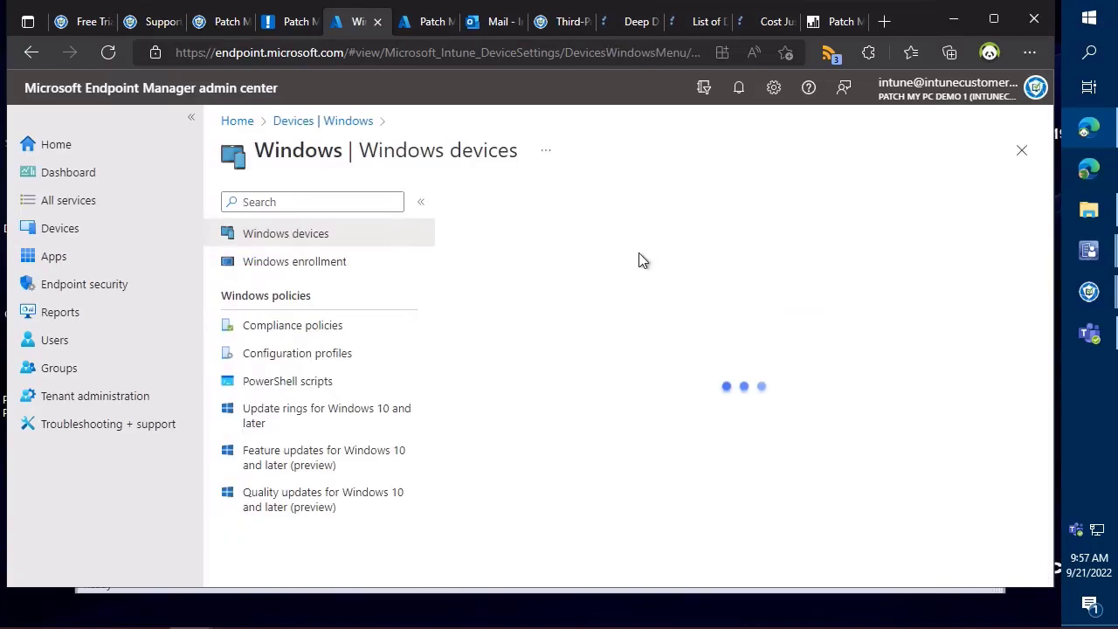
left_click(294, 261)
left_click(650, 345)
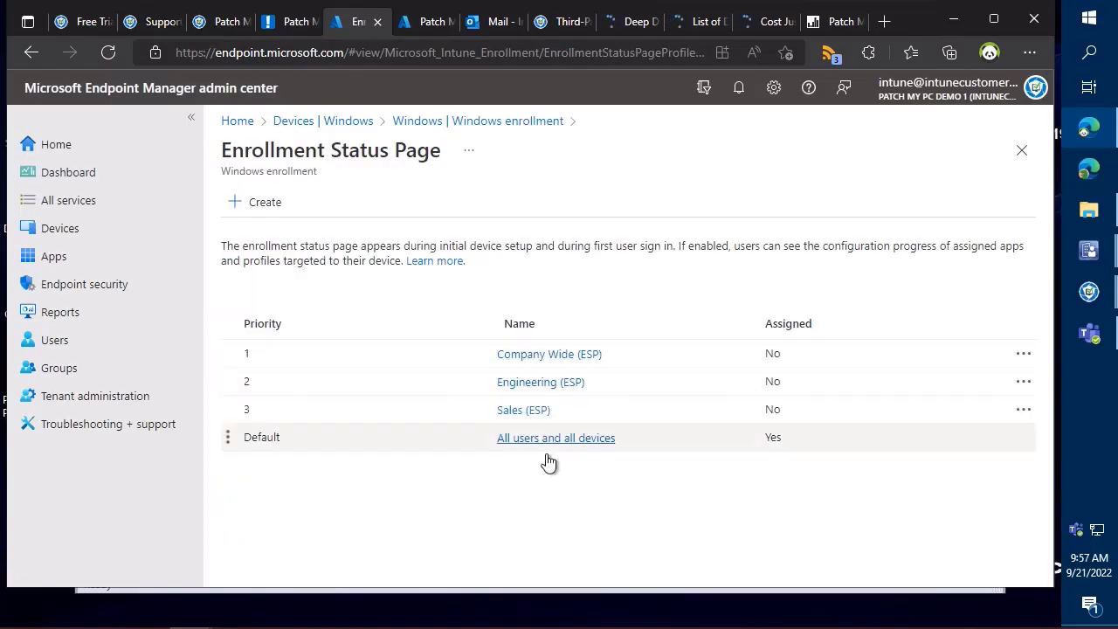
mouse_move(242, 304)
left_mouse_down()
mouse_move(611, 351)
mouse_move(664, 427)
left_mouse_up()
key("Escape")
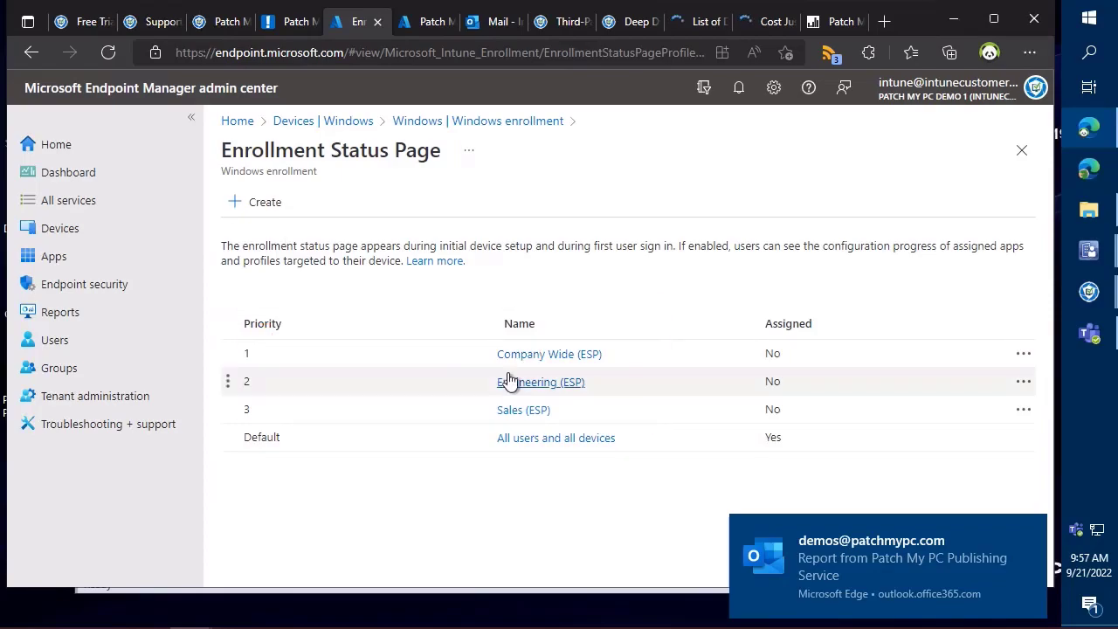
Review the basics, settings and assignments in the Company Wide (ESP) profile's properties
left_click(531, 354)
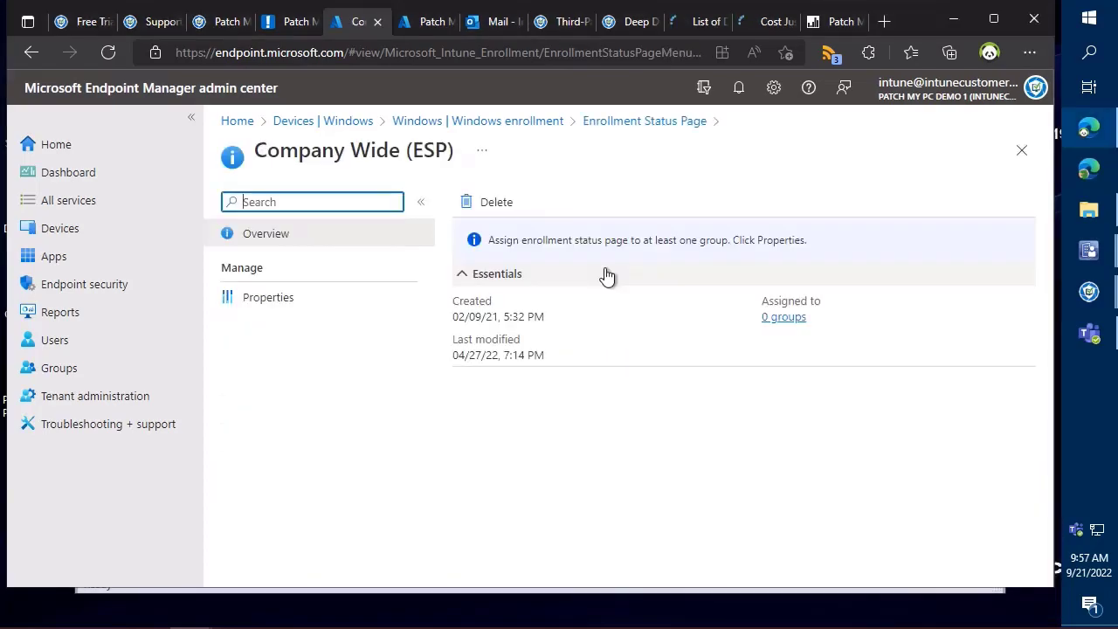
left_click(288, 297)
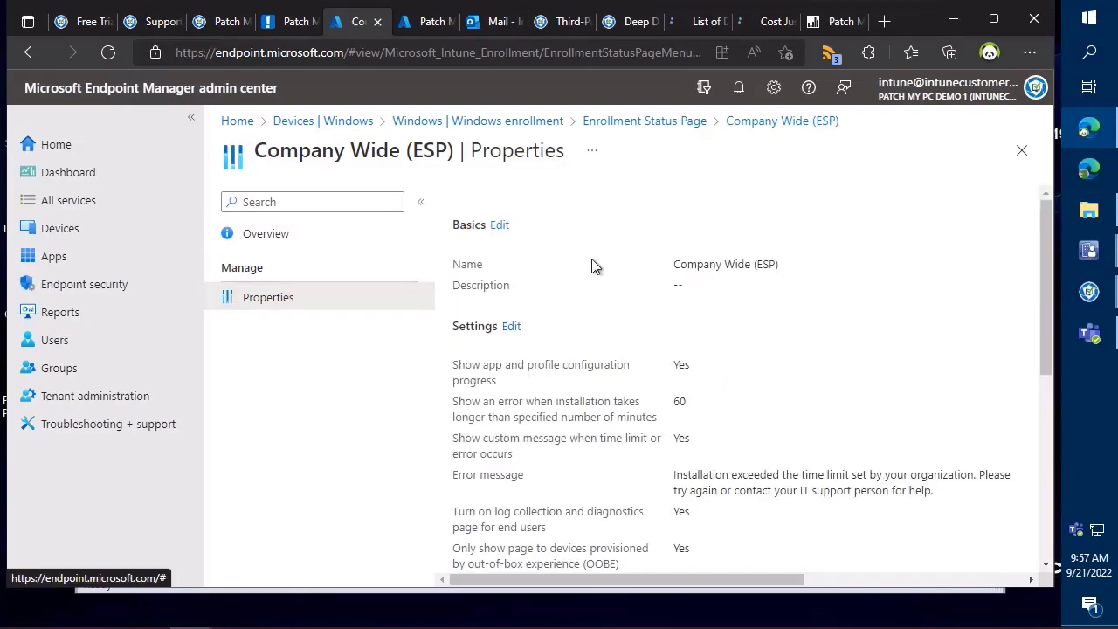
scroll(591, 262, "down", 3)
scroll(631, 323, "down", 2)
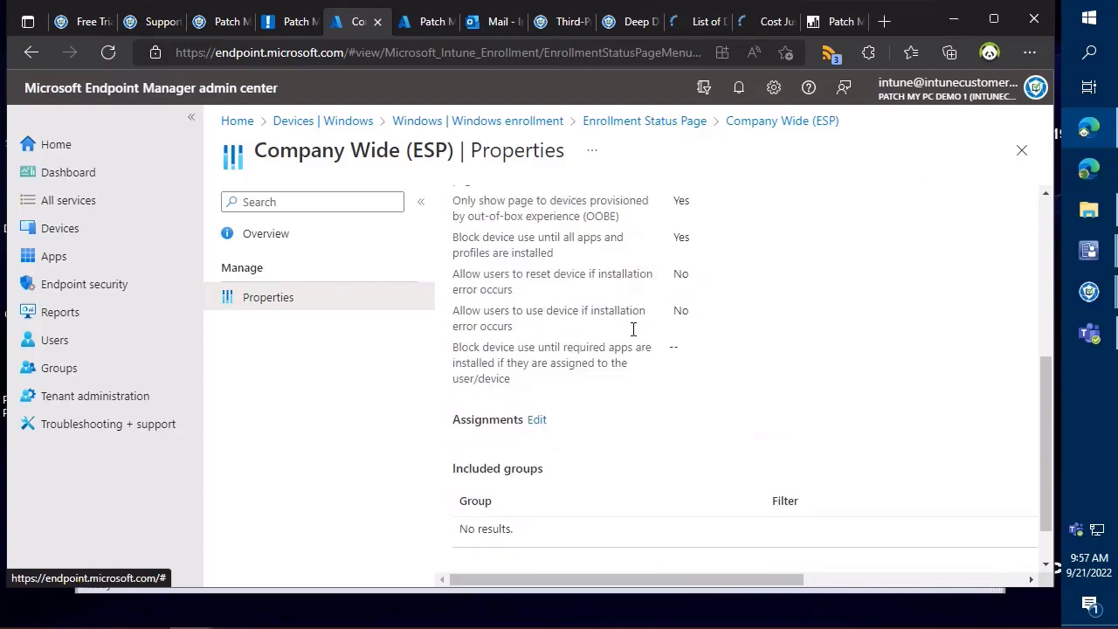
scroll(821, 229, "up", 5)
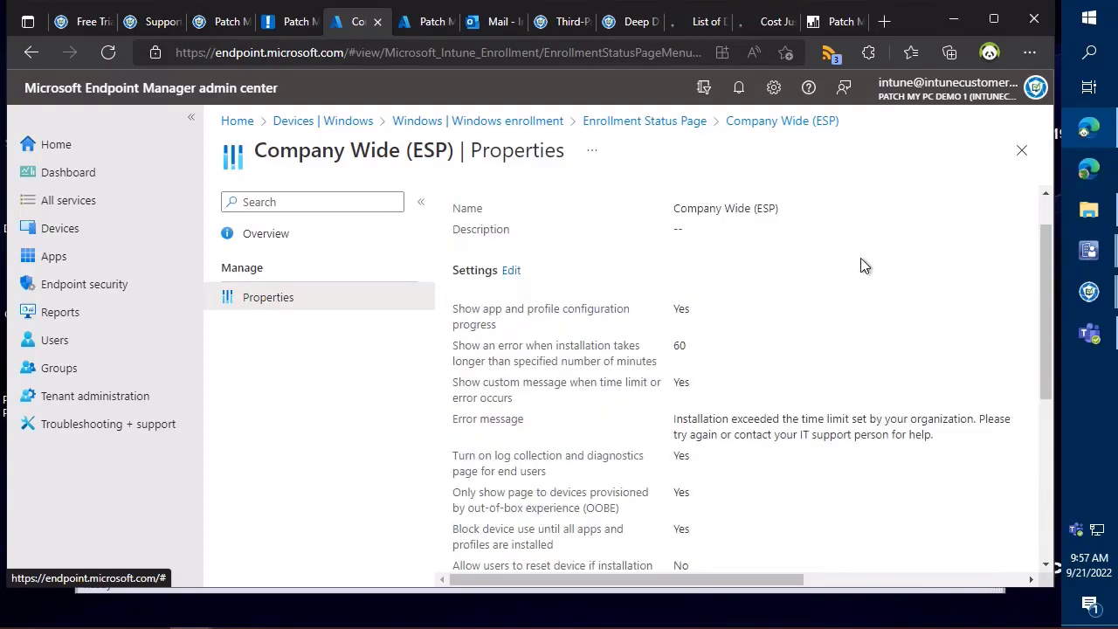
scroll(591, 251, "down", 1)
Examine the required-app blocking option and selectable apps in the Company Wide (ESP) profile's settings, leaving without saving
left_click(510, 214)
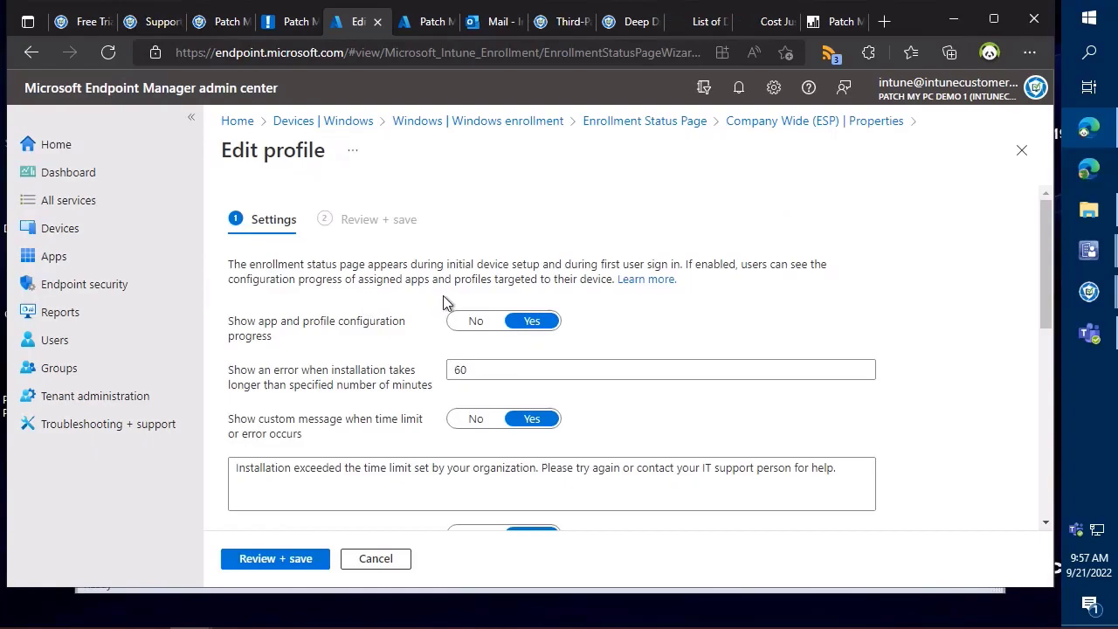
scroll(442, 295, "down", 5)
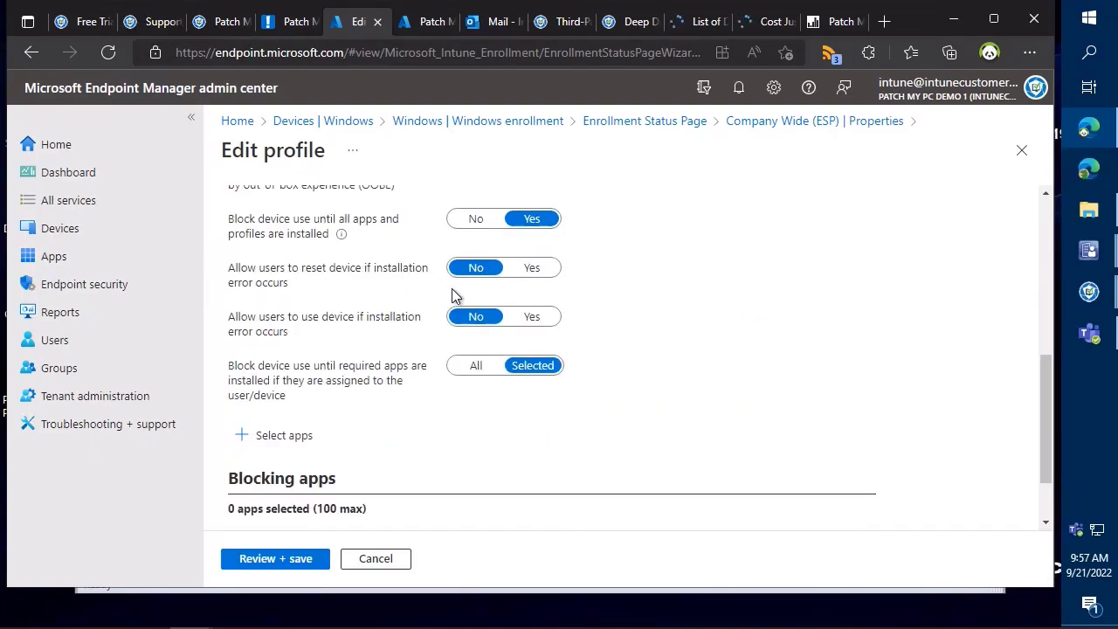
left_click_drag(308, 373, 429, 391)
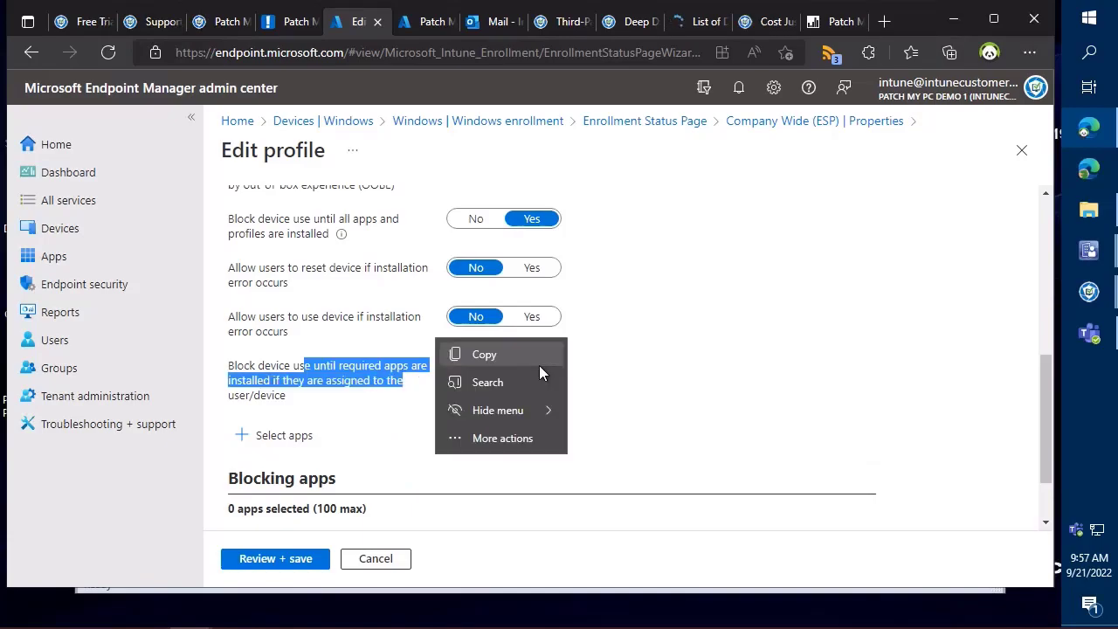
left_click(414, 411)
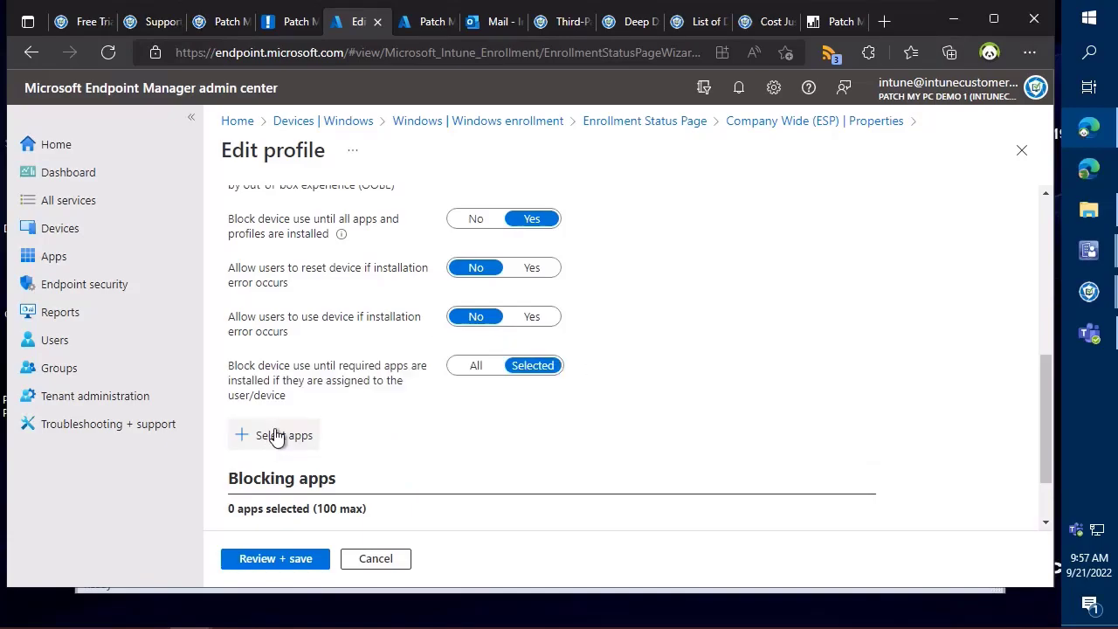
left_click(530, 372)
left_click(313, 441)
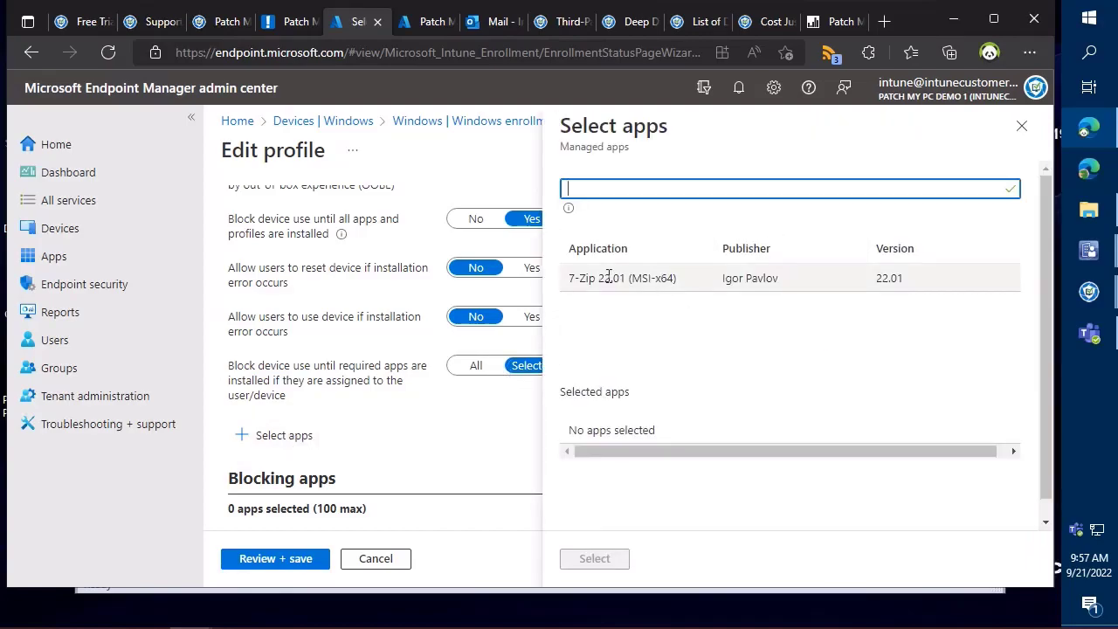
left_click(1022, 125)
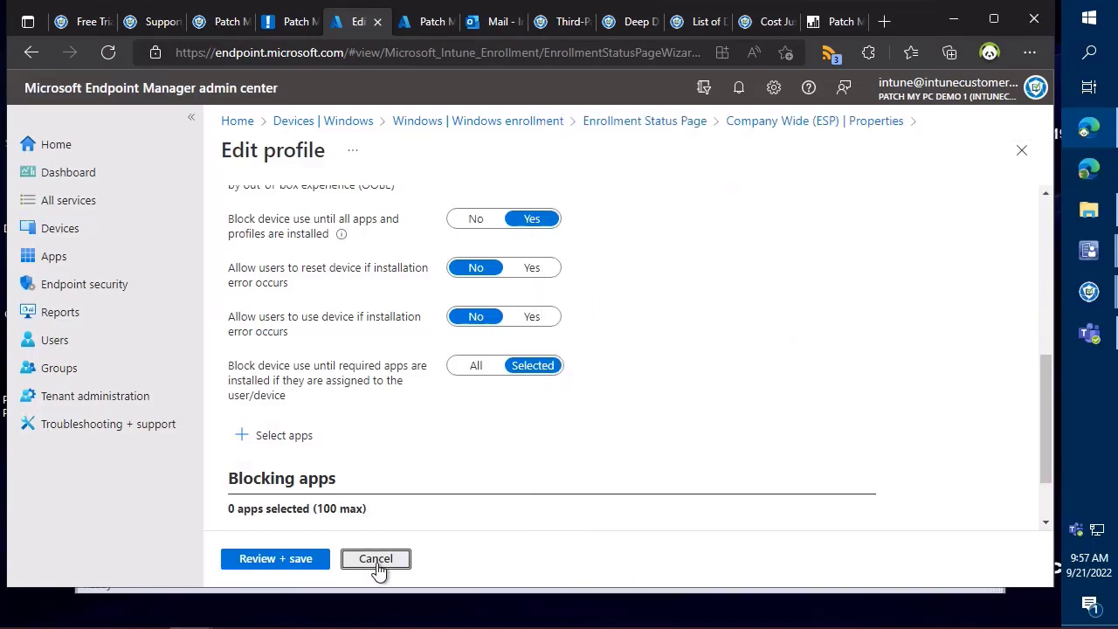
left_click(376, 561)
Return to Patch My PC Publisher, select the Company Wide (ESP) profile for All Products in Intune Apps, and apply the settings
mouse_move(1089, 290)
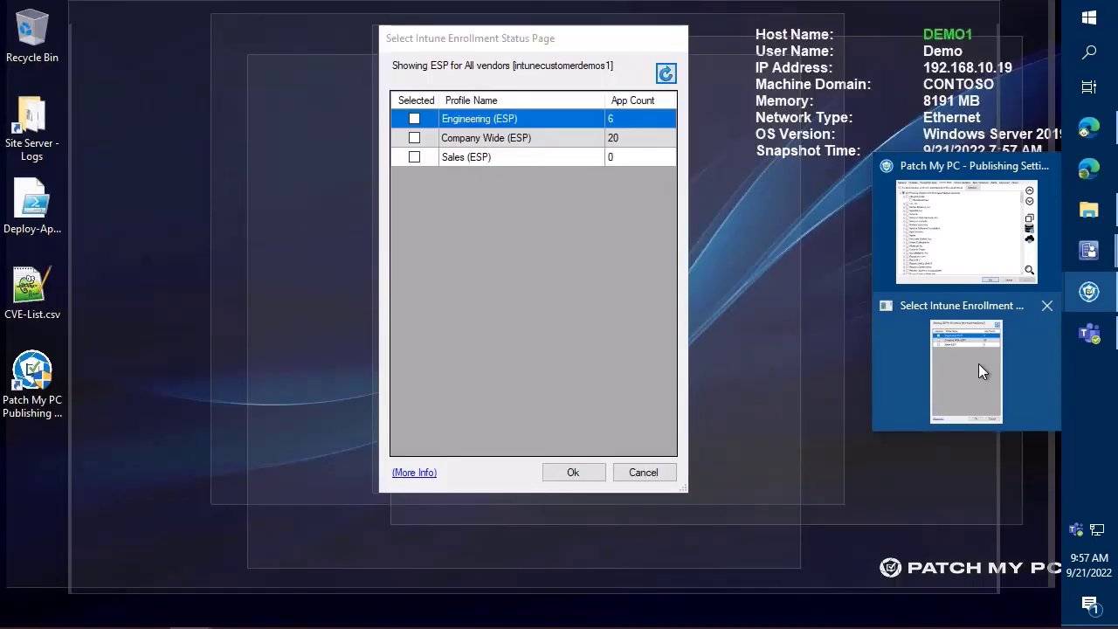
left_click(979, 365)
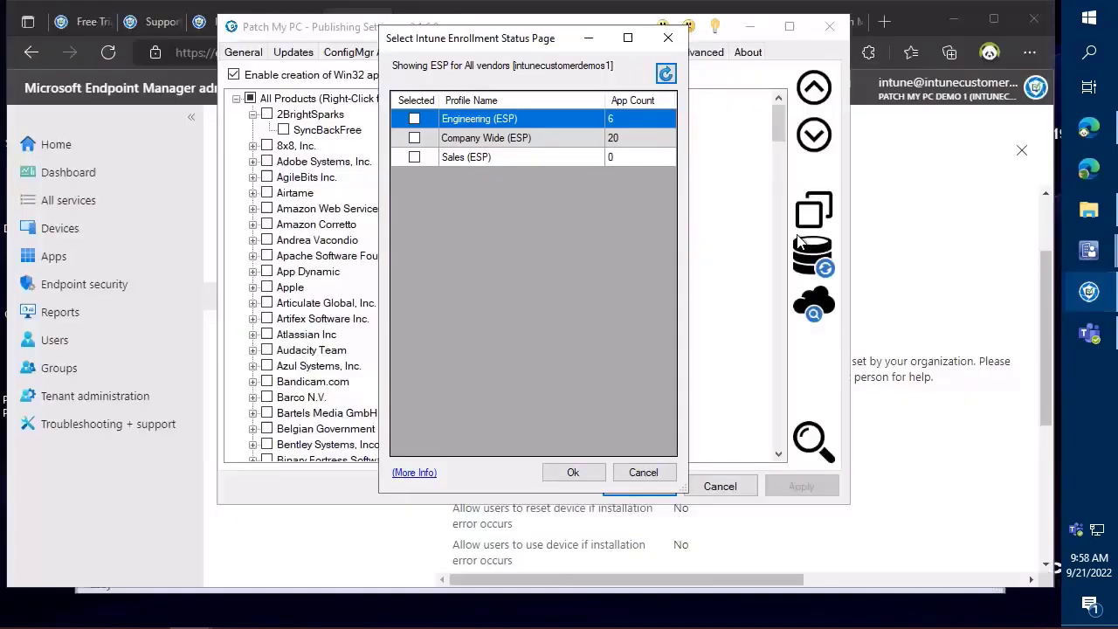
left_click(414, 138)
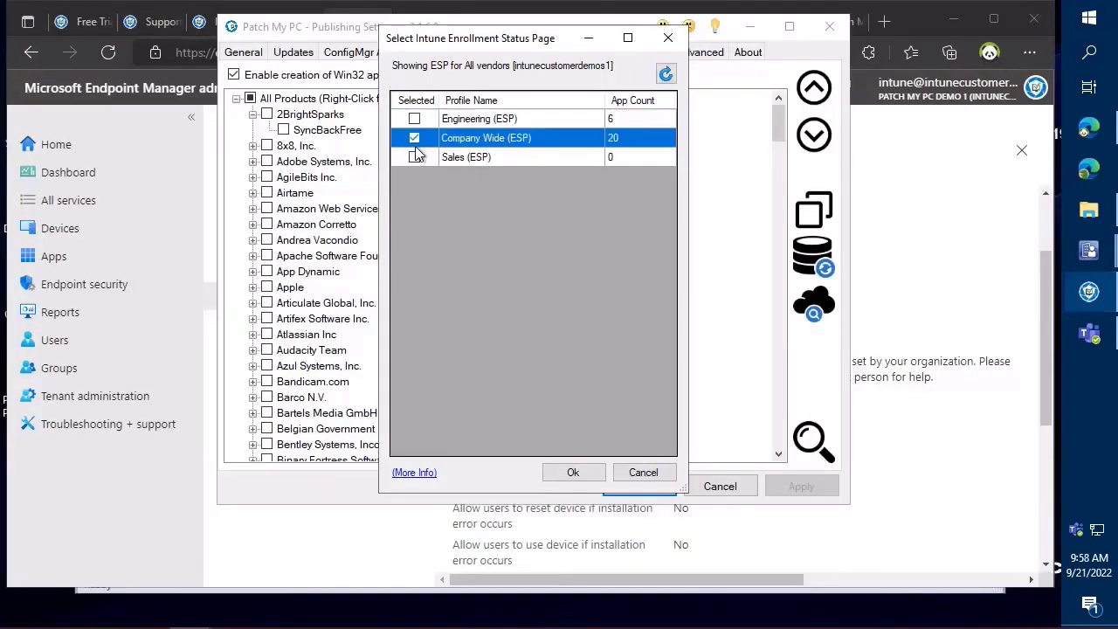
left_click(576, 474)
left_click(783, 495)
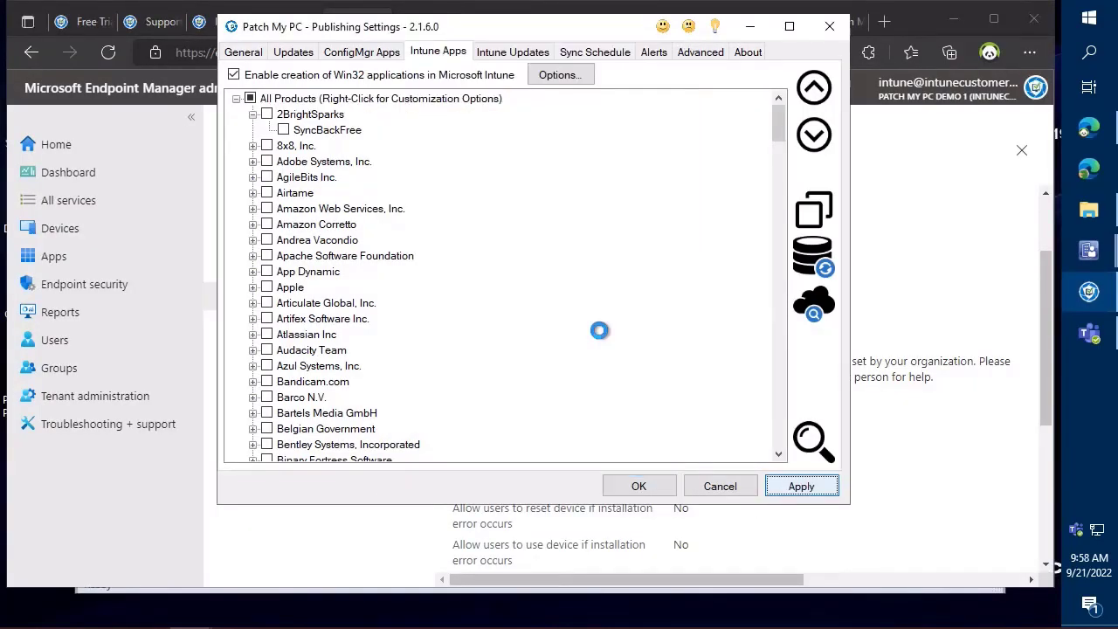
Search the Intune Apps products for Notepad++, enable Notepad++ (x64), and check its customization options for the ESP profile
key("ctrl+f")
type("notep")
key("Return")
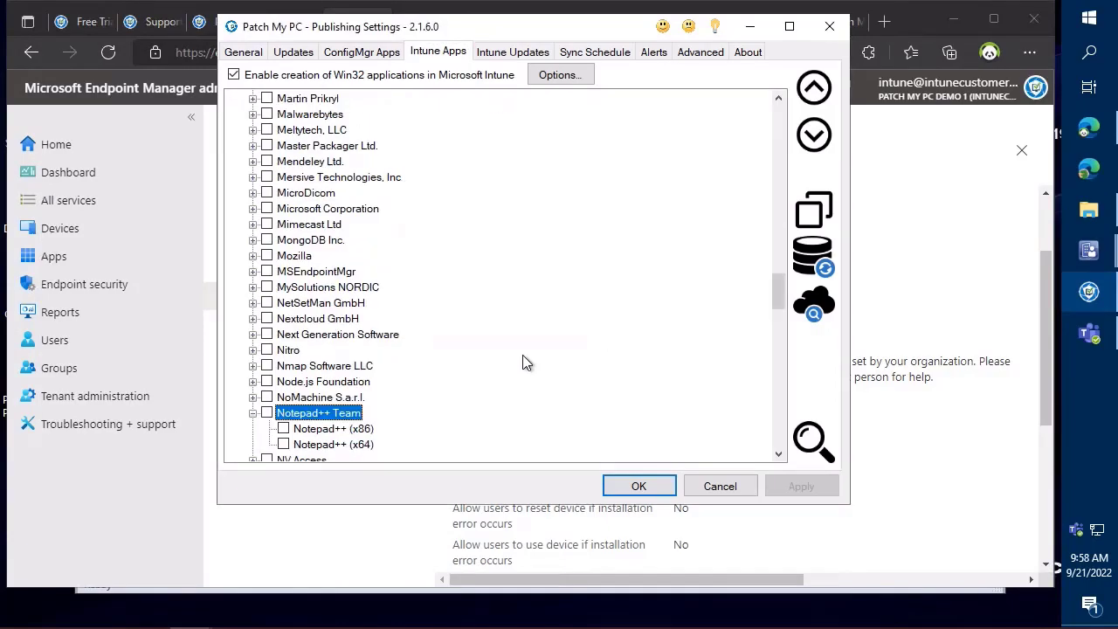
left_click(282, 444)
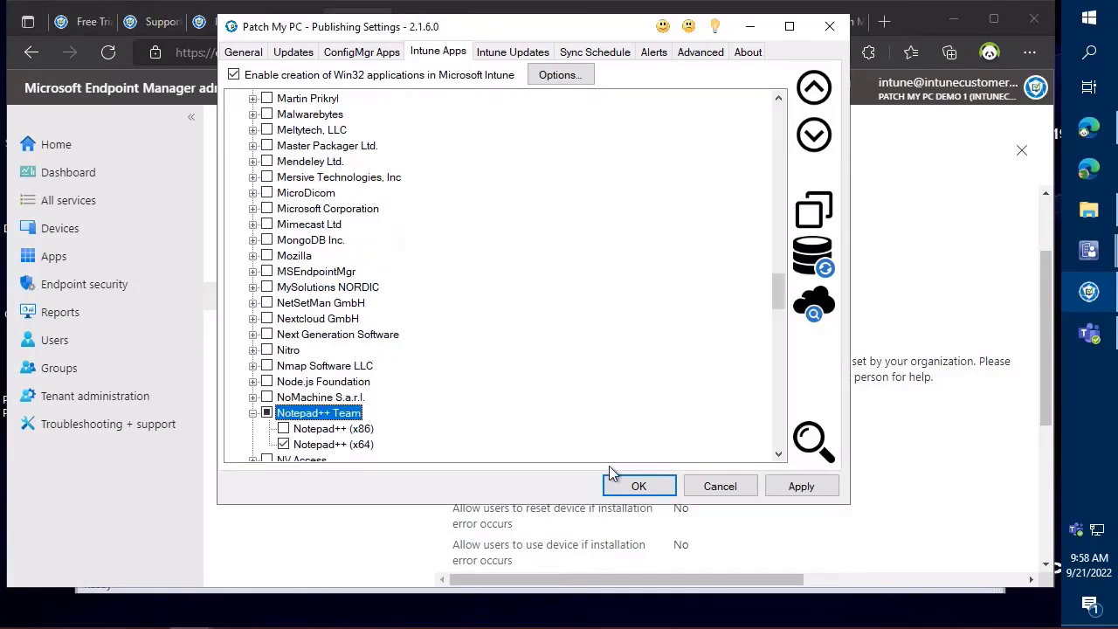
scroll(423, 365, "down", 3)
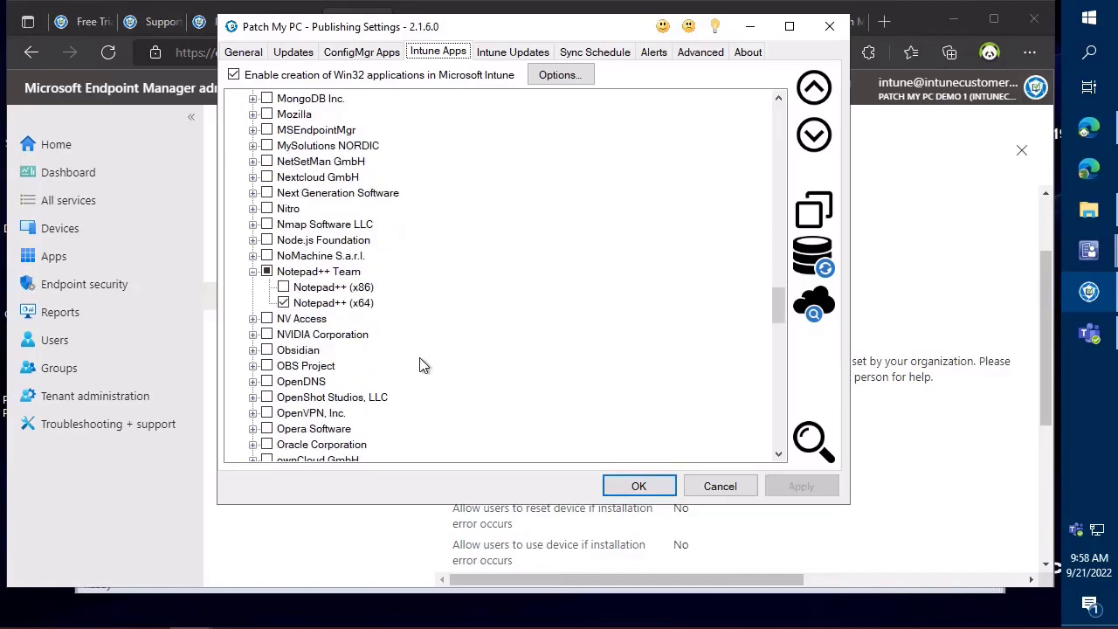
right_click(344, 299)
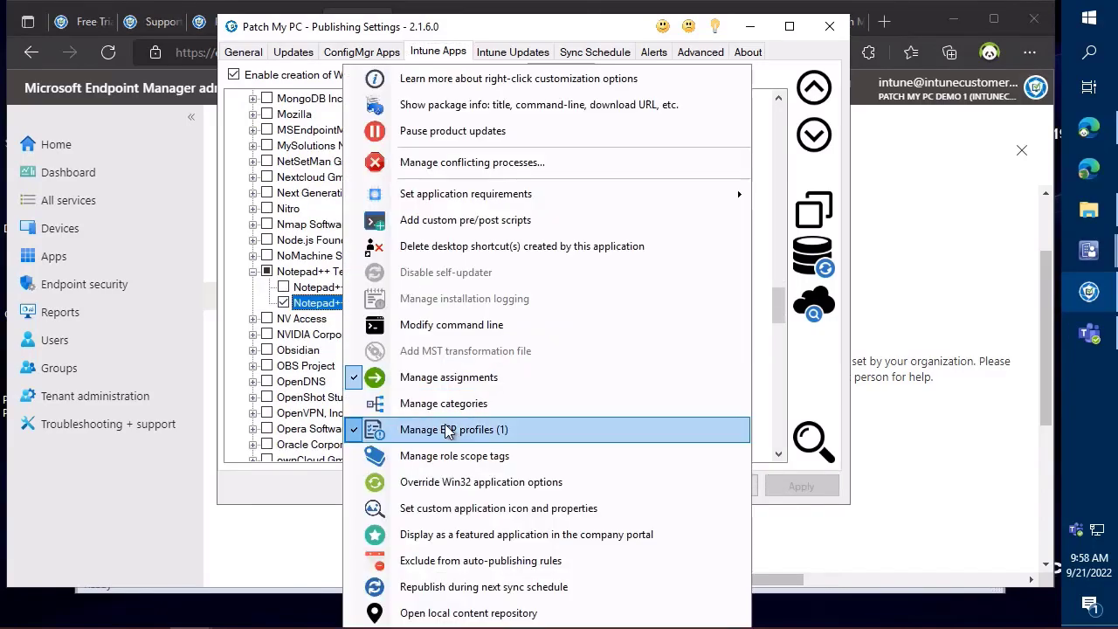
left_click(330, 483)
Run a publishing service sync for the newly enabled Intune app
left_click(594, 51)
left_click(791, 448)
key("Return")
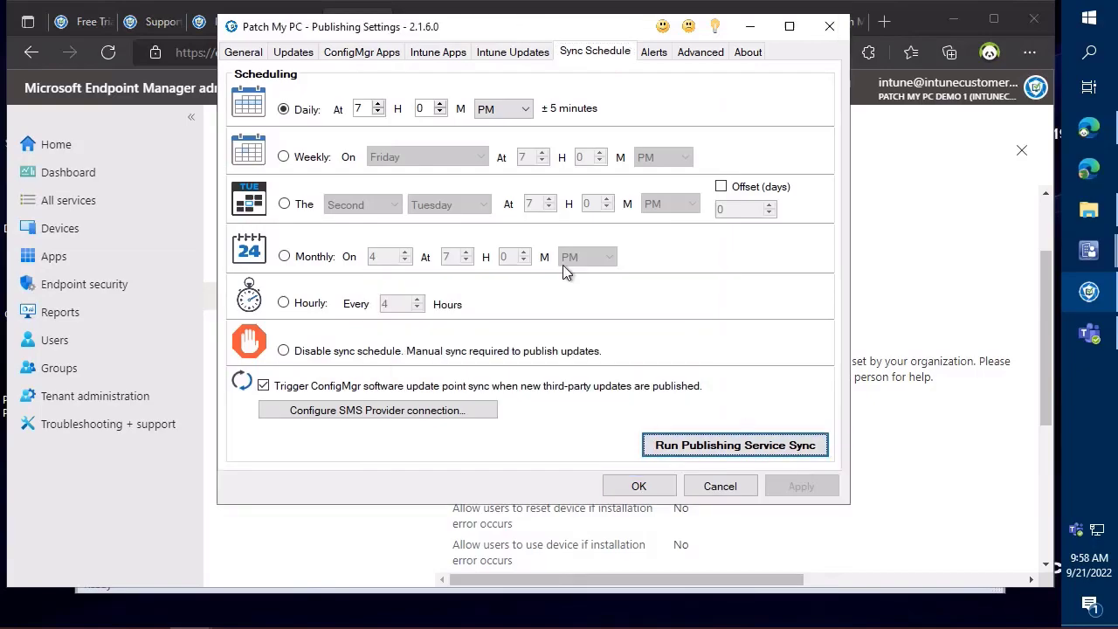
Check the customization options set for All Products in Intune Apps, including assignments and ESP profiles
left_click(253, 54)
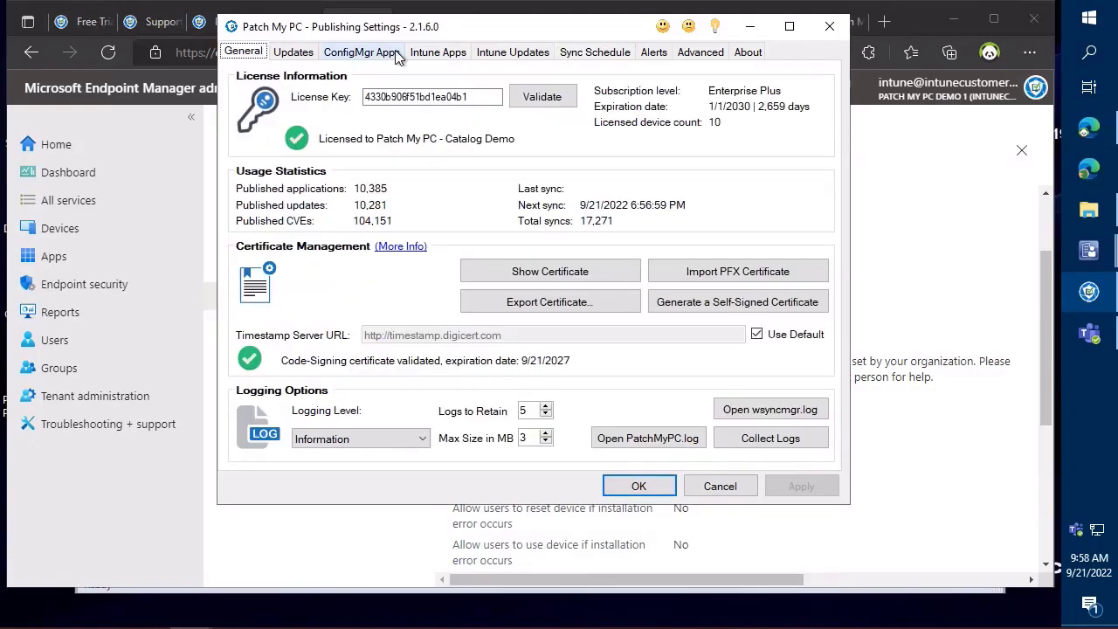
left_click(461, 54)
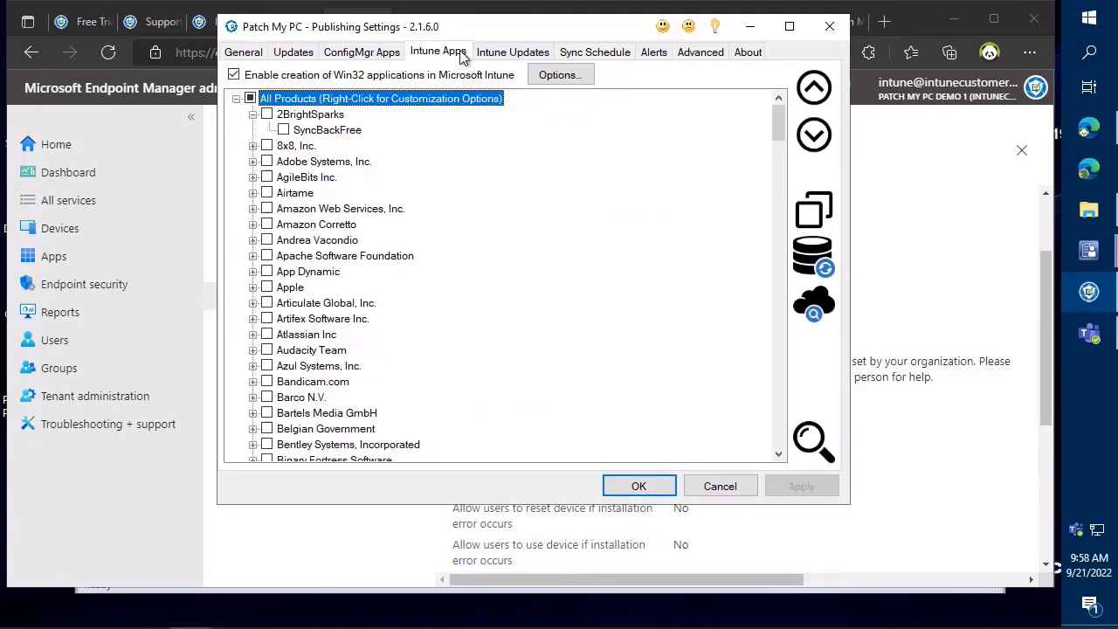
right_click(392, 100)
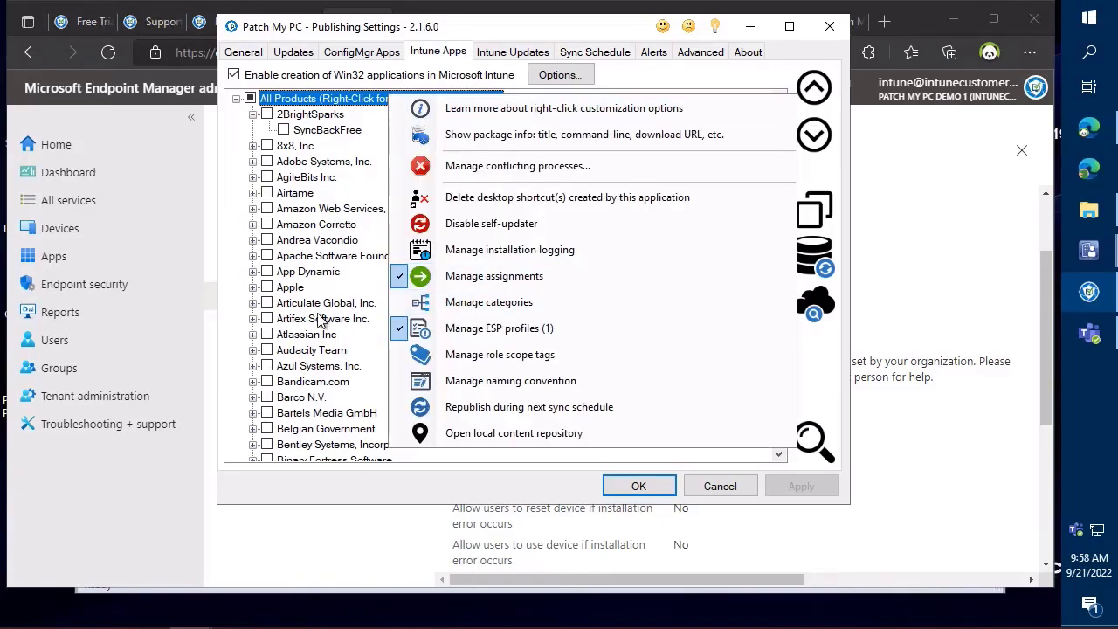
key("Escape")
Search the Intune Apps products for notepad
key("ctrl+f")
type("not")
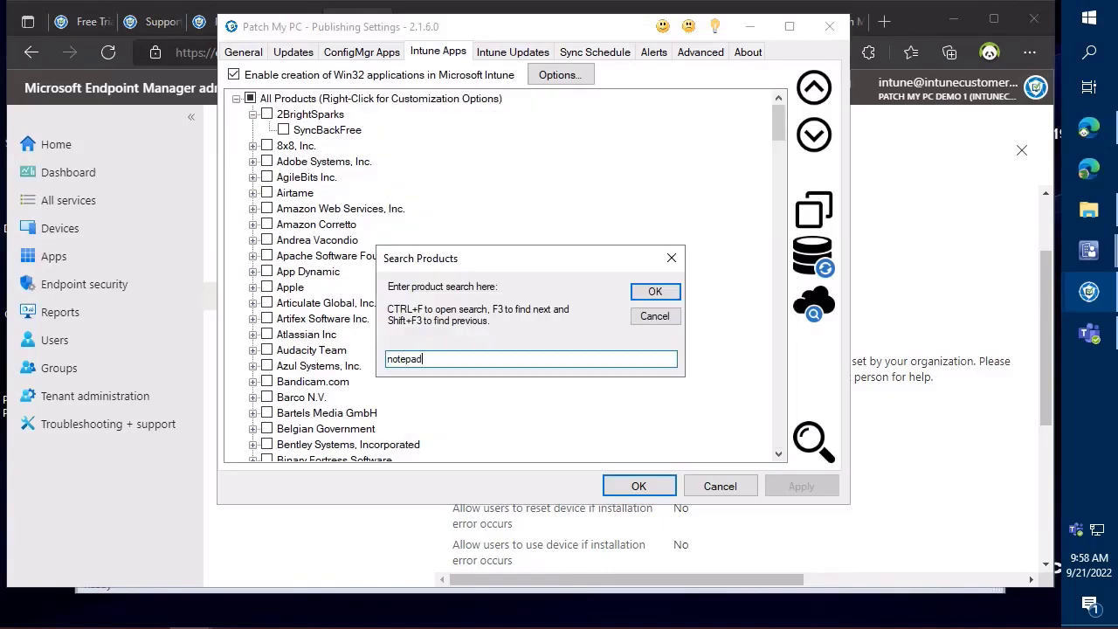
type("epad")
key("Return")
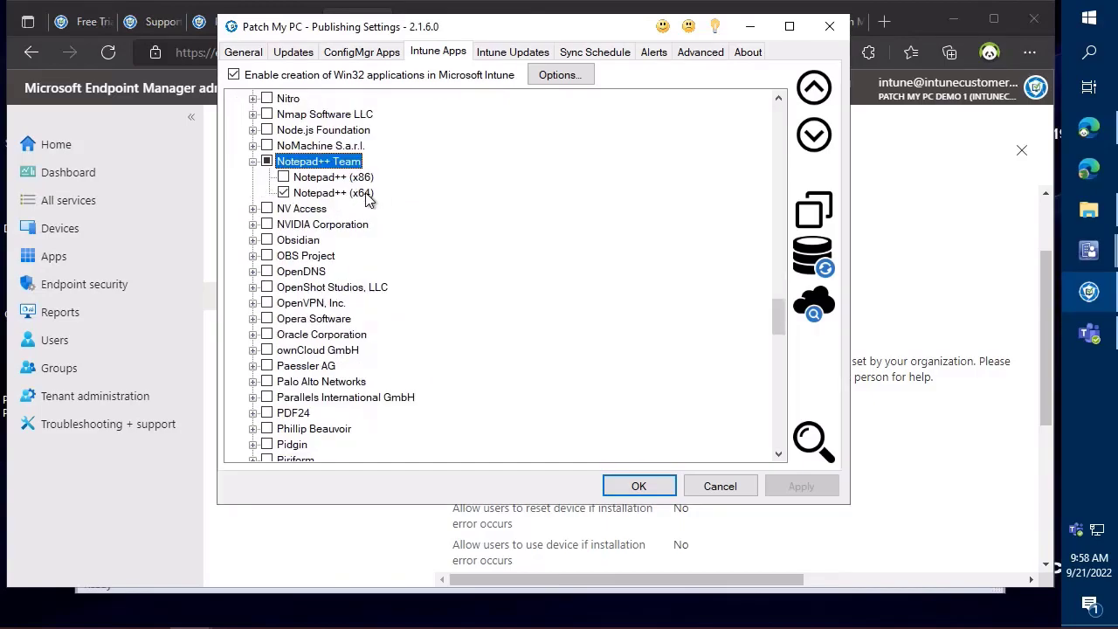
Check the customization options for Notepad++ (x64) and view the list of all apps in the Endpoint Manager admin center
right_click(363, 199)
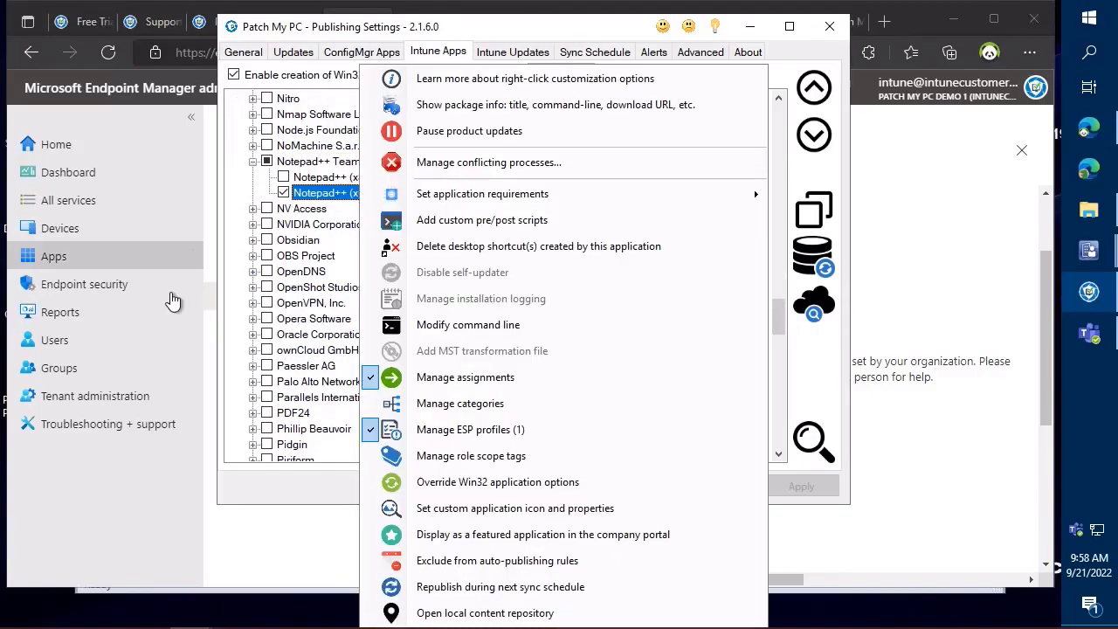
left_click(54, 255)
left_click(54, 255)
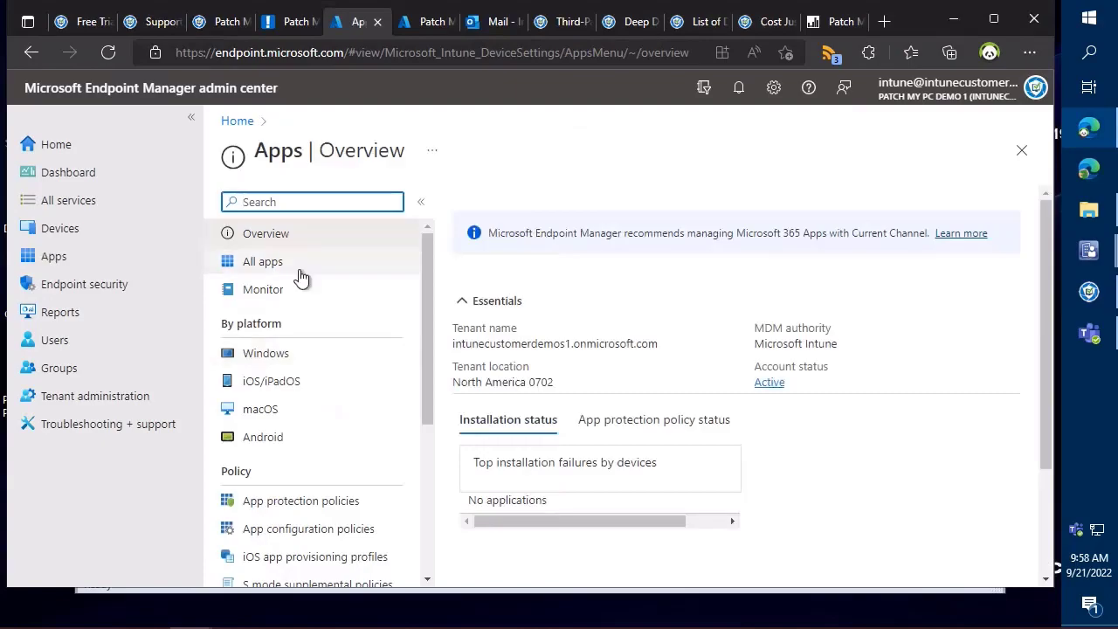
left_click(297, 273)
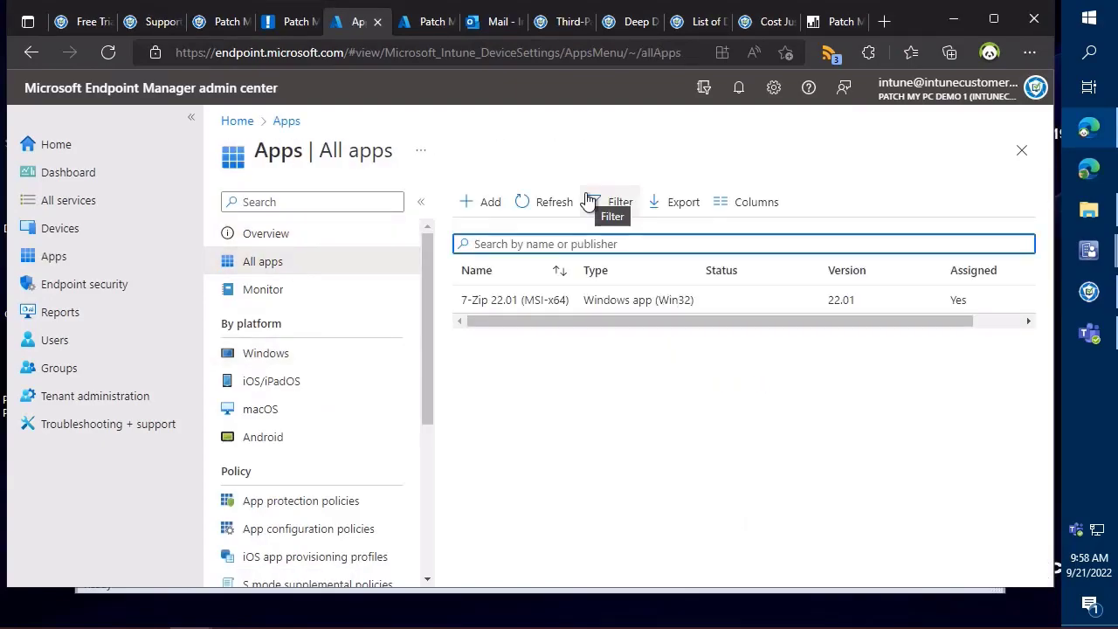
left_click(953, 19)
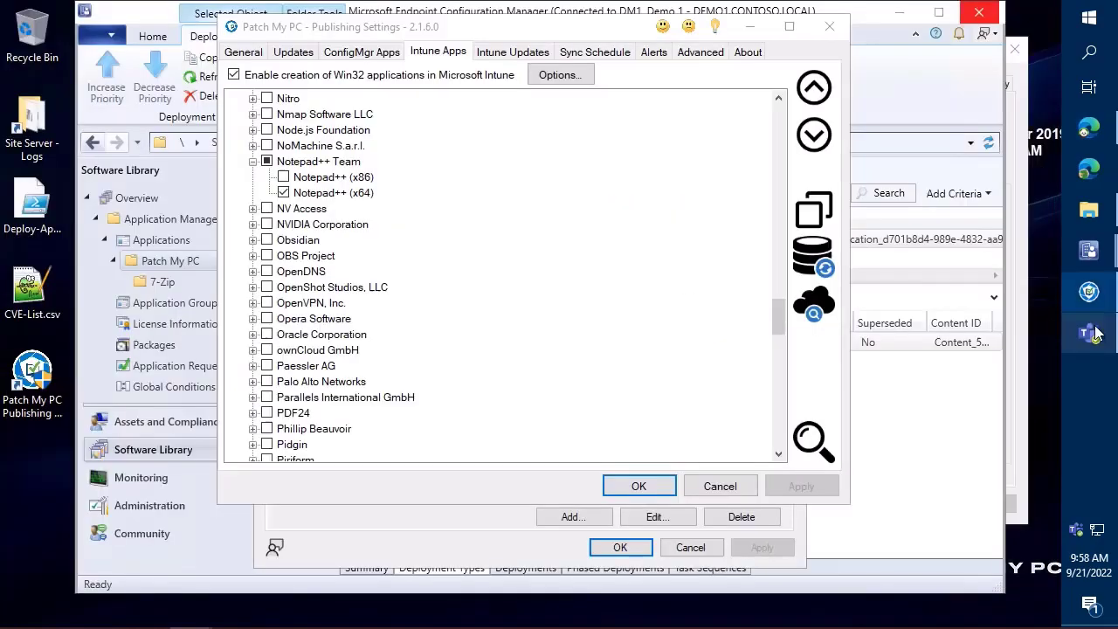
Search the Intune Apps products for 7-z and assign the File Archivers category to 7-Zip (x64) - MSI Install
scroll(405, 190, "up", 9)
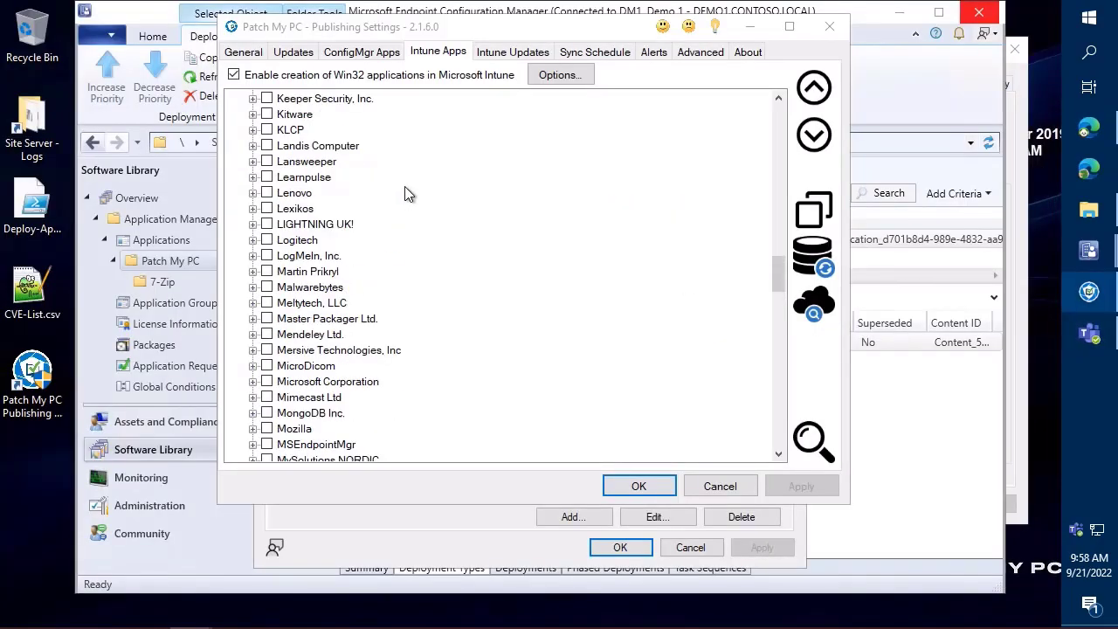
scroll(405, 189, "down", 6)
scroll(456, 305, "up", 1)
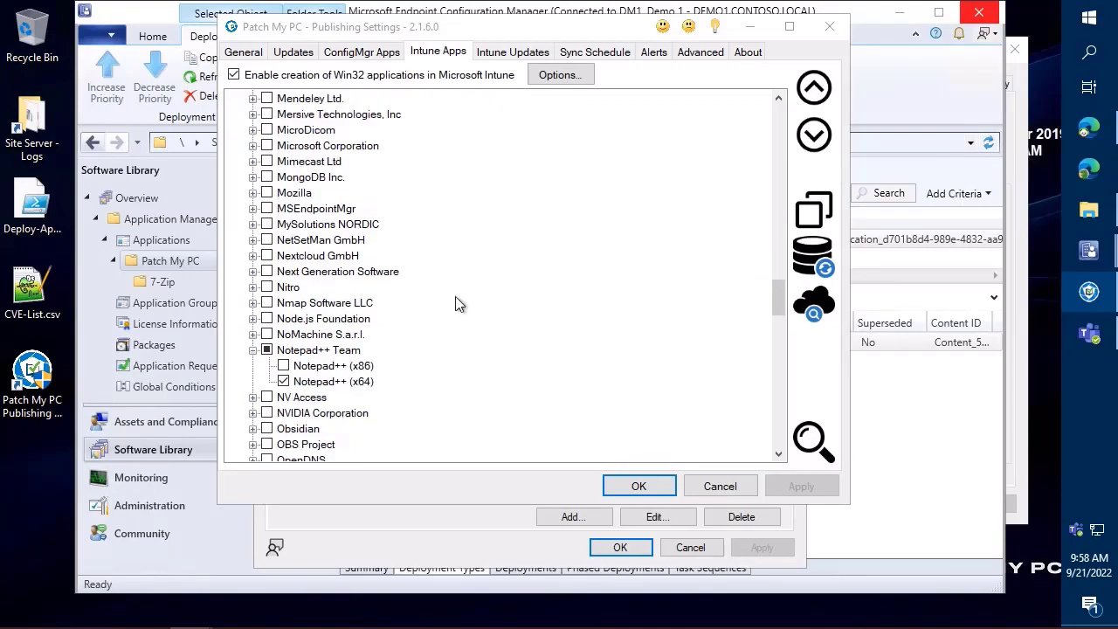
key("ctrl+f")
type("7-z")
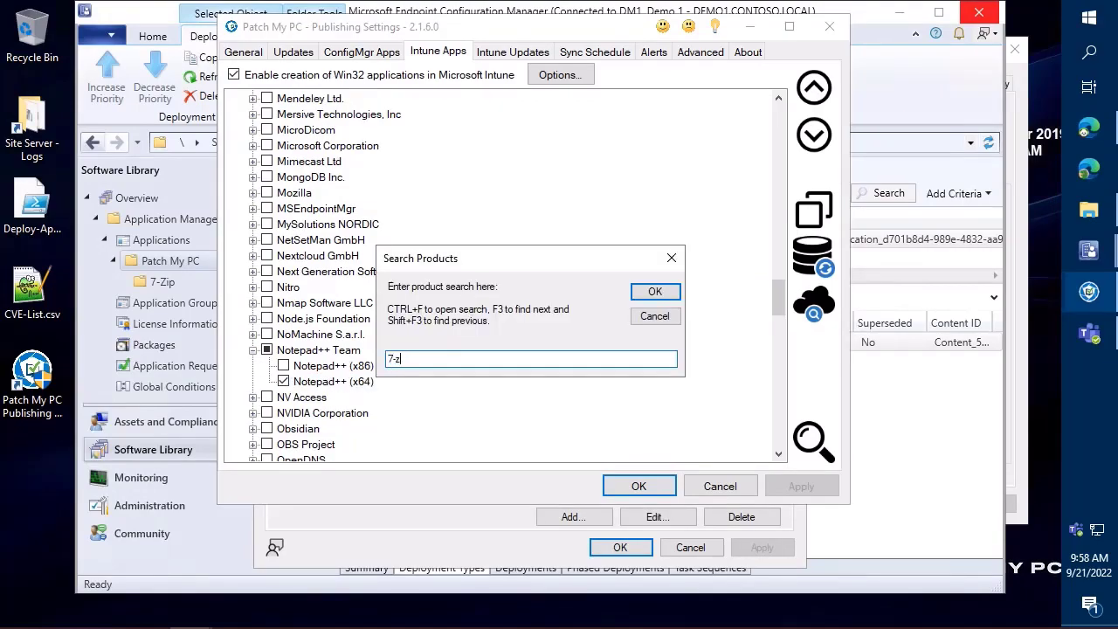
key("Return")
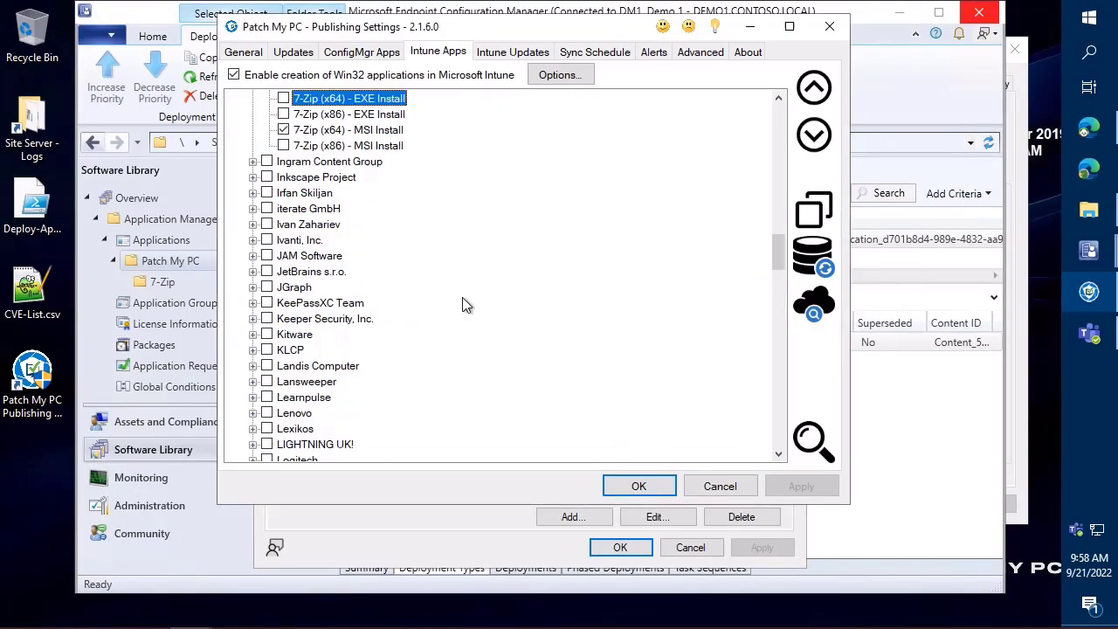
left_click(373, 133)
right_click(372, 132)
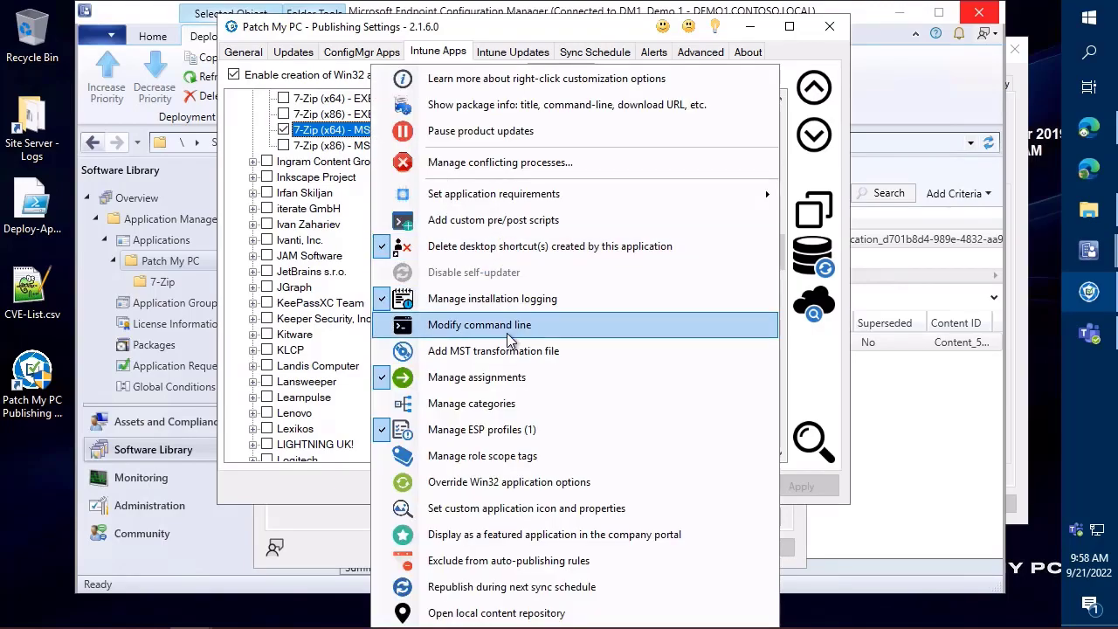
left_click(500, 404)
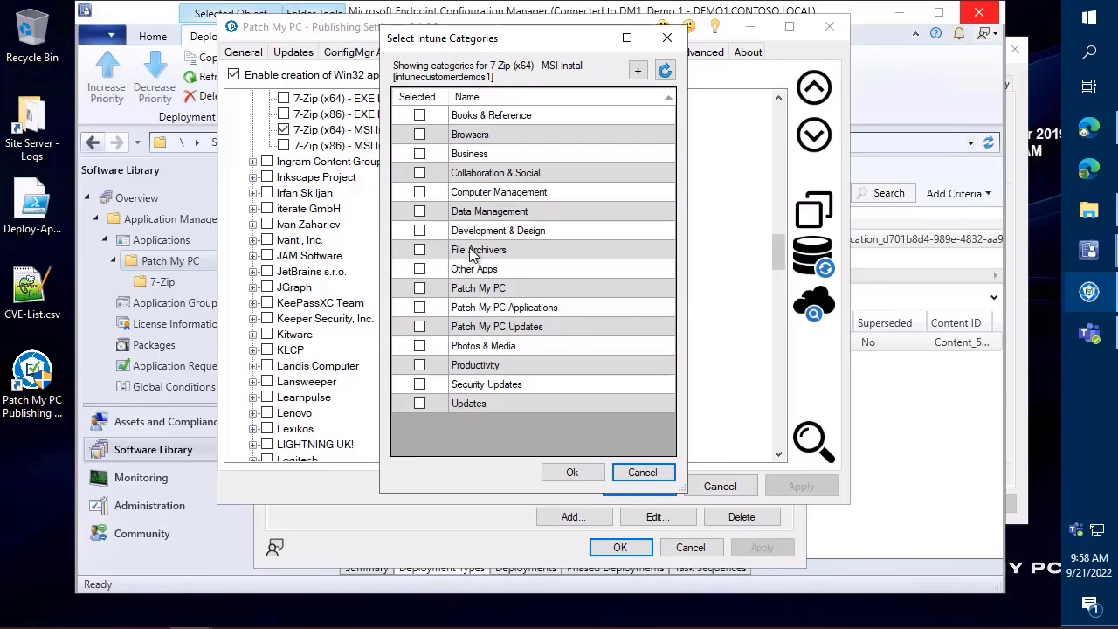
left_click(420, 250)
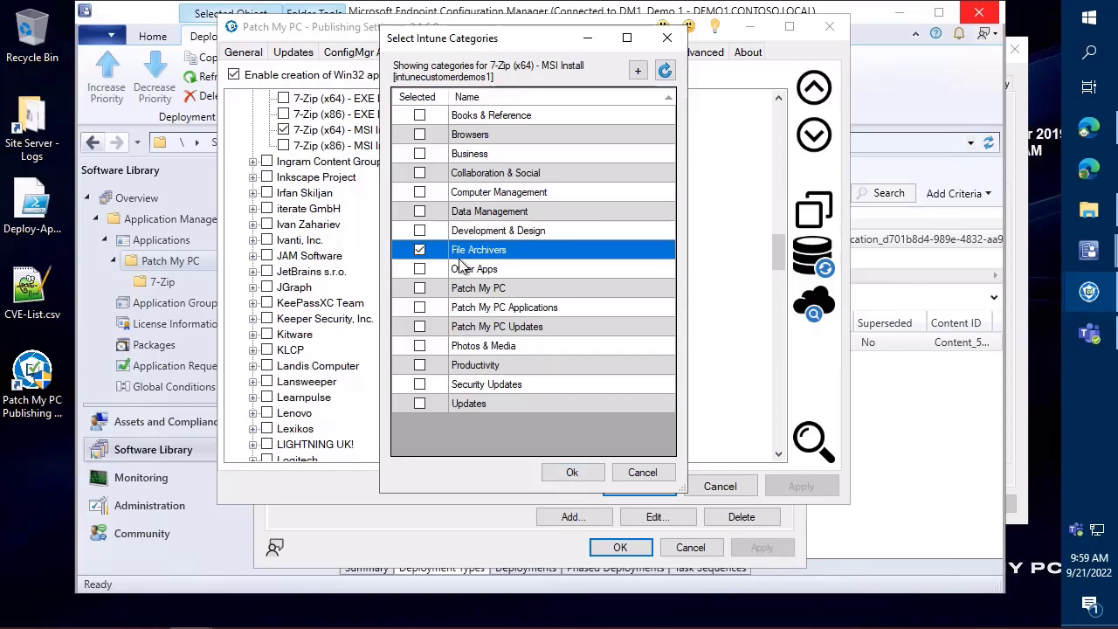
left_click(569, 471)
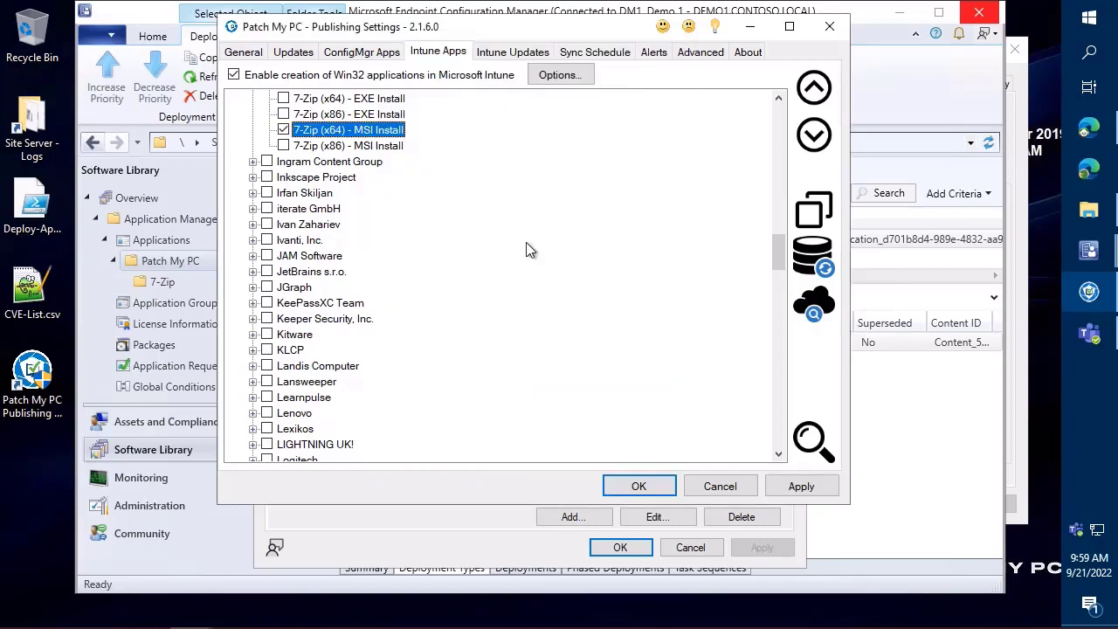
Search the products for notepad, assign the Development & Design category to Notepad++ (x64), and apply the changes
key("ctrl+f")
type("notepad")
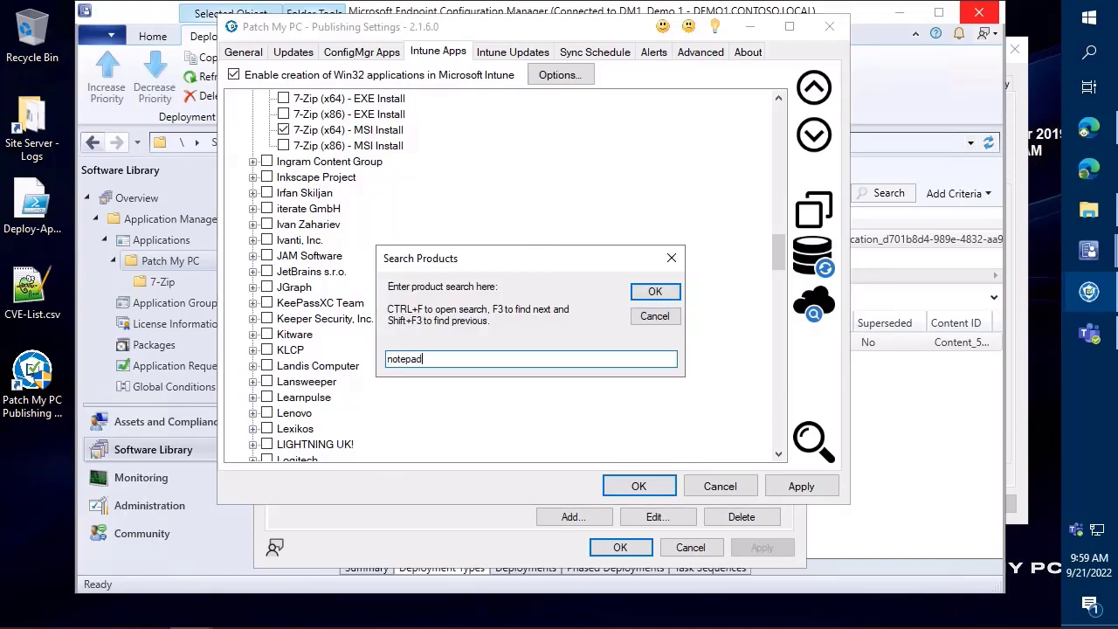
key("Return")
scroll(434, 326, "down", 5)
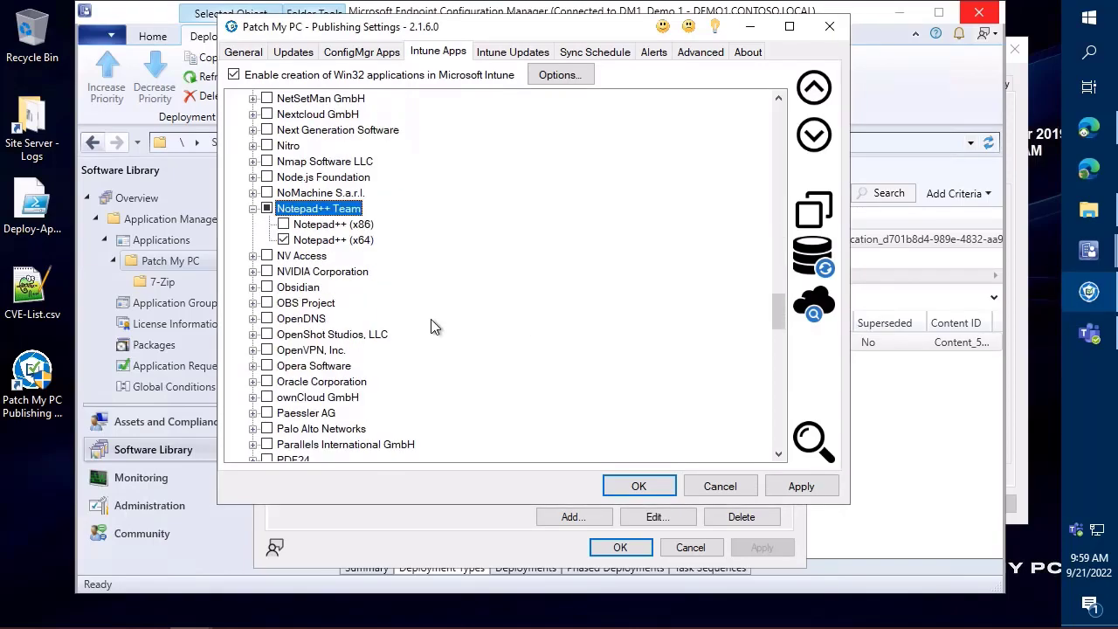
right_click(358, 240)
left_click(472, 405)
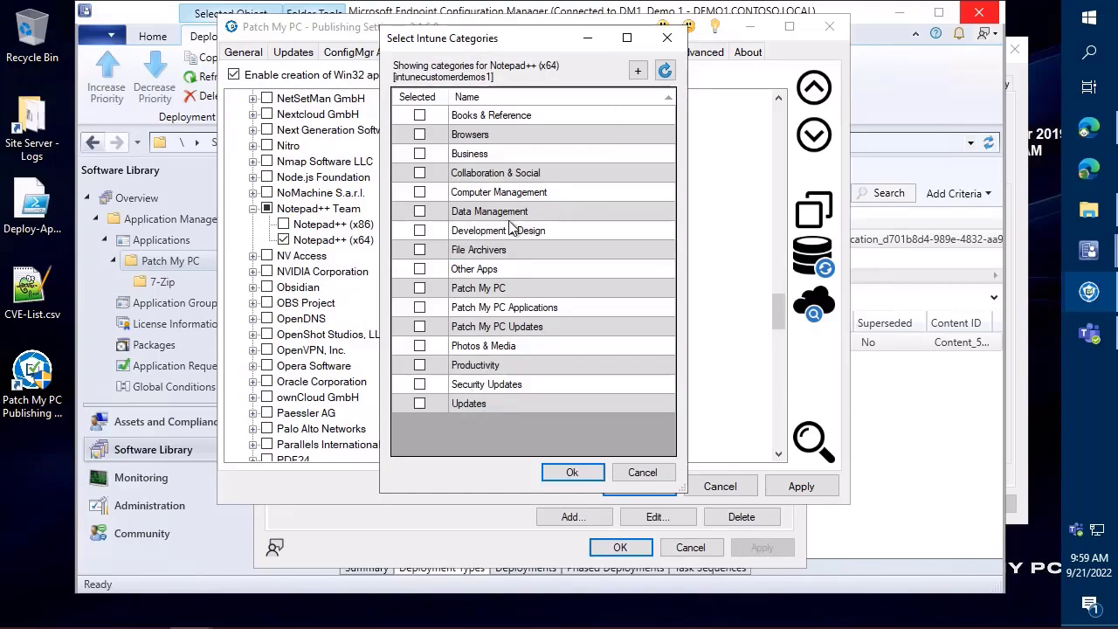
left_click(419, 232)
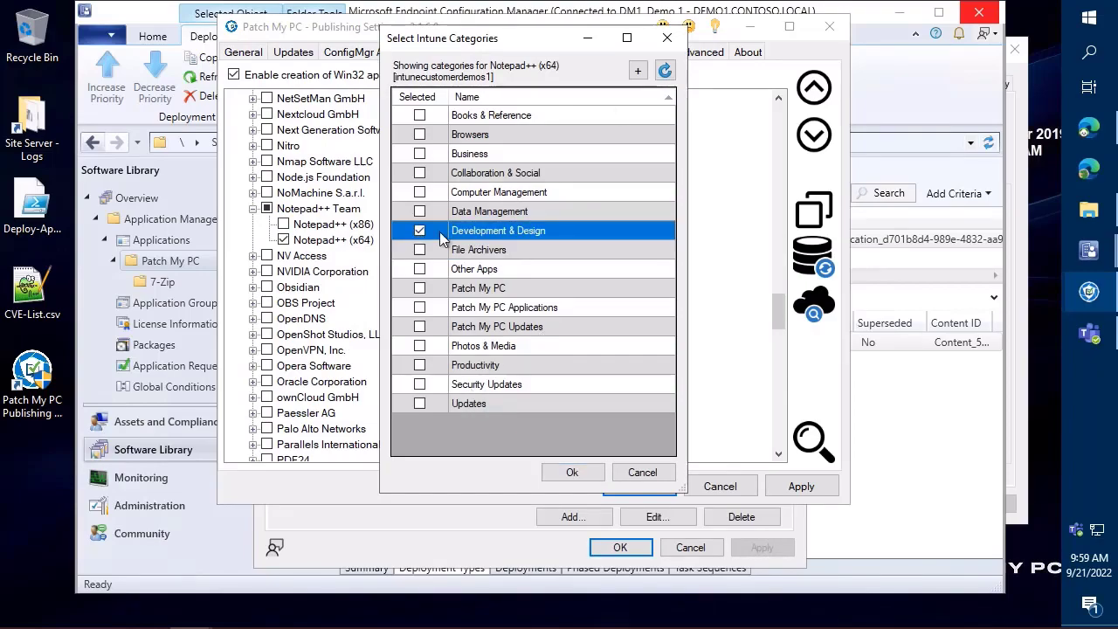
left_click(572, 473)
left_click(790, 485)
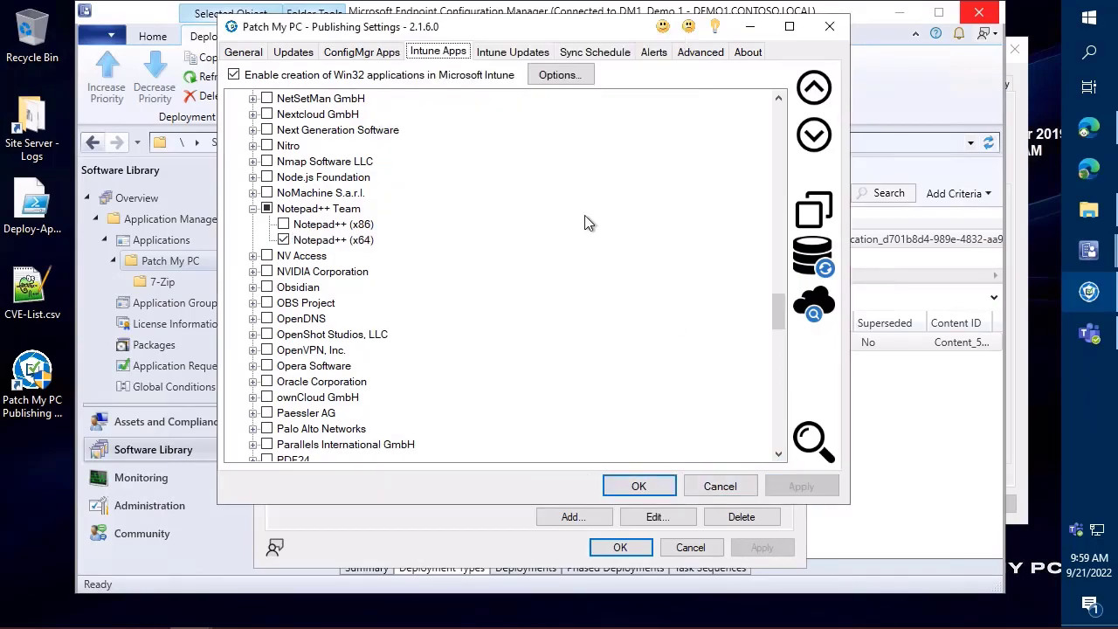
Open the role scope tag selection for Notepad++ (x64) and move its dialog clear of the publishing settings
right_click(363, 243)
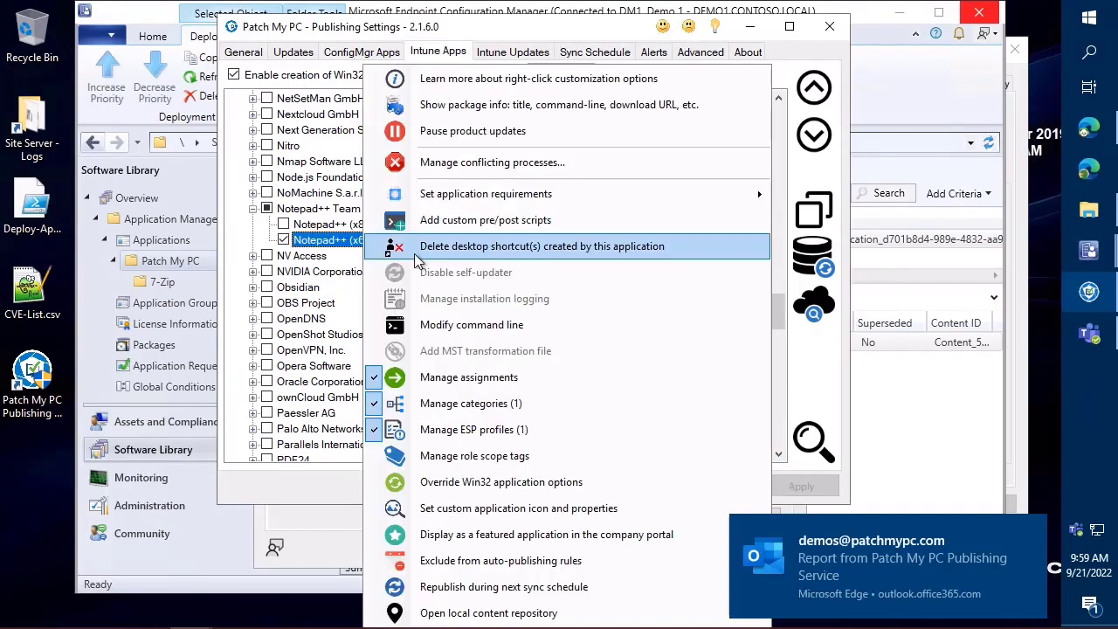
left_click(535, 456)
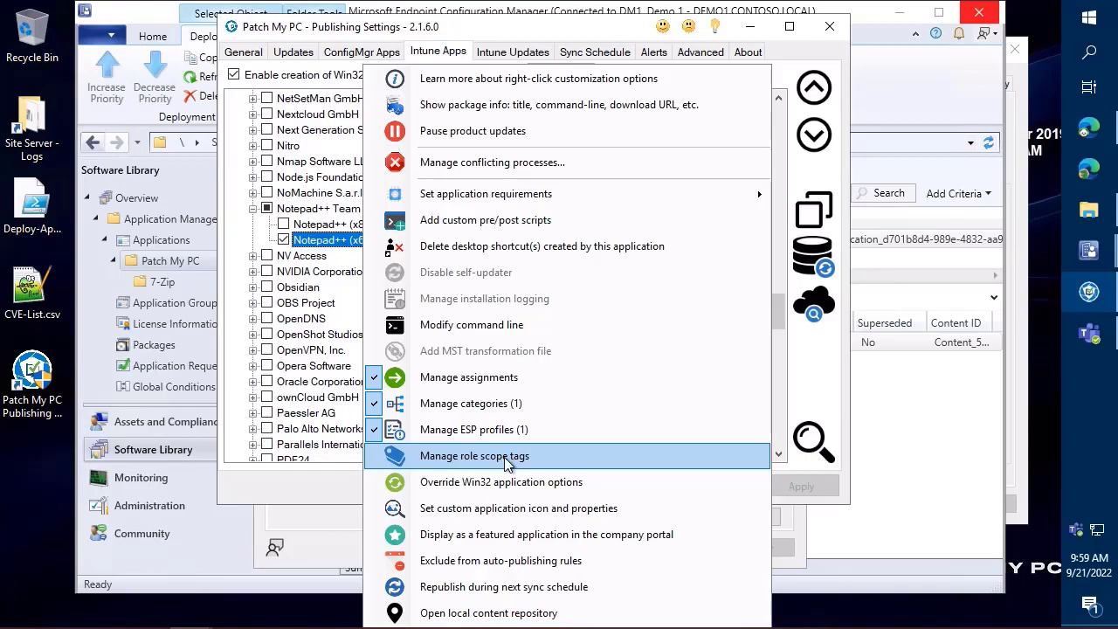
left_click(505, 456)
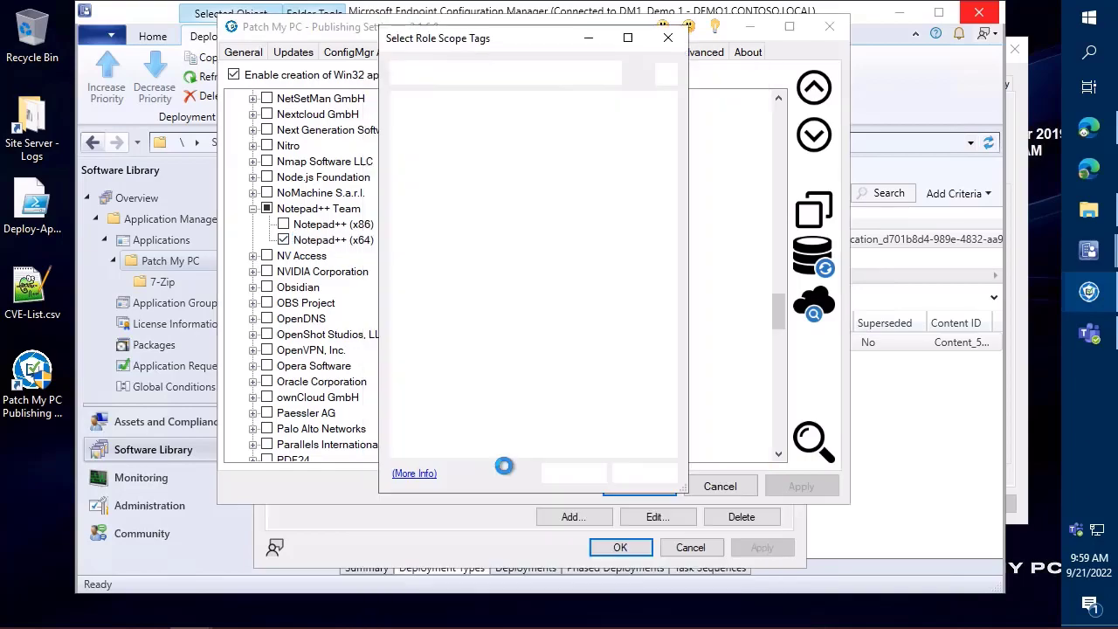
left_click_drag(520, 35, 167, 45)
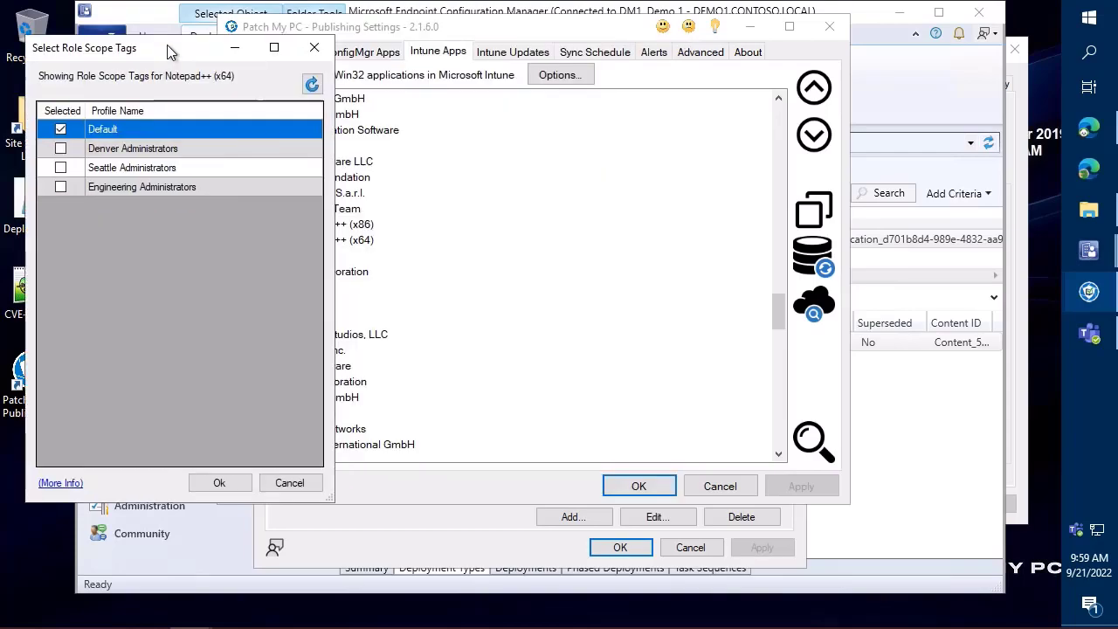
Switch to the Endpoint Manager admin center, search Tenant administration for scope, and clear the search
left_click(1091, 127)
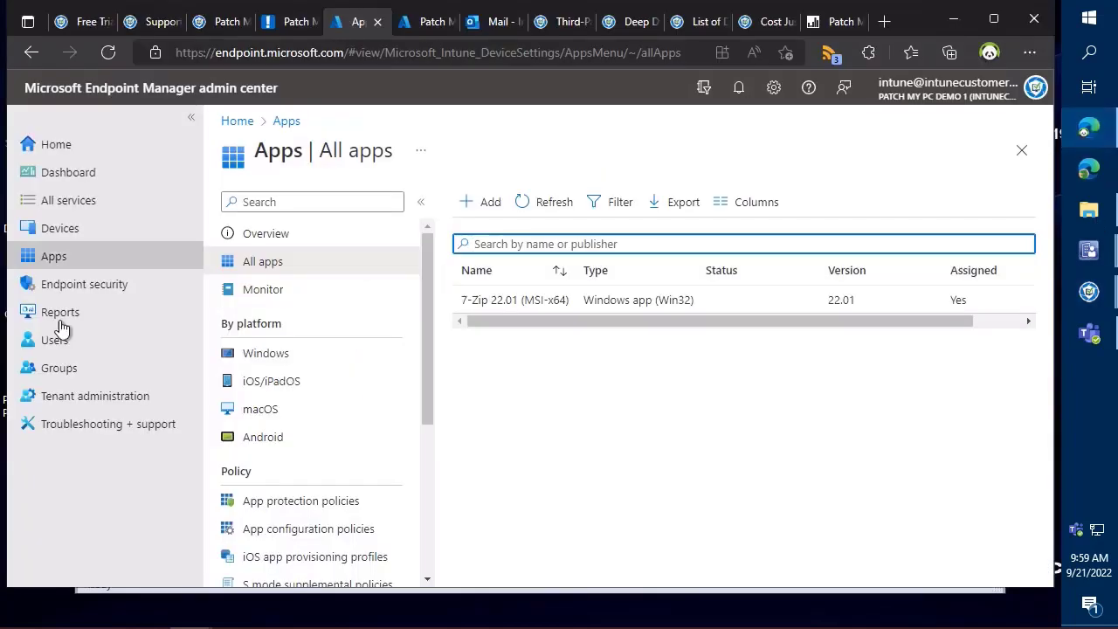
left_click(65, 407)
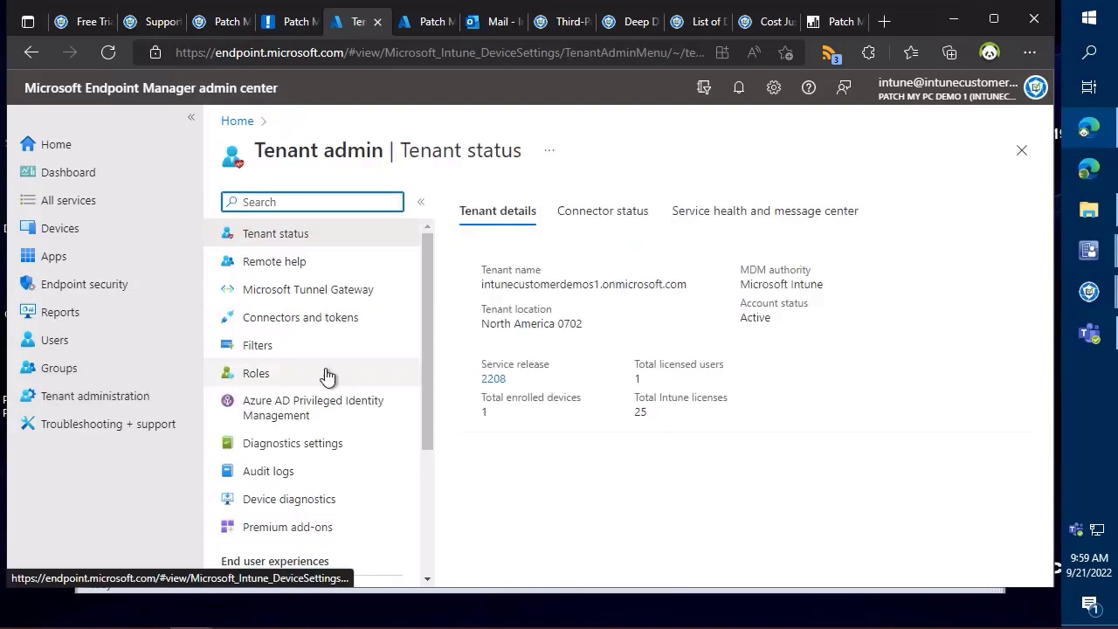
type("scope")
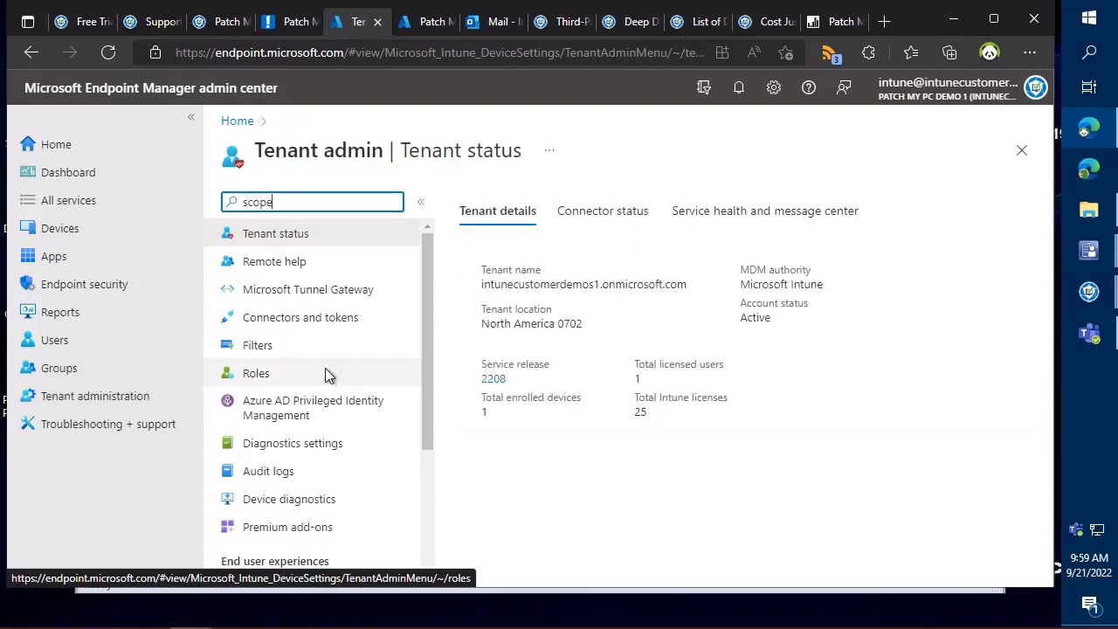
key("ctrl+a")
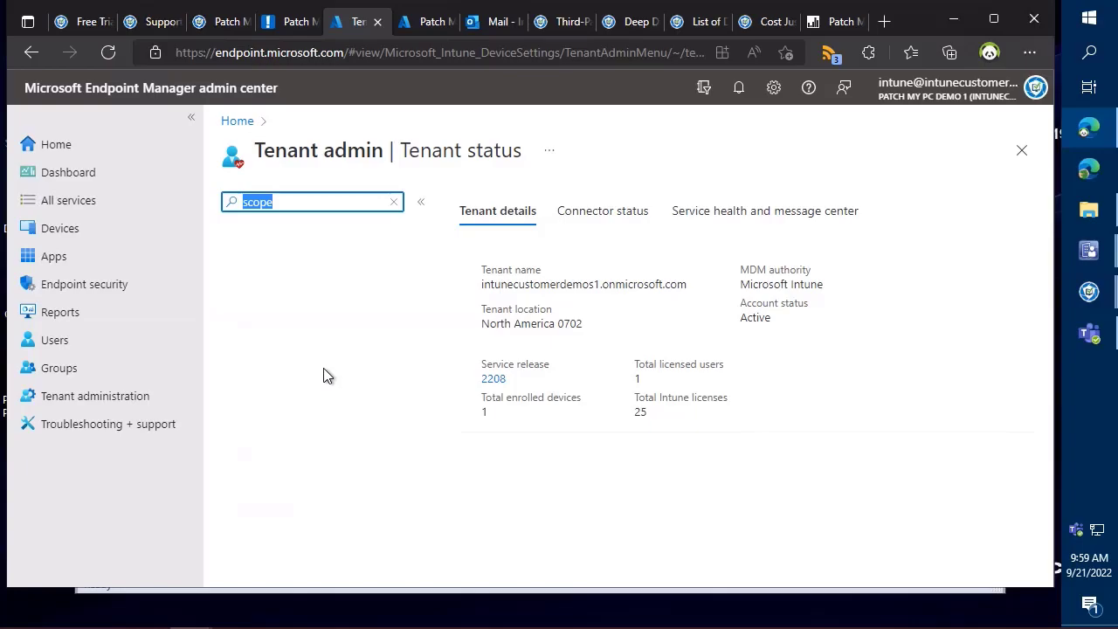
key("BackSpace")
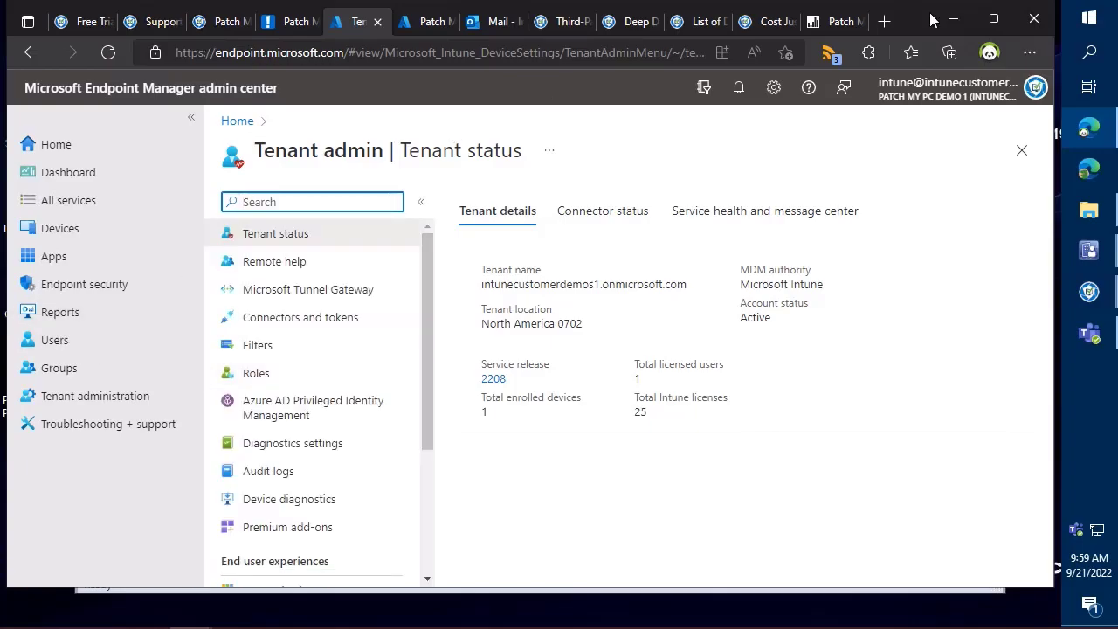
Place the Endpoint Manager admin center beside the scope tags dialog and view all Endpoint Manager roles
left_click_drag(933, 24, 1058, 198)
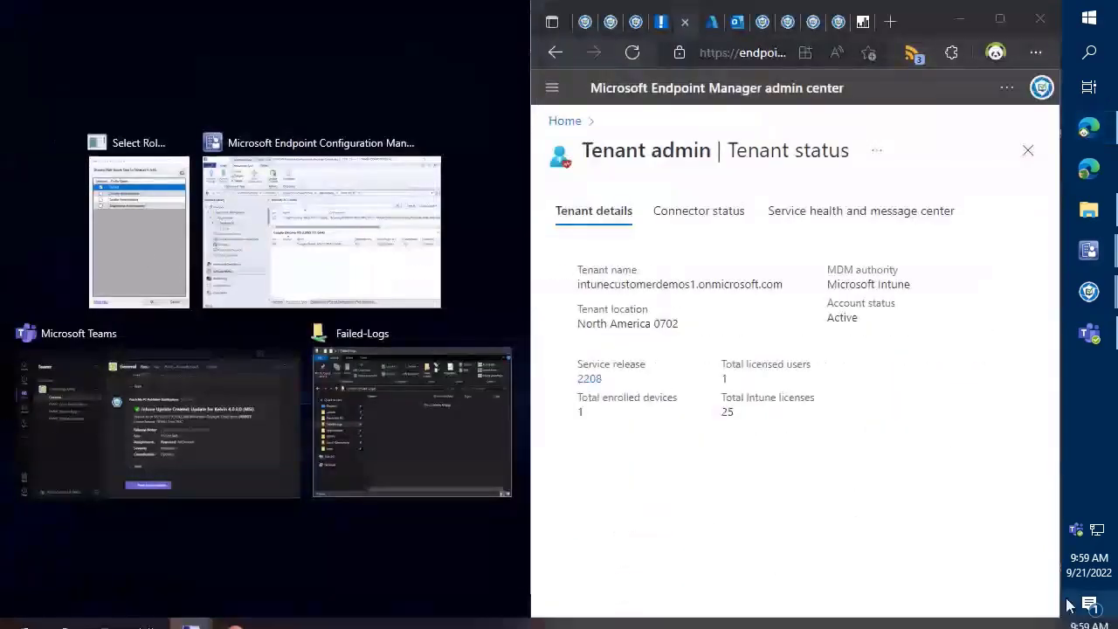
key("Escape")
left_click(551, 87)
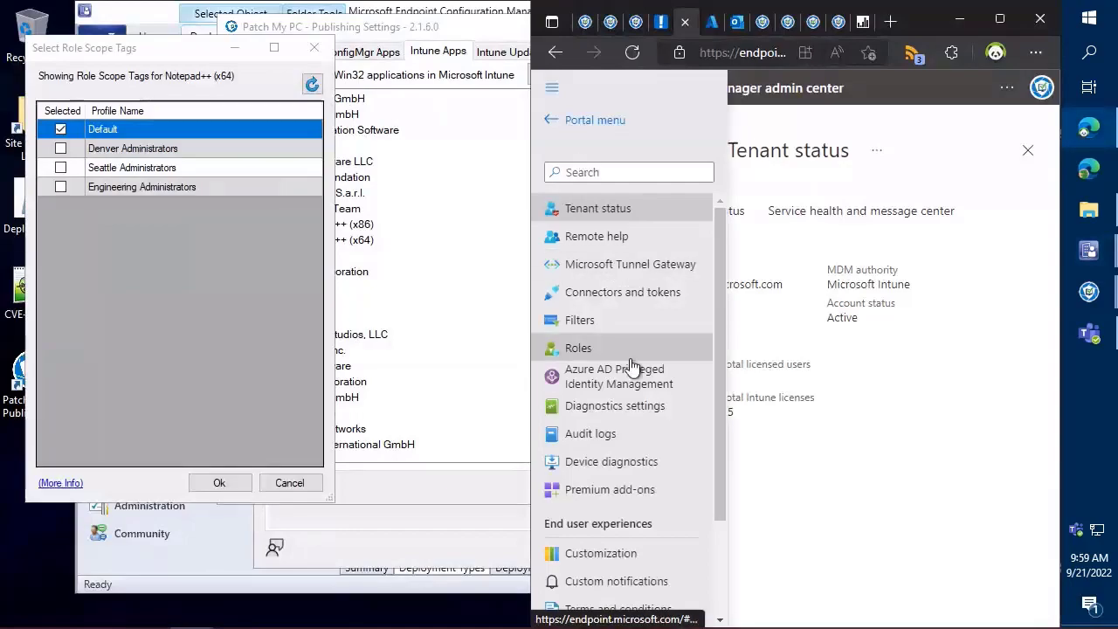
scroll(635, 372, "down", 3)
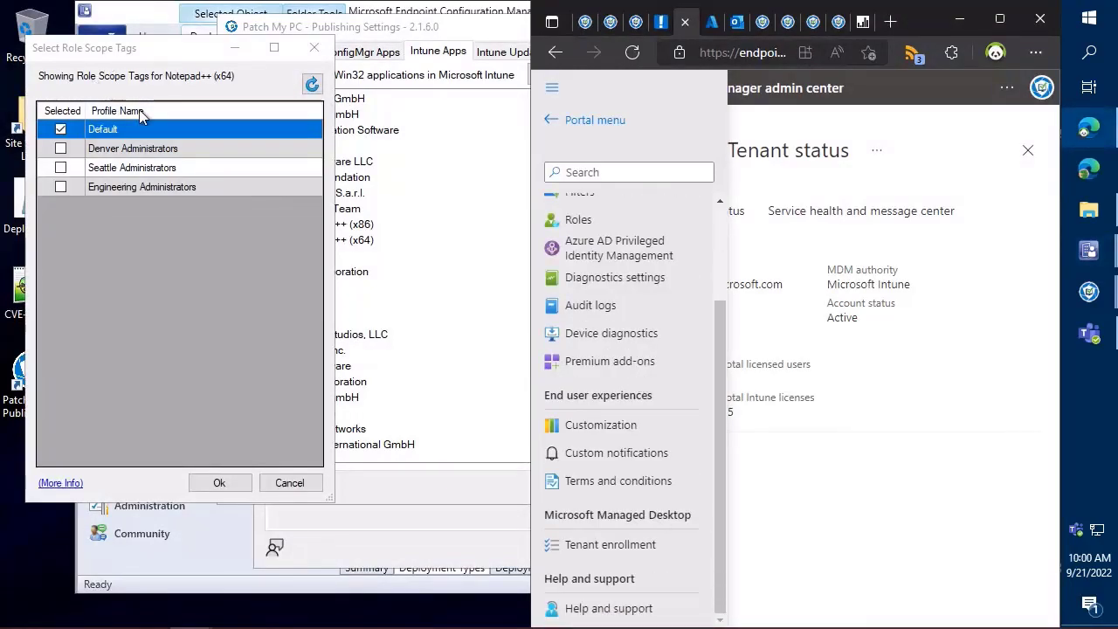
left_click(616, 217)
left_click(550, 90)
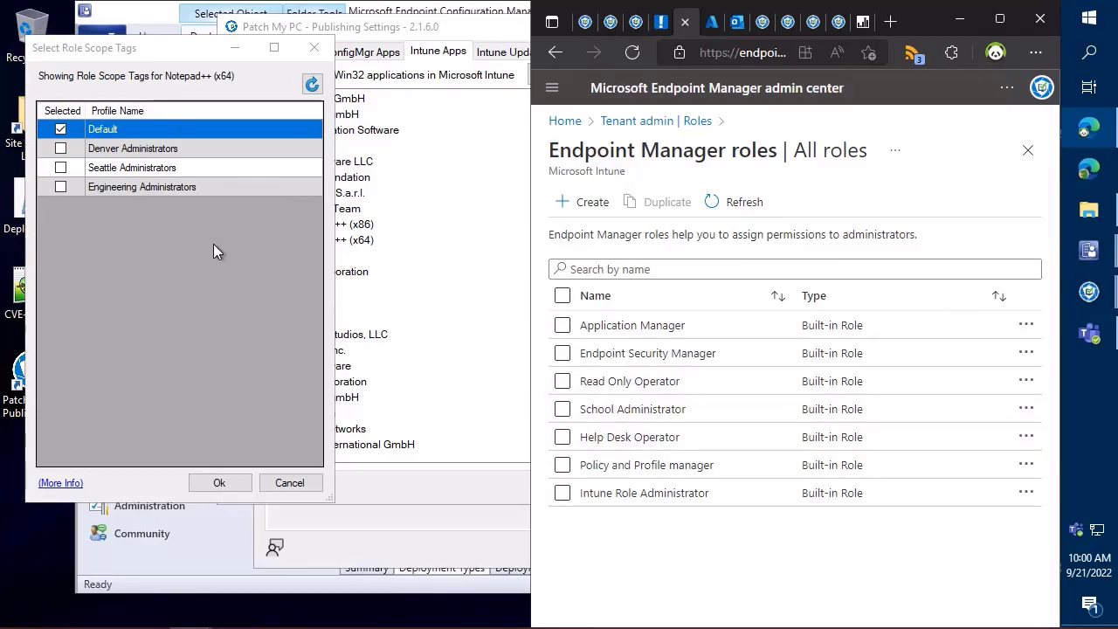
Assign the Denver, Seattle and Engineering Administrators role scope tags alongside Default to Notepad++ (x64), and apply the changes
left_click(60, 148)
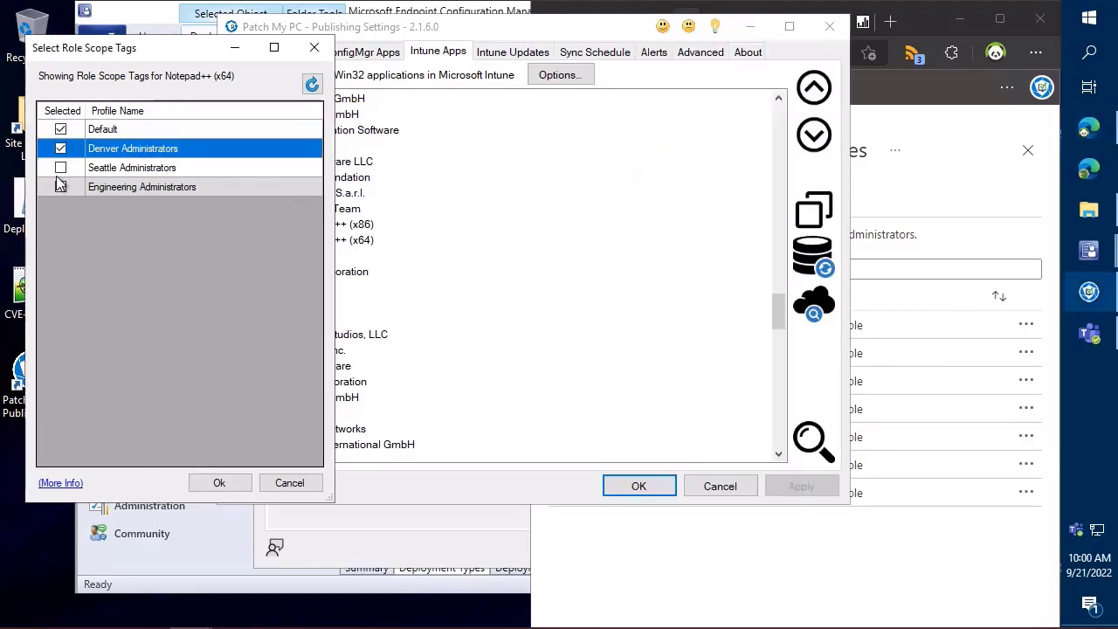
left_click(60, 167)
left_click(61, 129)
left_click(60, 149)
left_click(60, 130)
left_click(60, 148)
left_click(60, 187)
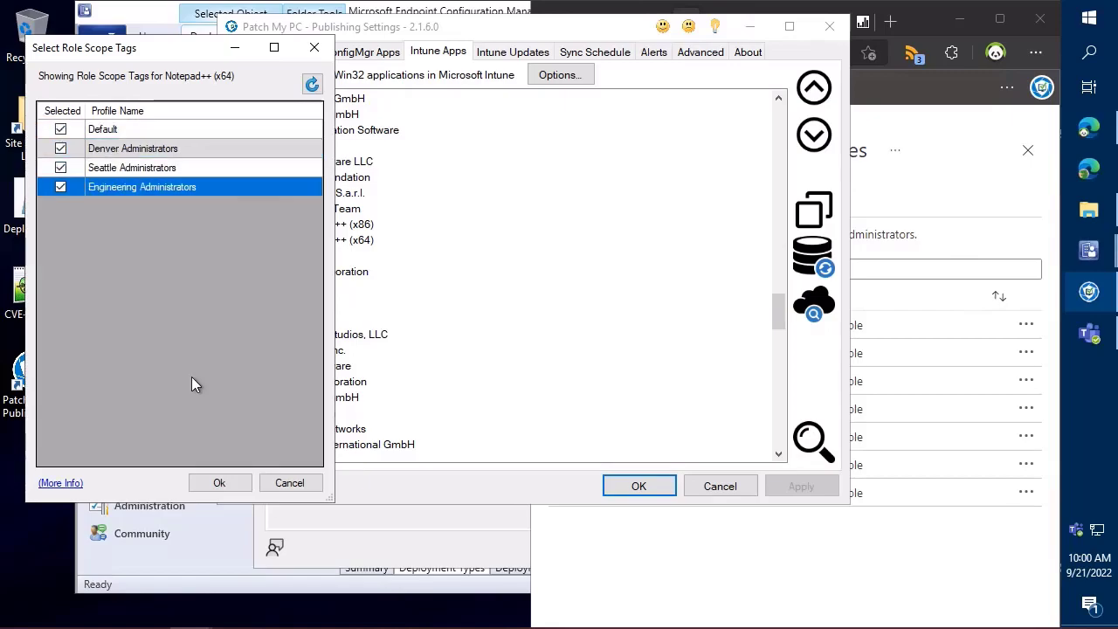
left_click(229, 486)
left_click(790, 485)
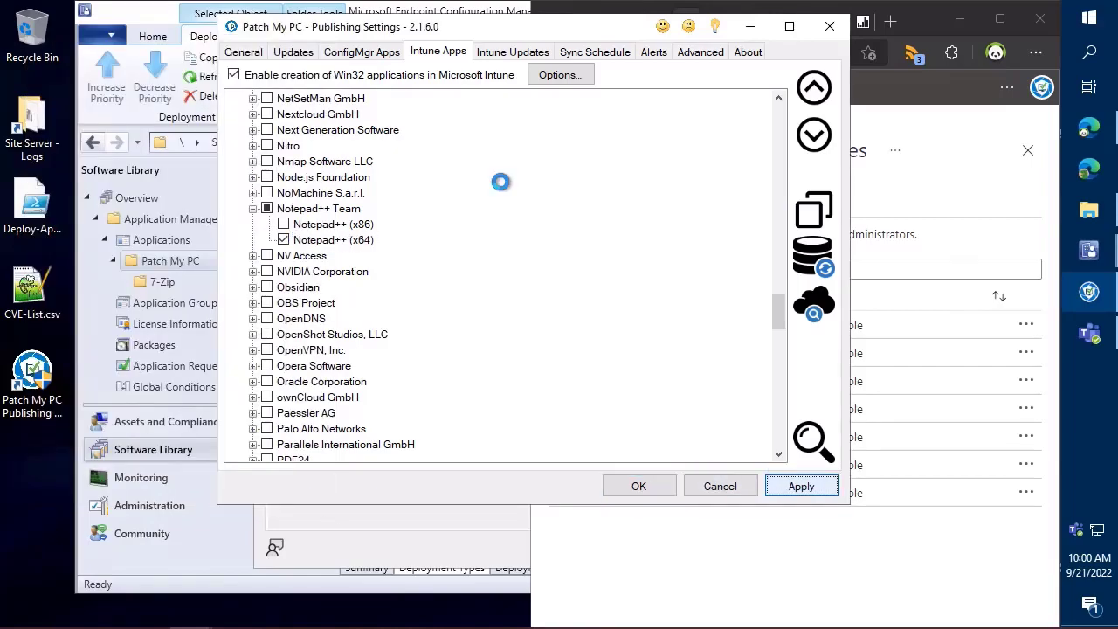
Review the Win32 application override options for Notepad++ (x64) and compare them with the global Intune options
right_click(332, 248)
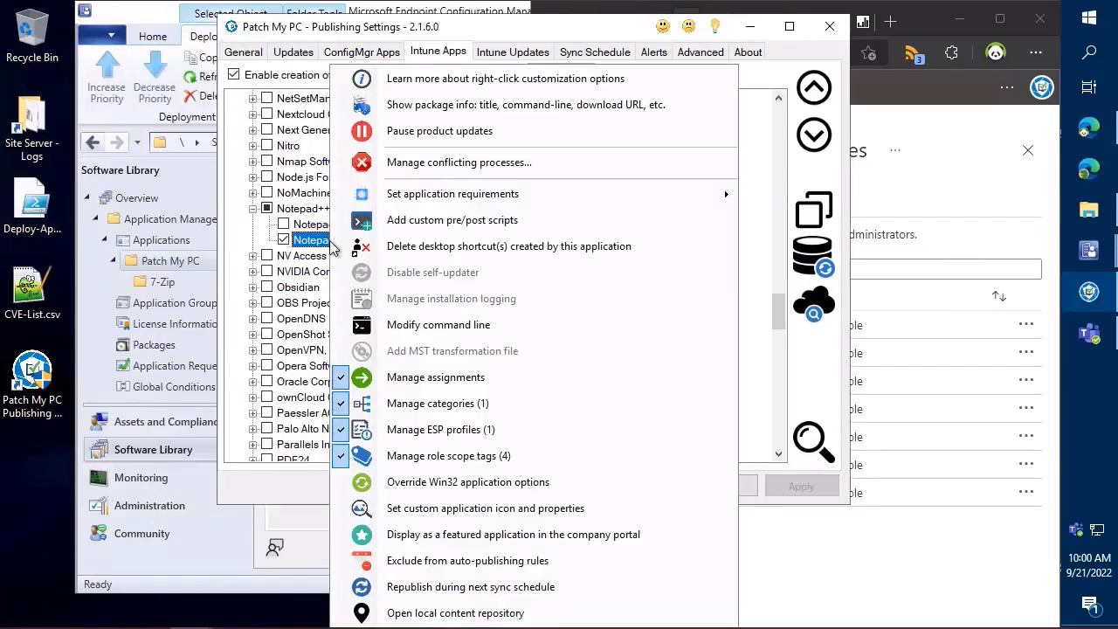
left_click(450, 486)
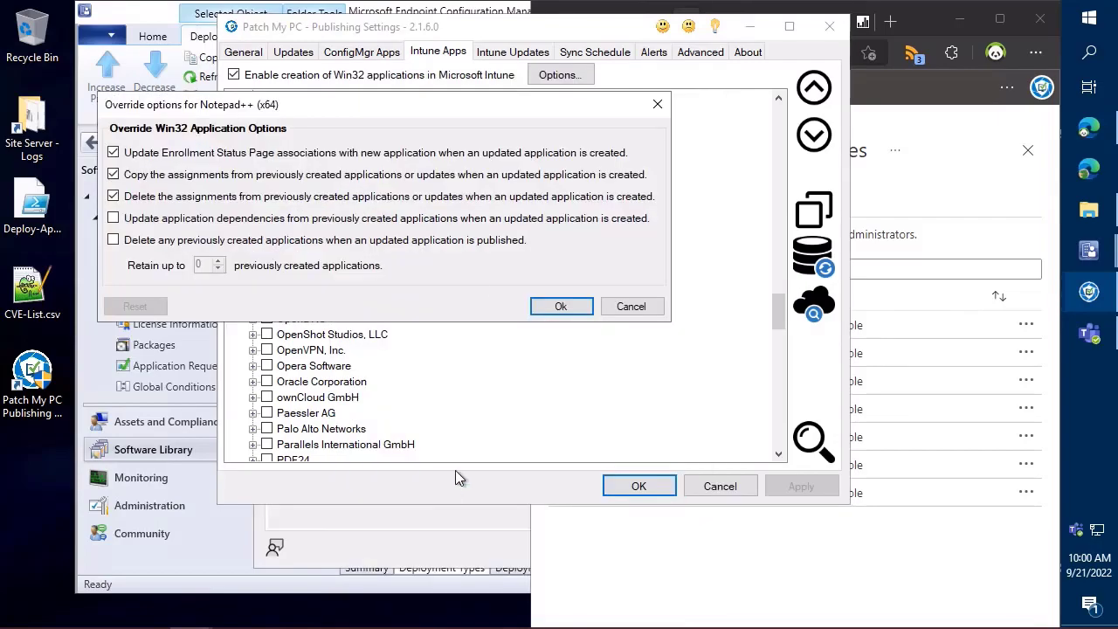
left_click_drag(324, 106, 248, 47)
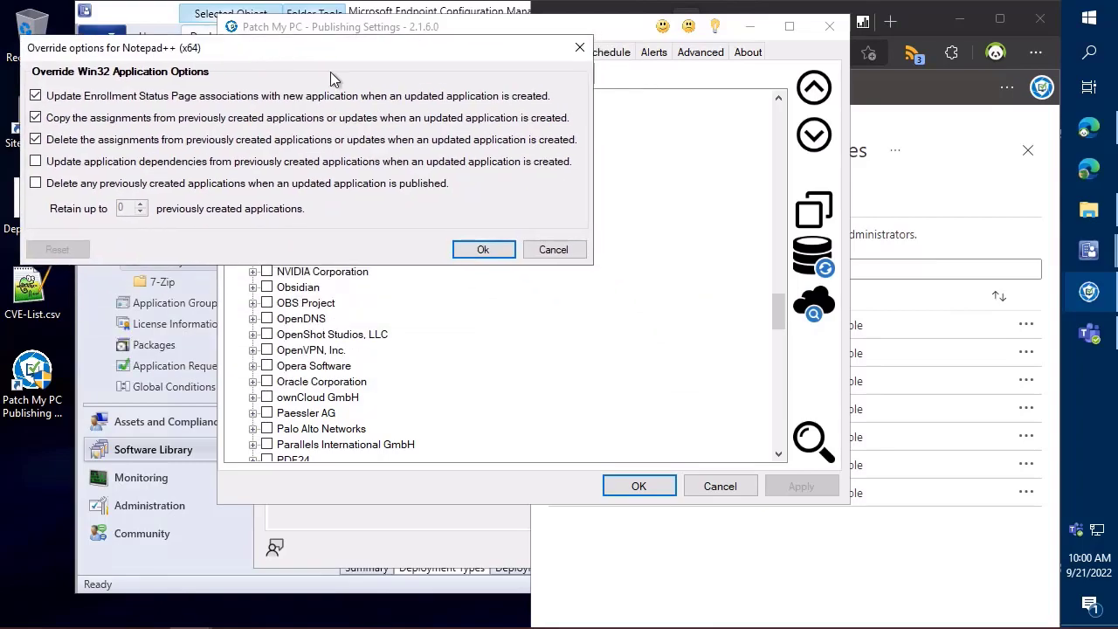
left_click(528, 253)
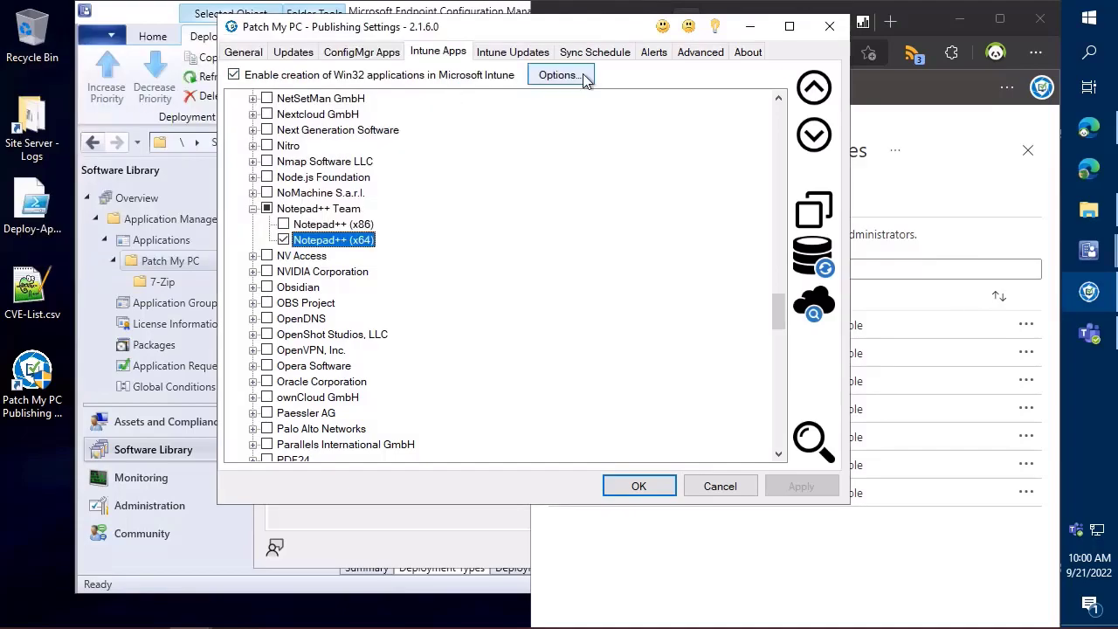
left_click(585, 79)
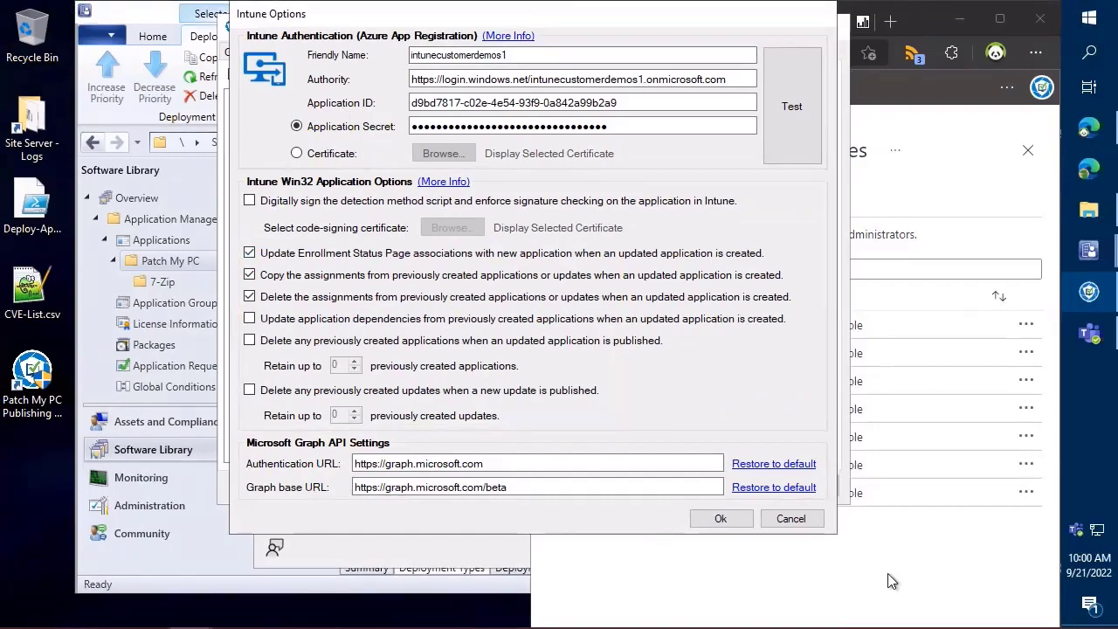
left_click(791, 519)
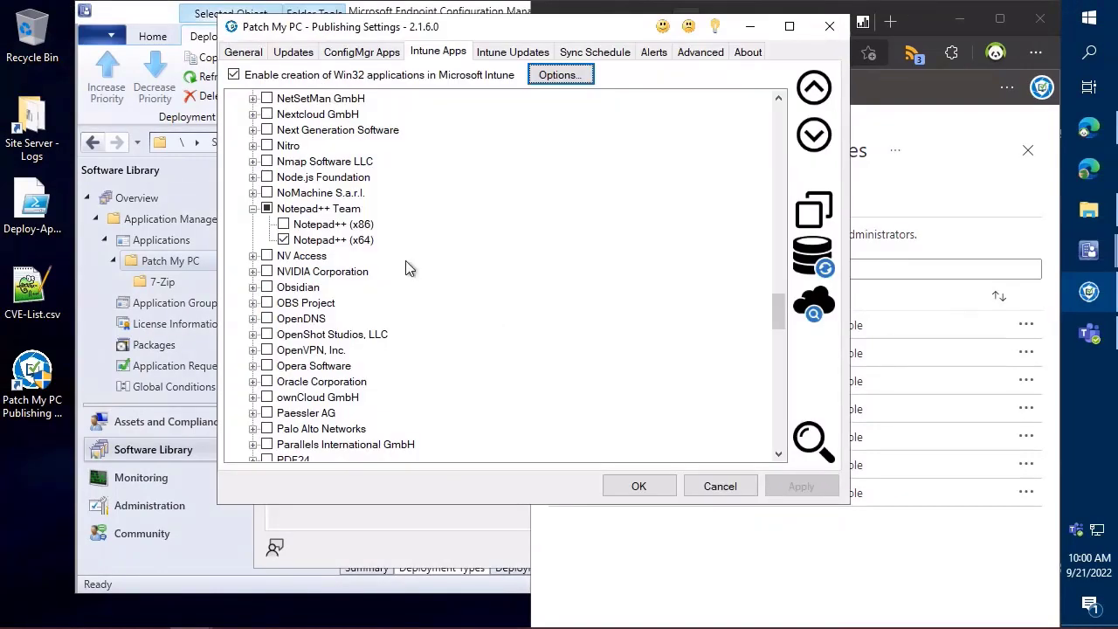
right_click(371, 247)
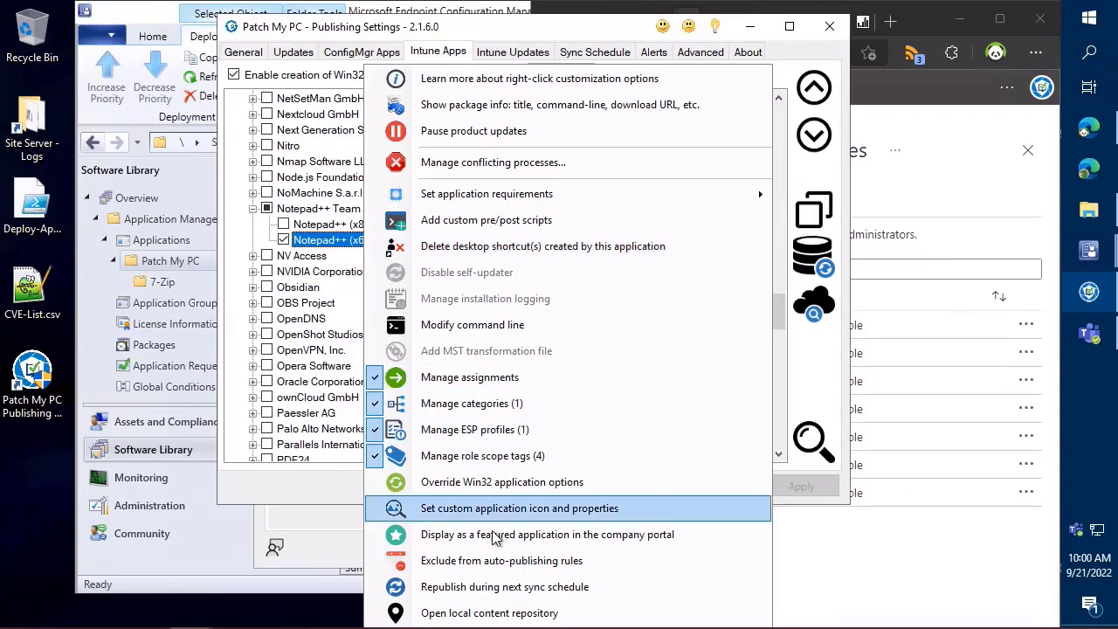
left_click(489, 485)
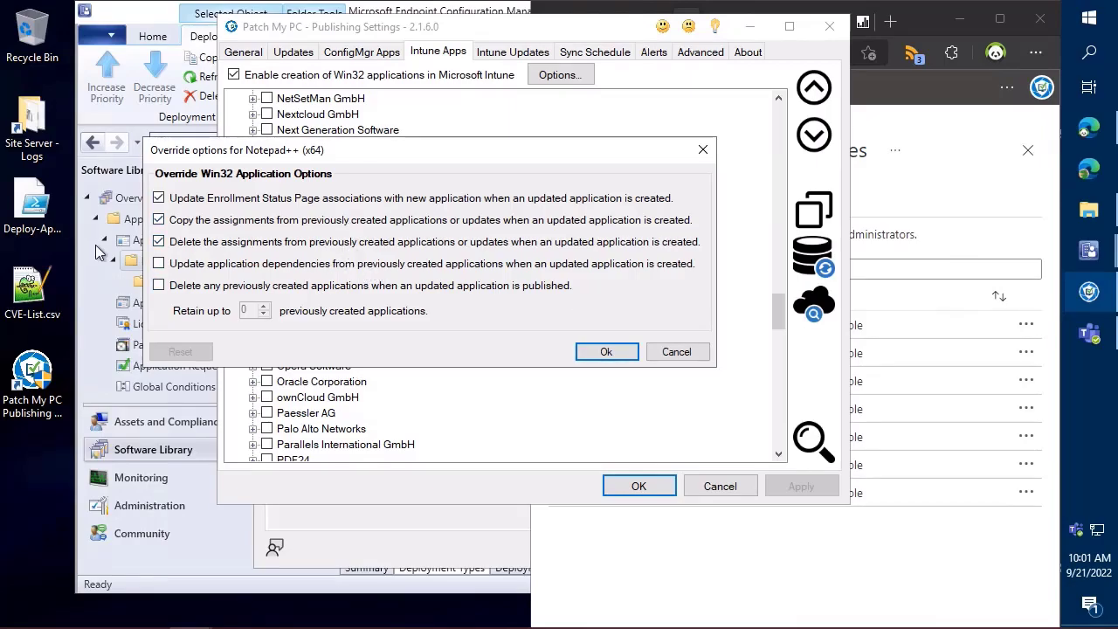
Run the Deploy-Applications.ps1 script from the desktop with PowerShell and minimize its console window
left_click(16, 214)
right_click(16, 214)
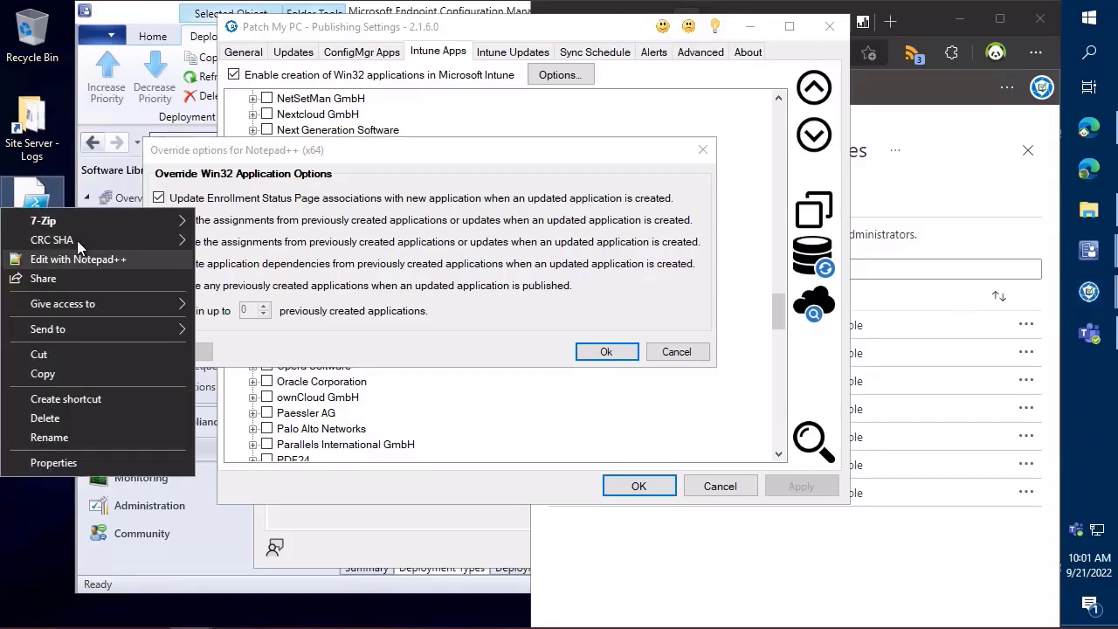
left_click(38, 188)
right_click(38, 188)
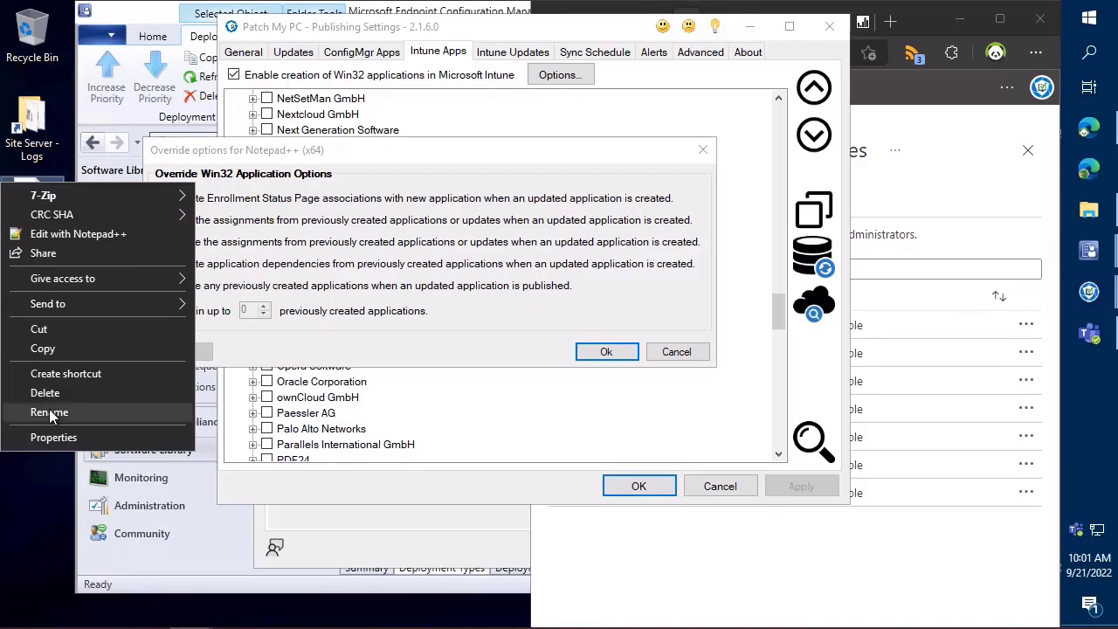
left_click(61, 486)
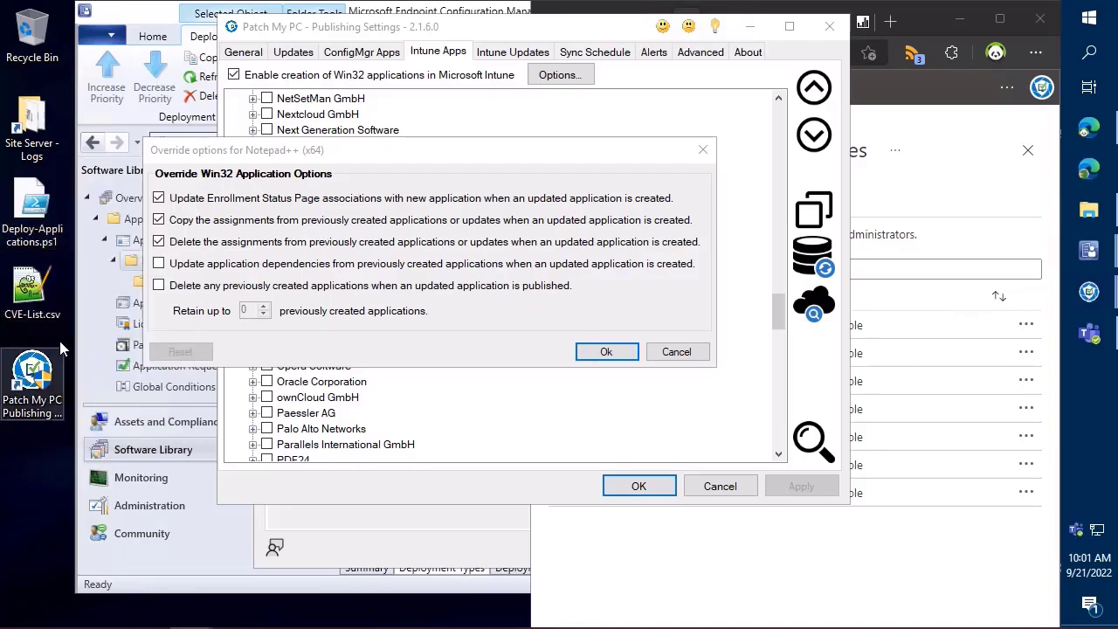
right_click(39, 218)
left_click(78, 246)
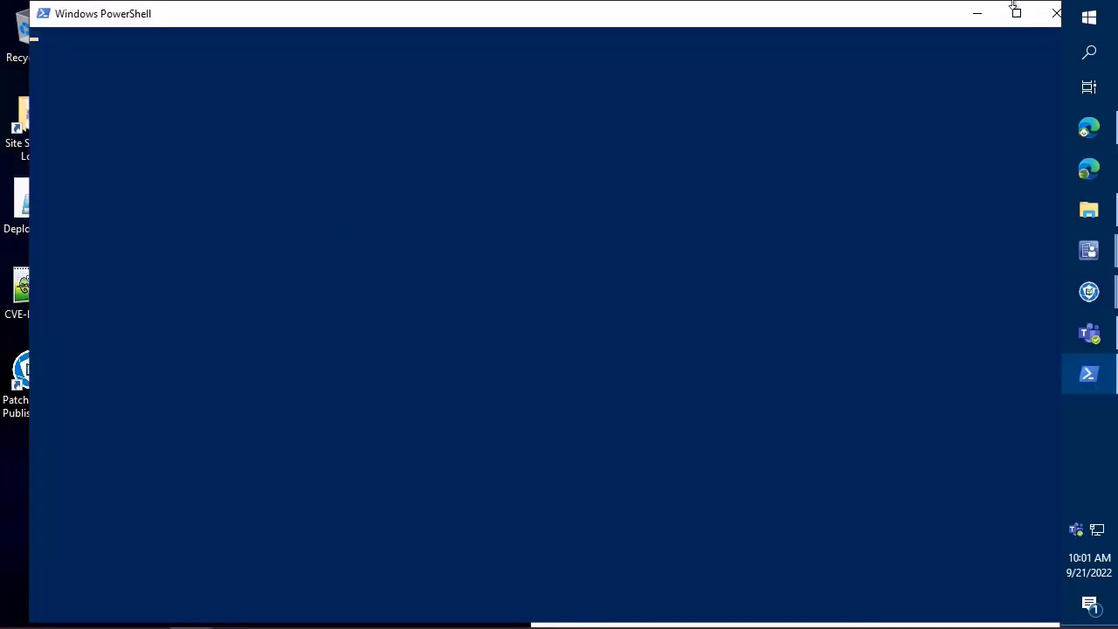
left_click(977, 12)
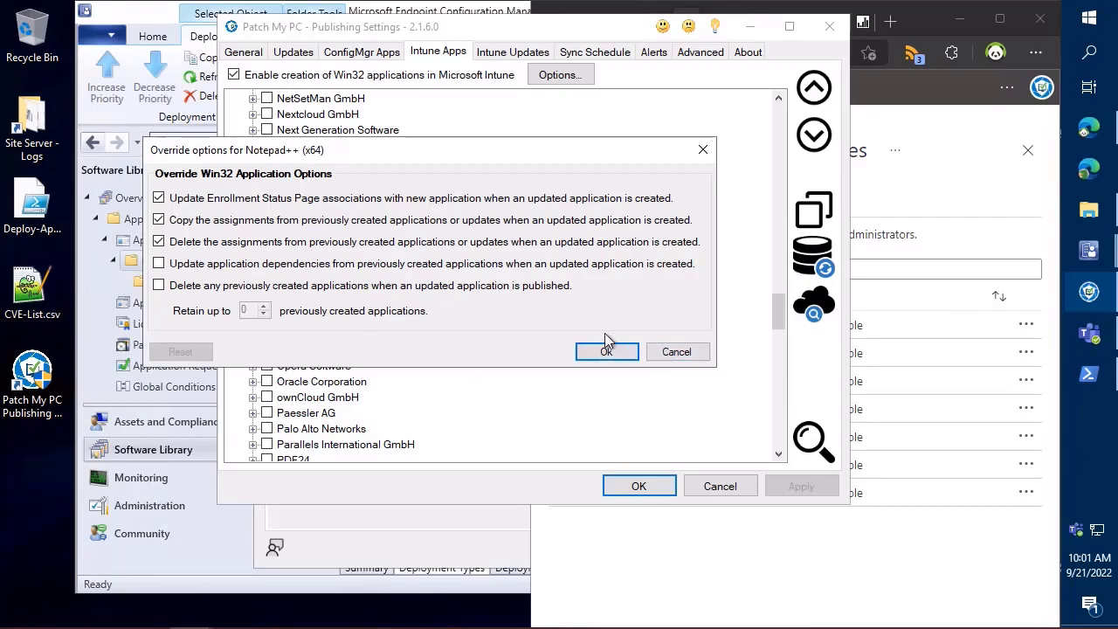
Dismiss the override options without changes and review the remaining customization options for Notepad++ (x64)
left_click(677, 351)
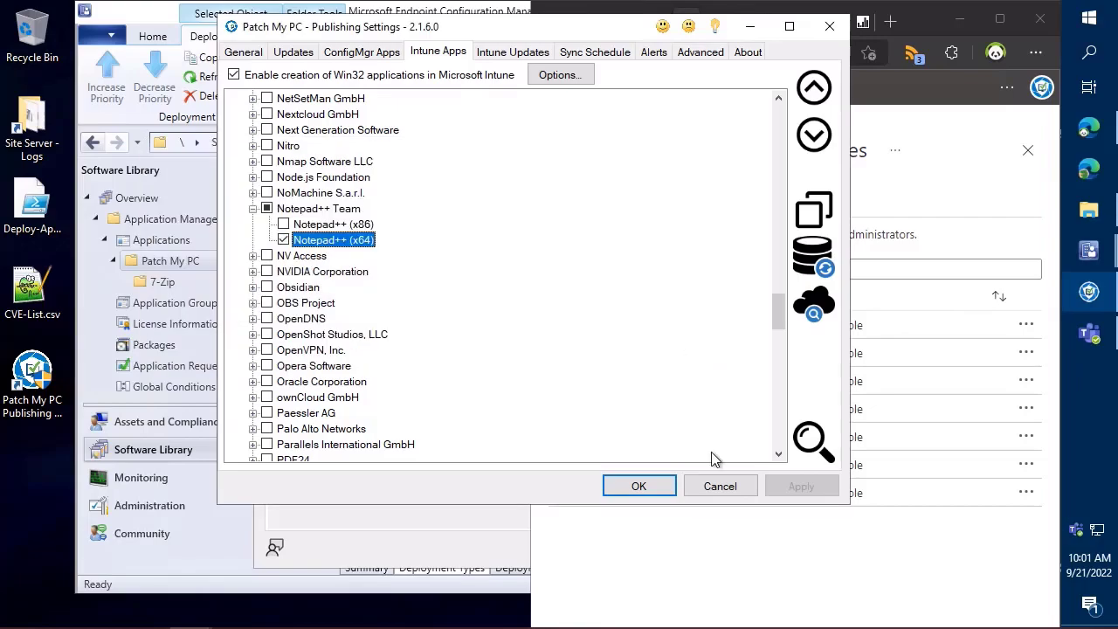
left_click(739, 589)
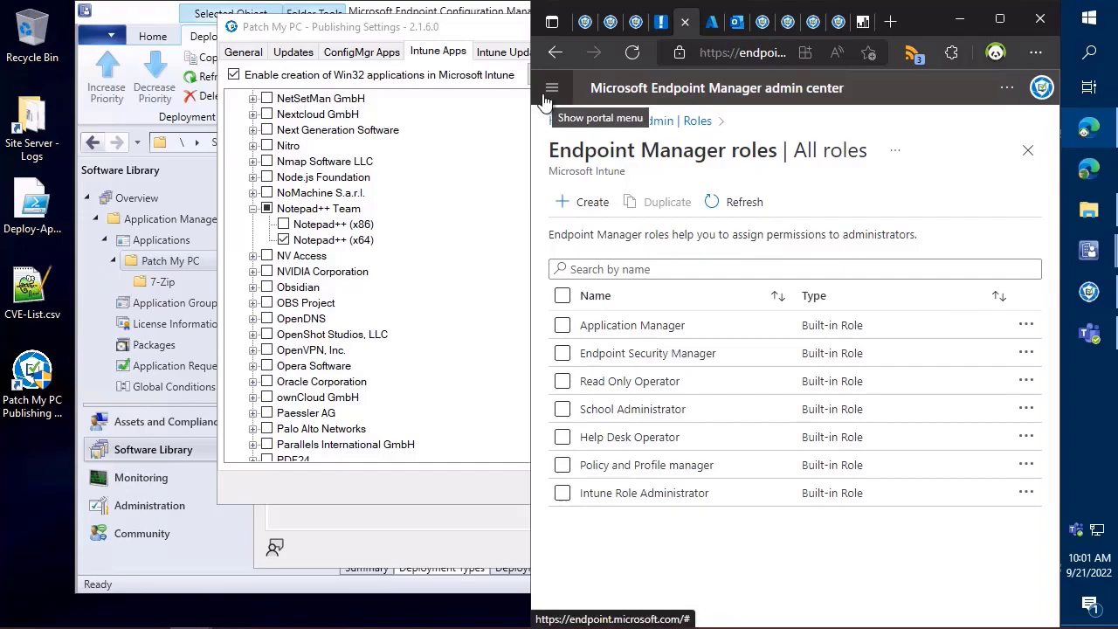
right_click(339, 242)
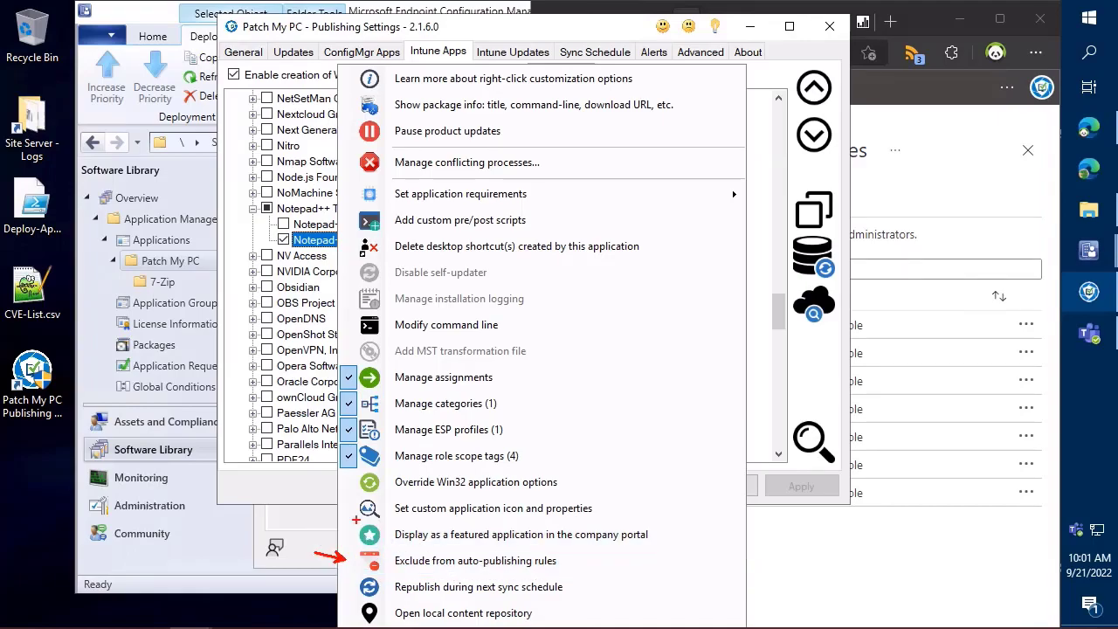
mouse_move(330, 611)
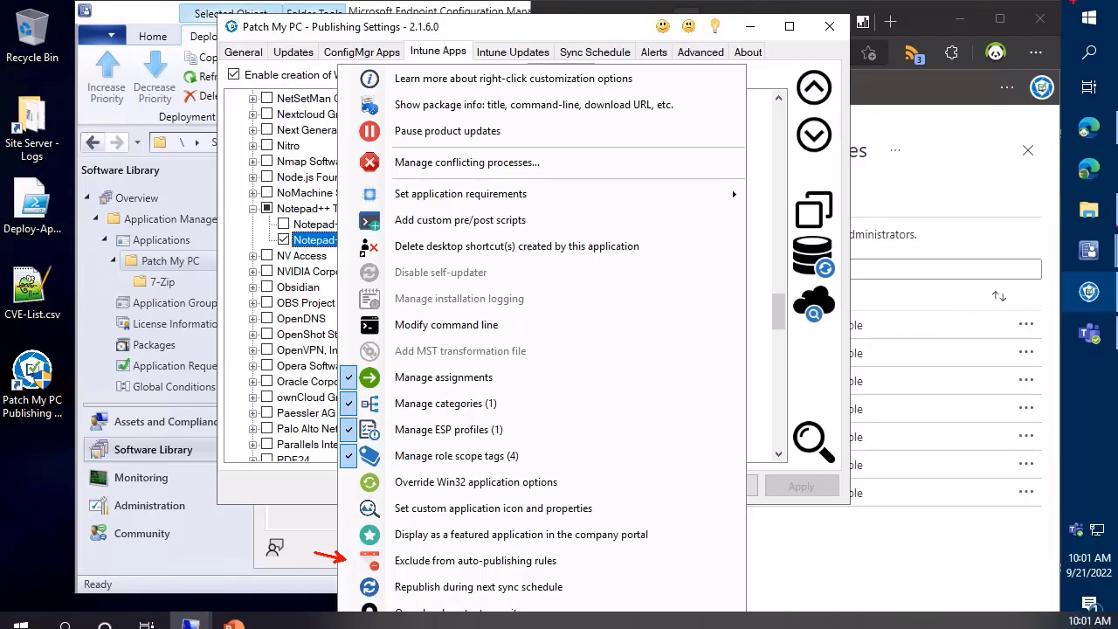
left_click(317, 530)
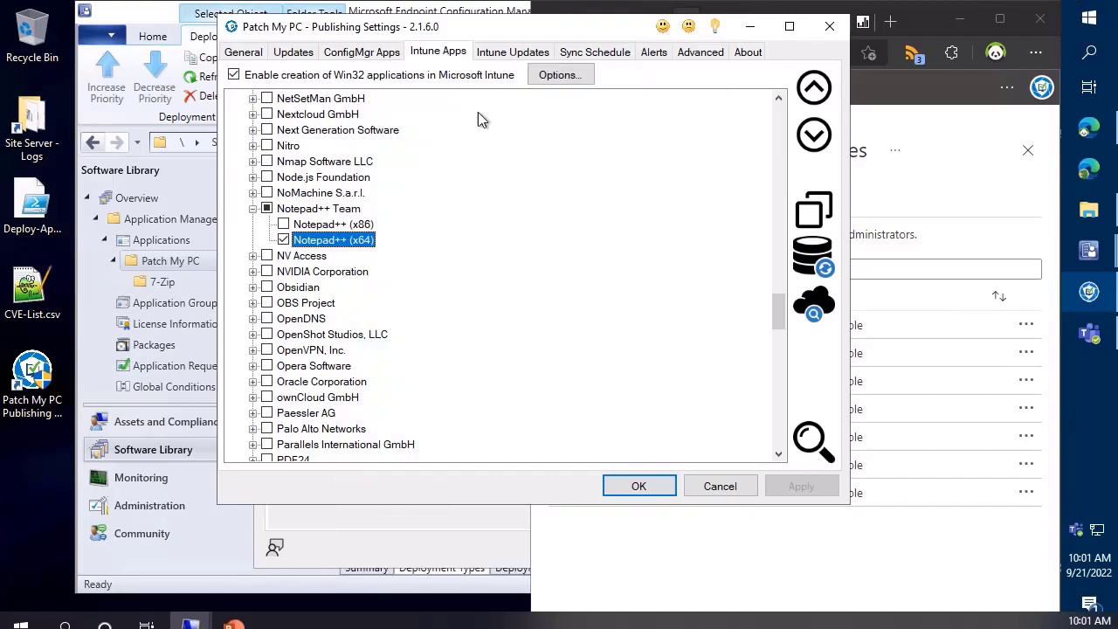
Pause product updates for Notepad++ (x64) with a custom resume date of October 1, 2022
right_click(343, 239)
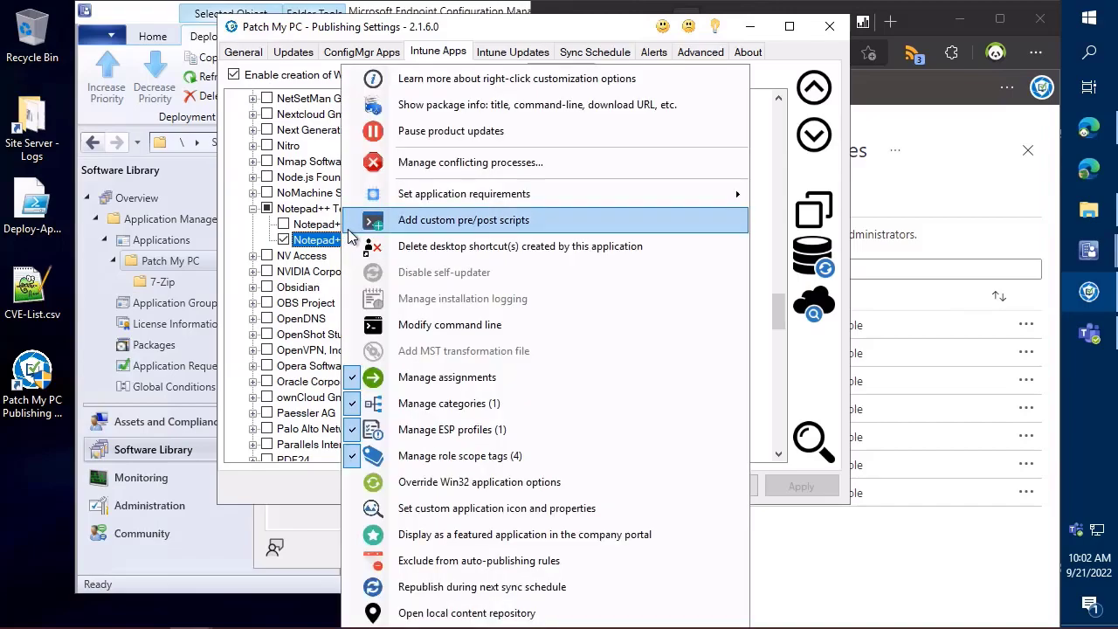
left_click(462, 137)
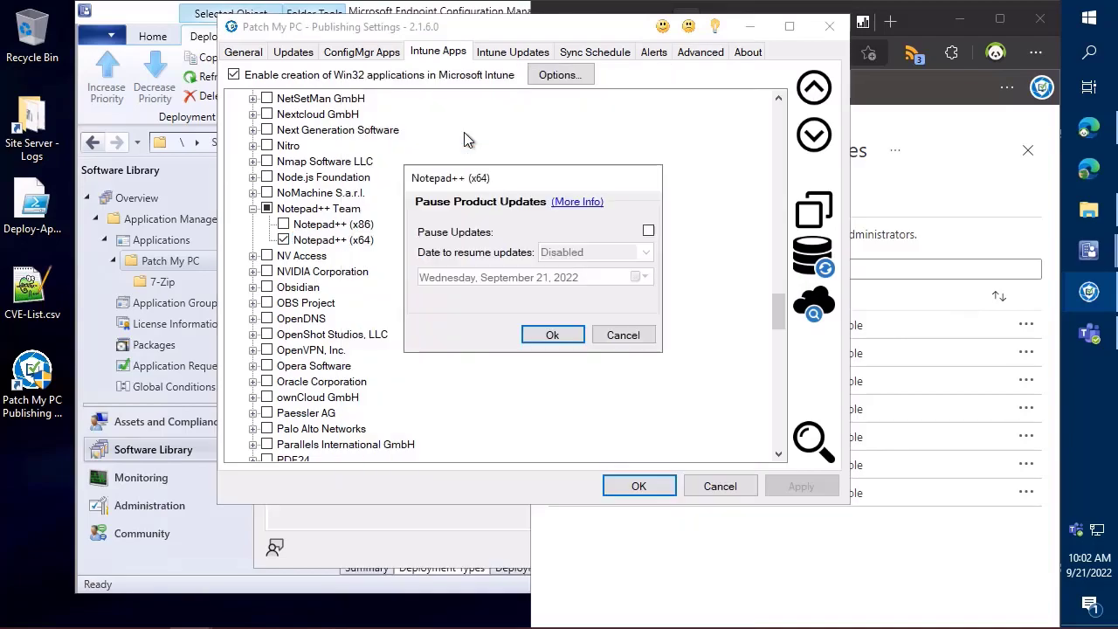
left_click(649, 229)
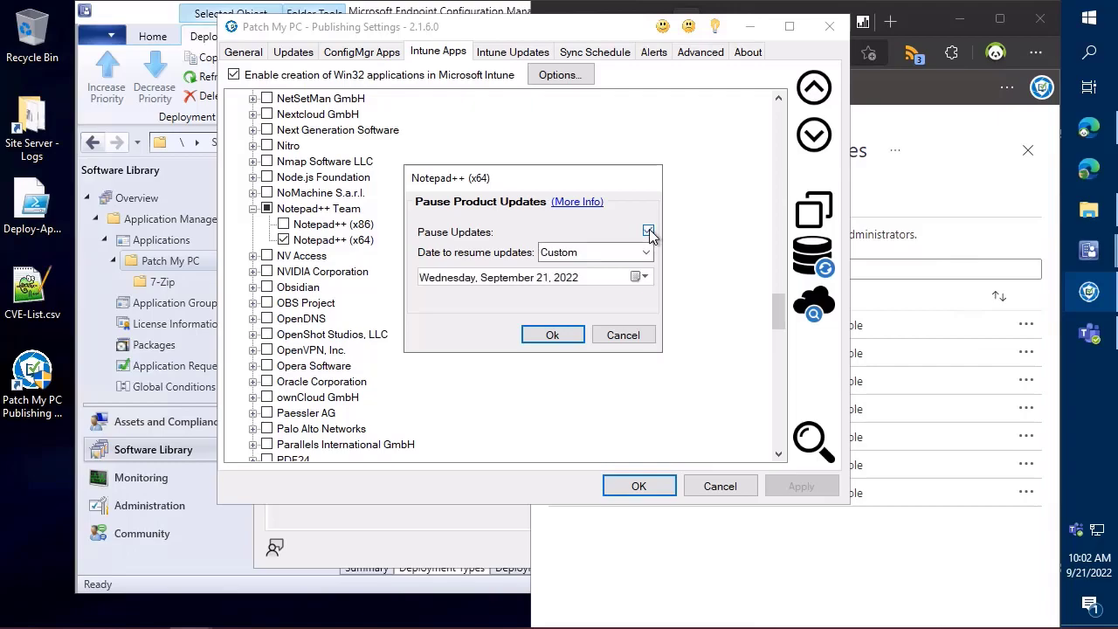
left_click(638, 277)
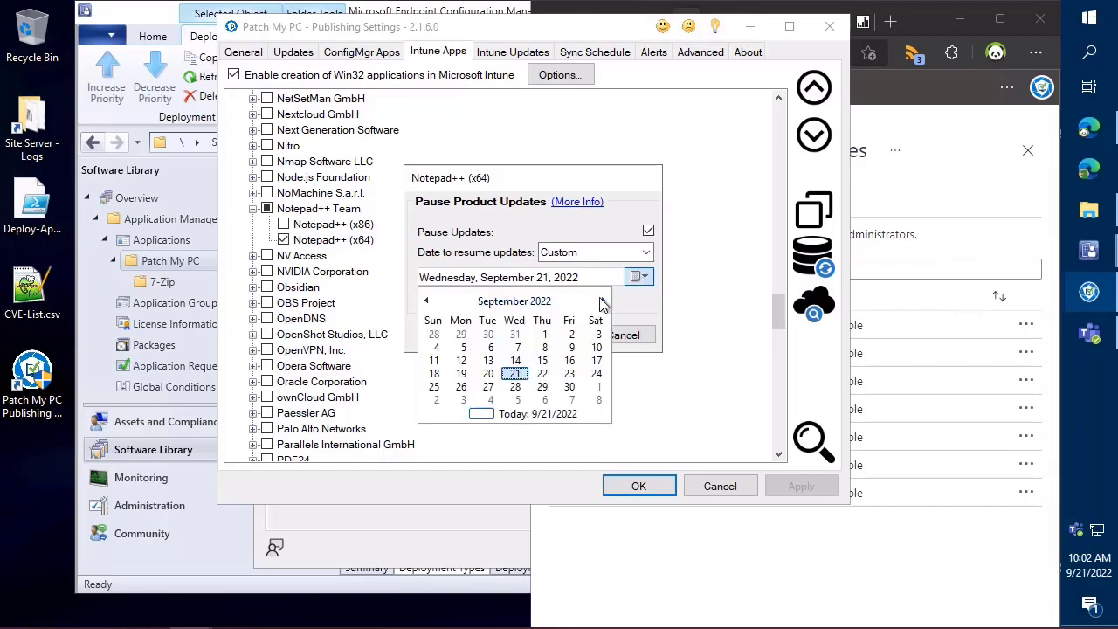
left_click(603, 301)
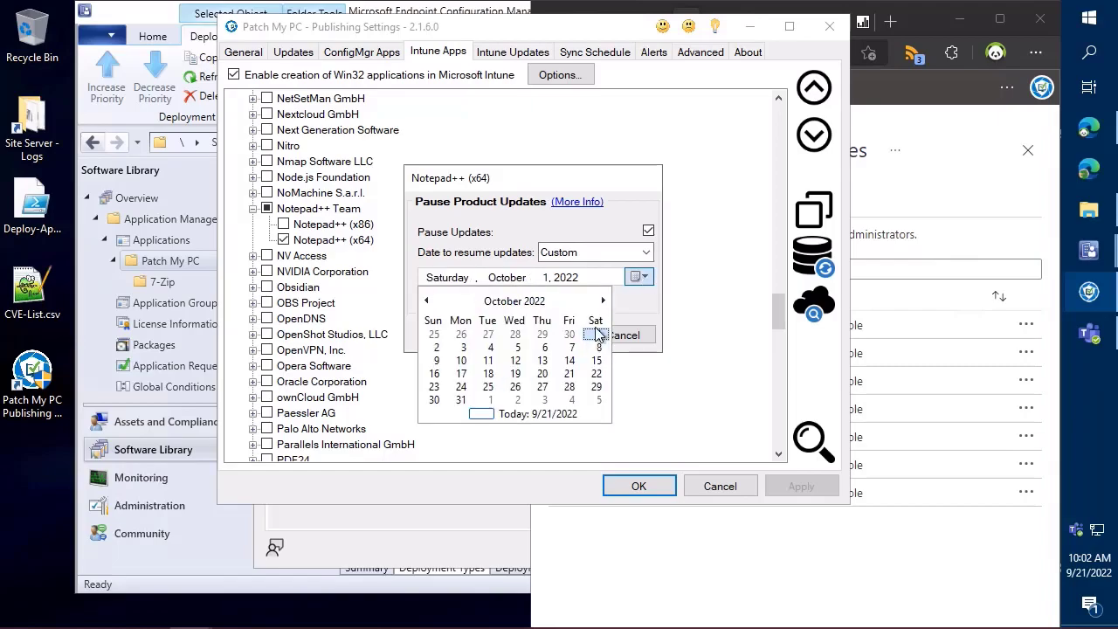
left_click(597, 336)
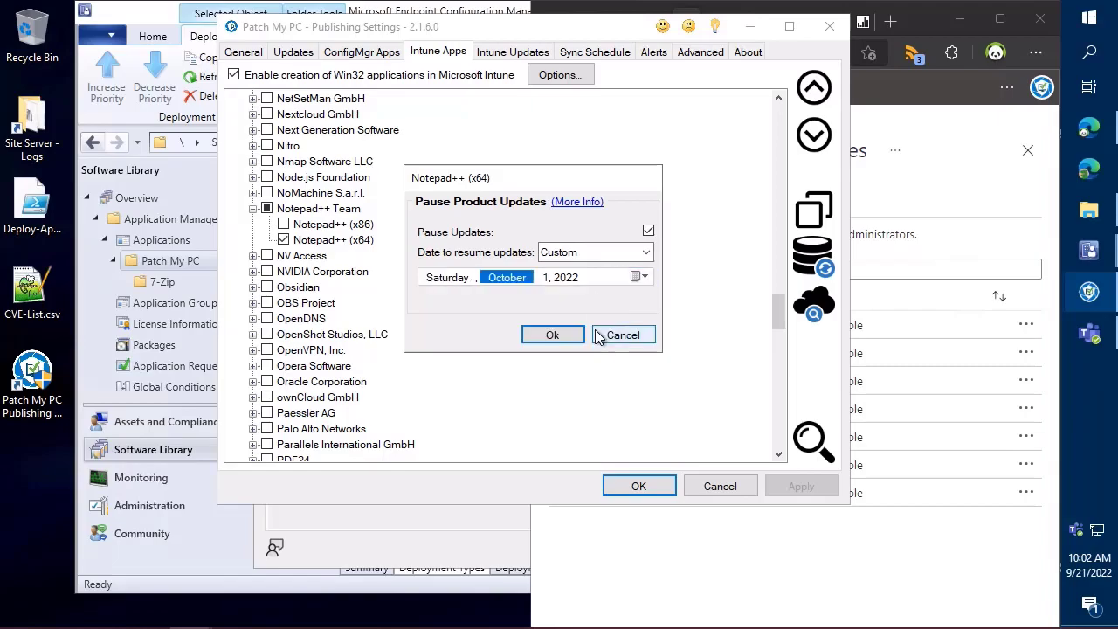
left_click(615, 252)
left_click(647, 252)
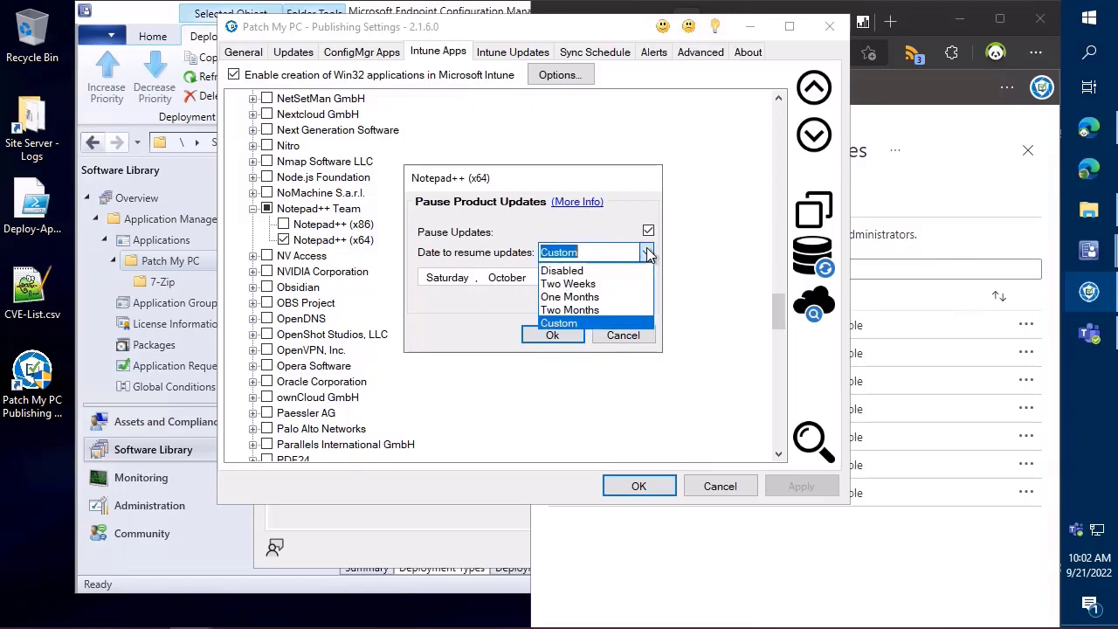
left_click(600, 229)
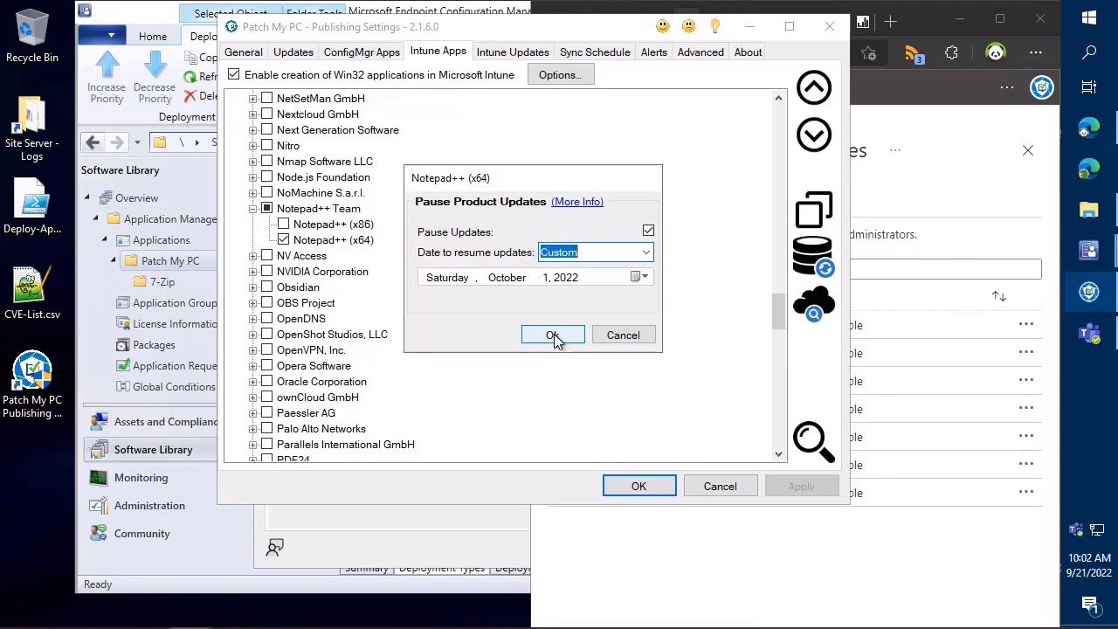
left_click(552, 335)
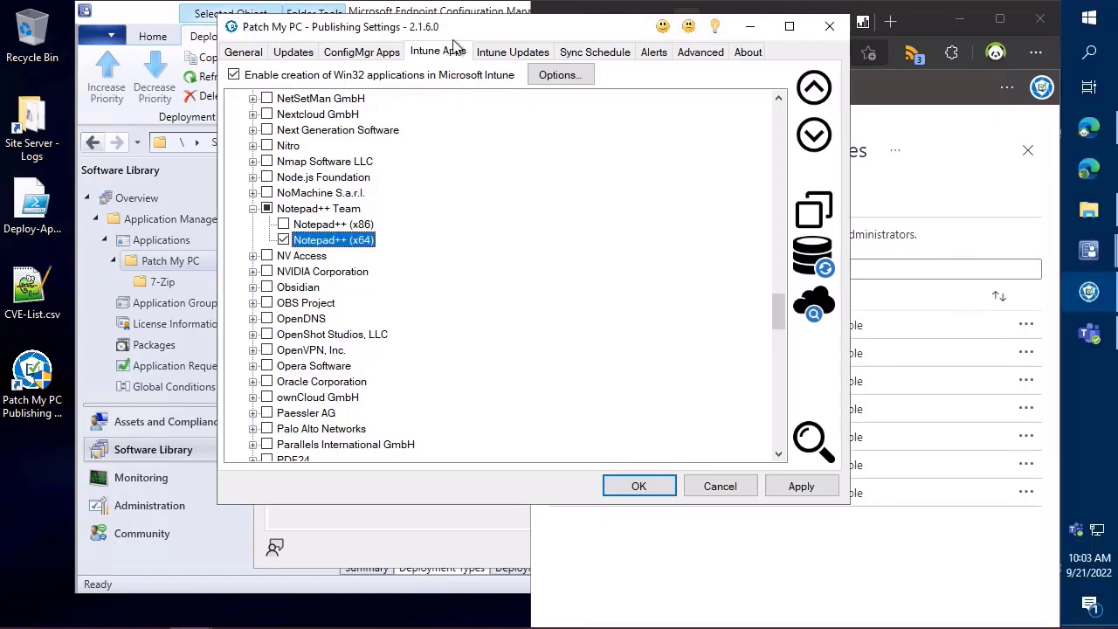
Apply the pending publishing settings and run a publishing service sync
left_click(504, 50)
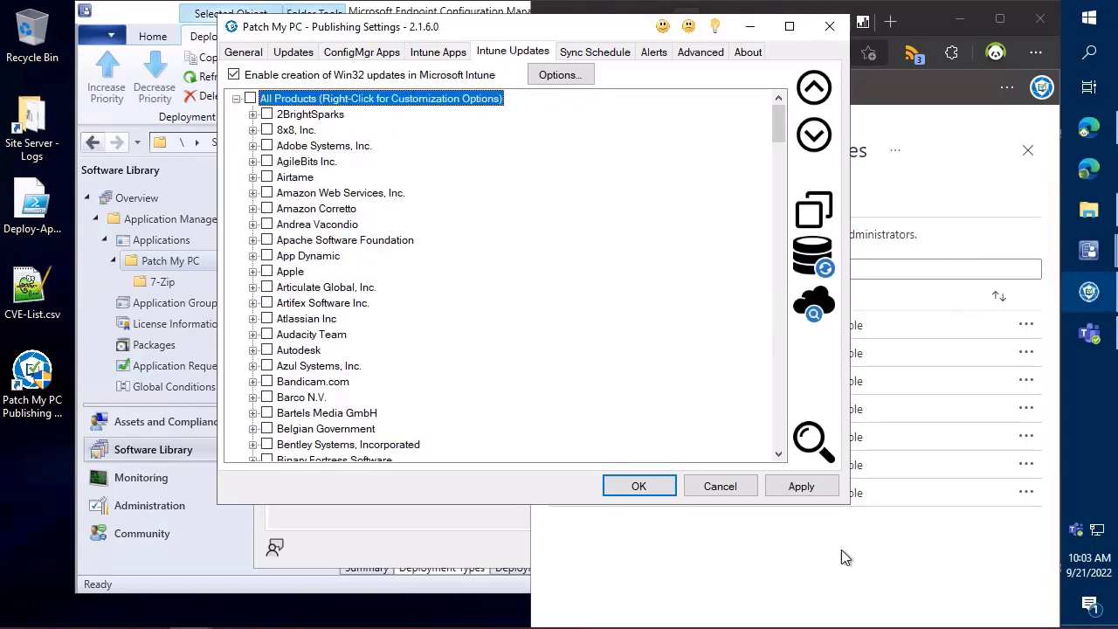
left_click(806, 489)
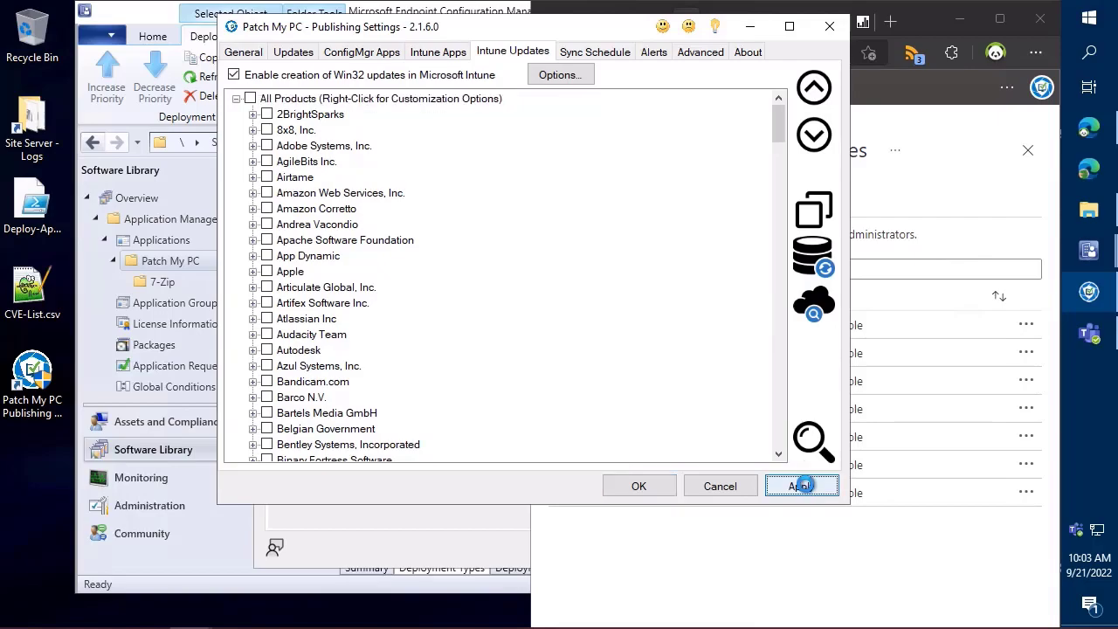
left_click(610, 57)
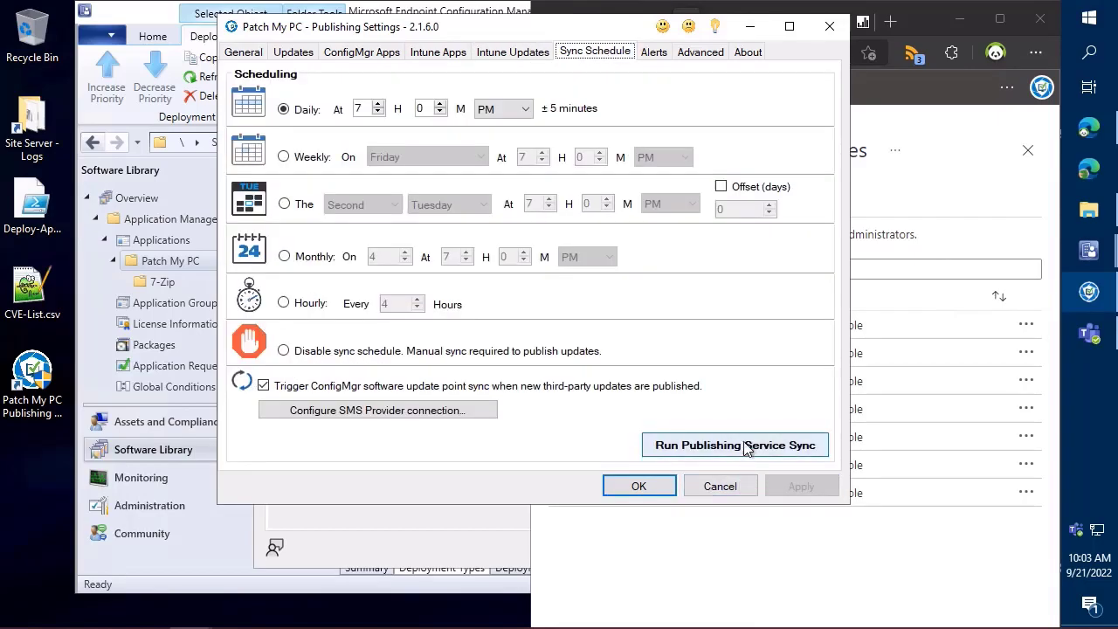
left_click(758, 446)
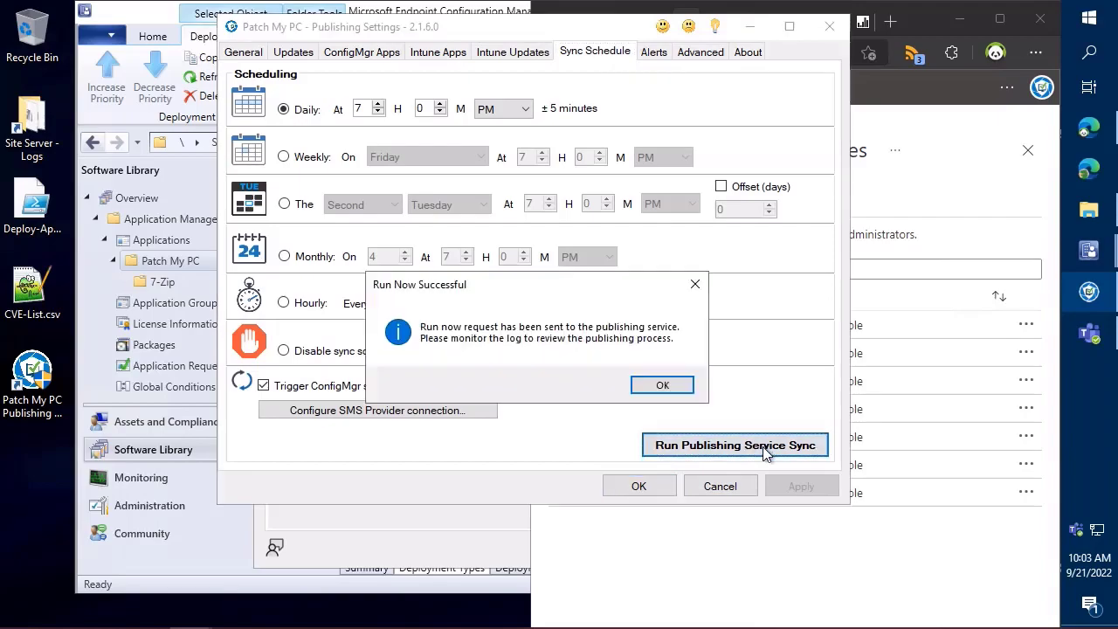
Search the Intune Updates products for "chrome" and for "notepad" to locate the Notepad++ Team products
left_click(504, 51)
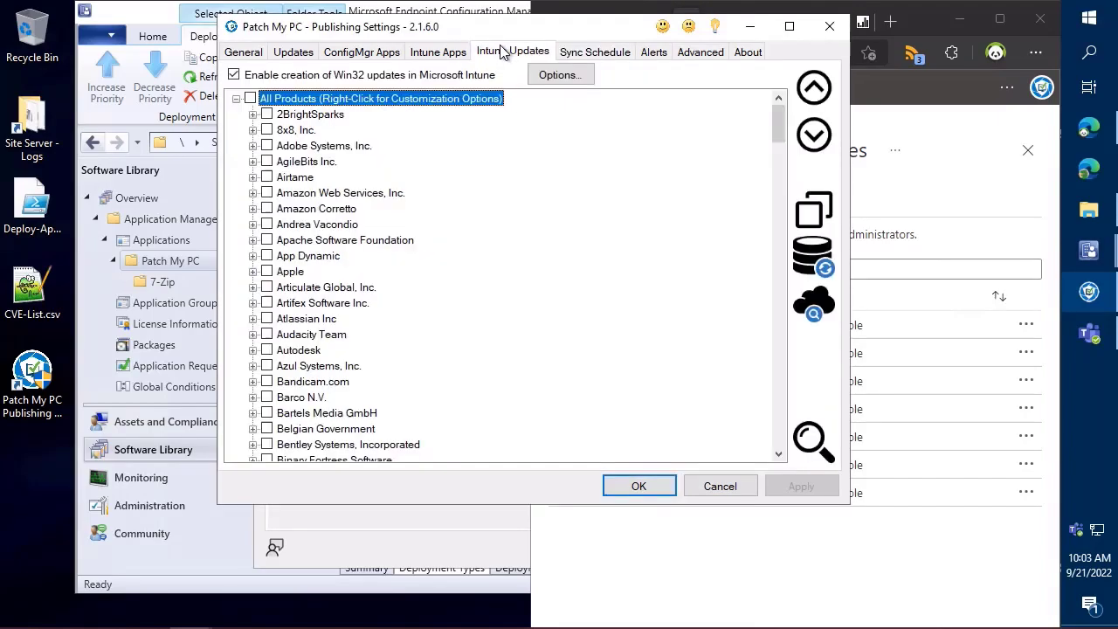
key("ctrl+f")
type("chrome")
key("Return")
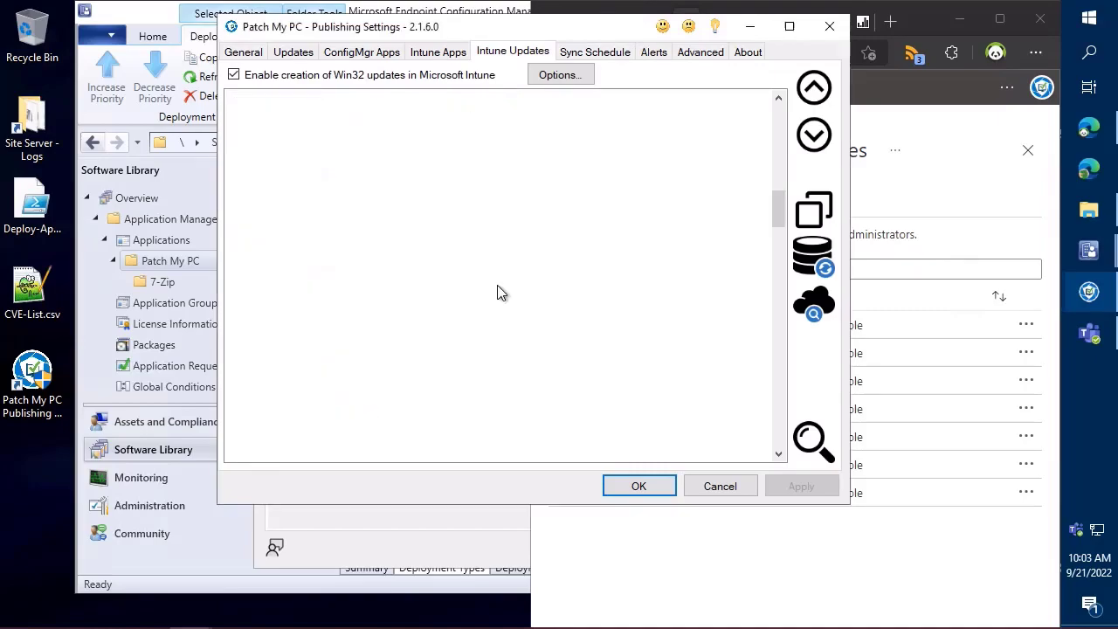
key("ctrl+f")
type("notepad")
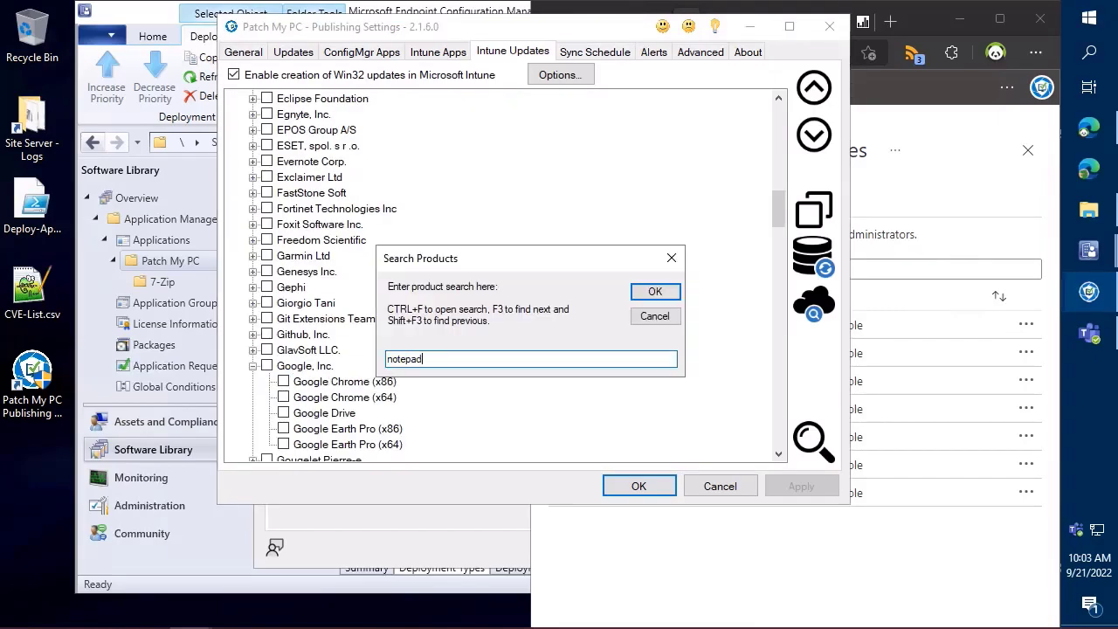
key("Return")
scroll(453, 317, "down", 2)
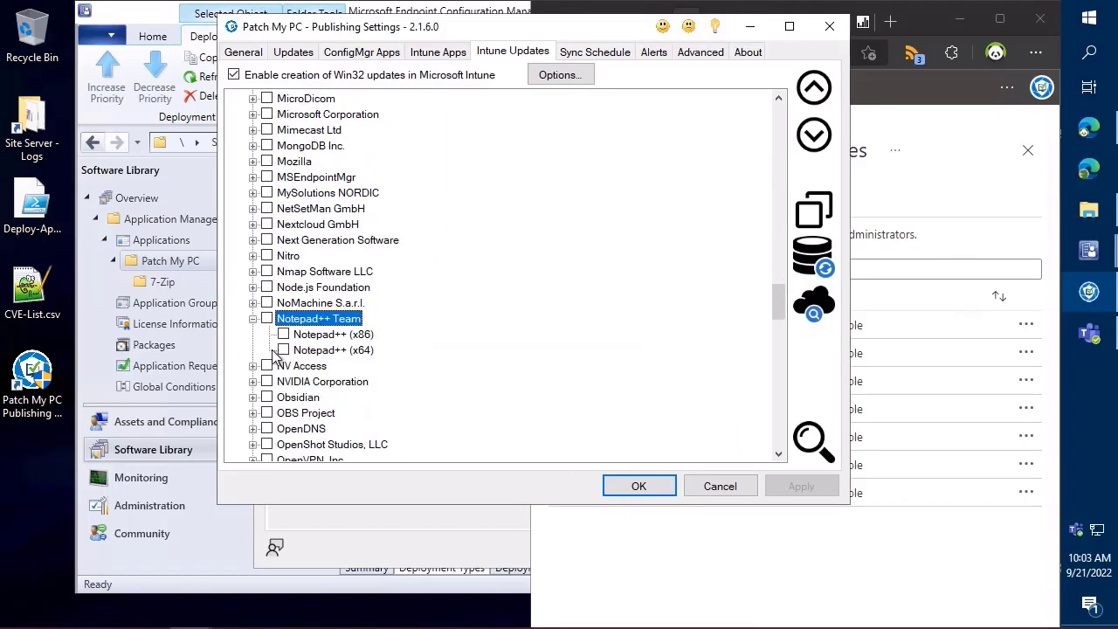
Enable updates for Notepad++ (x64), notify the user to close the application with deferral up to 5 times, and apply the settings
left_click(284, 350)
right_click(299, 352)
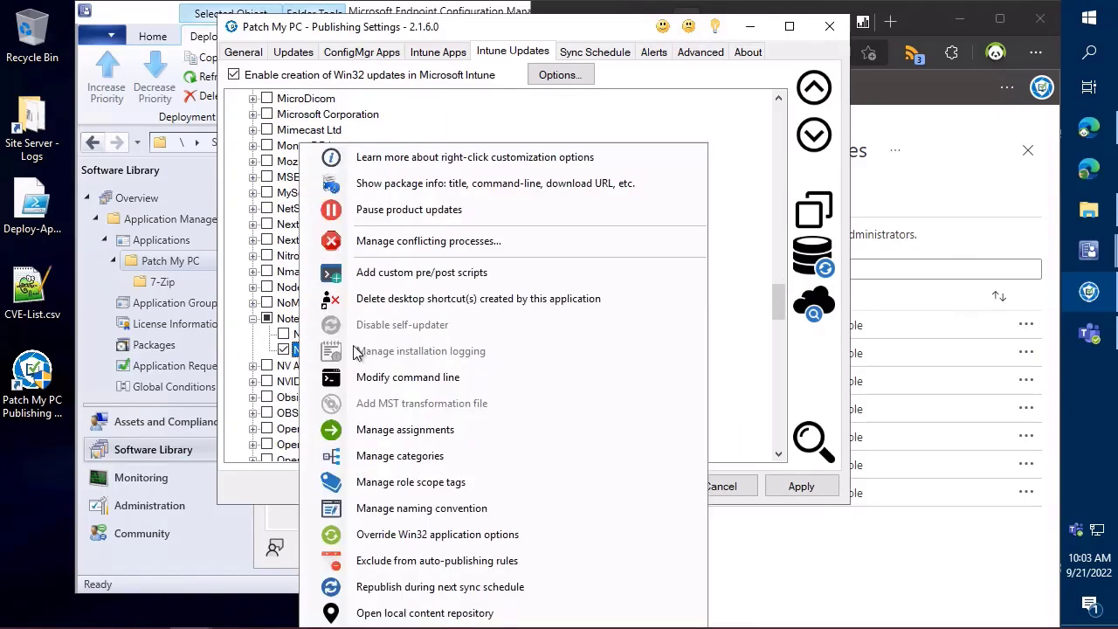
left_click(434, 241)
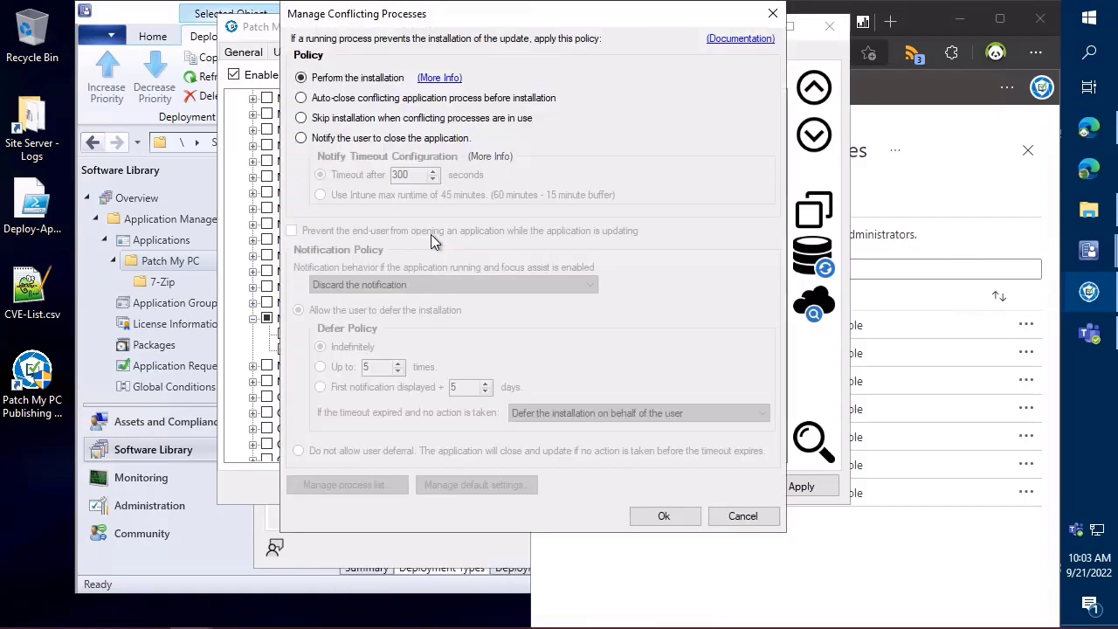
left_click(382, 137)
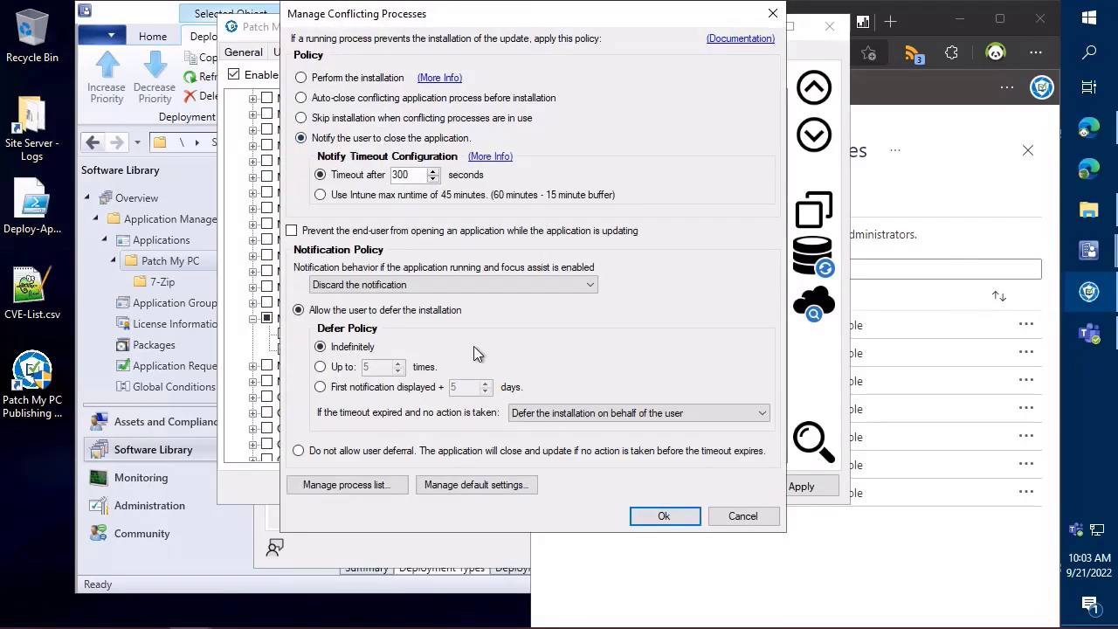
left_click(322, 367)
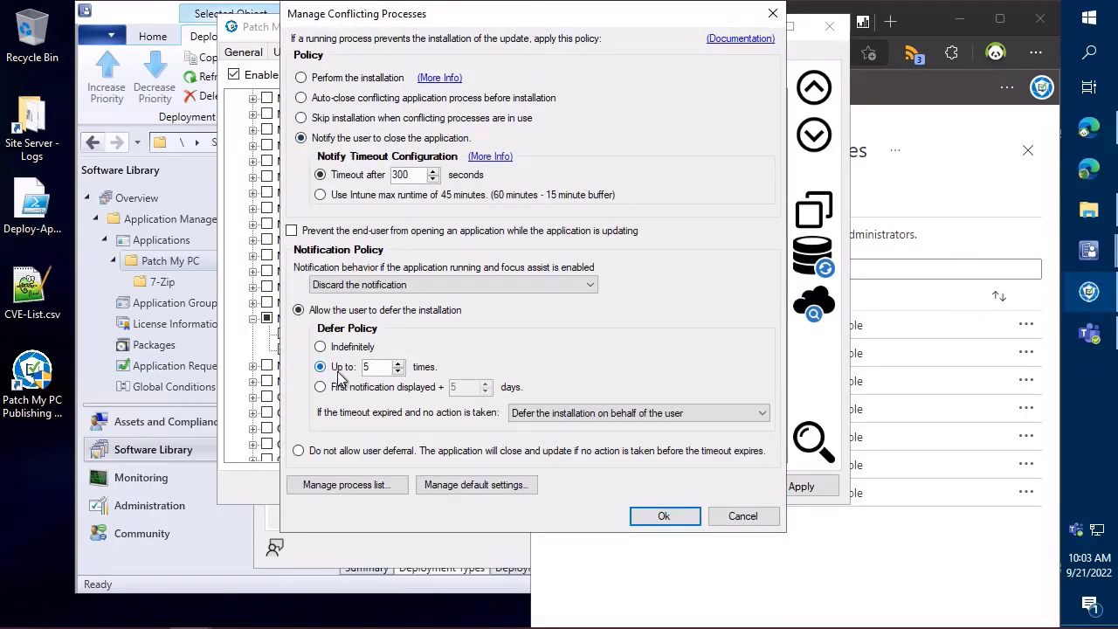
left_click(665, 517)
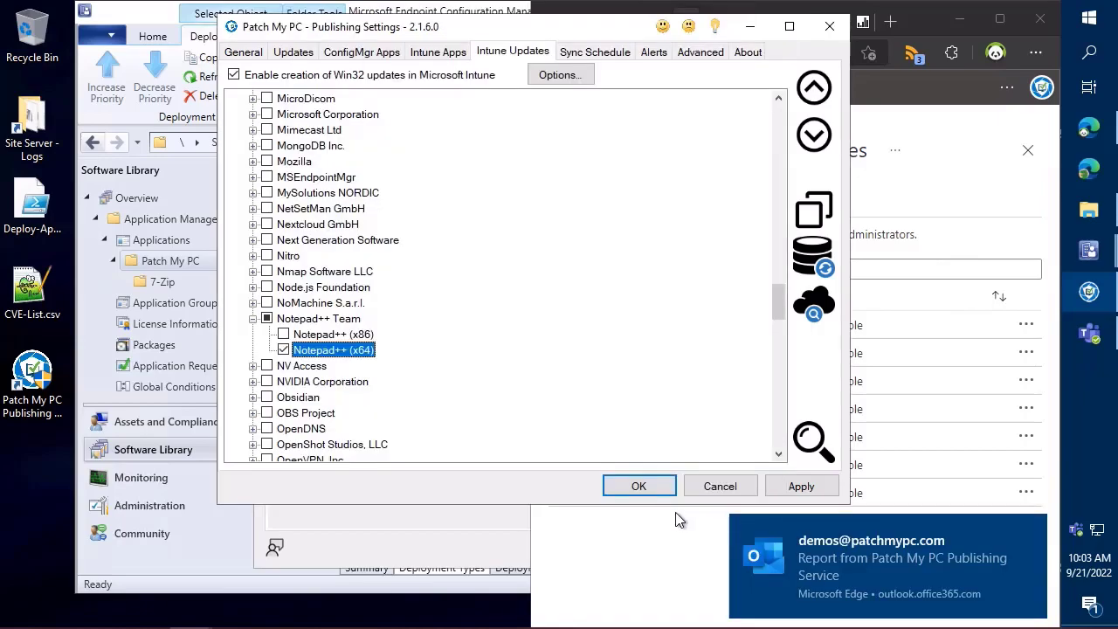
left_click(801, 491)
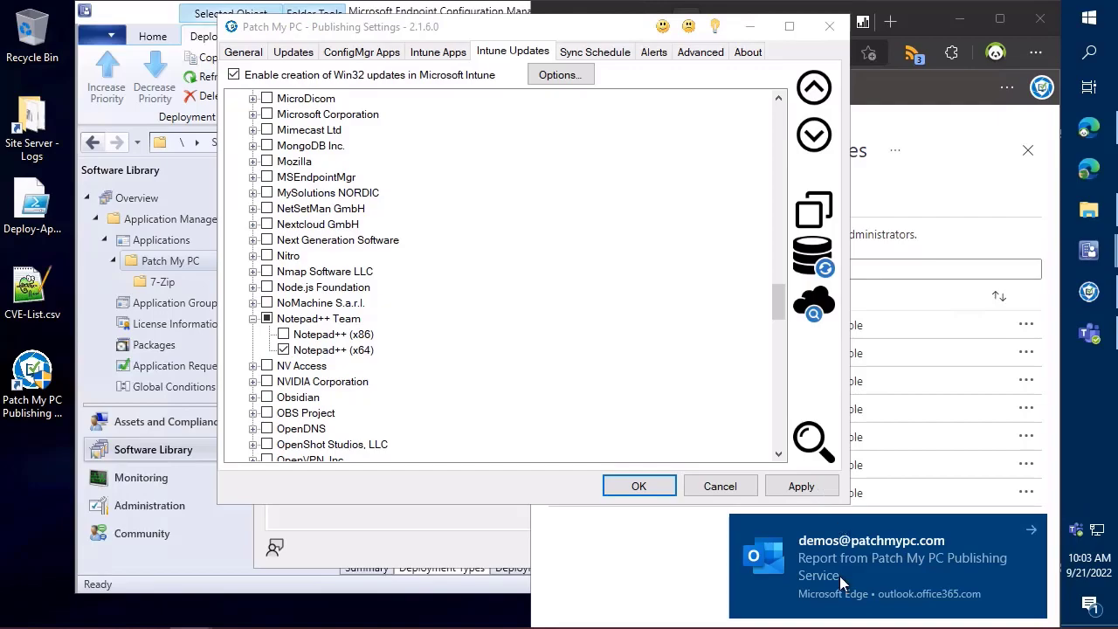
left_click(801, 486)
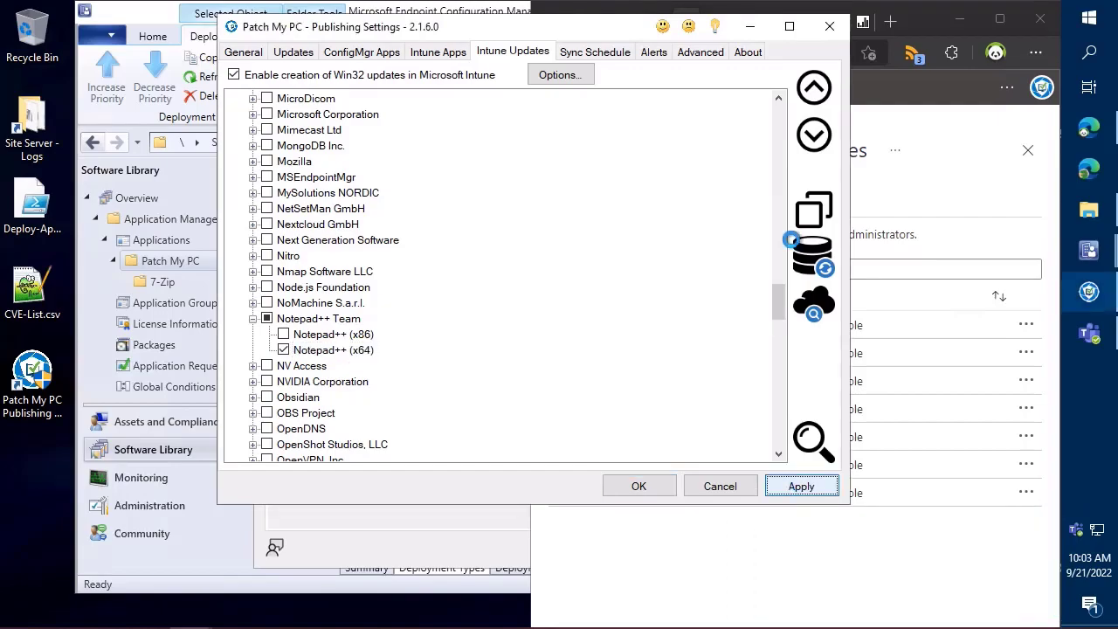
Add the 01 Pilot IT Only, 02 Pilot Broad and 03 Production All patching groups as required assignments for All Products
left_click_drag(782, 286, 781, 95)
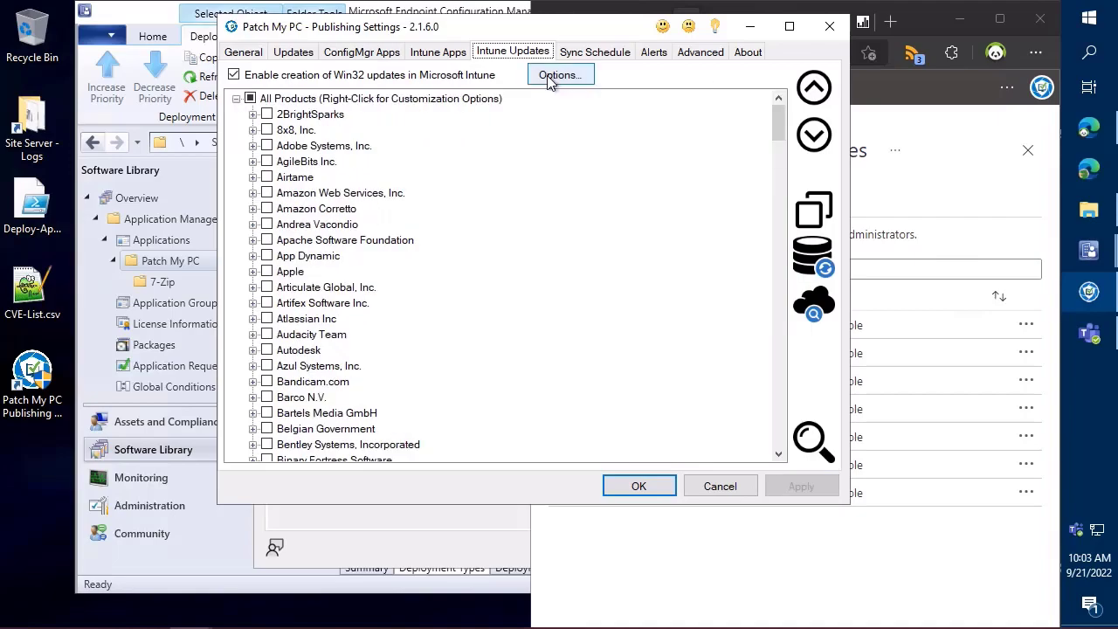
left_click(476, 101)
right_click(474, 104)
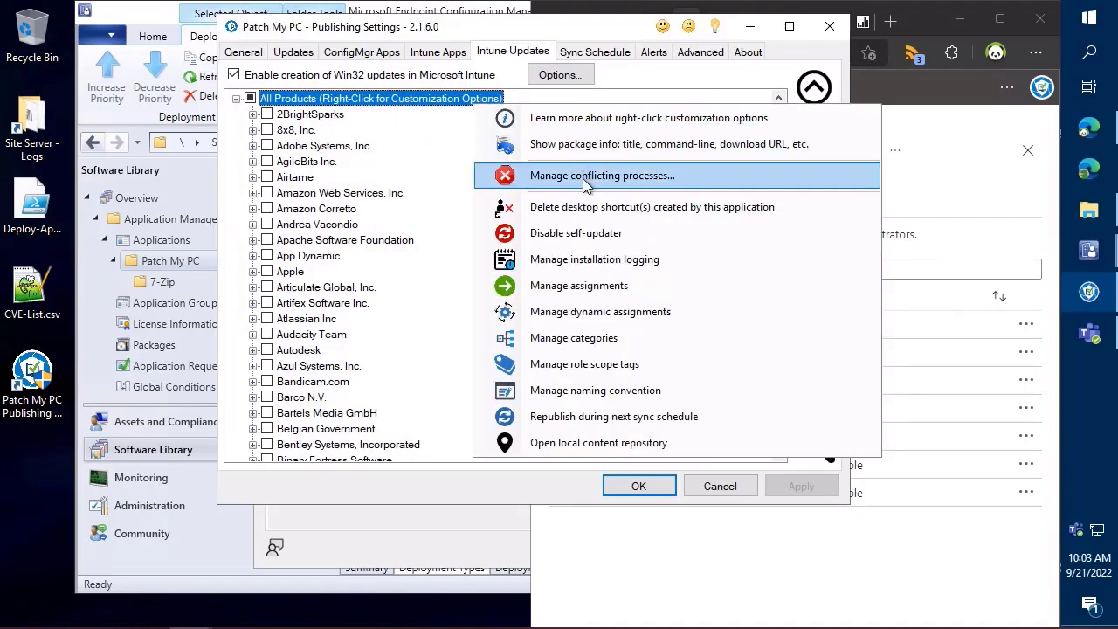
left_click(587, 287)
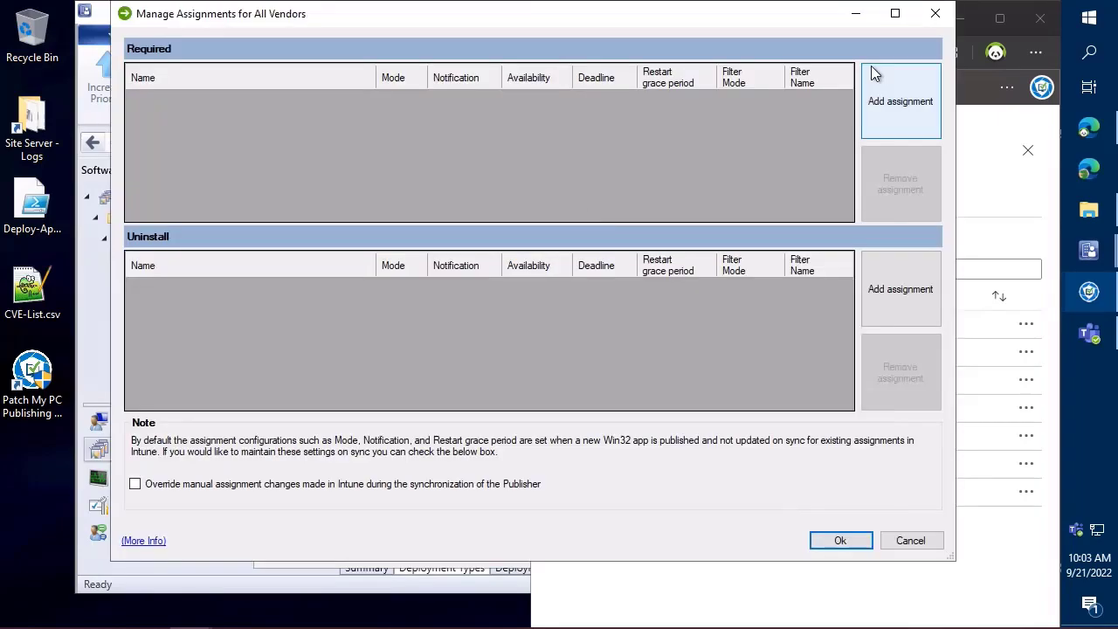
left_click(914, 109)
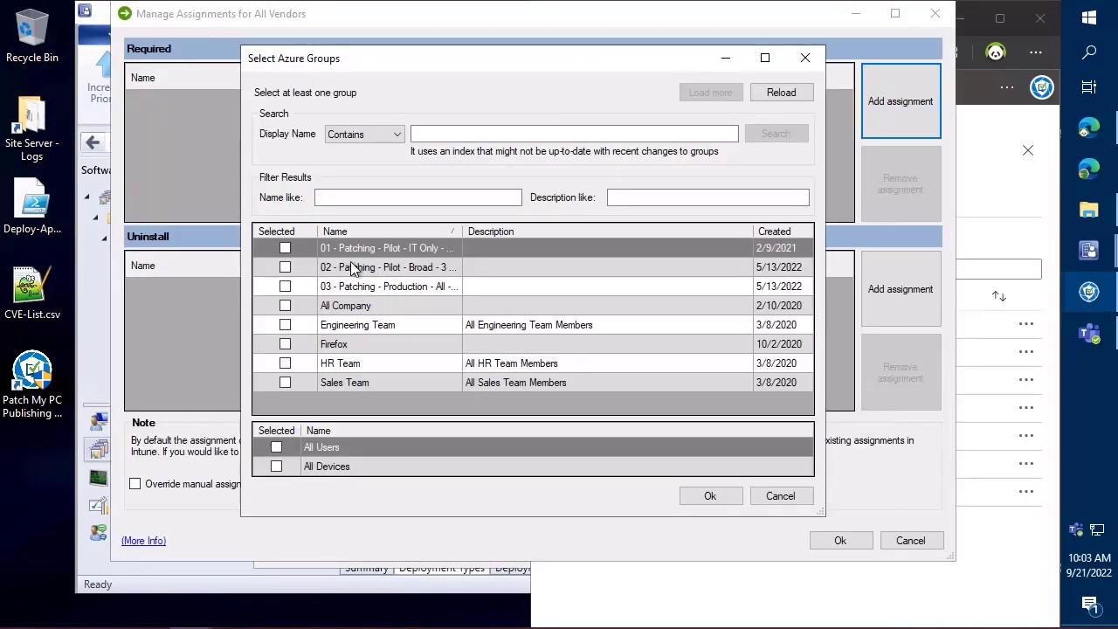
left_click(284, 248)
left_click(285, 267)
left_click(286, 288)
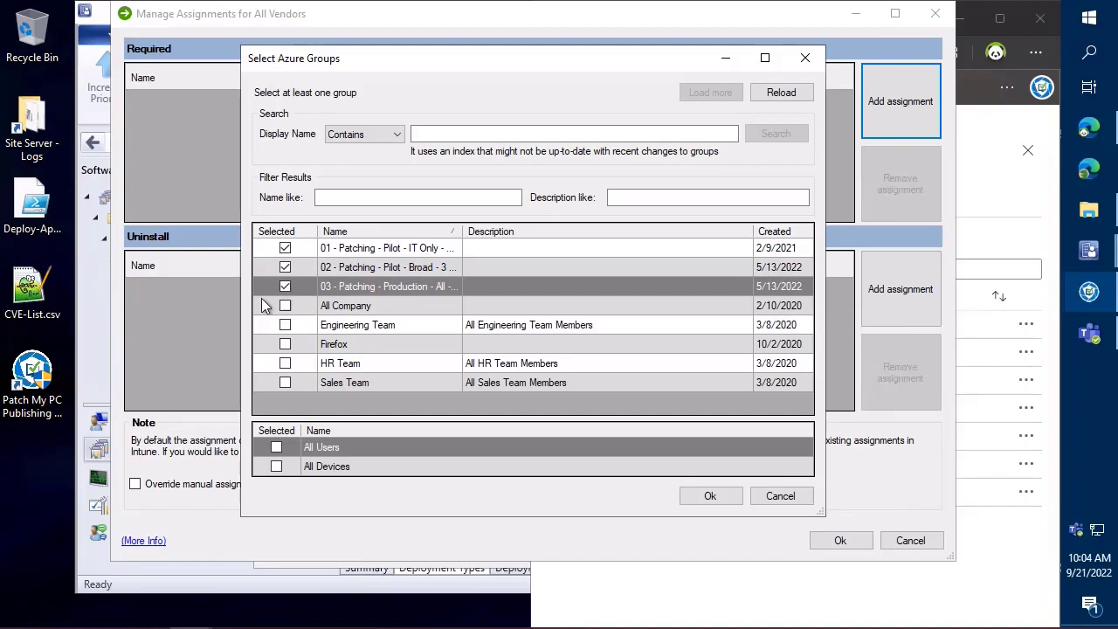
left_click(710, 497)
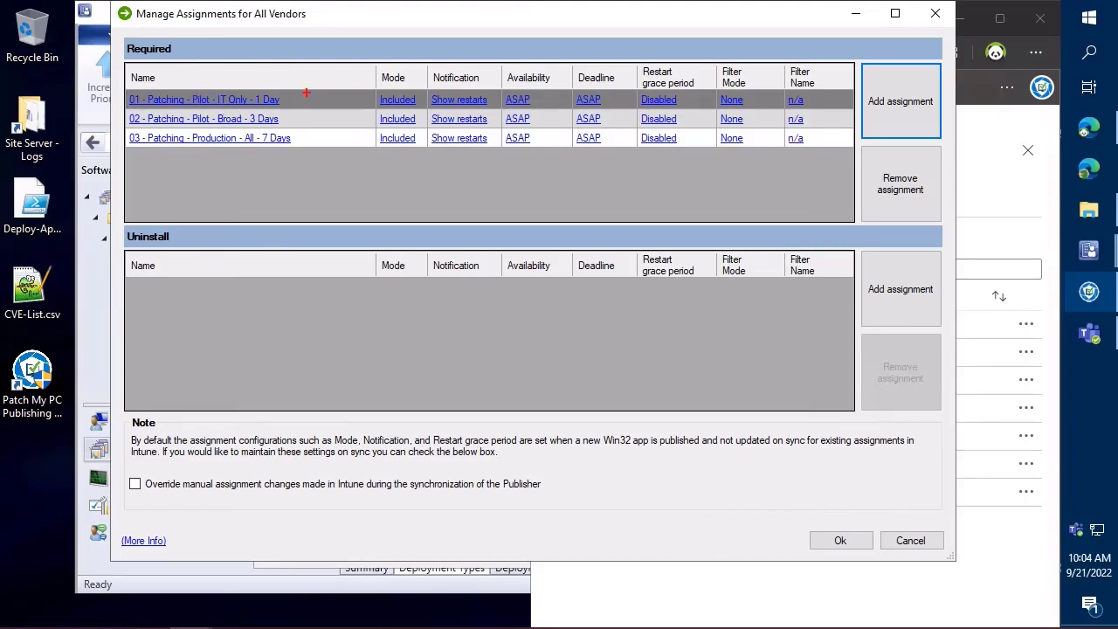
left_click_drag(288, 95, 330, 54)
left_click_drag(288, 115, 327, 80)
left_click_drag(295, 134, 337, 98)
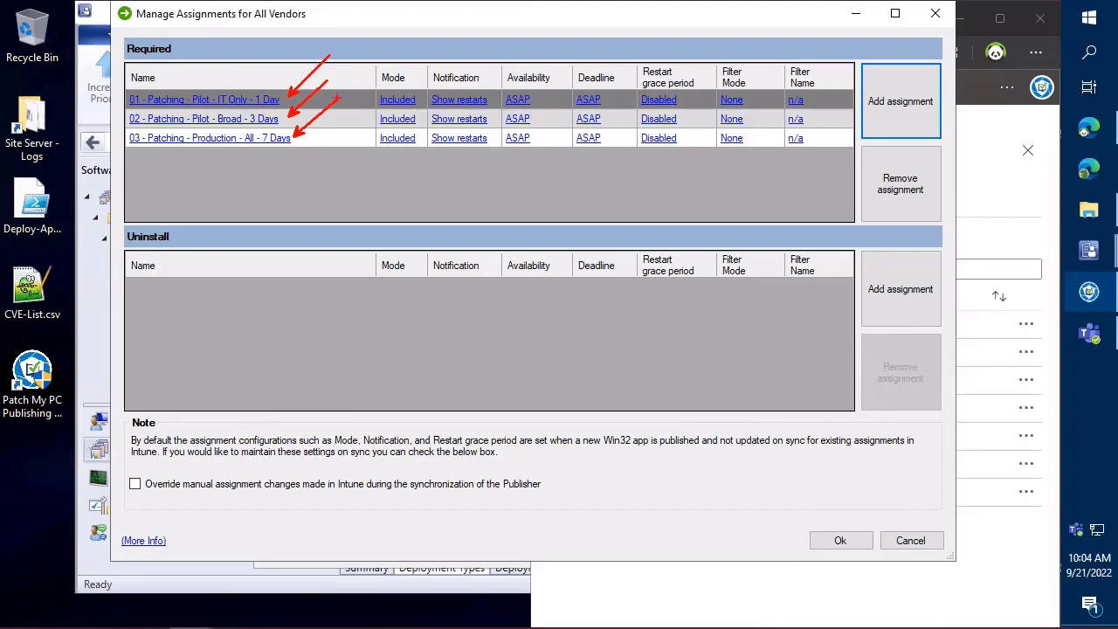
key("Escape")
Set the 01 Pilot IT Only assignment to be available at publishing date plus 0 days with a deadline of plus 1 day
left_click(278, 101)
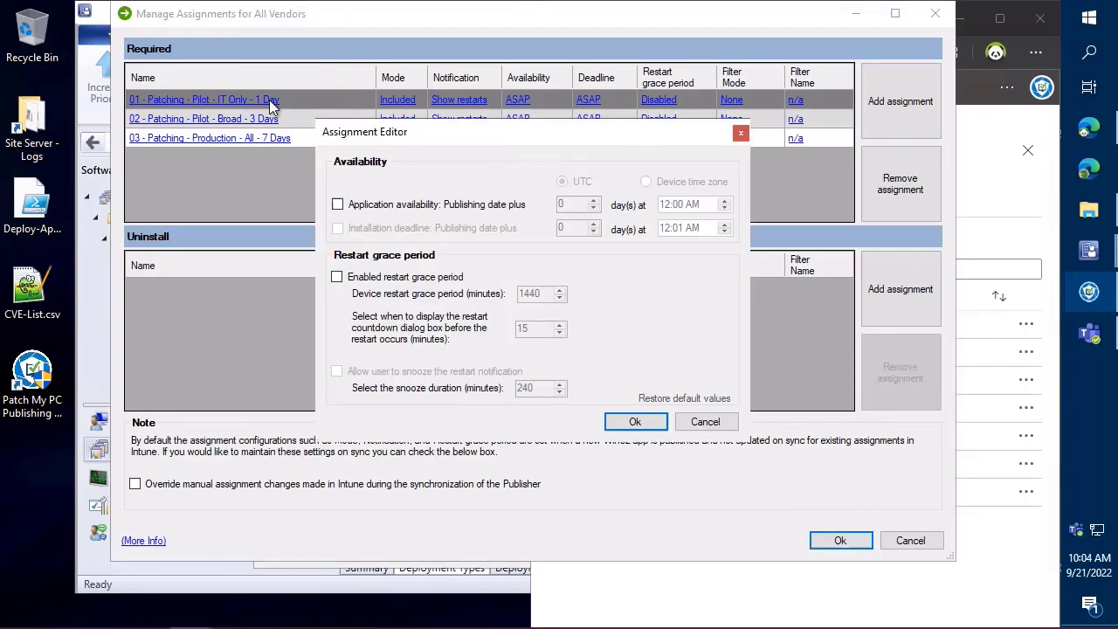
left_click(496, 206)
left_click(496, 227)
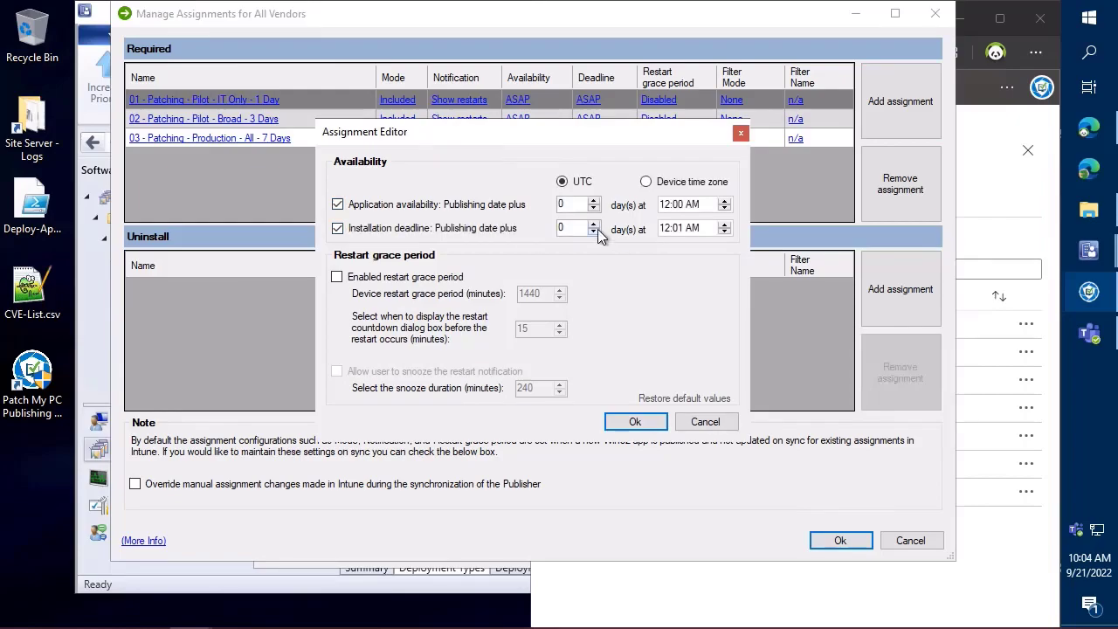
left_click(637, 422)
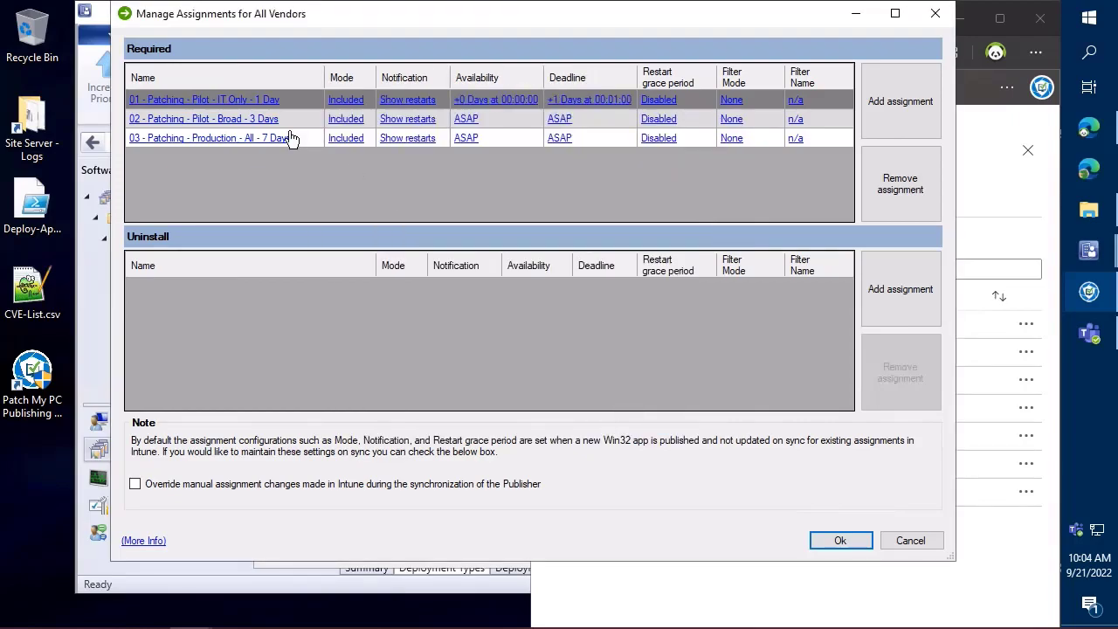
Set the 02 Pilot Broad assignment to be available at publishing date plus 0 days with a deadline of plus 3 days
left_click(273, 118)
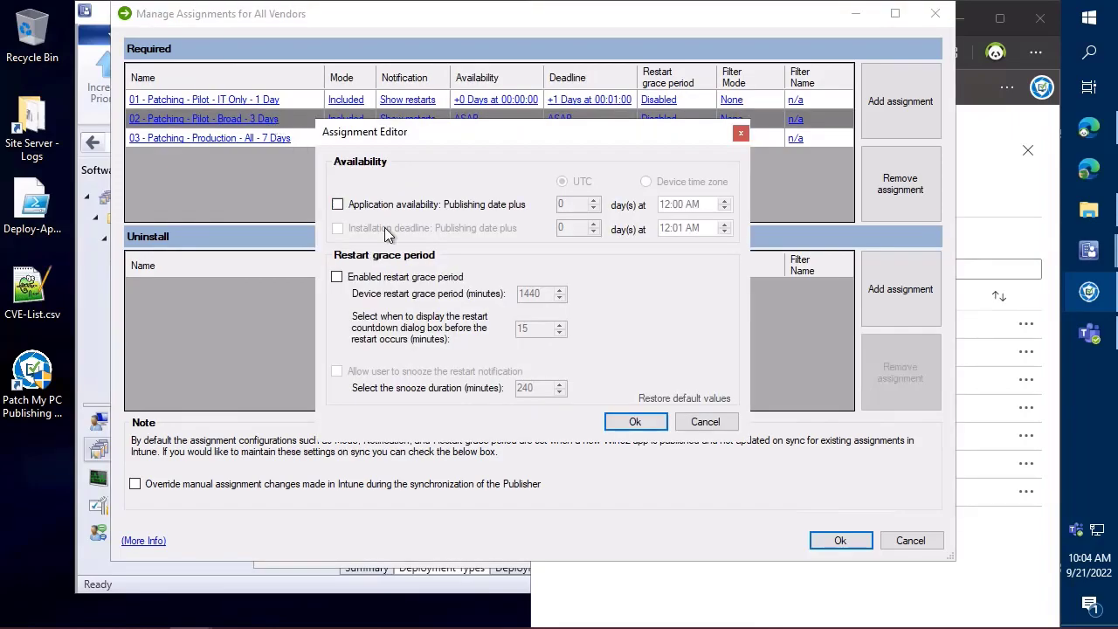
left_click(403, 206)
left_click(423, 231)
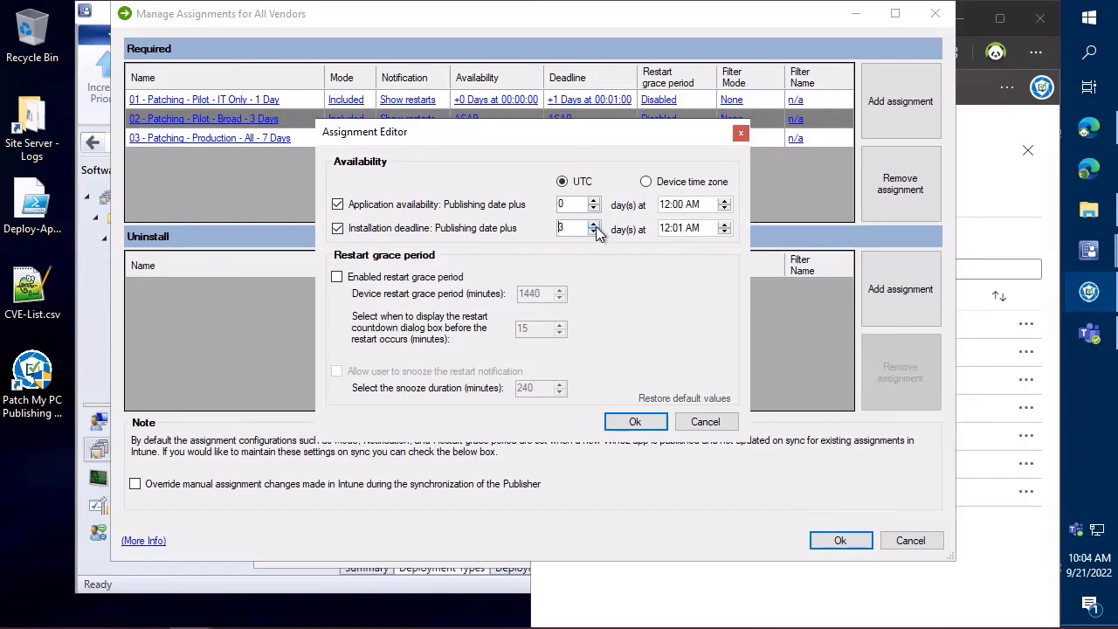
left_click(635, 422)
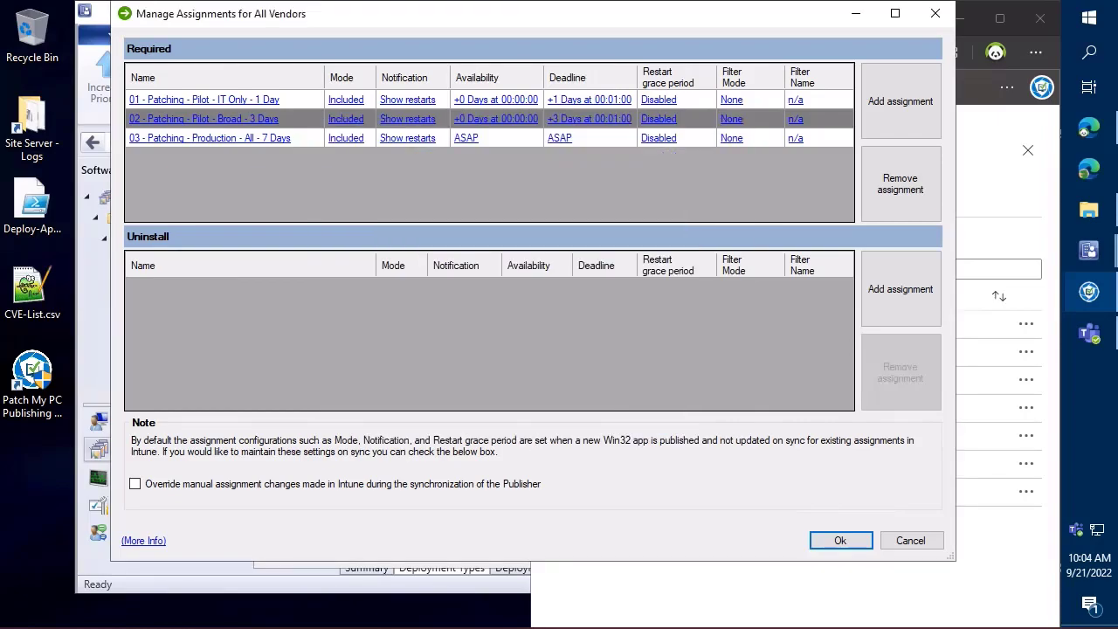
Give the 03 Production All assignment 0-day availability and a 7-day deadline after publishing, and save the all-vendor assignments
left_click(253, 139)
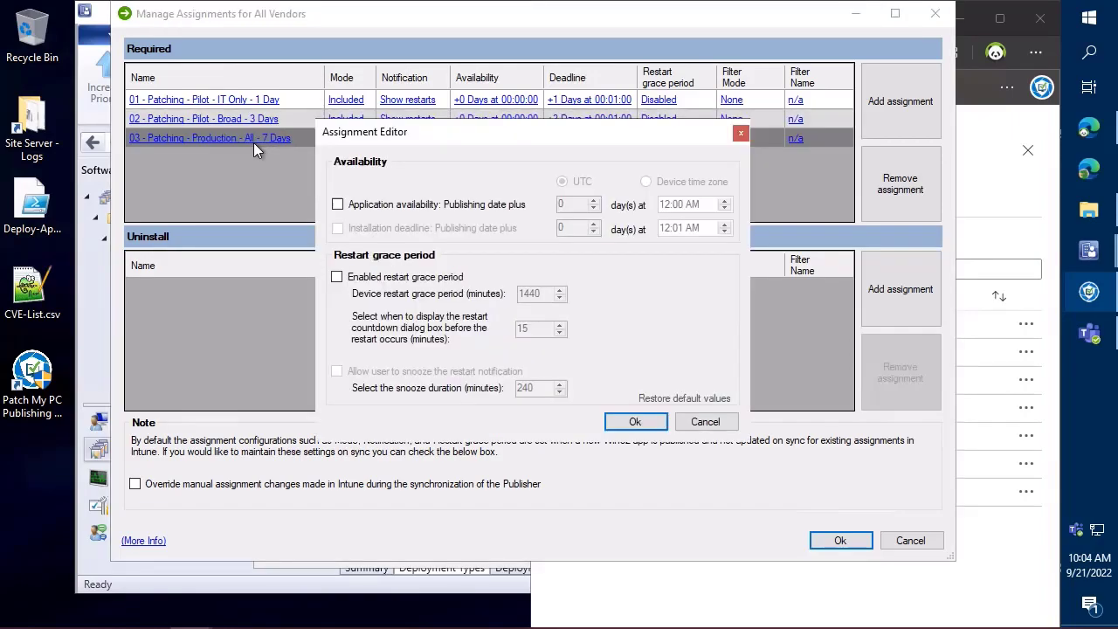
left_click(452, 203)
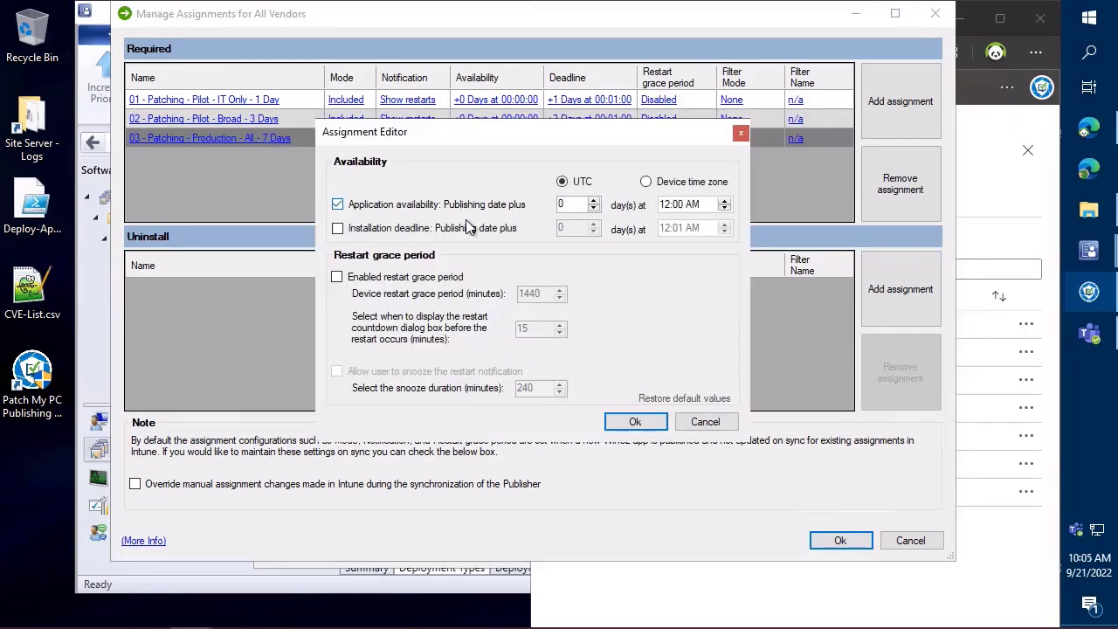
left_click(471, 224)
double_click(566, 228)
type("7")
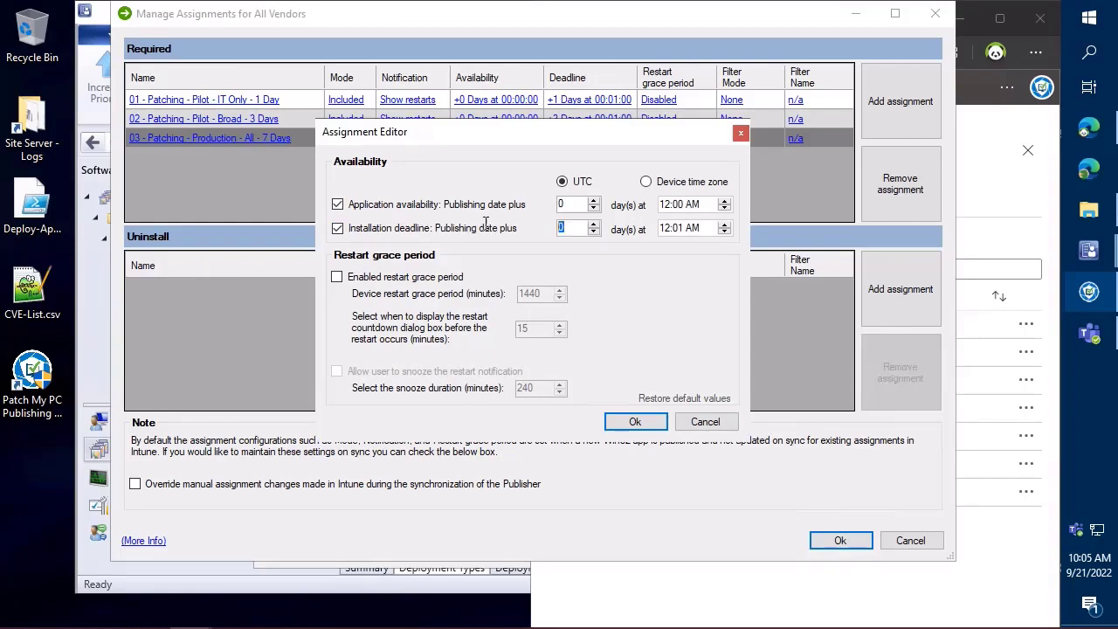
left_click(635, 423)
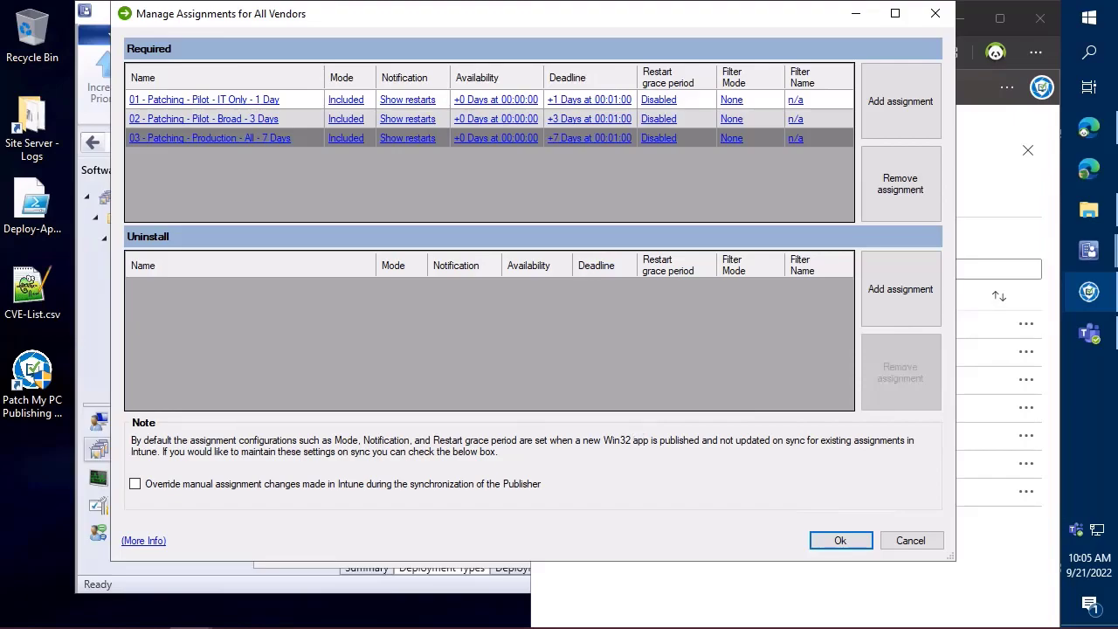
mouse_move(690, 593)
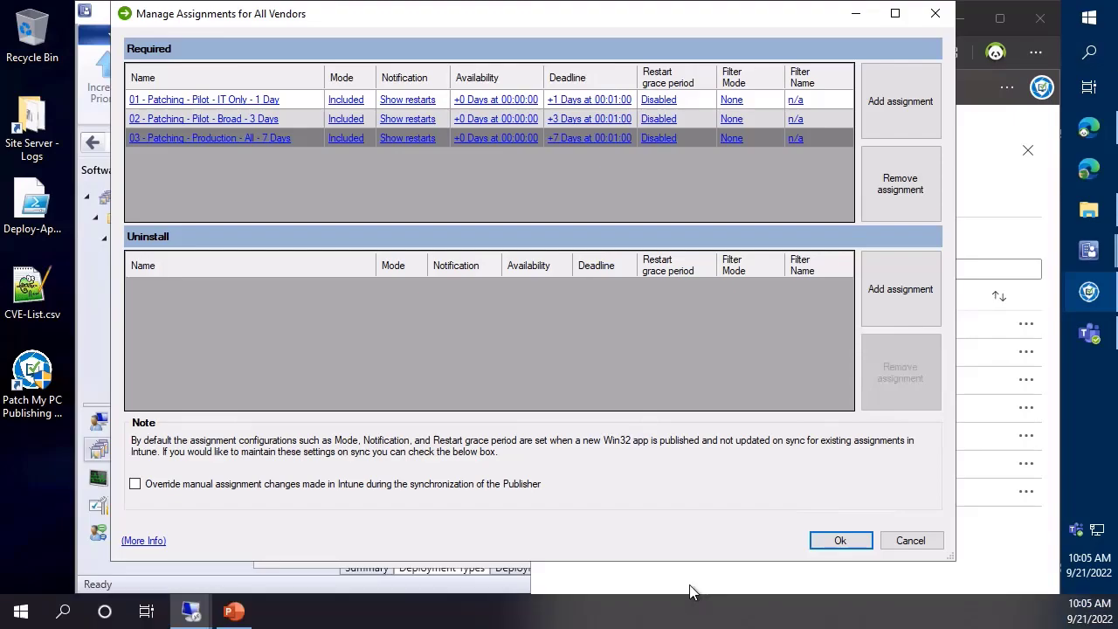
left_click(840, 539)
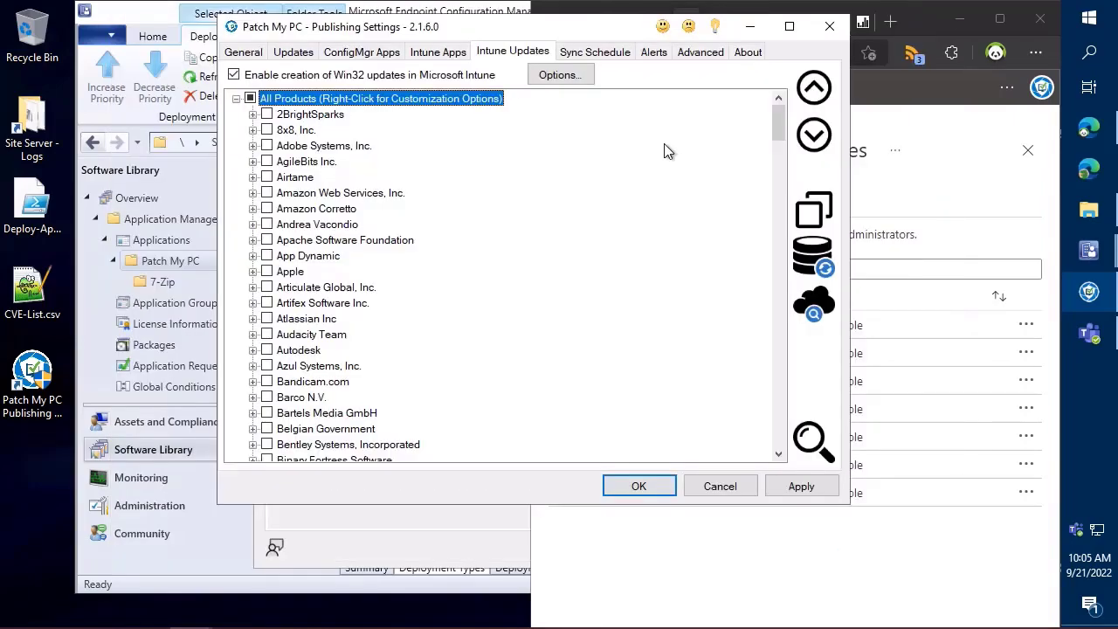
Add a dynamic assignment rule for All Products named "Cirtical Security Update" with the property filter Has CVE: True
right_click(439, 100)
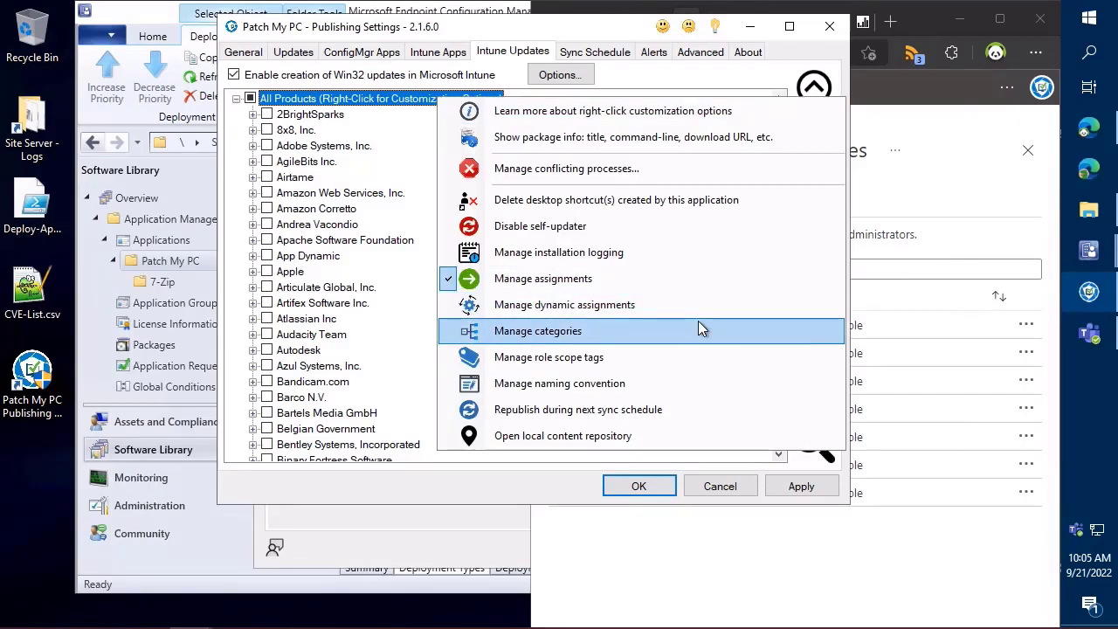
left_click(650, 305)
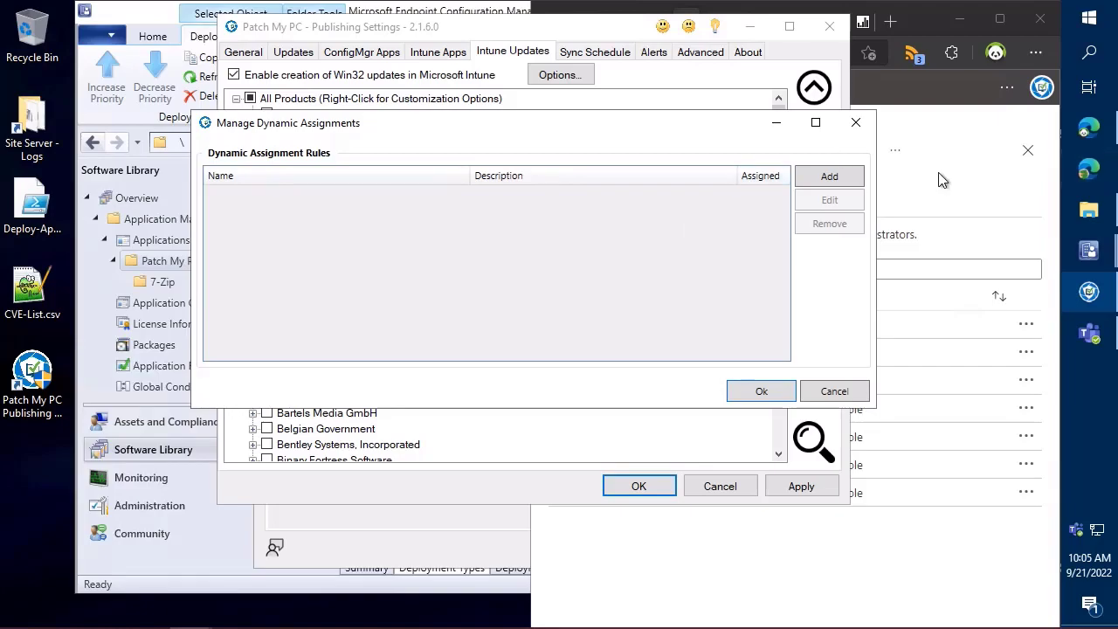
left_click(825, 179)
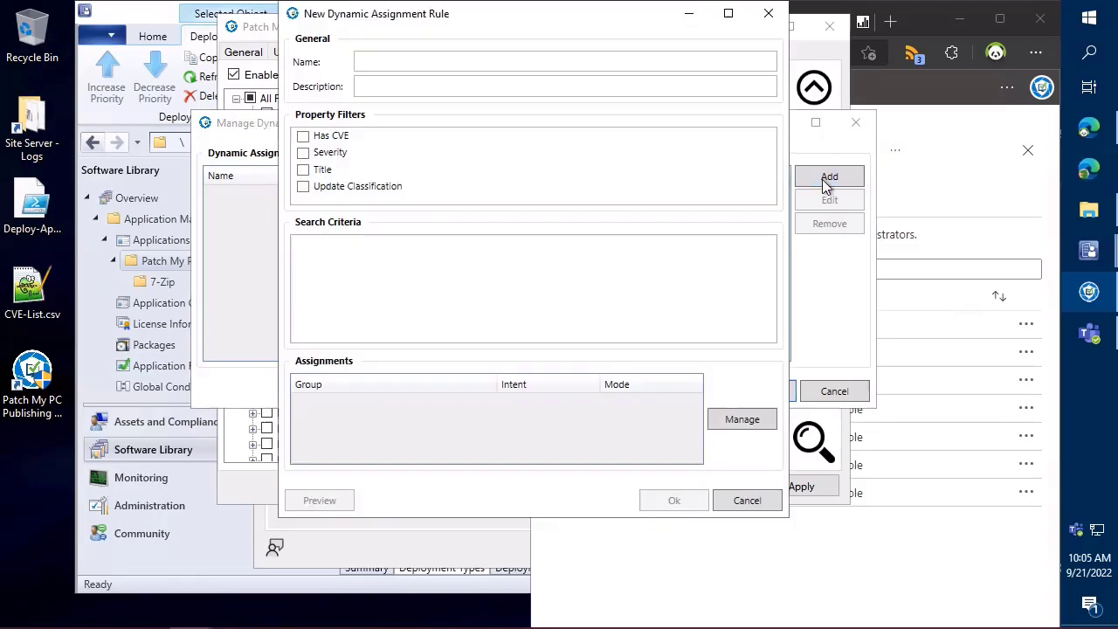
left_click(591, 64)
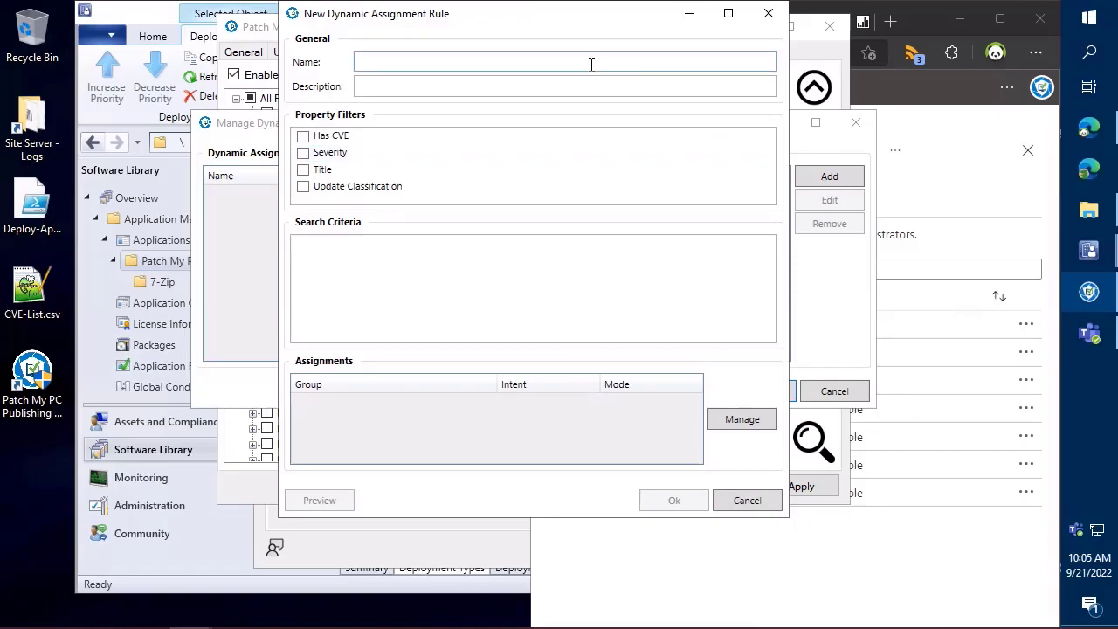
type("Cirtical Security ")
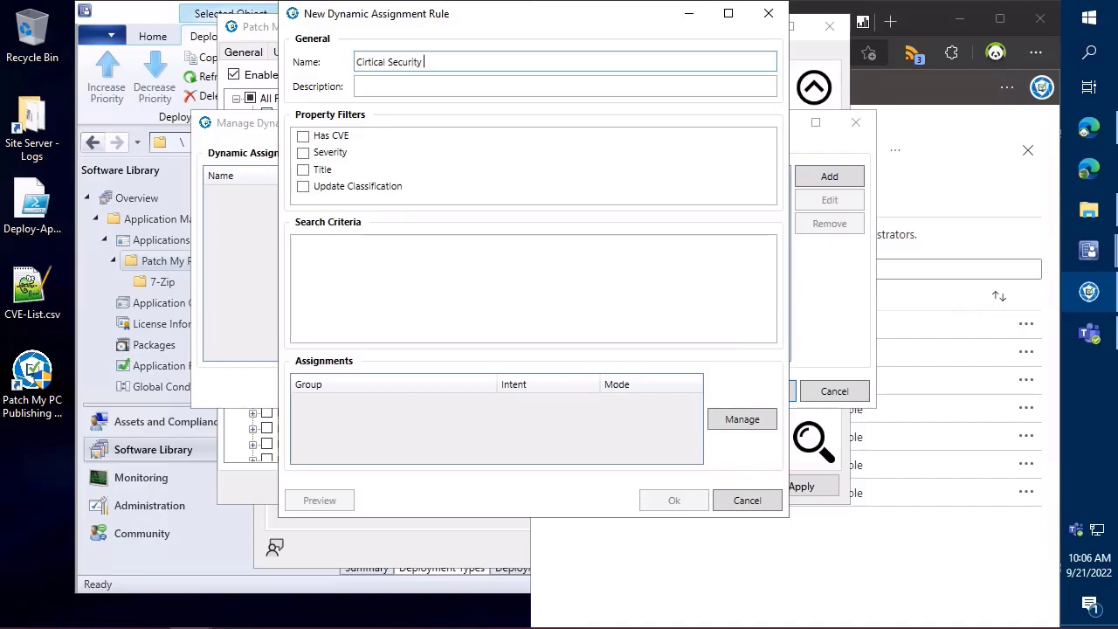
type("UPdate")
key("BackSpace")
key("BackSpace")
key("BackSpace")
key("BackSpace")
key("BackSpace")
type("pdate")
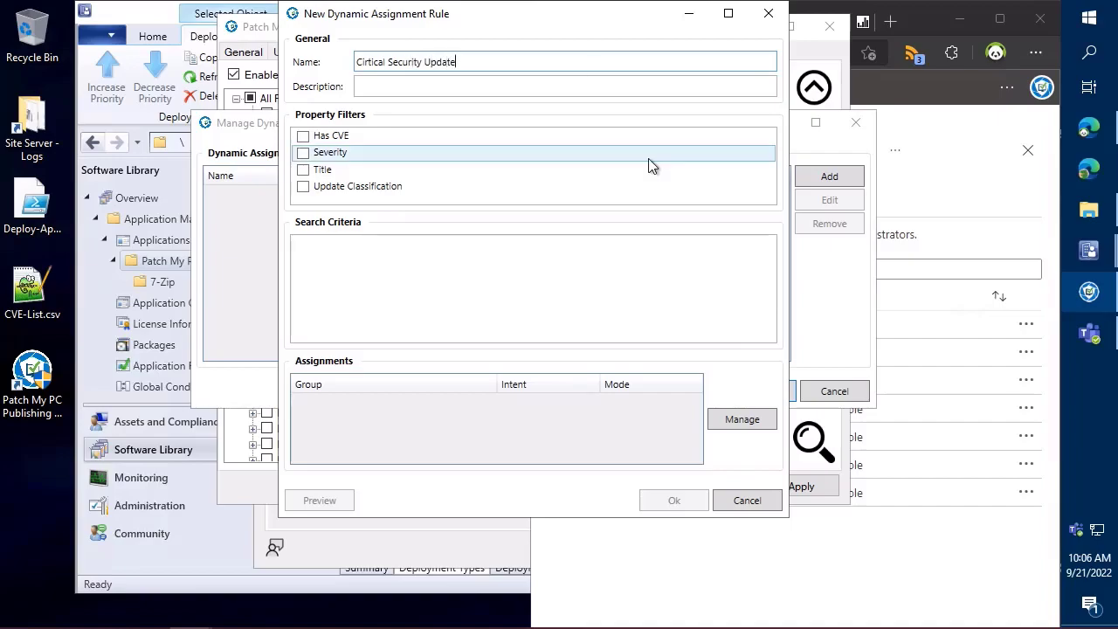
left_click(303, 139)
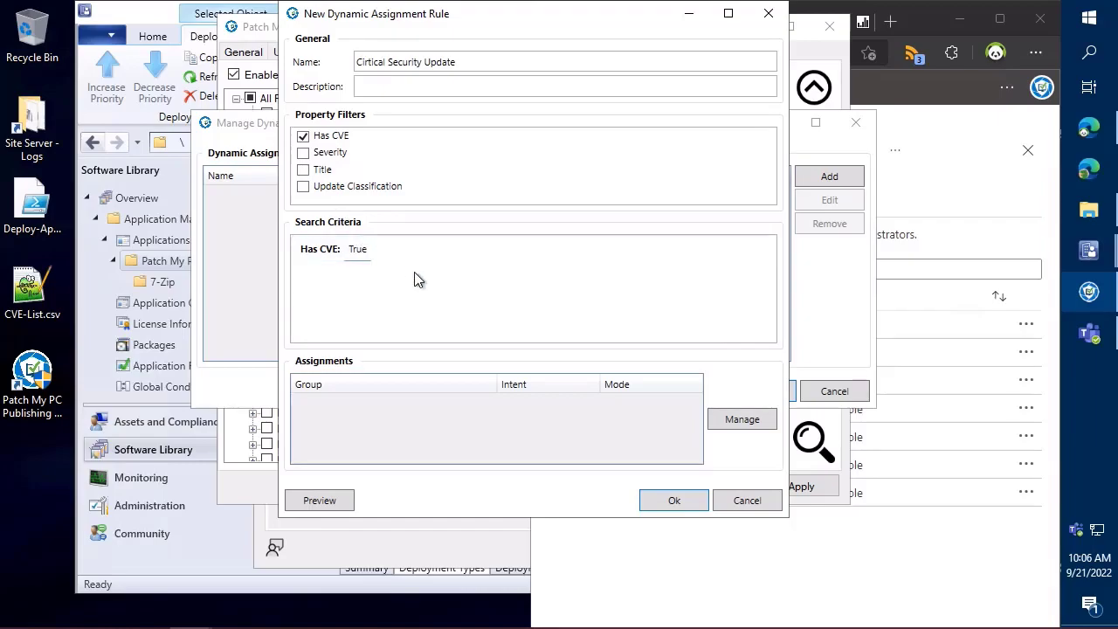
Add All Devices as a required assignment for the Cirtical Security Update rule
left_click(741, 419)
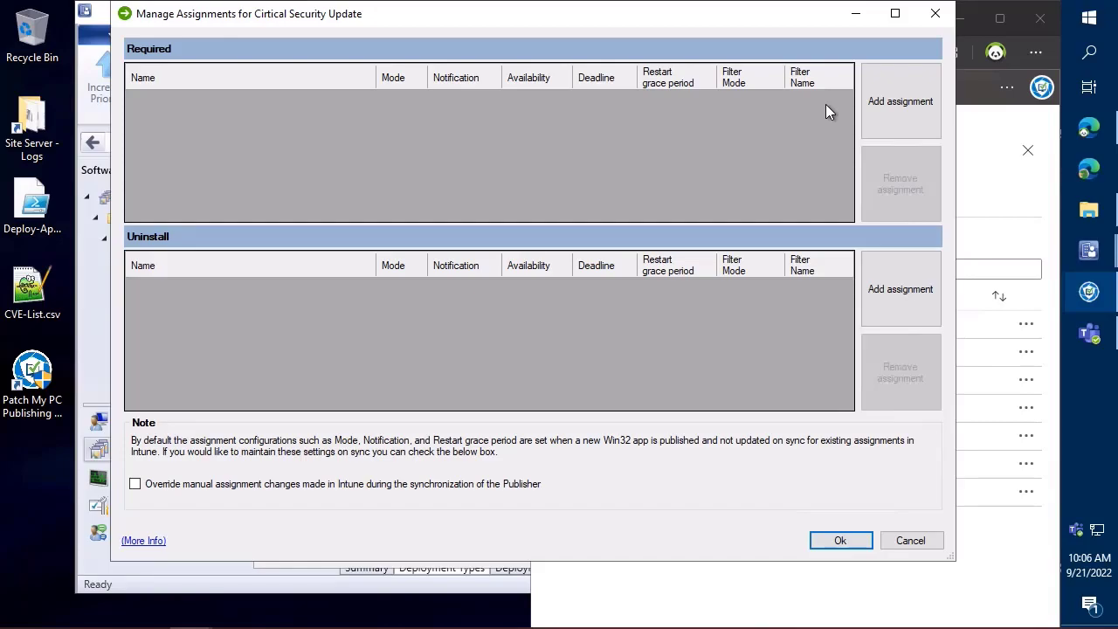
left_click(882, 86)
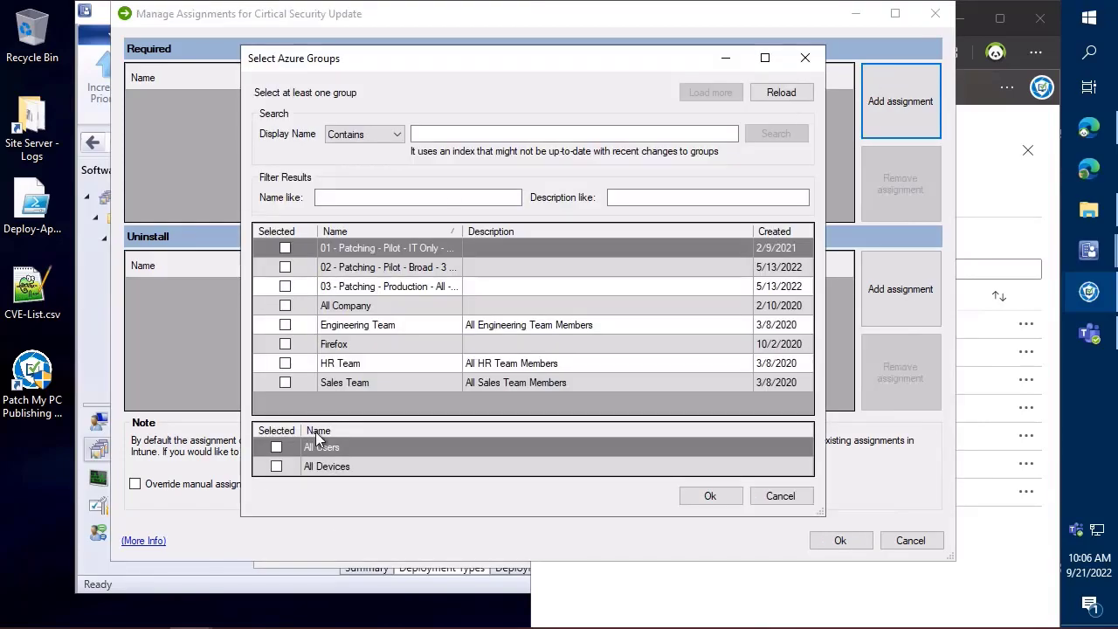
left_click(276, 449)
left_click(294, 465)
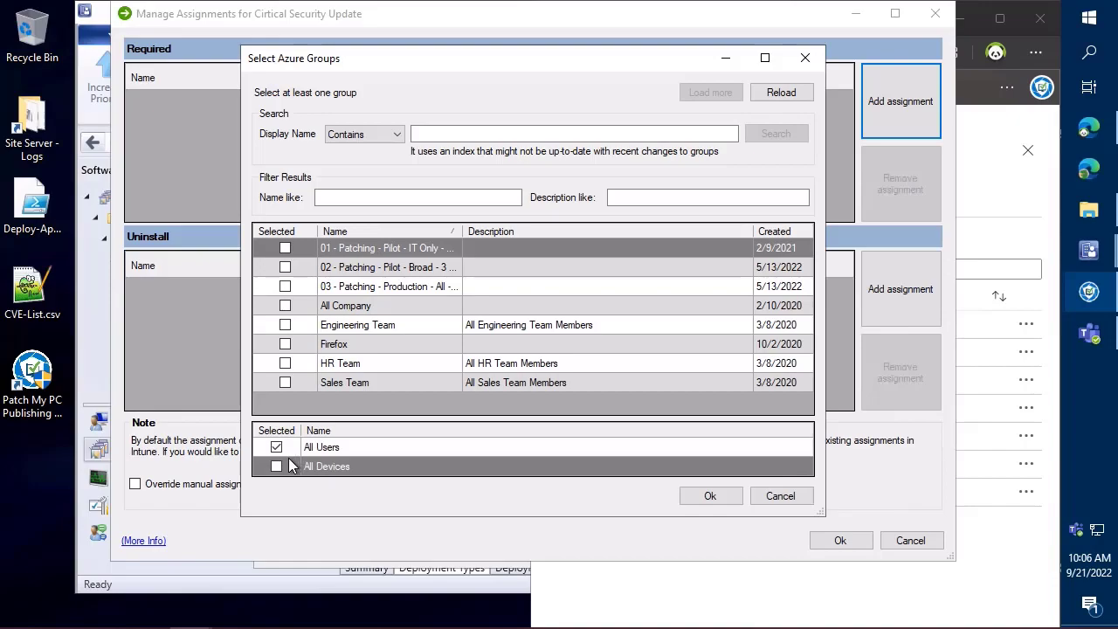
left_click(277, 467)
left_click(277, 447)
left_click(277, 448)
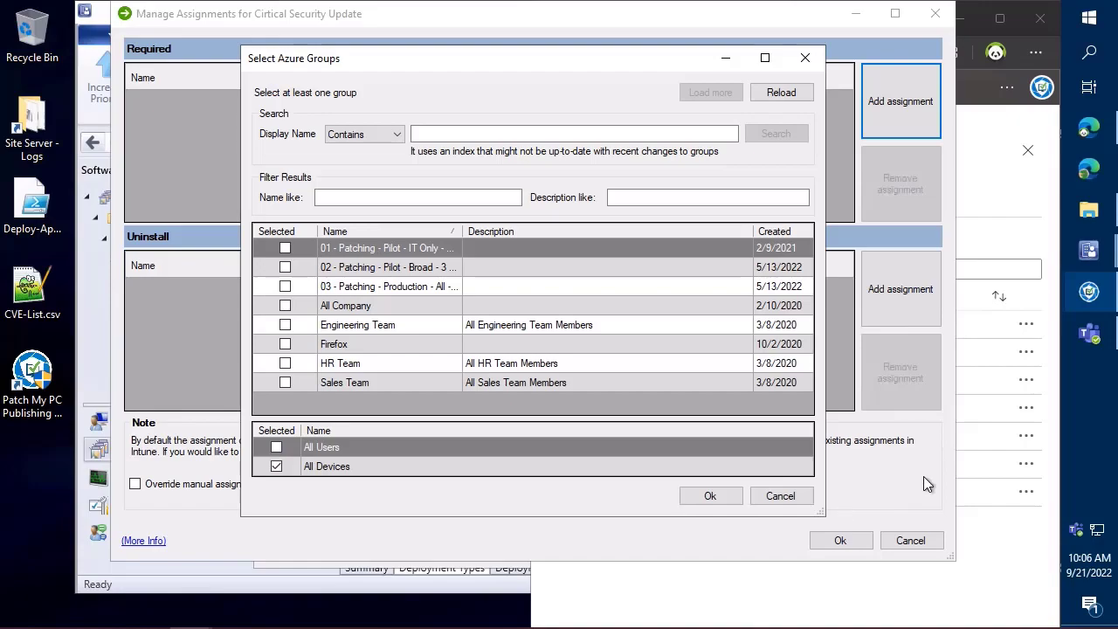
left_click(710, 495)
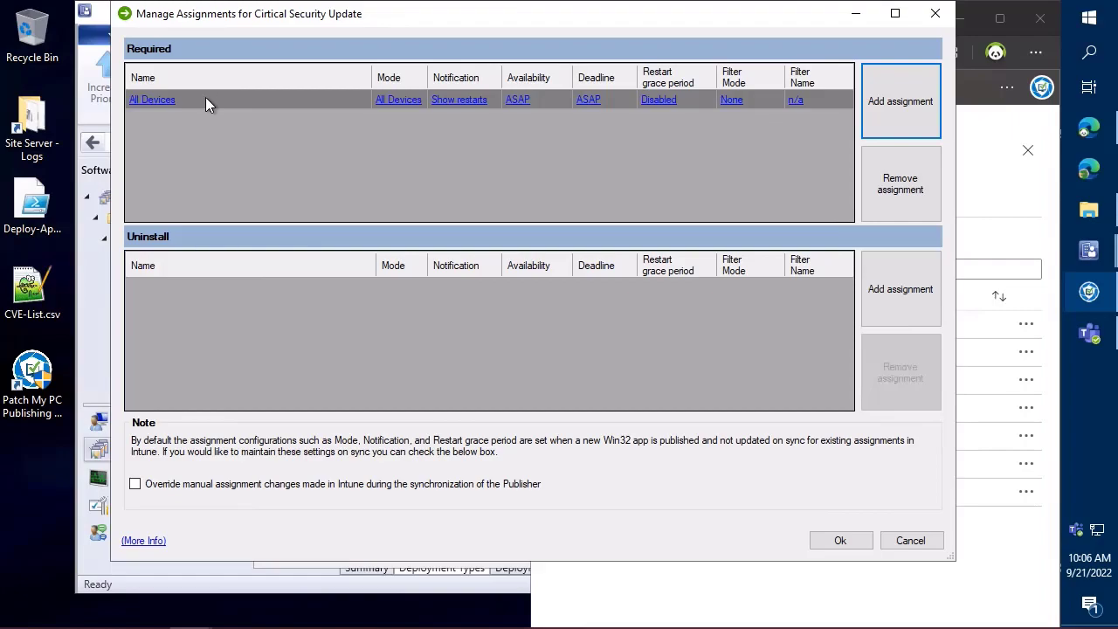
Accept the All Devices assignment's default availability, deadline and restart grace settings, and save the dynamic assignment rule
double_click(152, 100)
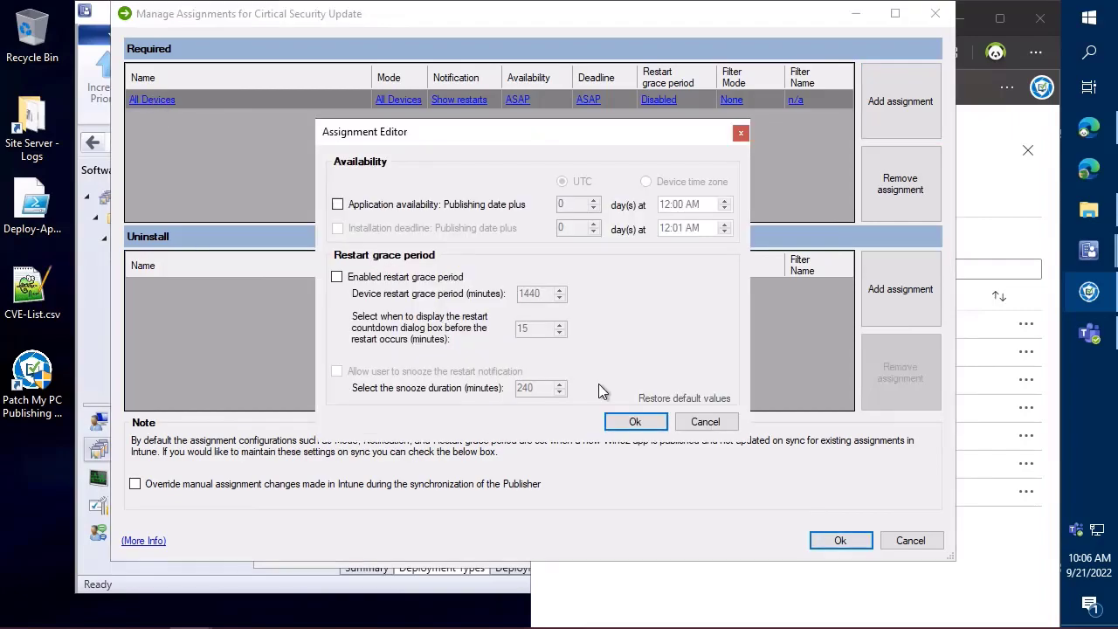
left_click(655, 422)
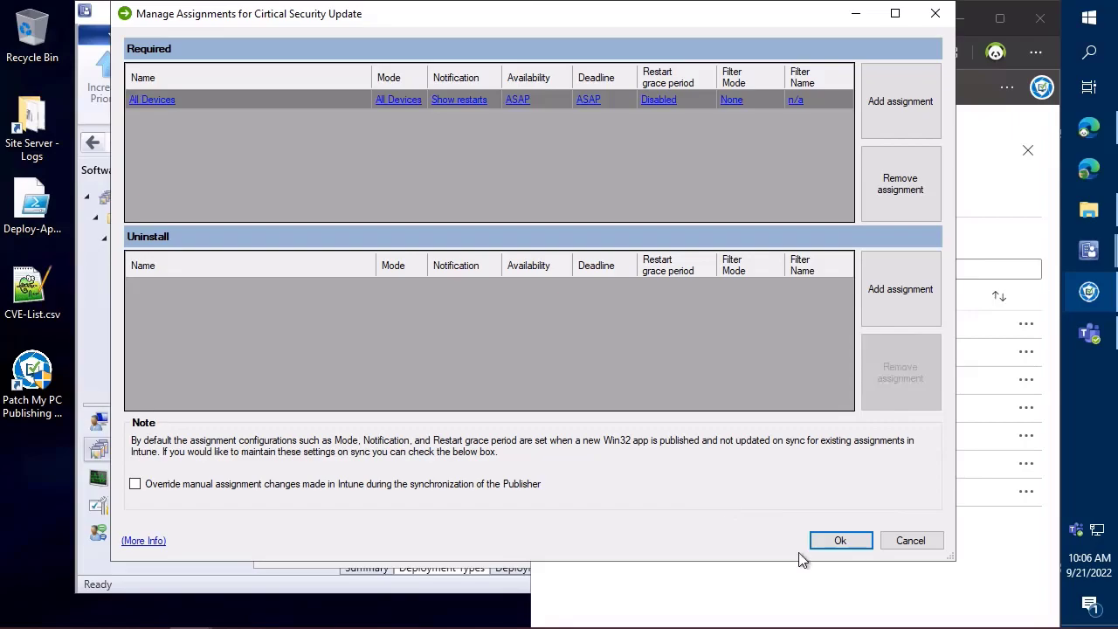
left_click(837, 540)
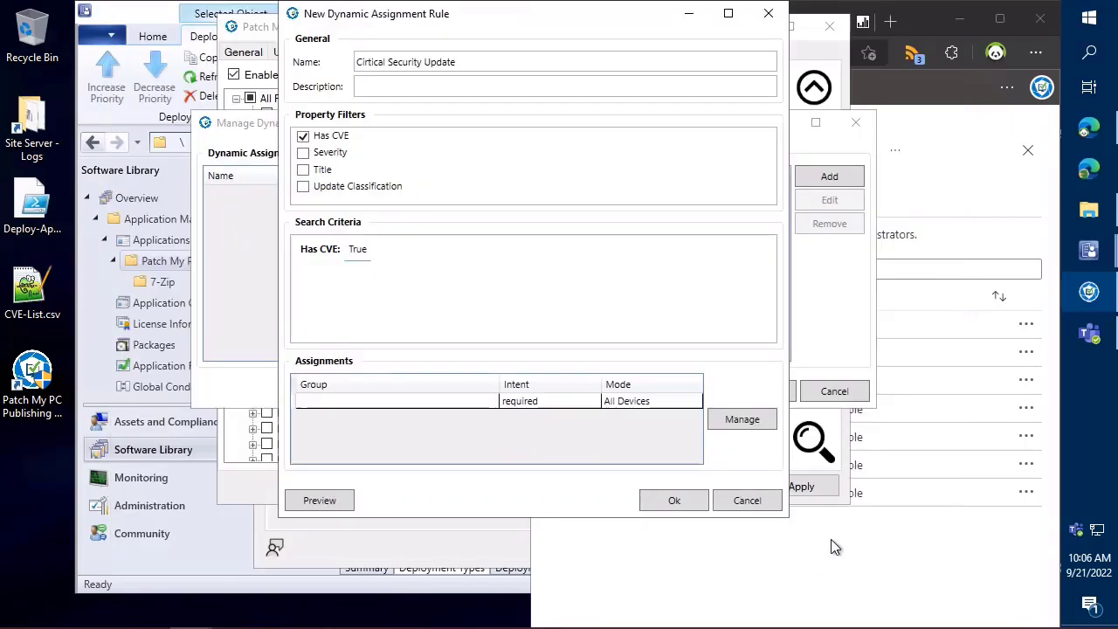
left_click(533, 404)
left_click(741, 421)
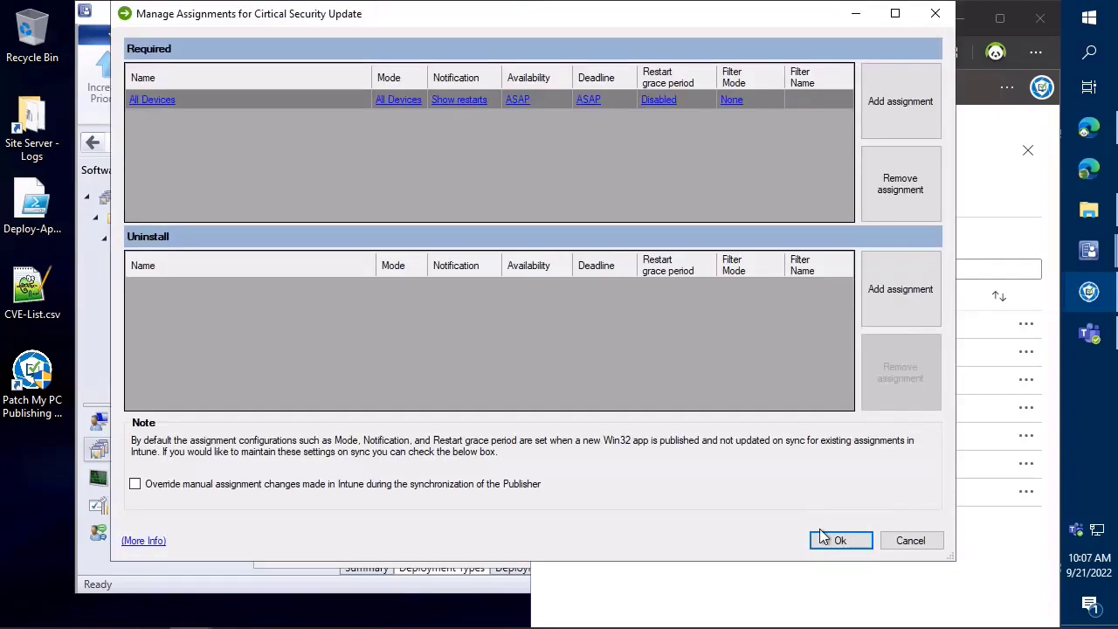
left_click(837, 541)
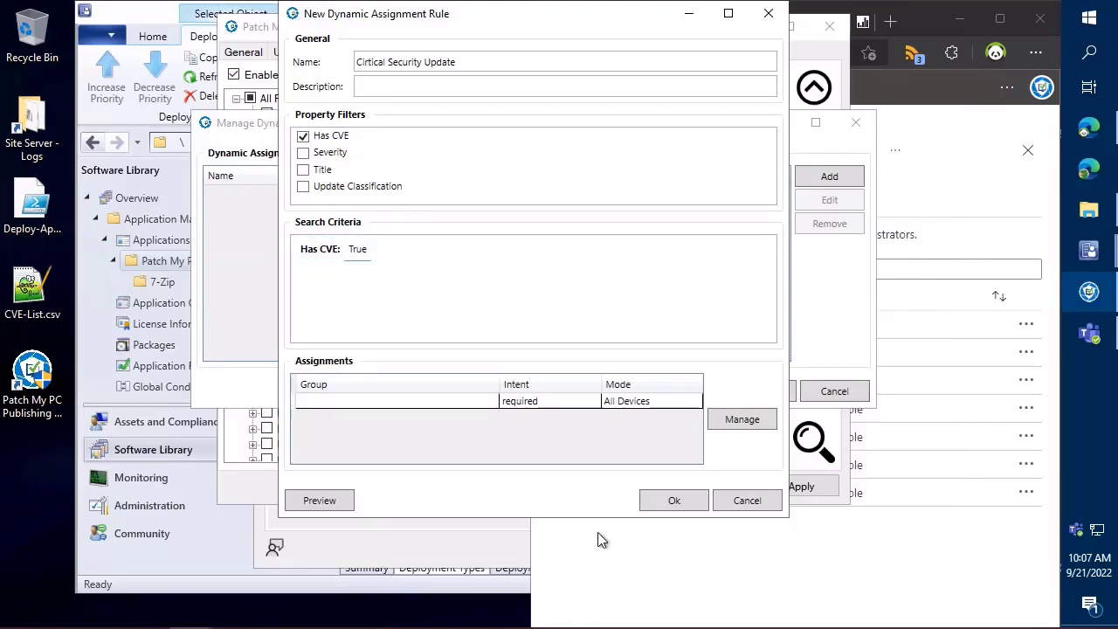
left_click(671, 500)
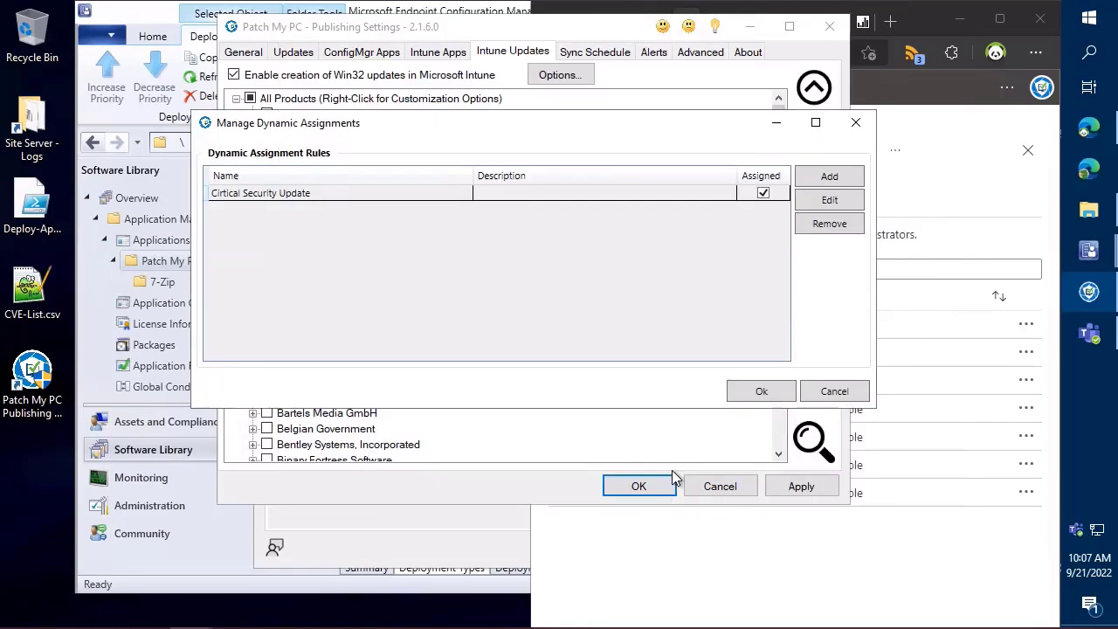
Preview the updates that match the Cirtical Security Update rule and save the dynamic assignments for All Products
left_click(840, 199)
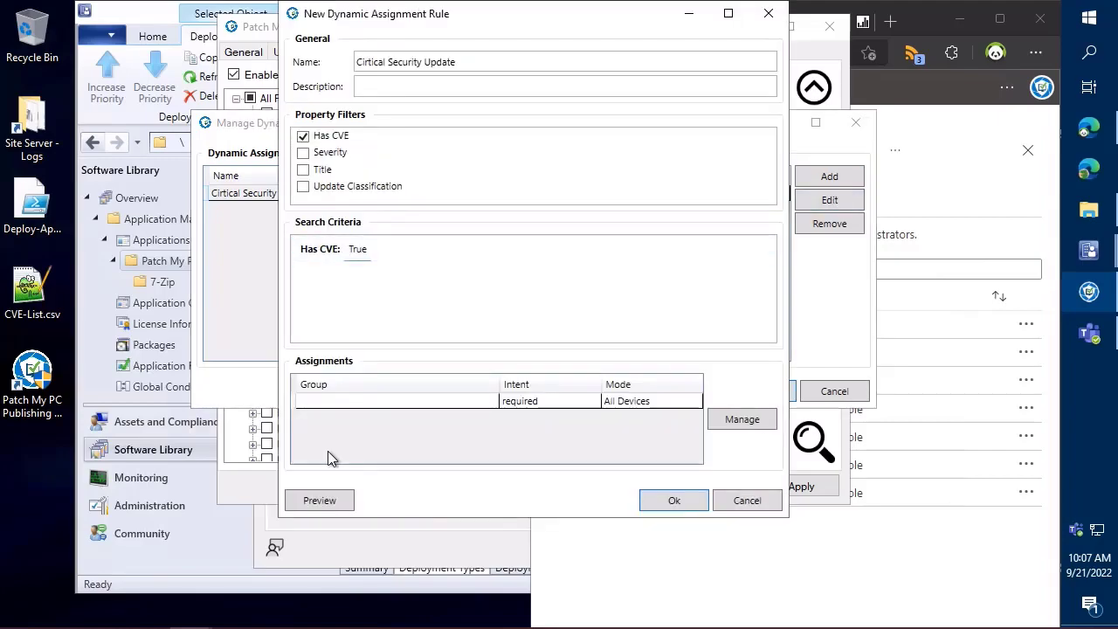
left_click(329, 498)
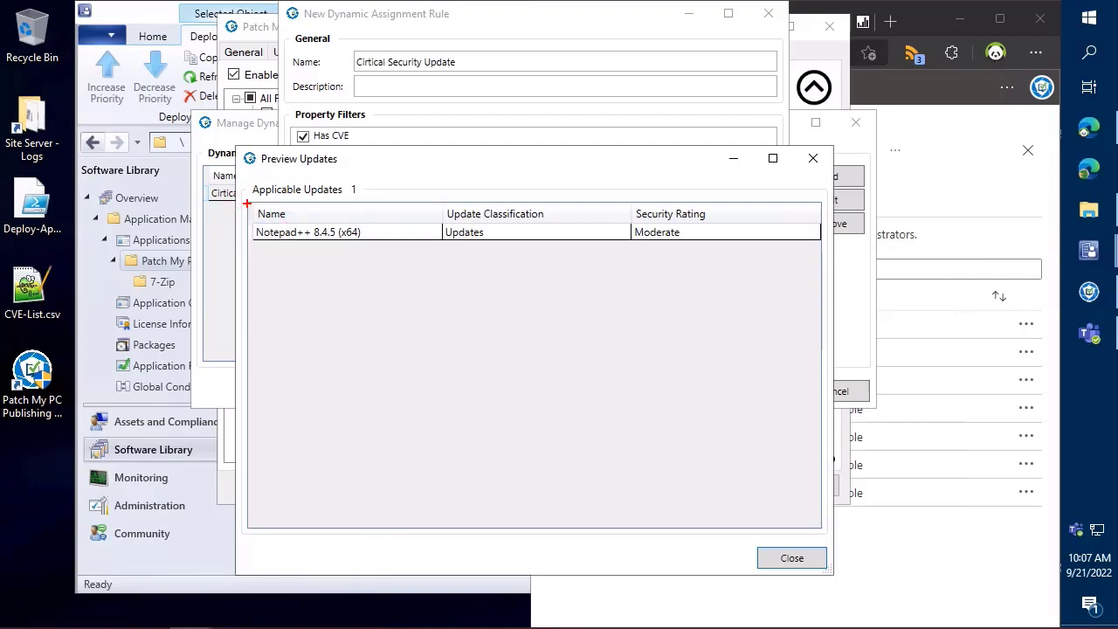
mouse_move(245, 193)
left_mouse_down()
mouse_move(544, 242)
mouse_move(794, 253)
left_mouse_up()
left_click(772, 564)
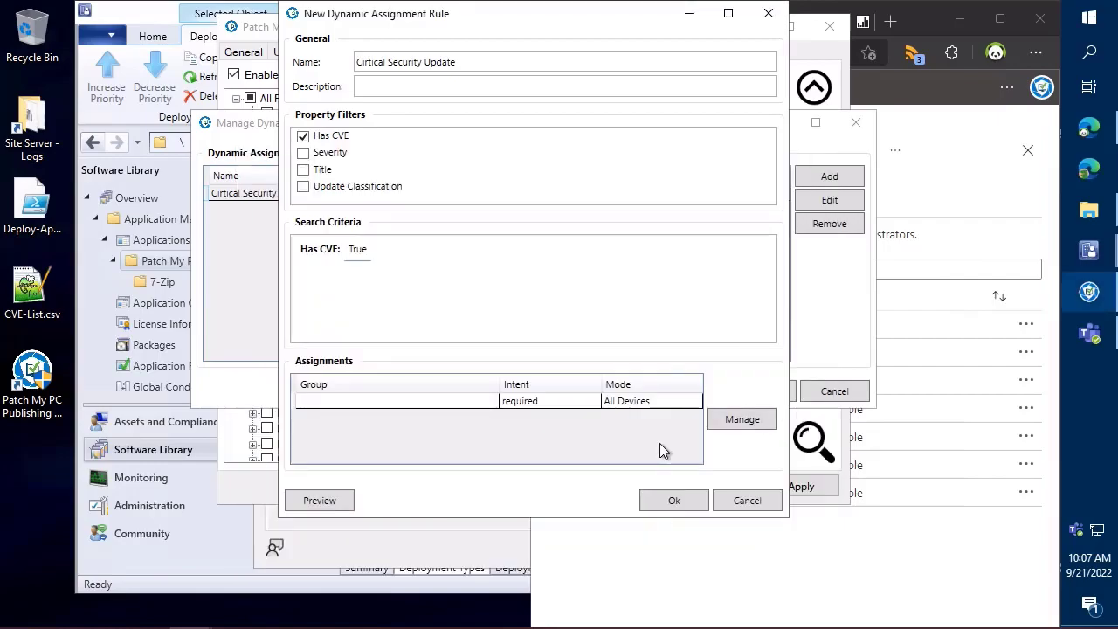
left_click(667, 502)
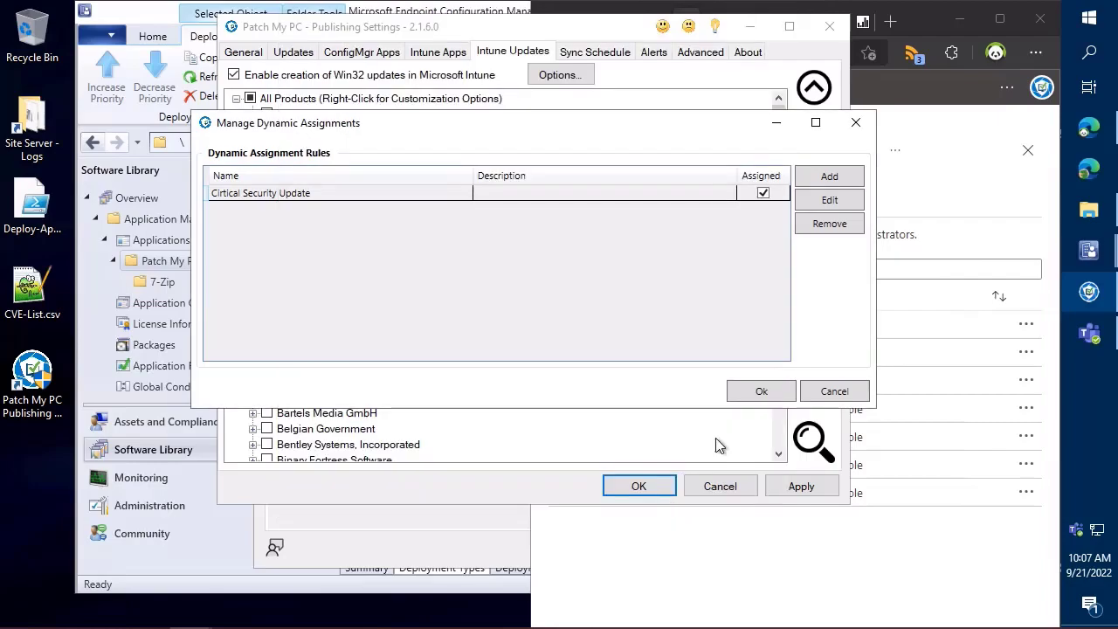
left_click(744, 398)
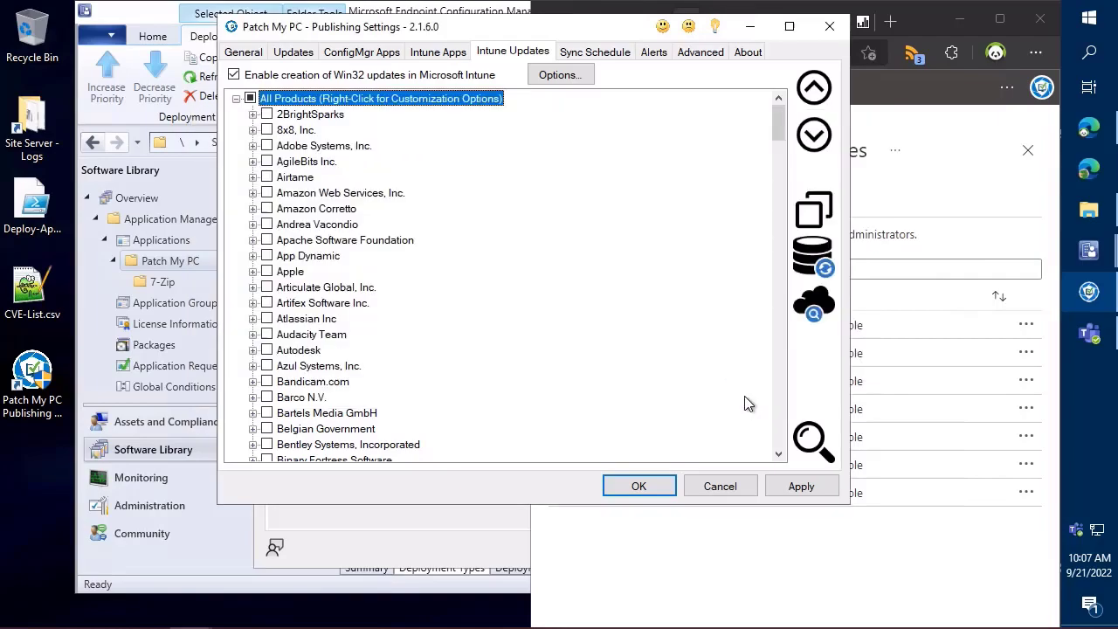
Search the Intune update products for Google Chrome, enable Google Chrome (x64), and apply the publishing settings
key("ctrl+f")
type("gog")
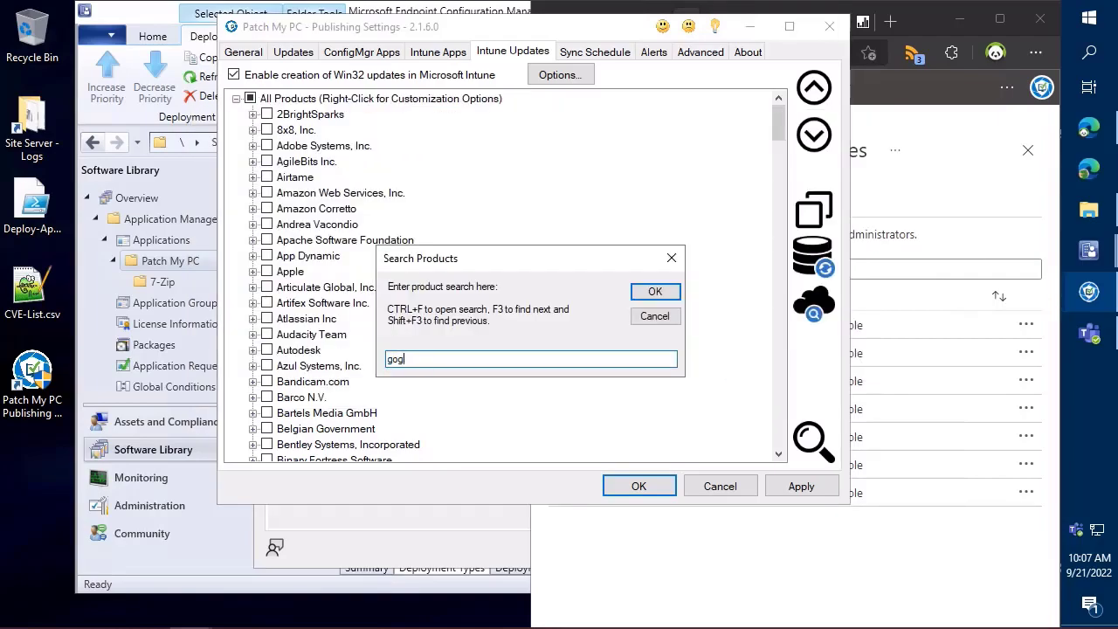
type("gle chrome")
key("Return")
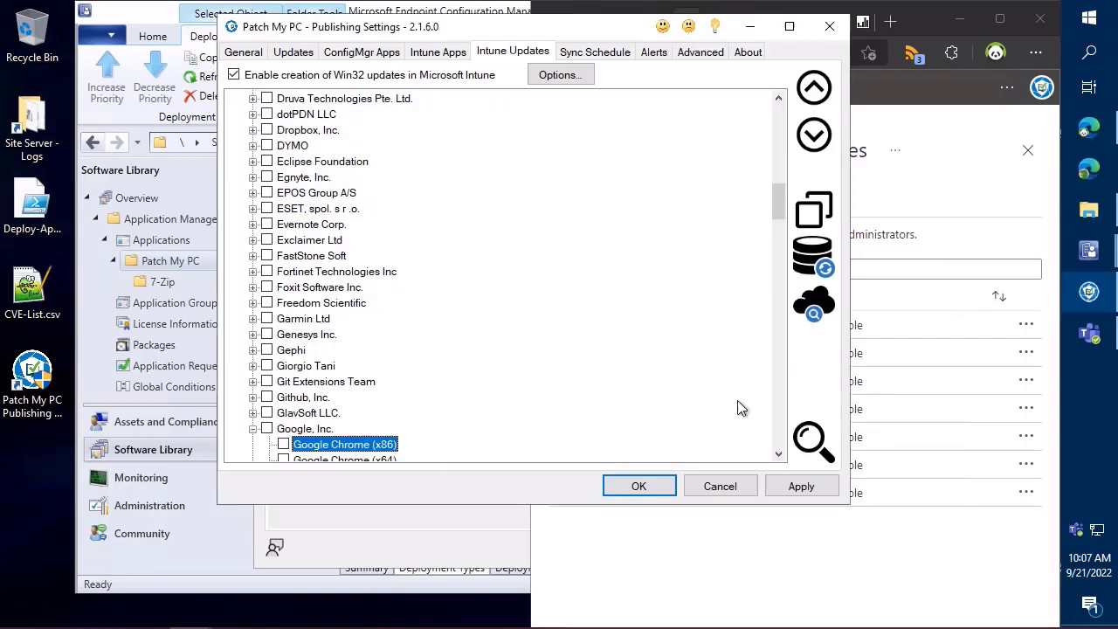
scroll(374, 399, "down", 2)
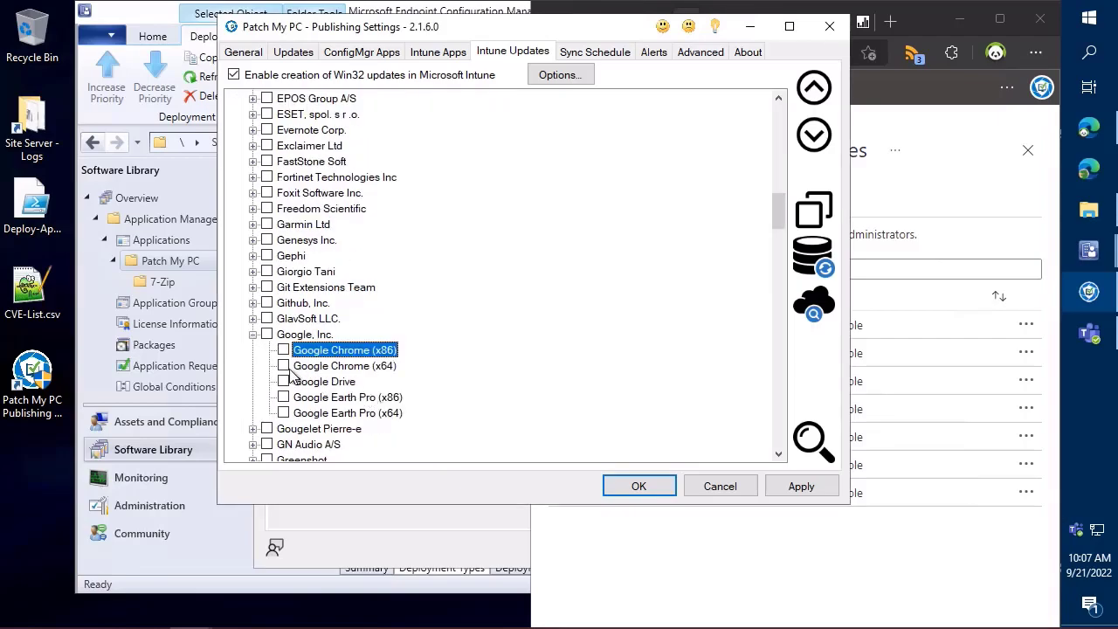
scroll(431, 372, "up", 20)
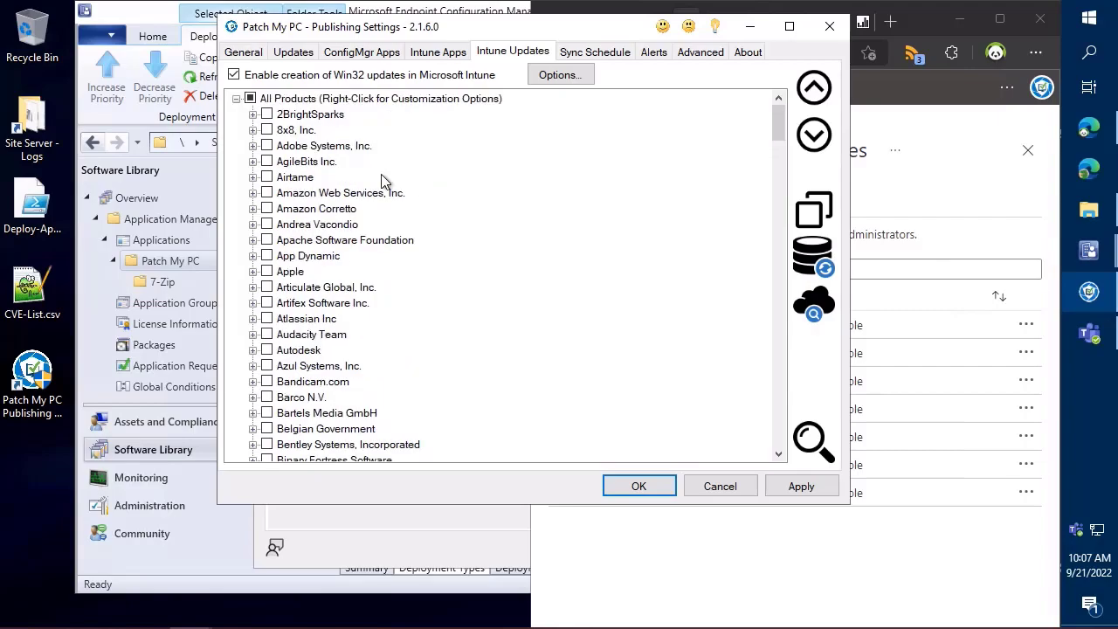
right_click(389, 100)
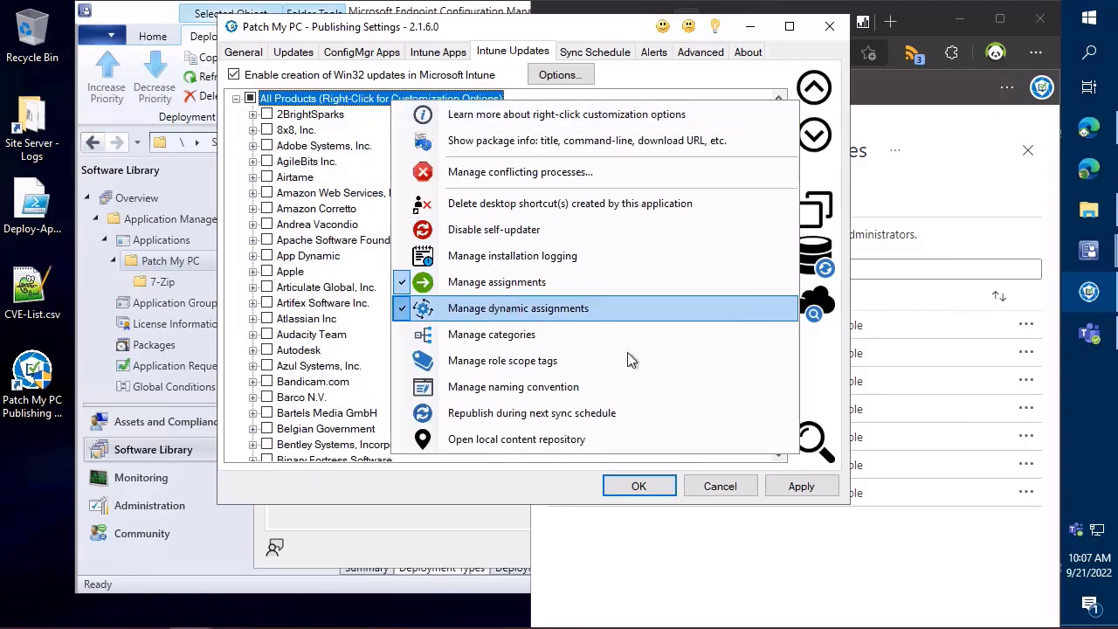
left_click(790, 486)
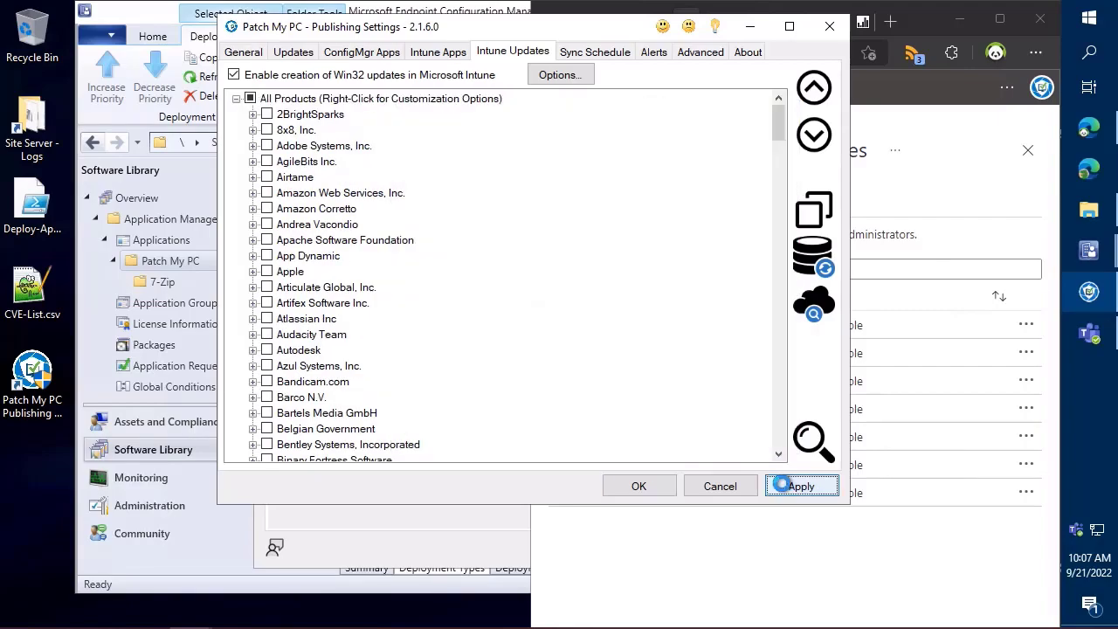
Reopen the Cirtical Security Update rule under All Products and preview its applicable updates and their security ratings
right_click(433, 102)
left_click(524, 309)
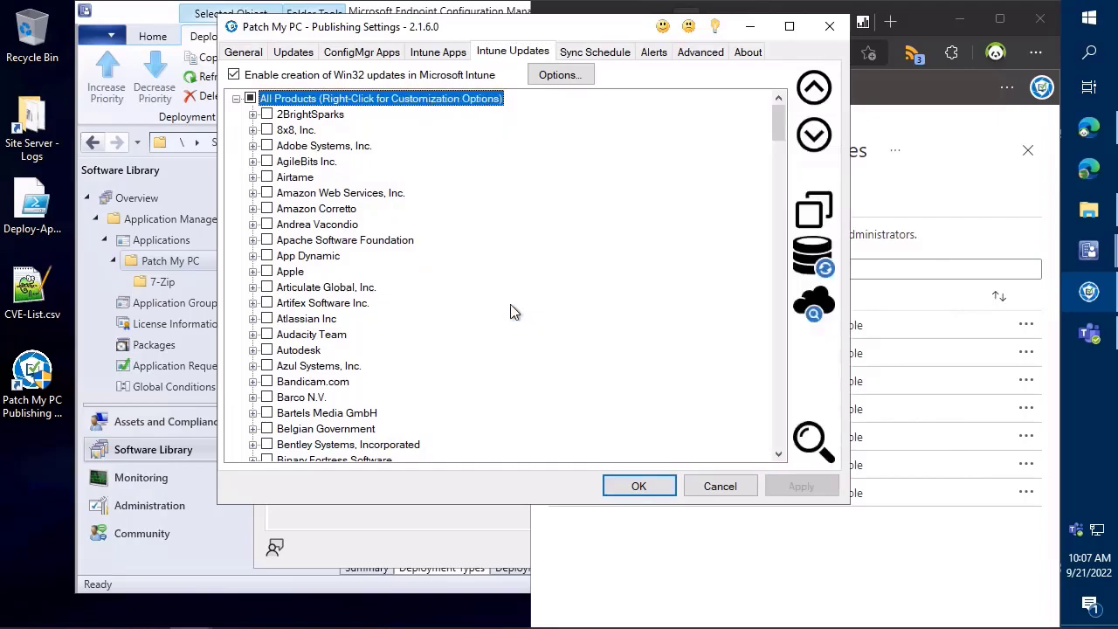
double_click(623, 192)
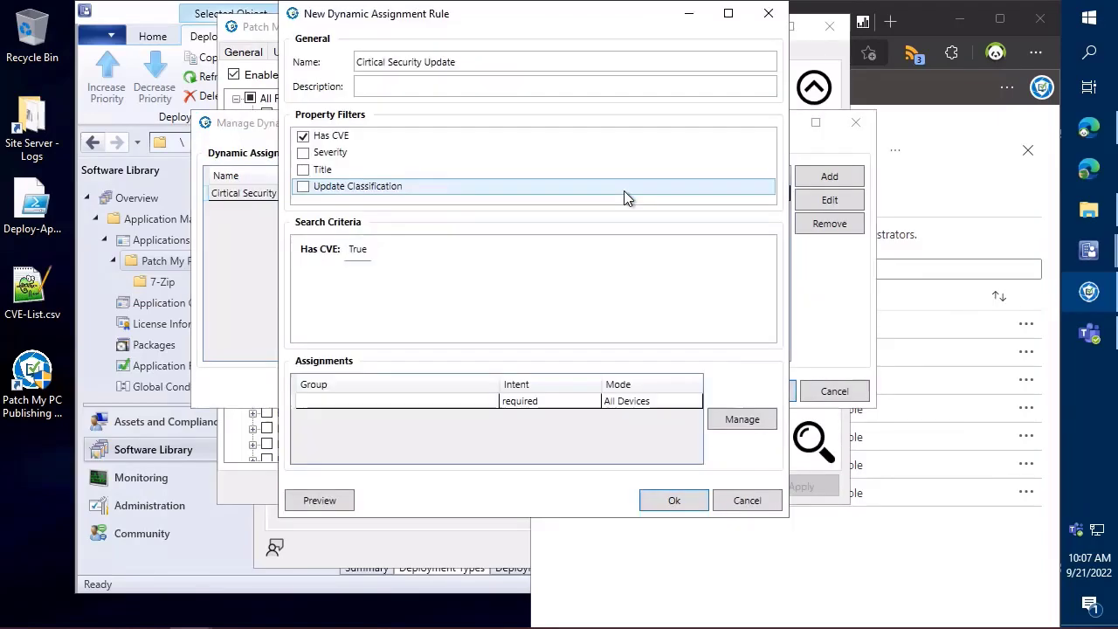
left_click(350, 499)
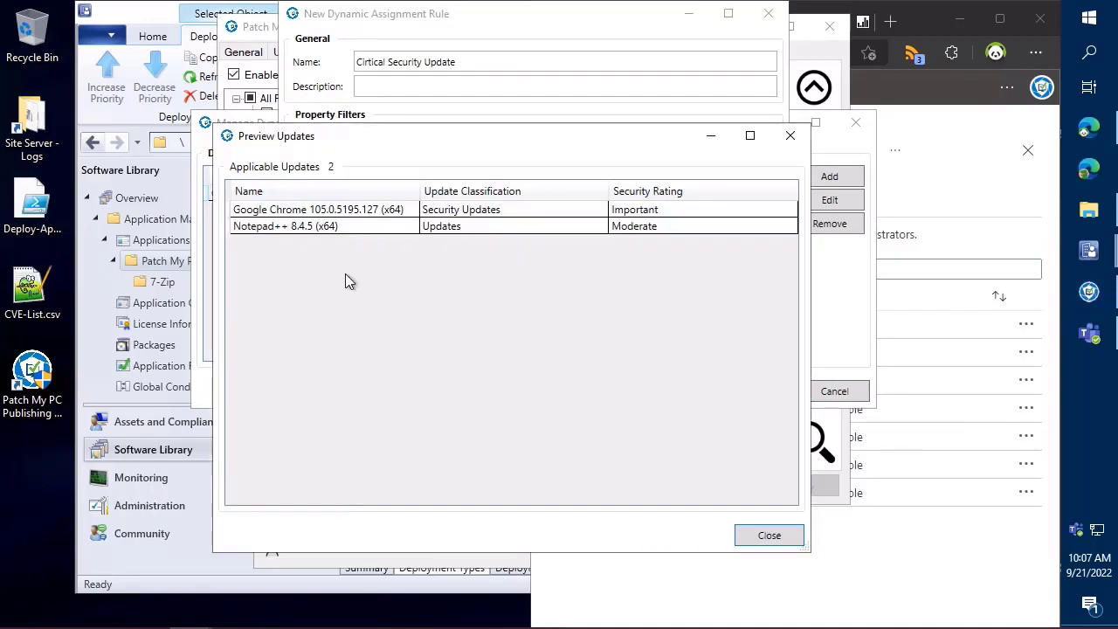
left_click(378, 213)
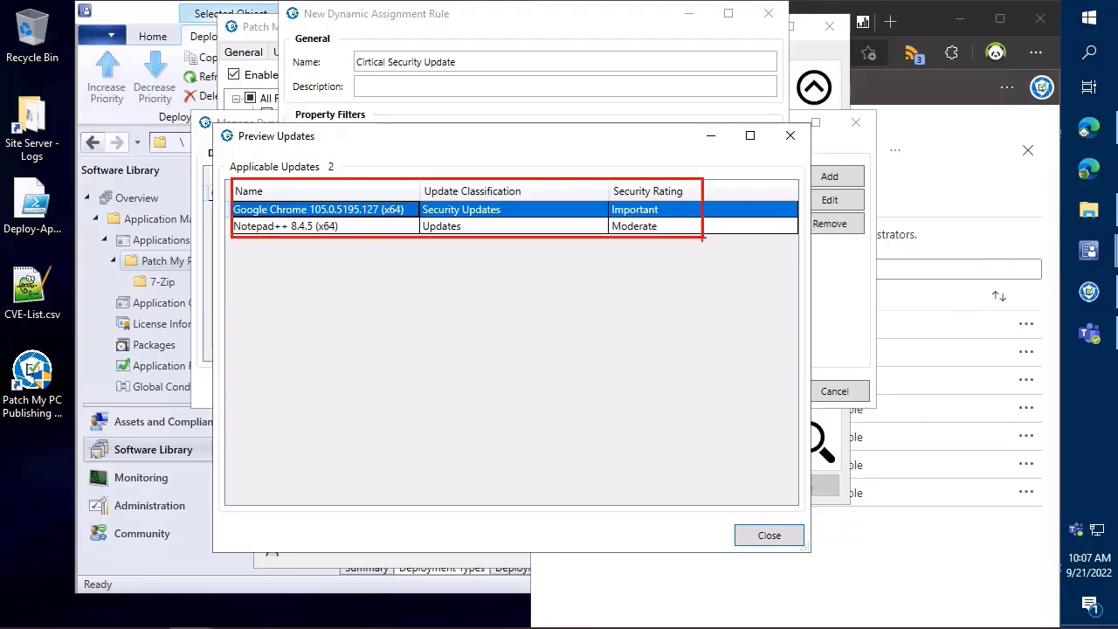
left_click(785, 135)
left_click(590, 402)
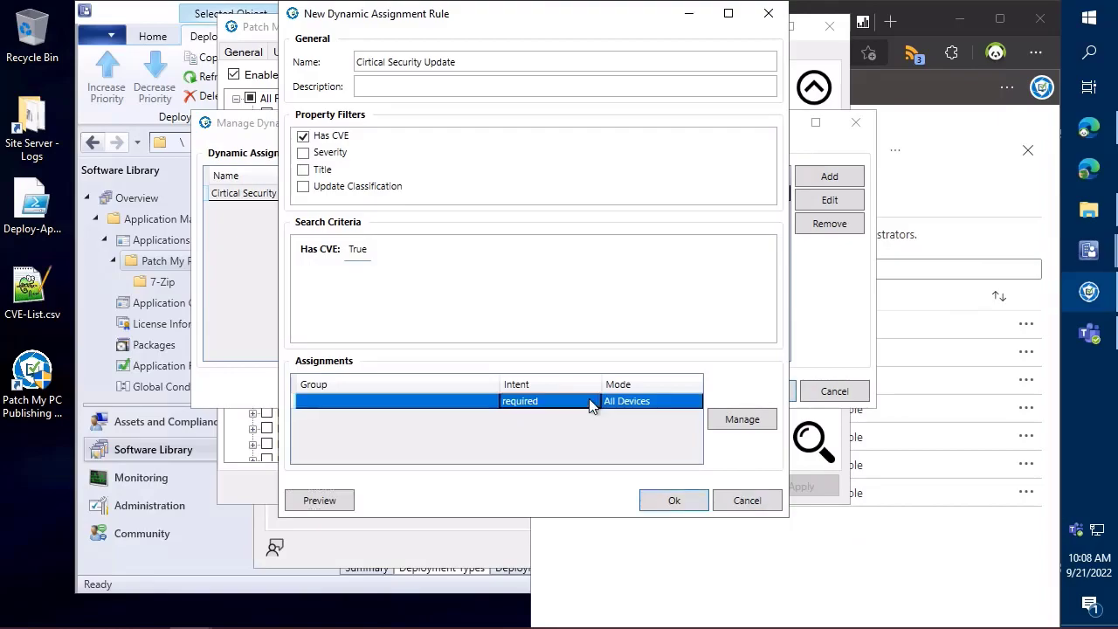
Examine the severity levels offered by the rule's Severity property filter and discard the rule changes
left_click(303, 153)
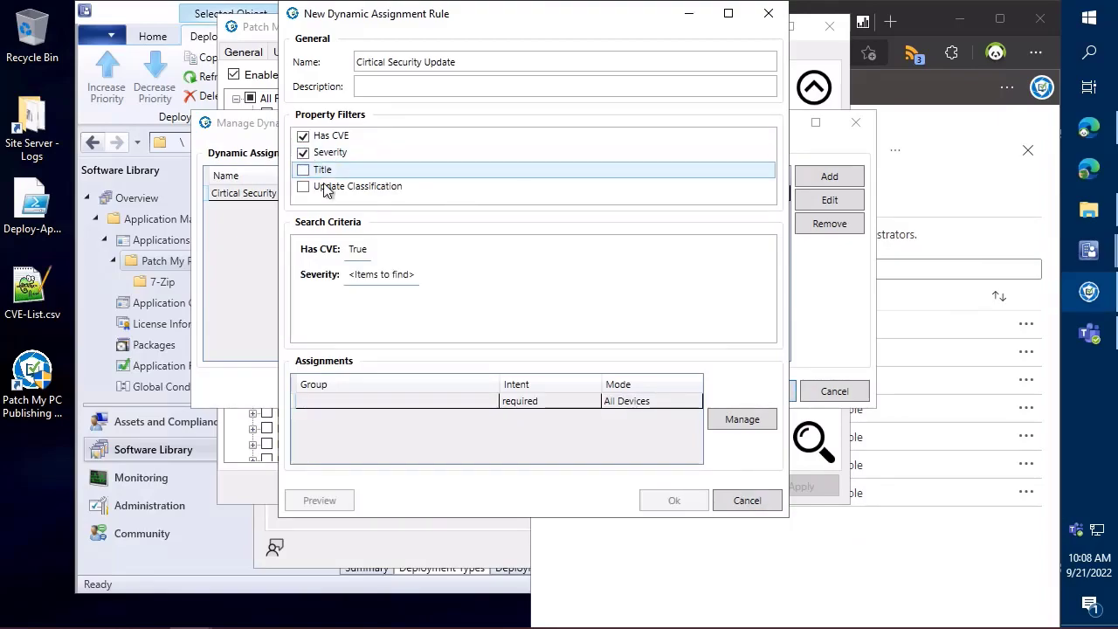
left_click(370, 276)
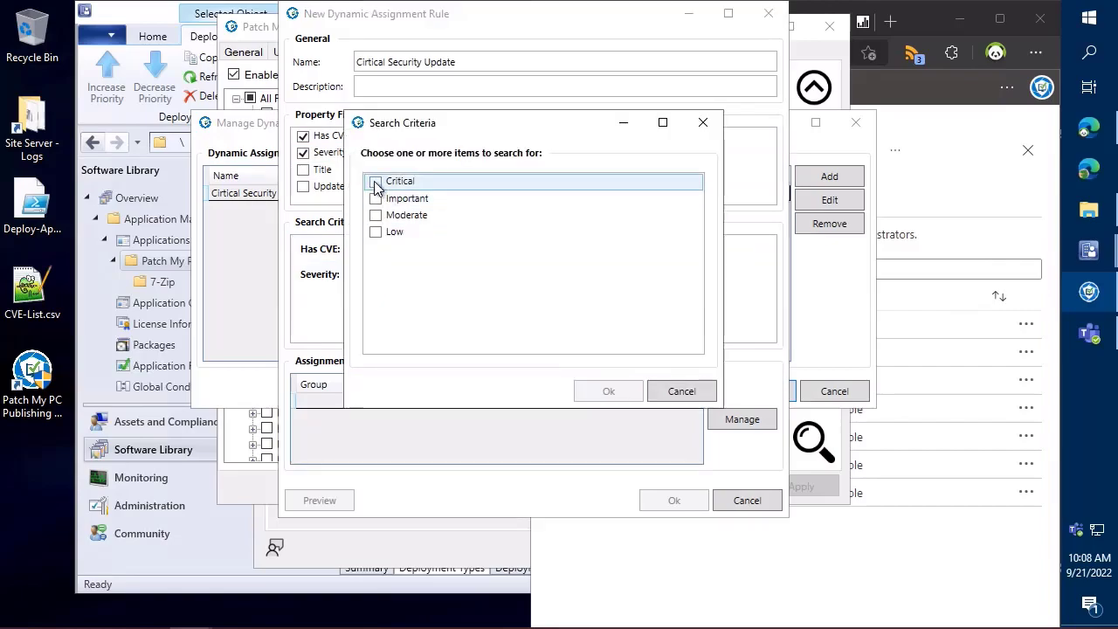
left_click(705, 392)
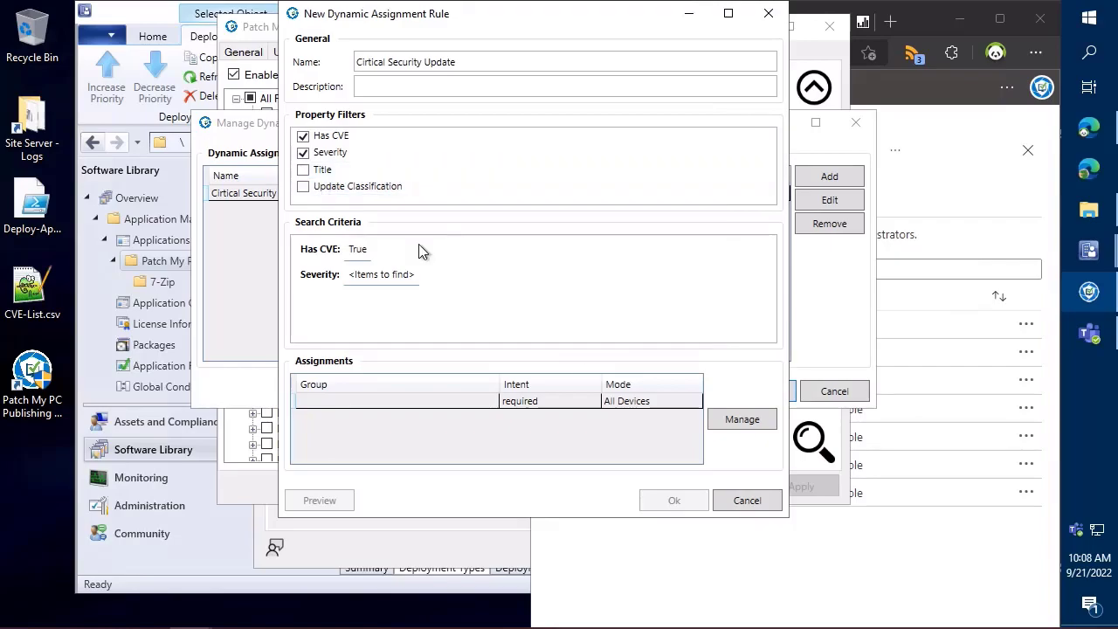
left_click(751, 500)
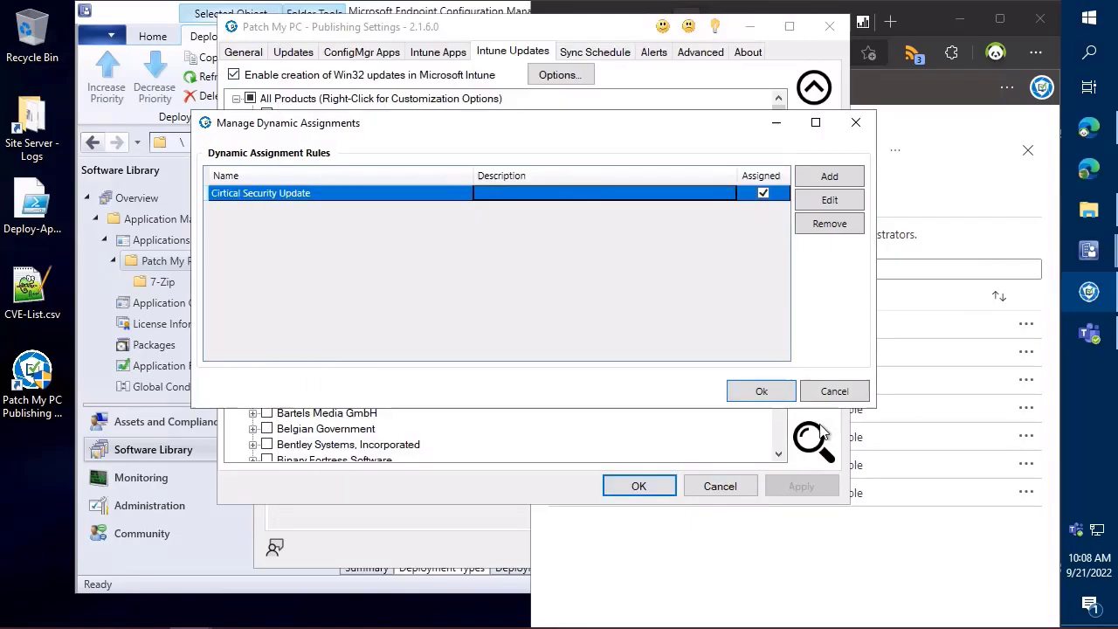
left_click(832, 392)
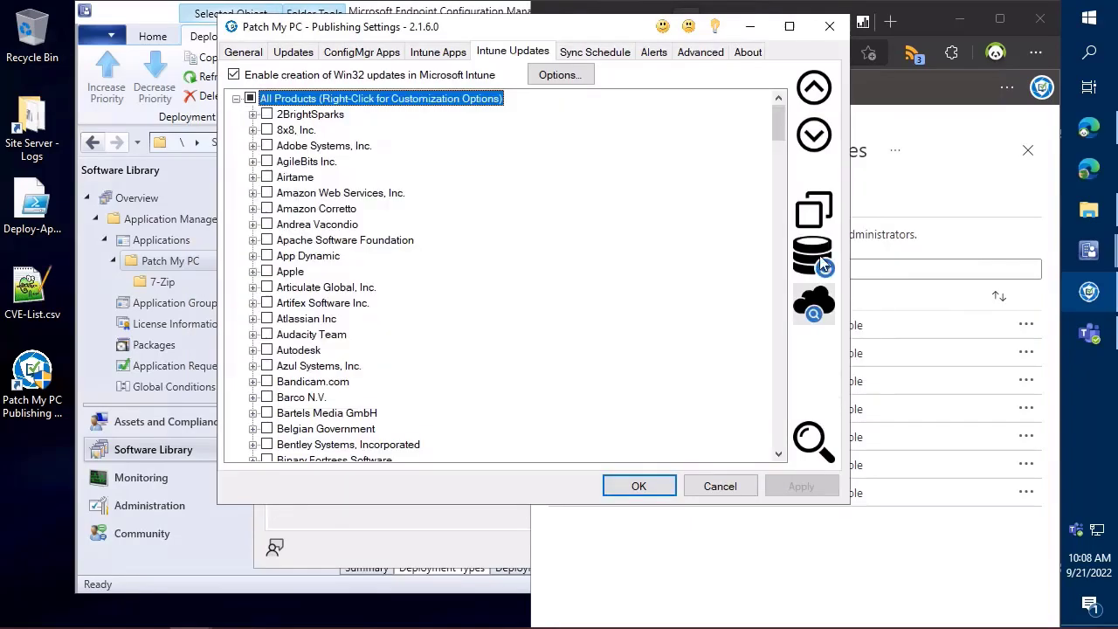
Run the publishing service sync manually and return to the Intune update products
left_click(578, 54)
left_click(722, 445)
key("Return")
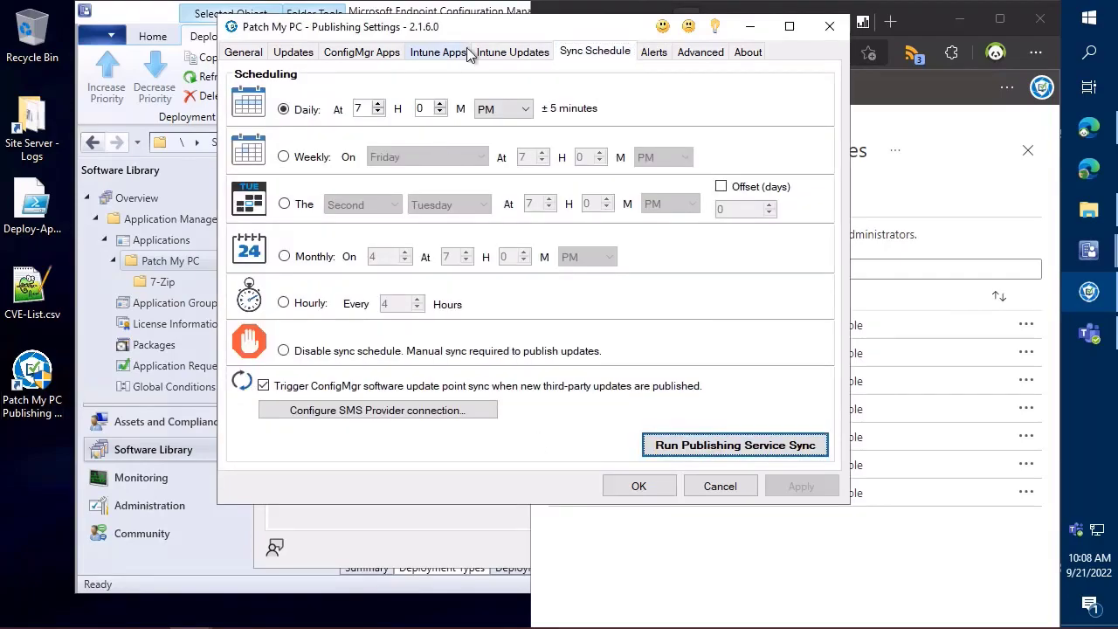
left_click(500, 54)
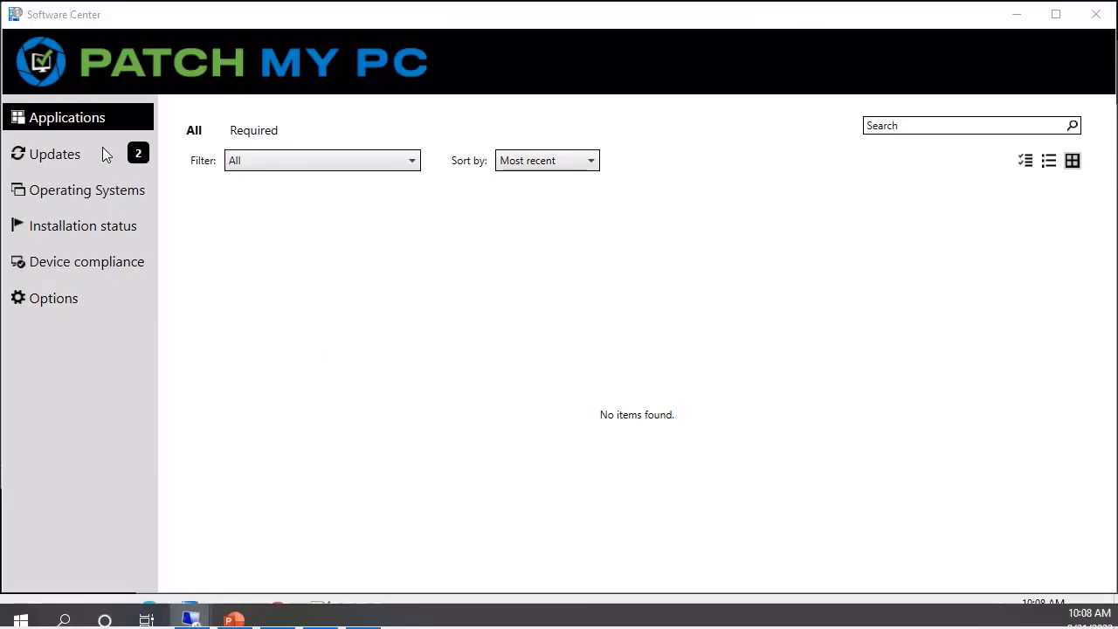
Switch to Software Center and view the updates available on the client device
left_click(103, 150)
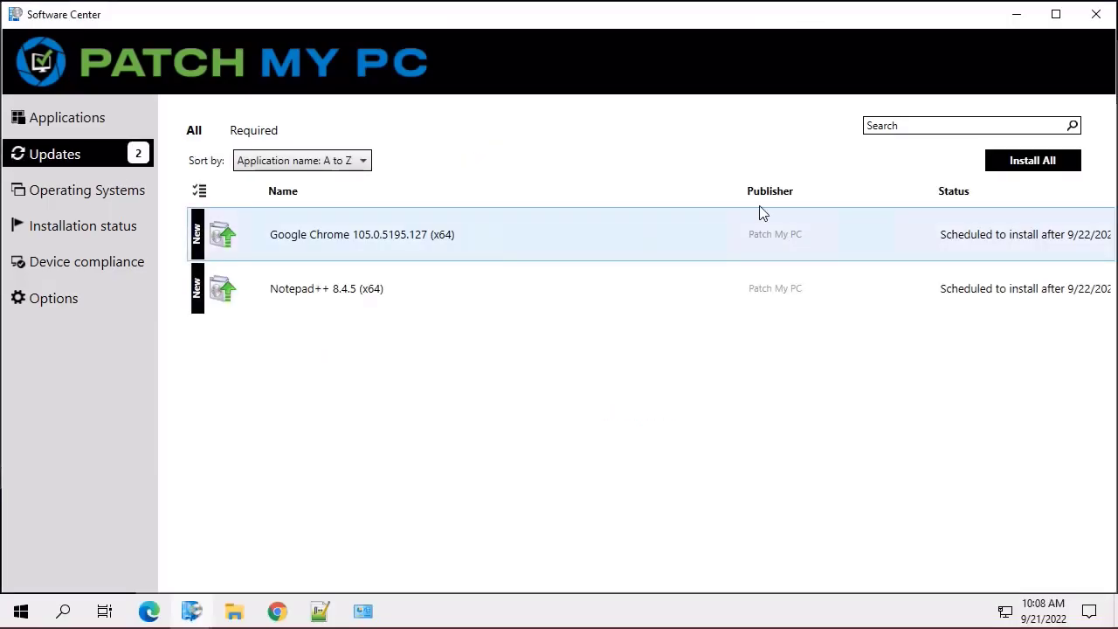
Narrow the Publisher column and shrink the Software Center window, then switch to Programs and Features and check the installed Notepad++ (64-bit x64) version
left_click_drag(741, 191, 511, 203)
left_click_drag(392, 8, 419, 113)
left_click_drag(17, 90, 343, 69)
left_click(370, 614)
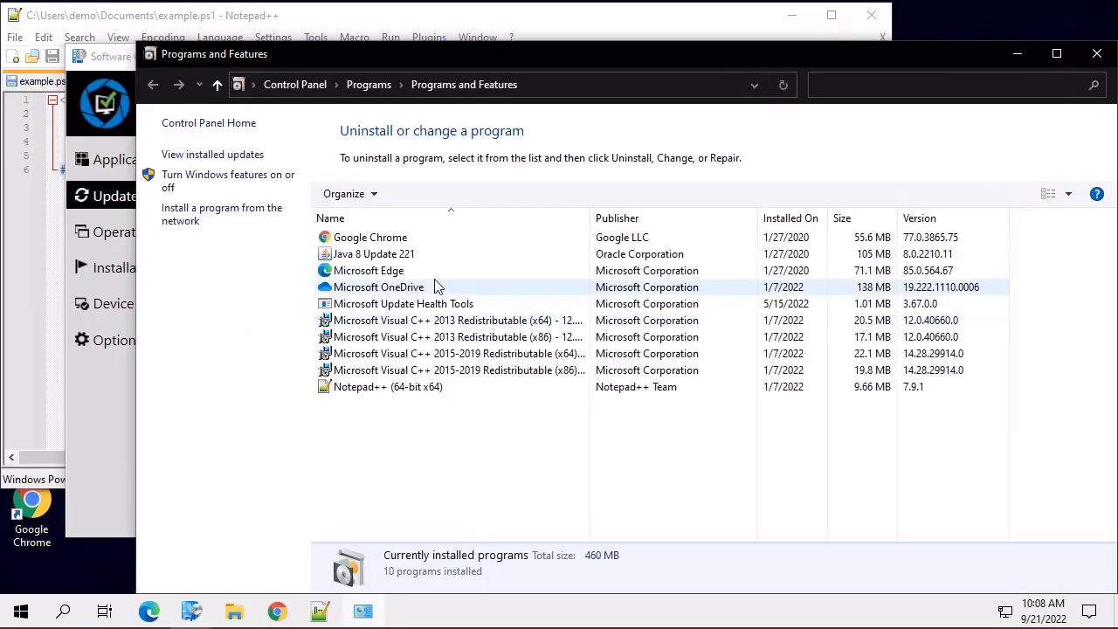
left_click(411, 388)
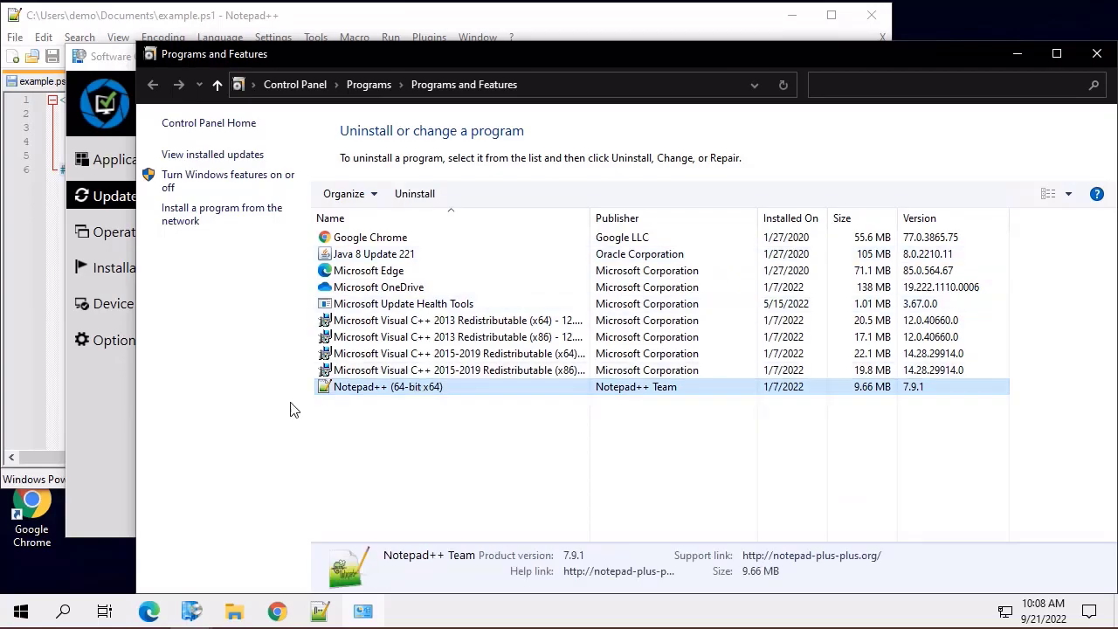
Return to Software Center and narrow the Publisher column to read the scheduled install times of the listed updates
left_click(100, 376)
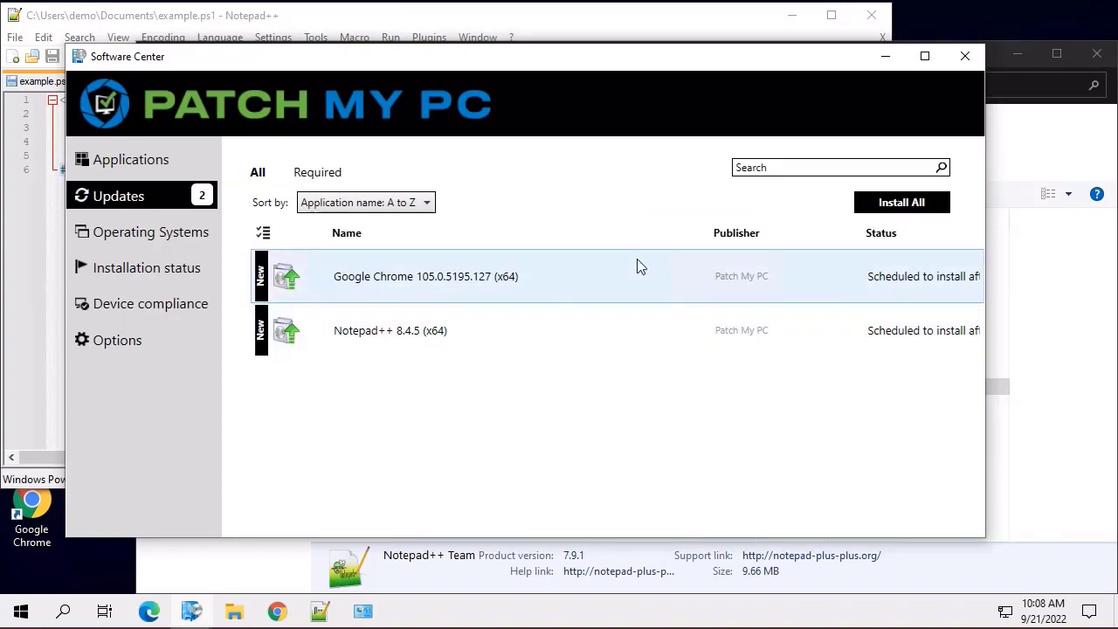
left_click_drag(710, 234, 530, 252)
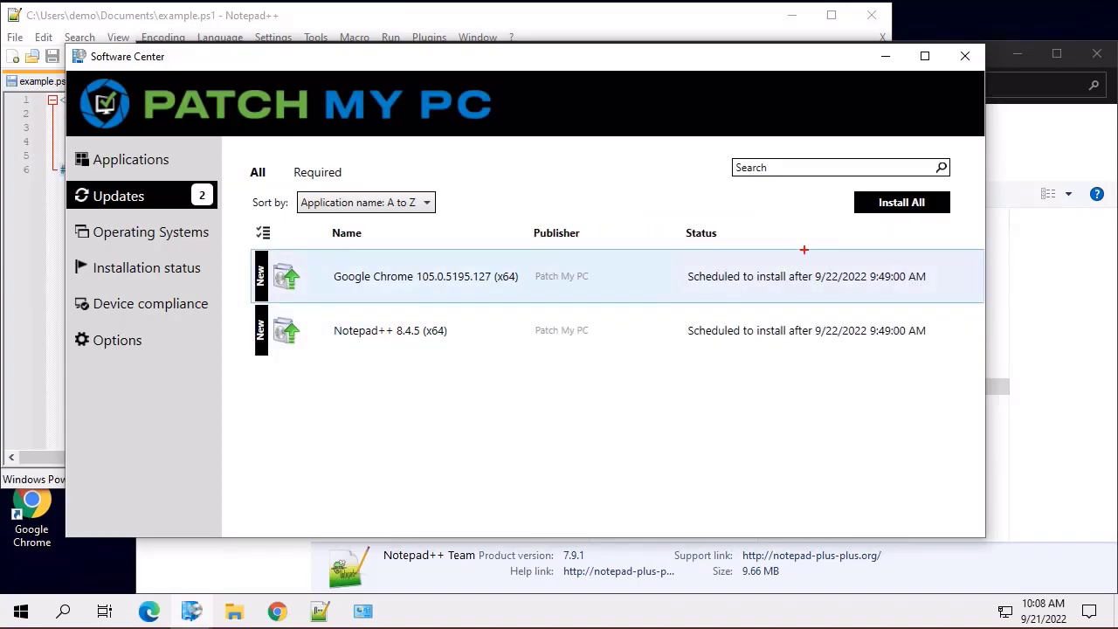
left_click_drag(828, 259, 833, 211)
key("Escape")
Install the Notepad++ 8.4.5 (x64) update, and shorten and move the open Notepad++ window to expose the installation progress
left_click(439, 333)
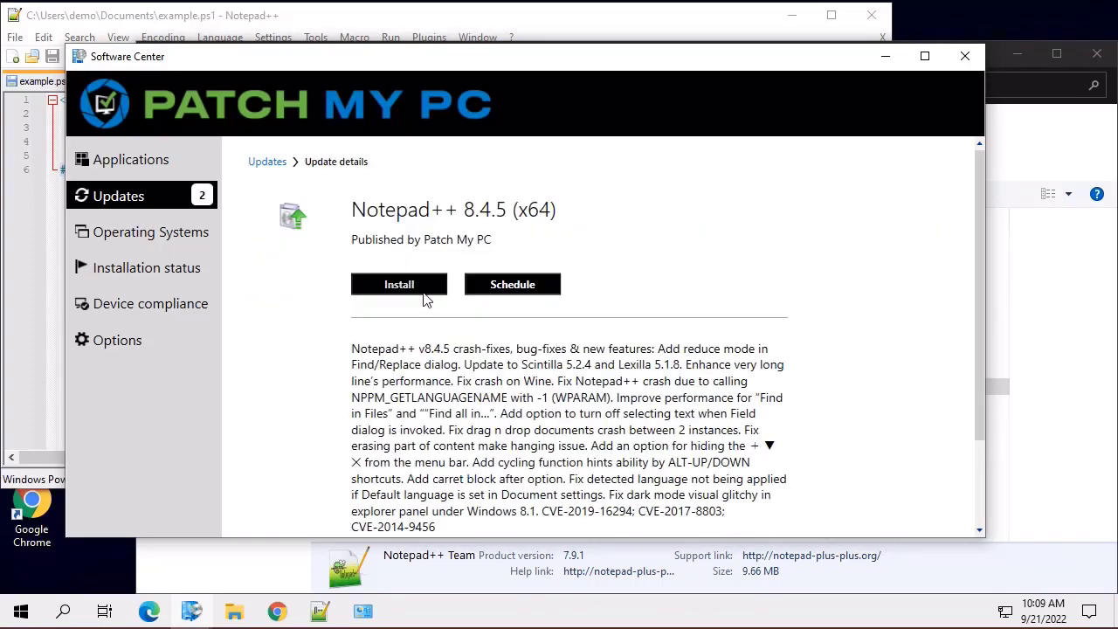
left_click(418, 293)
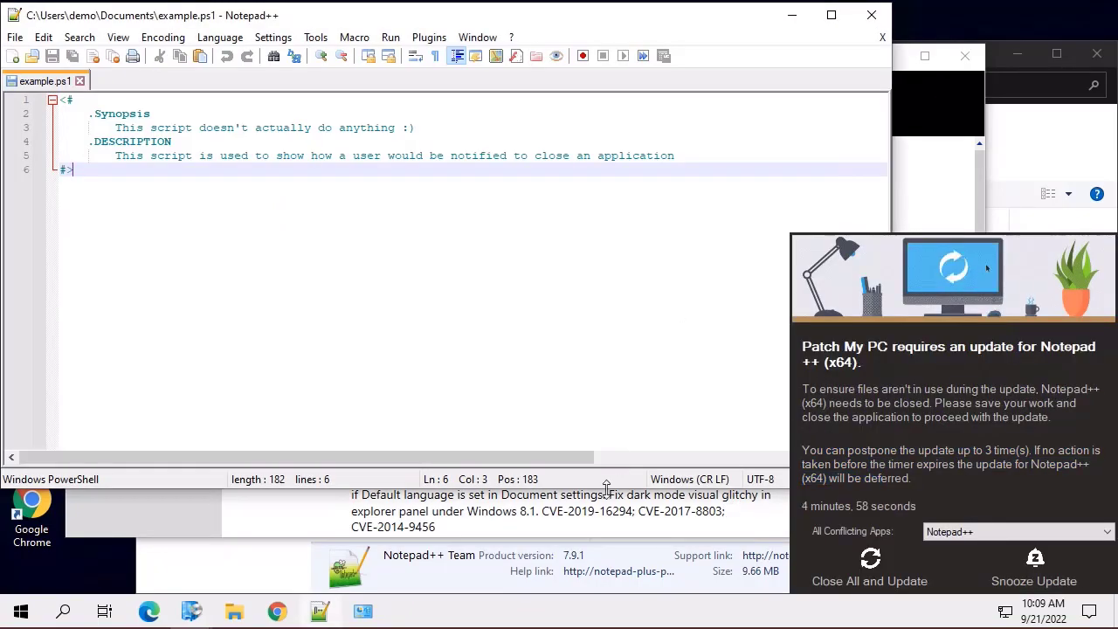
left_click_drag(601, 486, 647, 249)
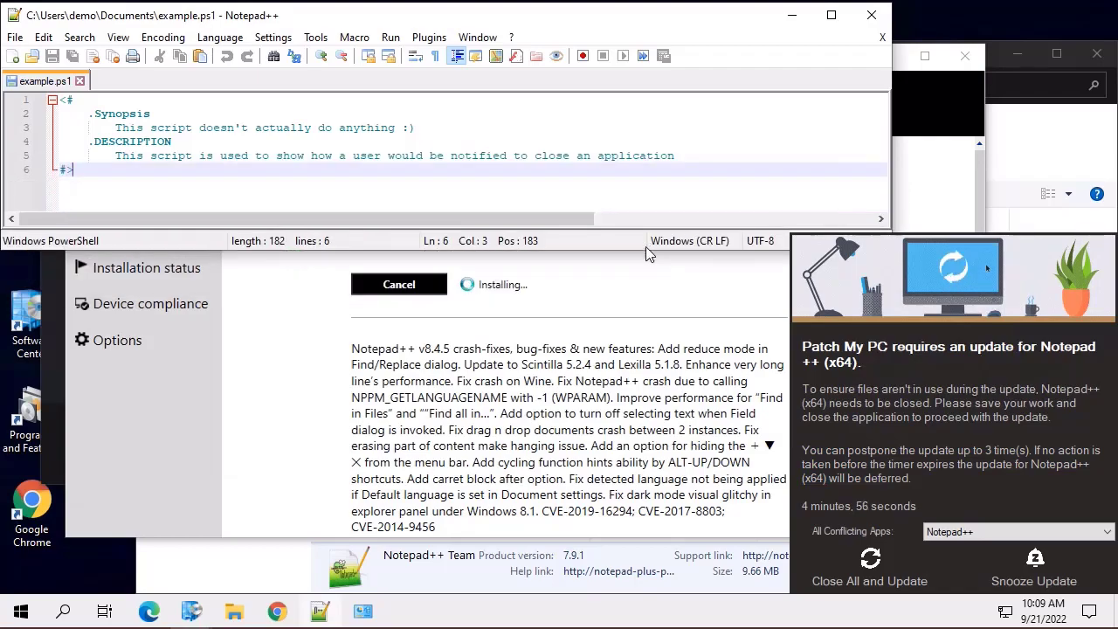
left_click_drag(267, 16, 437, 35)
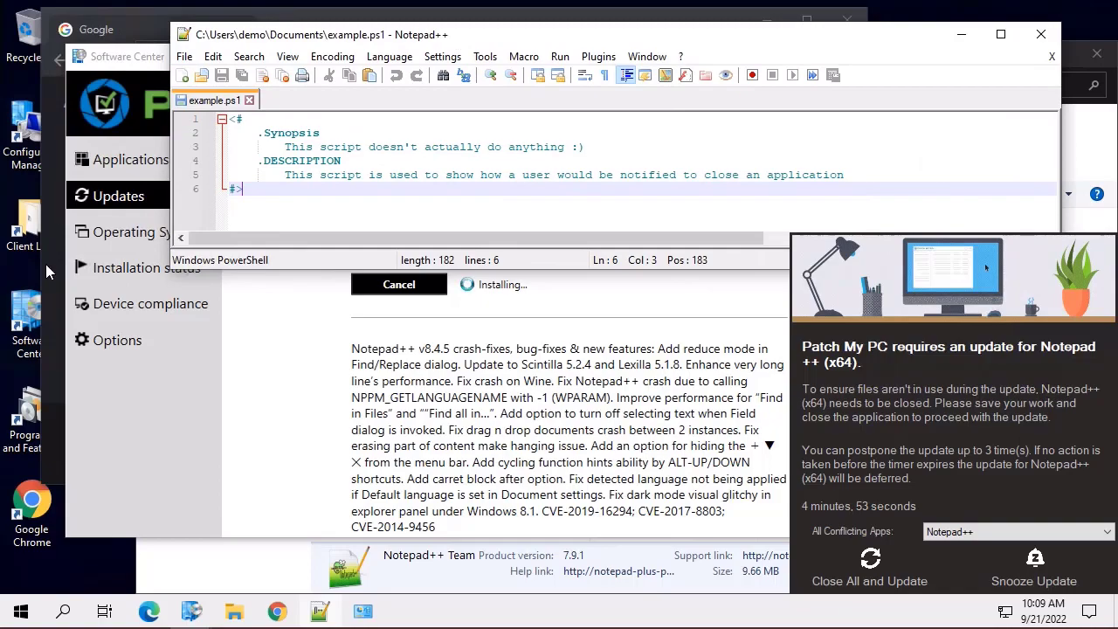
Open PatchMyPC-ScriptRunner.log from the client logs folder C:\Windows\CCM\Logs
double_click(26, 229)
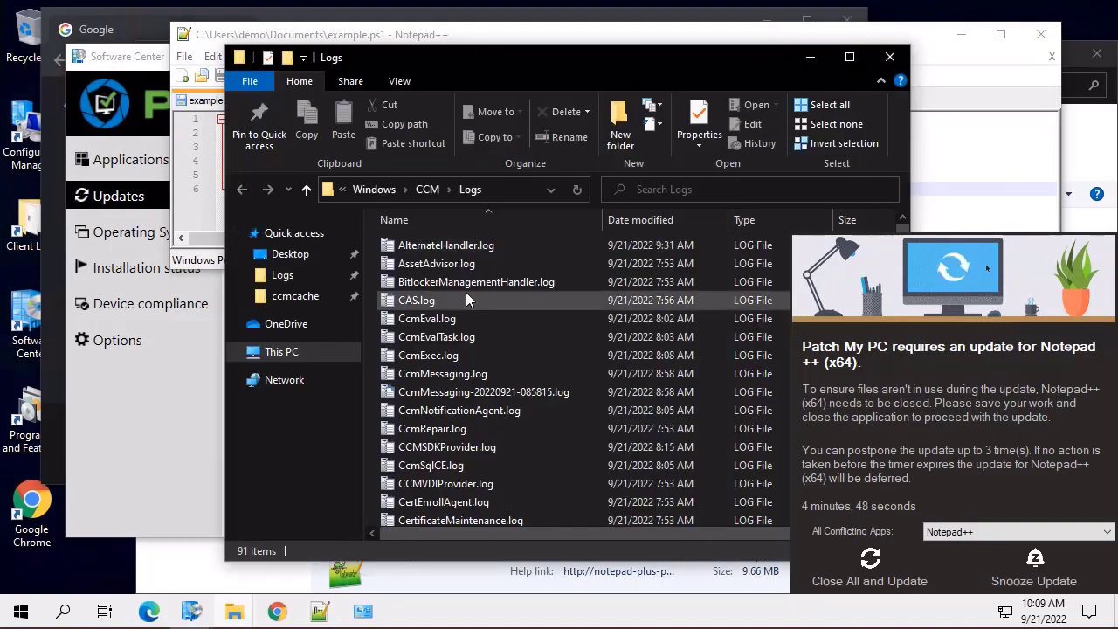
left_click(465, 294)
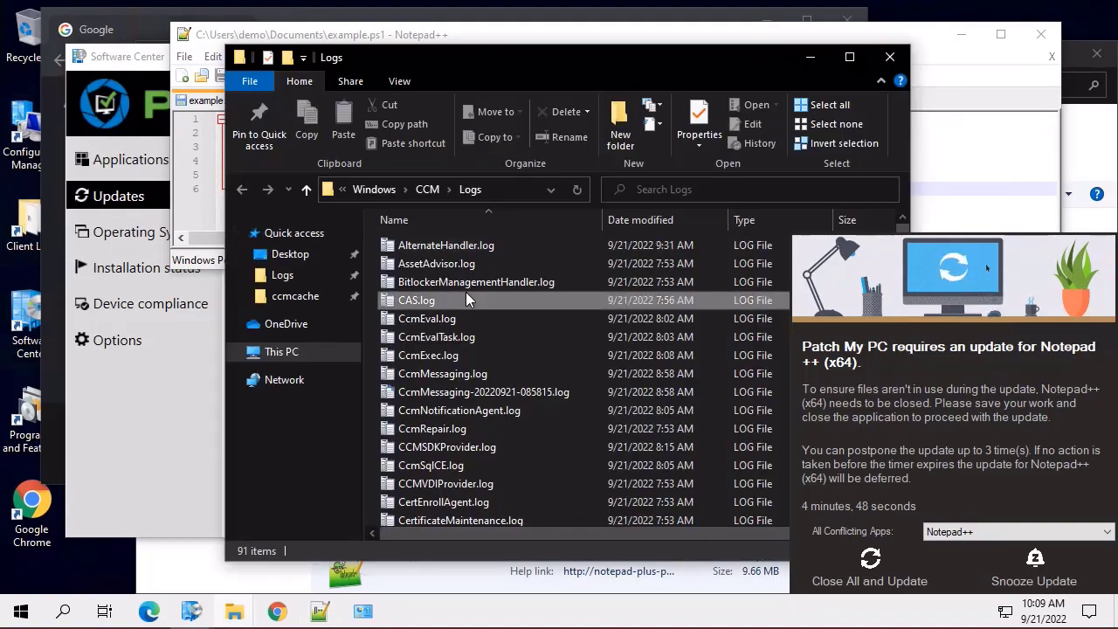
left_click(505, 190)
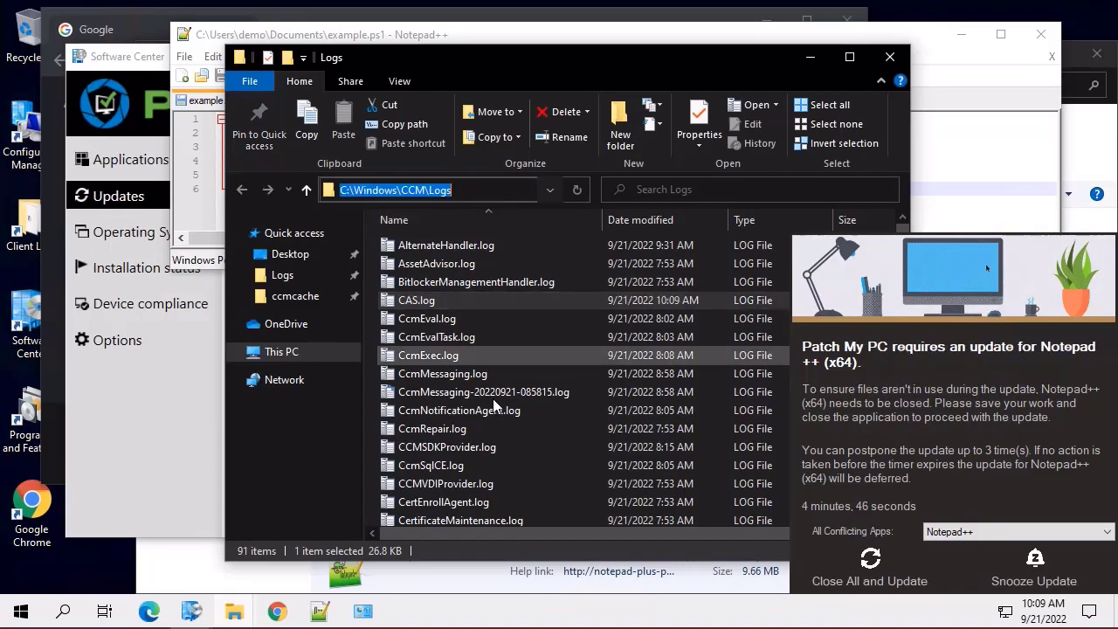
left_click(493, 398)
key("p")
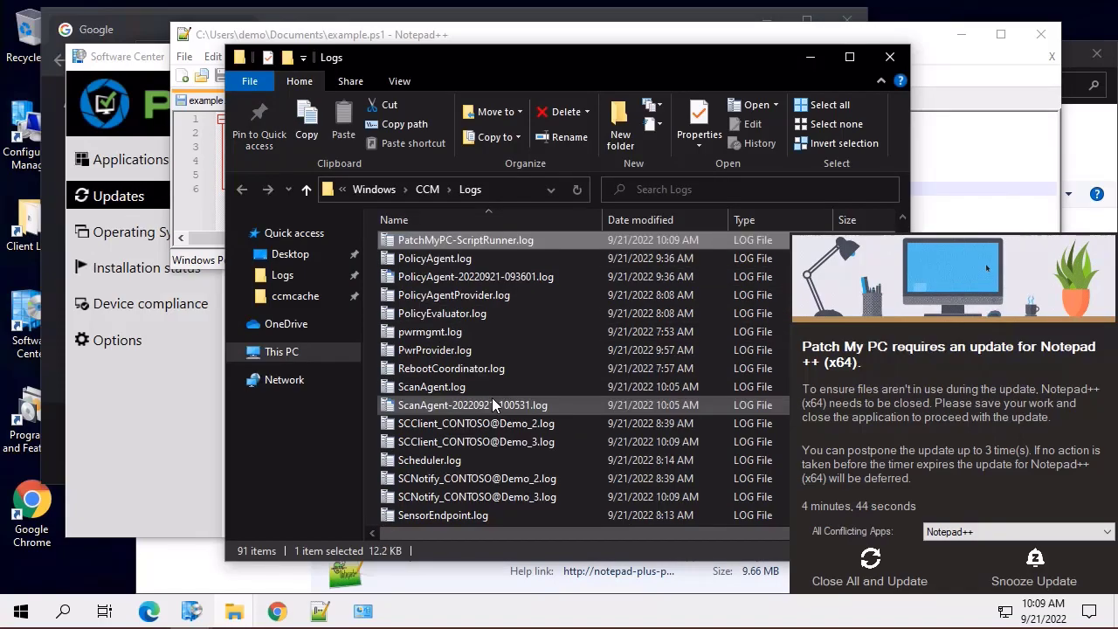
double_click(537, 243)
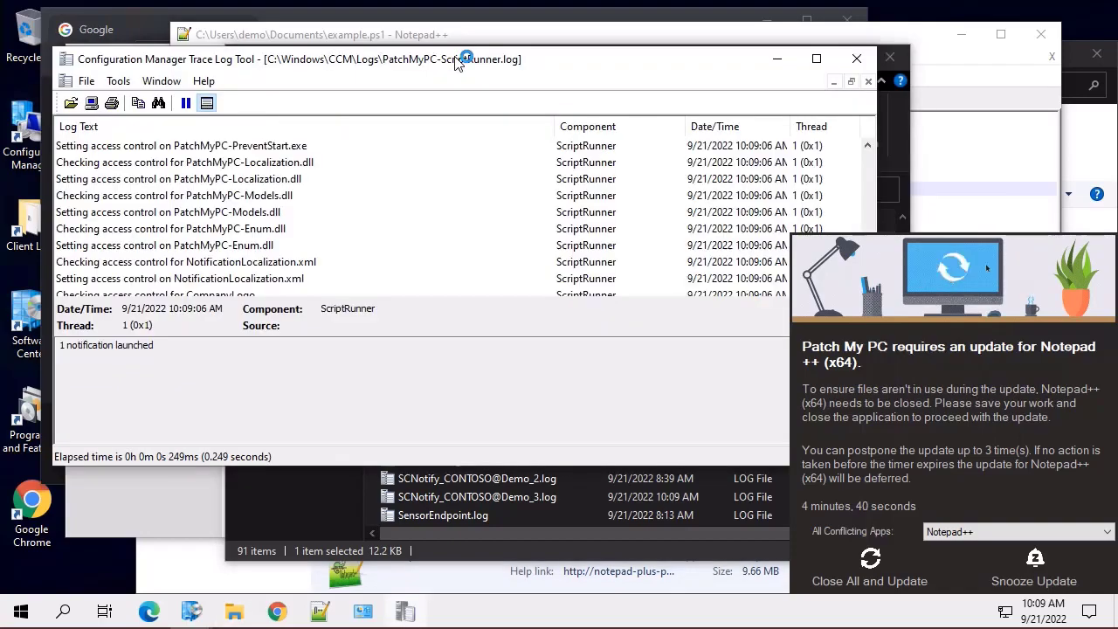
Snap the log viewer to one side of the screen and widen it up to the update notification
mouse_move(456, 64)
left_mouse_down()
mouse_move(13, 267)
mouse_move(20, 259)
left_mouse_up()
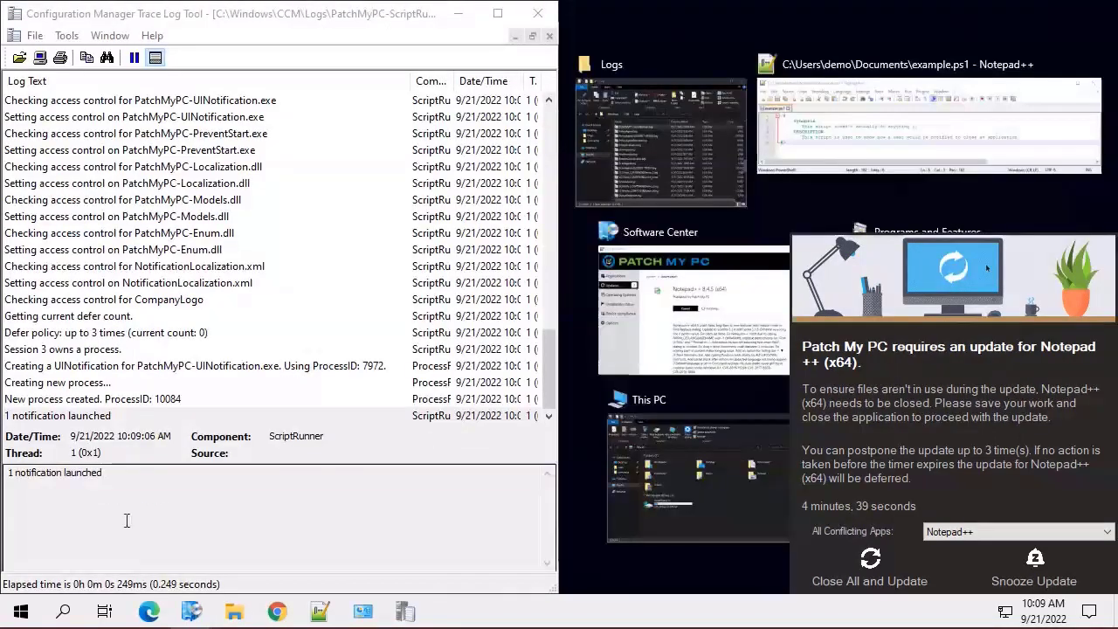
left_click(124, 532)
mouse_move(564, 237)
left_mouse_down()
mouse_move(695, 205)
mouse_move(768, 214)
left_mouse_up()
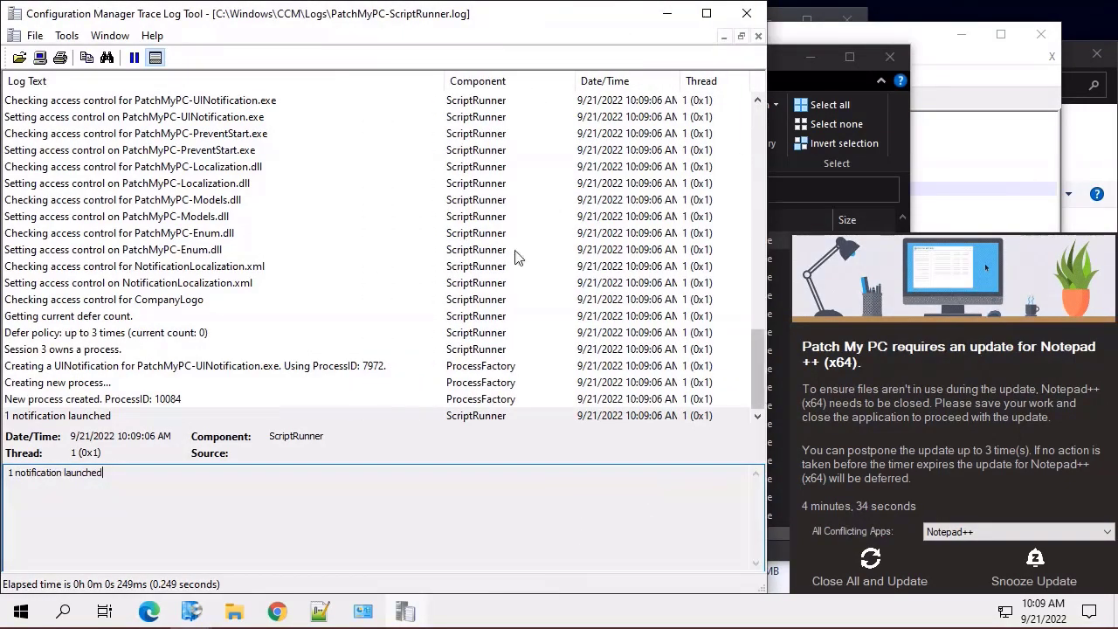
Examine the ScriptRunner log from its start, including the working directory, main file, blocking process, notification and deferral arguments
scroll(234, 288, "up", 6)
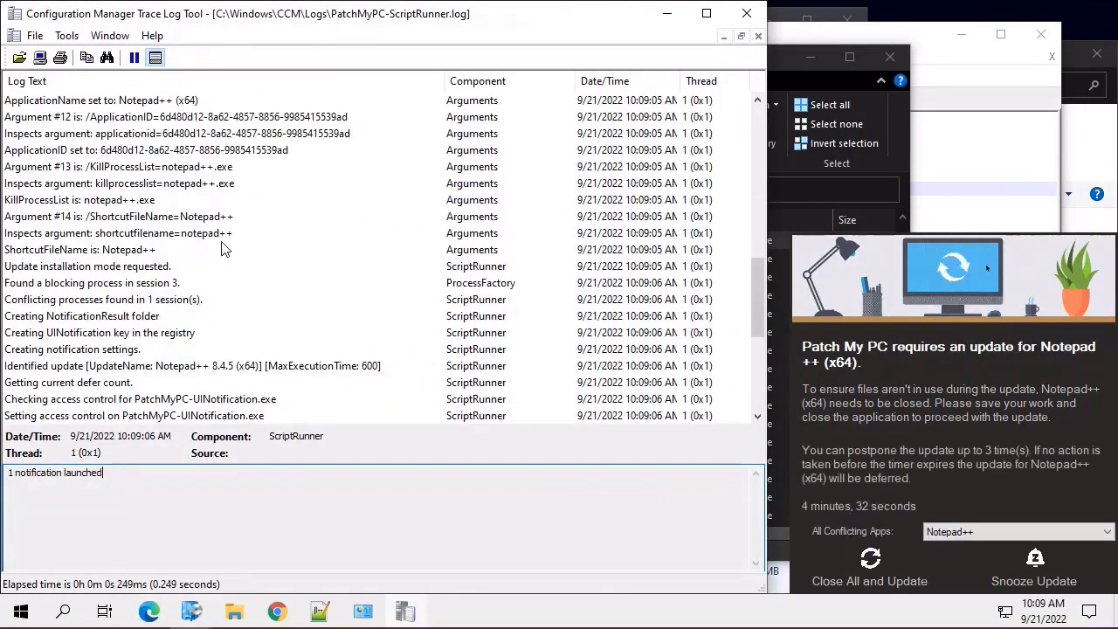
left_click(782, 55)
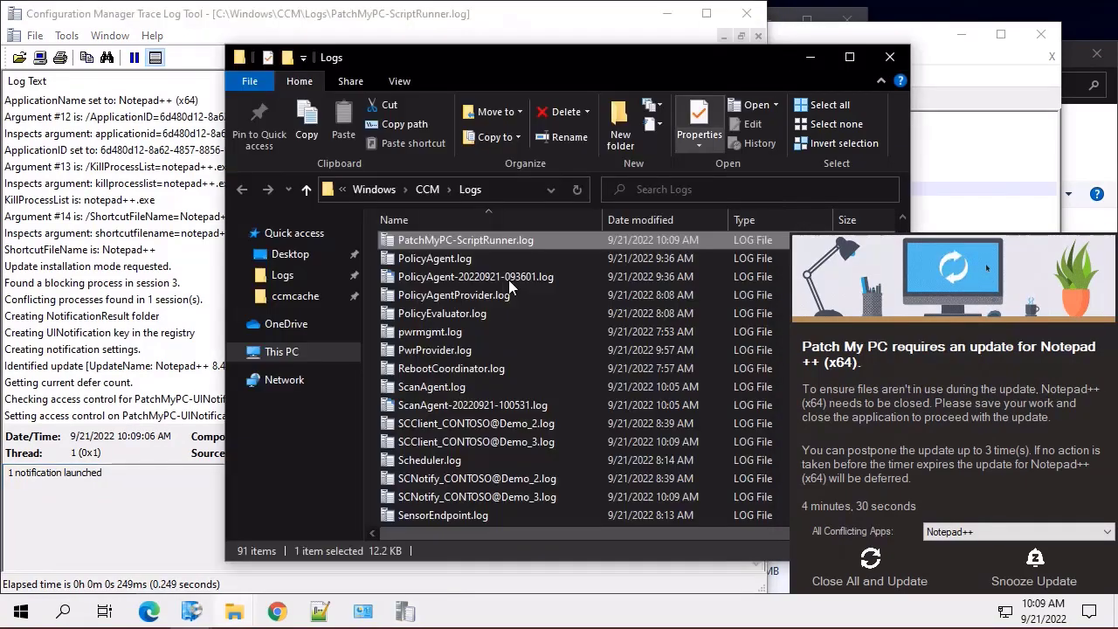
left_click(137, 387)
scroll(192, 314, "up", 15)
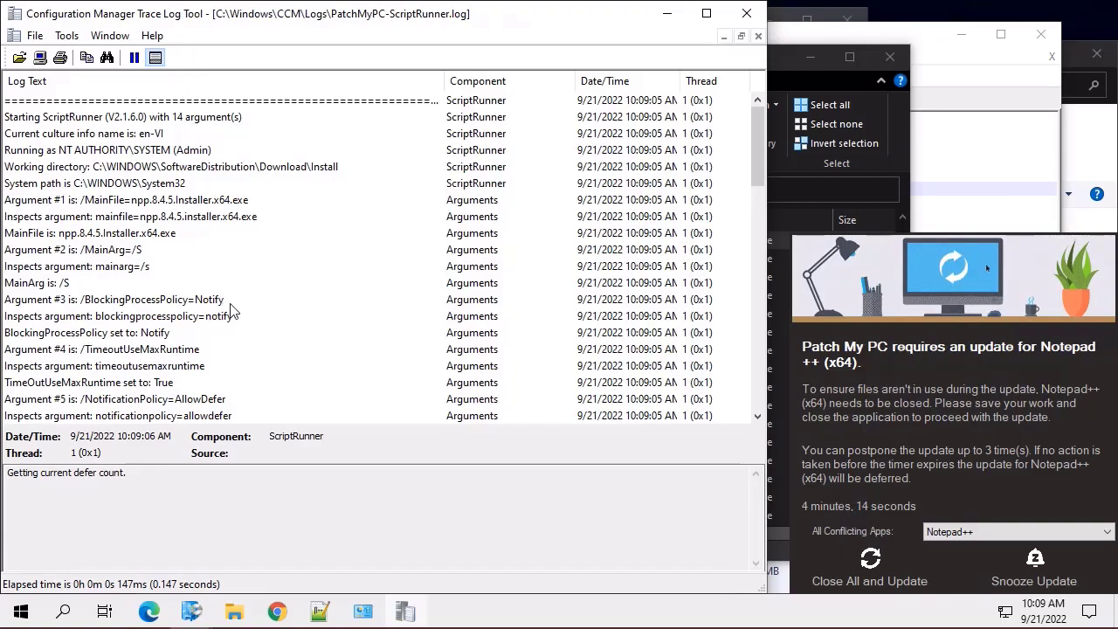
left_click(212, 166)
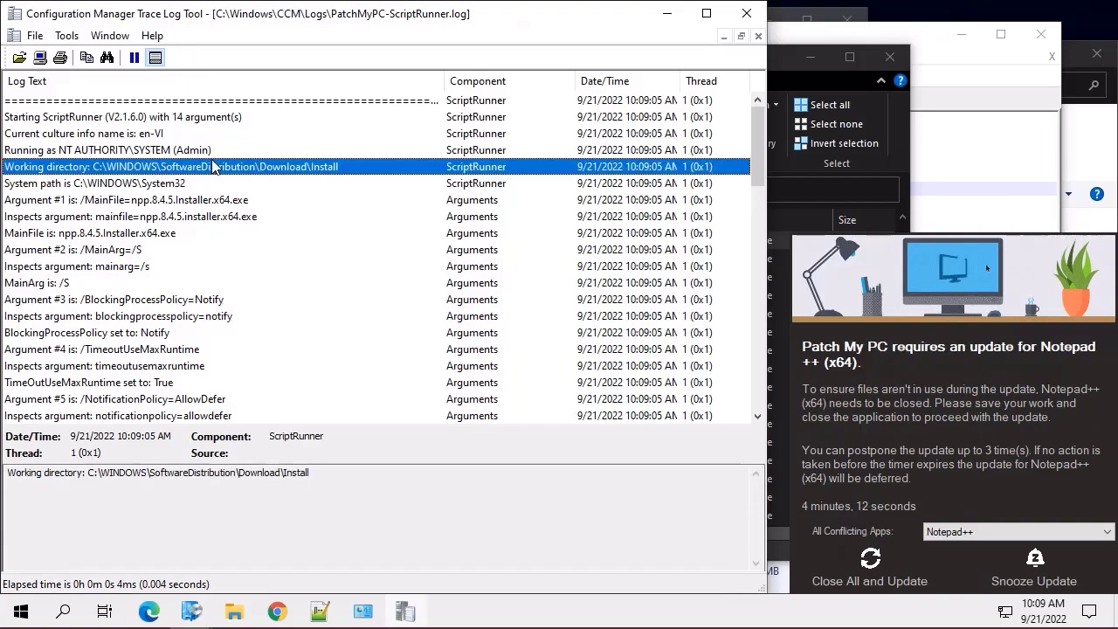
key("Down")
key("Down")
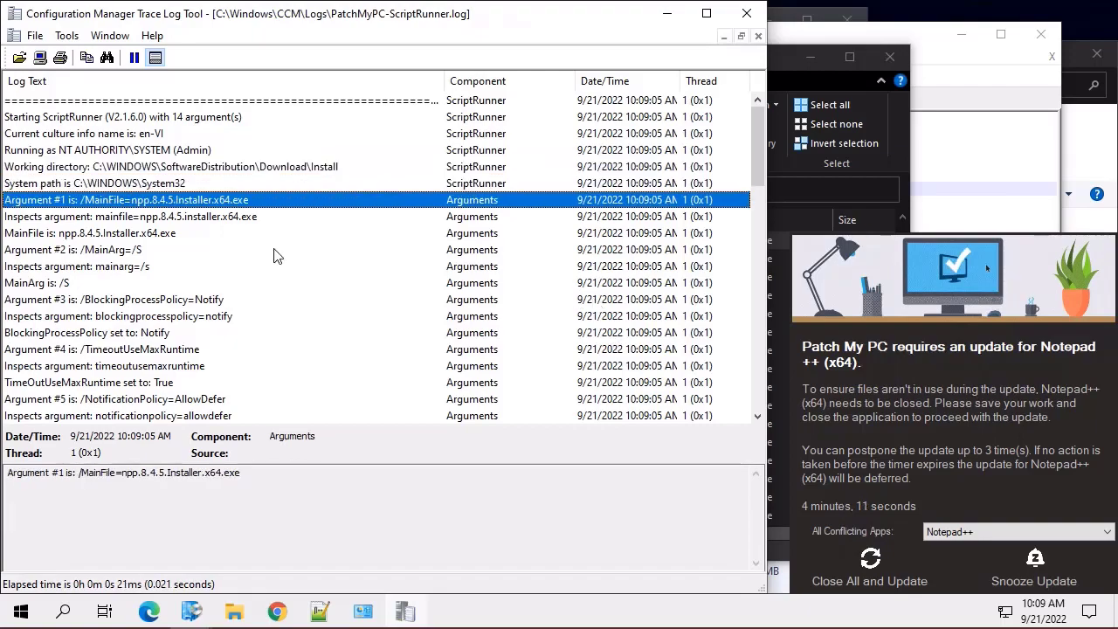
key("Down")
key("Down")
key("Down")
scroll(119, 255, "down", 4)
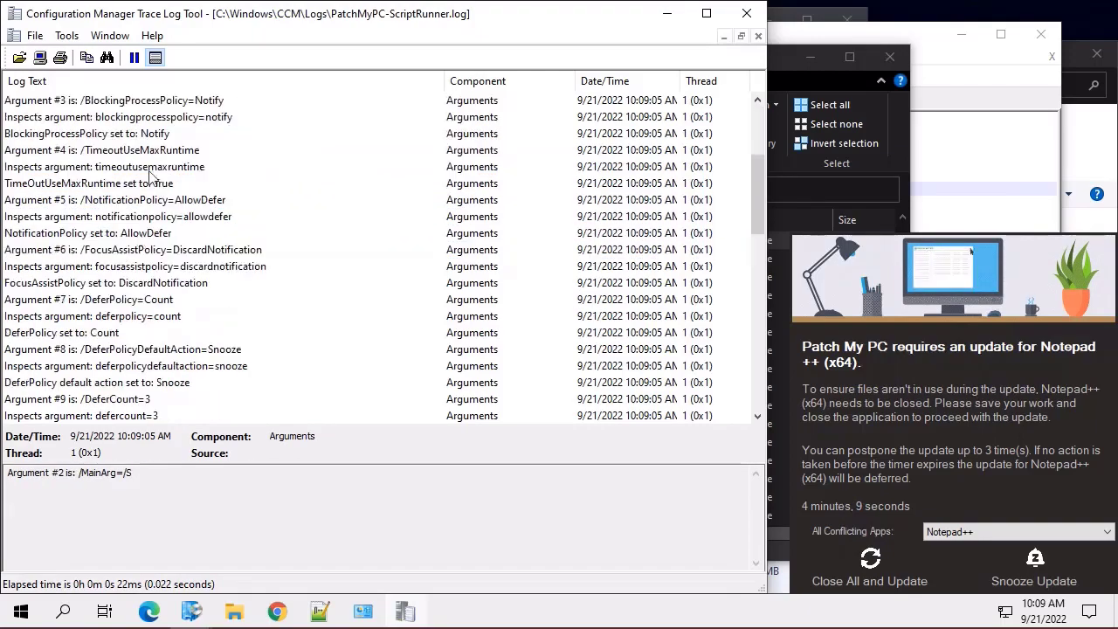
scroll(162, 182, "down", 11)
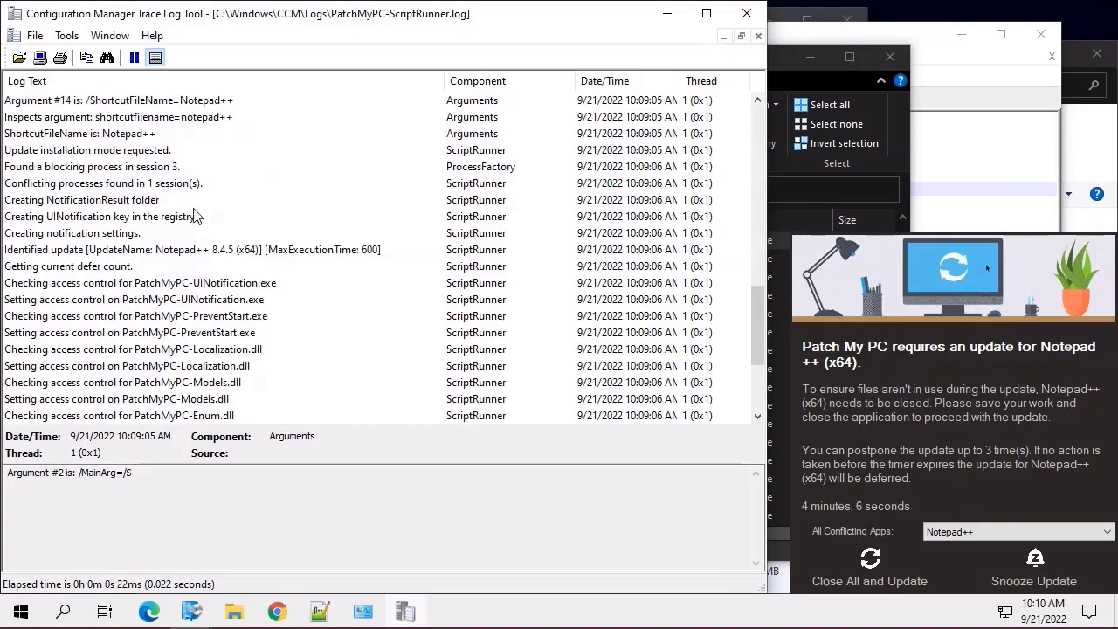
Examine the log entries for the identified Notepad++ update, its maximum execution time and the launch of the user notification process
left_click(179, 248)
scroll(171, 243, "down", 4)
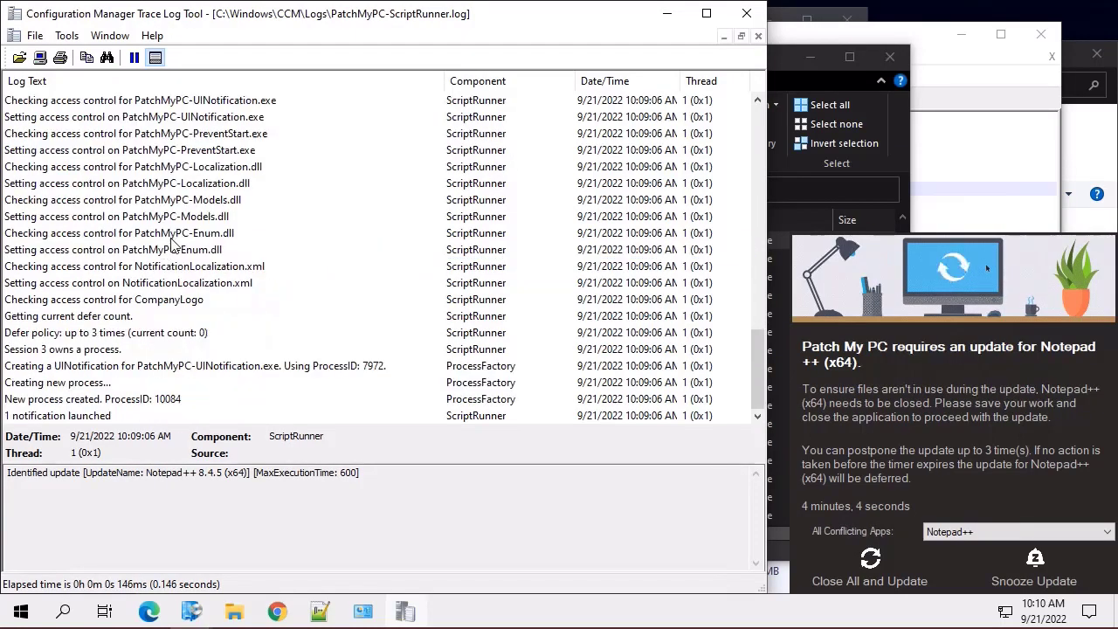
scroll(172, 242, "up", 2)
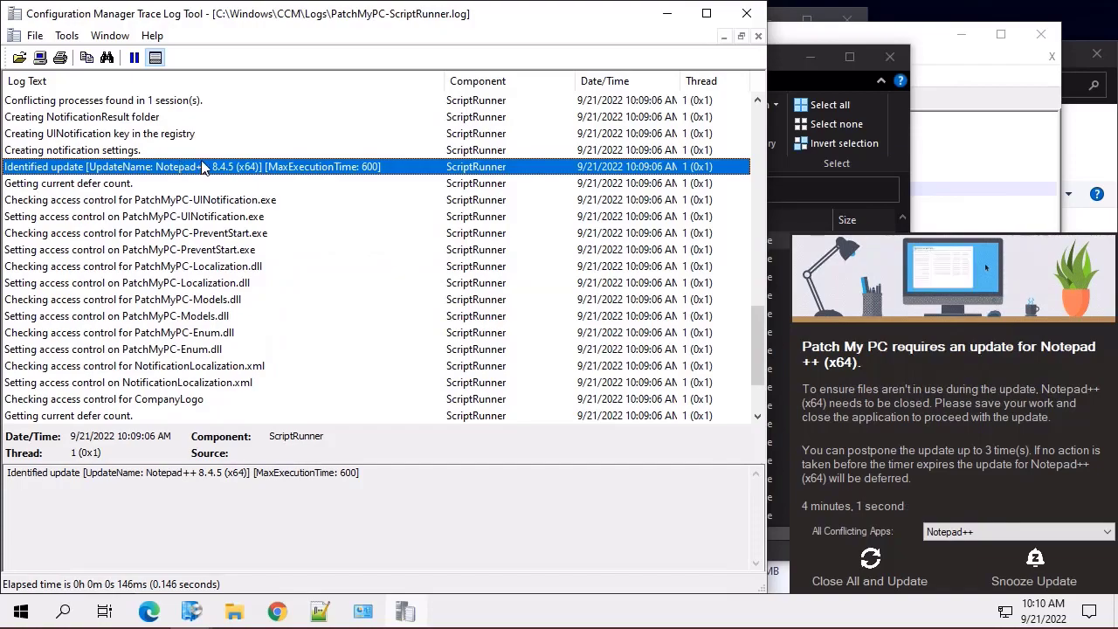
left_click_drag(298, 157, 403, 182)
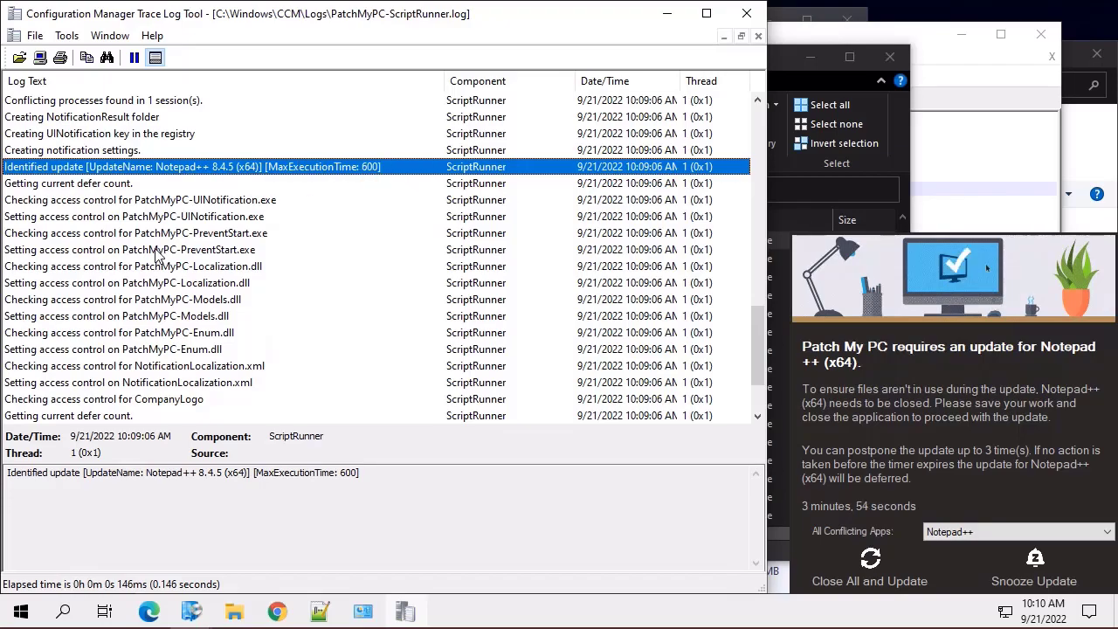
scroll(159, 262, "down", 2)
left_click(153, 367)
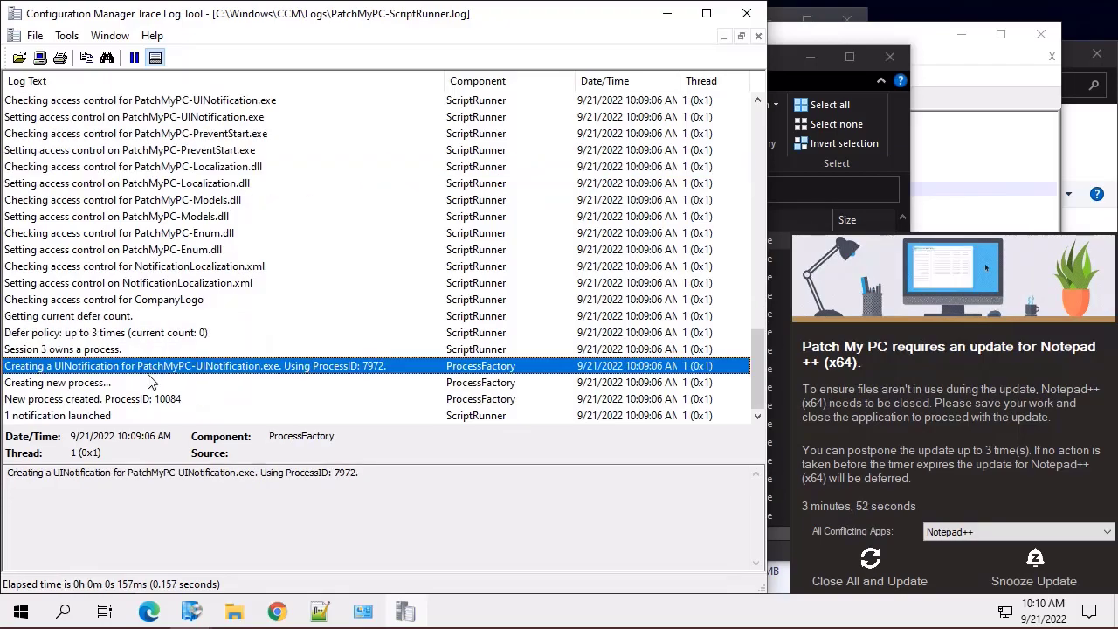
left_click(102, 399)
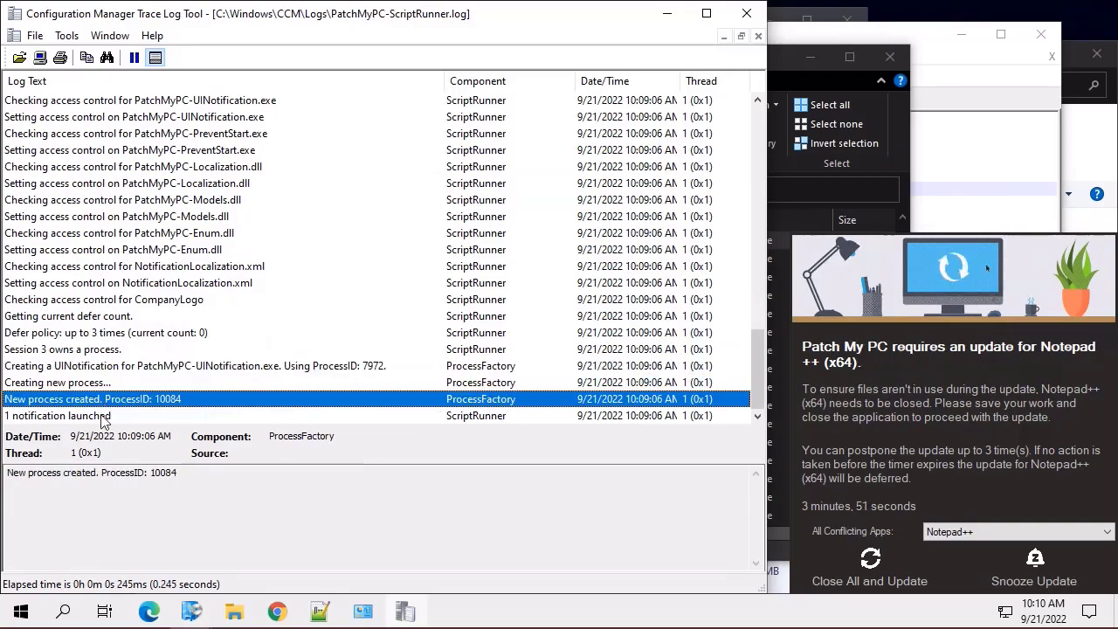
left_click(102, 415)
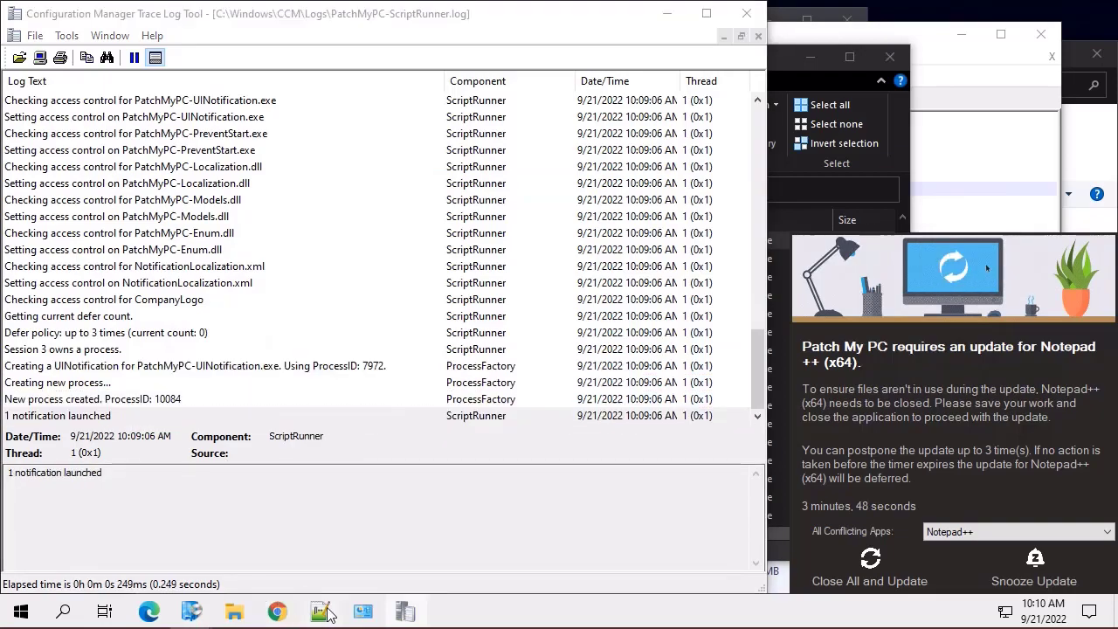